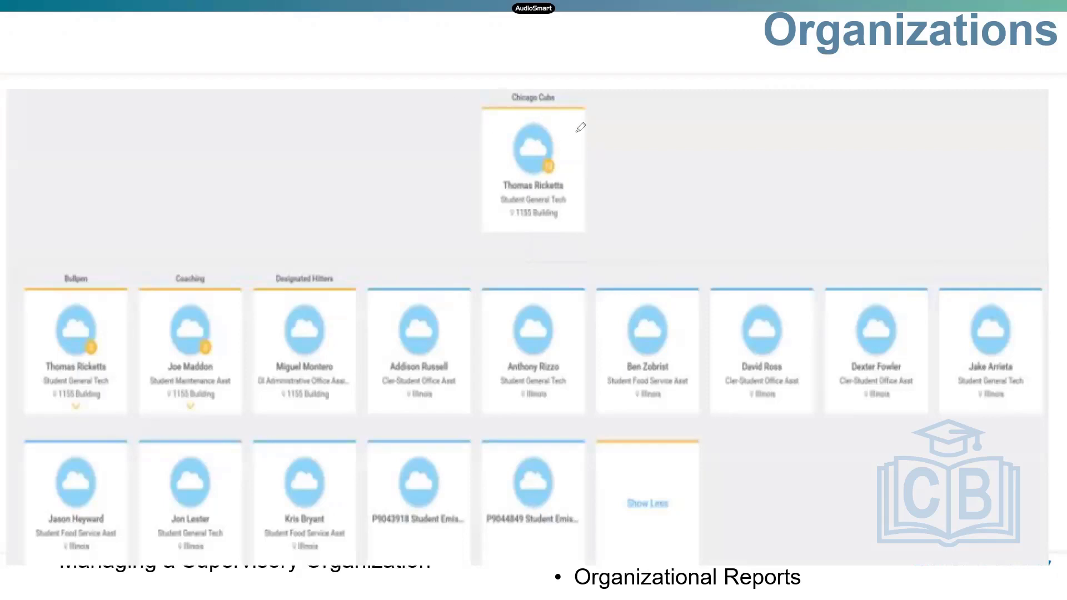
{"action": "mouse_move", "coordinate": [619, 141]}
{"action": "left_mouse_down"}
{"action": "mouse_move", "coordinate": [550, 85]}
{"action": "mouse_move", "coordinate": [683, 161]}
{"action": "left_mouse_up"}
{"action": "left_click_drag", "start_coordinate": [485, 115], "coordinate": [682, 161]}
{"action": "mouse_move", "coordinate": [566, 177]}
{"action": "left_mouse_down"}
{"action": "mouse_move", "coordinate": [500, 177]}
{"action": "mouse_move", "coordinate": [568, 183]}
{"action": "left_mouse_up"}
{"action": "mouse_move", "coordinate": [558, 85]}
{"action": "left_mouse_down"}
{"action": "mouse_move", "coordinate": [559, 104]}
{"action": "mouse_move", "coordinate": [509, 103]}
{"action": "mouse_move", "coordinate": [519, 89]}
{"action": "mouse_move", "coordinate": [561, 87]}
{"action": "left_mouse_up"}
{"action": "mouse_move", "coordinate": [48, 258]}
{"action": "left_mouse_down"}
{"action": "mouse_move", "coordinate": [93, 282]}
{"action": "mouse_move", "coordinate": [99, 265]}
{"action": "left_mouse_up"}
{"action": "mouse_move", "coordinate": [80, 349]}
{"action": "left_mouse_down"}
{"action": "mouse_move", "coordinate": [84, 383]}
{"action": "mouse_move", "coordinate": [113, 361]}
{"action": "mouse_move", "coordinate": [101, 353]}
{"action": "left_mouse_up"}
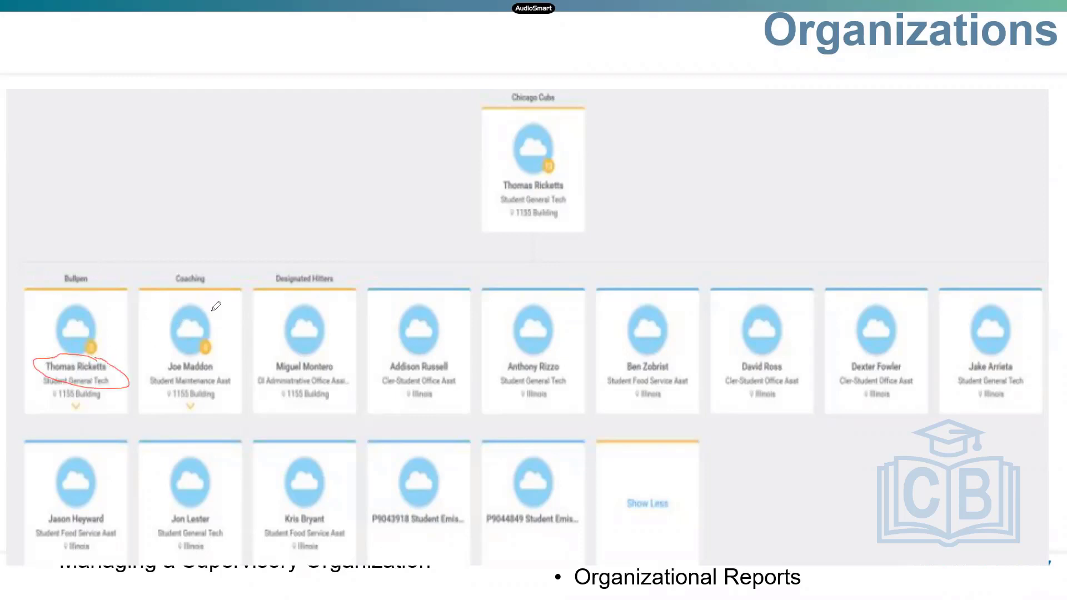
{"action": "mouse_move", "coordinate": [220, 266]}
{"action": "left_mouse_down"}
{"action": "mouse_move", "coordinate": [166, 267]}
{"action": "mouse_move", "coordinate": [223, 269]}
{"action": "left_mouse_up"}
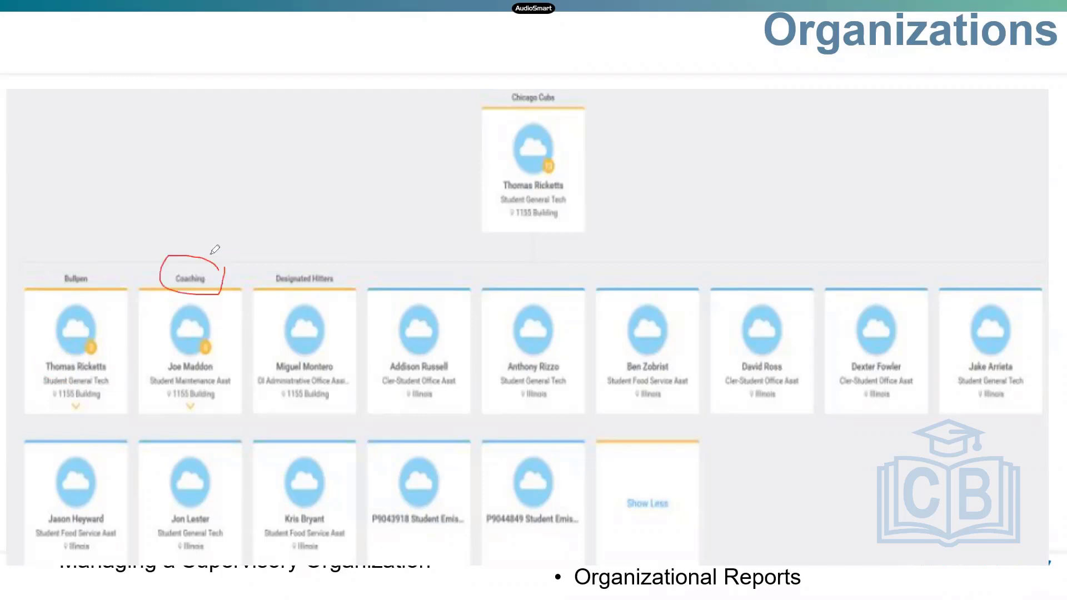
{"action": "left_click_drag", "start_coordinate": [297, 269], "coordinate": [277, 250]}
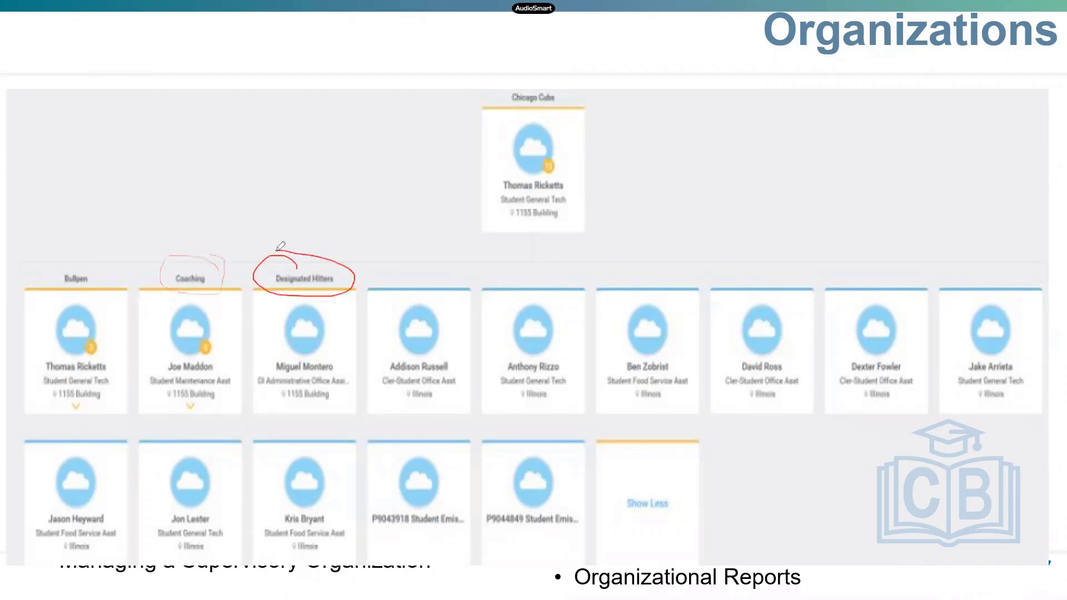
{"action": "mouse_move", "coordinate": [81, 263]}
{"action": "left_mouse_down"}
{"action": "mouse_move", "coordinate": [67, 289]}
{"action": "mouse_move", "coordinate": [75, 261]}
{"action": "left_mouse_up"}
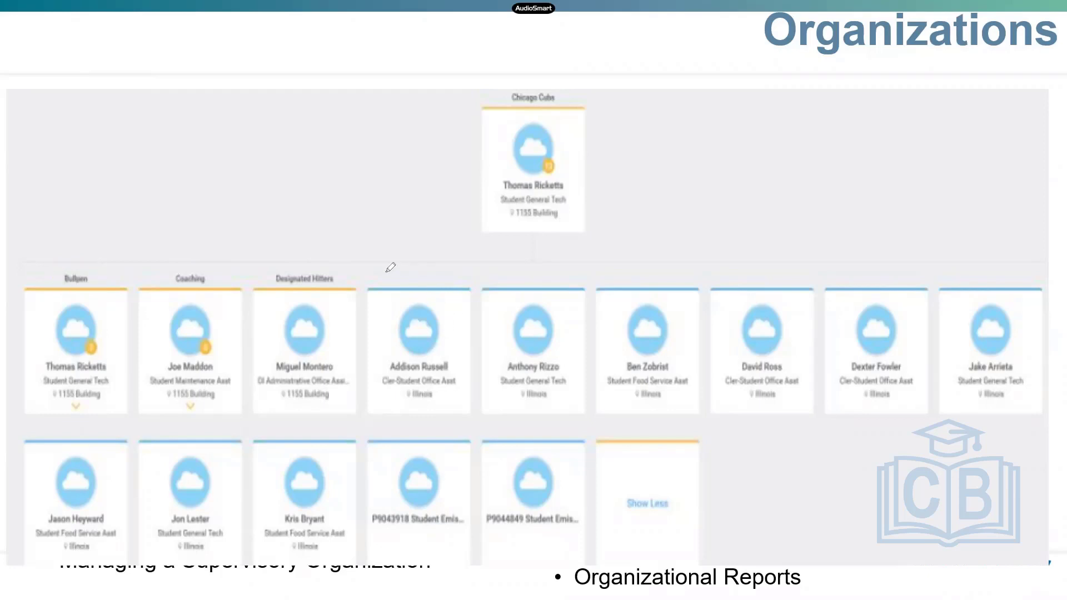
{"action": "mouse_move", "coordinate": [369, 273]}
{"action": "left_mouse_down"}
{"action": "mouse_move", "coordinate": [380, 417]}
{"action": "mouse_move", "coordinate": [405, 429]}
{"action": "left_mouse_up"}
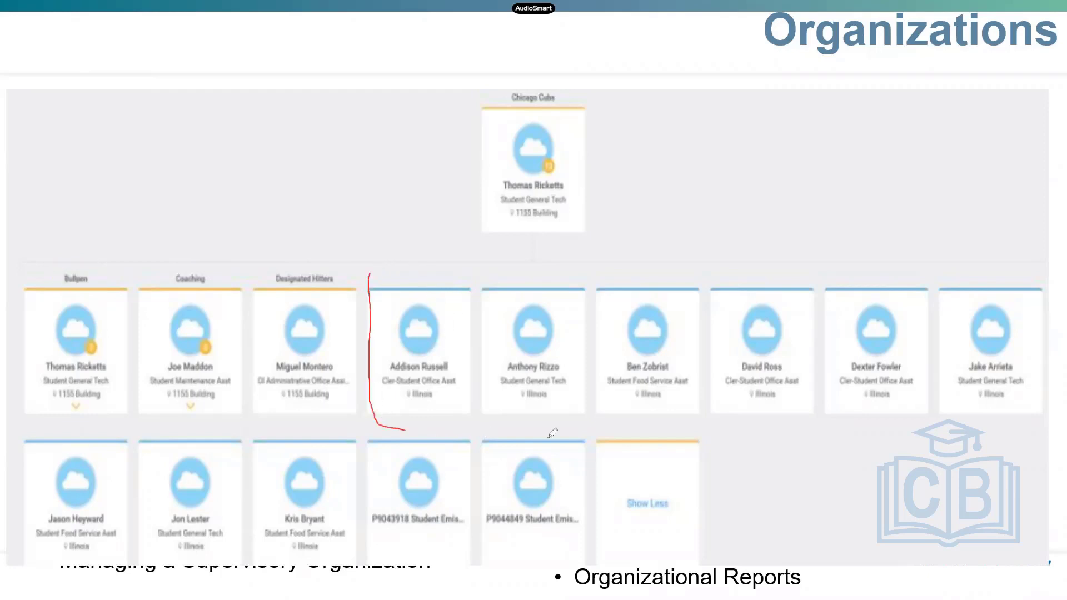
{"action": "mouse_move", "coordinate": [549, 436]}
{"action": "left_mouse_down"}
{"action": "mouse_move", "coordinate": [893, 444]}
{"action": "mouse_move", "coordinate": [1053, 407]}
{"action": "mouse_move", "coordinate": [1039, 261]}
{"action": "mouse_move", "coordinate": [490, 282]}
{"action": "mouse_move", "coordinate": [373, 262]}
{"action": "left_mouse_up"}
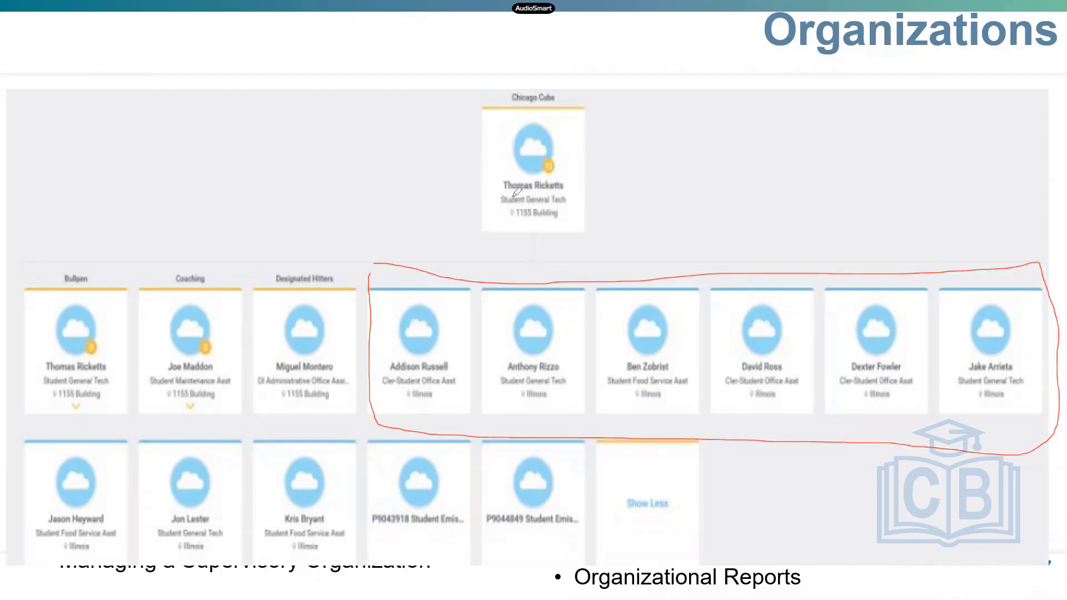
{"action": "left_click_drag", "start_coordinate": [513, 195], "coordinate": [472, 285]}
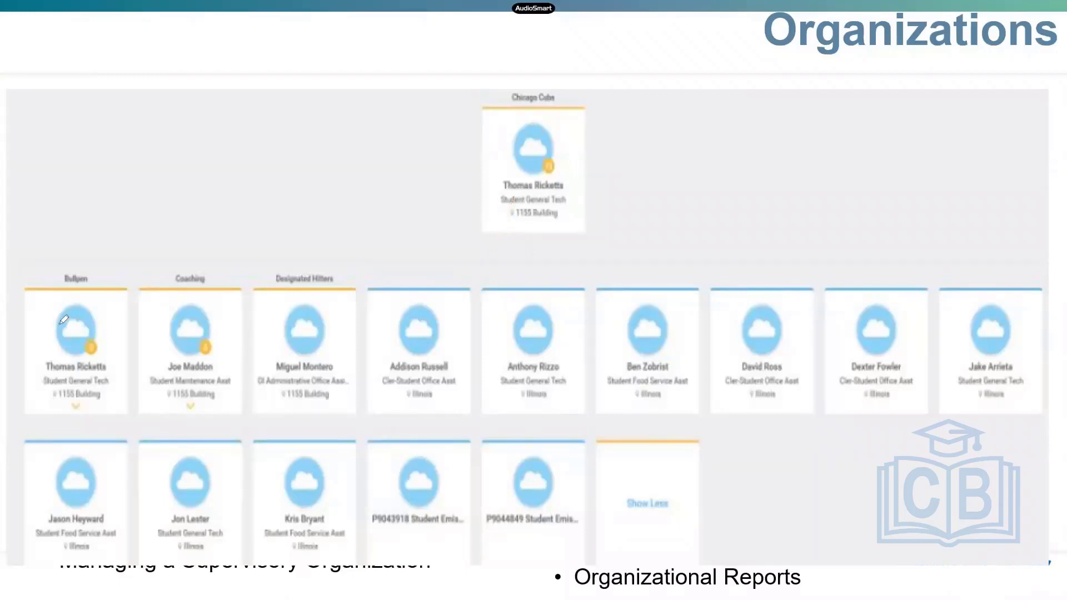
{"action": "mouse_move", "coordinate": [108, 275]}
{"action": "left_mouse_down"}
{"action": "mouse_move", "coordinate": [13, 402]}
{"action": "mouse_move", "coordinate": [114, 400]}
{"action": "mouse_move", "coordinate": [117, 280]}
{"action": "left_mouse_up"}
{"action": "mouse_move", "coordinate": [94, 335]}
{"action": "left_mouse_down"}
{"action": "mouse_move", "coordinate": [69, 350]}
{"action": "mouse_move", "coordinate": [103, 356]}
{"action": "left_mouse_up"}
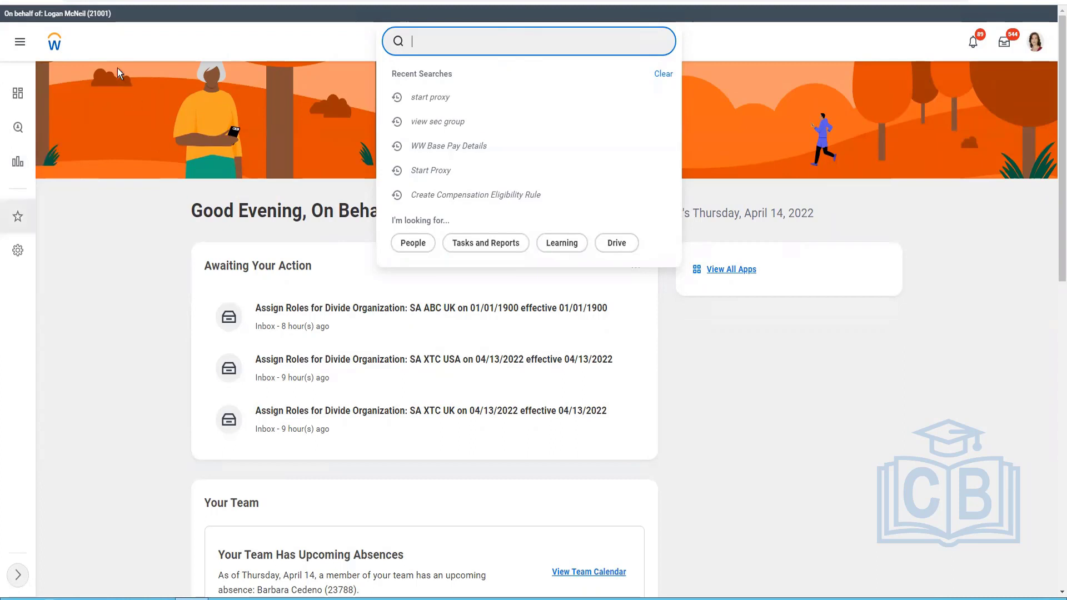
{"action": "left_click_drag", "start_coordinate": [85, 13], "coordinate": [44, 12]}
Search Workday for "create Company".
{"action": "left_click", "coordinate": [511, 44]}
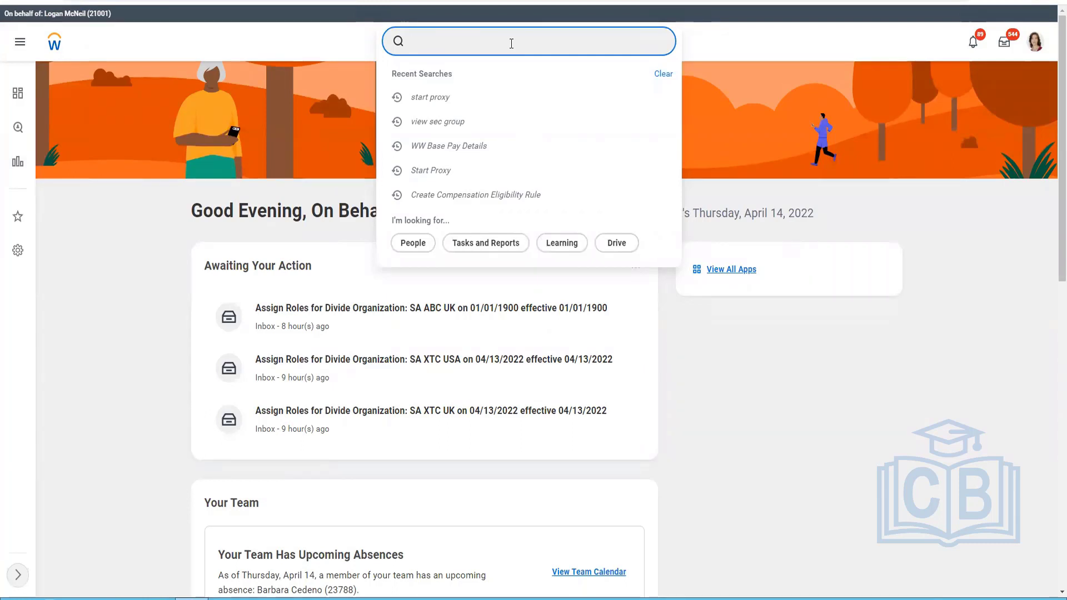
{"action": "type", "text": "create Company"}
{"action": "key", "text": "Return"}
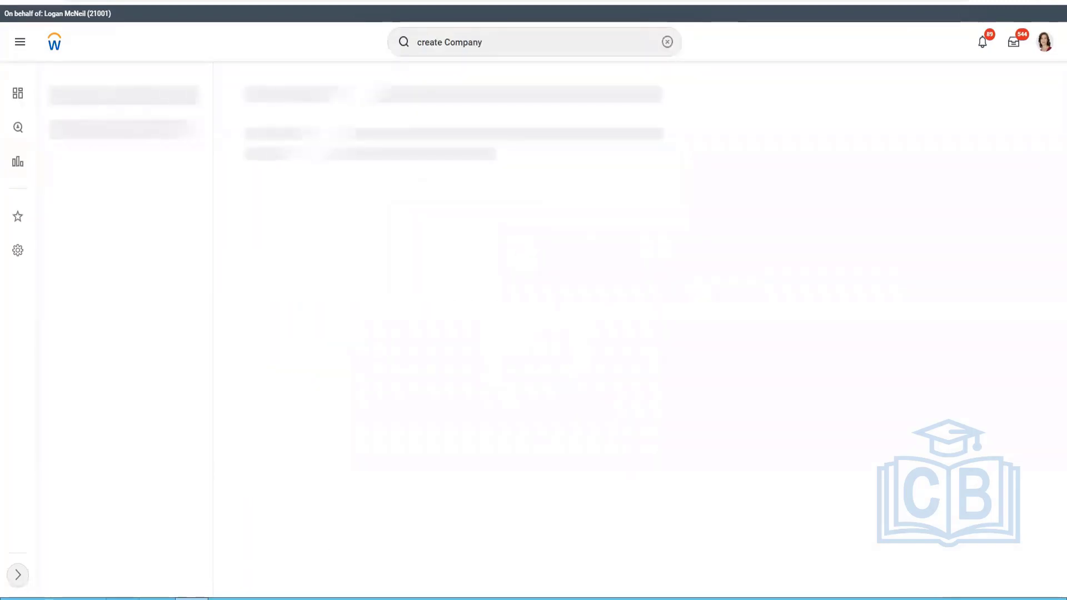
Switch to File Explorer and look through the Documents and Desktop folders.
{"action": "left_click", "coordinate": [122, 598]}
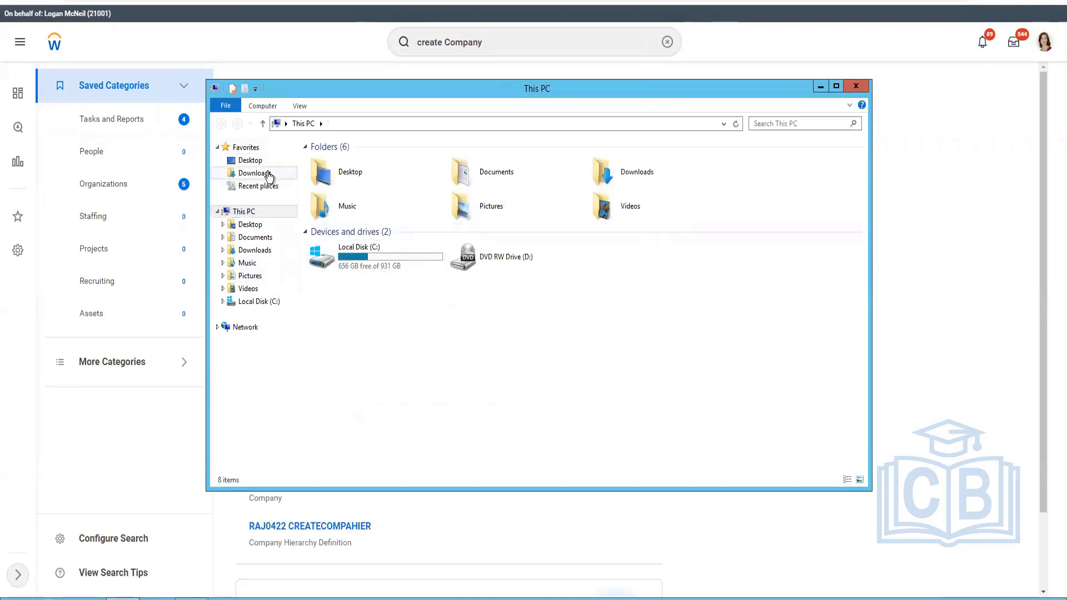
{"action": "left_click", "coordinate": [259, 238]}
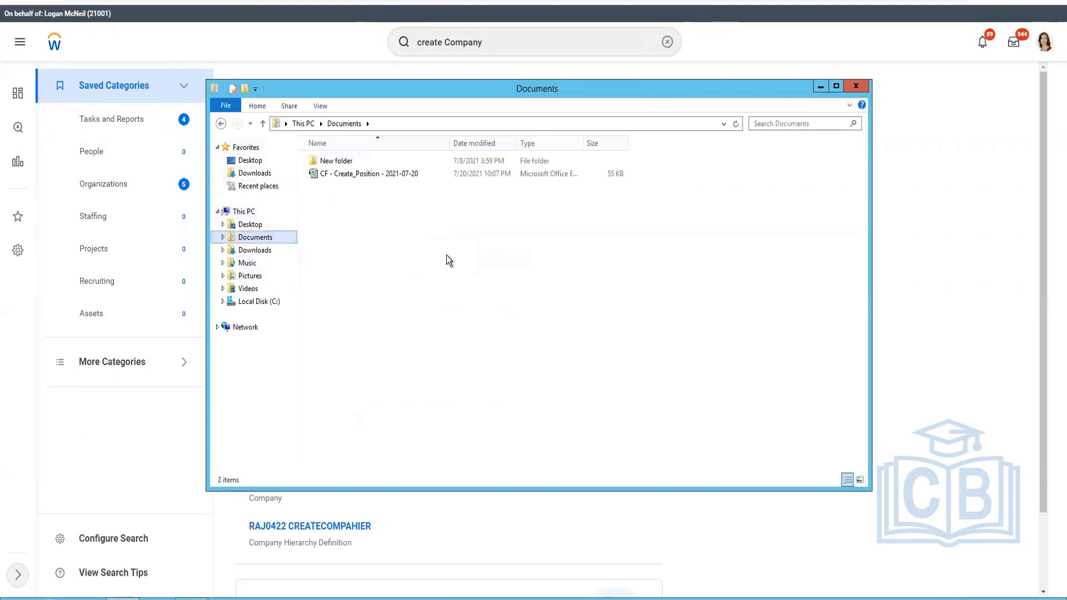
{"action": "left_click", "coordinate": [260, 225]}
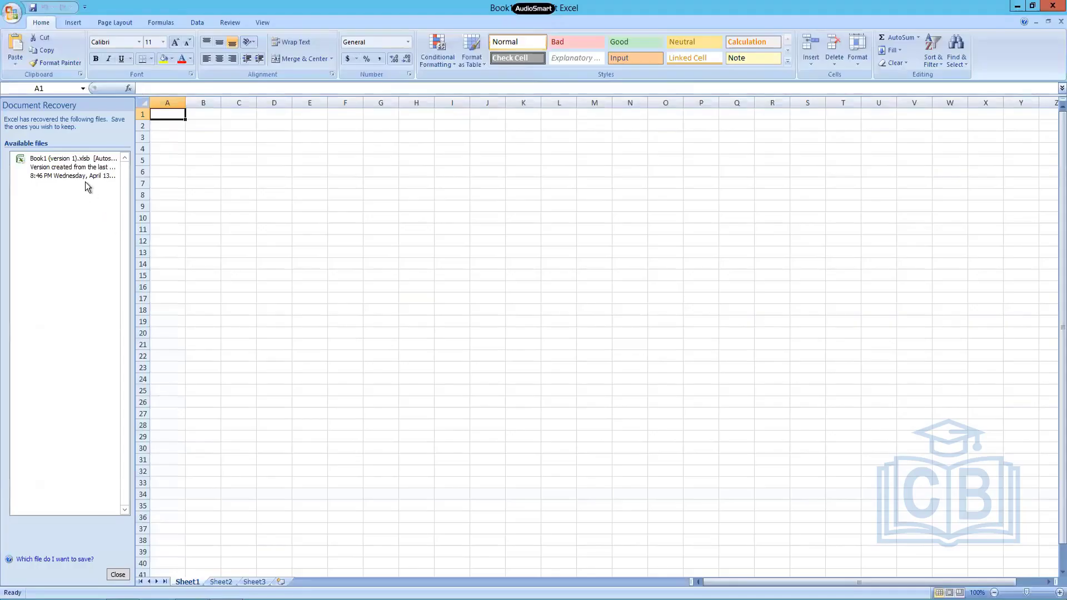
In Excel, open the recovered workbook Book1 (version 1).xlsb and dismiss the document recovery list.
{"action": "left_click", "coordinate": [85, 170]}
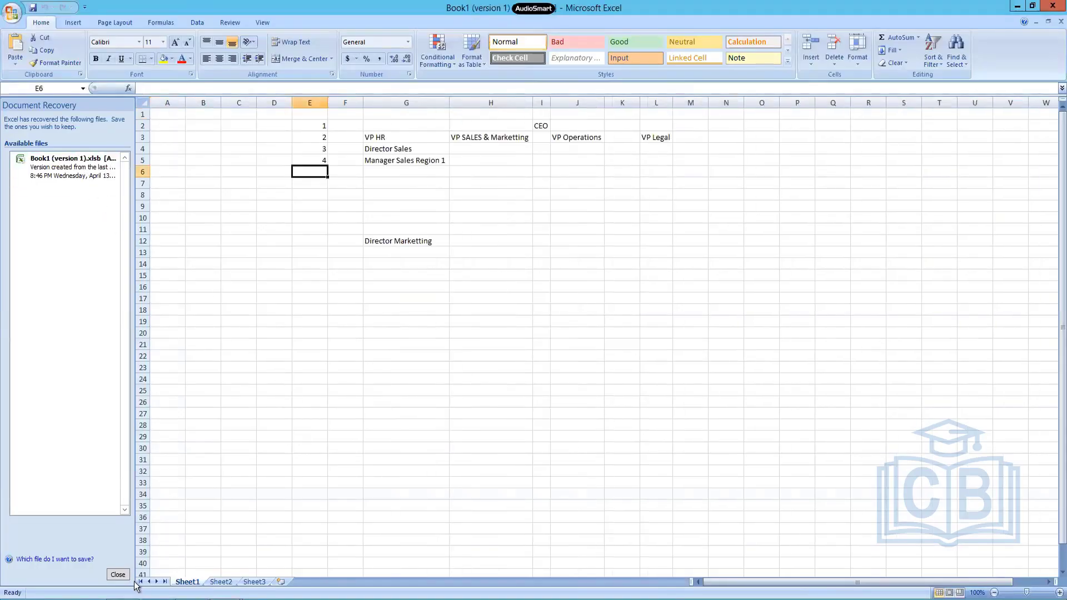
{"action": "left_click", "coordinate": [117, 574]}
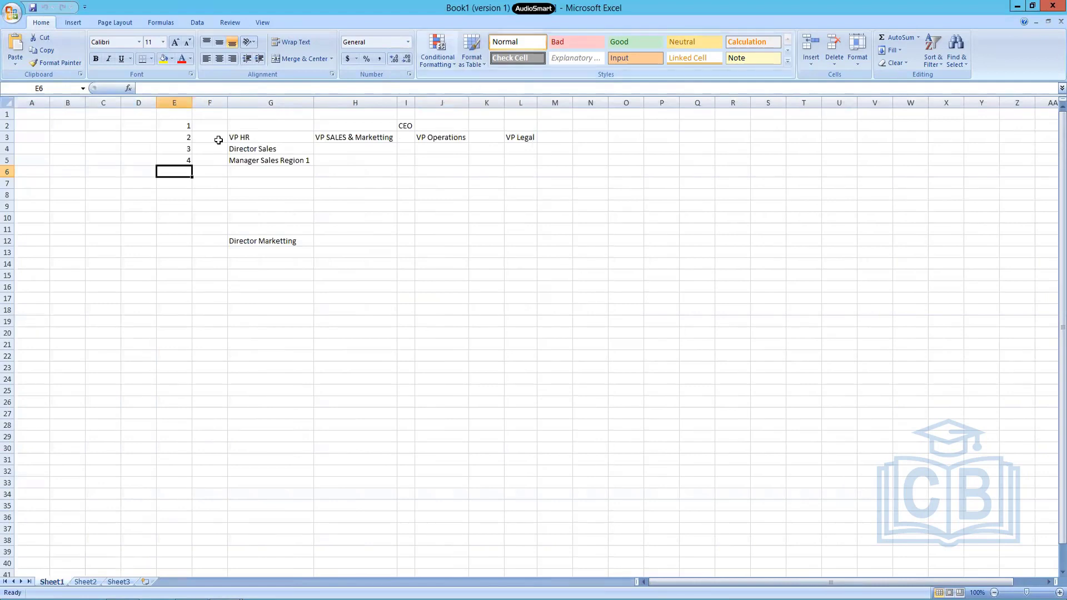
Enlarge the text in E1:P17 to font size 16 and auto-fit the widths of columns E through M.
{"action": "left_click_drag", "start_coordinate": [177, 117], "coordinate": [646, 297]}
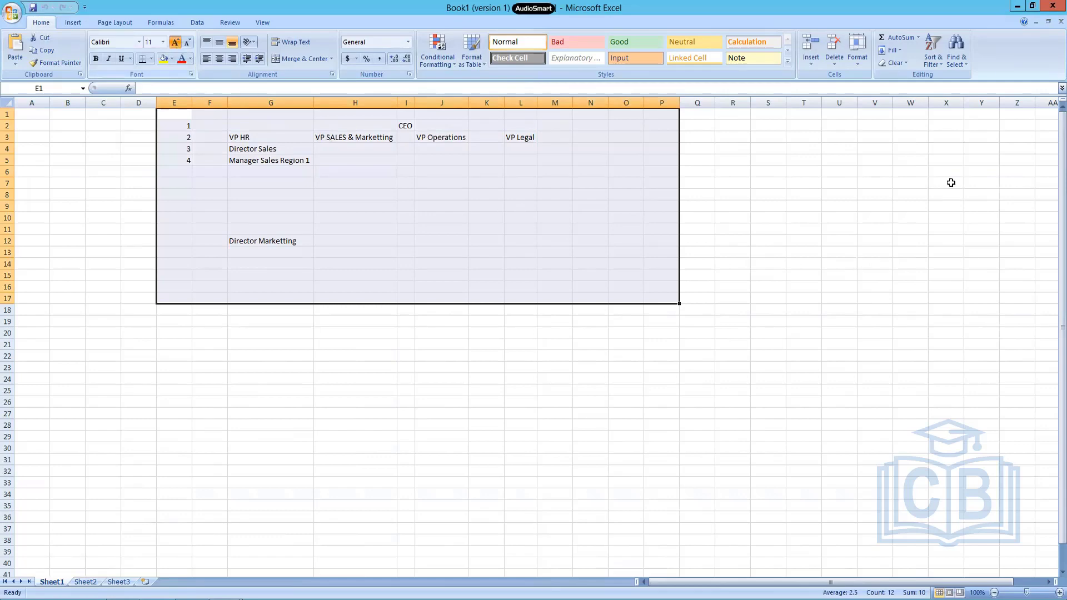
{"action": "left_click", "coordinate": [697, 214]}
{"action": "left_click", "coordinate": [177, 100]}
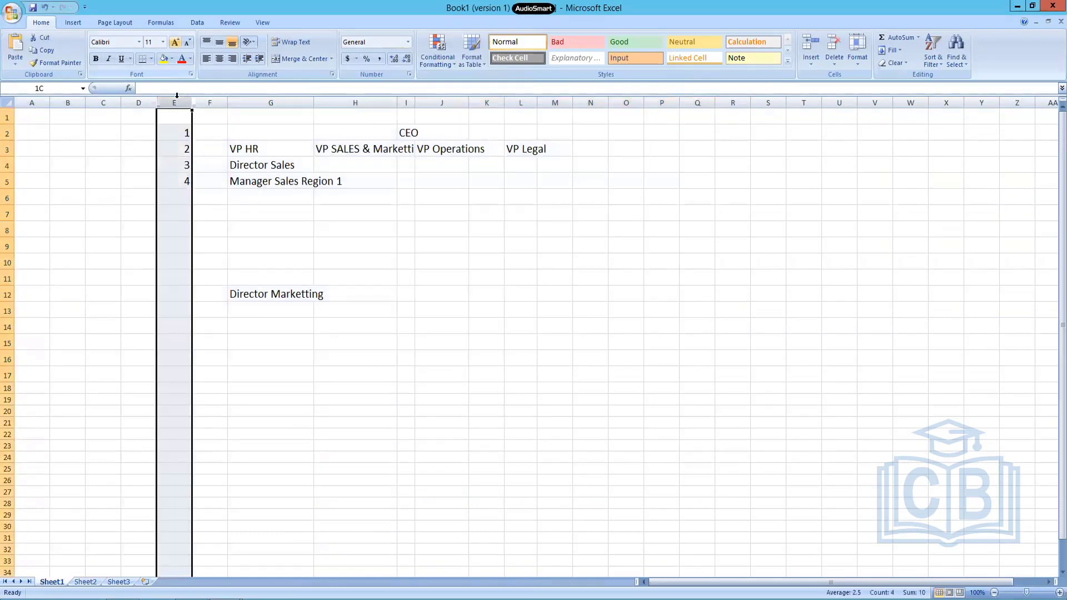
{"action": "mouse_move", "coordinate": [575, 122]}
{"action": "left_mouse_down"}
{"action": "mouse_move", "coordinate": [625, 106]}
{"action": "mouse_move", "coordinate": [573, 102]}
{"action": "left_mouse_up"}
{"action": "double_click", "coordinate": [573, 103]}
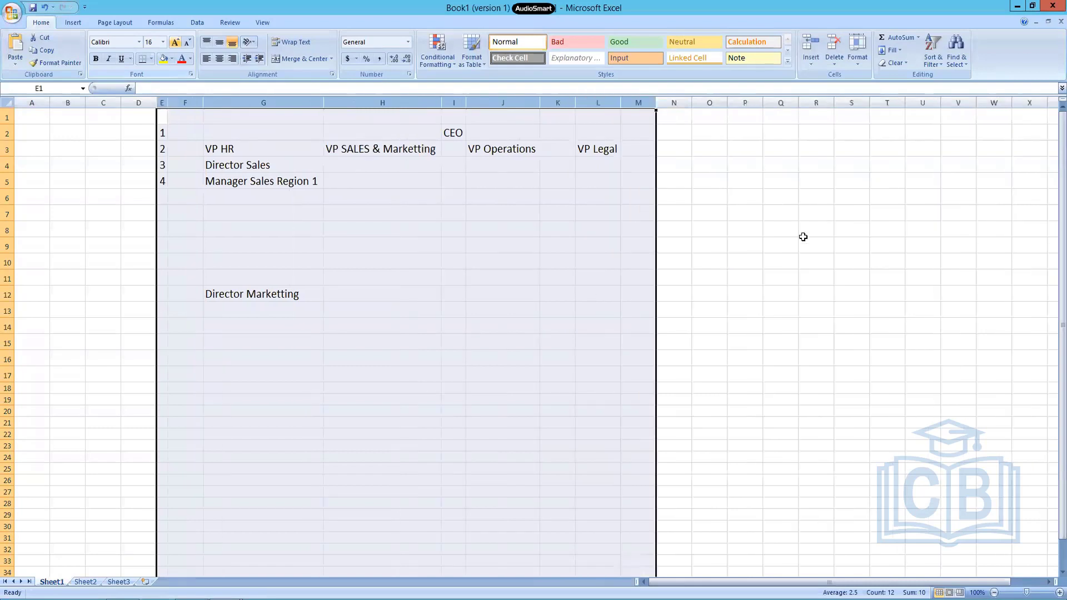
{"action": "left_click", "coordinate": [710, 245]}
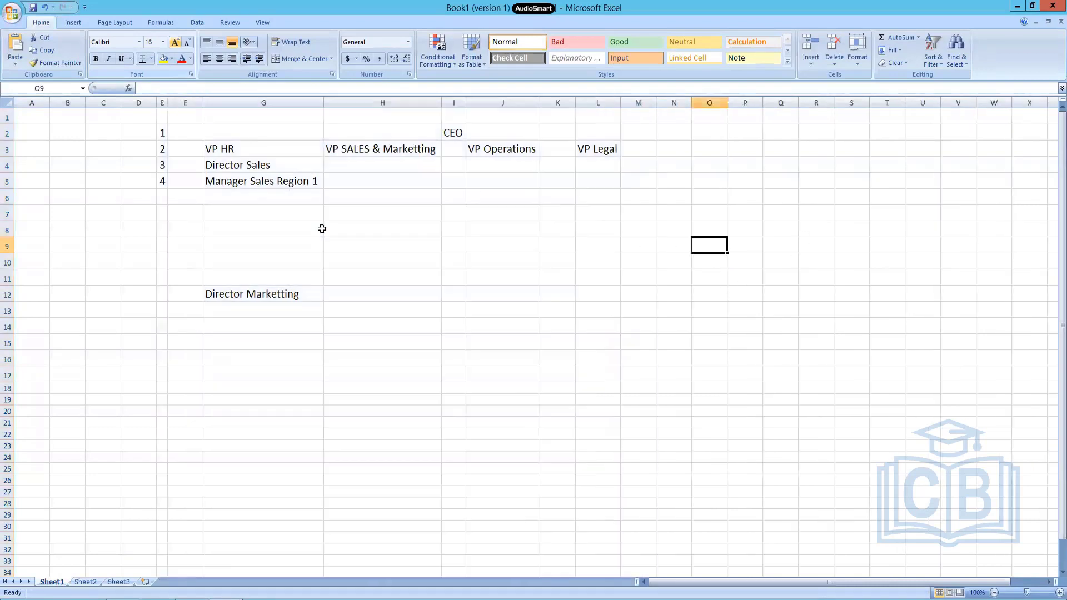
Move the director and manager entries in G4:G13 to column H, starting at H4 under VP SALES & Marketting.
{"action": "left_click", "coordinate": [356, 165]}
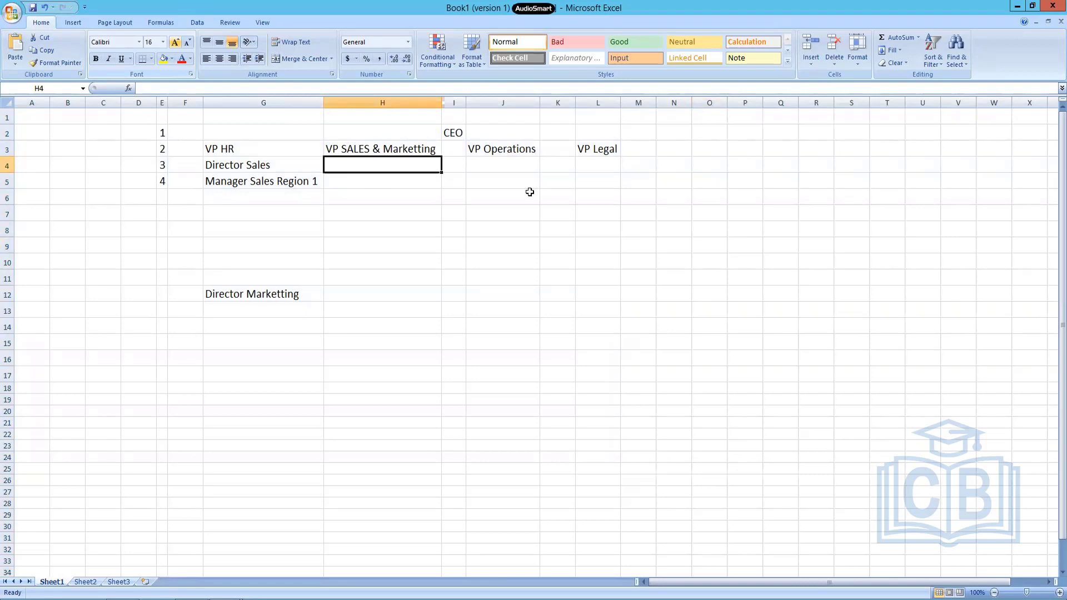
{"action": "key", "text": "Left"}
{"action": "key", "text": "shift+Down"}
{"action": "key", "text": "shift+Down"}
{"action": "key", "text": "shift+Down"}
{"action": "key", "text": "shift+Down"}
{"action": "key", "text": "shift+Down"}
{"action": "key", "text": "shift+Down"}
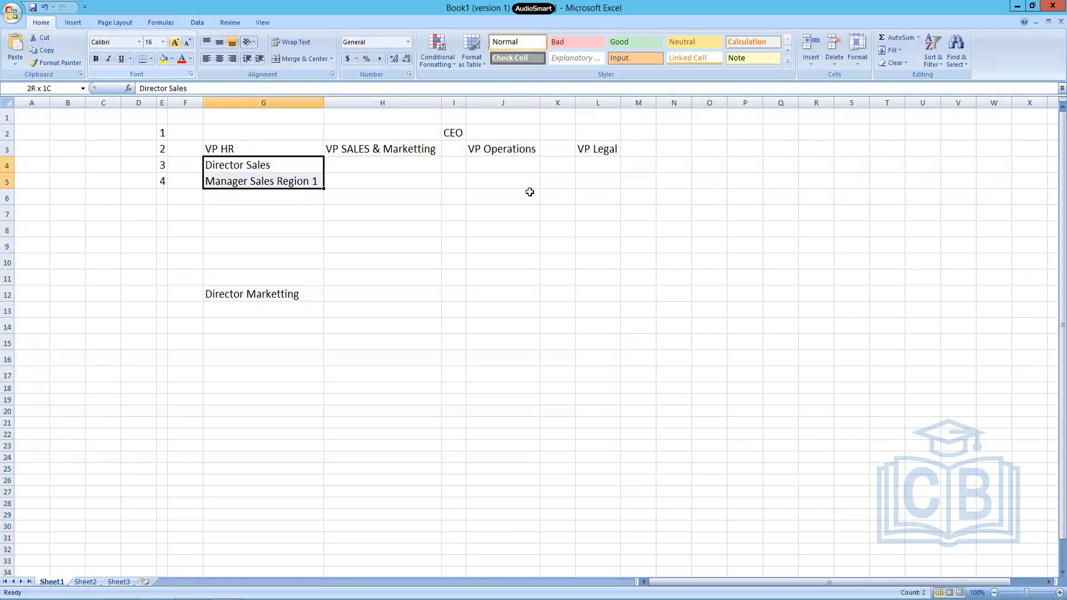
{"action": "key", "text": "shift+Down"}
{"action": "key", "text": "shift+Down"}
{"action": "key", "text": "shift+Down"}
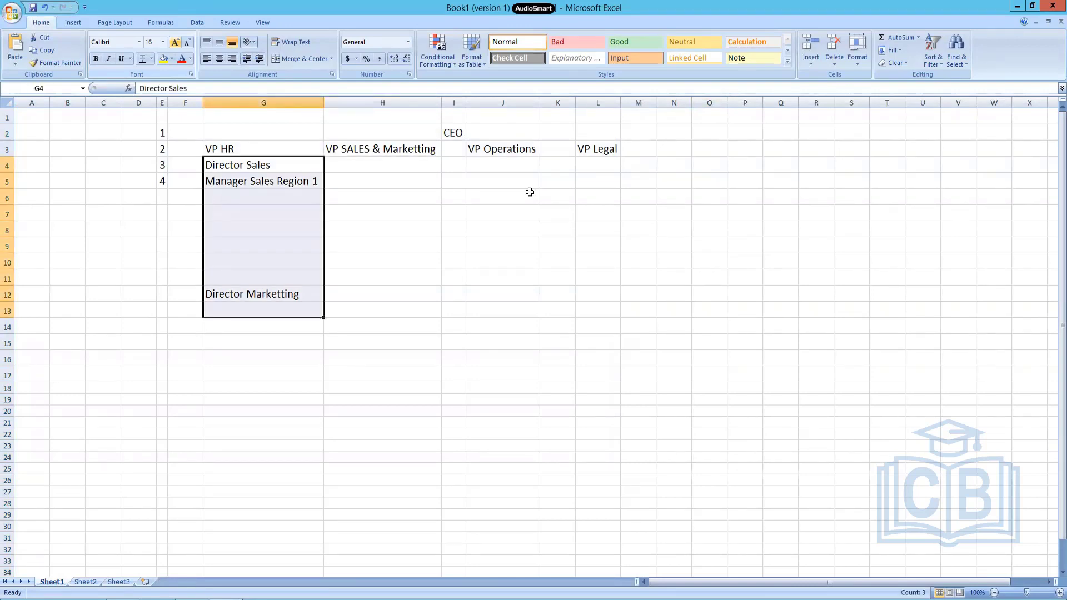
{"action": "key", "text": "ctrl+x"}
{"action": "key", "text": "Right"}
{"action": "key", "text": "ctrl+v"}
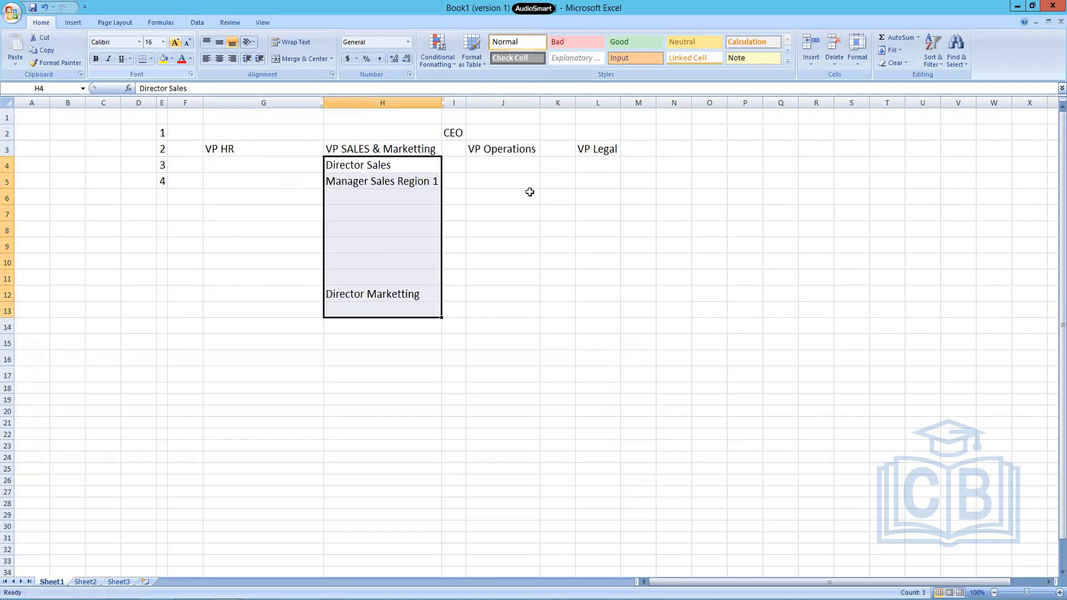
Under VP HR, enter Director HR in G4 and Manager HR Ops in G5.
{"action": "key", "text": "Left"}
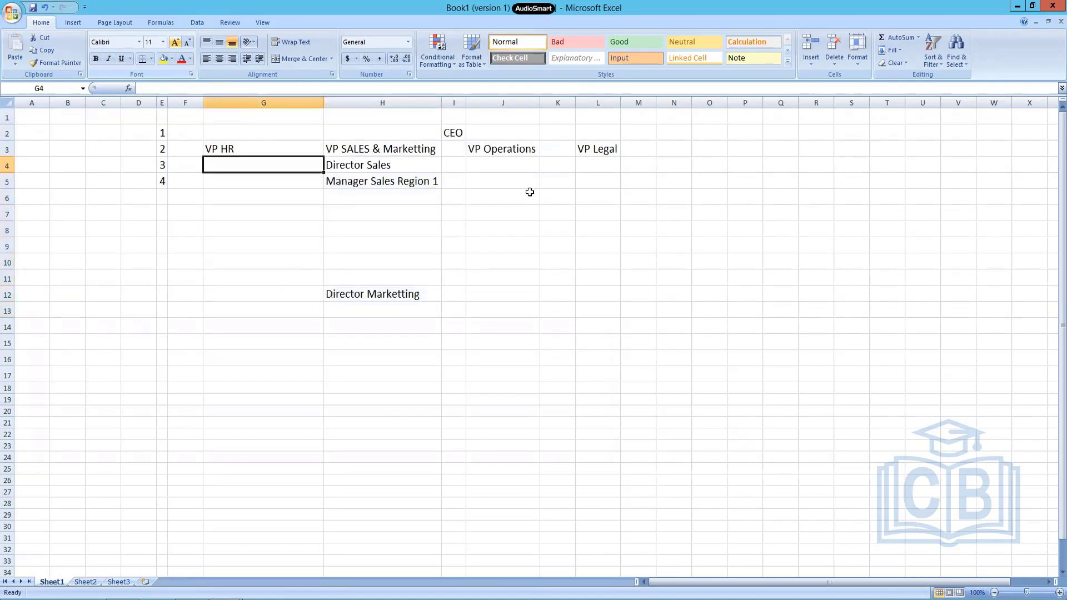
{"action": "type", "text": "Dire"}
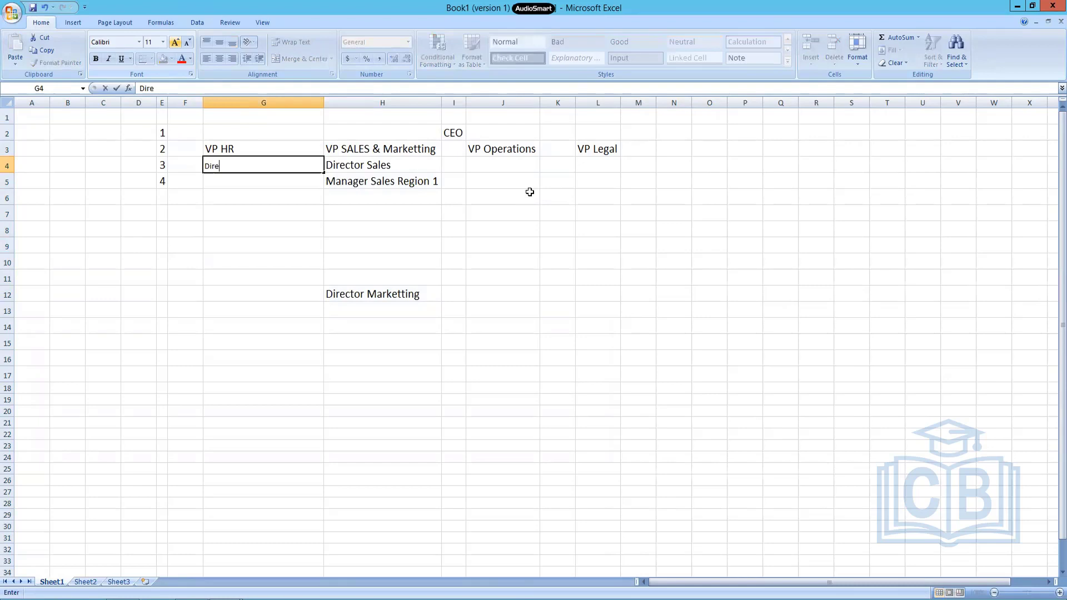
{"action": "type", "text": "ctor HR"}
{"action": "key", "text": "Return"}
{"action": "type", "text": "Ma"}
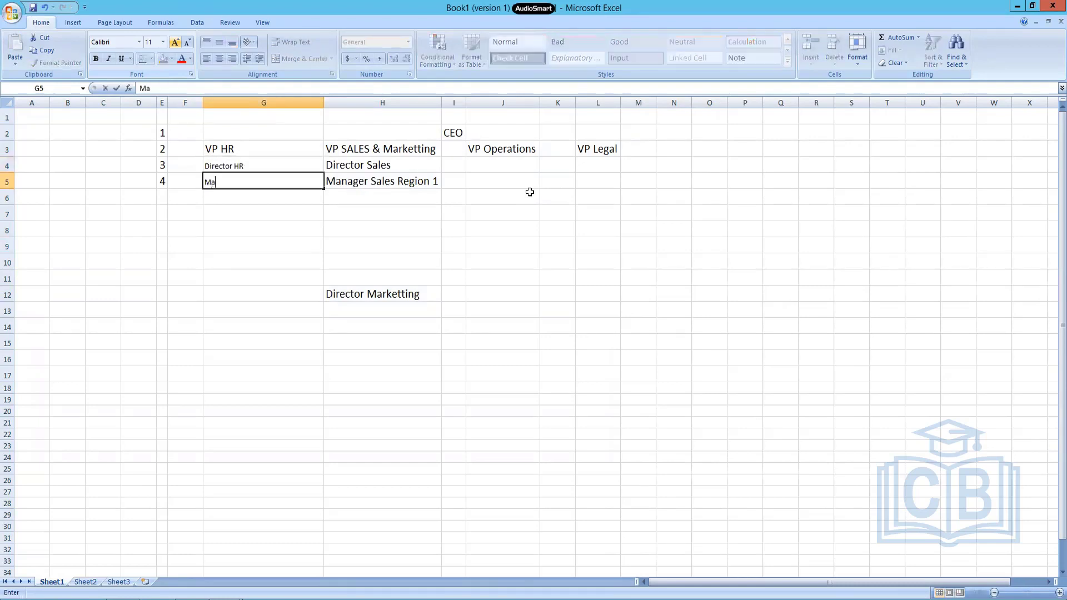
{"action": "type", "text": "nager HR Ops"}
{"action": "key", "text": "Return"}
Add Manager Recruiting in G6 and Manager Training in G7 of the HR column.
{"action": "type", "text": "Man"}
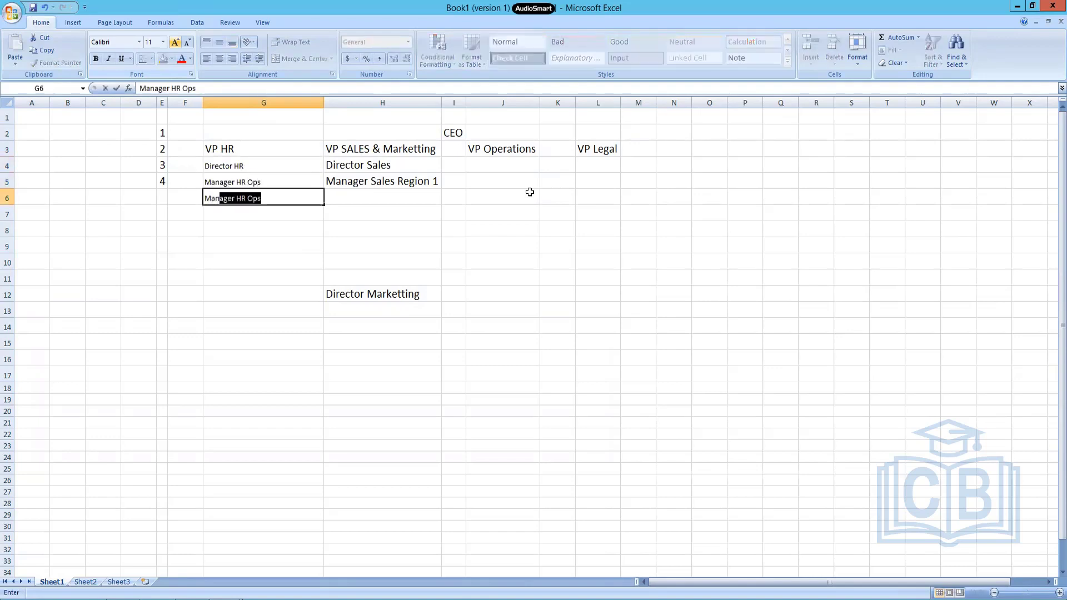
{"action": "type", "text": "ager Recr"}
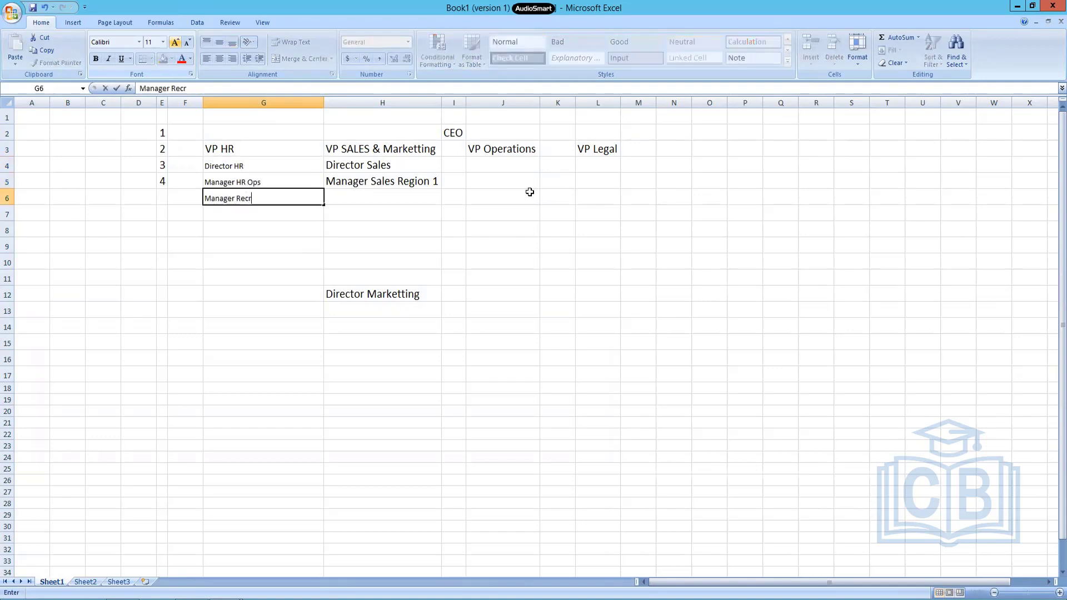
{"action": "type", "text": "uiting"}
{"action": "key", "text": "Return"}
{"action": "type", "text": "Man"}
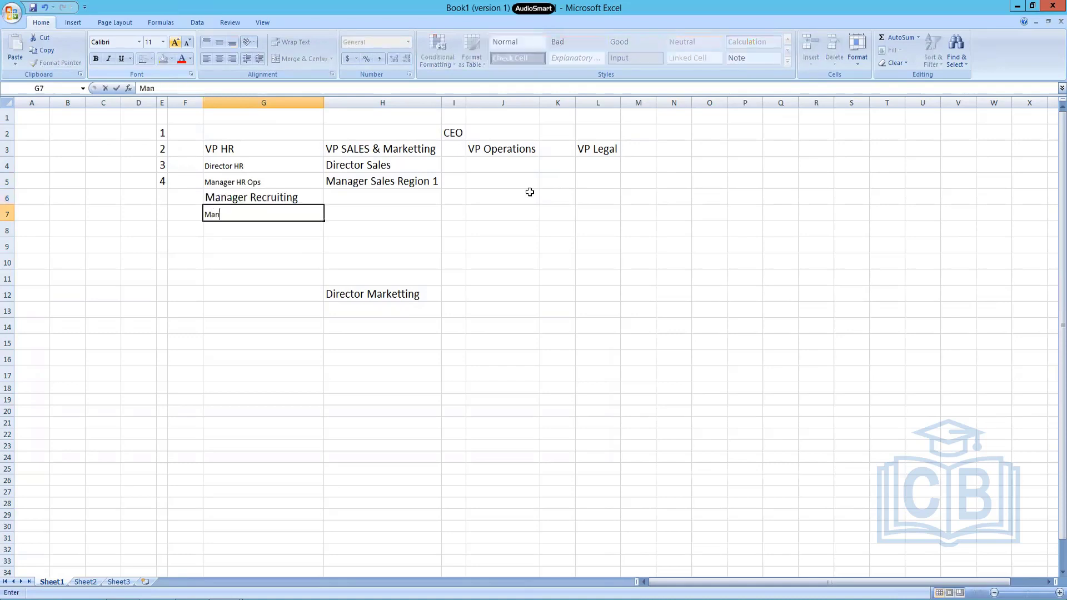
{"action": "type", "text": "ager Trainig"}
{"action": "type", "text": "ing"}
{"action": "key", "text": "Return"}
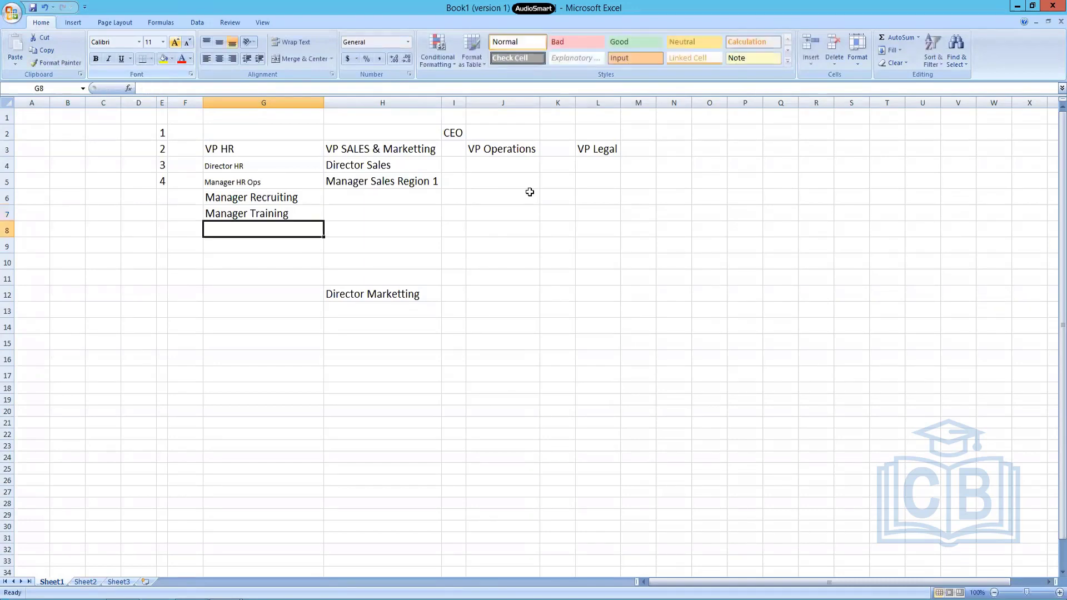
Space out the HR managers by moving Manager Training to G12 and Manager Recruiting to G9.
{"action": "left_click", "coordinate": [257, 203]}
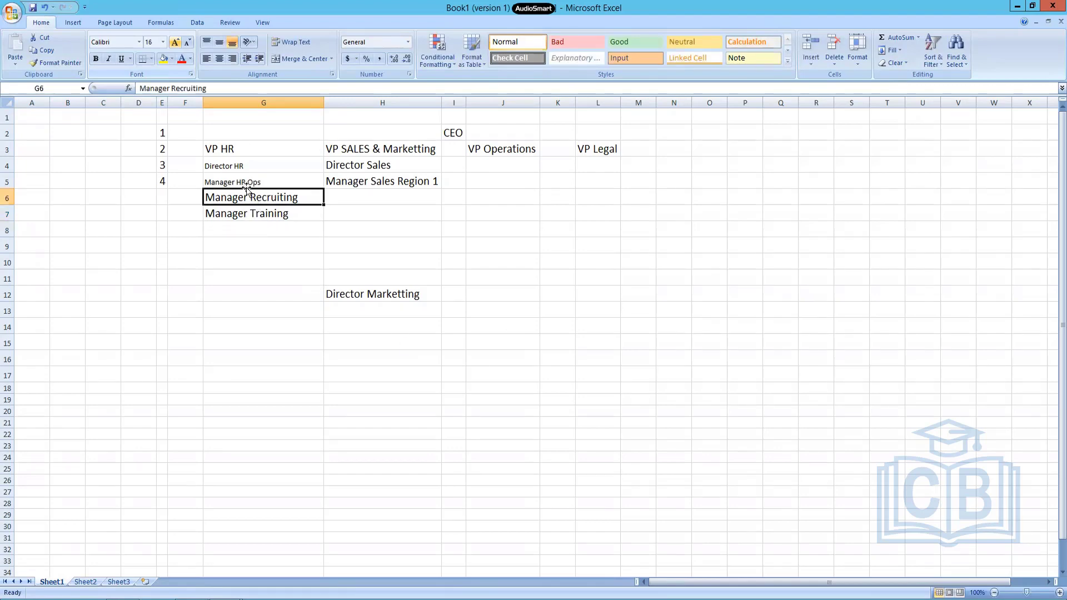
{"action": "left_click", "coordinate": [258, 219]}
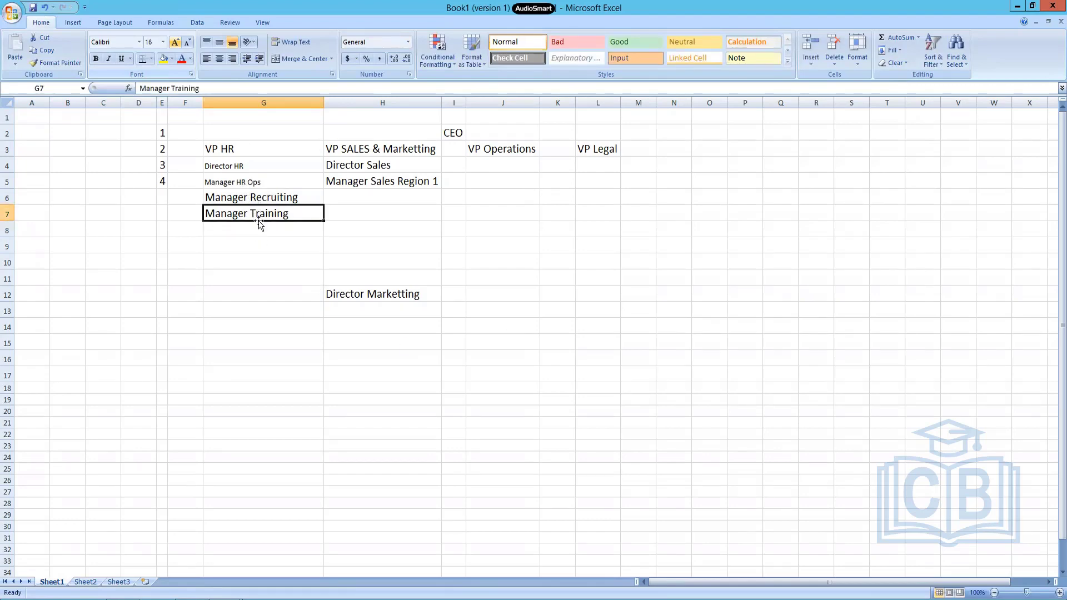
{"action": "left_click_drag", "start_coordinate": [263, 220], "coordinate": [270, 289]}
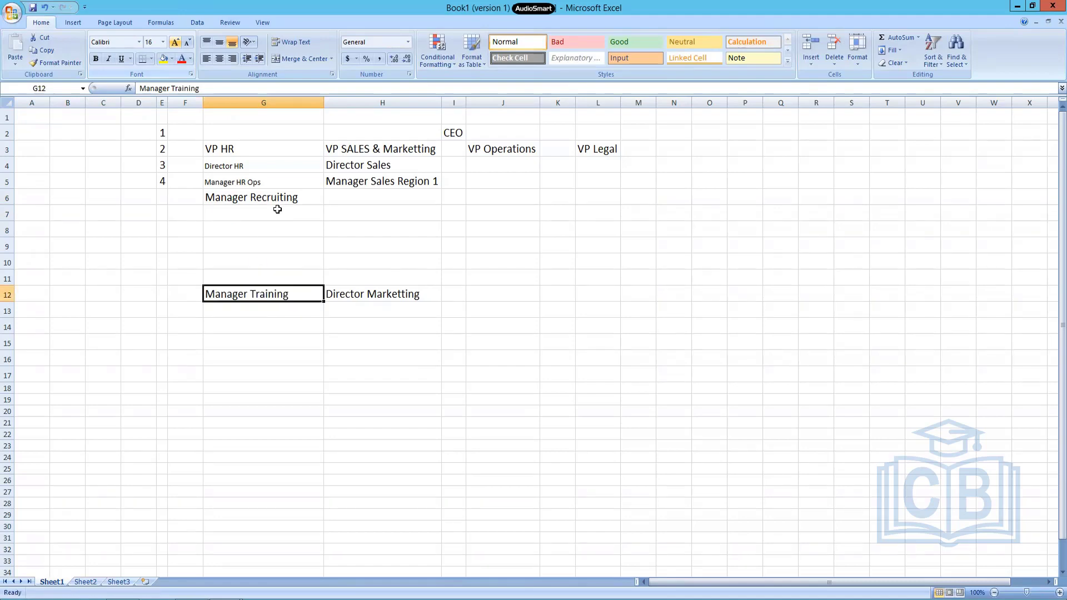
{"action": "left_click", "coordinate": [277, 204]}
{"action": "left_click_drag", "start_coordinate": [278, 208], "coordinate": [276, 240]}
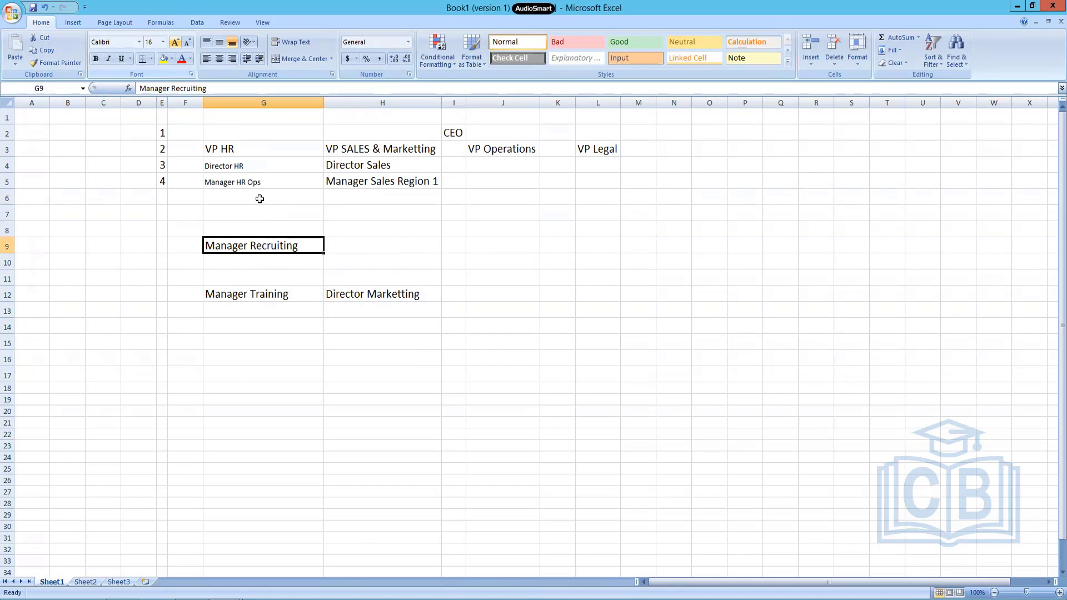
Enter Operations Executive in G6 under Manager HR Ops.
{"action": "left_click", "coordinate": [260, 199]}
{"action": "type", "text": "Ope"}
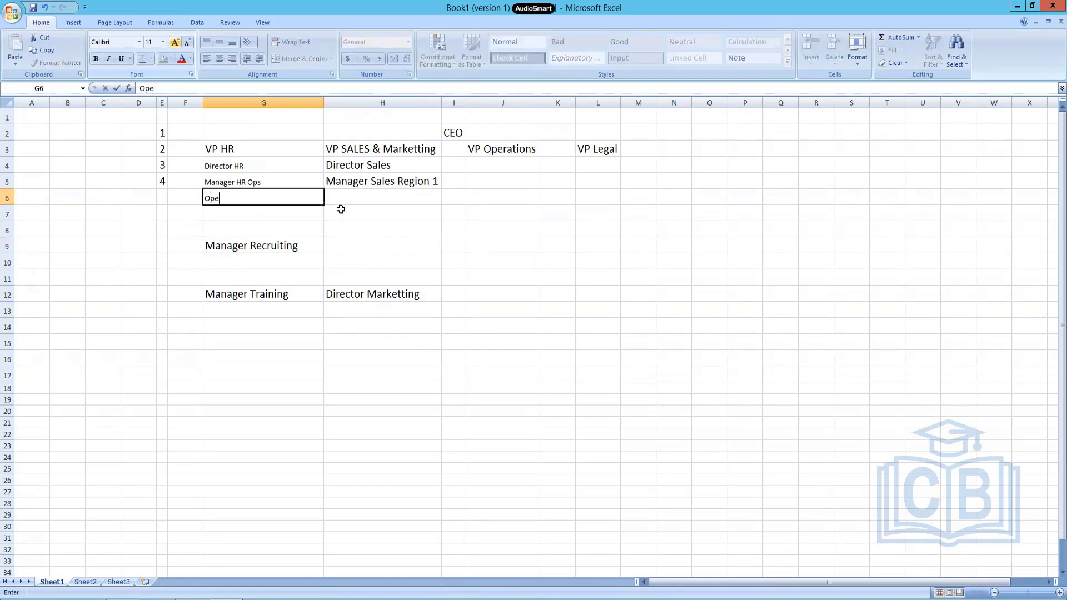
{"action": "type", "text": "rations Execut"}
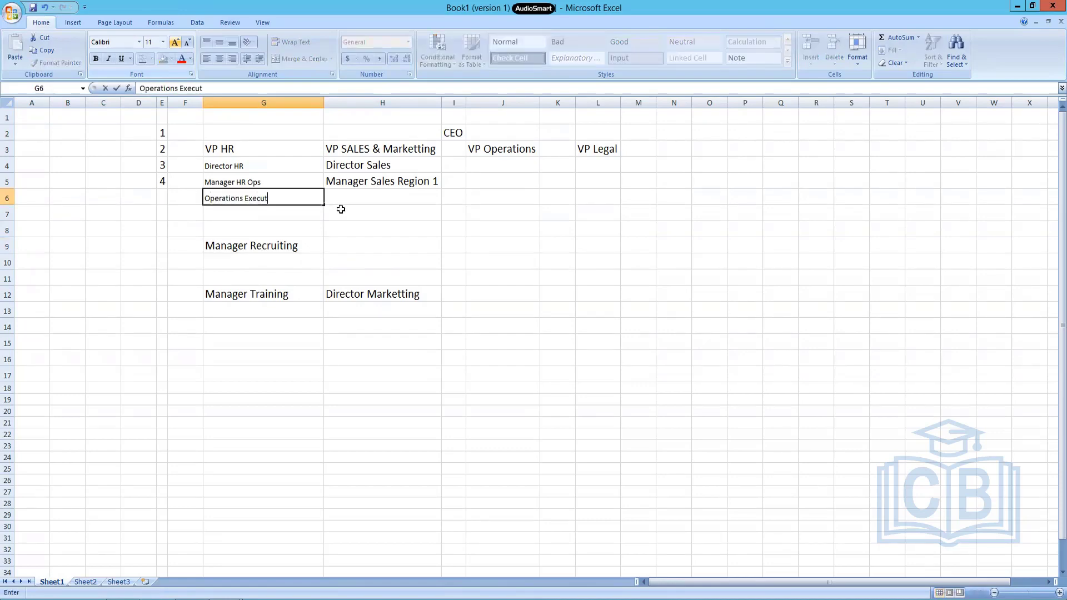
{"action": "type", "text": "ive"}
{"action": "key", "text": "Return"}
Enter Recruting Executive in G10 under Manager Recruiting.
{"action": "key", "text": "Down"}
{"action": "key", "text": "Down"}
{"action": "key", "text": "Down"}
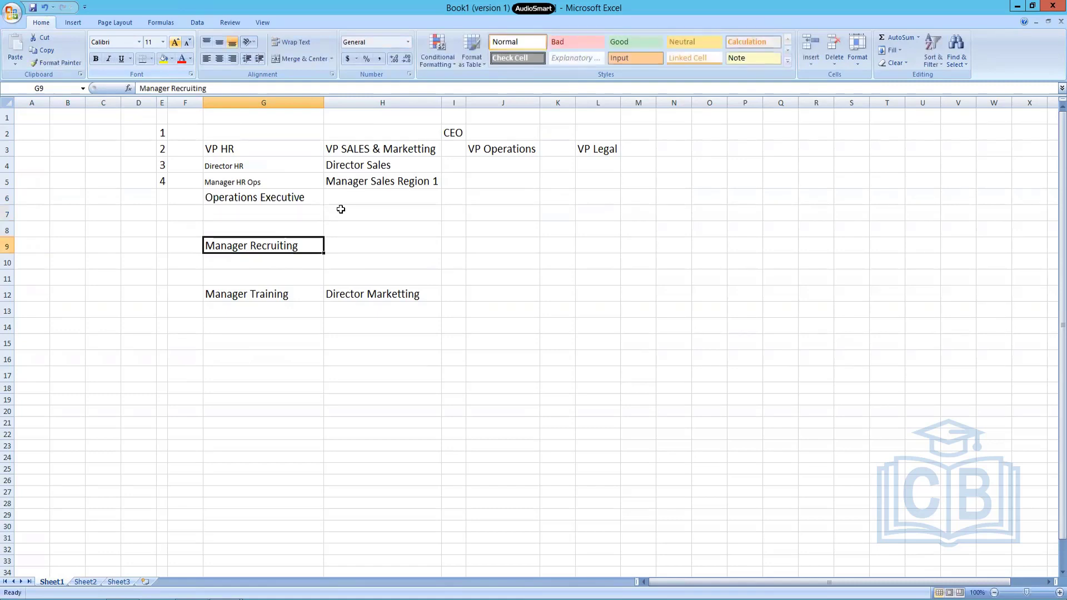
{"action": "type", "text": "Rect"}
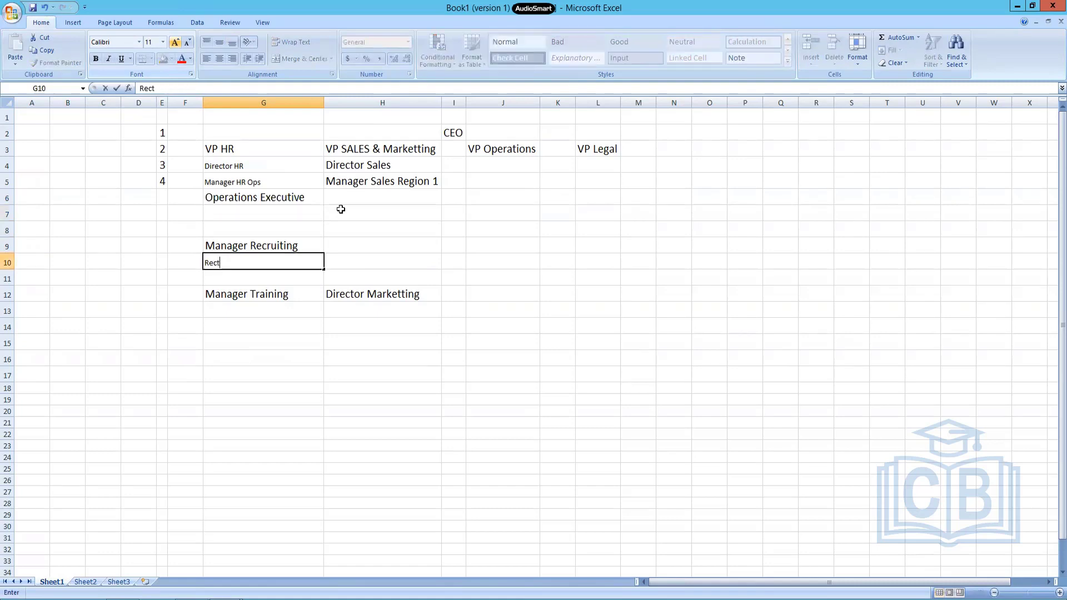
{"action": "key", "text": "BackSpace"}
{"action": "type", "text": "ruting Executib"}
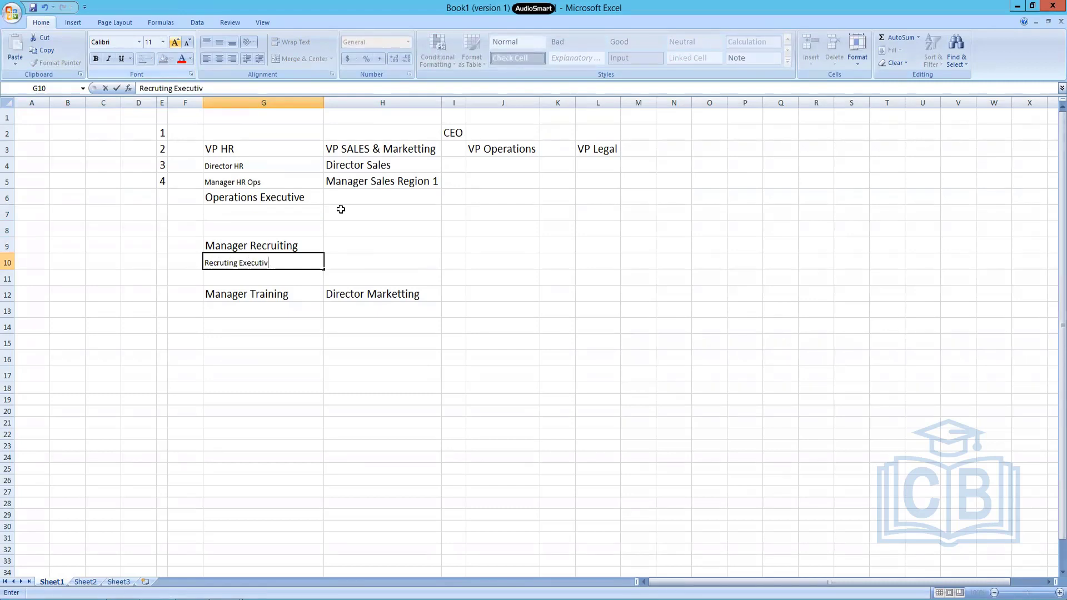
{"action": "type", "text": "e"}
{"action": "key", "text": "Return"}
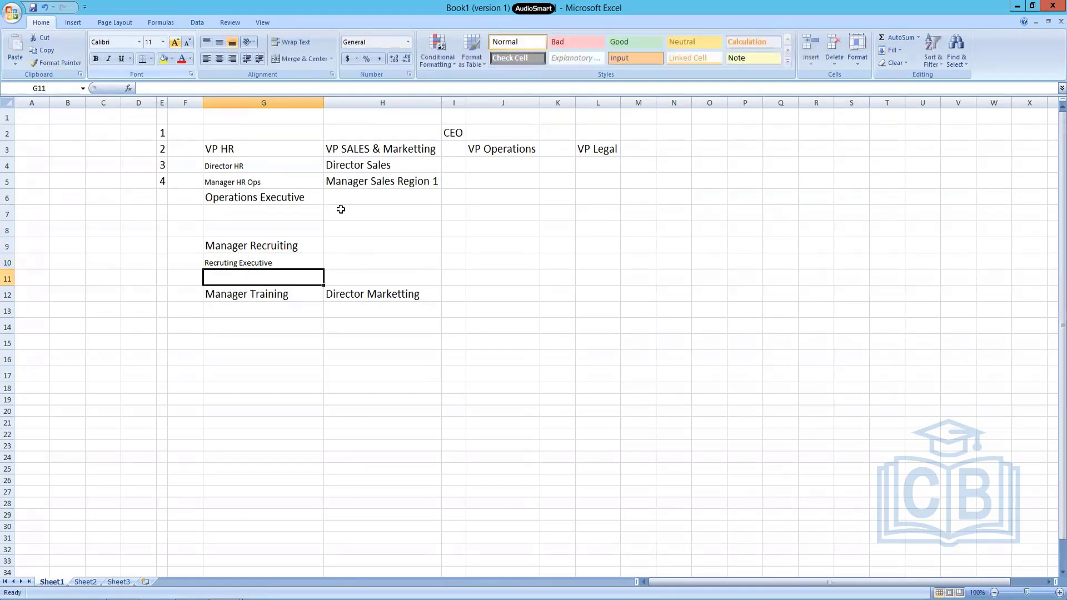
Enter Training Executive in G13 under Manager Training.
{"action": "left_click", "coordinate": [260, 312]}
{"action": "type", "text": "Training"}
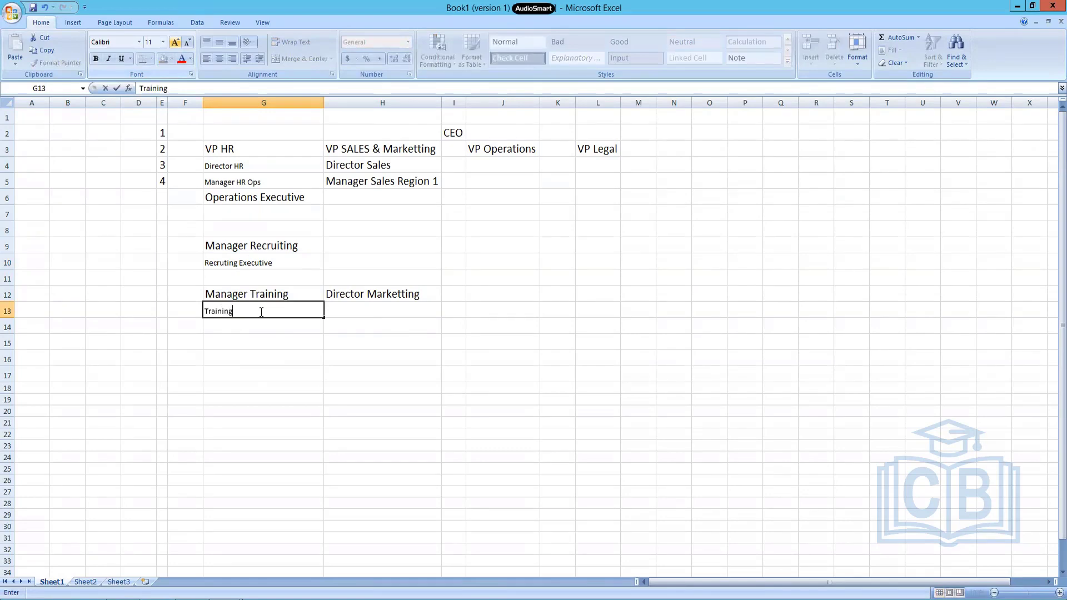
{"action": "type", "text": " Executive"}
{"action": "key", "text": "Return"}
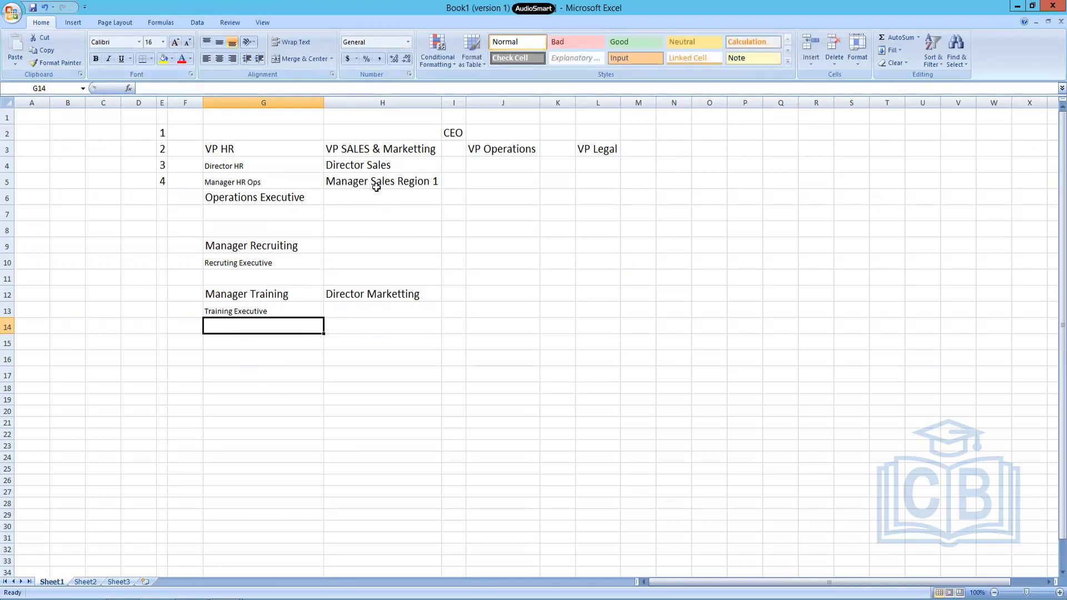
Enter Manager Marketting in H13 under Director Marketting.
{"action": "left_click", "coordinate": [404, 314]}
{"action": "type", "text": "Manag"}
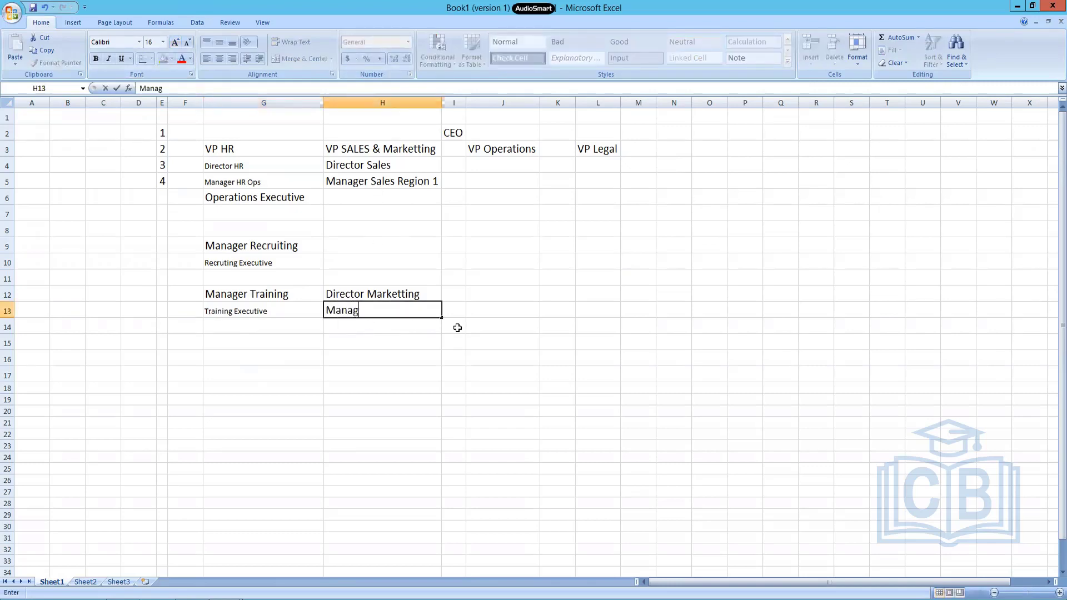
{"action": "type", "text": "er Marketting"}
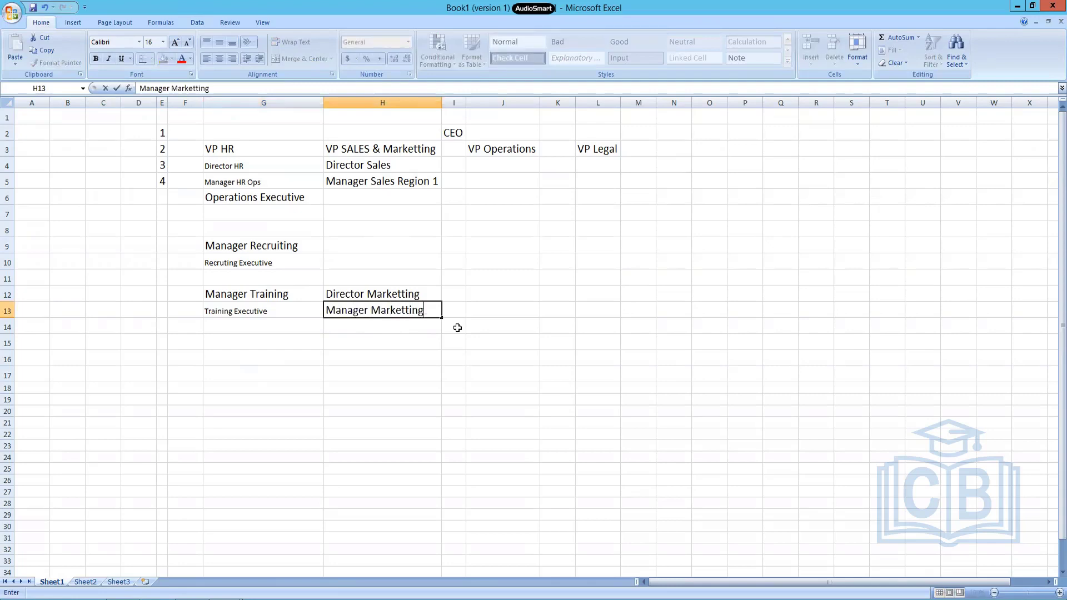
{"action": "key", "text": "Return"}
Under VP Operations, enter Manager Operations in J4 and Operations Executive in J5.
{"action": "left_click", "coordinate": [501, 185]}
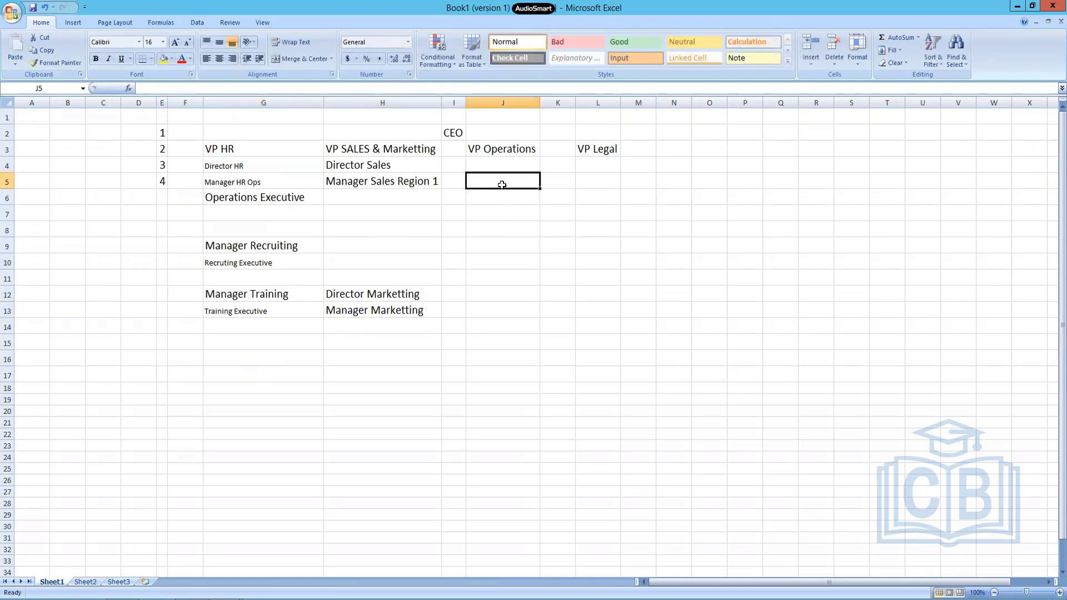
{"action": "key", "text": "Up"}
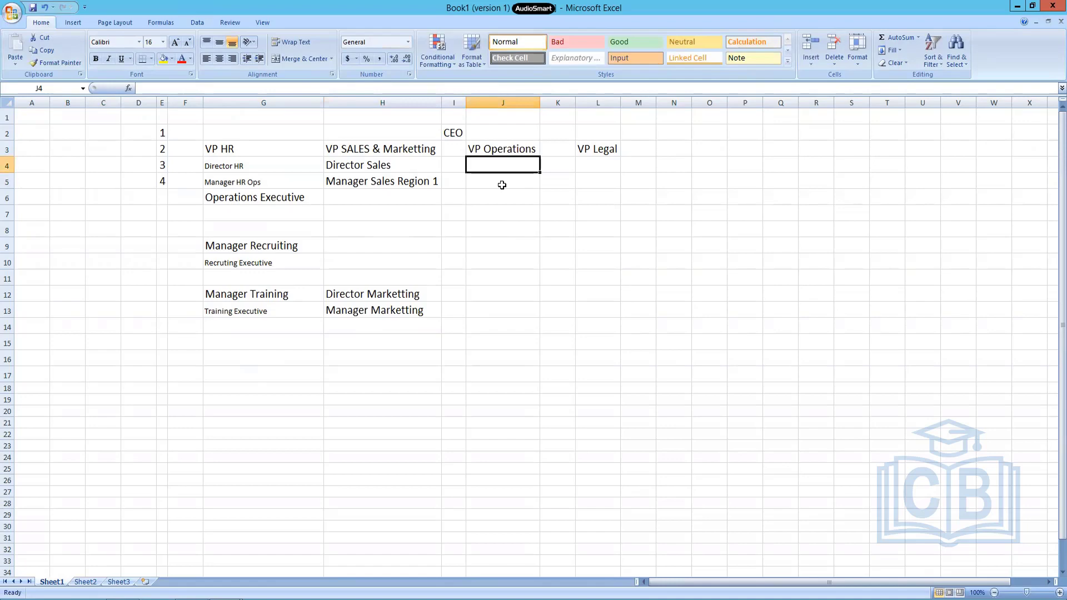
{"action": "type", "text": "Manager Operations"}
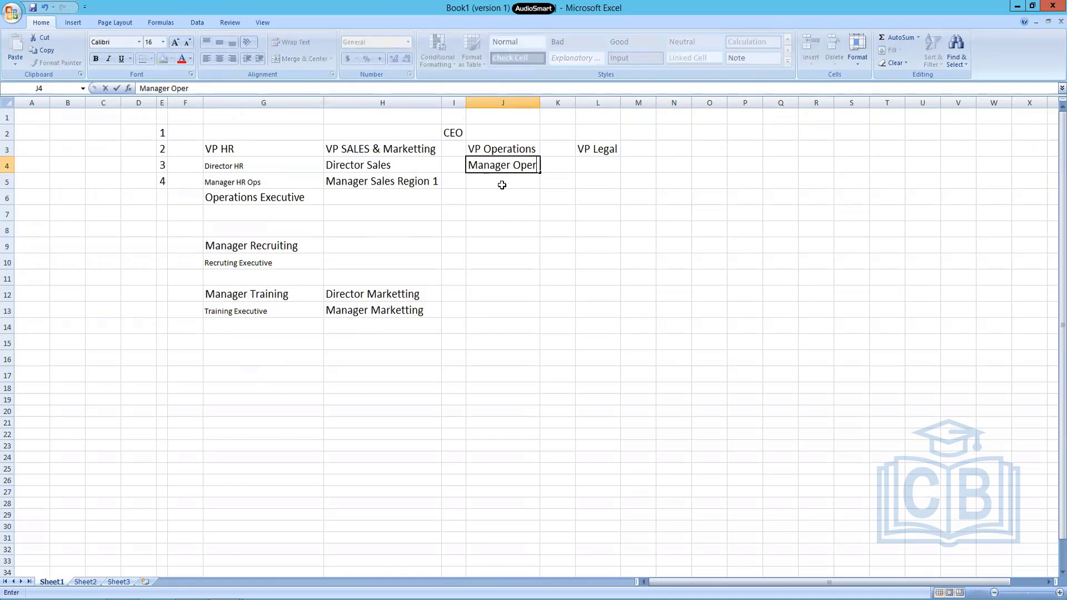
{"action": "key", "text": "Return"}
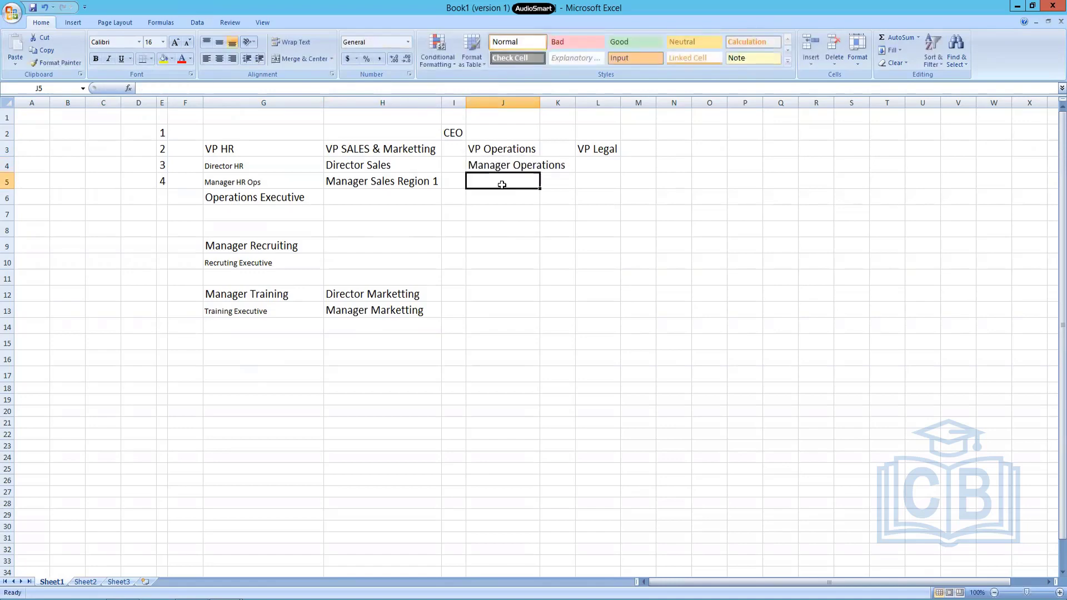
{"action": "type", "text": "Operatio"}
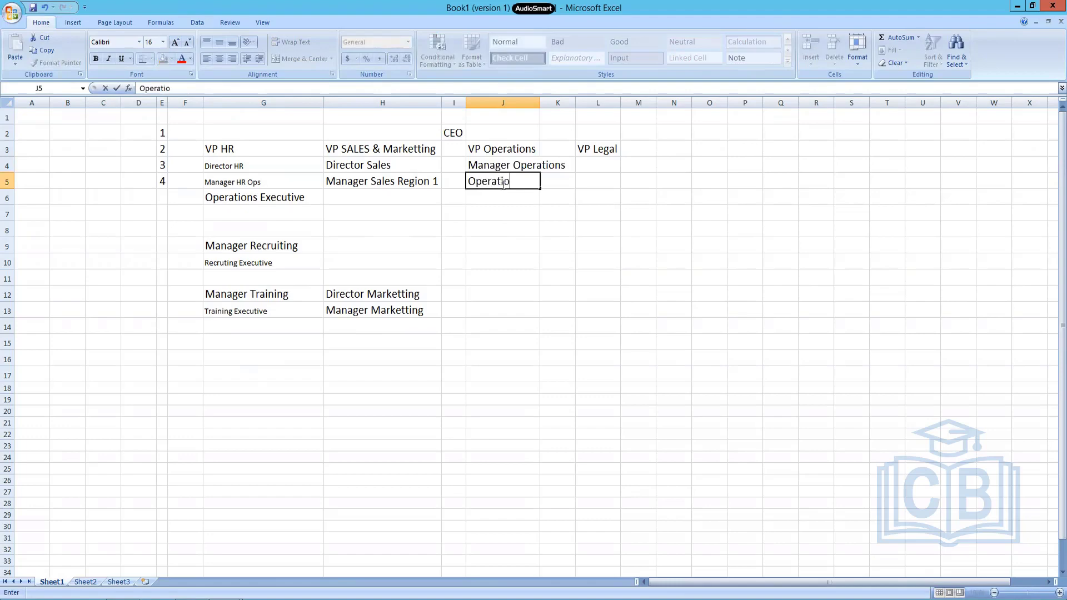
{"action": "type", "text": "ns Executive"}
Enter Company Secretary in L4 under VP Legal.
{"action": "left_click", "coordinate": [596, 162]}
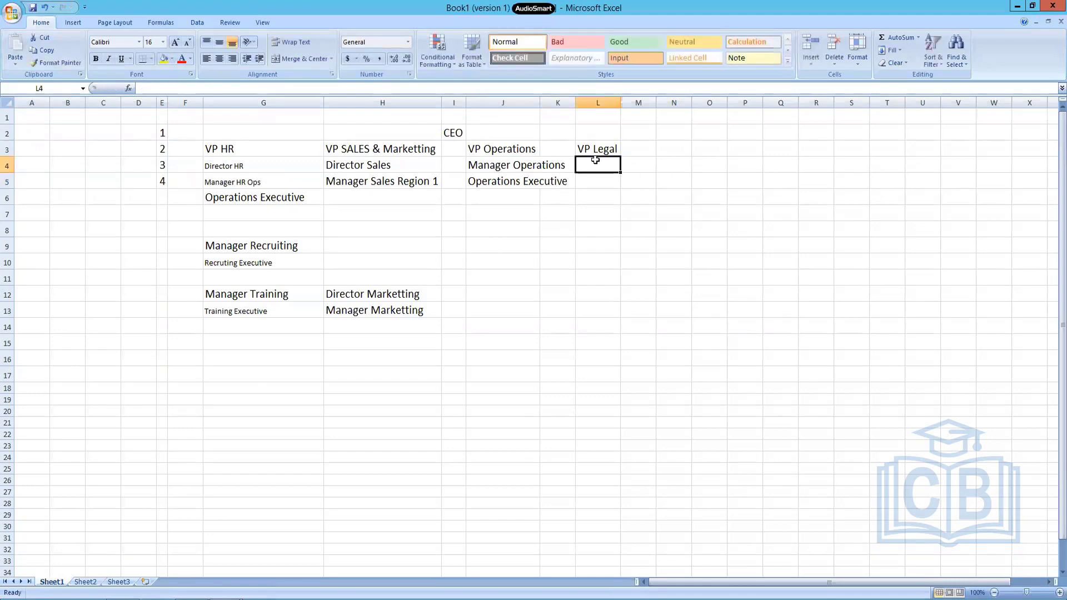
{"action": "type", "text": "Company Secr"}
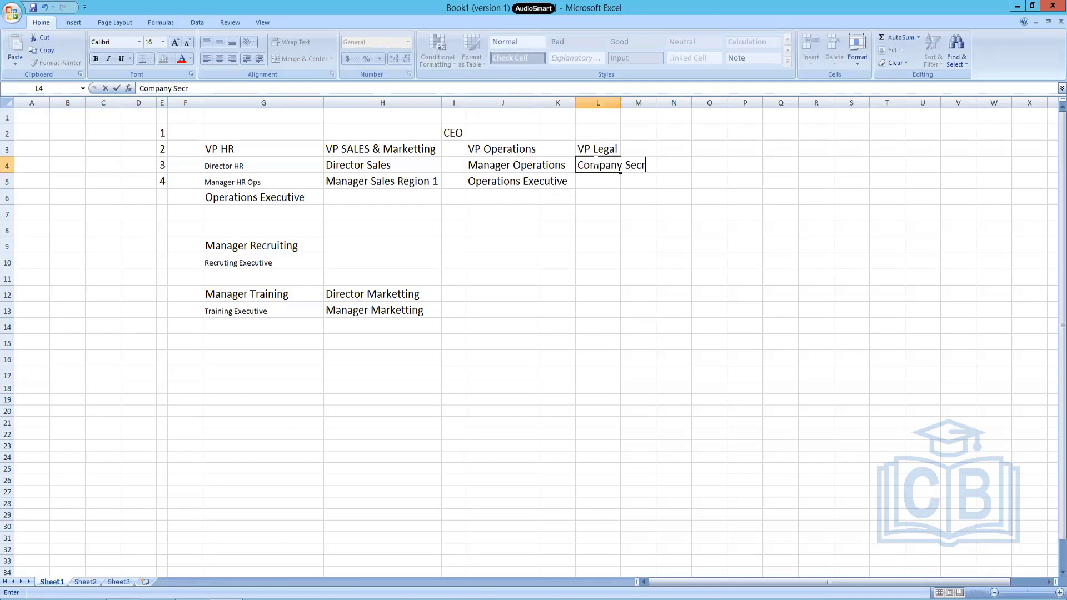
{"action": "key", "text": "BackSpace"}
{"action": "type", "text": "retary"}
{"action": "key", "text": "Return"}
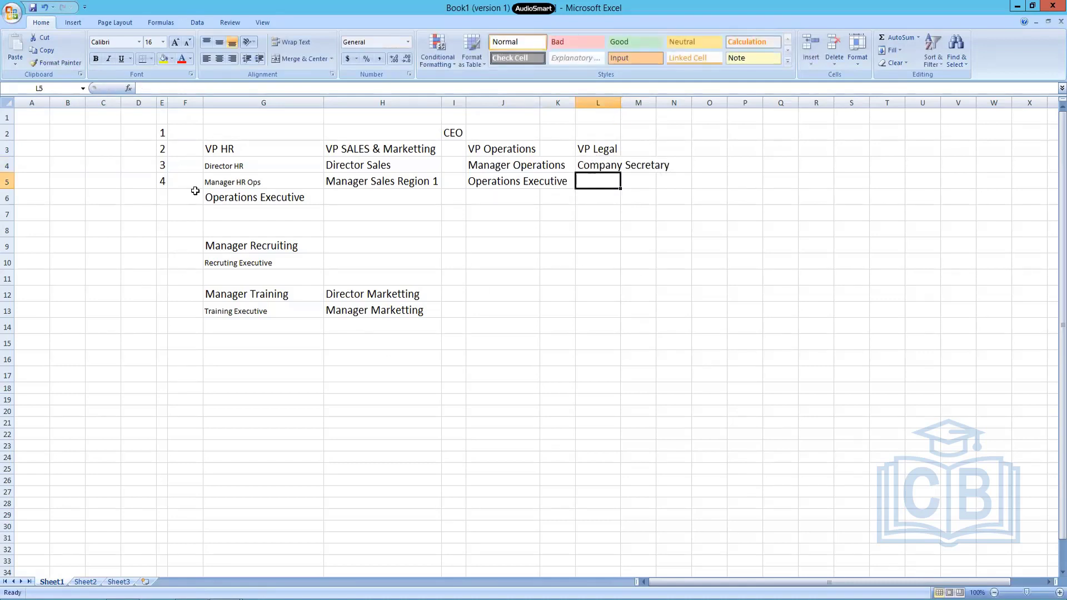
Copy the formatting of the Operations Executive cell G6 onto G4:G7 with Format Painter.
{"action": "left_click", "coordinate": [239, 199]}
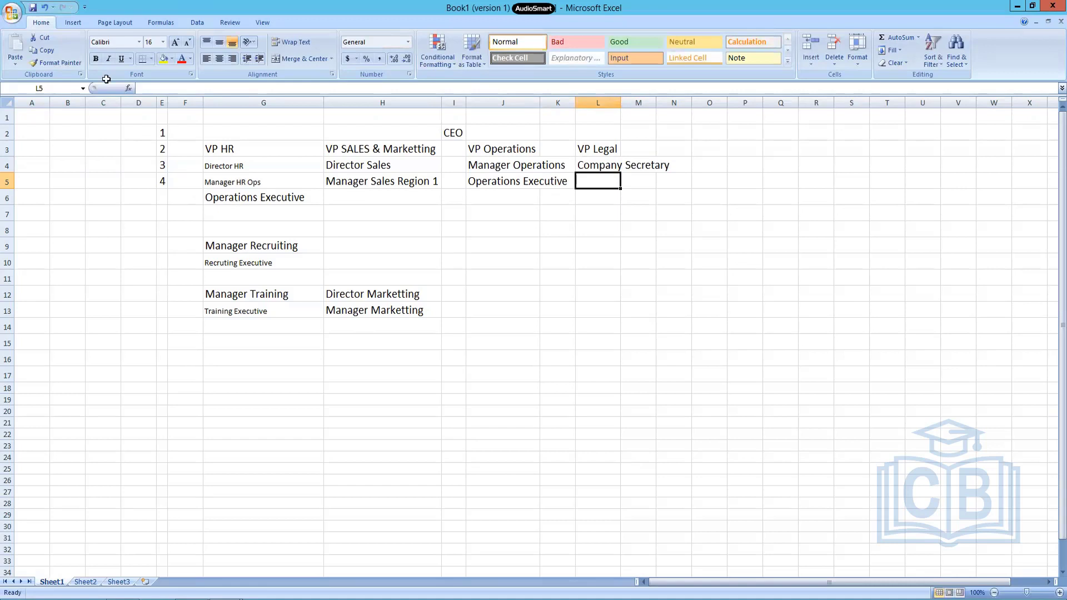
{"action": "left_click", "coordinate": [45, 63]}
{"action": "left_click_drag", "start_coordinate": [225, 165], "coordinate": [256, 214]}
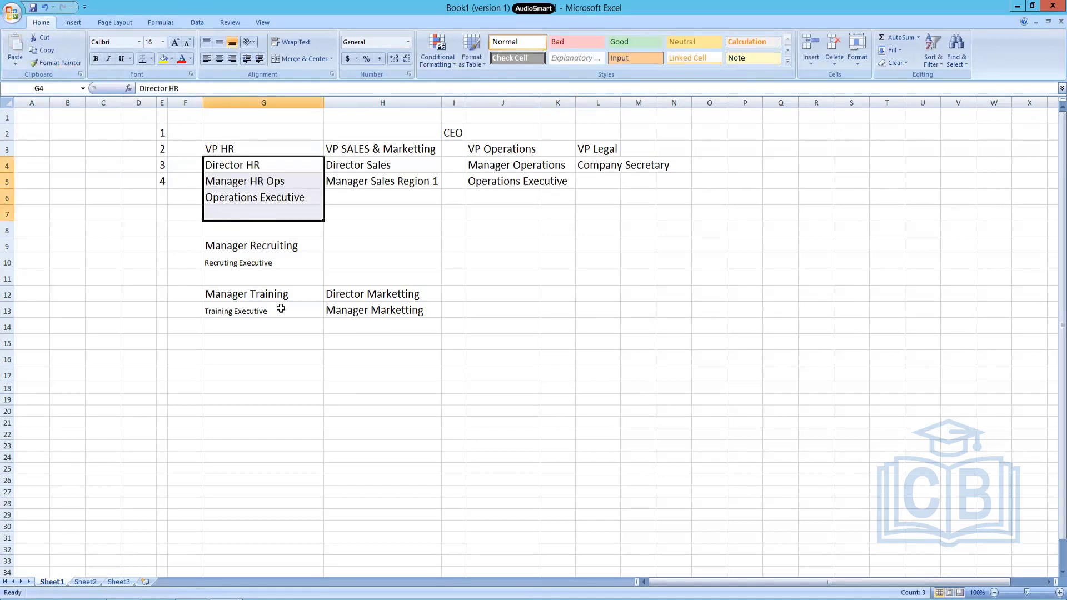
Fill the CEO cell, the VP HR cell and the HR chain in G4:G6 with yellow.
{"action": "left_click", "coordinate": [453, 132]}
{"action": "left_click", "coordinate": [163, 58]}
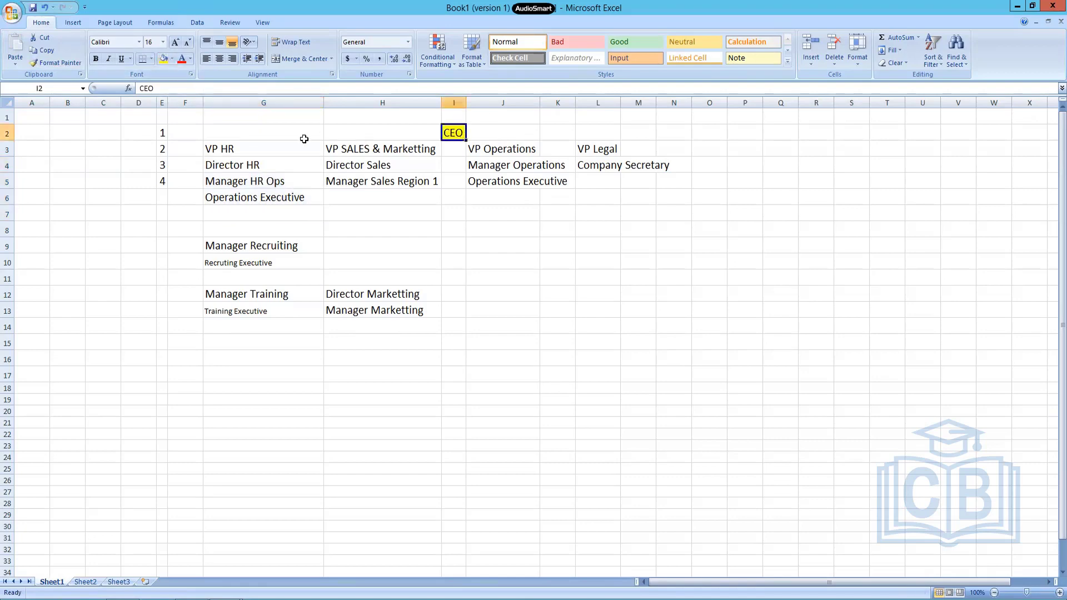
{"action": "left_click", "coordinate": [278, 144]}
{"action": "left_click", "coordinate": [163, 58]}
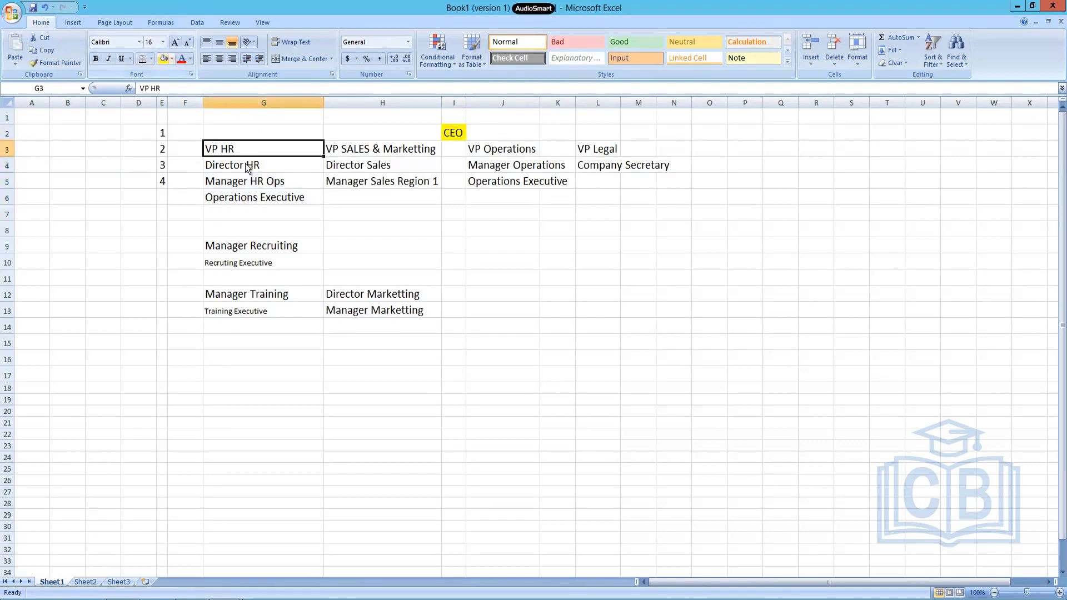
{"action": "left_click_drag", "start_coordinate": [246, 164], "coordinate": [247, 197]}
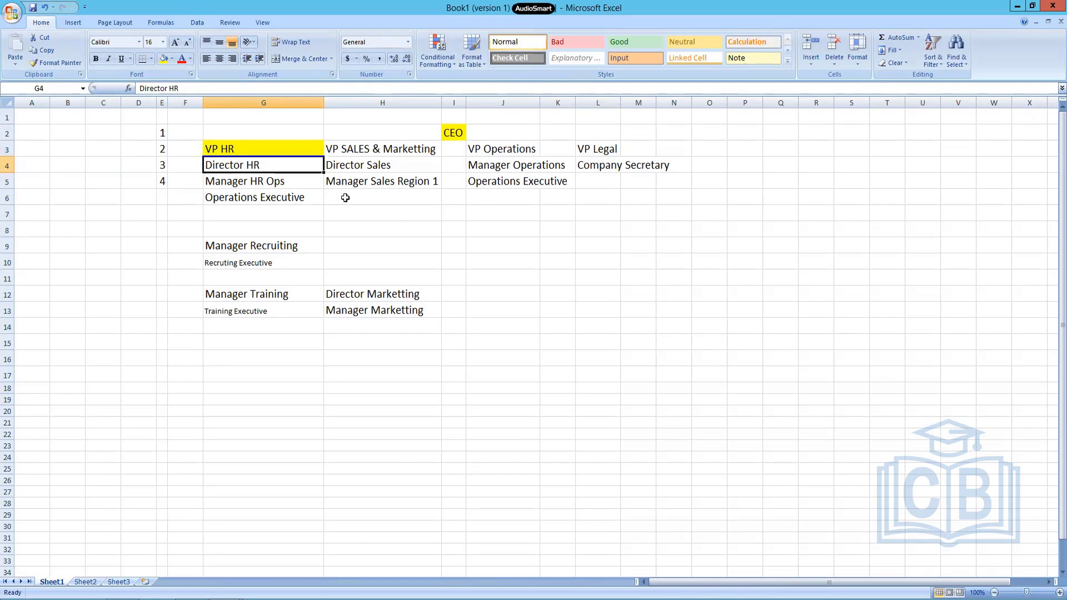
{"action": "left_click", "coordinate": [164, 59]}
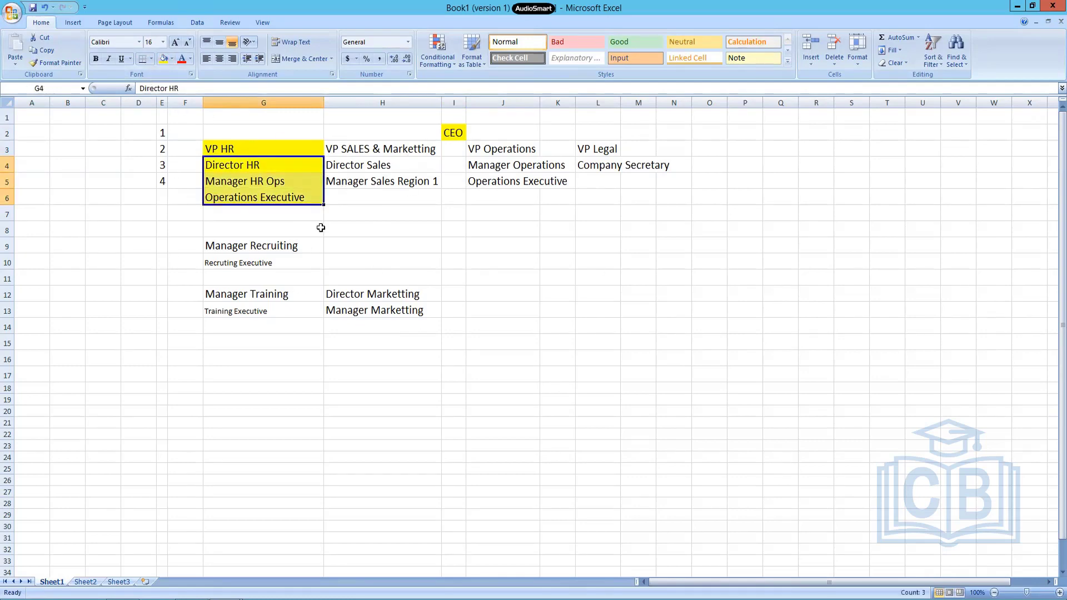
Add level number 5 in E6 beside Operations Executive.
{"action": "left_click", "coordinate": [162, 196]}
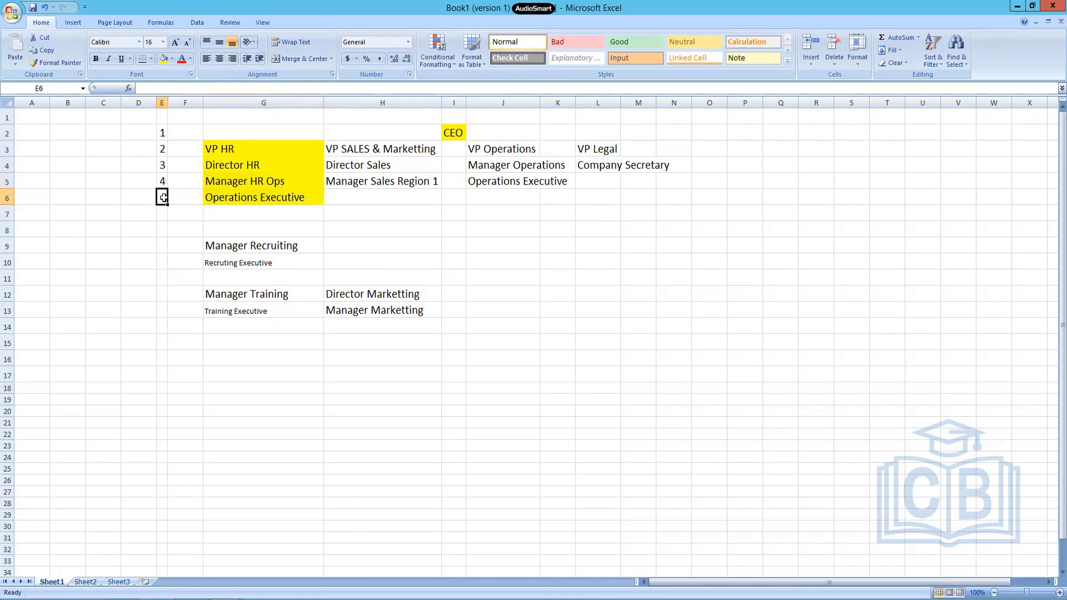
{"action": "type", "text": "5"}
{"action": "left_click", "coordinate": [382, 234]}
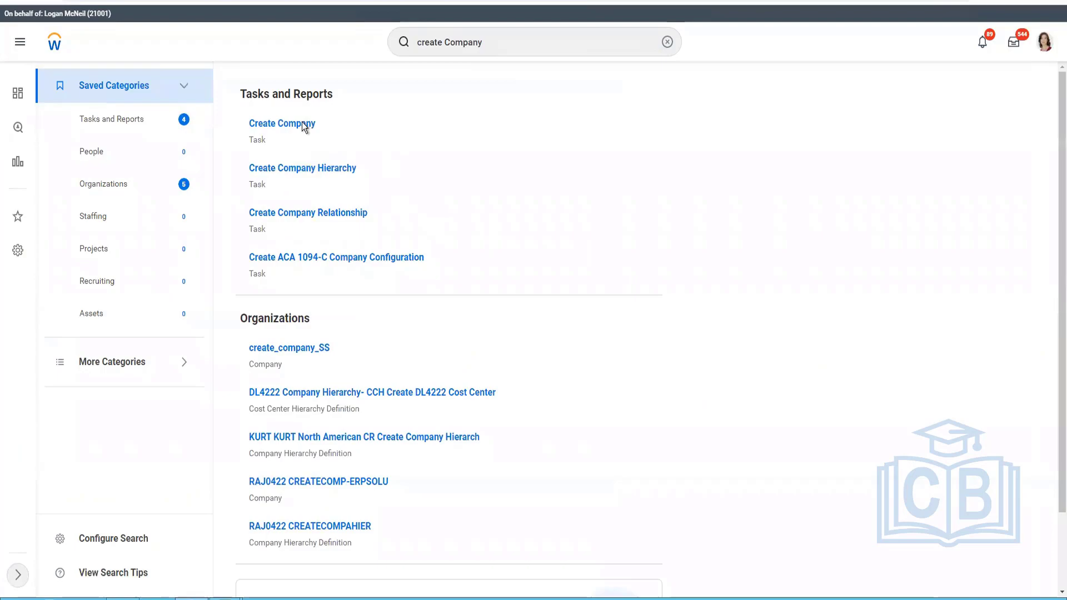
Switch to Workday, open the Create Company task and start a new reorganization named CF APR 2022 ReOrg.
{"action": "left_click", "coordinate": [305, 124]}
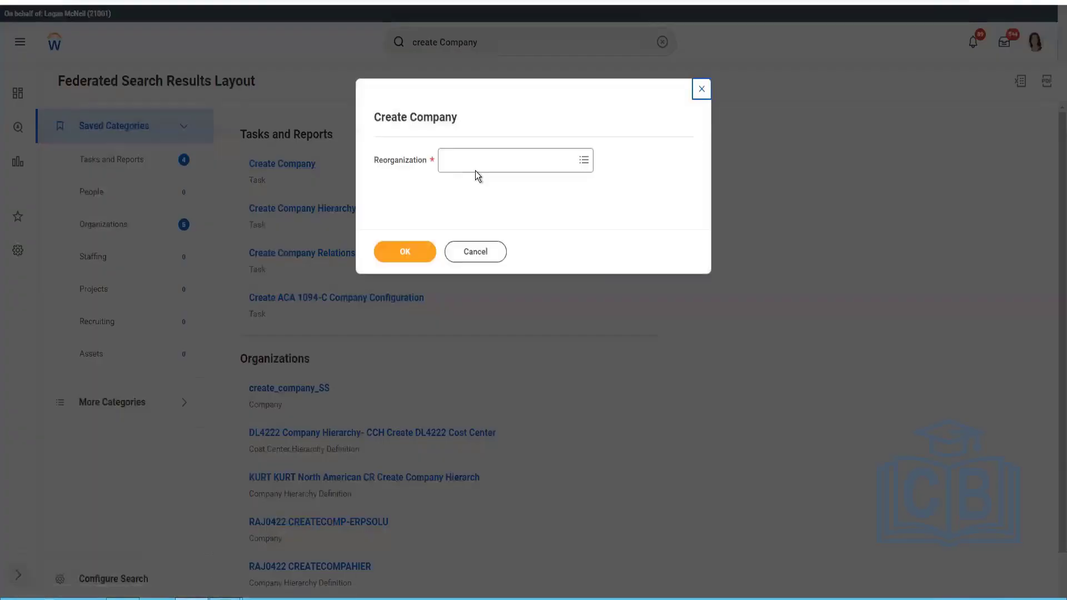
{"action": "left_click", "coordinate": [480, 168]}
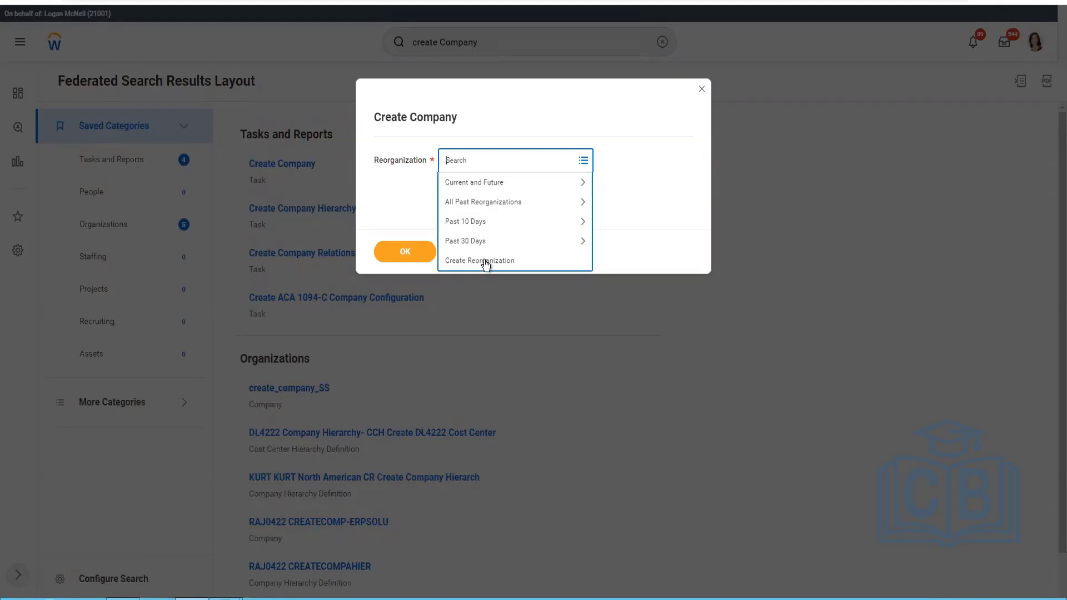
{"action": "left_click", "coordinate": [581, 255]}
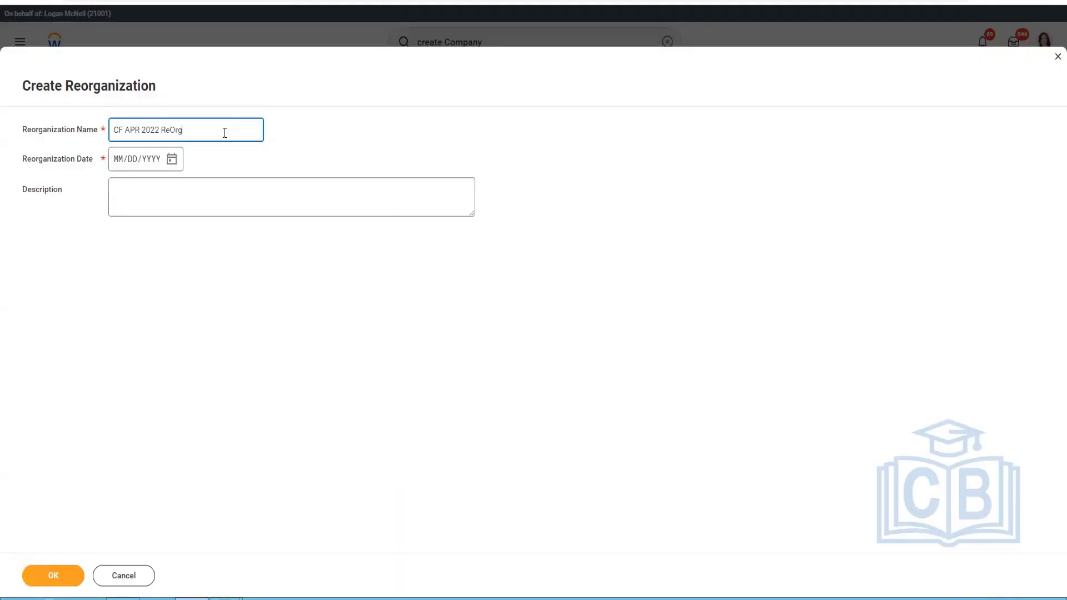
Set the reorganization date to 04/01/2022, leave the description empty and submit the reorganization.
{"action": "left_click", "coordinate": [171, 161]}
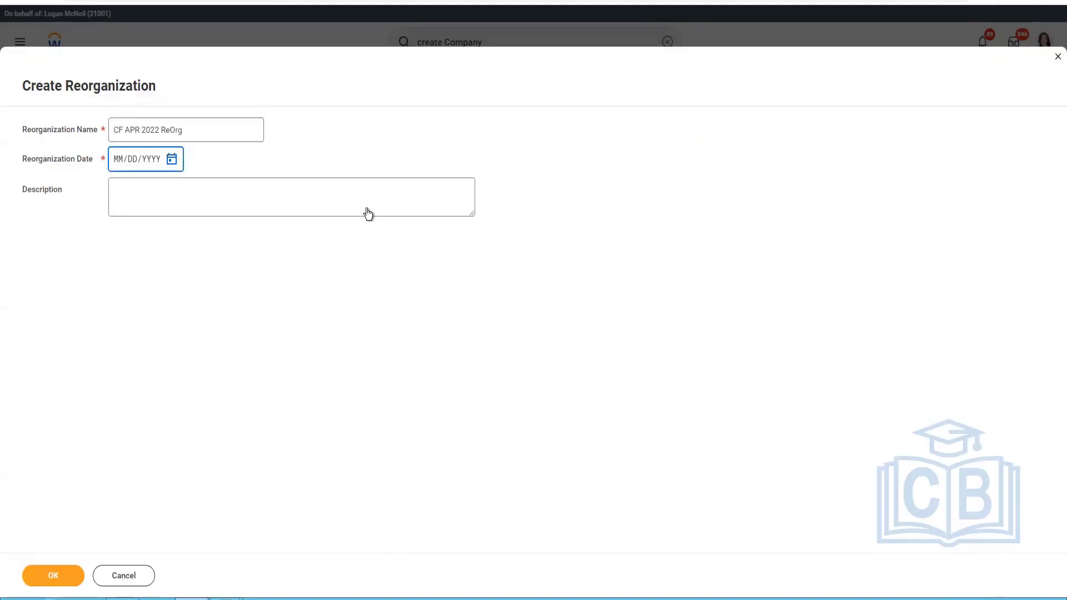
{"action": "left_click", "coordinate": [340, 208]}
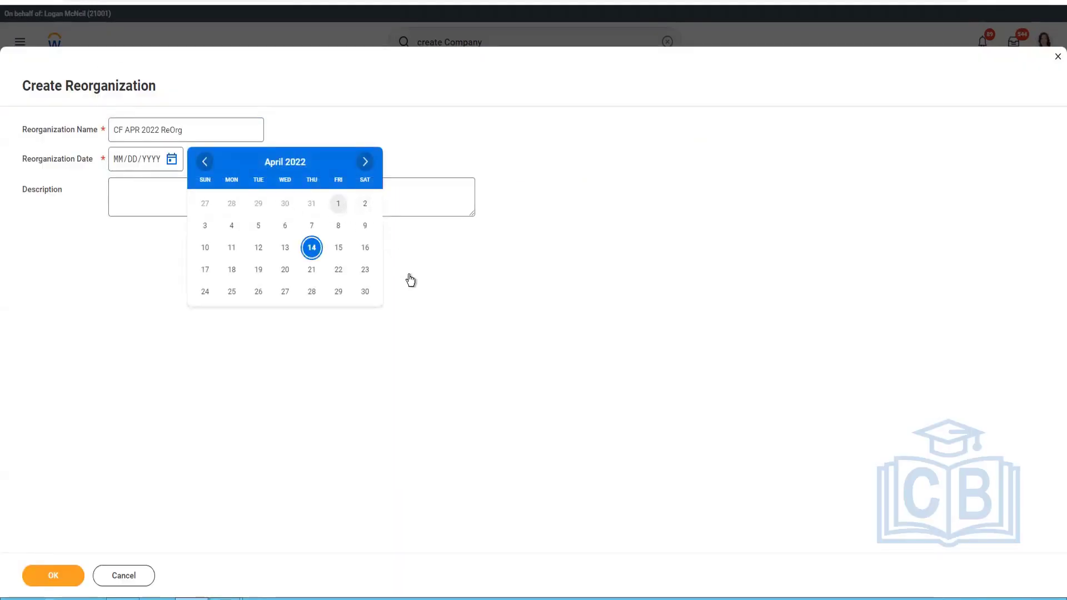
{"action": "left_click", "coordinate": [168, 201]}
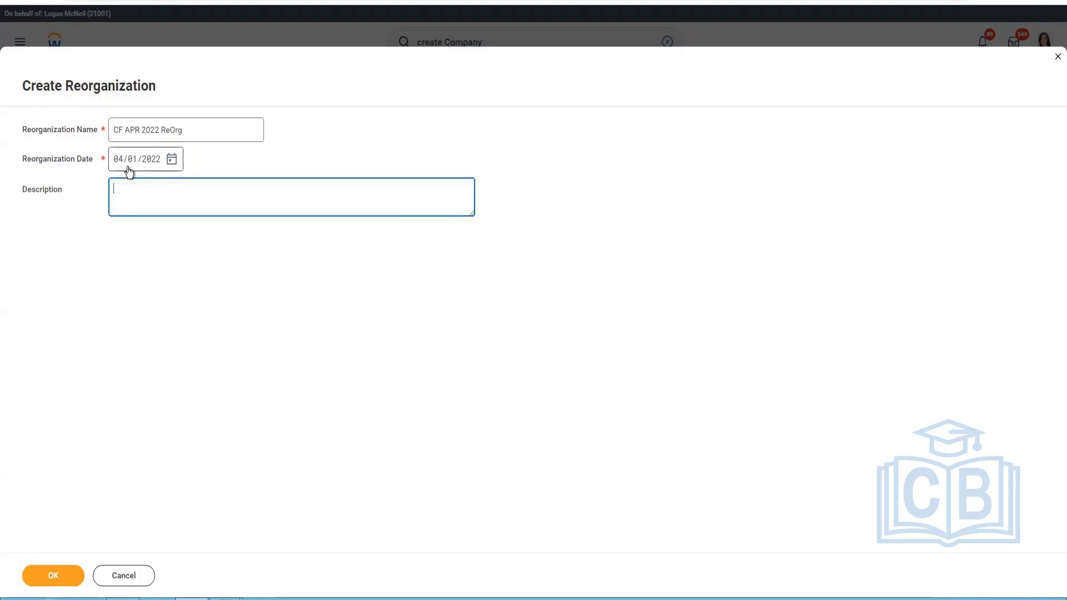
{"action": "left_click", "coordinate": [66, 581]}
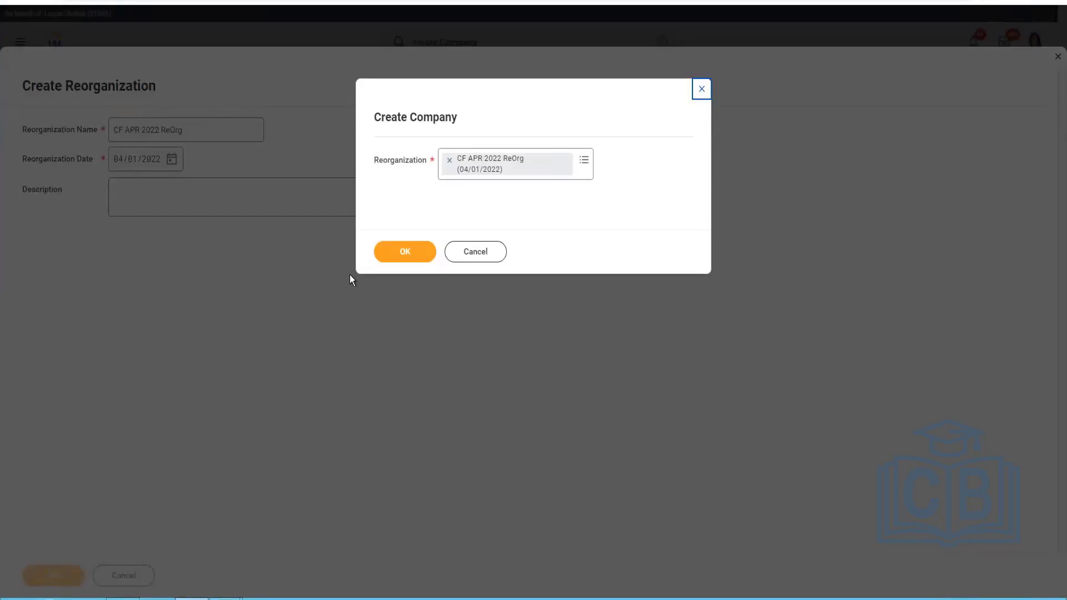
Confirm the CF APR 2022 ReOrg reorganization and name the new company CF Company (APR-2022).
{"action": "left_click", "coordinate": [406, 261]}
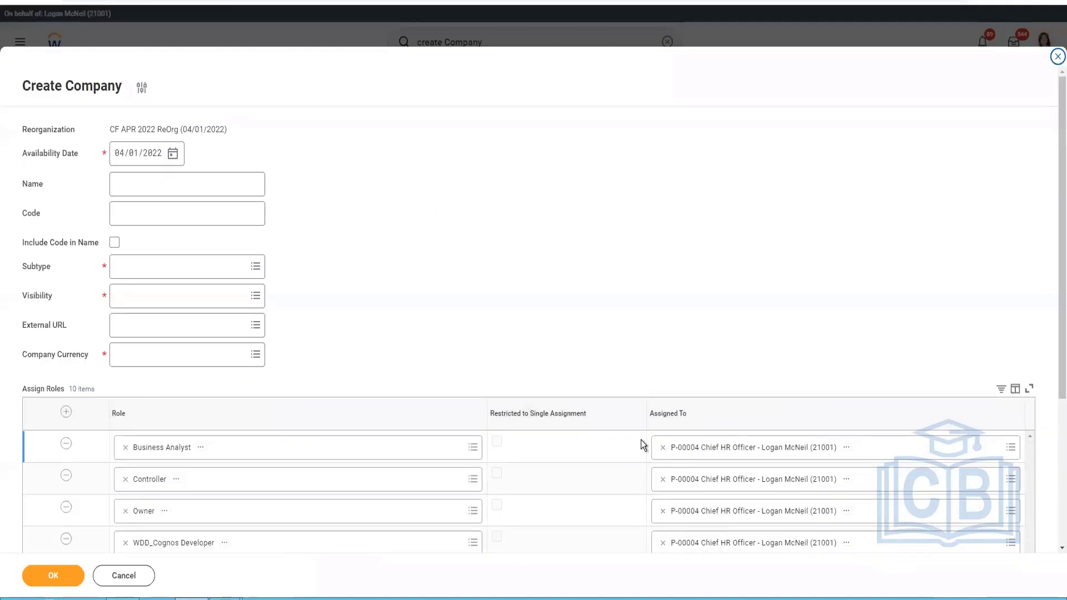
{"action": "left_click", "coordinate": [177, 181]}
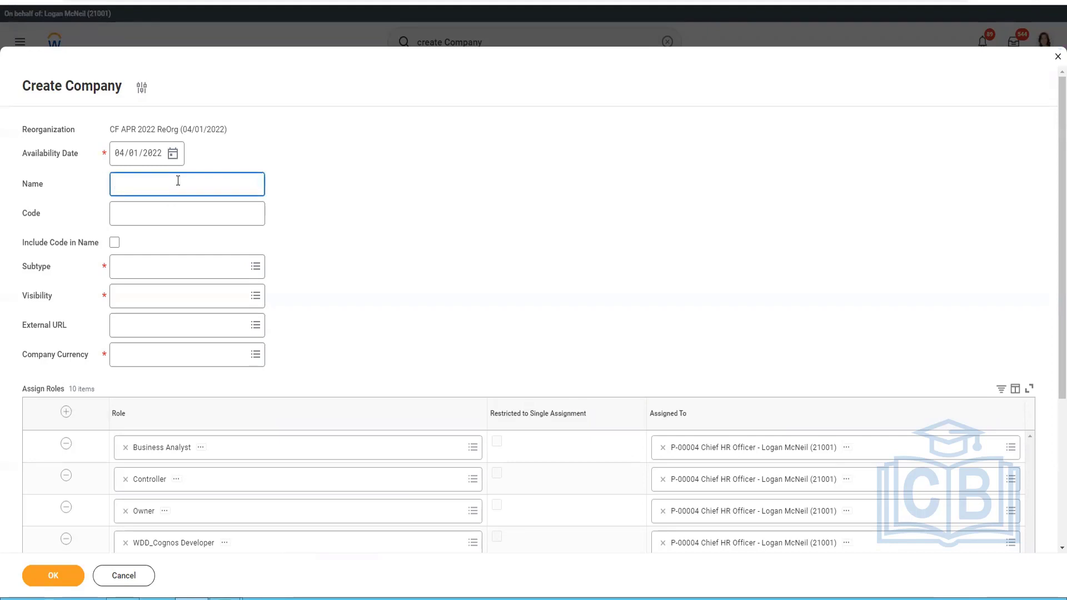
{"action": "type", "text": "CF APr 2"}
{"action": "key", "text": "BackSpace"}
{"action": "key", "text": "BackSpace"}
{"action": "key", "text": "BackSpace"}
{"action": "type", "text": "R"}
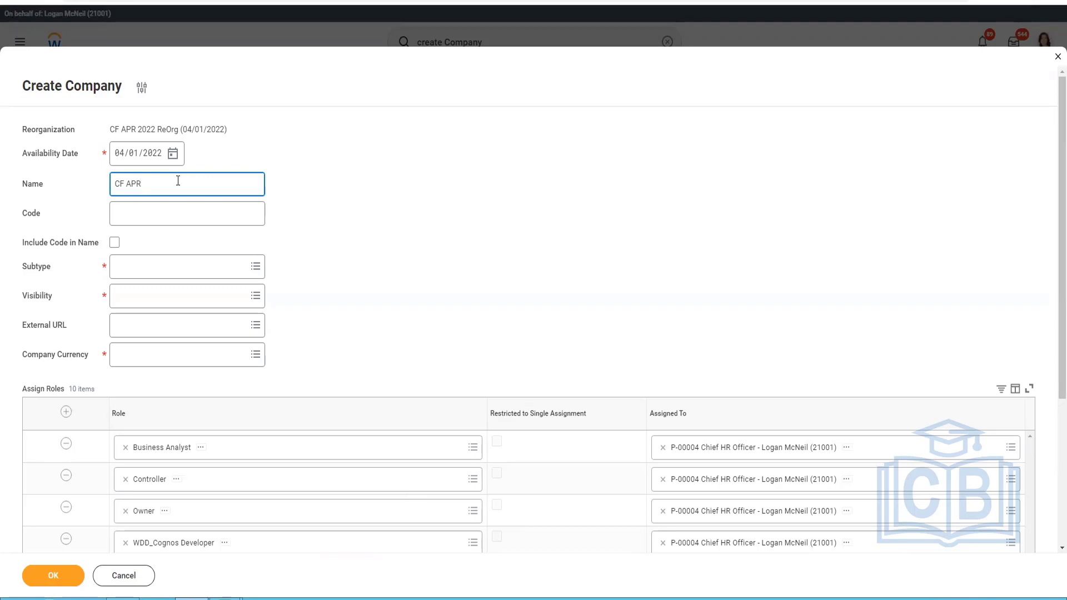
{"action": "key", "text": "BackSpace"}
{"action": "key", "text": "BackSpace"}
{"action": "key", "text": "BackSpace"}
{"action": "key", "text": "BackSpace"}
{"action": "type", "text": "Company (APR 2022"}
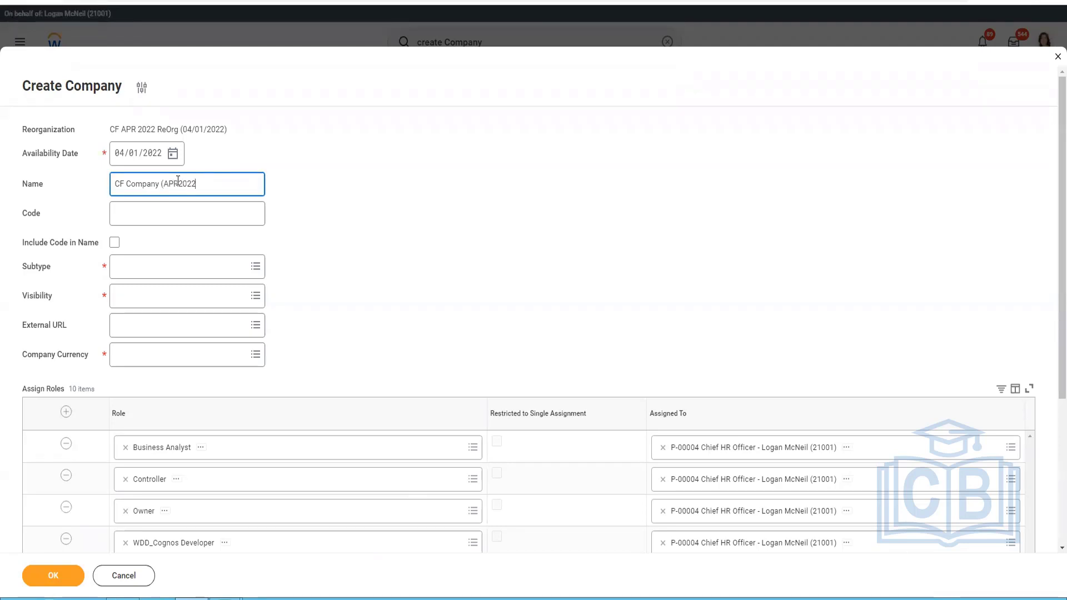
{"action": "type", "text": ")"}
{"action": "left_click", "coordinate": [178, 180]}
{"action": "type", "text": "-"}
Switch to the Excel hierarchy sheet and enter the codes 10000 in B1 and 11000 in B2.
{"action": "key", "text": "alt+Tab"}
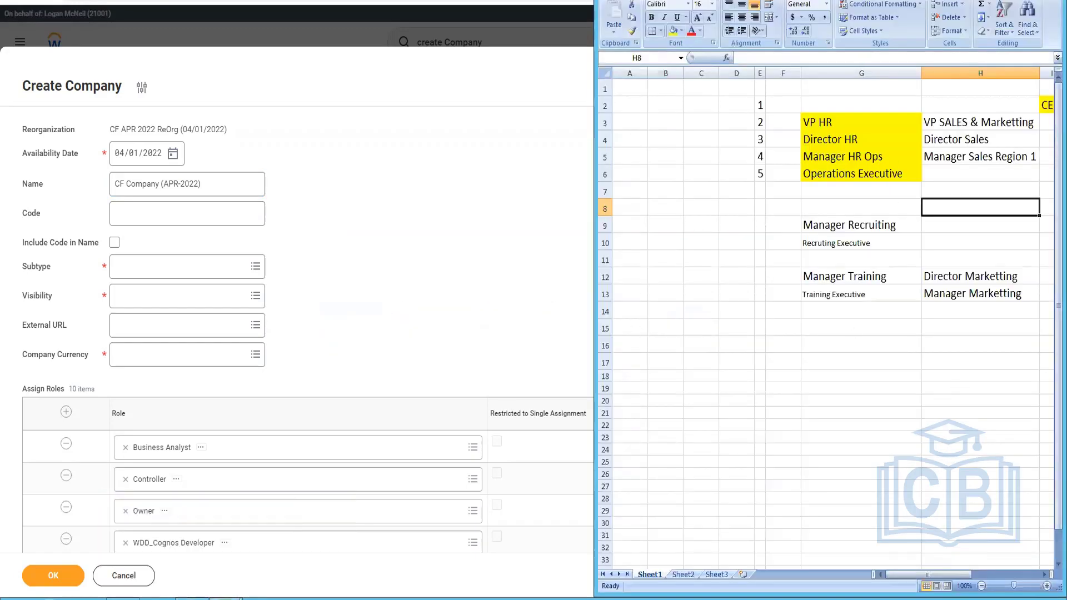
{"action": "key", "text": "super+Up"}
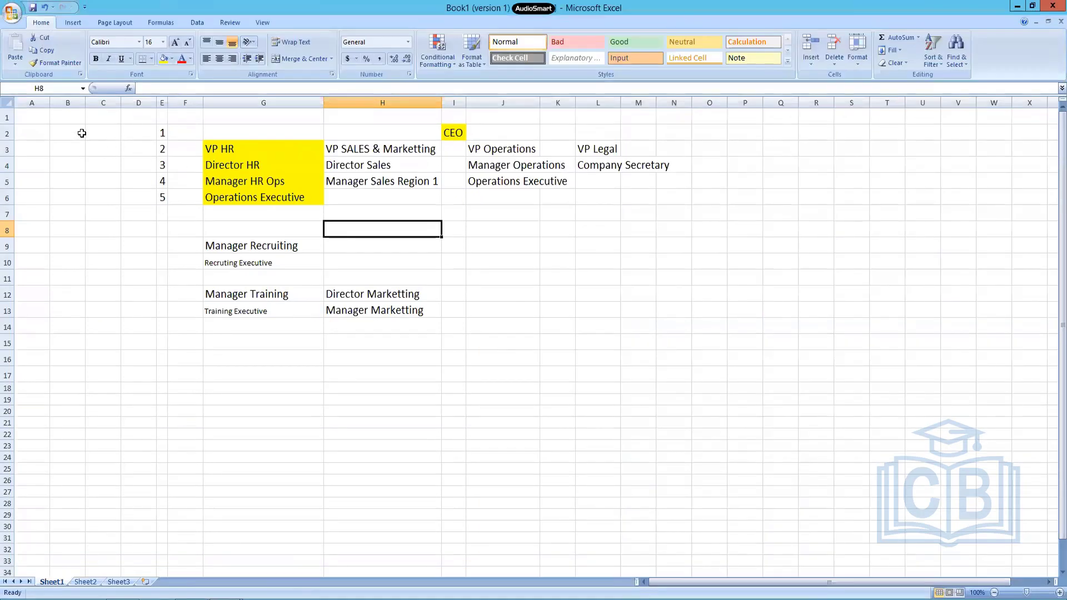
{"action": "left_click", "coordinate": [66, 133]}
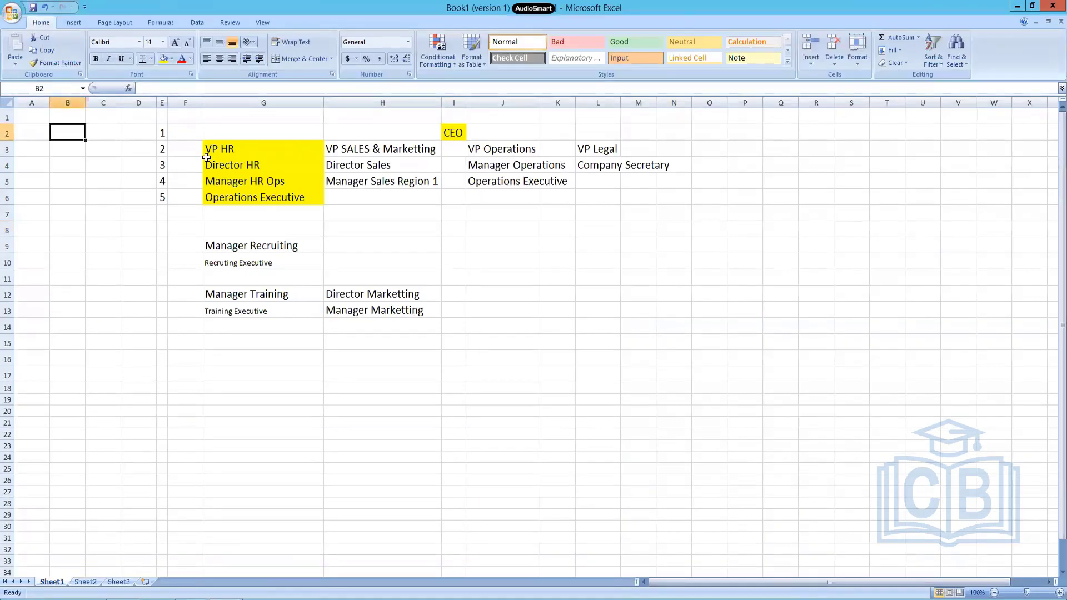
{"action": "type", "text": "1"}
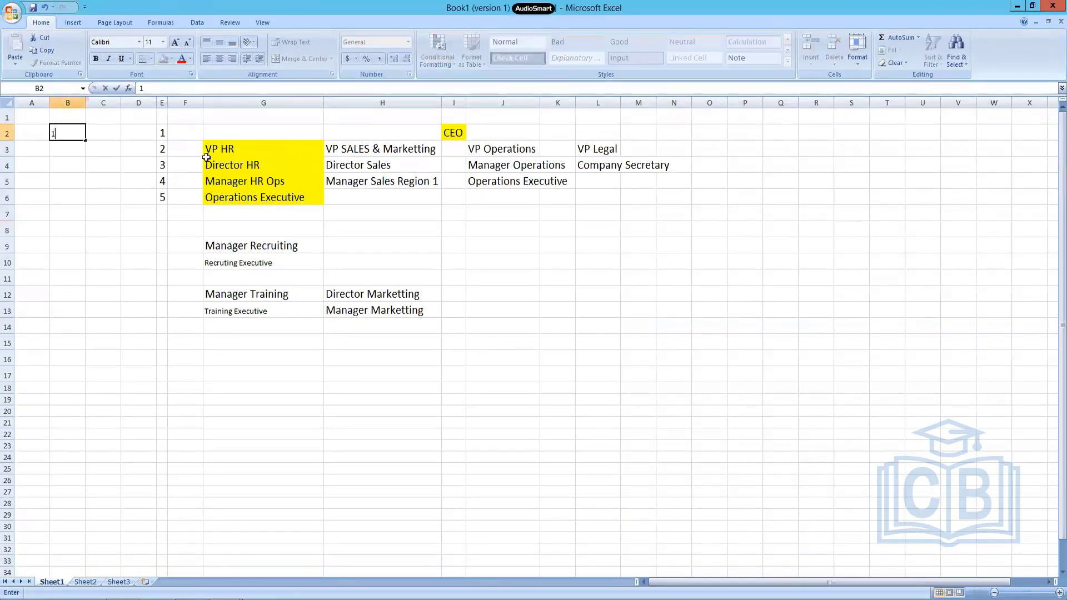
{"action": "key", "text": "Escape"}
{"action": "key", "text": "Up"}
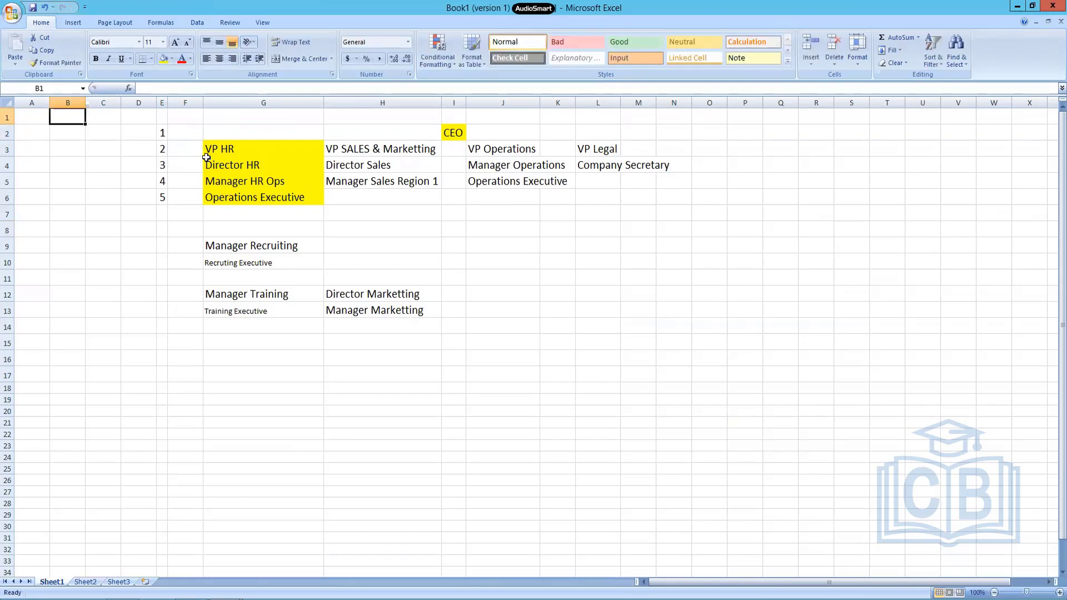
{"action": "type", "text": "1"}
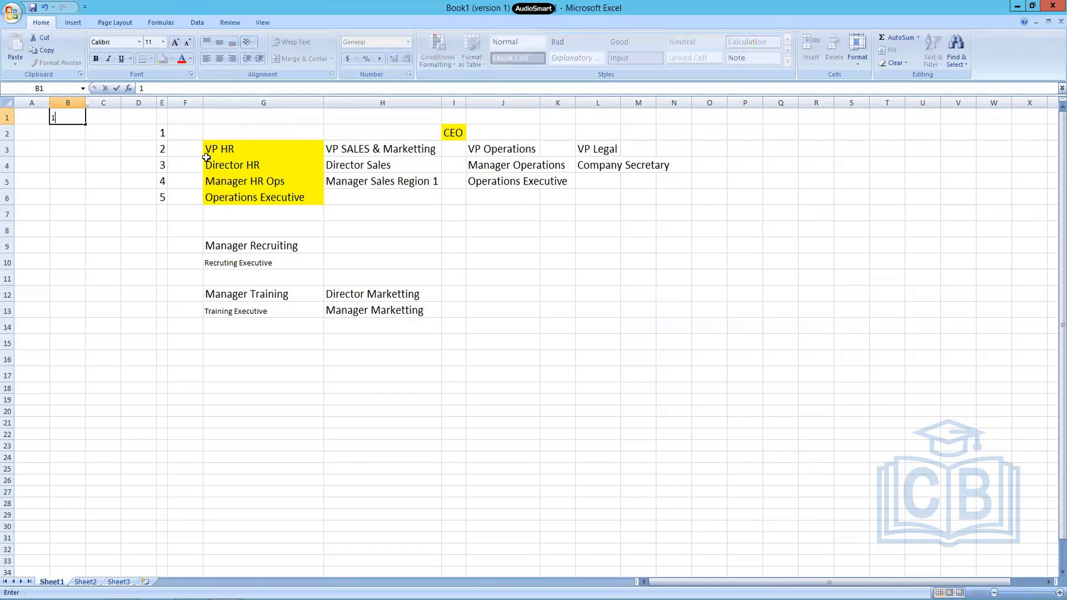
{"action": "type", "text": "0000"}
{"action": "key", "text": "Return"}
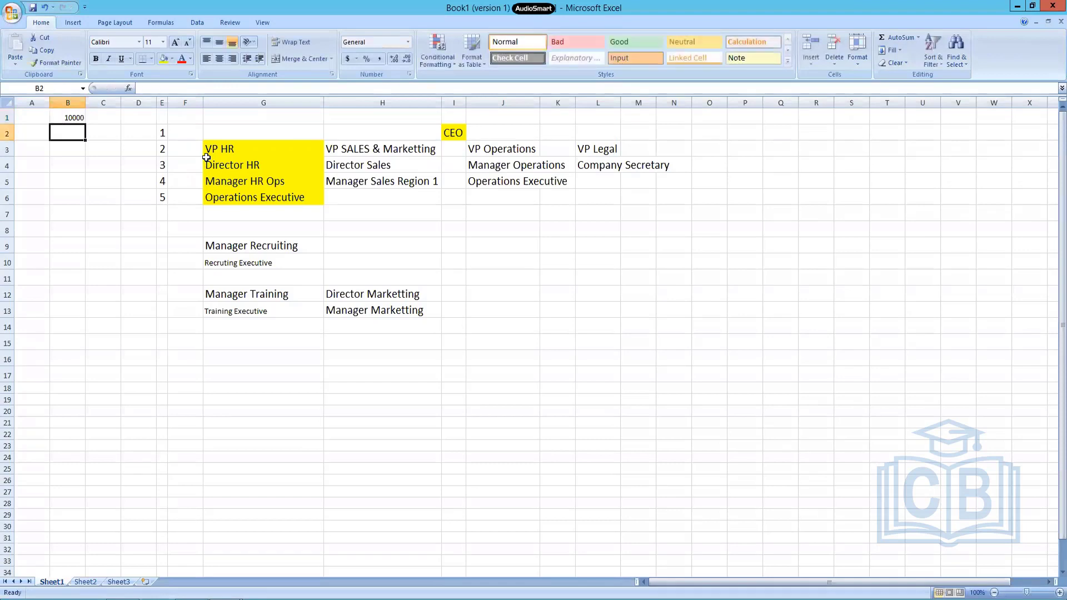
{"action": "type", "text": "11"}
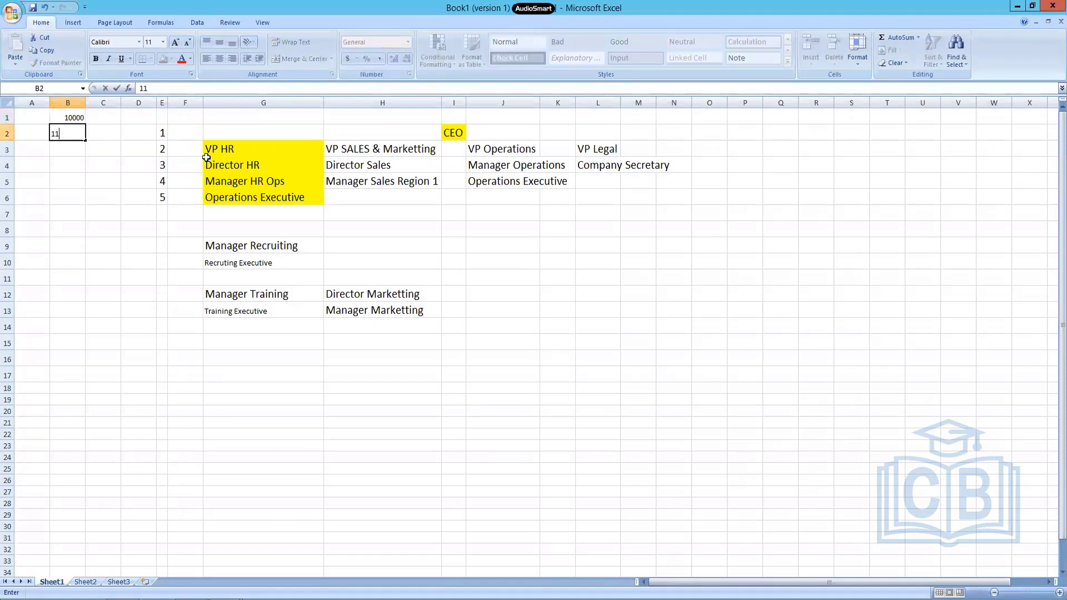
{"action": "type", "text": "000"}
{"action": "key", "text": "Return"}
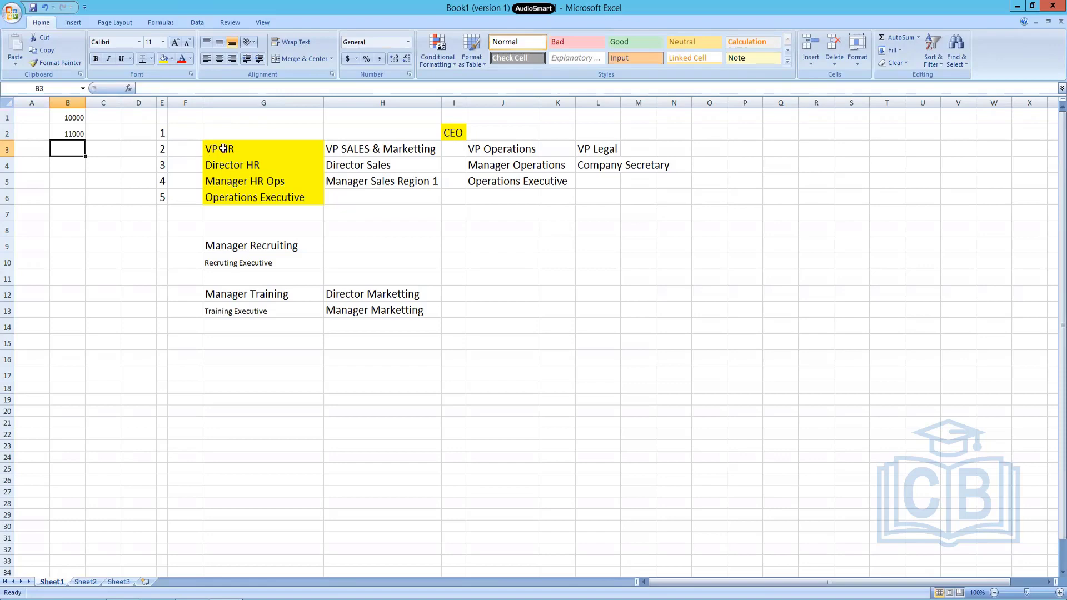
Append the code "- 12000" to the VP HR title in G3.
{"action": "double_click", "coordinate": [285, 154]}
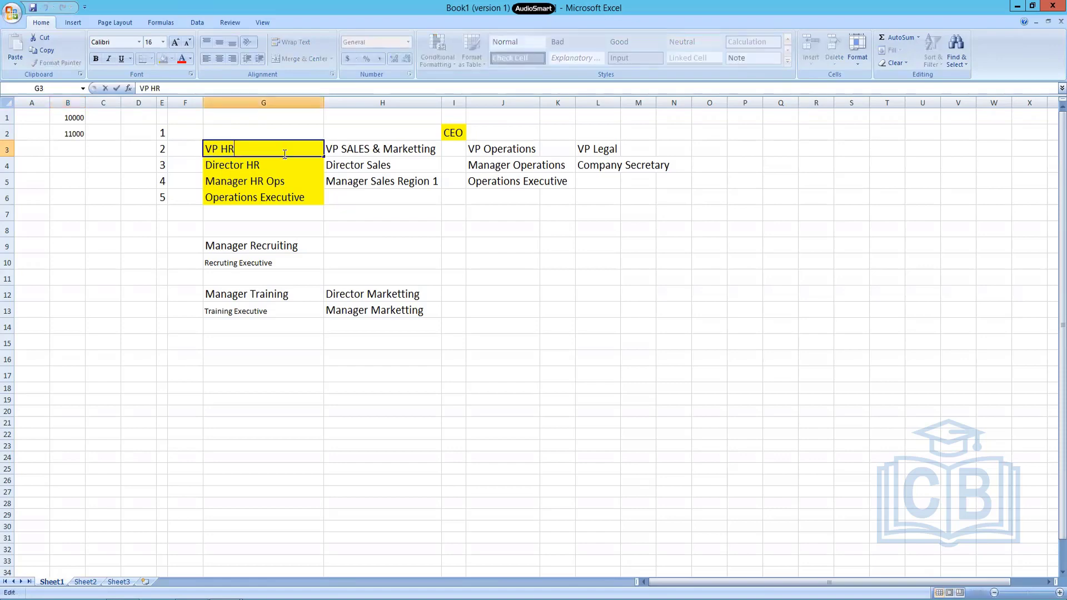
{"action": "type", "text": "- 12000"}
{"action": "key", "text": "Return"}
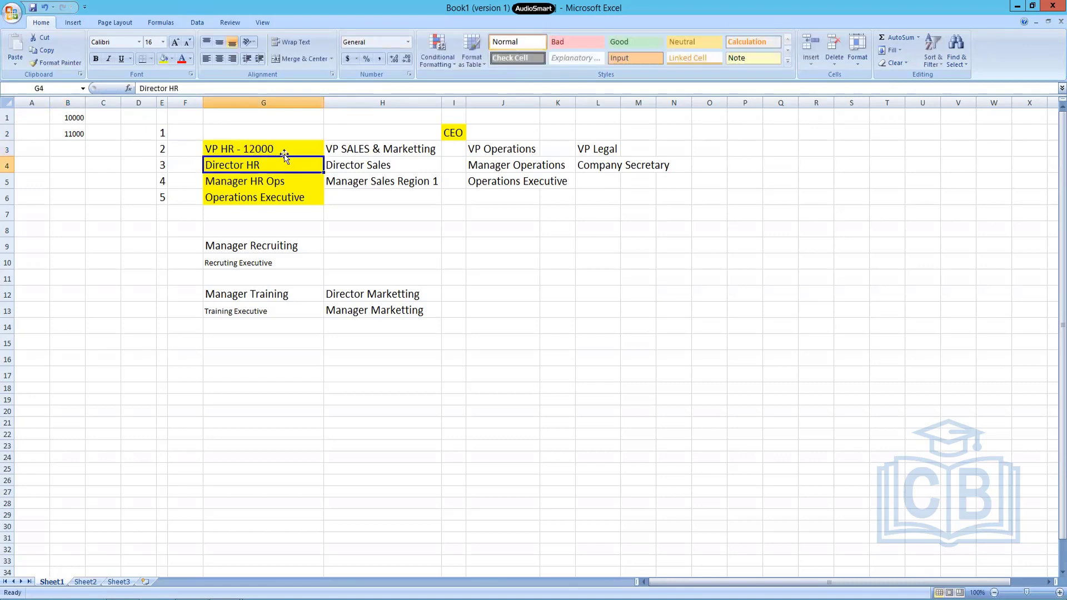
Append the code "- 13000" to the VP SALES & Marketting title in H3.
{"action": "key", "text": "Up"}
{"action": "key", "text": "Right"}
{"action": "key", "text": "F2"}
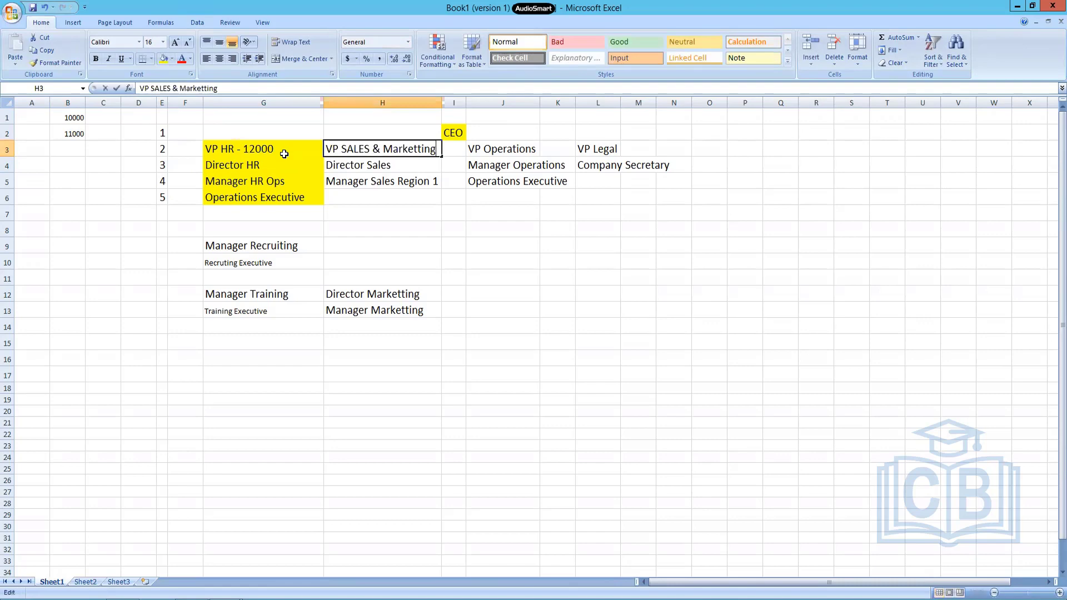
{"action": "type", "text": "- 13000"}
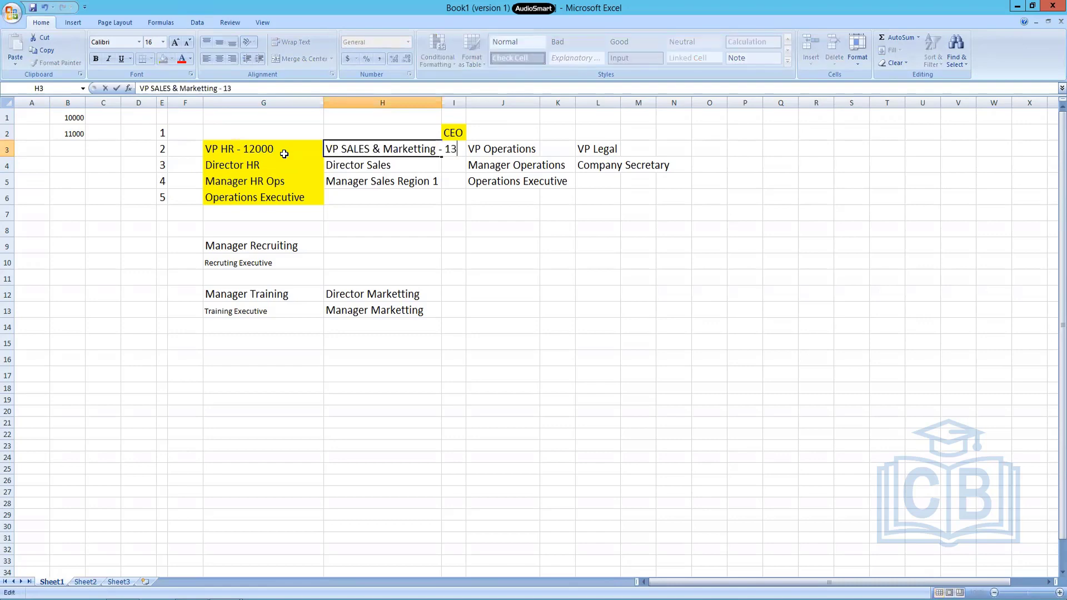
{"action": "key", "text": "Return"}
Append the code "- 14000" to the VP Operations title in J3.
{"action": "key", "text": "Up"}
{"action": "key", "text": "Right"}
{"action": "key", "text": "Right"}
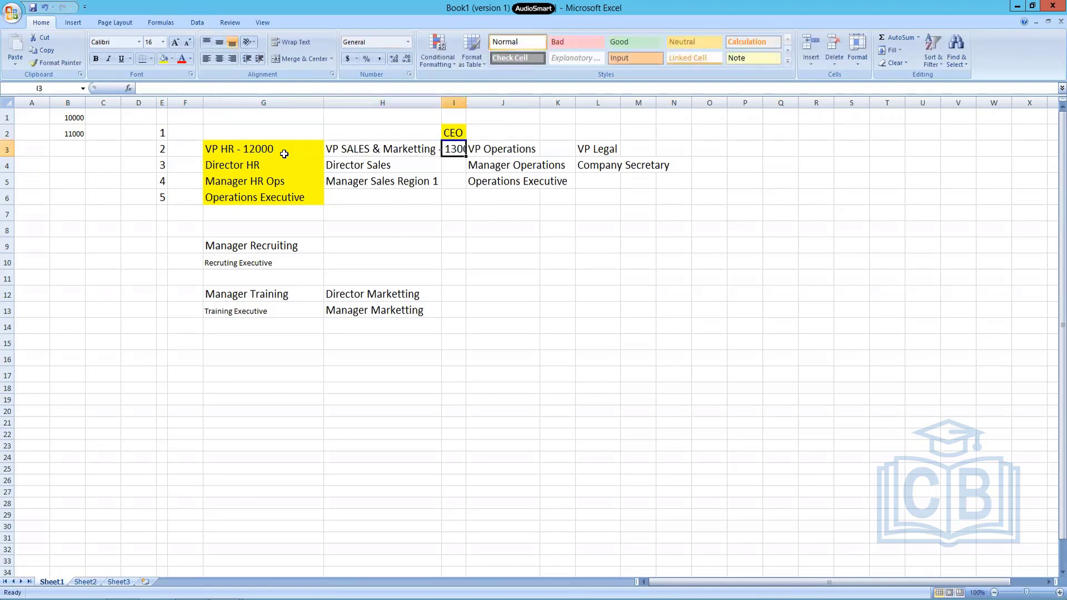
{"action": "key", "text": "F2"}
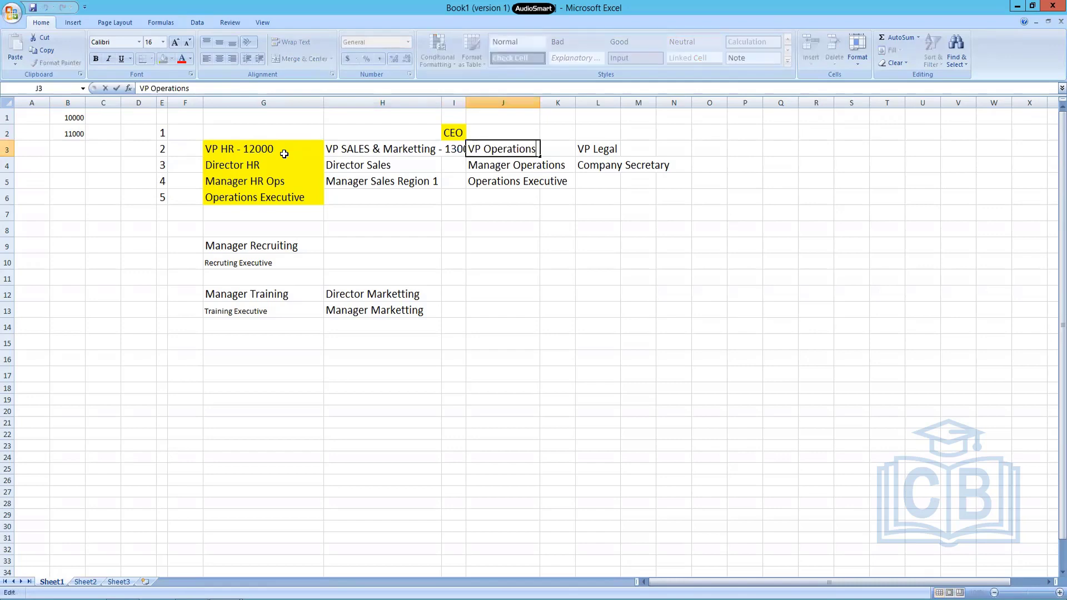
{"action": "type", "text": "- 14000"}
{"action": "key", "text": "Return"}
Append the code "- 15000" to the VP Legal title in L3.
{"action": "key", "text": "Up"}
{"action": "key", "text": "Right"}
{"action": "key", "text": "Right"}
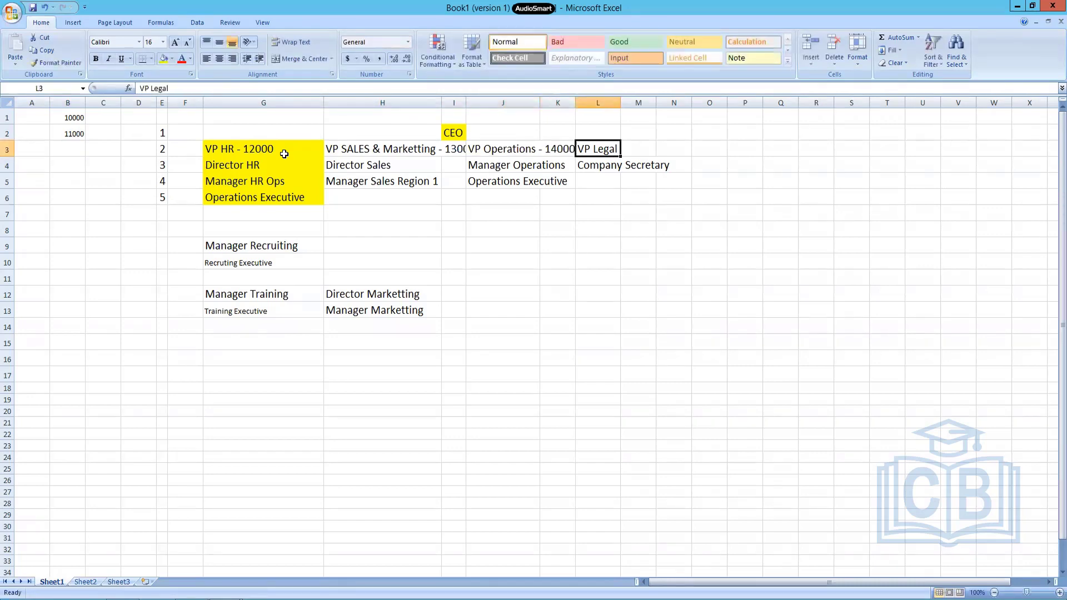
{"action": "key", "text": "F2"}
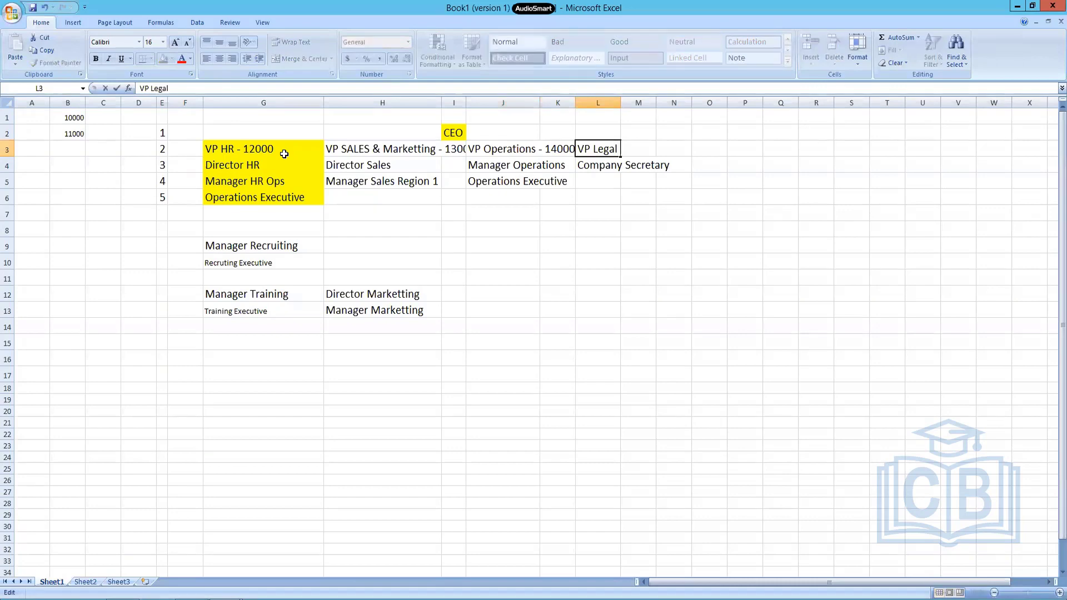
{"action": "type", "text": "- 15000"}
{"action": "key", "text": "Return"}
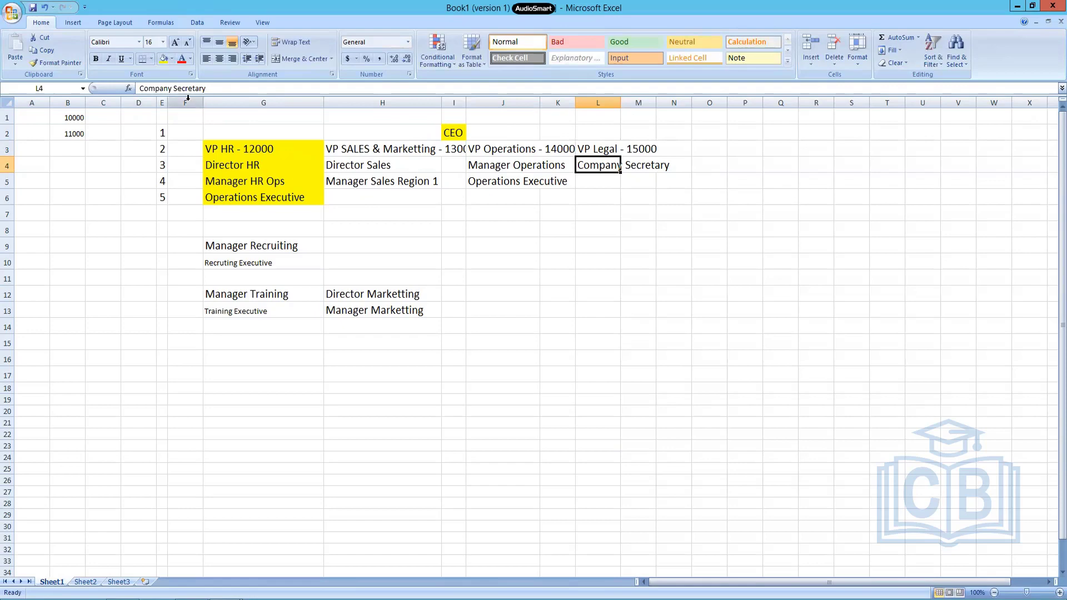
Auto-fit the widths of the hierarchy columns starting from column F so the titles with codes fit.
{"action": "left_click_drag", "start_coordinate": [188, 102], "coordinate": [223, 103]}
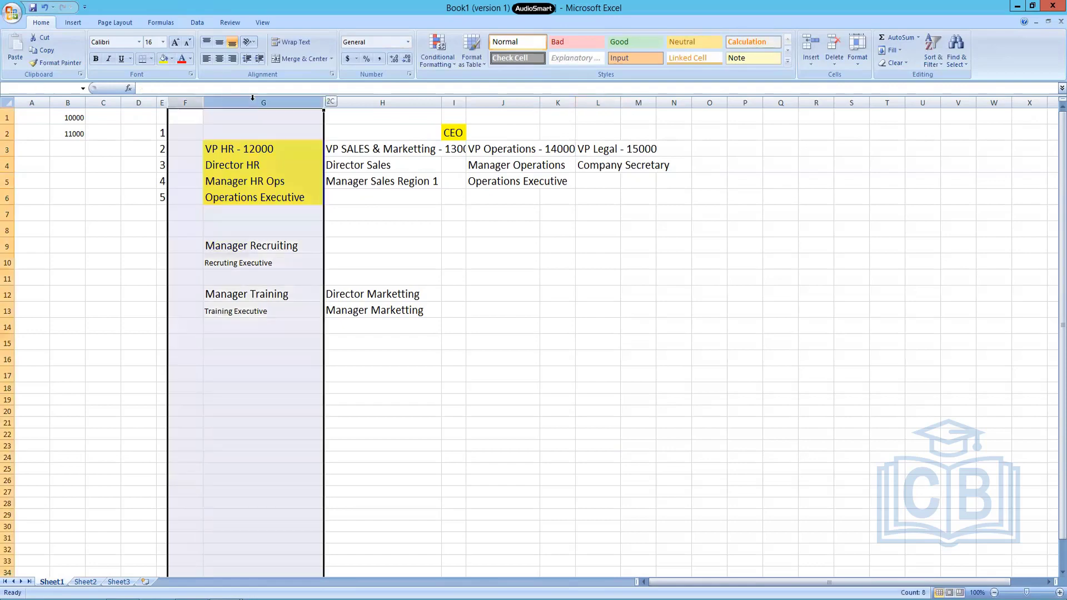
{"action": "left_click", "coordinate": [658, 101], "text": "shift"}
{"action": "double_click", "coordinate": [656, 102]}
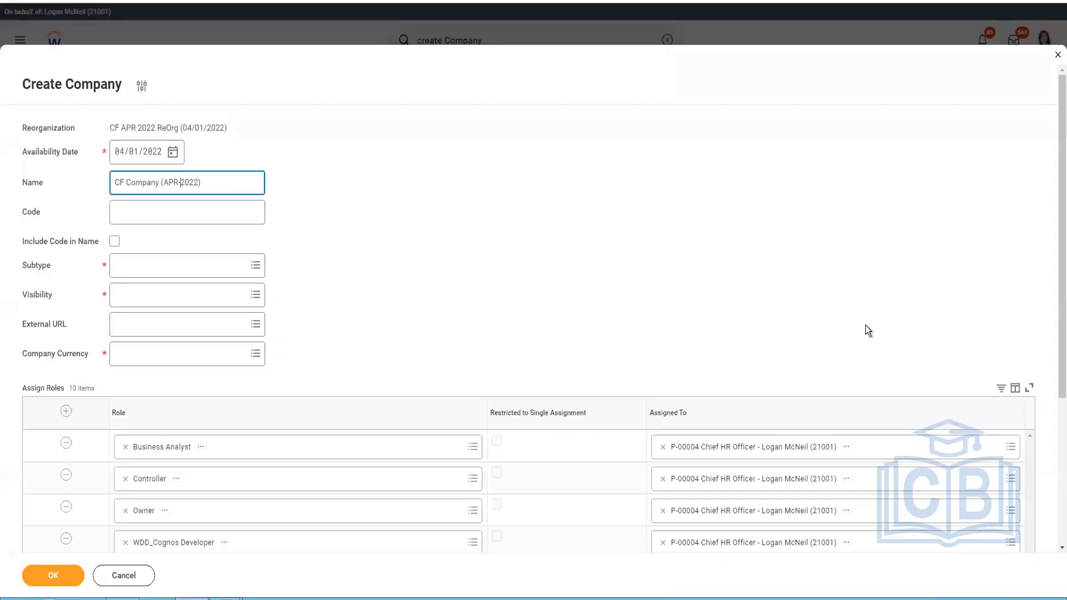
Switch back to the Workday Create Company form, set the code to 10000 and choose Company as the subtype.
{"action": "left_click", "coordinate": [200, 214]}
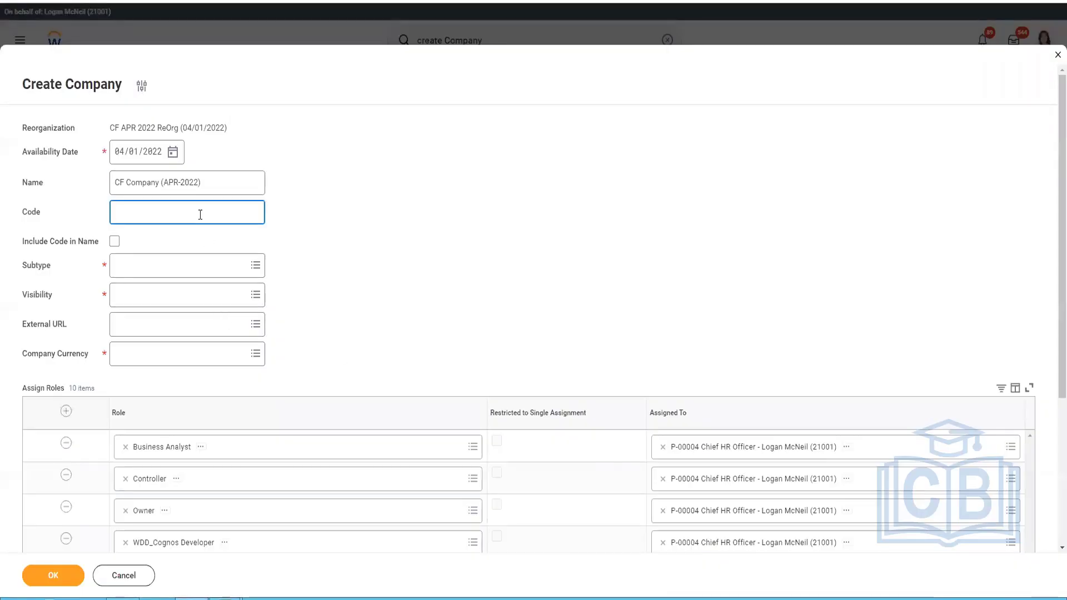
{"action": "type", "text": "10000"}
{"action": "left_click", "coordinate": [219, 265]}
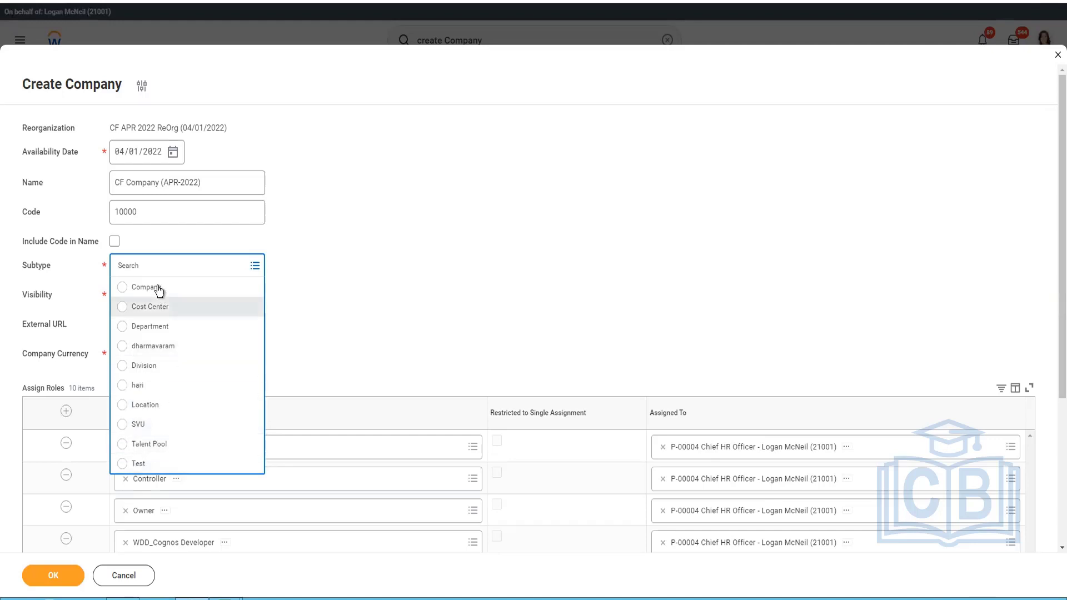
{"action": "left_click", "coordinate": [253, 286]}
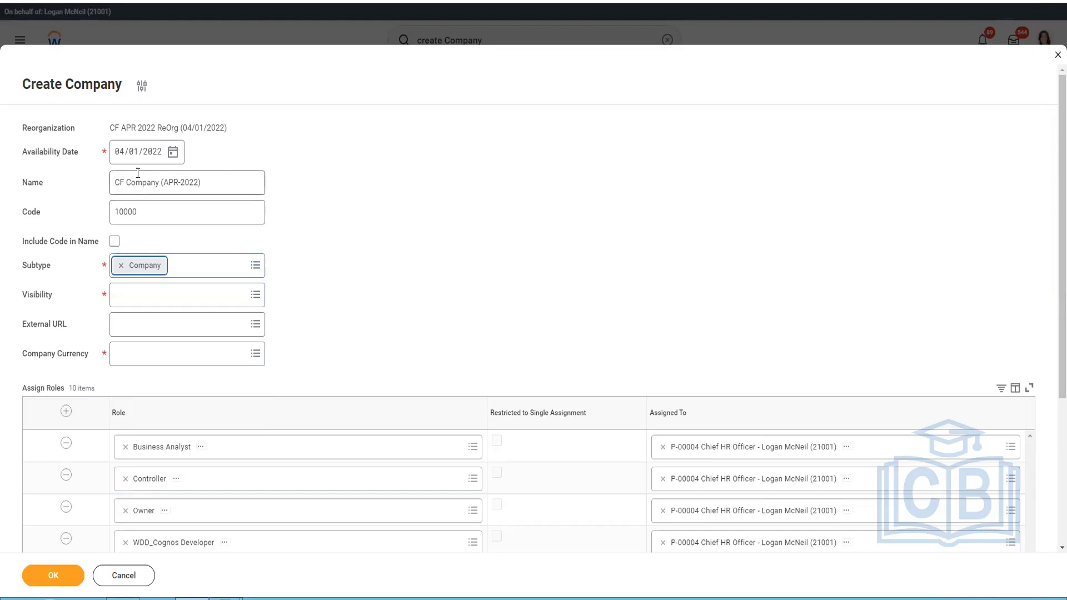
Leave the code excluded from the company name and set the visibility to Everyone.
{"action": "left_click", "coordinate": [114, 243]}
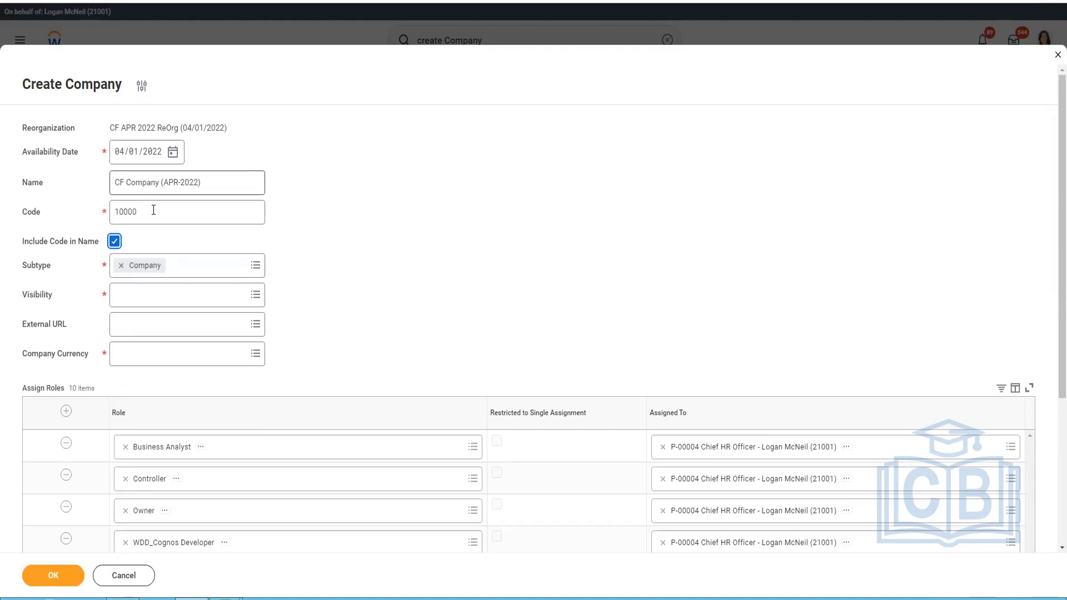
{"action": "left_click", "coordinate": [114, 241]}
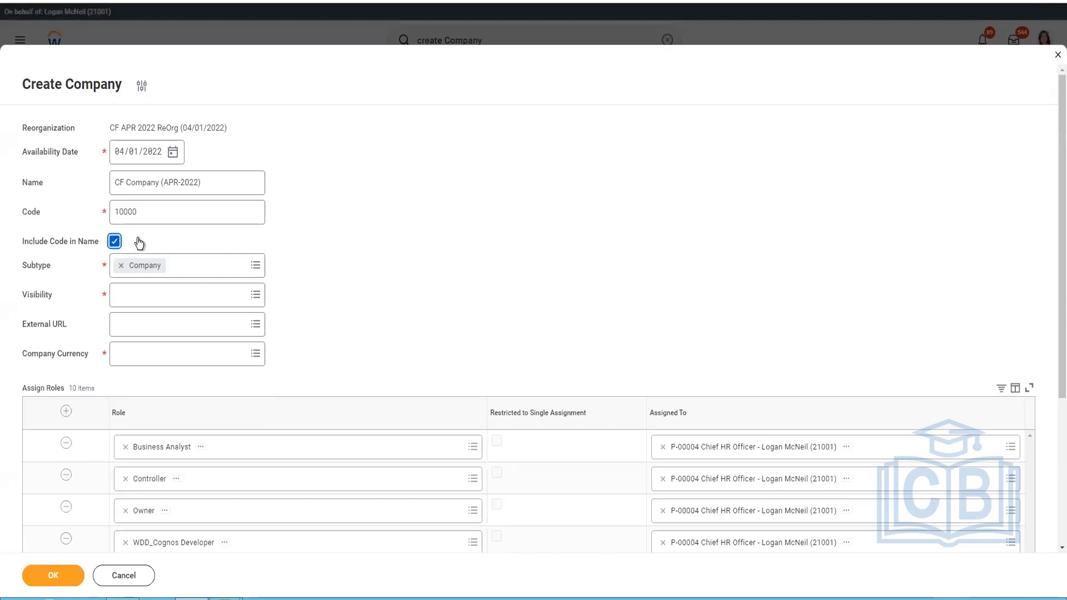
{"action": "left_click", "coordinate": [212, 299]}
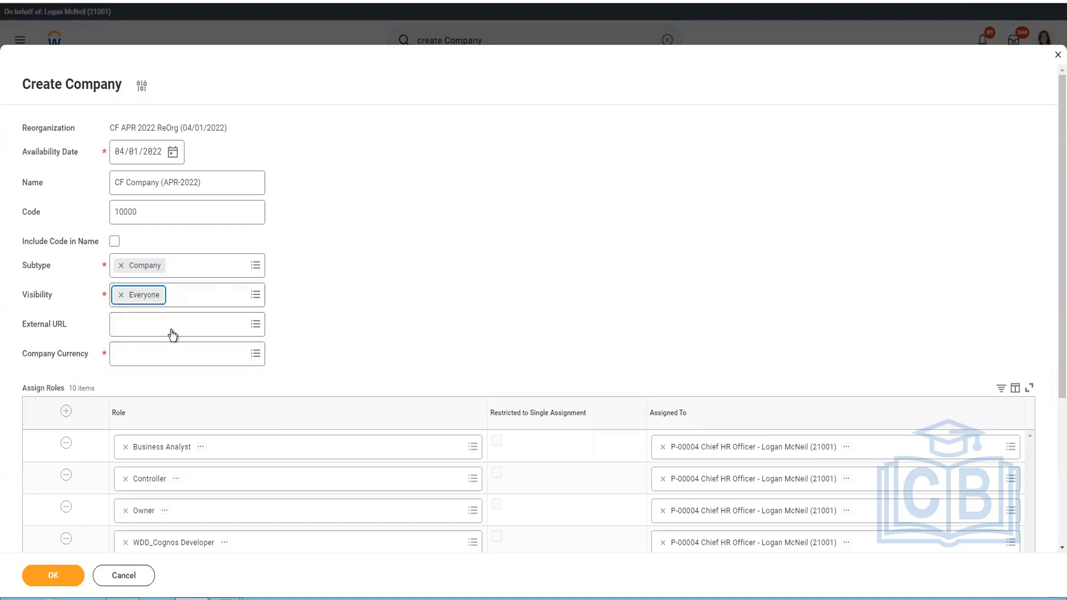
Examine the External URL options for the company, keeping the form's entries instead of discarding them.
{"action": "left_click", "coordinate": [172, 332]}
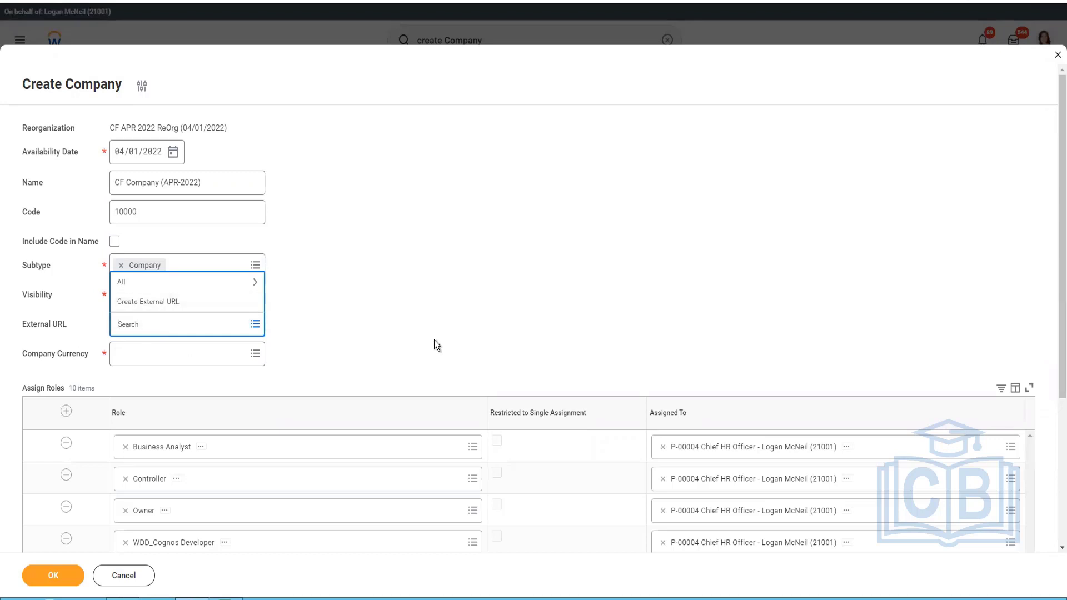
{"action": "left_click", "coordinate": [434, 340]}
{"action": "left_click", "coordinate": [187, 319]}
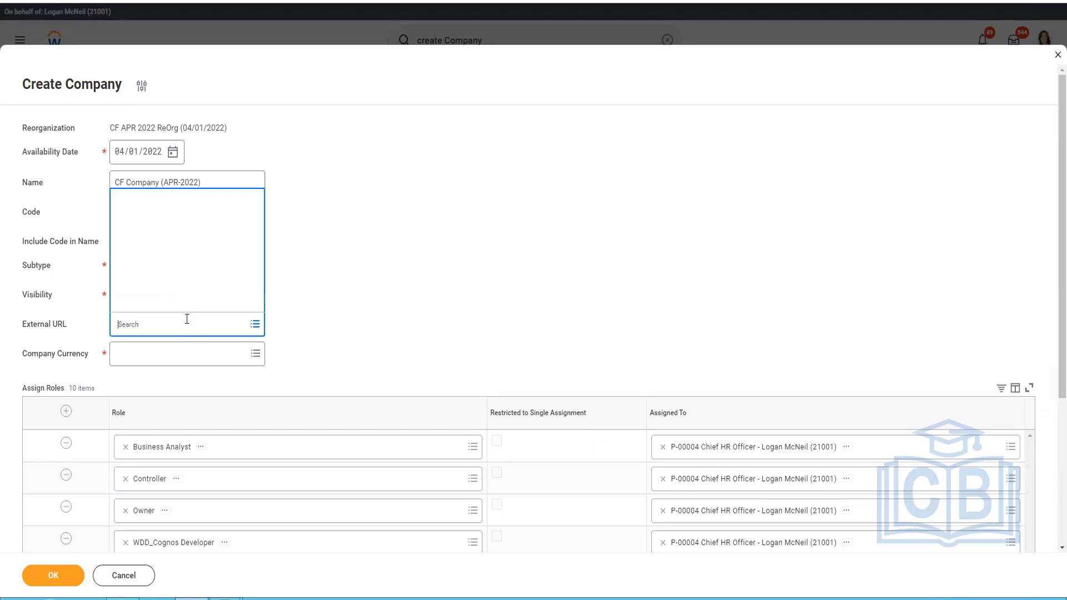
{"action": "right_click", "coordinate": [167, 304]}
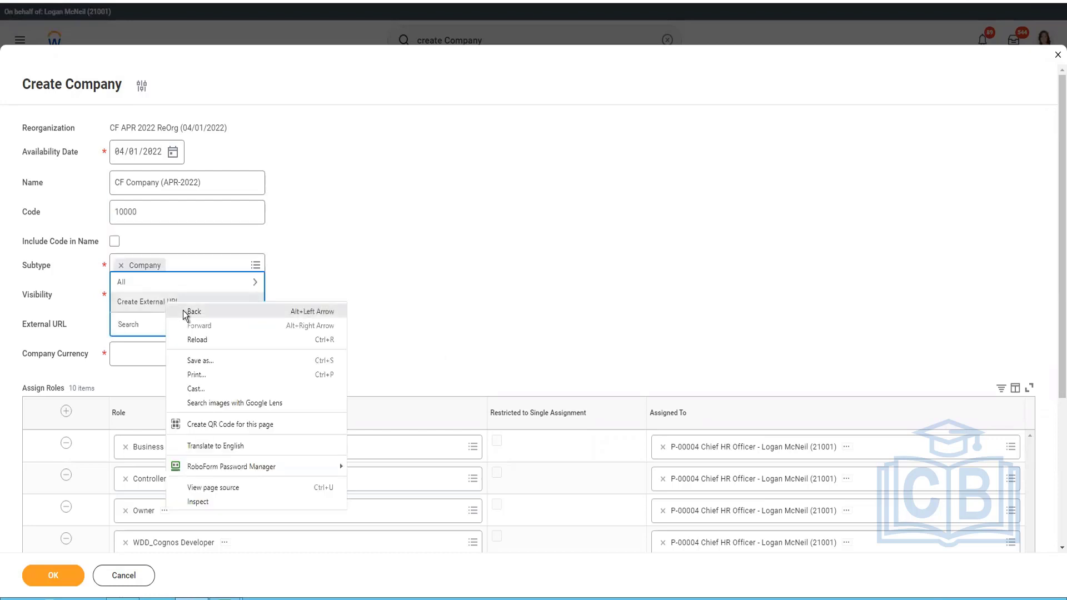
{"action": "left_click", "coordinate": [188, 311]}
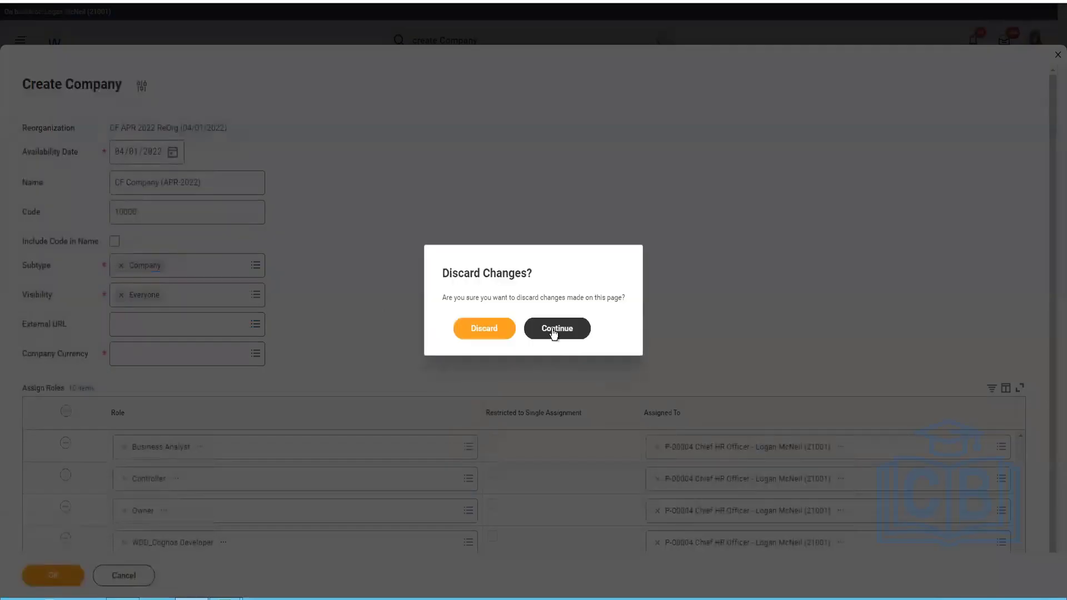
{"action": "left_click", "coordinate": [554, 333]}
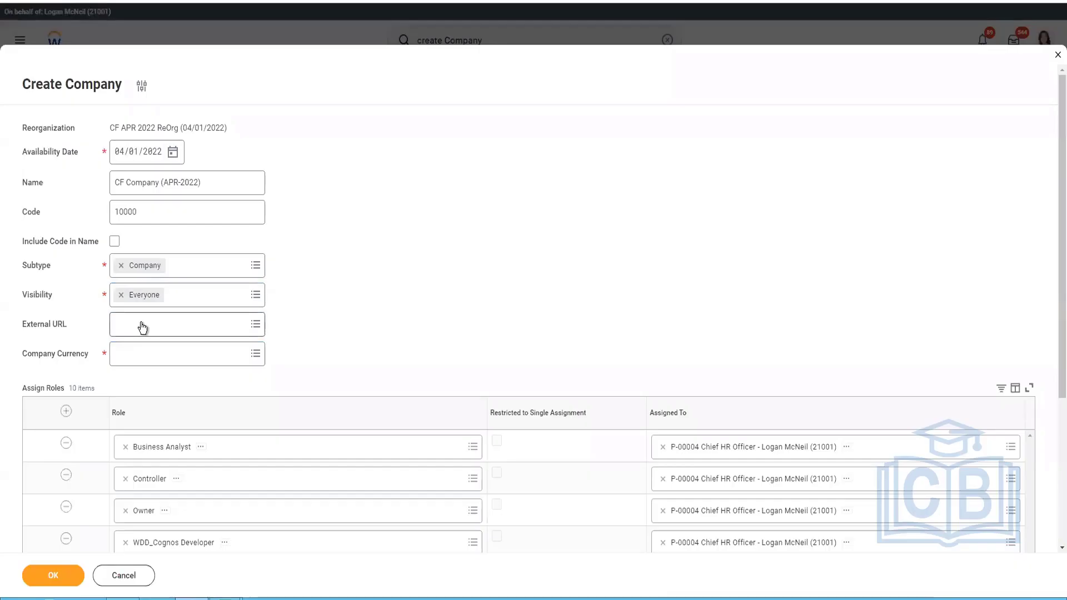
{"action": "left_click", "coordinate": [143, 327]}
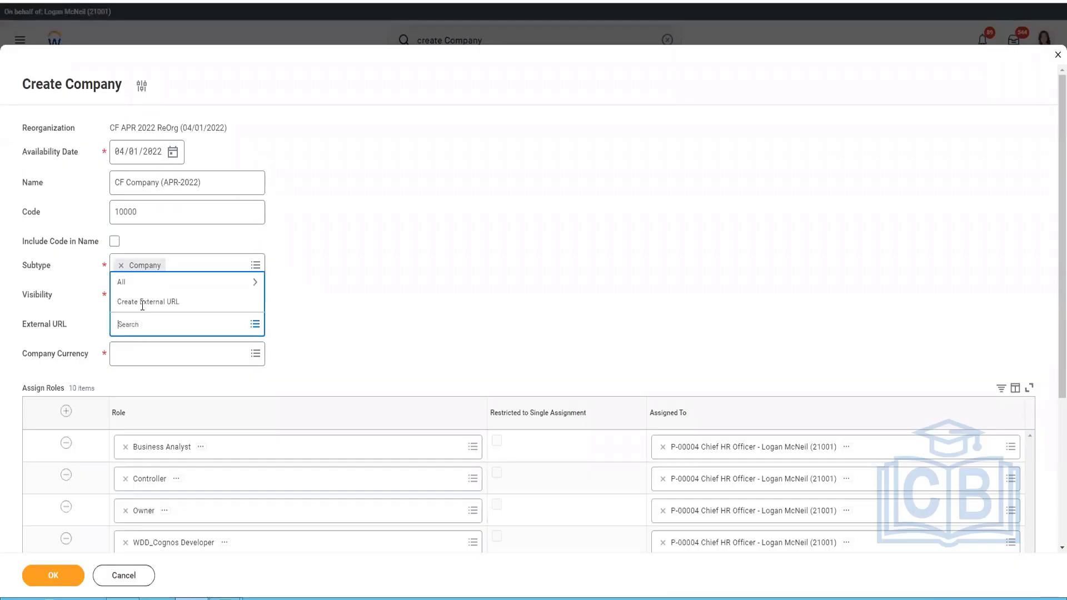
Create an external URL for the company with the URL name CF Company (APR-2022).
{"action": "left_click", "coordinate": [871, 324]}
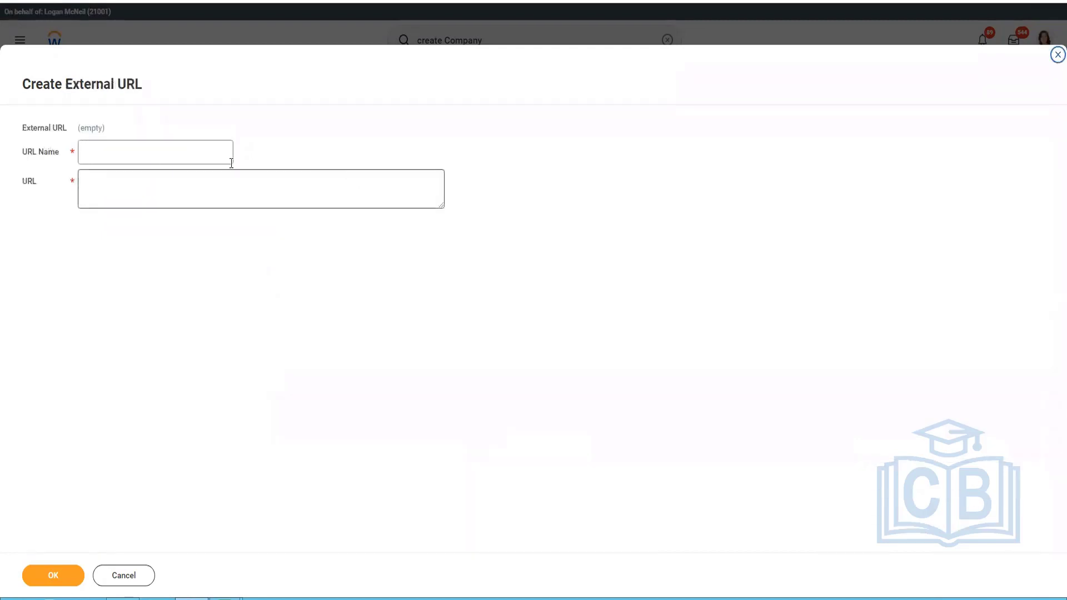
{"action": "left_click", "coordinate": [179, 154]}
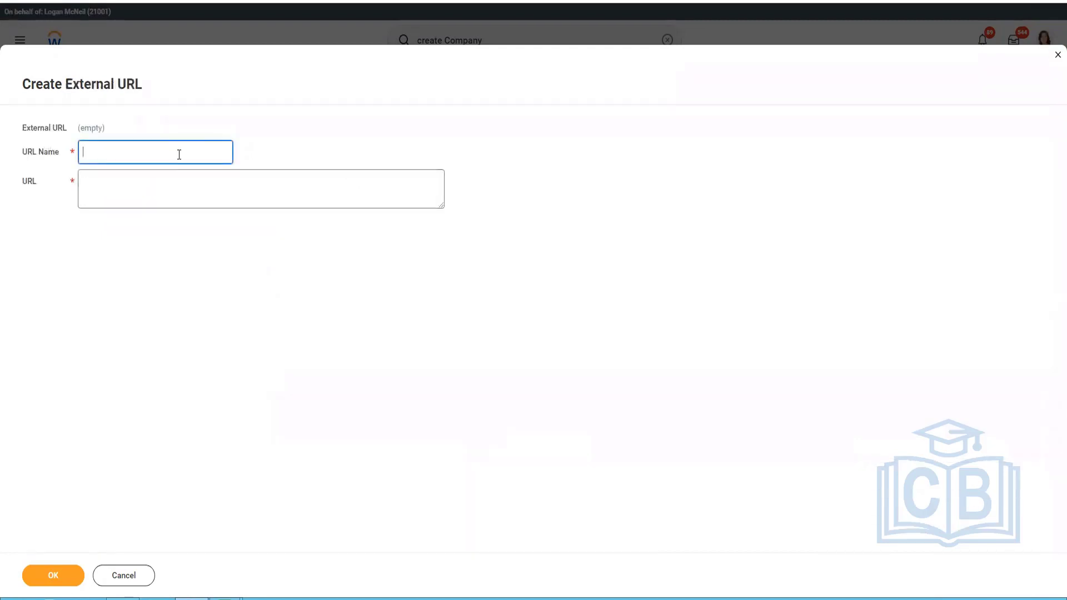
{"action": "type", "text": "CF Company ("}
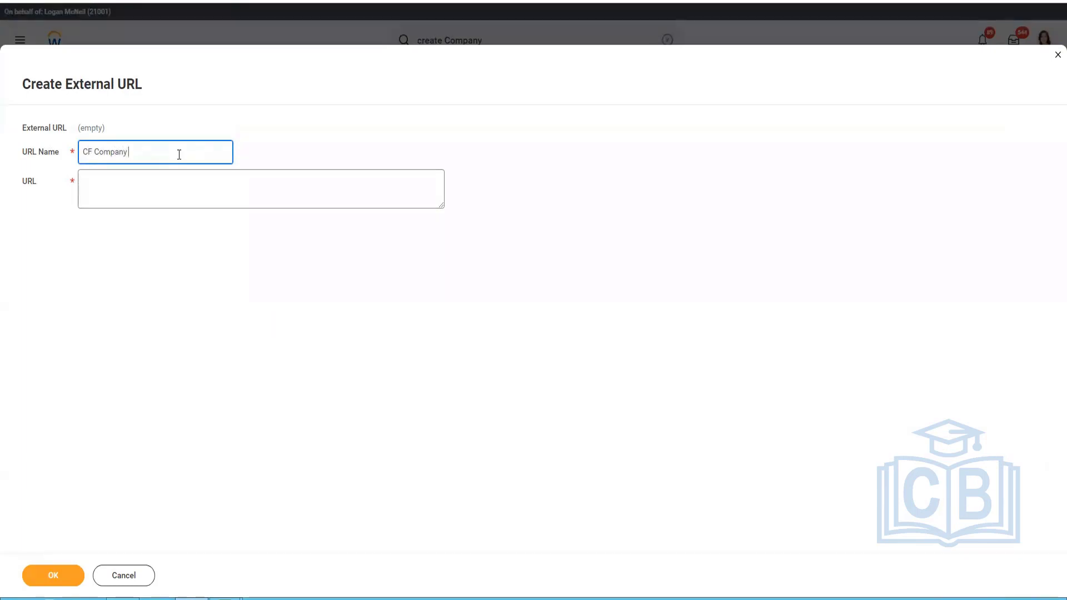
{"action": "type", "text": "APR-2022)"}
{"action": "key", "text": "Tab"}
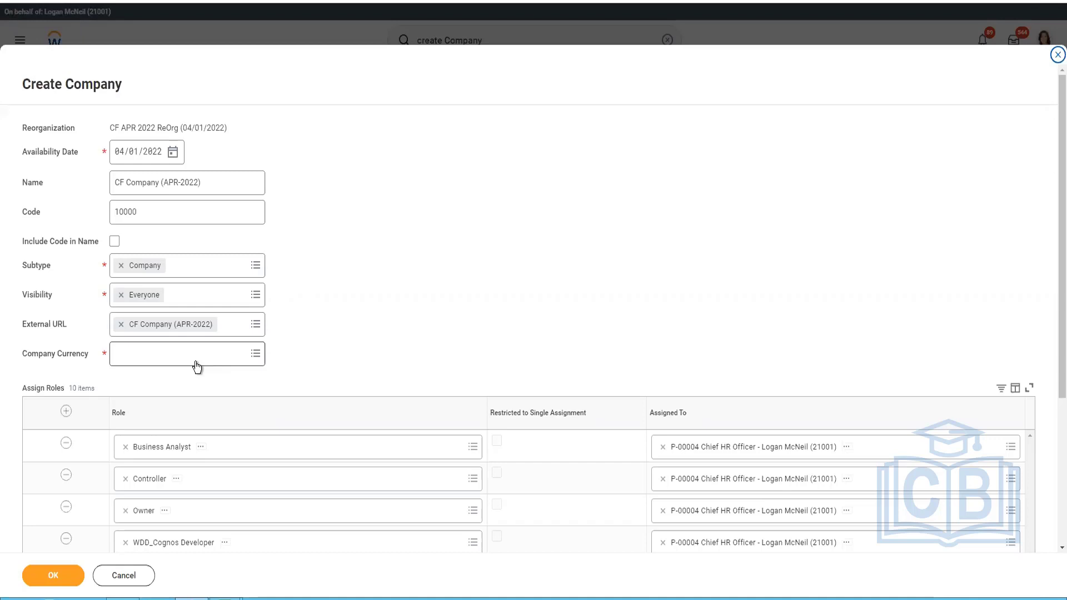
Set the company currency to USD.
{"action": "left_click", "coordinate": [196, 364]}
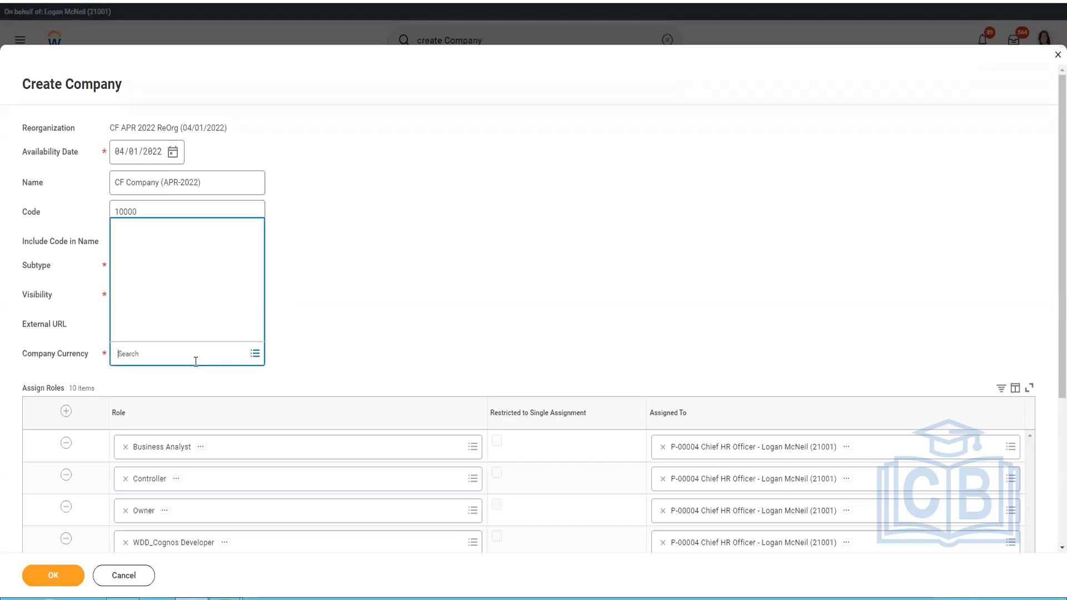
{"action": "type", "text": "USD"}
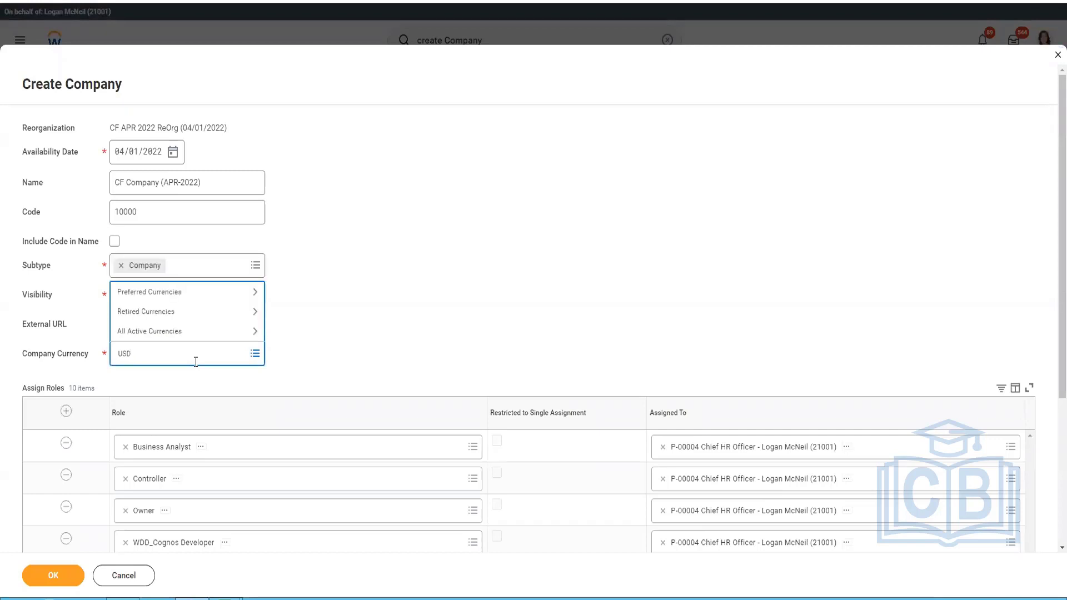
{"action": "key", "text": "Return"}
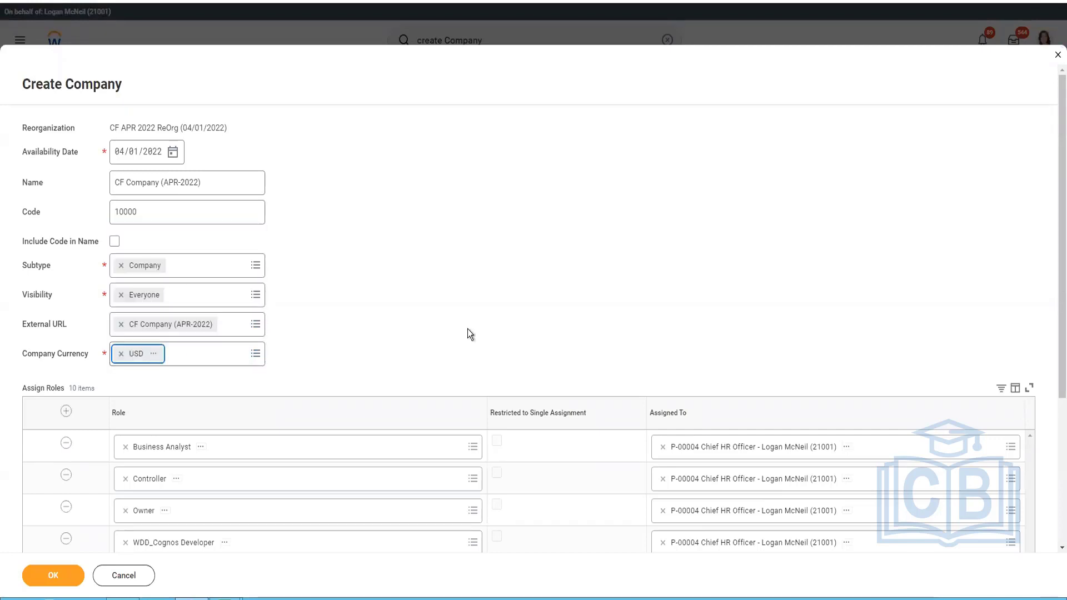
Add a new row to the Assign Roles table and choose Manager as its role.
{"action": "scroll", "coordinate": [465, 284], "scroll_direction": "down", "scroll_amount": 2}
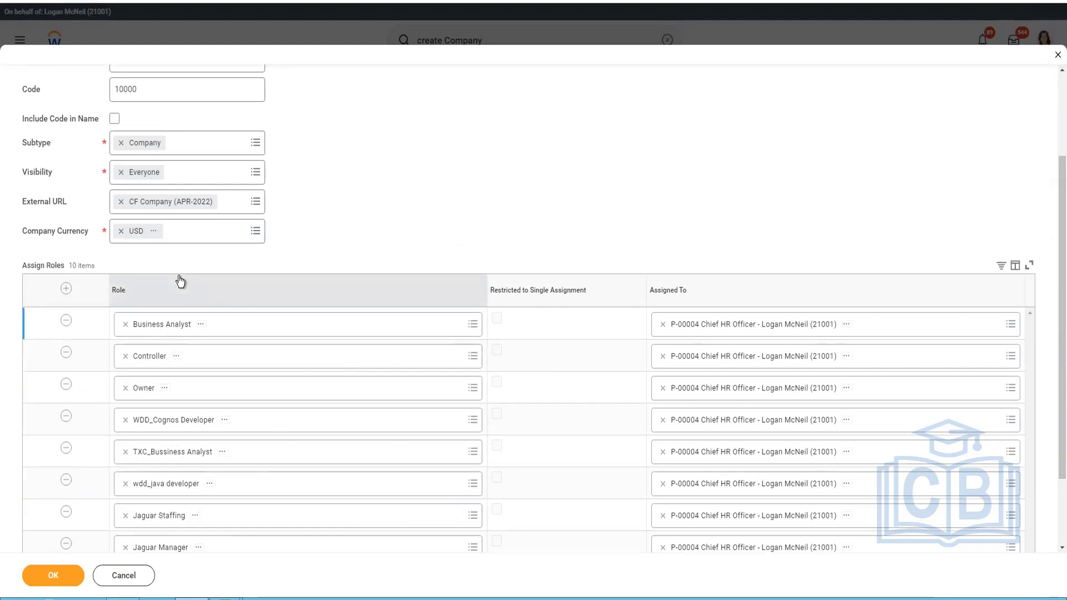
{"action": "scroll", "coordinate": [468, 232], "scroll_direction": "down", "scroll_amount": 2}
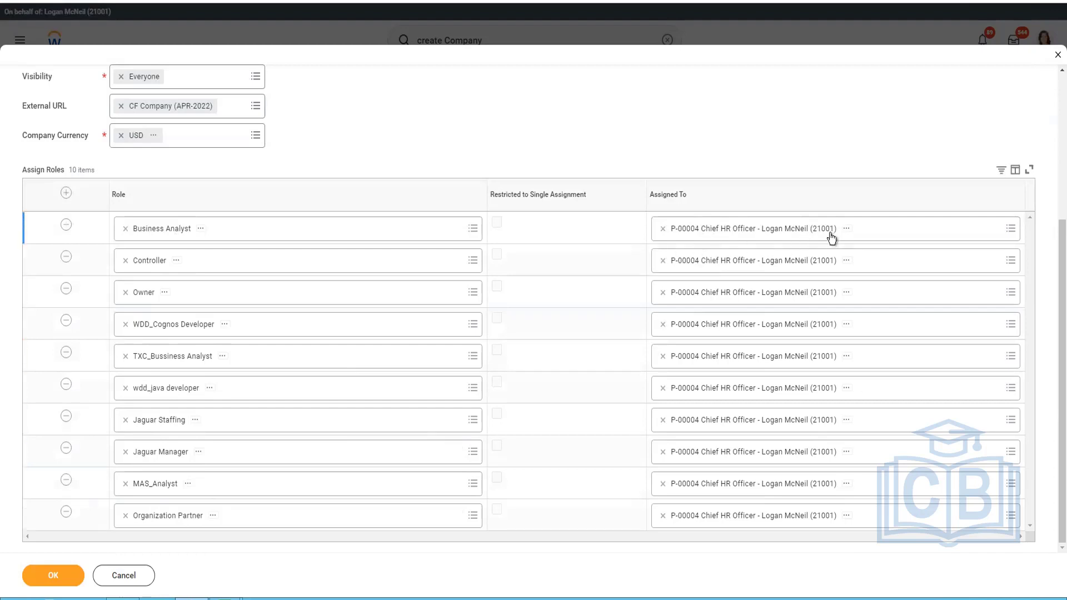
{"action": "left_click", "coordinate": [66, 194]}
{"action": "left_click", "coordinate": [213, 232]}
{"action": "type", "text": "M"}
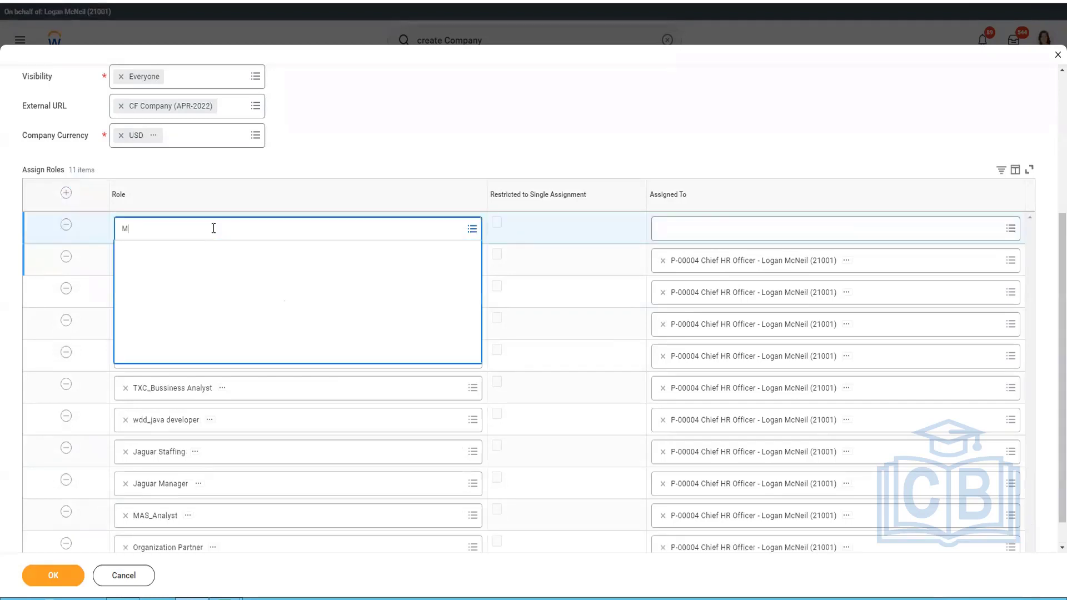
{"action": "type", "text": "anager"}
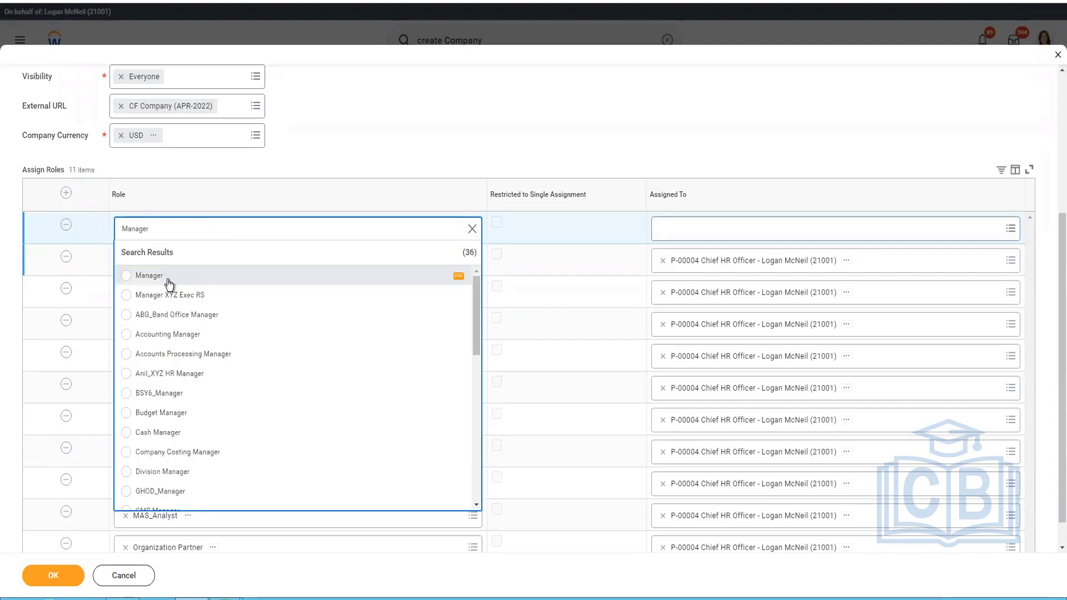
Assign the Manager role to the worker in the Chief HR Officer position.
{"action": "left_click", "coordinate": [720, 236]}
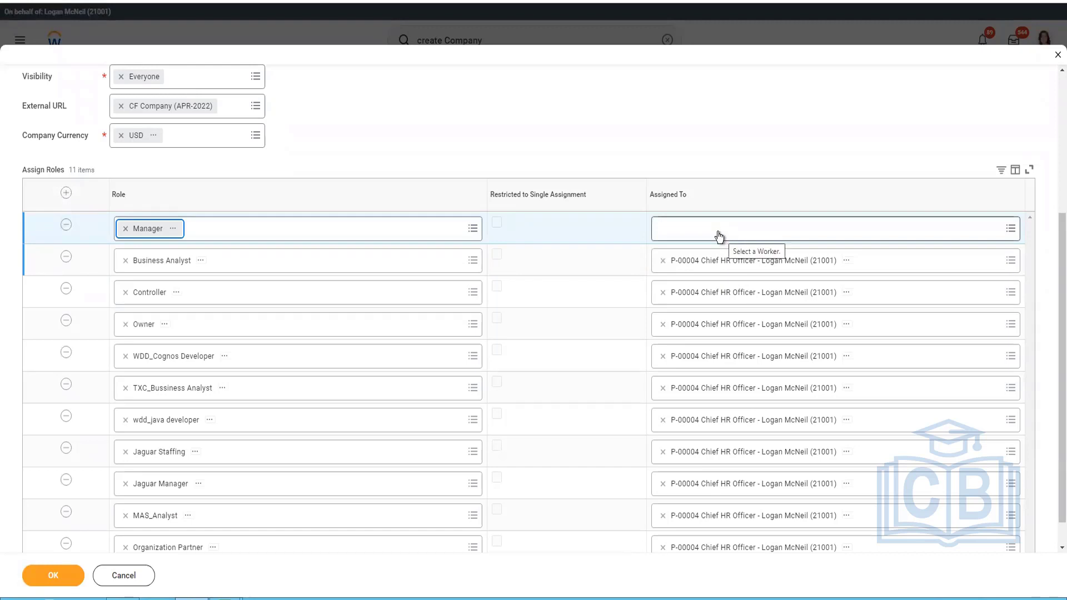
{"action": "left_click", "coordinate": [719, 232]}
{"action": "type", "text": "Logan"}
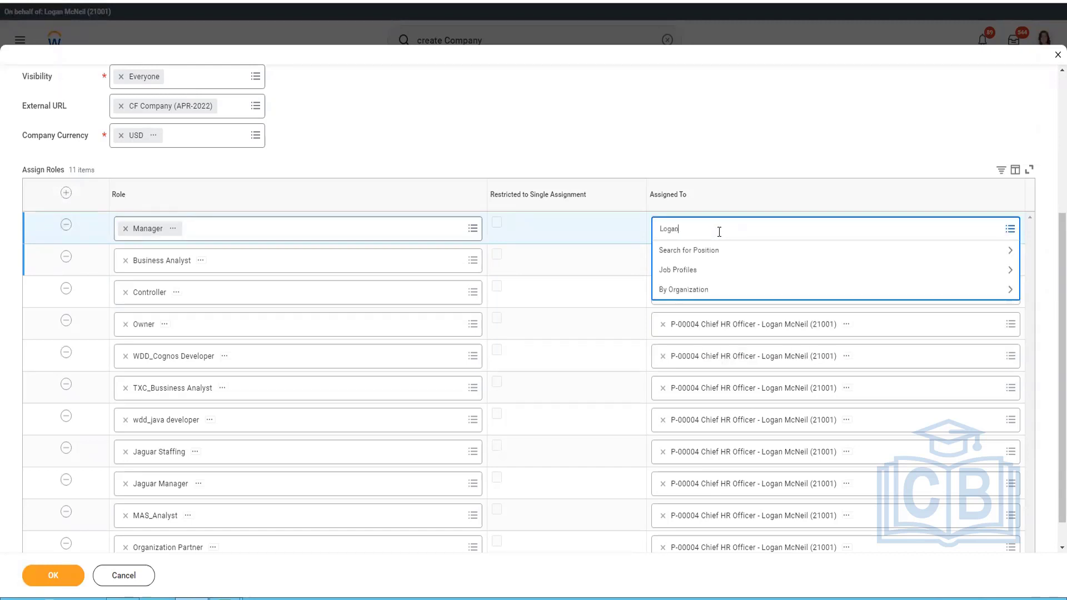
{"action": "key", "text": "Return"}
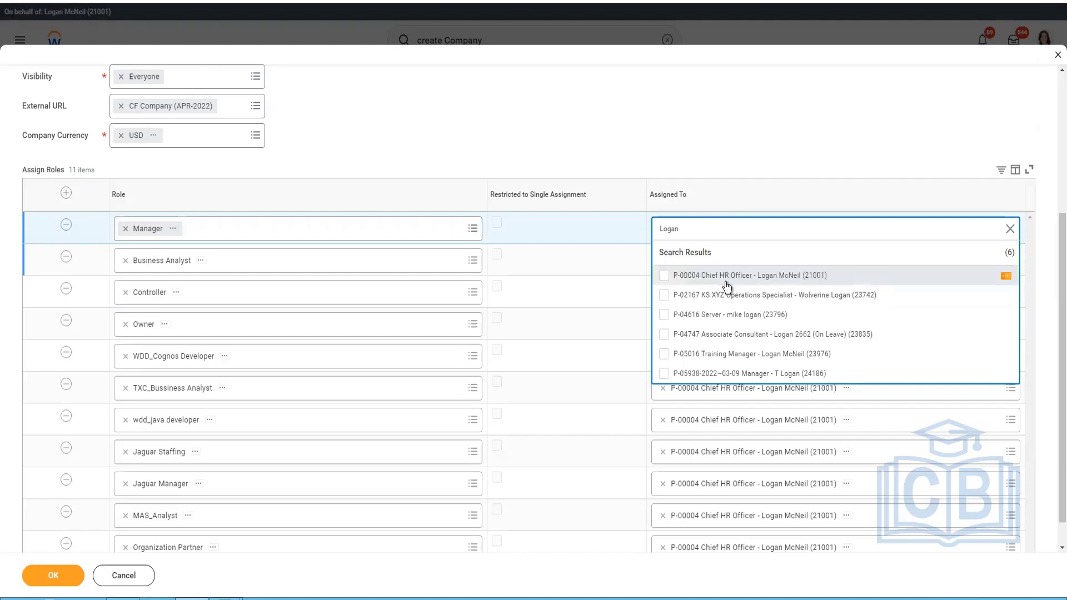
{"action": "left_click", "coordinate": [669, 274]}
{"action": "left_click", "coordinate": [738, 112]}
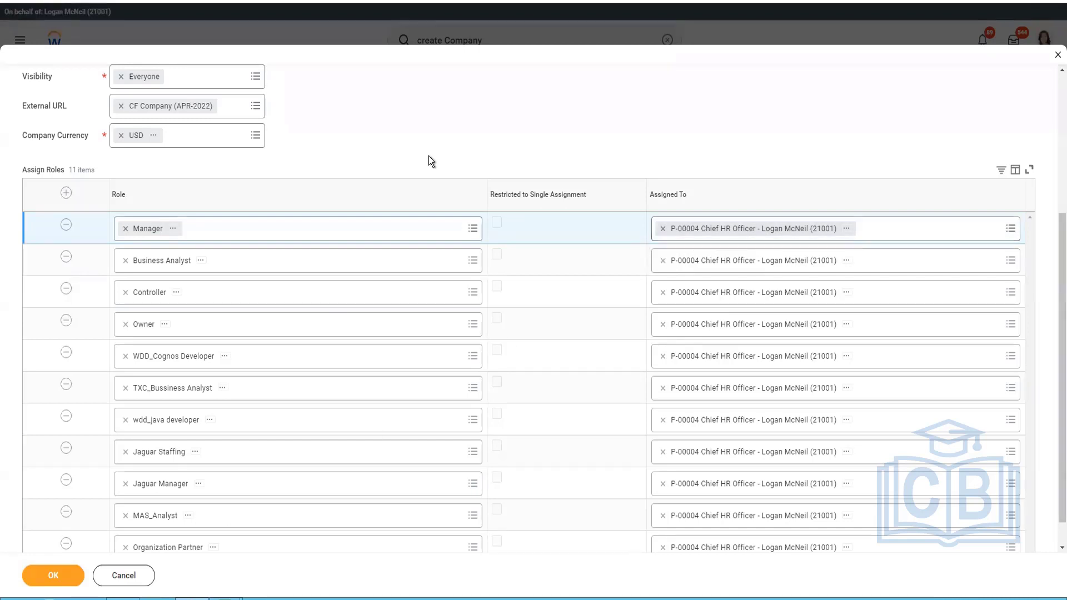
Review the role assignments and submit the Create Company form.
{"action": "scroll", "coordinate": [429, 156], "scroll_direction": "down", "scroll_amount": 1}
{"action": "scroll", "coordinate": [502, 336], "scroll_direction": "up", "scroll_amount": 5}
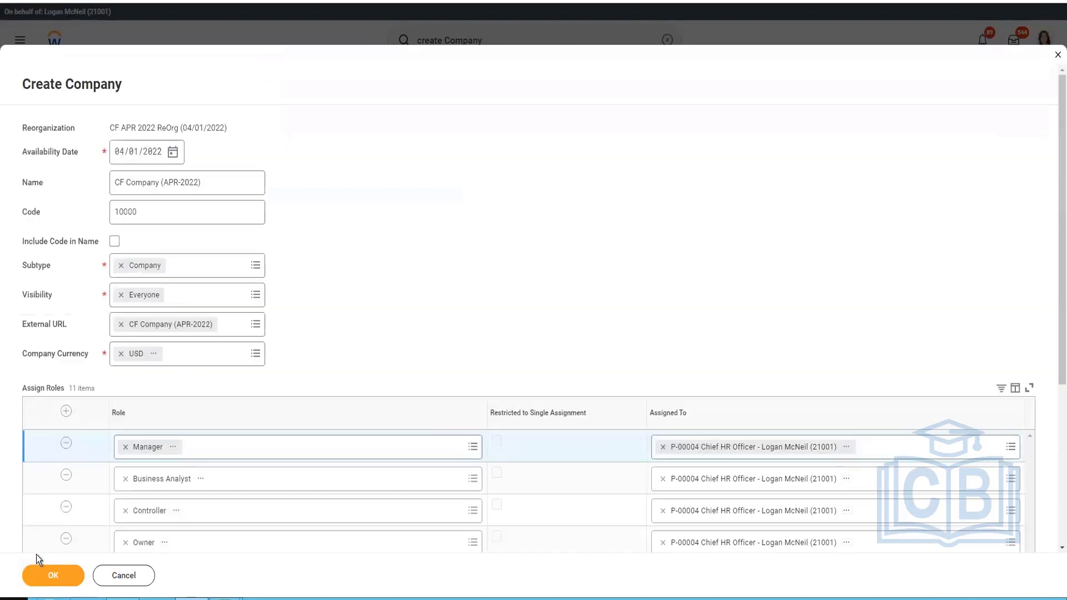
{"action": "left_click", "coordinate": [38, 575]}
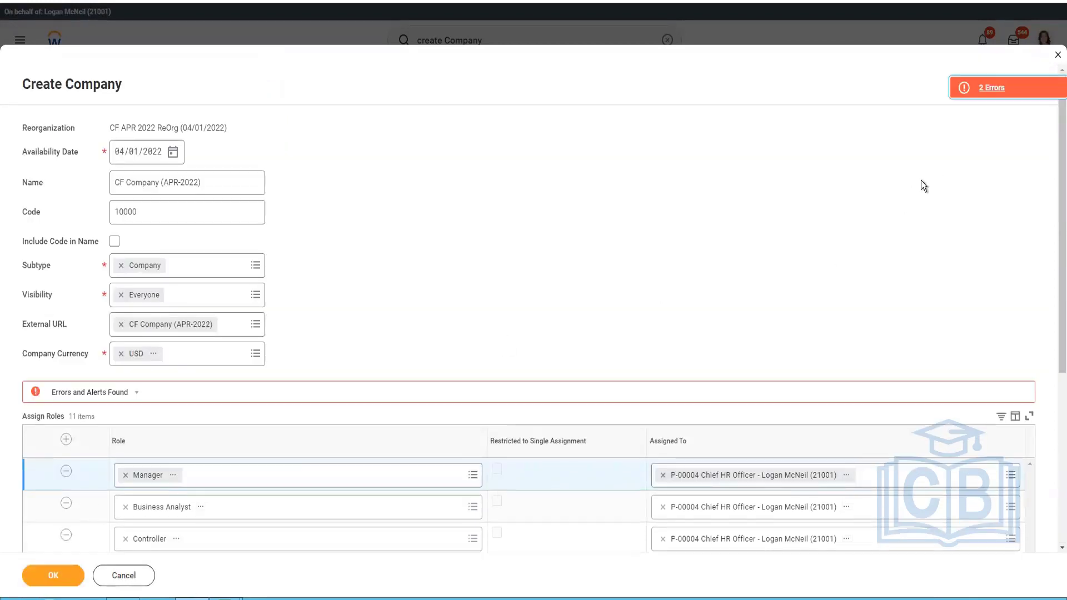
Go to the role row flagged by the errors, remove the MAS_Analyst role and resubmit the company.
{"action": "left_click", "coordinate": [971, 97]}
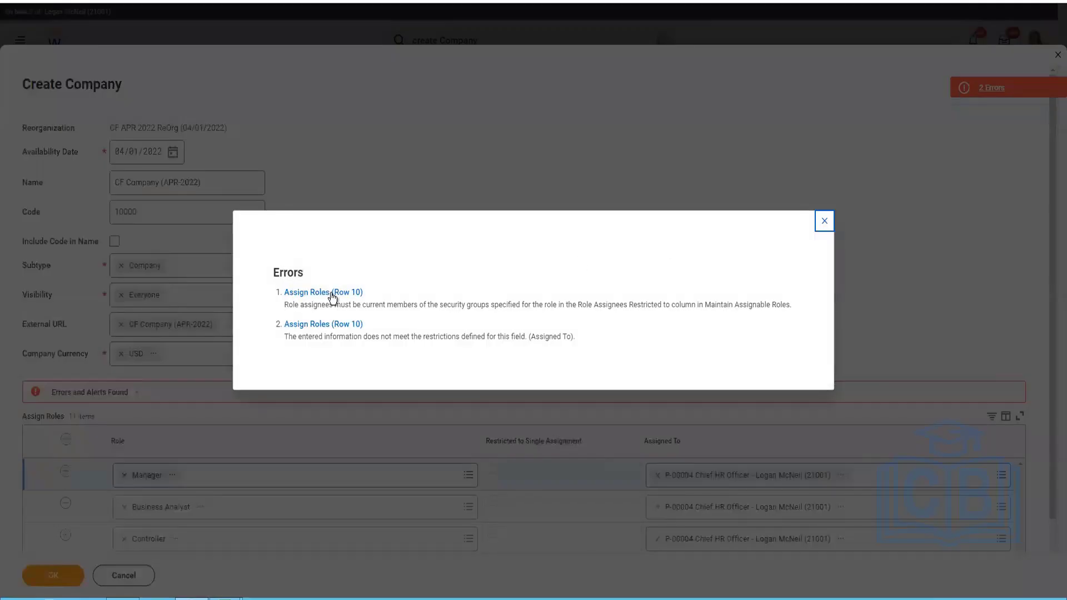
{"action": "left_click", "coordinate": [334, 293]}
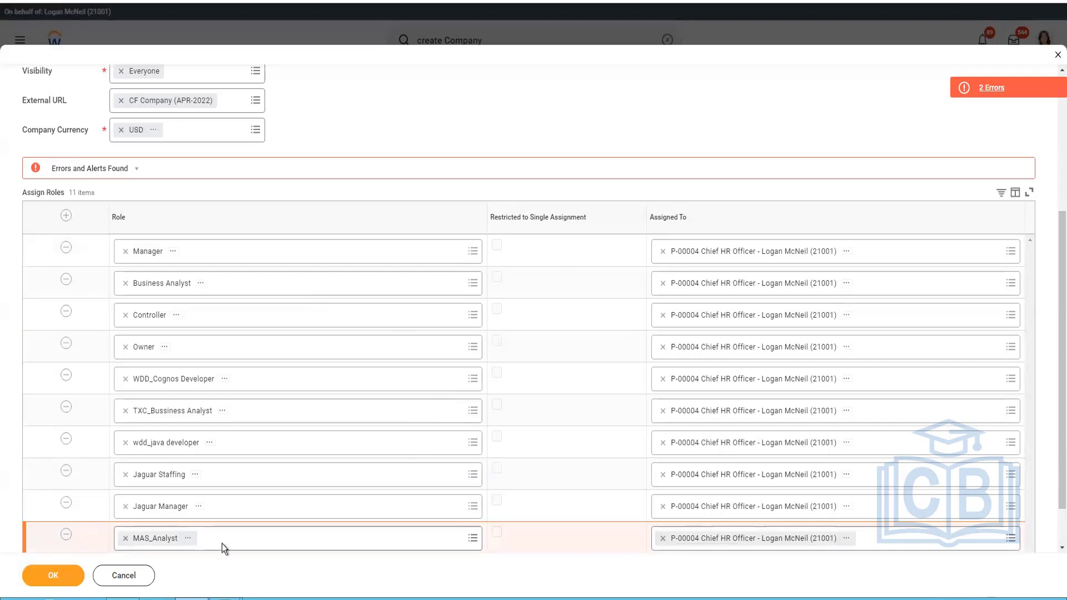
{"action": "left_click", "coordinate": [65, 537]}
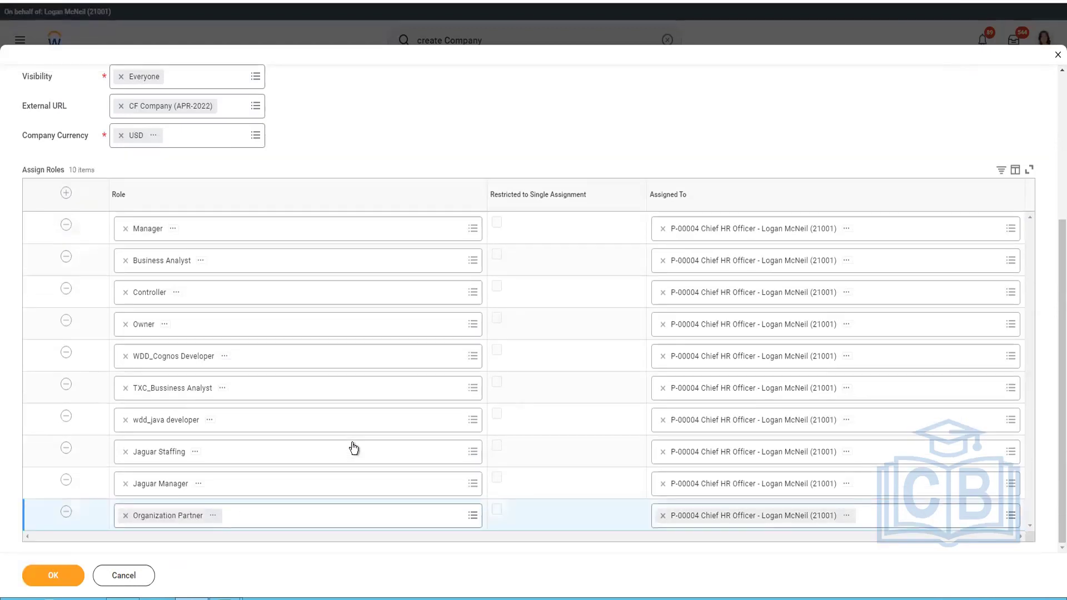
{"action": "left_click", "coordinate": [31, 583]}
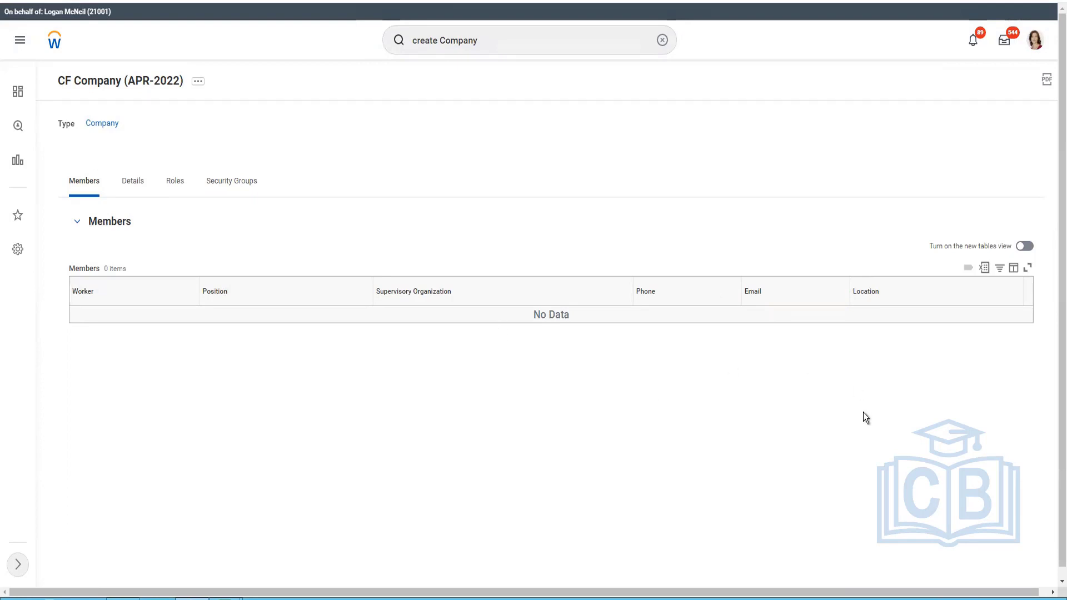
Examine the details and role assignments of CF Company (APR-2022).
{"action": "left_click", "coordinate": [132, 186]}
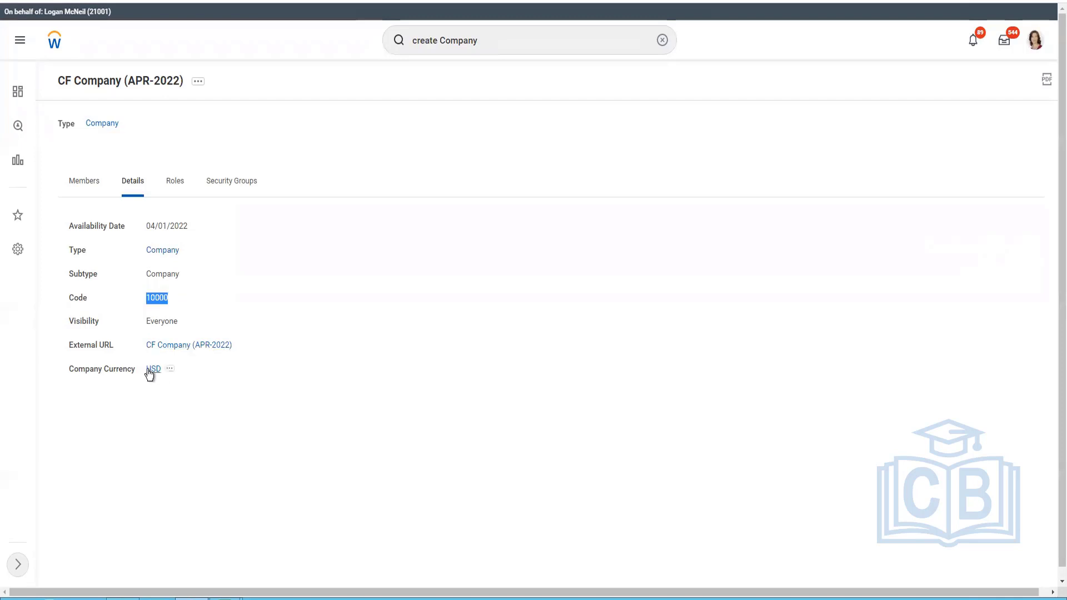
{"action": "left_click", "coordinate": [176, 179]}
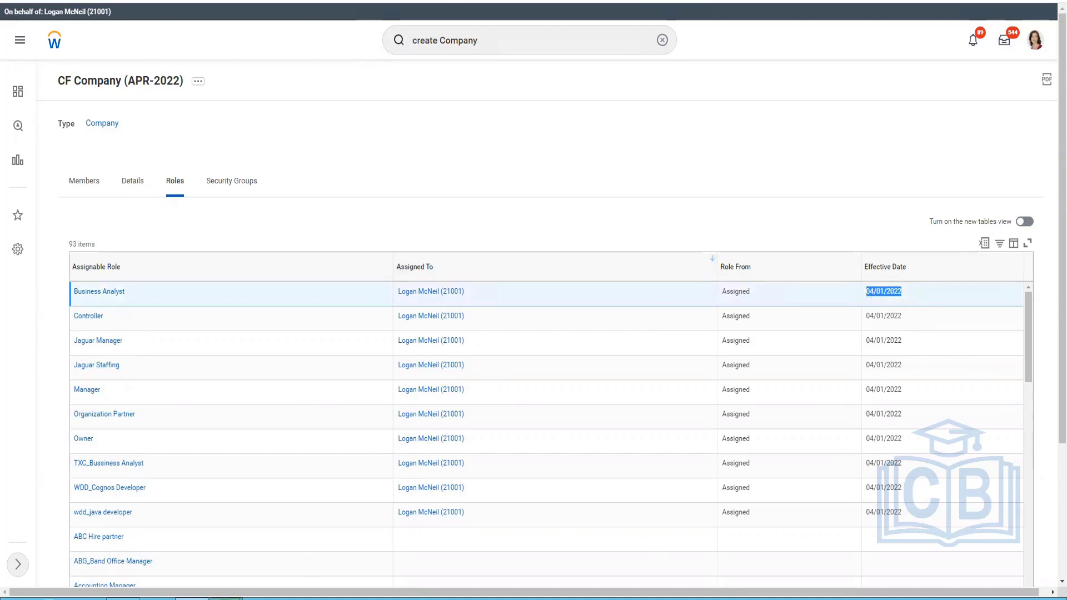
Switch to the autosaved Excel workbook Book1 (version 1) and merge and center cells F1 to L1 above the hierarchy.
{"action": "left_click", "coordinate": [225, 597]}
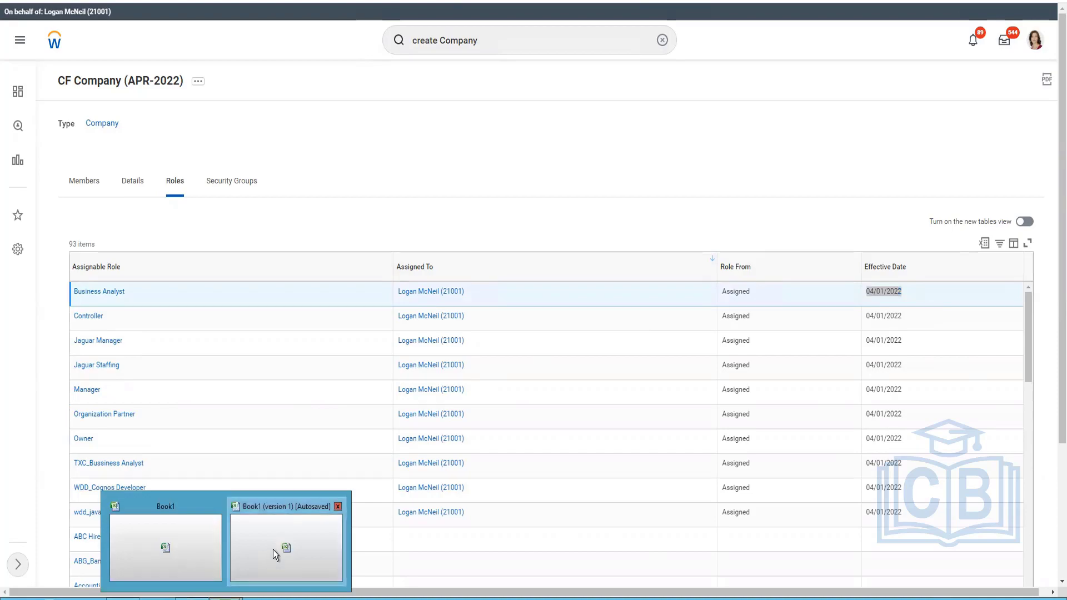
{"action": "left_click", "coordinate": [272, 549]}
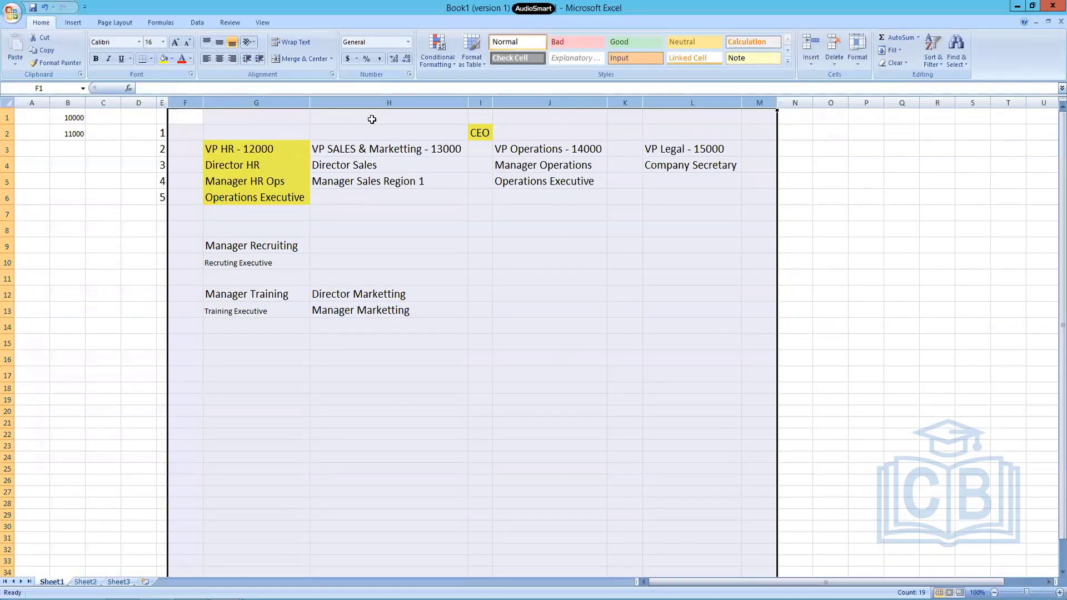
{"action": "left_click", "coordinate": [244, 118]}
{"action": "left_click_drag", "start_coordinate": [193, 117], "coordinate": [716, 111]}
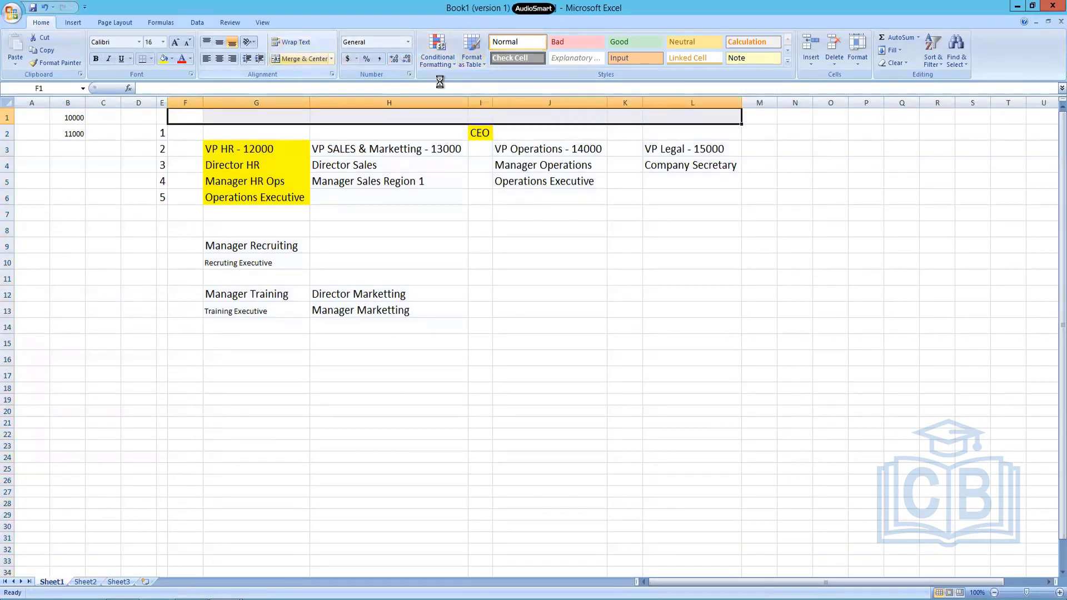
{"action": "left_click", "coordinate": [292, 59]}
Enter CF Company (APR-2022) as the title in the merged cell above the hierarchy.
{"action": "type", "text": "CF"}
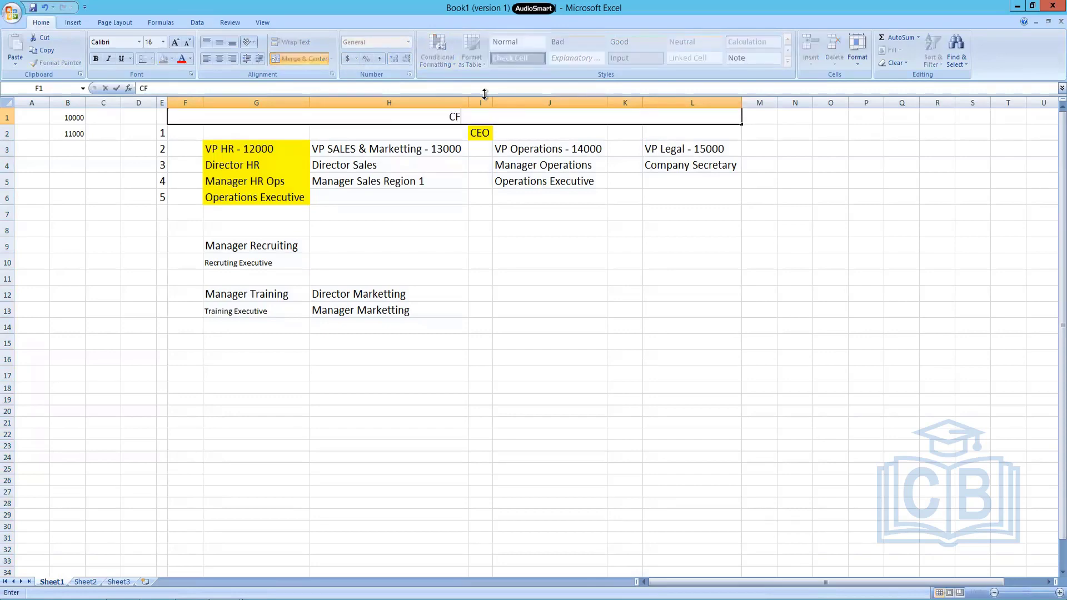
{"action": "type", "text": " Company (APR-"}
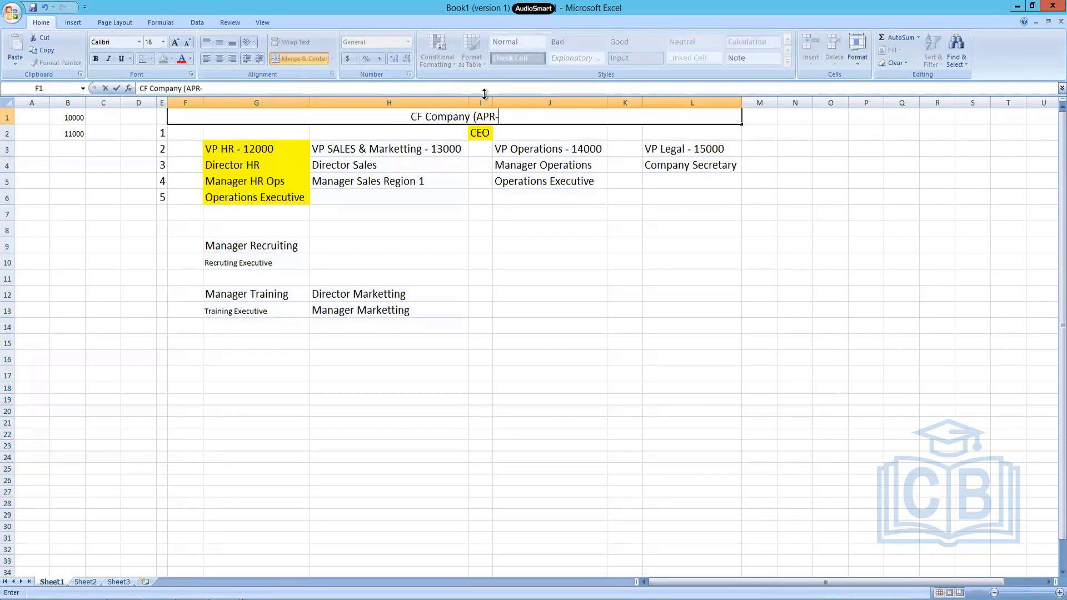
{"action": "type", "text": "2022)"}
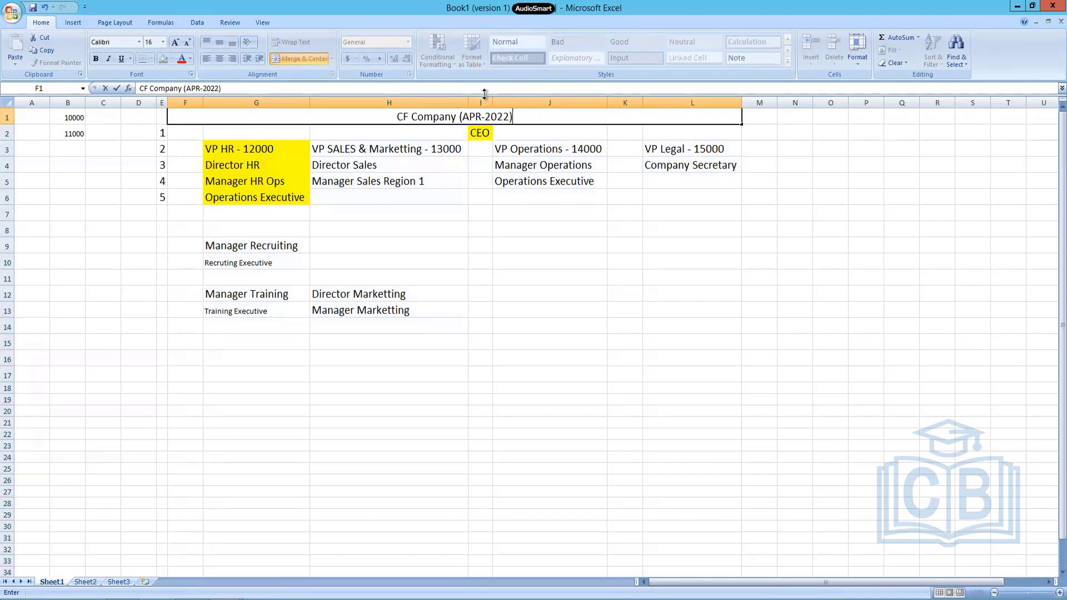
{"action": "key", "text": "Return"}
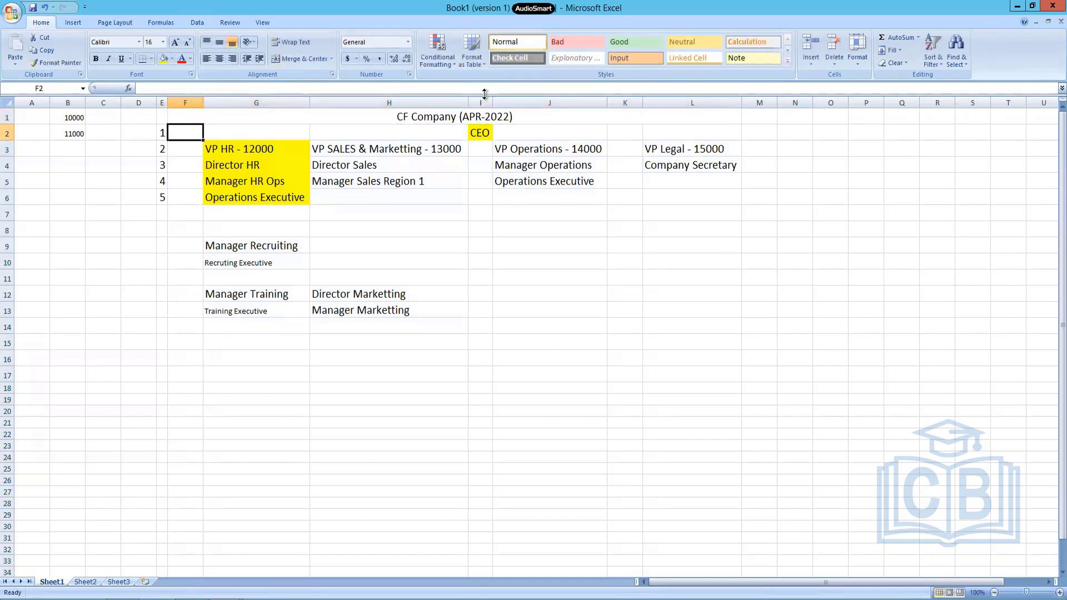
Fill the merged company title cell with yellow and select the CEO row from F2 to L2.
{"action": "key", "text": "Up"}
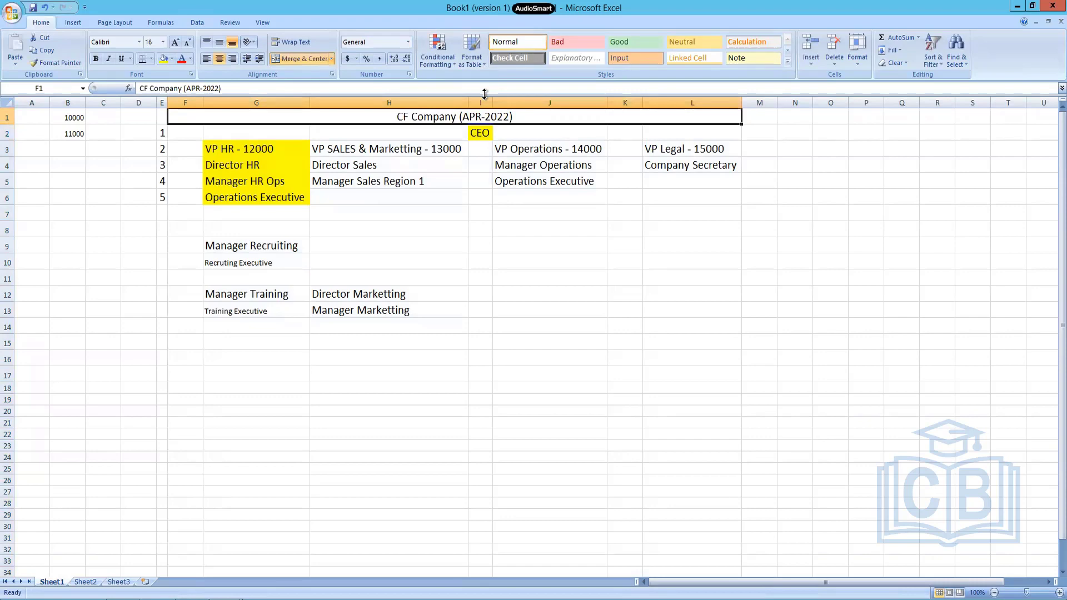
{"action": "left_click", "coordinate": [163, 58]}
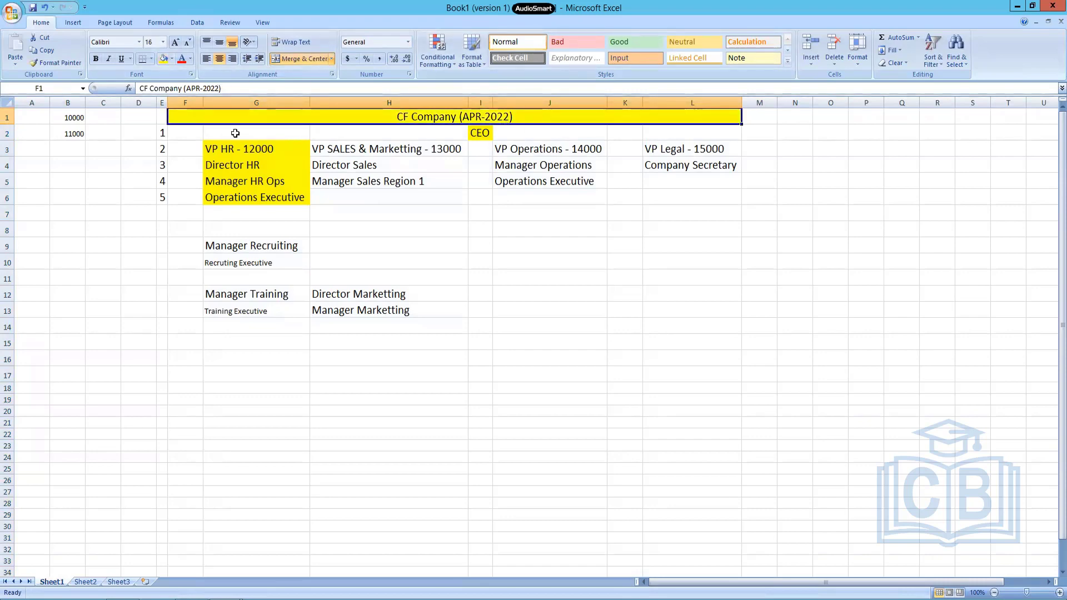
{"action": "left_click_drag", "start_coordinate": [192, 133], "coordinate": [691, 137]}
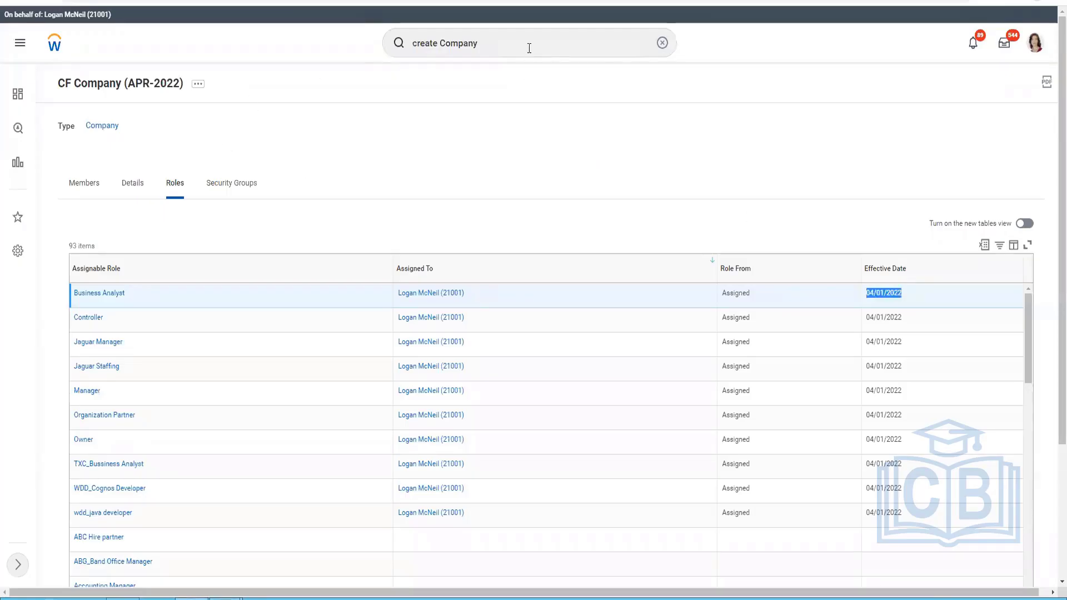
Search Workday for create Supervisory and open the Create Supervisory Organization task.
{"action": "left_click", "coordinate": [456, 44]}
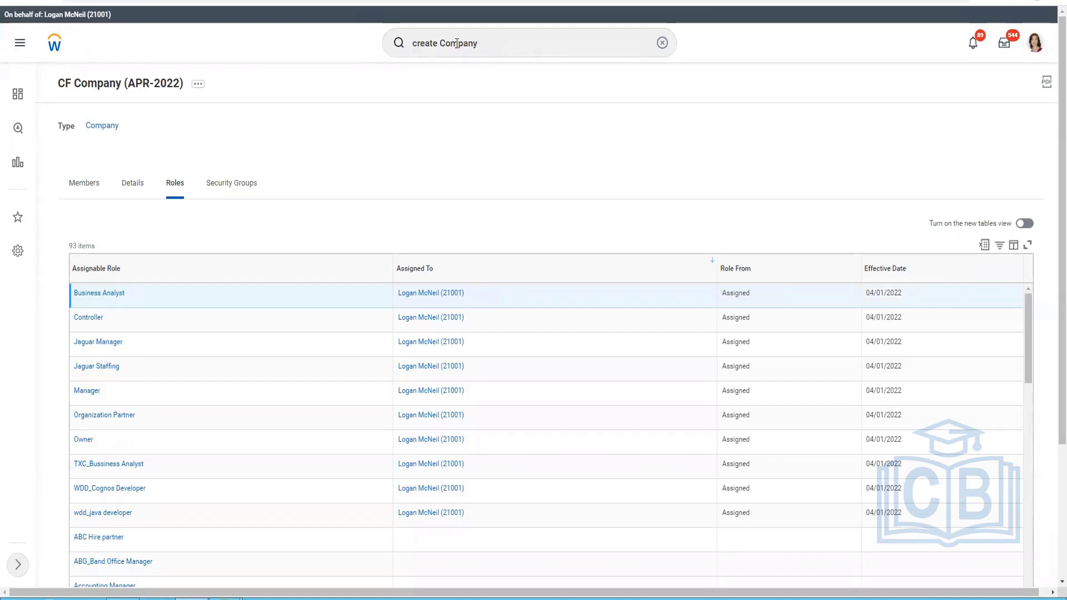
{"action": "double_click", "coordinate": [457, 43]}
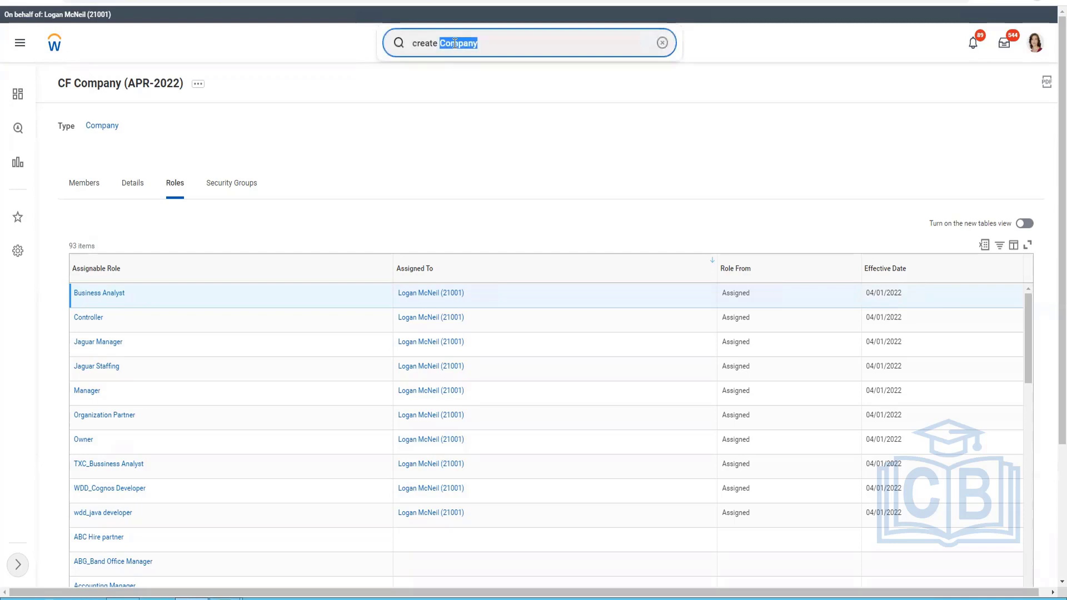
{"action": "type", "text": "Super"}
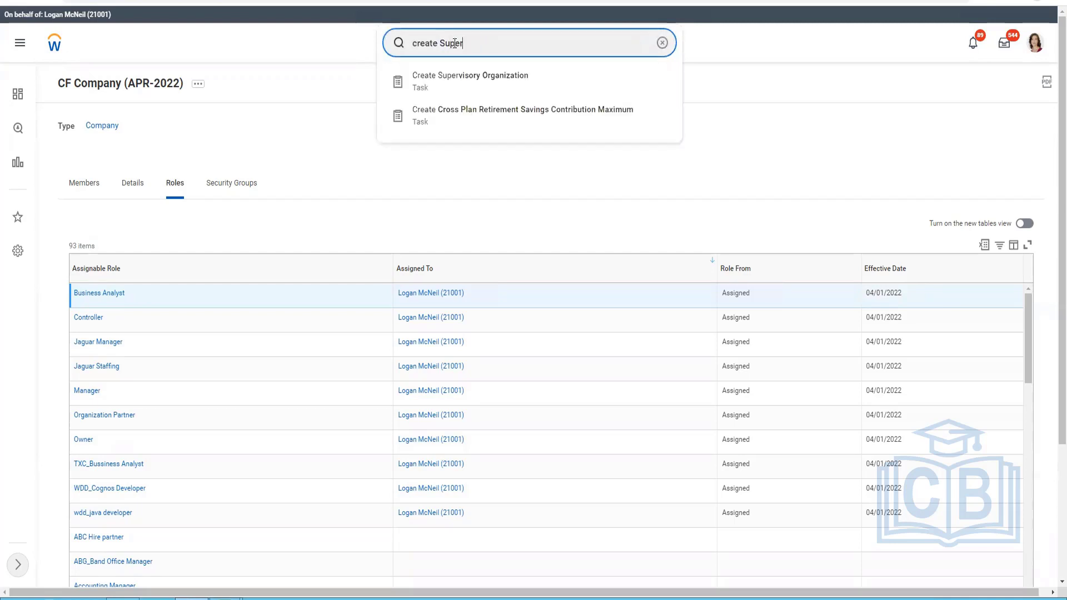
{"action": "type", "text": "visory"}
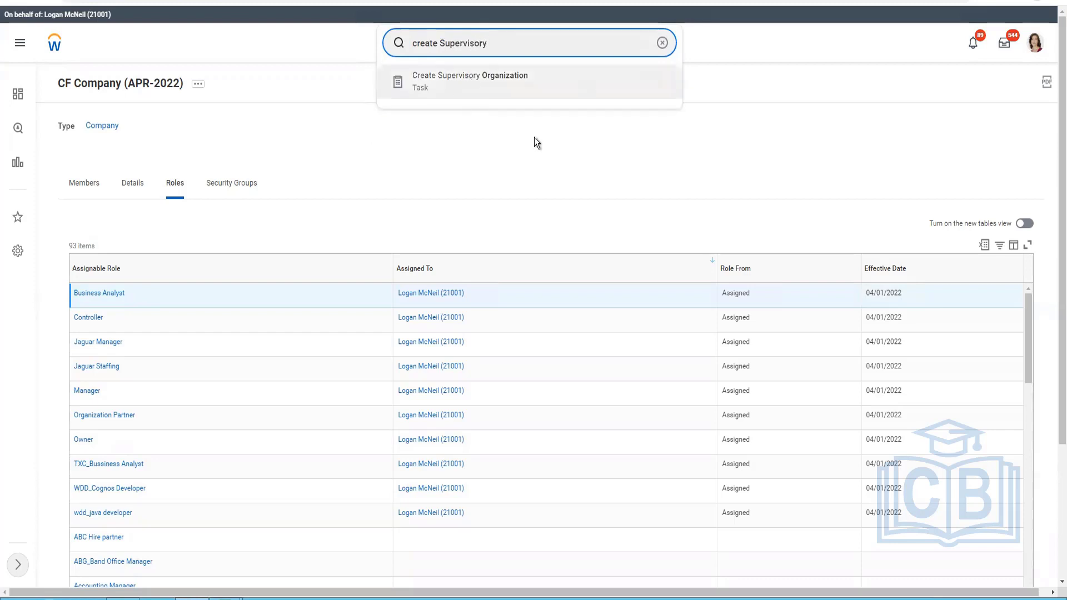
{"action": "left_click", "coordinate": [461, 89]}
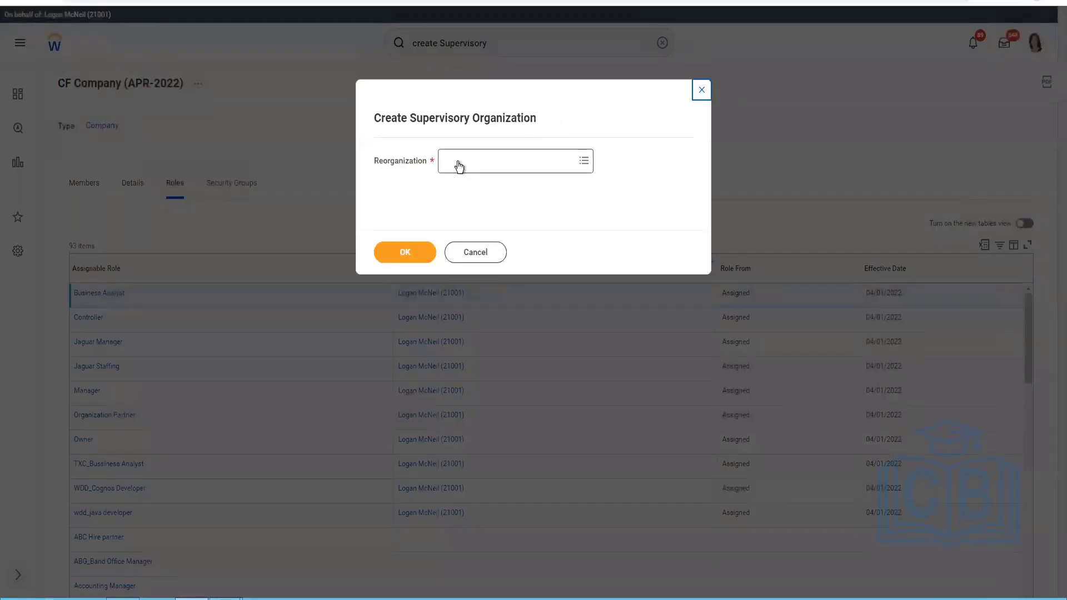
Check the current and future reorganizations and search the Reorganization options for APR-2022.
{"action": "left_click", "coordinate": [458, 167]}
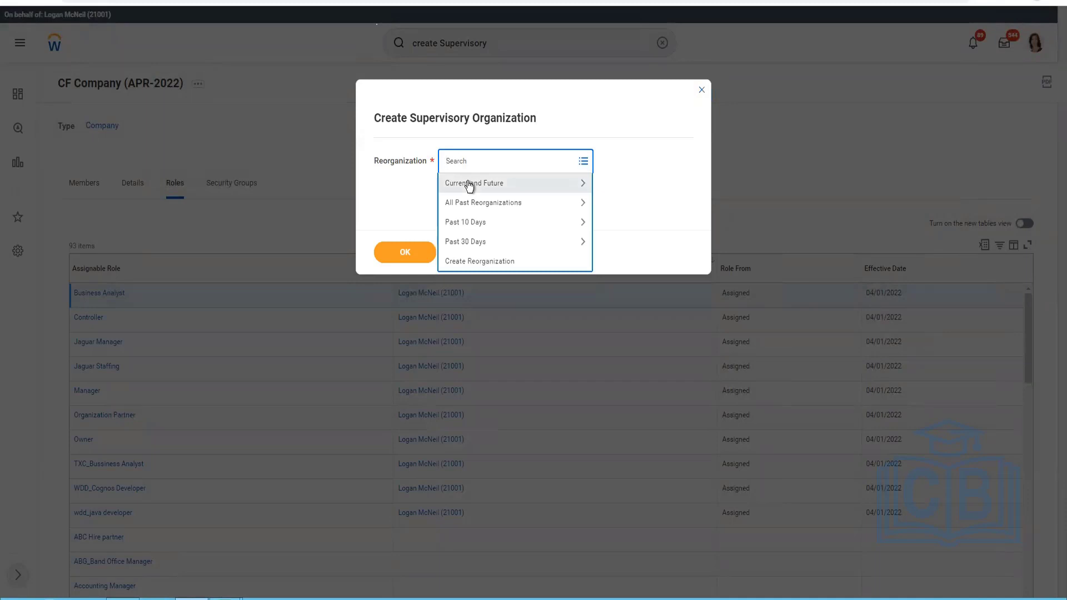
{"action": "left_click", "coordinate": [469, 184]}
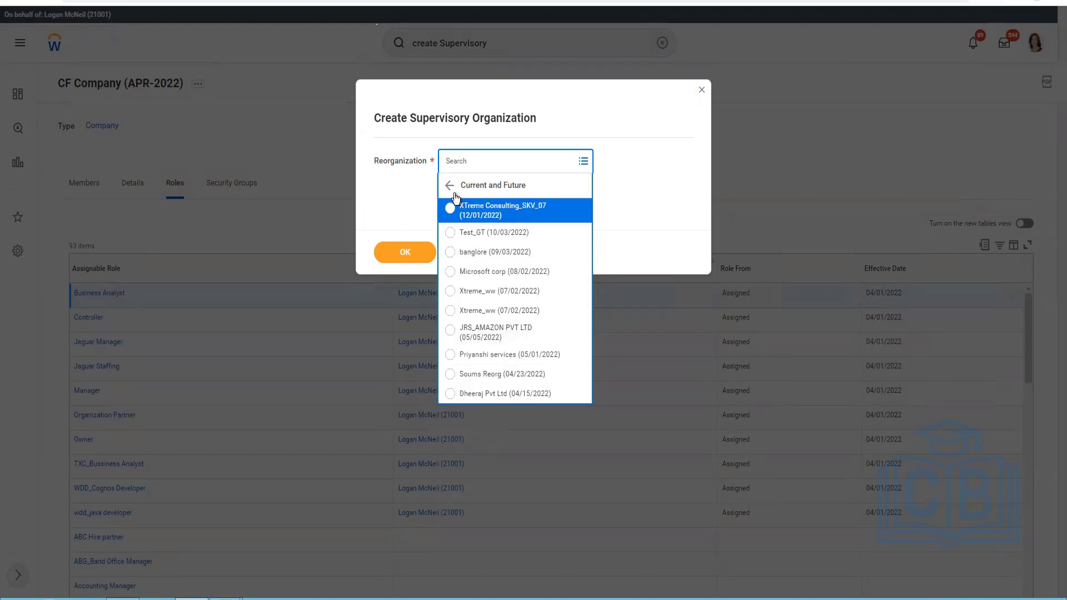
{"action": "left_click", "coordinate": [500, 159]}
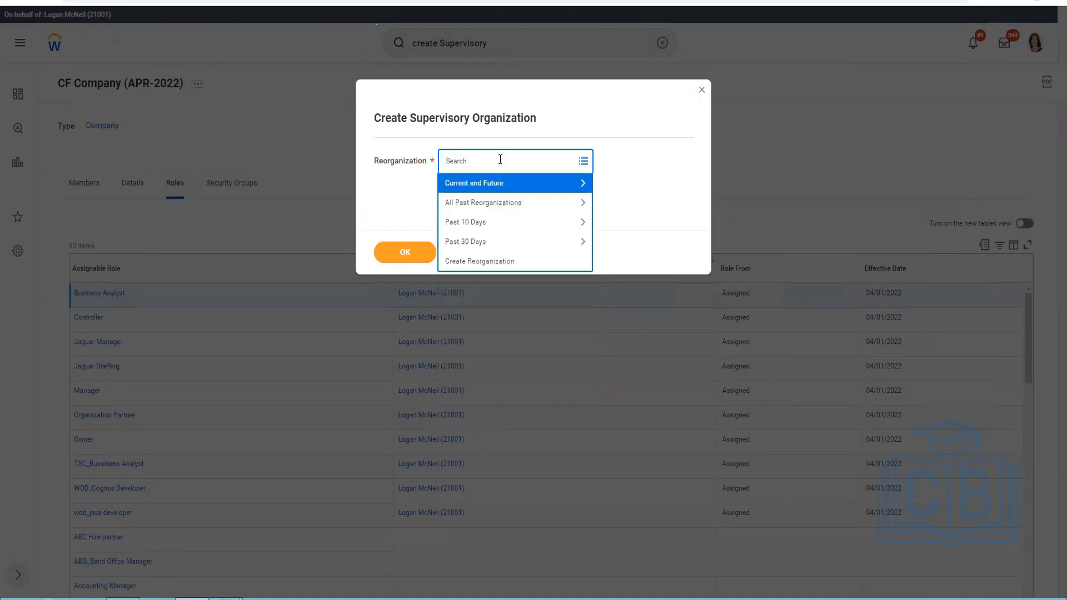
{"action": "type", "text": "SP"}
{"action": "type", "text": "R"}
{"action": "key", "text": "BackSpace"}
{"action": "key", "text": "BackSpace"}
{"action": "type", "text": "SPR"}
{"action": "key", "text": "BackSpace"}
{"action": "key", "text": "BackSpace"}
{"action": "key", "text": "BackSpace"}
{"action": "type", "text": "APR-2022"}
{"action": "key", "text": "Return"}
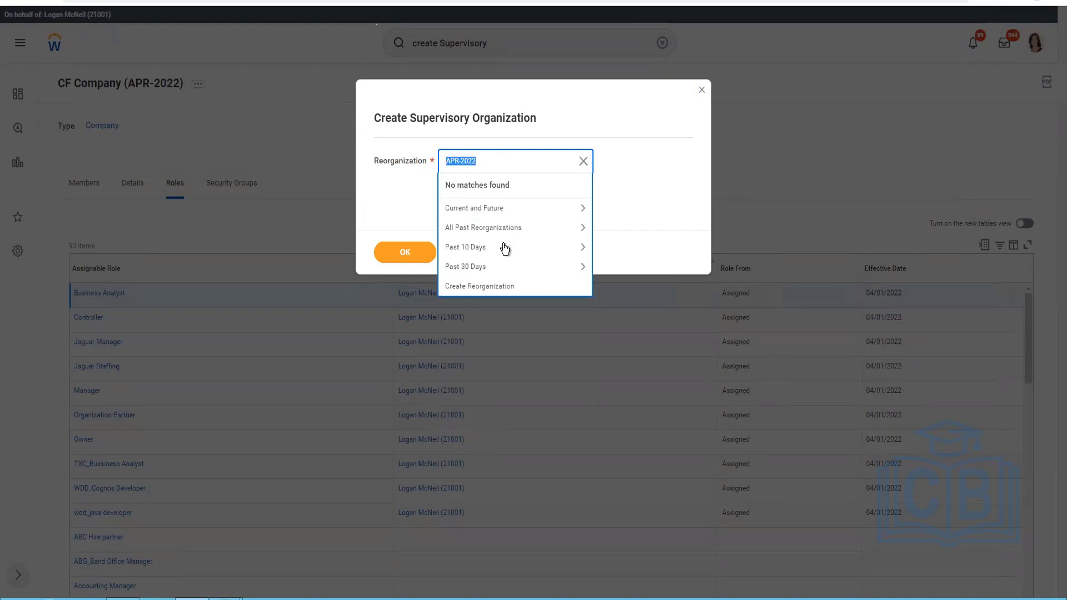
Look through the reorganizations from the past 10 days and past 30 days.
{"action": "left_click", "coordinate": [495, 256]}
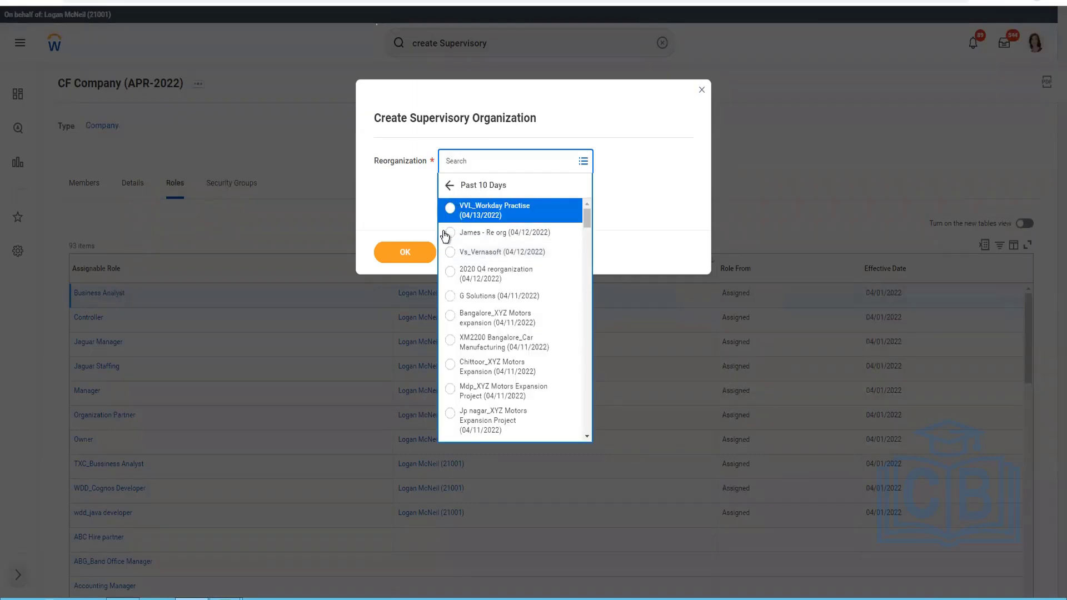
{"action": "left_click", "coordinate": [469, 187]}
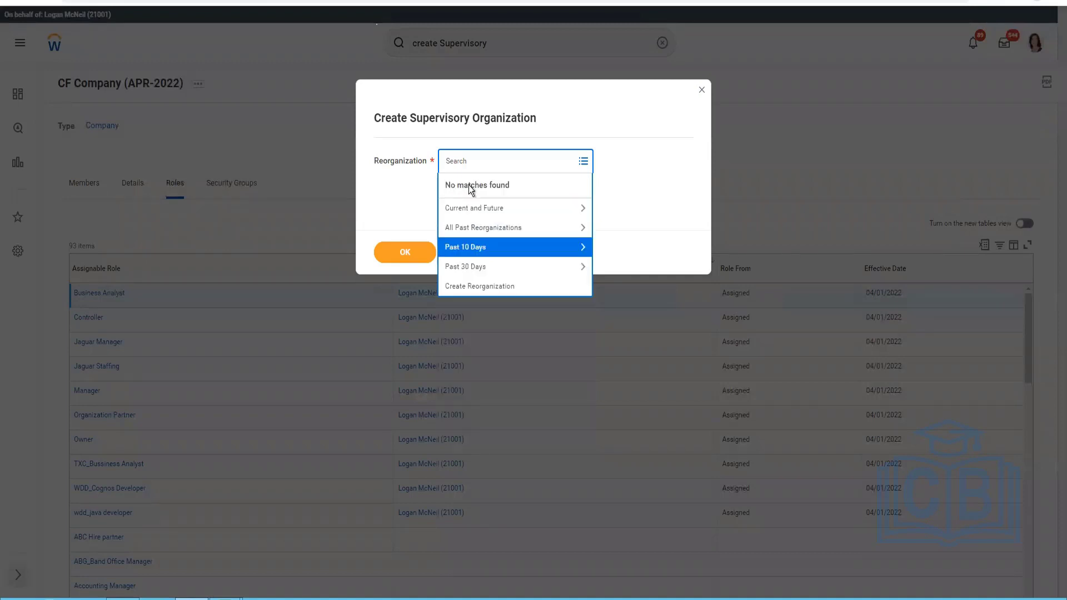
{"action": "left_click", "coordinate": [481, 266]}
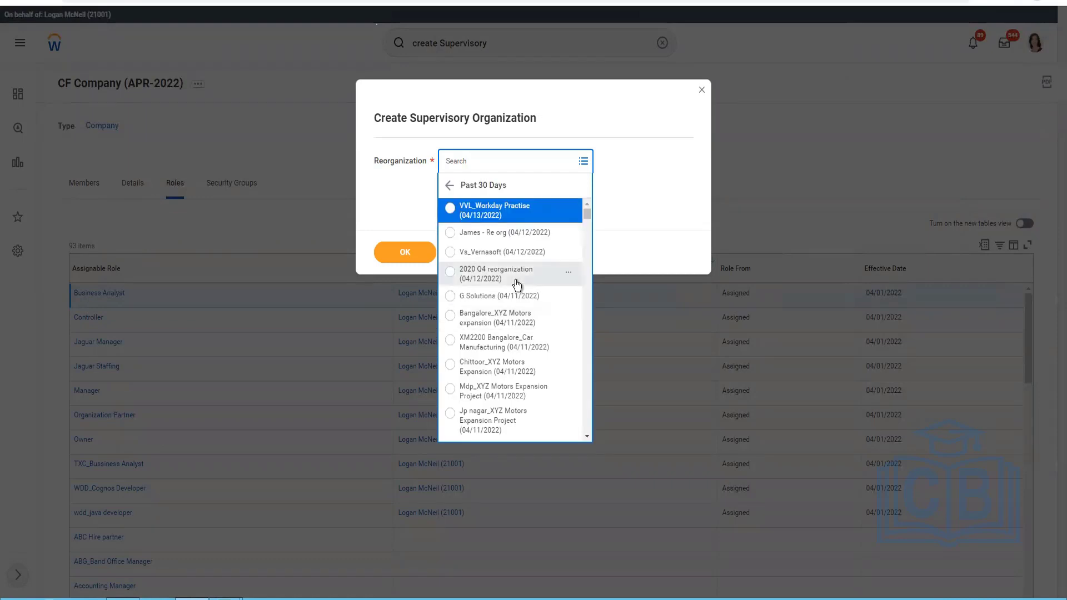
{"action": "scroll", "coordinate": [517, 285], "scroll_direction": "down", "scroll_amount": 3}
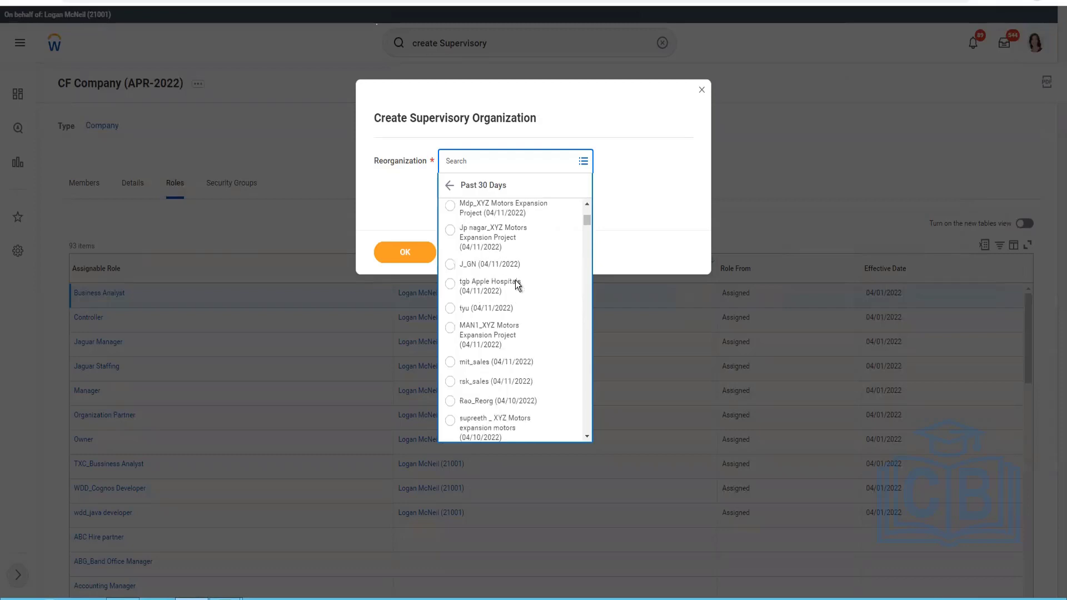
{"action": "scroll", "coordinate": [516, 283], "scroll_direction": "down", "scroll_amount": 4}
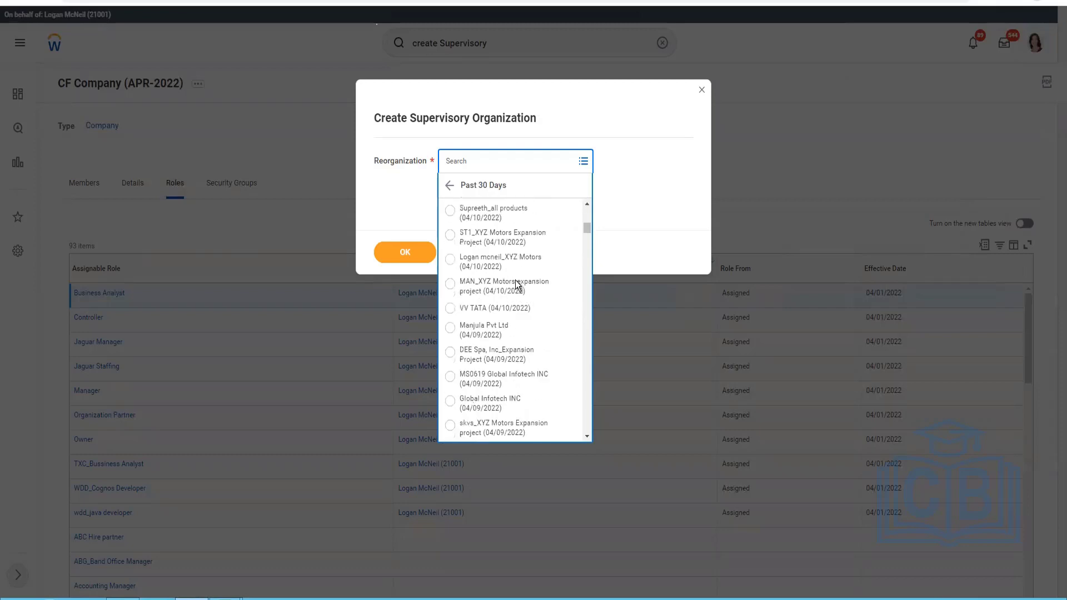
{"action": "scroll", "coordinate": [515, 280], "scroll_direction": "down", "scroll_amount": 3}
{"action": "scroll", "coordinate": [514, 272], "scroll_direction": "down", "scroll_amount": 3}
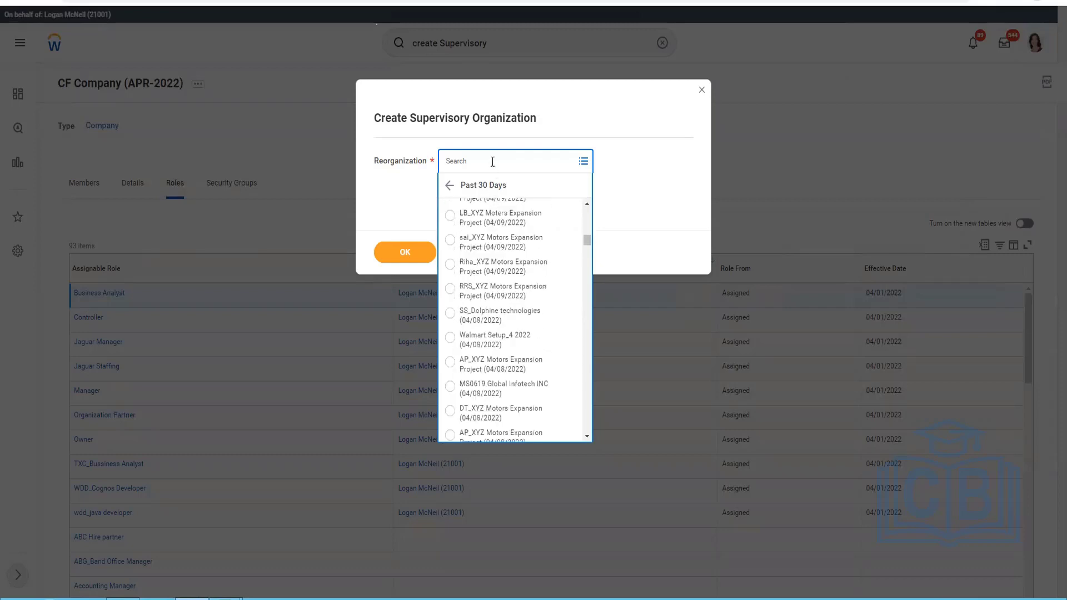
Search the reorganizations for CF and select CF APR 2022 ReOrg (04/01/2022).
{"action": "left_click", "coordinate": [492, 161]}
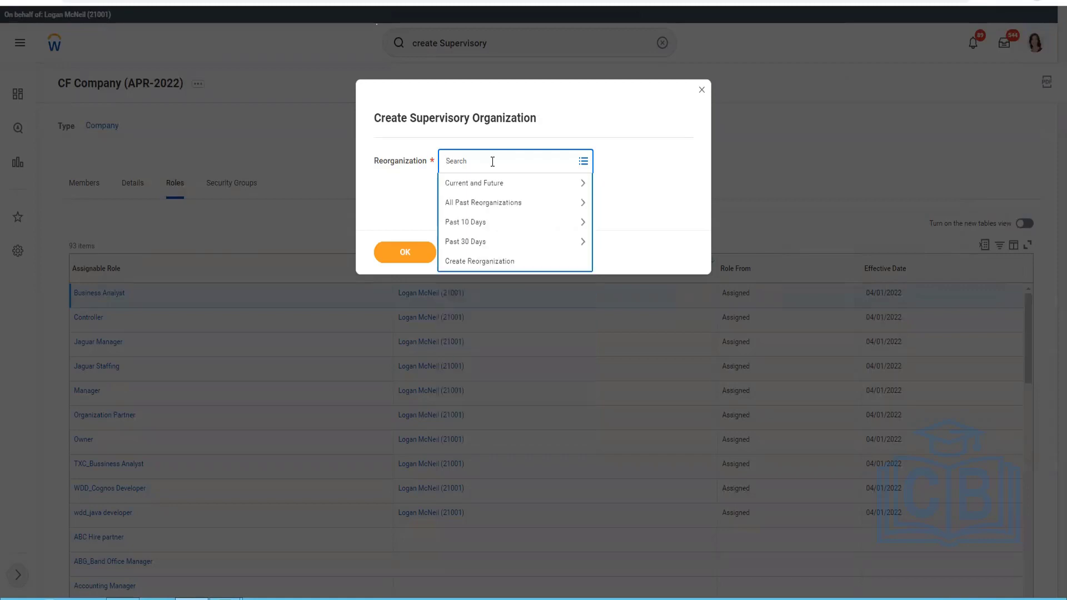
{"action": "type", "text": "CF"}
{"action": "key", "text": "Return"}
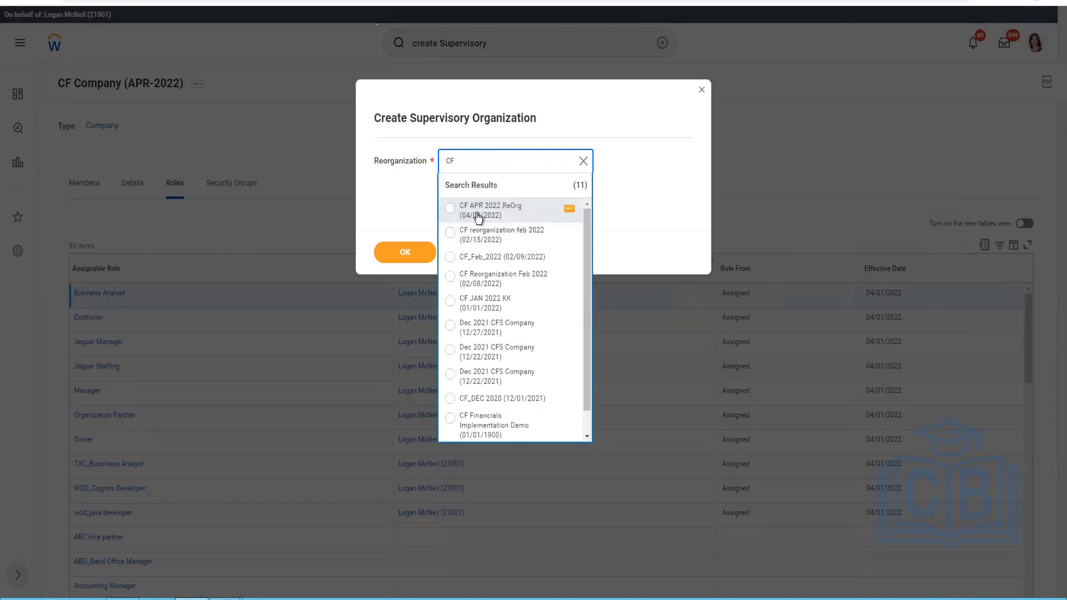
{"action": "left_click", "coordinate": [479, 217]}
Copy the selected reorganization's name and paste it into cell M1 of the autosaved Excel workbook Book1 (version 1).
{"action": "right_click", "coordinate": [563, 164]}
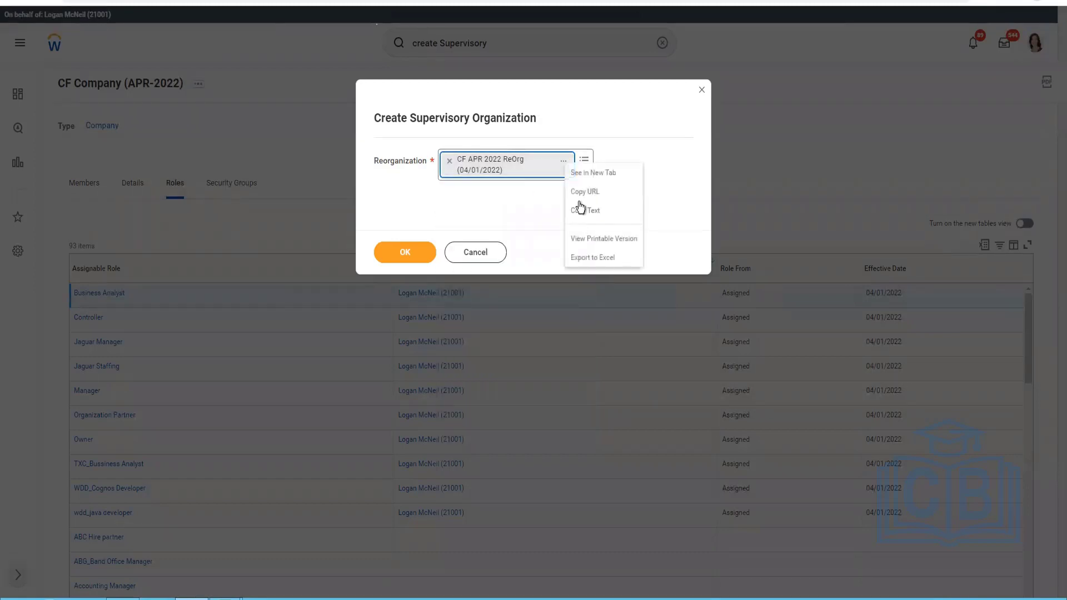
{"action": "left_click", "coordinate": [578, 212]}
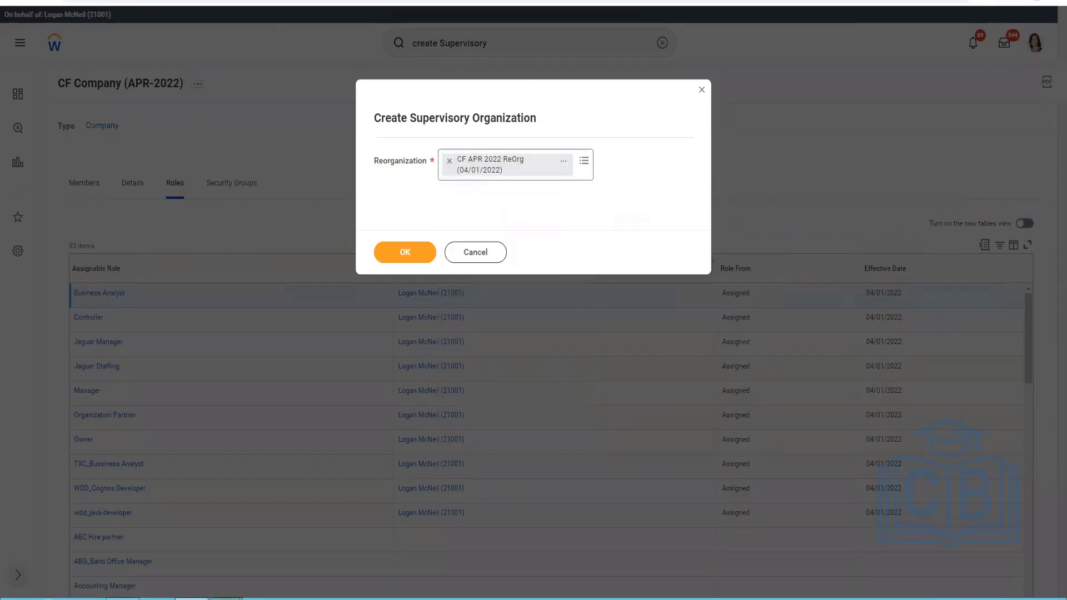
{"action": "mouse_move", "coordinate": [225, 598]}
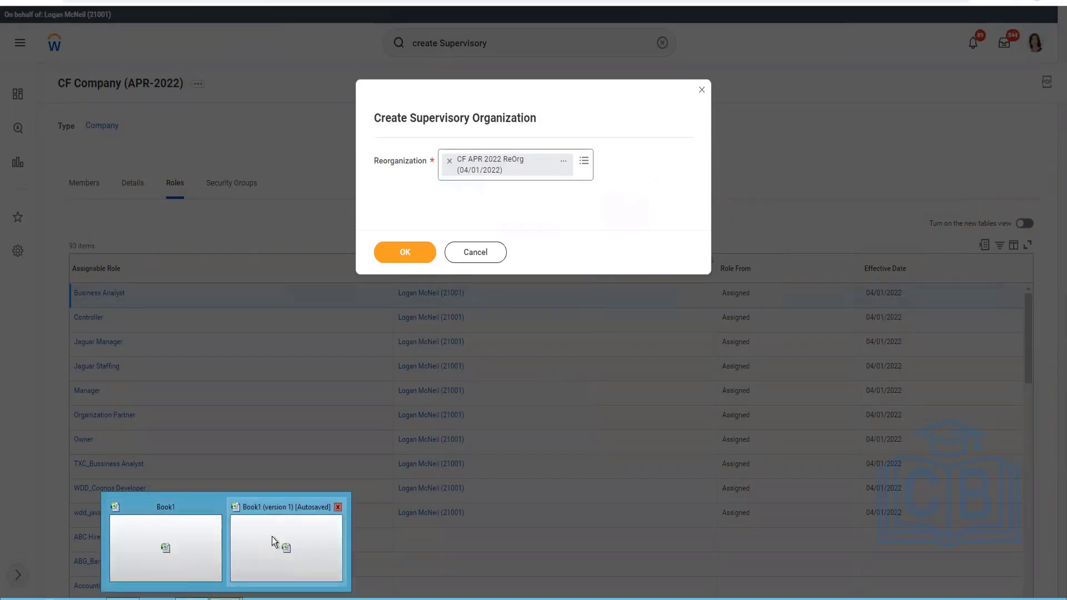
{"action": "left_click", "coordinate": [192, 541]}
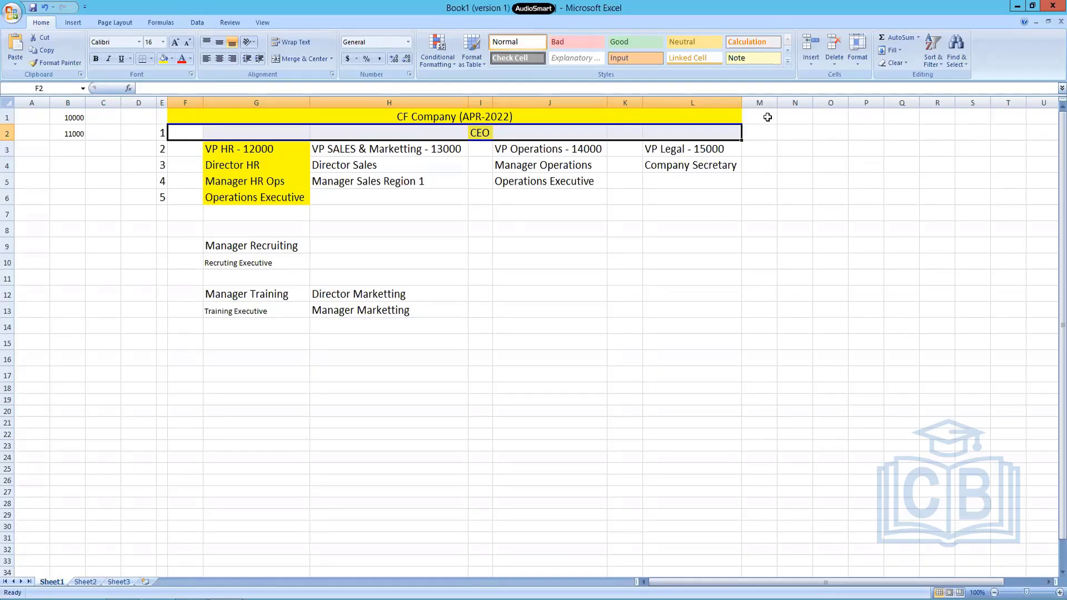
{"action": "left_click", "coordinate": [767, 117]}
{"action": "type", "text": "CF APR 2022 ReOrg (04/01/2022)"}
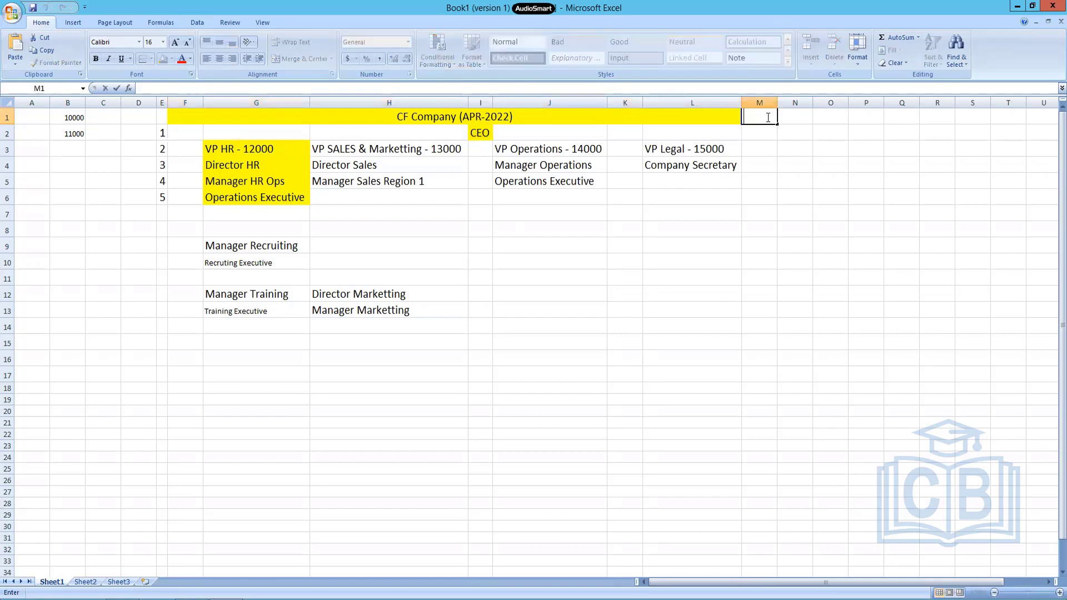
{"action": "left_click", "coordinate": [797, 182]}
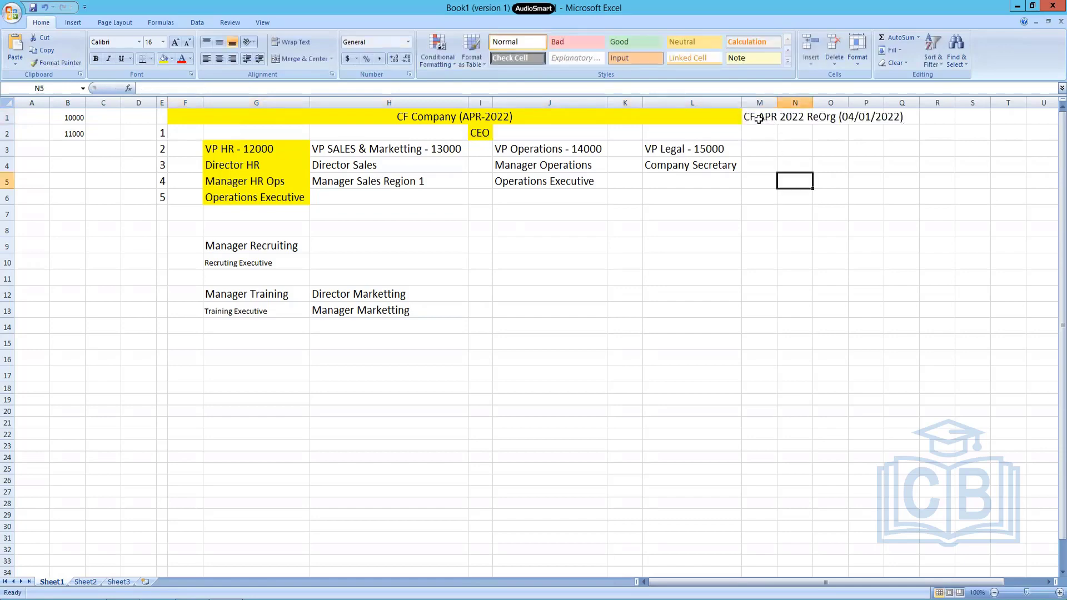
Insert a blank row above the company title and move the reorganization name from M2 to M1.
{"action": "right_click", "coordinate": [5, 115]}
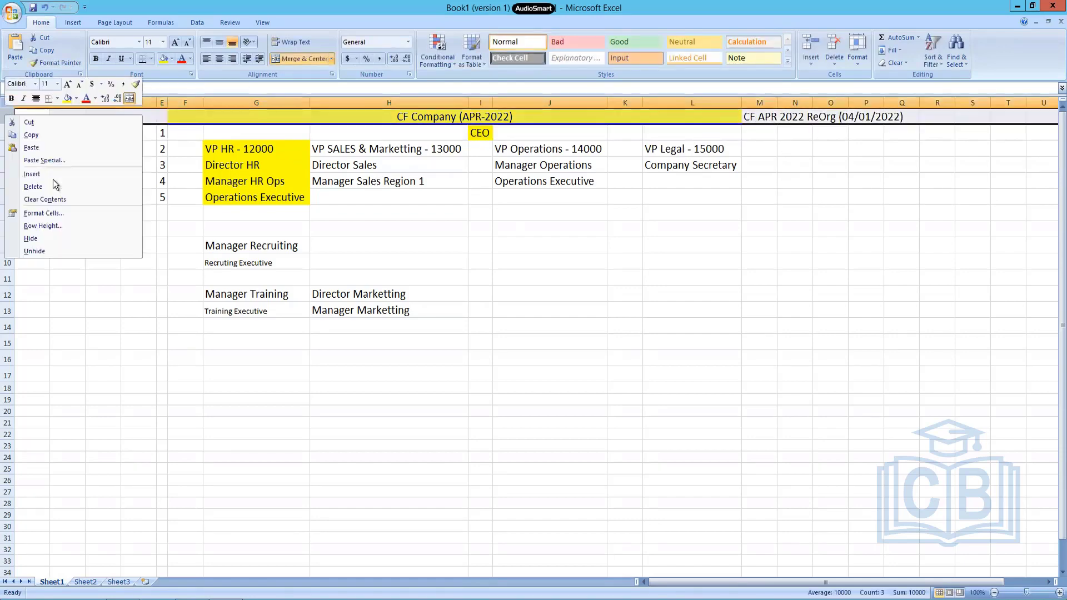
{"action": "left_click", "coordinate": [50, 178]}
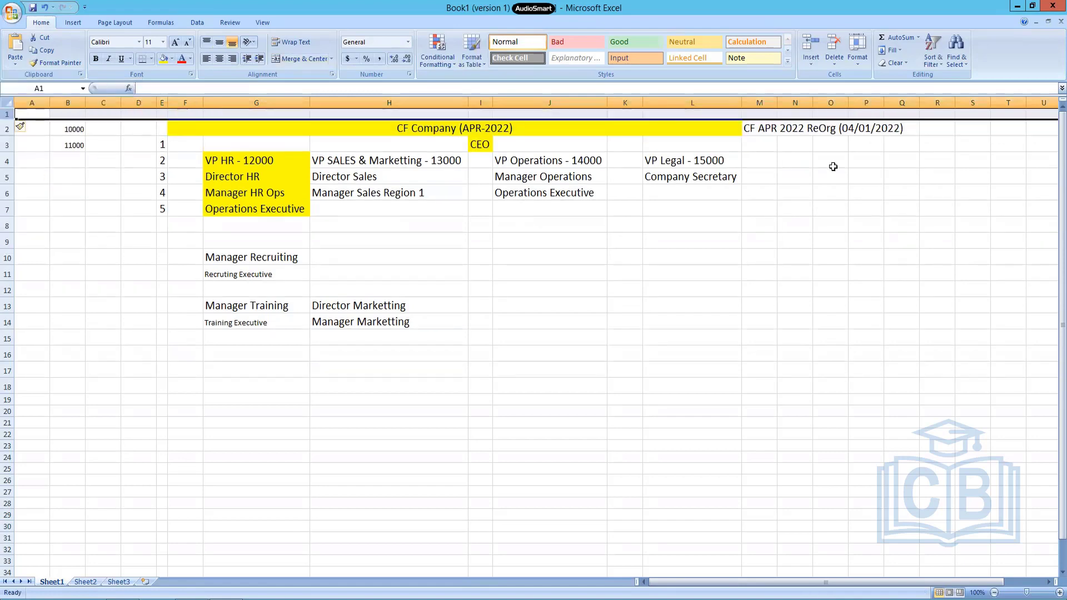
{"action": "left_click", "coordinate": [768, 135]}
{"action": "key", "text": "ctrl+x"}
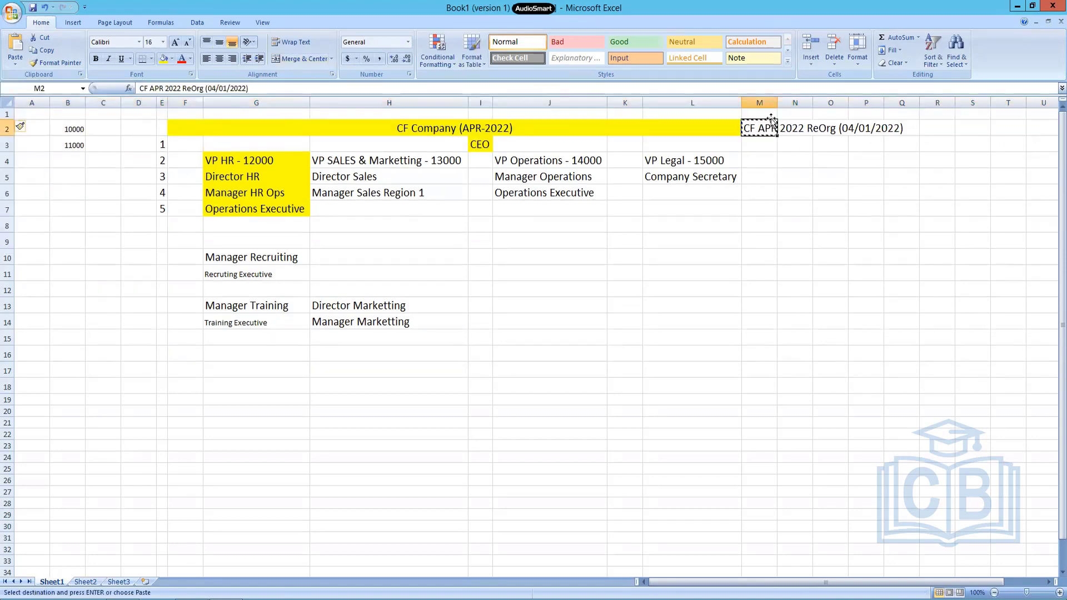
{"action": "left_click", "coordinate": [769, 115]}
{"action": "key", "text": "ctrl+v"}
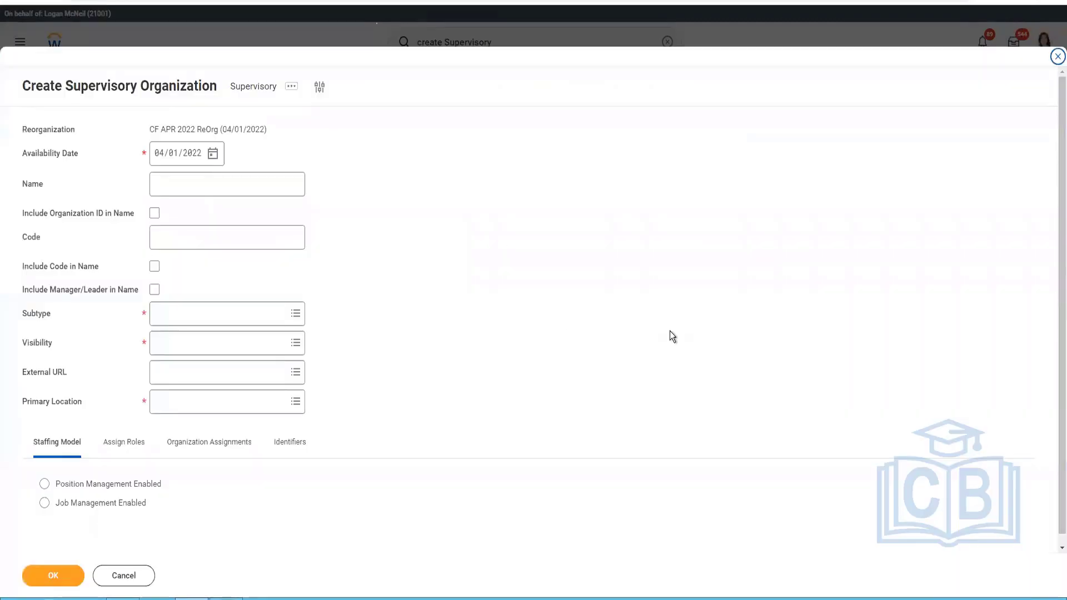
Switch from the supervisory organization form to Excel and label the CEO row Executive Management in cell M3, correcting the spelling of Management.
{"action": "left_click", "coordinate": [210, 184]}
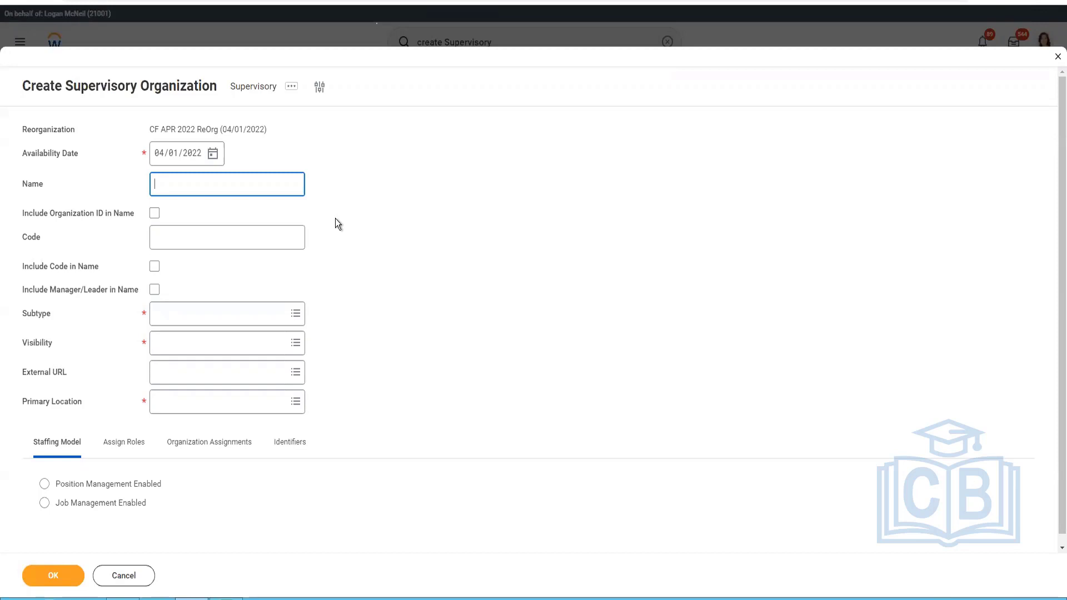
{"action": "key", "text": "alt+Tab"}
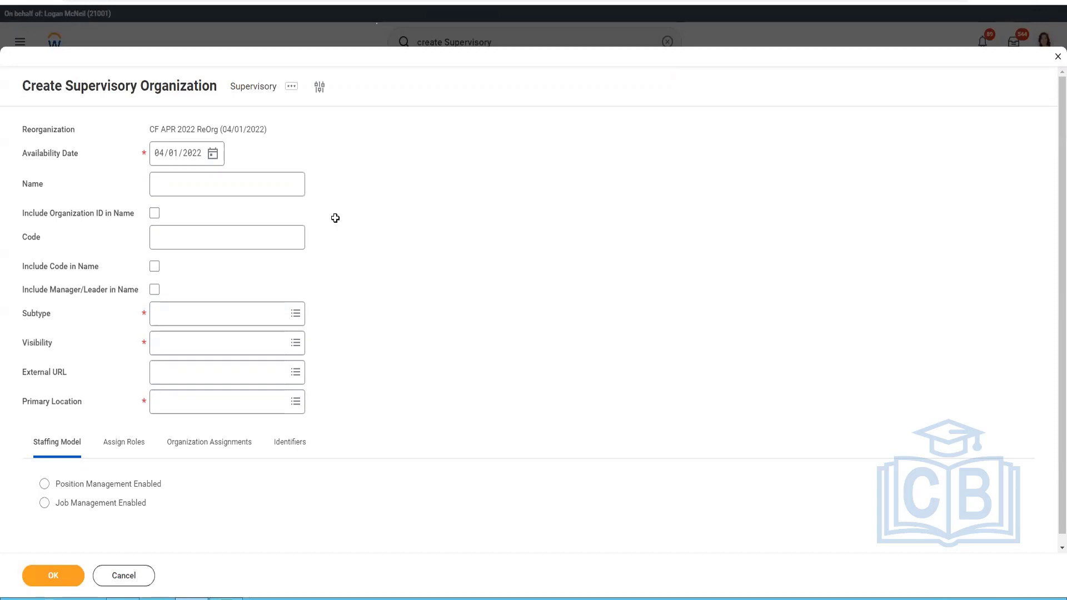
{"action": "left_click", "coordinate": [478, 150]}
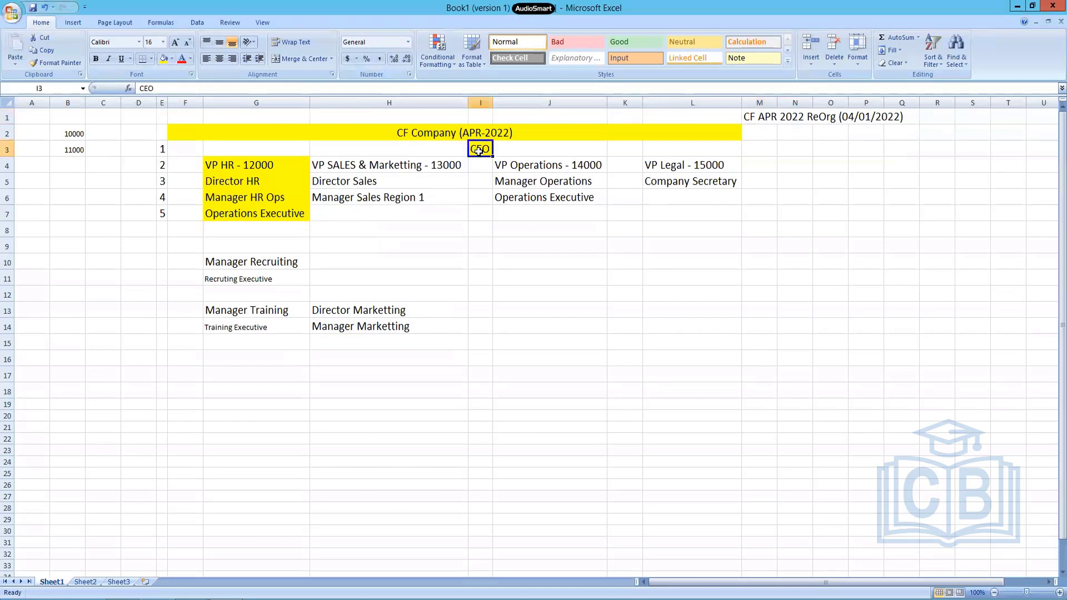
{"action": "left_click", "coordinate": [767, 149]}
{"action": "type", "text": "Execu"}
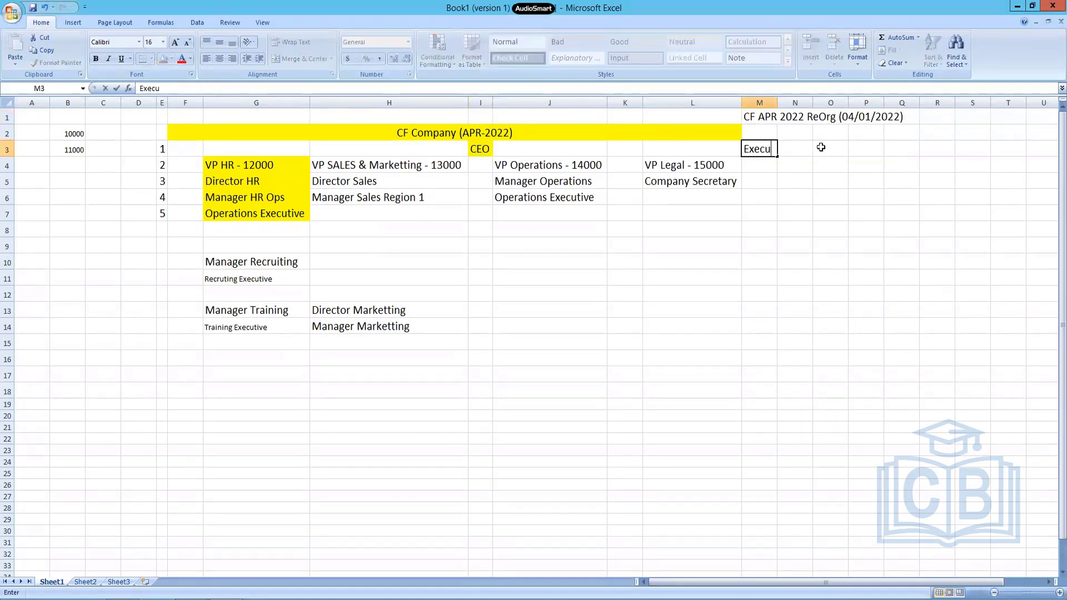
{"action": "type", "text": "tive Mnaagement"}
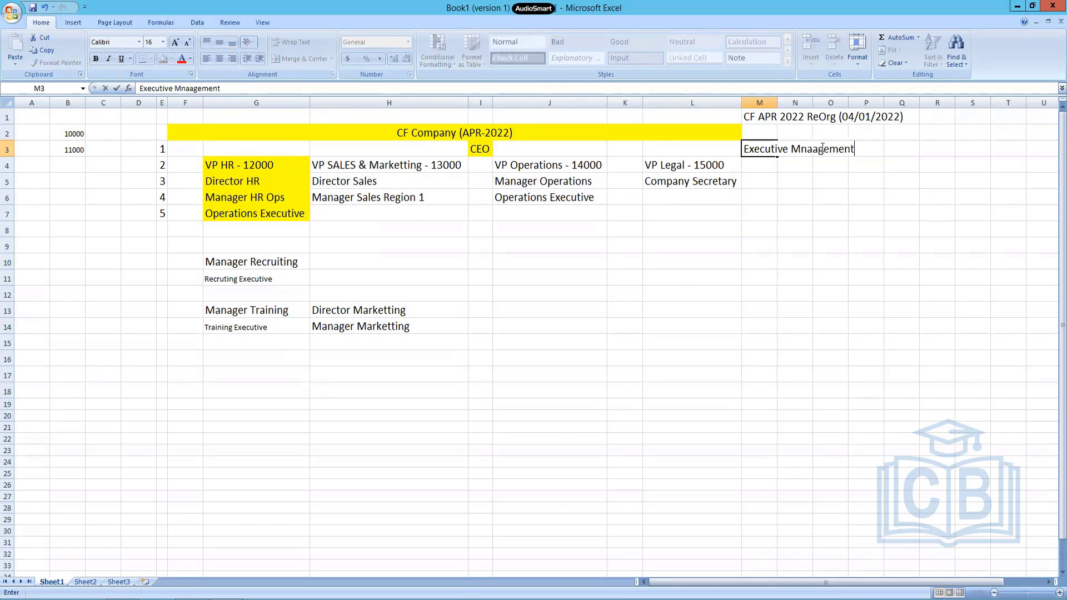
{"action": "key", "text": "Left"}
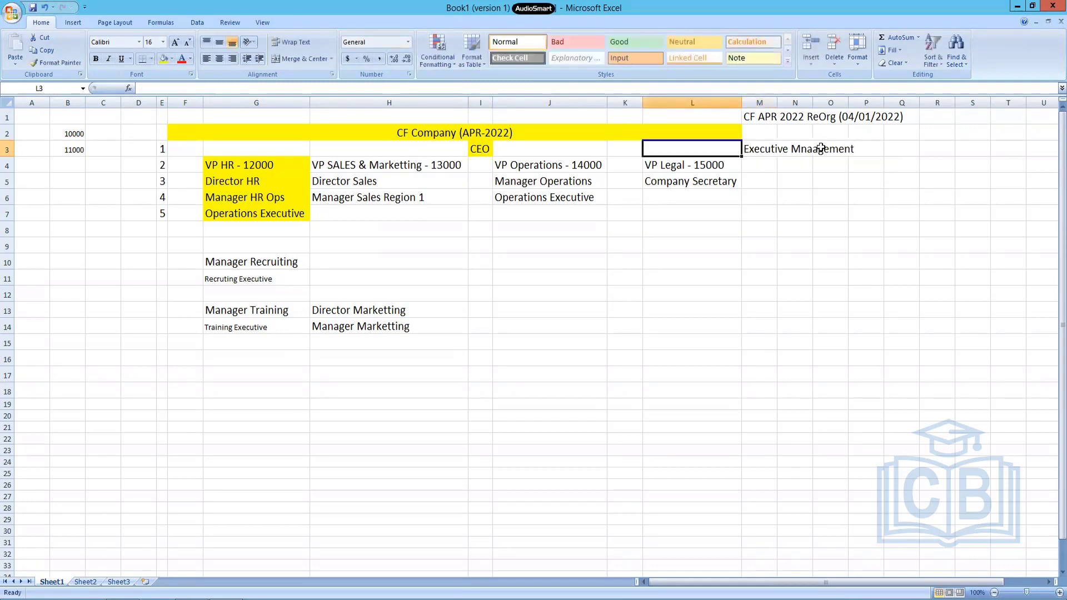
{"action": "key", "text": "Right"}
{"action": "key", "text": "F2"}
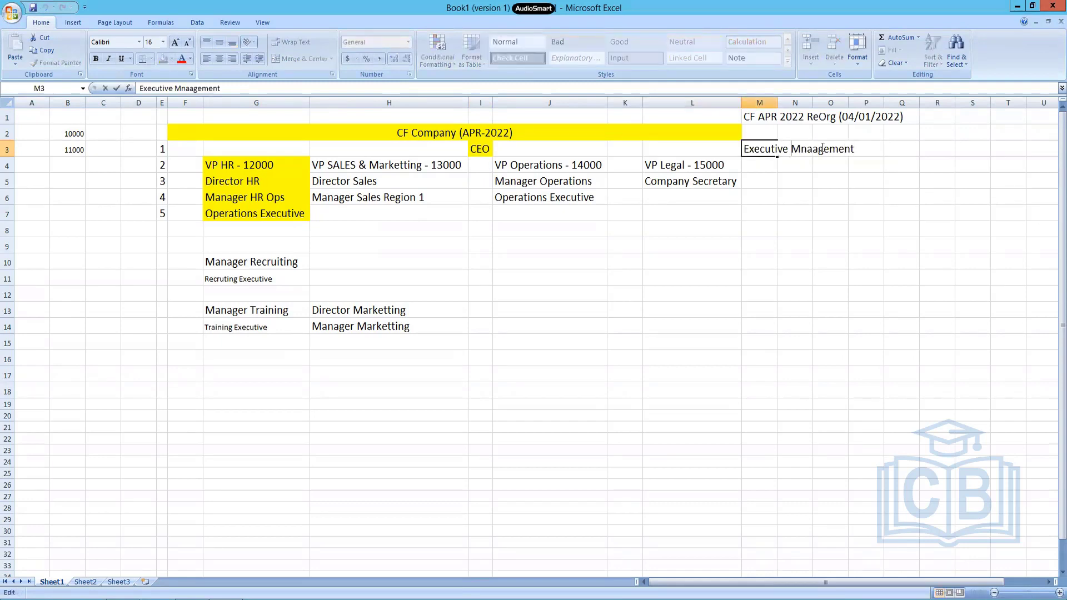
{"action": "key", "text": "Right"}
{"action": "key", "text": "Right"}
{"action": "key", "text": "Right"}
{"action": "key", "text": "BackSpace"}
{"action": "type", "text": "n"}
{"action": "key", "text": "Return"}
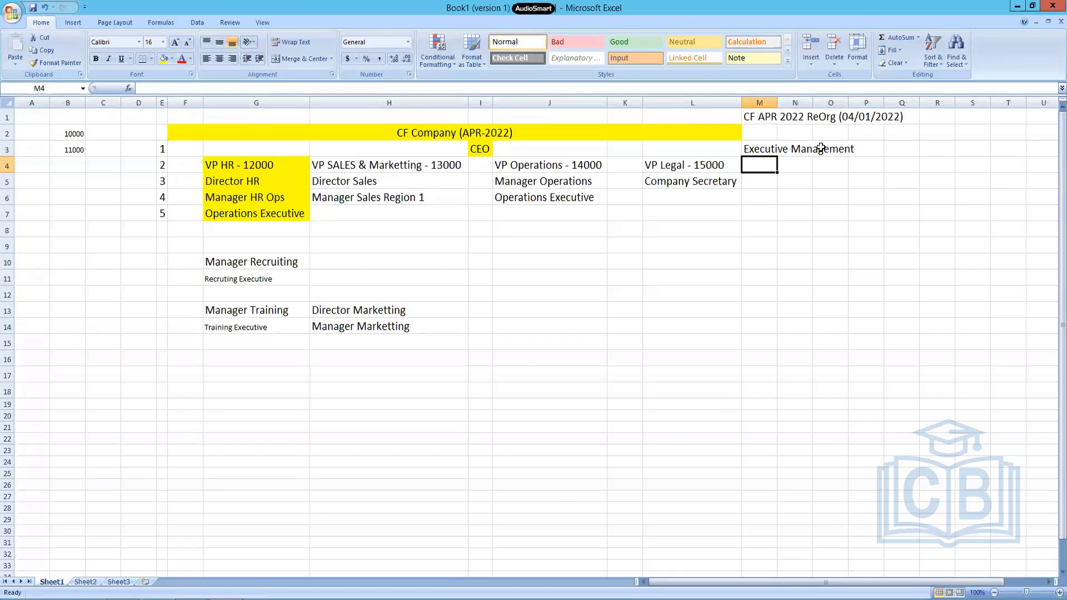
Label the VP row Management in cell M4.
{"action": "type", "text": "Management"}
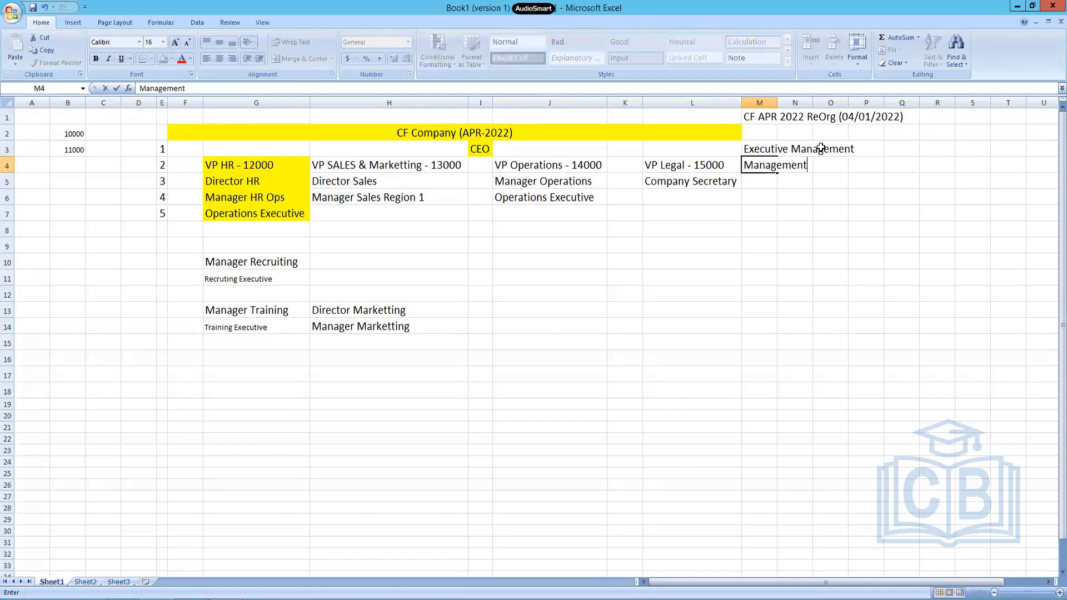
{"action": "key", "text": "Return"}
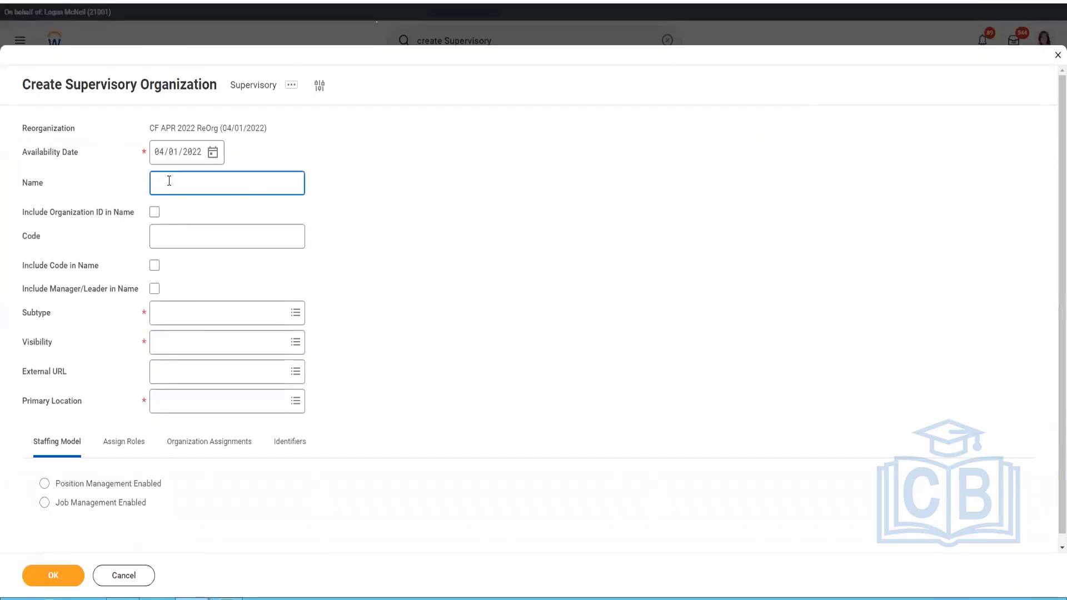
Switch to the Workday form, name the supervisory organization Executive Management and include the manager/leader in its name.
{"action": "type", "text": "Executive "}
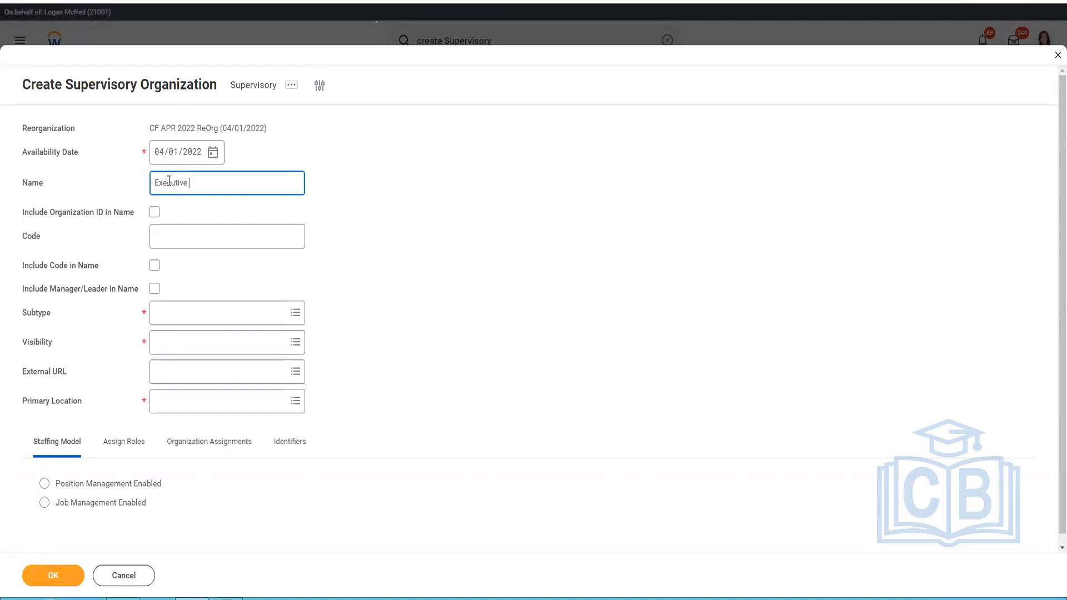
{"action": "type", "text": "Management"}
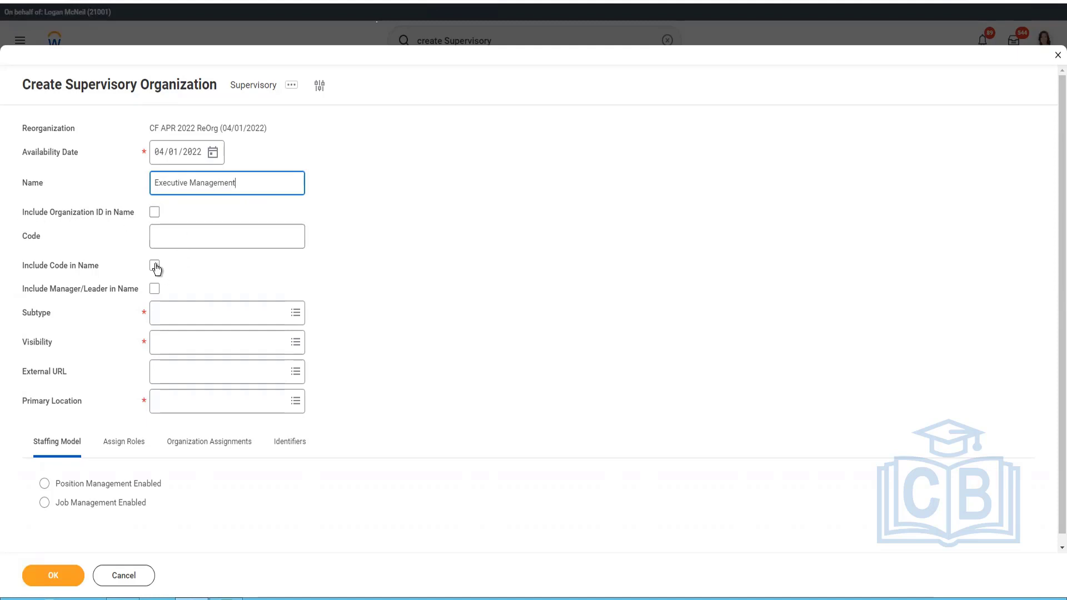
{"action": "left_click", "coordinate": [153, 290]}
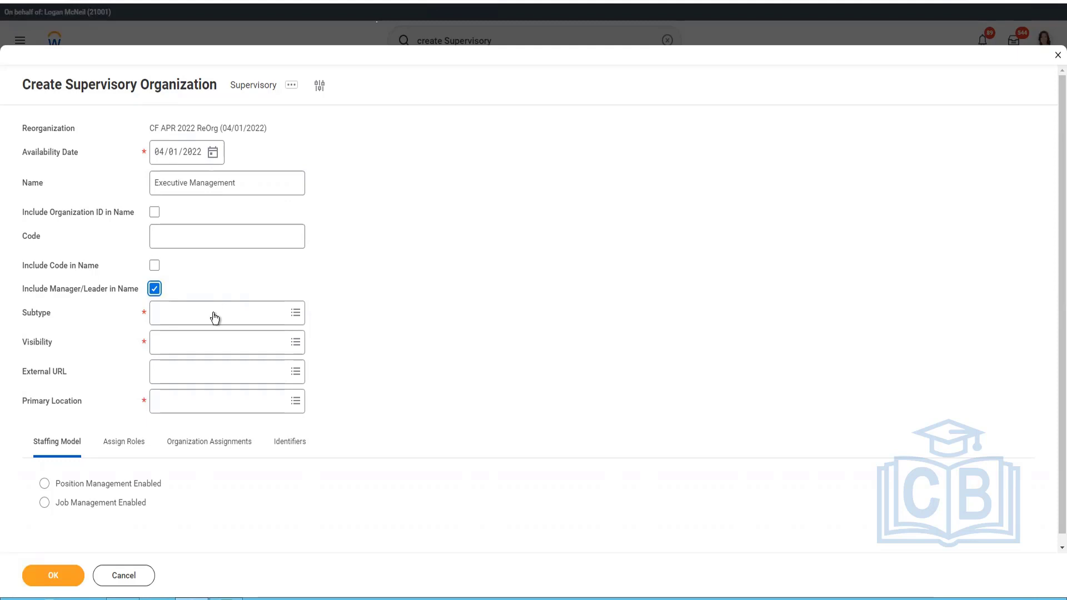
Set the organization's subtype to Department and its visibility to Everyone.
{"action": "key", "text": "Tab"}
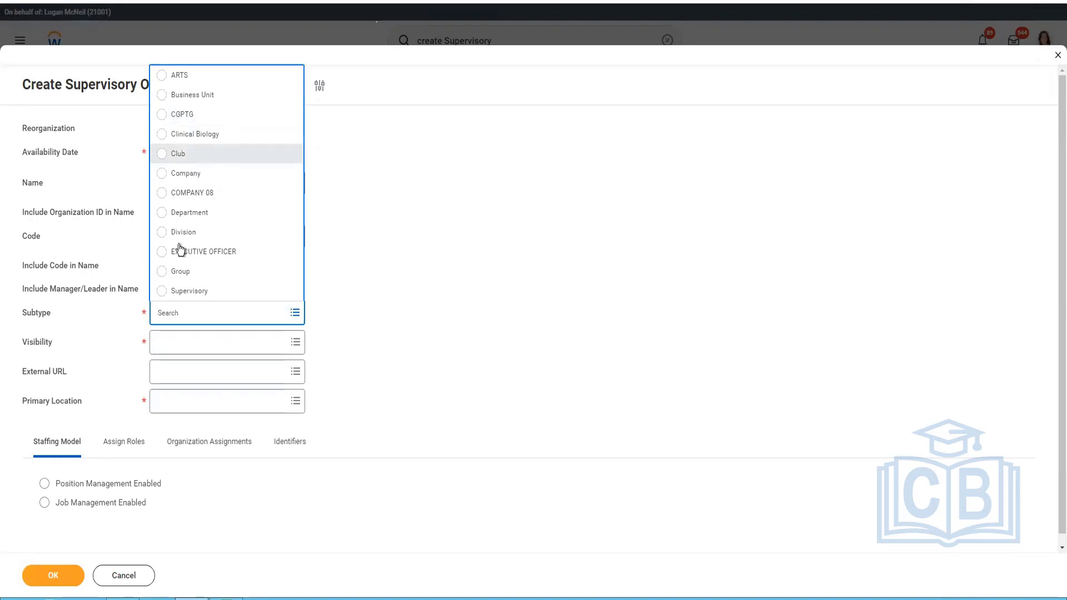
{"action": "left_click", "coordinate": [189, 212]}
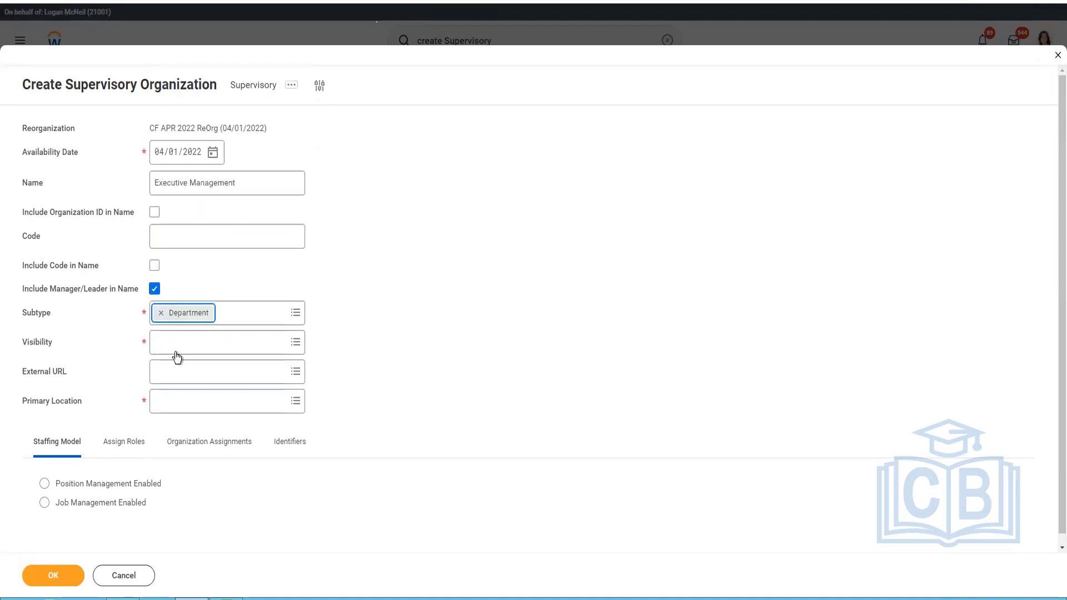
{"action": "left_click", "coordinate": [176, 349]}
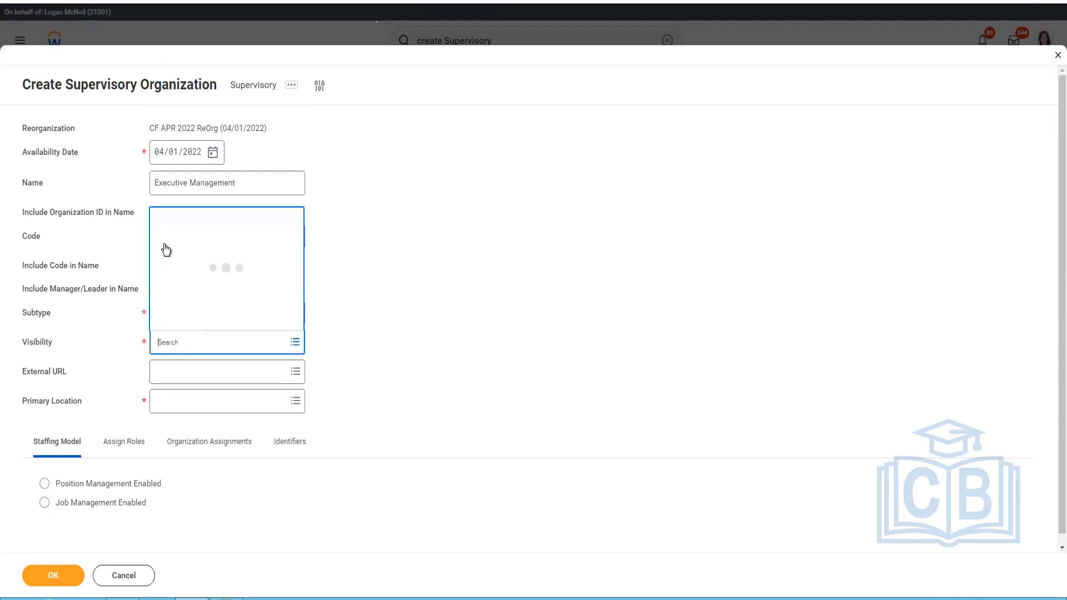
{"action": "left_click", "coordinate": [172, 261]}
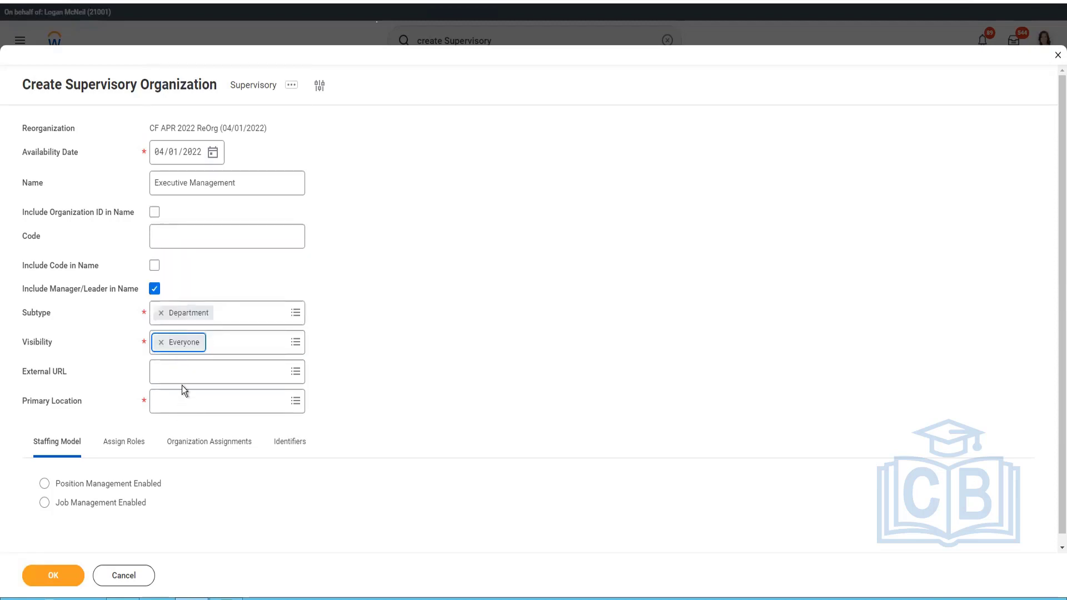
{"action": "left_click", "coordinate": [184, 378]}
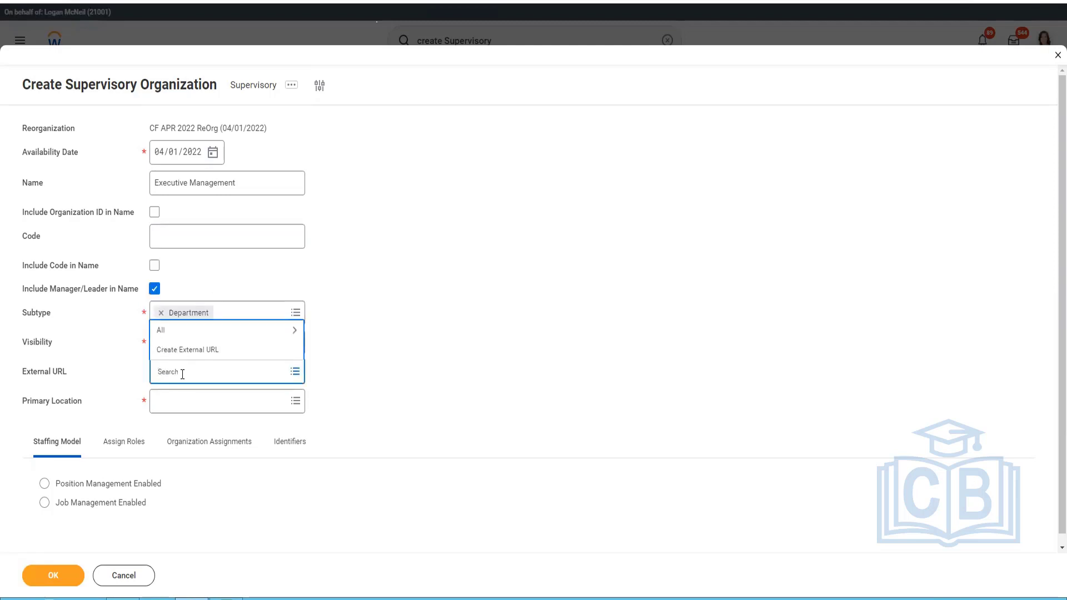
{"action": "type", "text": "cf"}
{"action": "key", "text": "Return"}
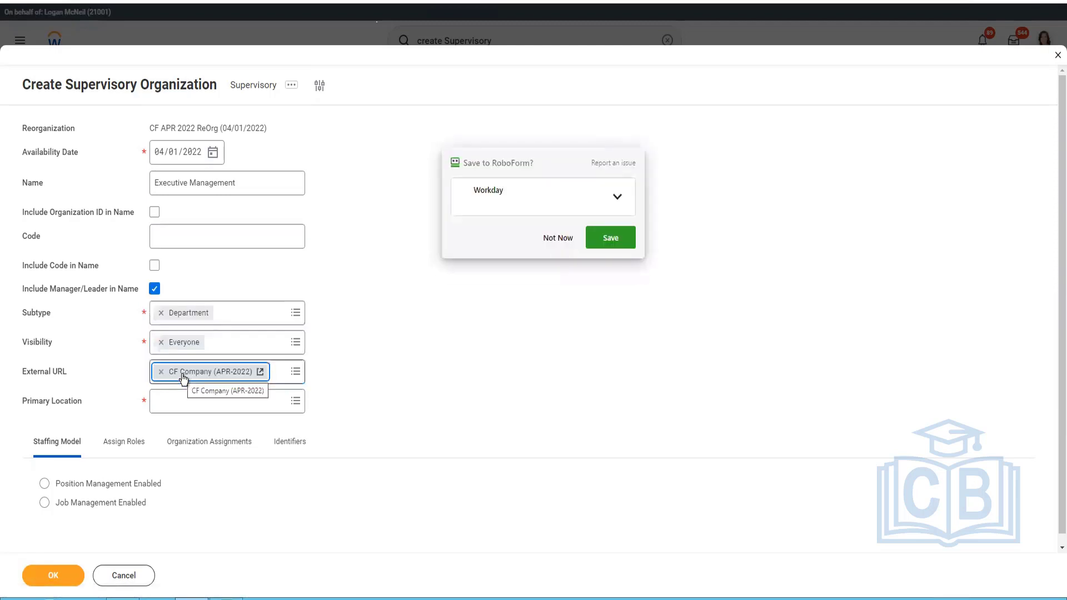
{"action": "left_click", "coordinate": [557, 232]}
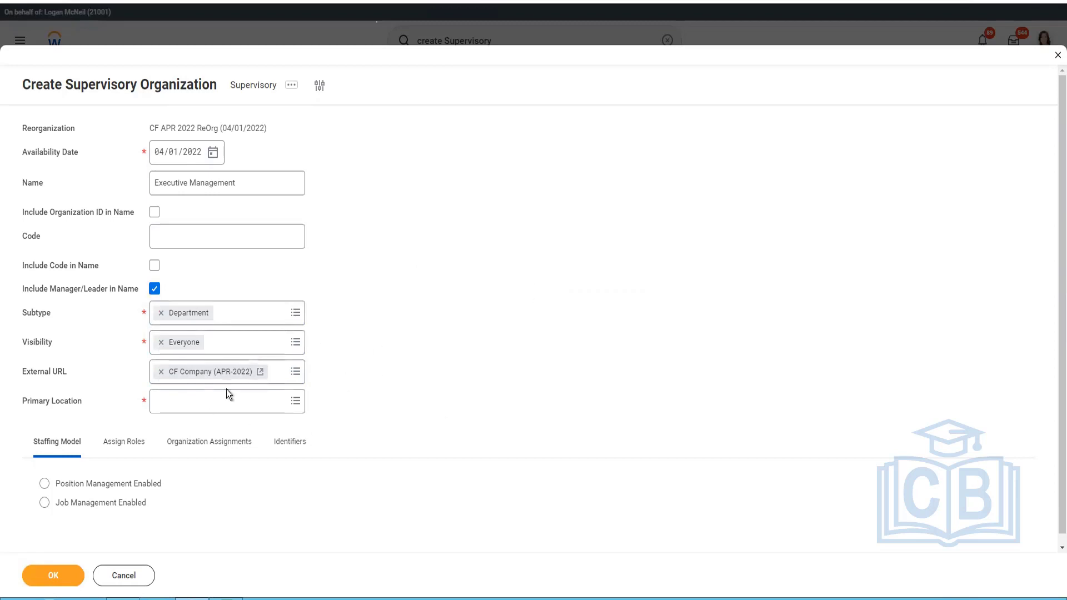
{"action": "left_click", "coordinate": [160, 372]}
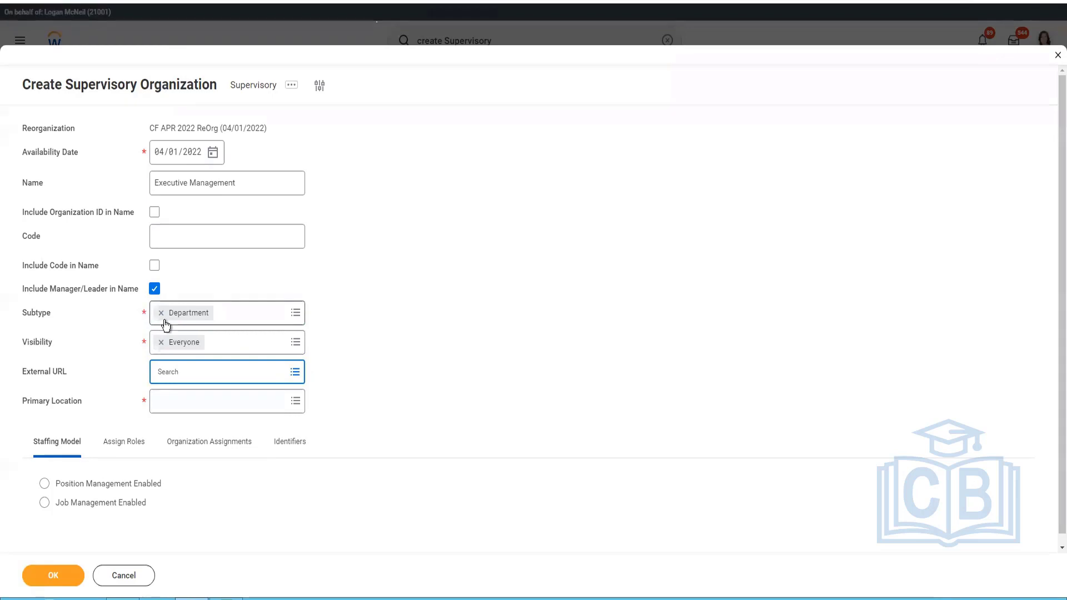
{"action": "mouse_move", "coordinate": [165, 324]}
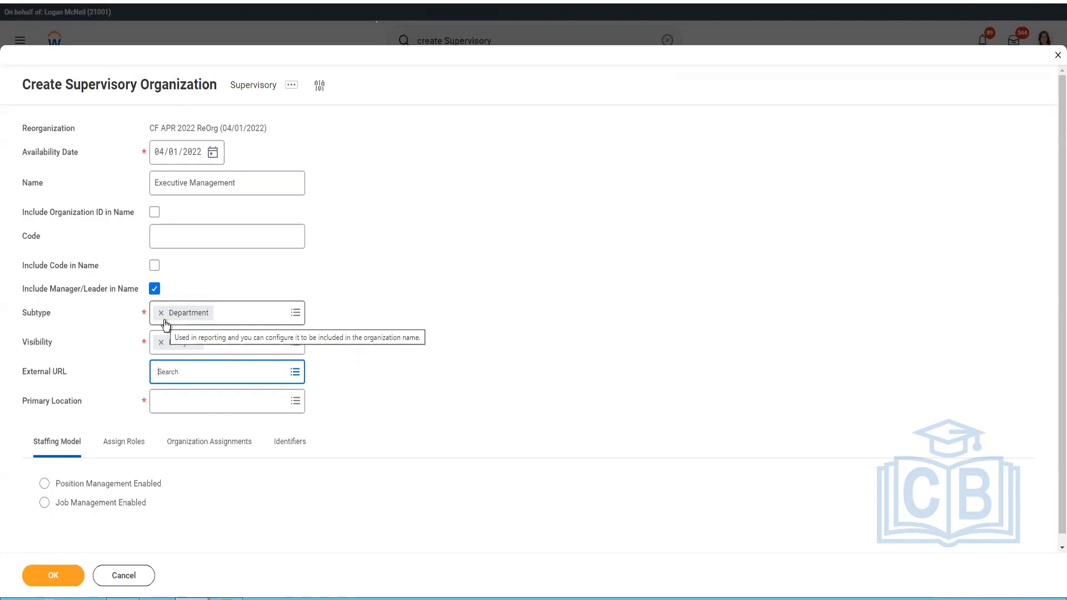
Open the Primary Location choices and duplicate the Workday browser tab for creating a location.
{"action": "left_click", "coordinate": [187, 408]}
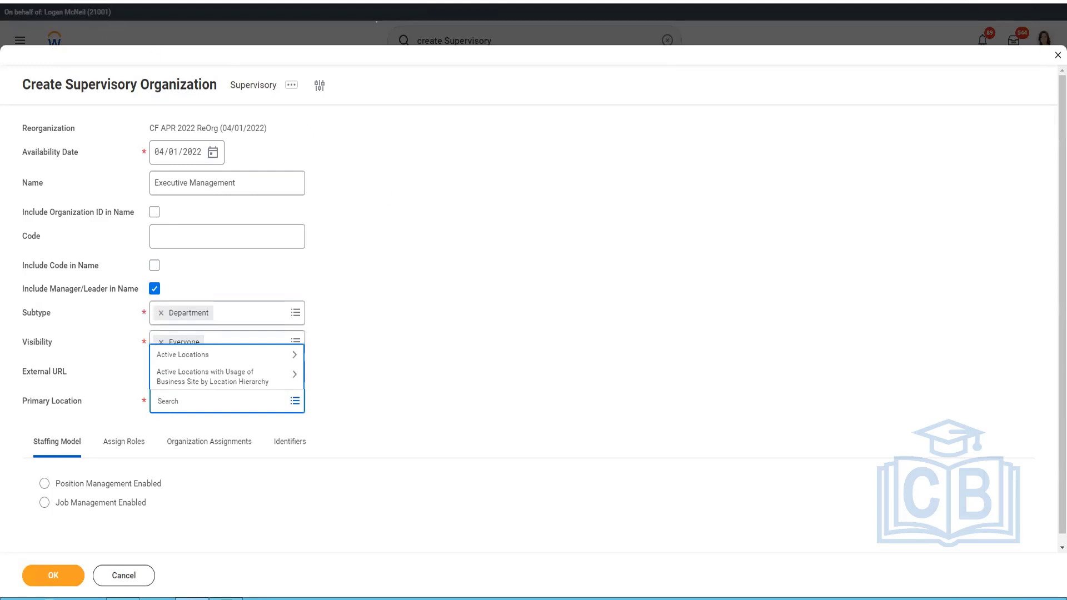
{"action": "right_click", "coordinate": [98, 1]}
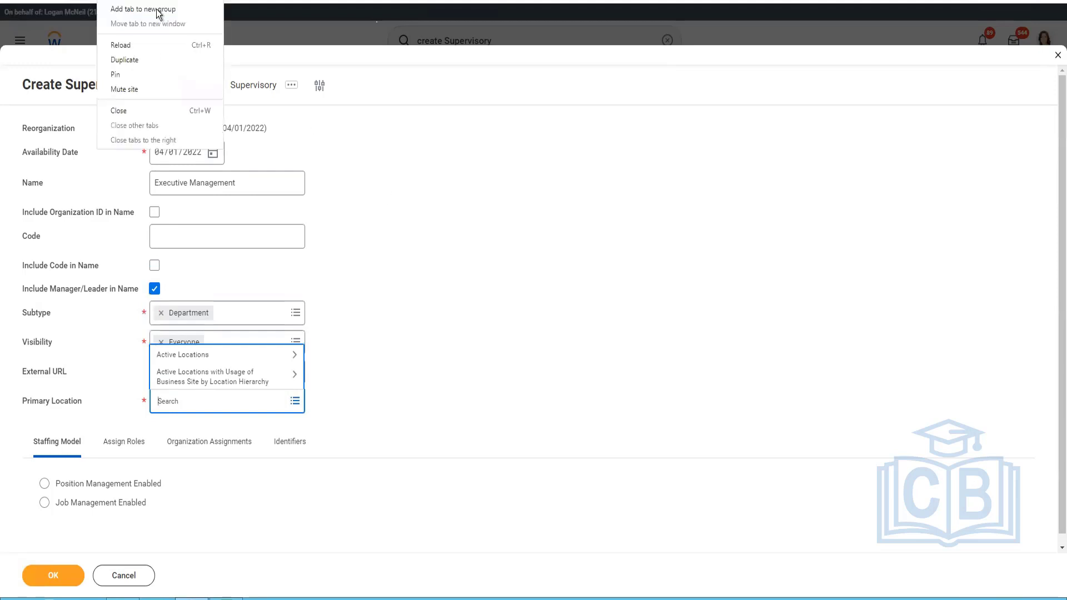
{"action": "left_click", "coordinate": [143, 63]}
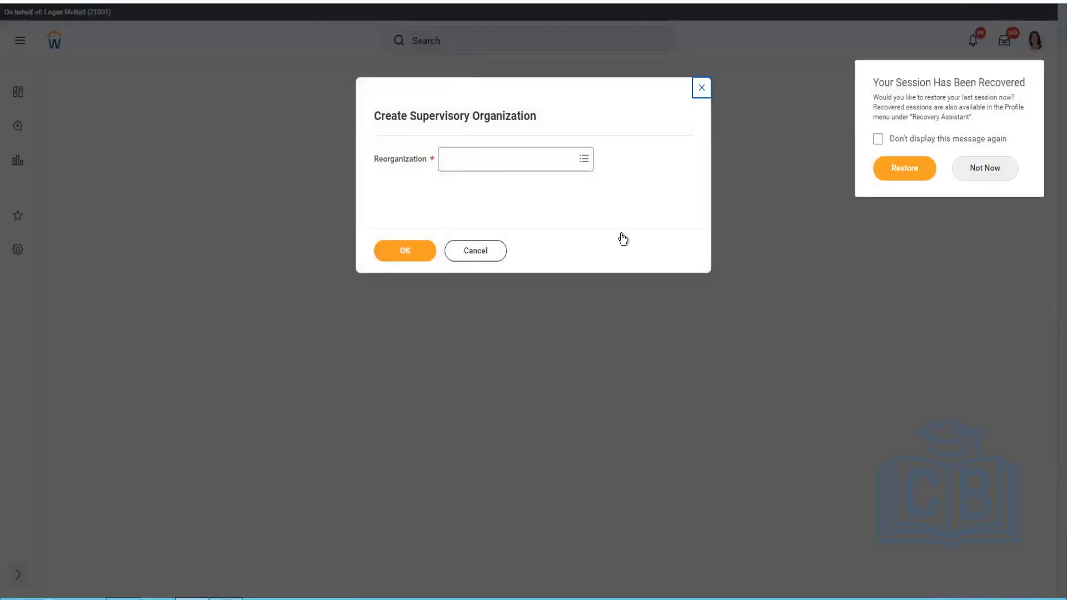
{"action": "left_click", "coordinate": [475, 250]}
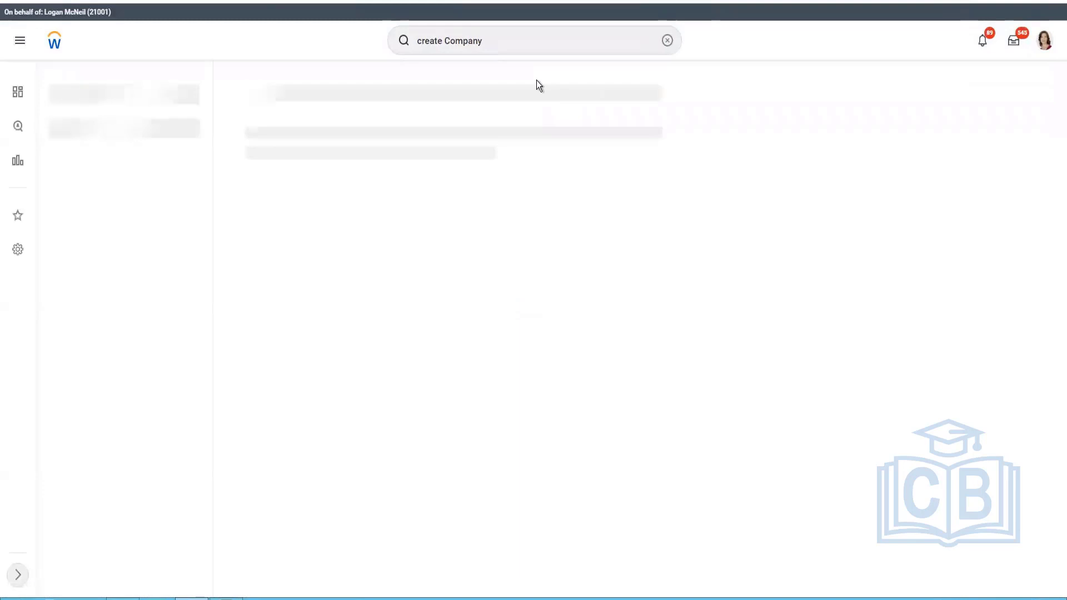
Search the duplicated tab for create Location and open the Create Location task.
{"action": "double_click", "coordinate": [458, 44]}
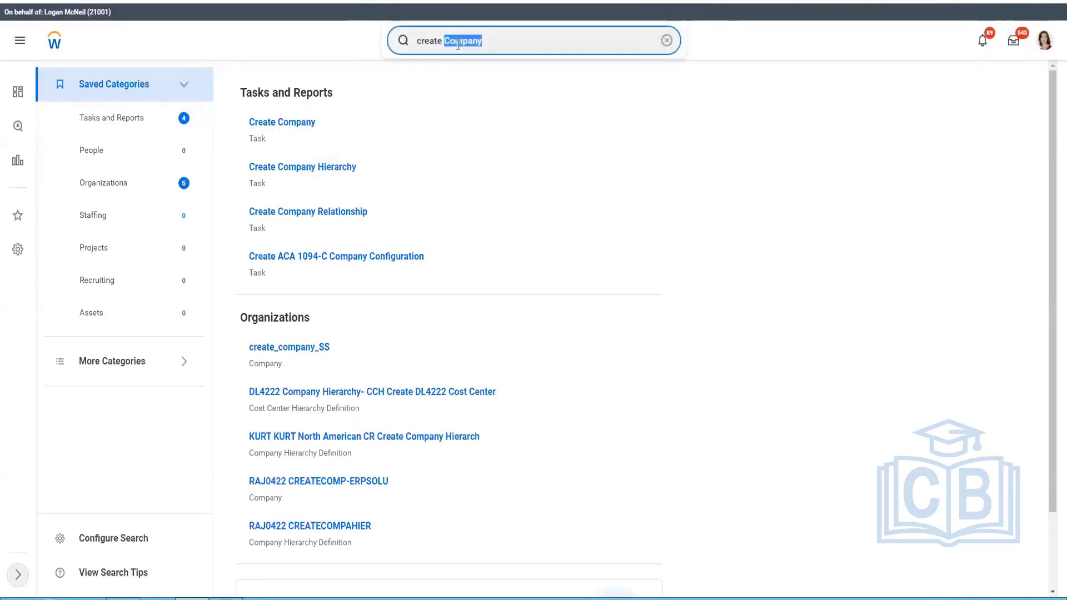
{"action": "type", "text": "Location"}
{"action": "key", "text": "Return"}
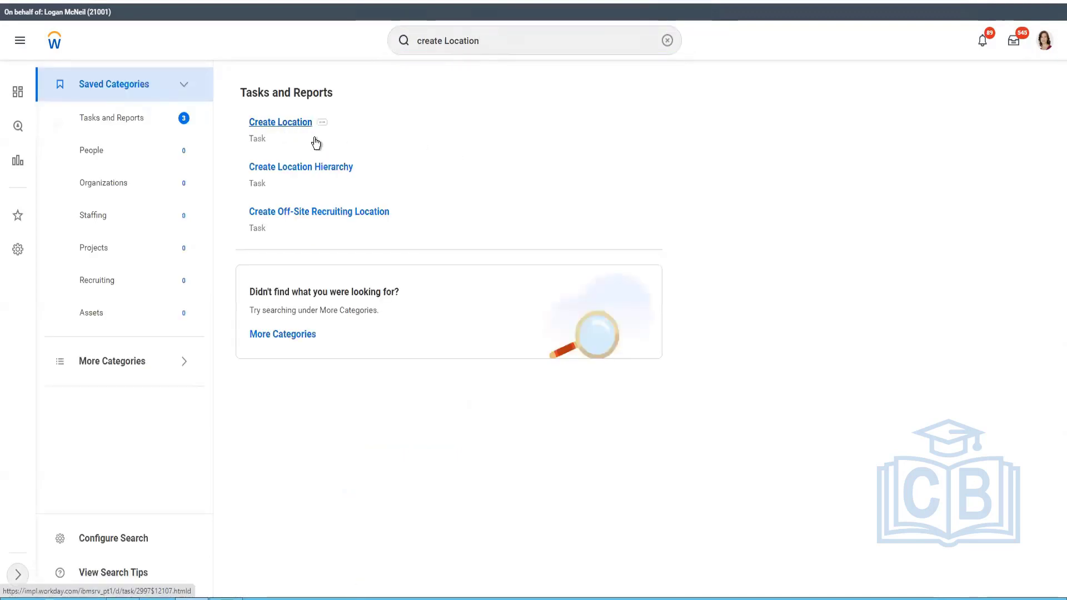
{"action": "left_click", "coordinate": [314, 138]}
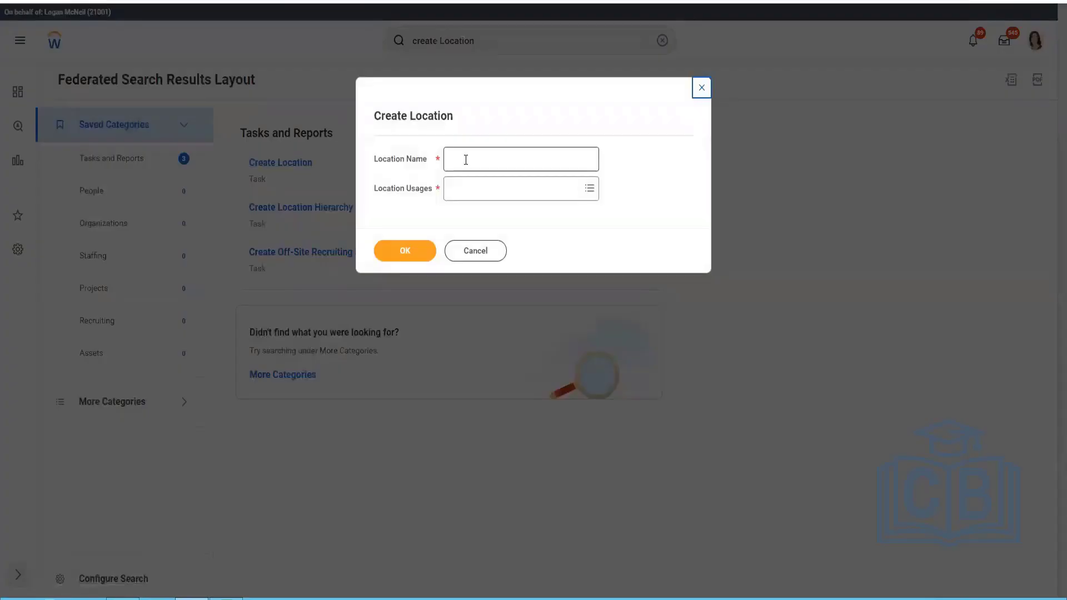
Name the new location CF Hawaii.
{"action": "left_click", "coordinate": [467, 159]}
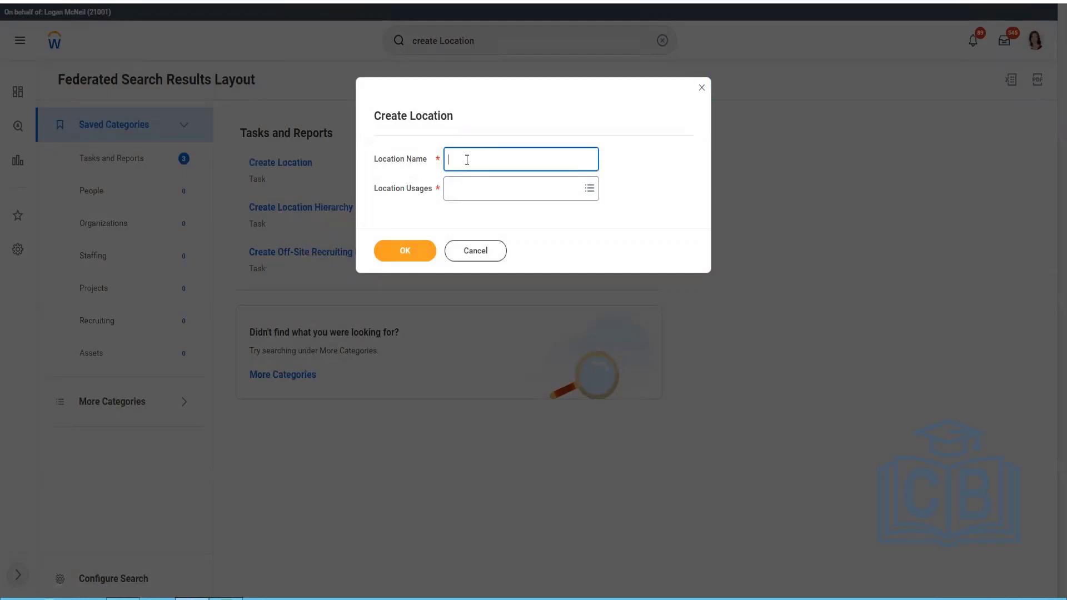
{"action": "type", "text": "CF Hawa"}
{"action": "type", "text": "ii"}
{"action": "key", "text": "Tab"}
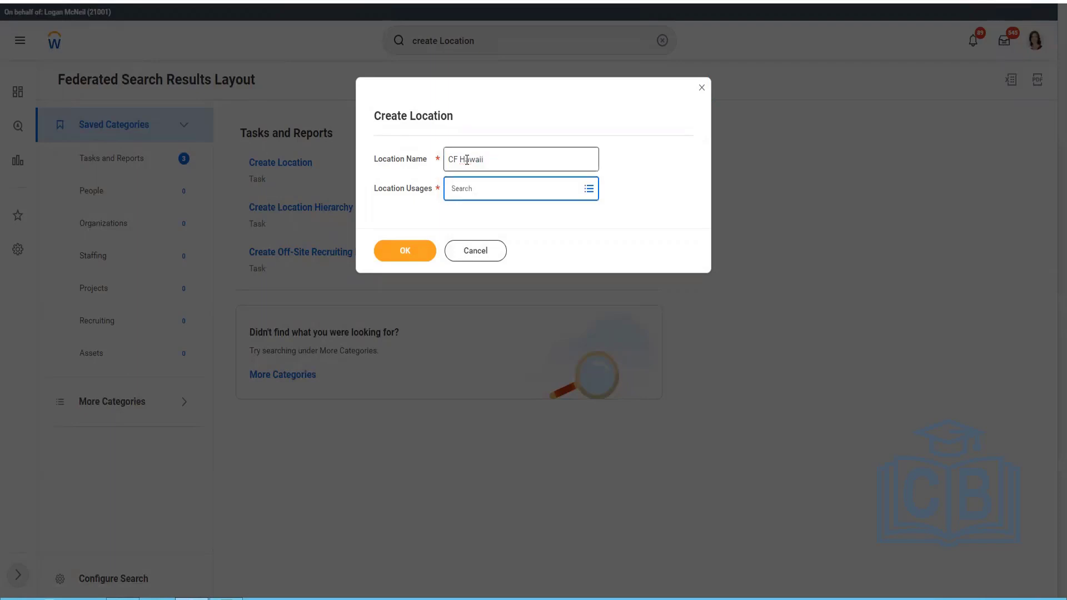
Choose Business Site and Ship-To as the location usages, dropping the Job Posting usage picked along the way.
{"action": "key", "text": "Return"}
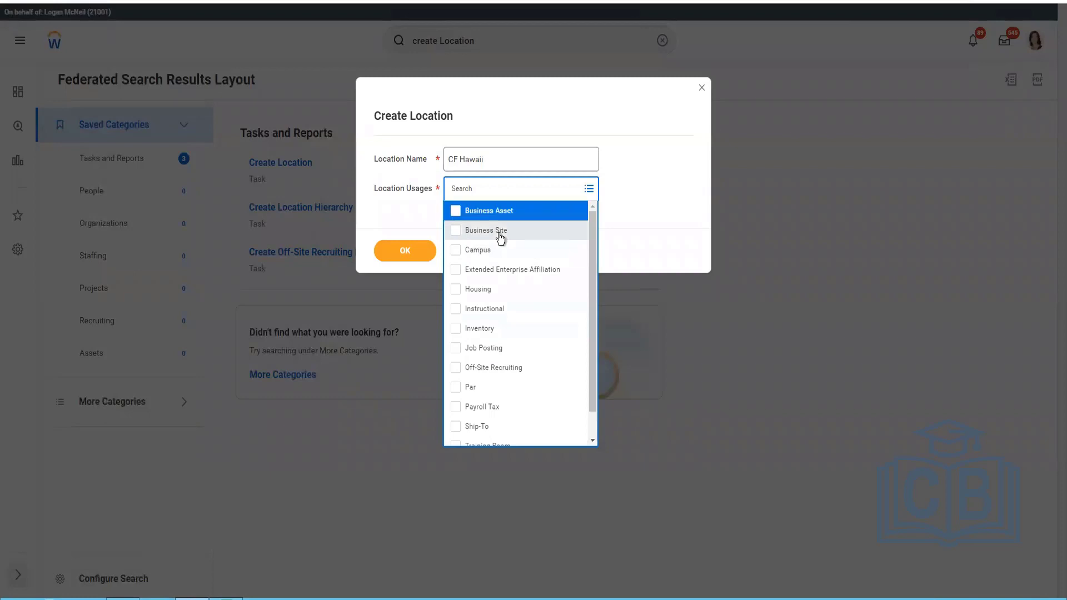
{"action": "left_click", "coordinate": [498, 234]}
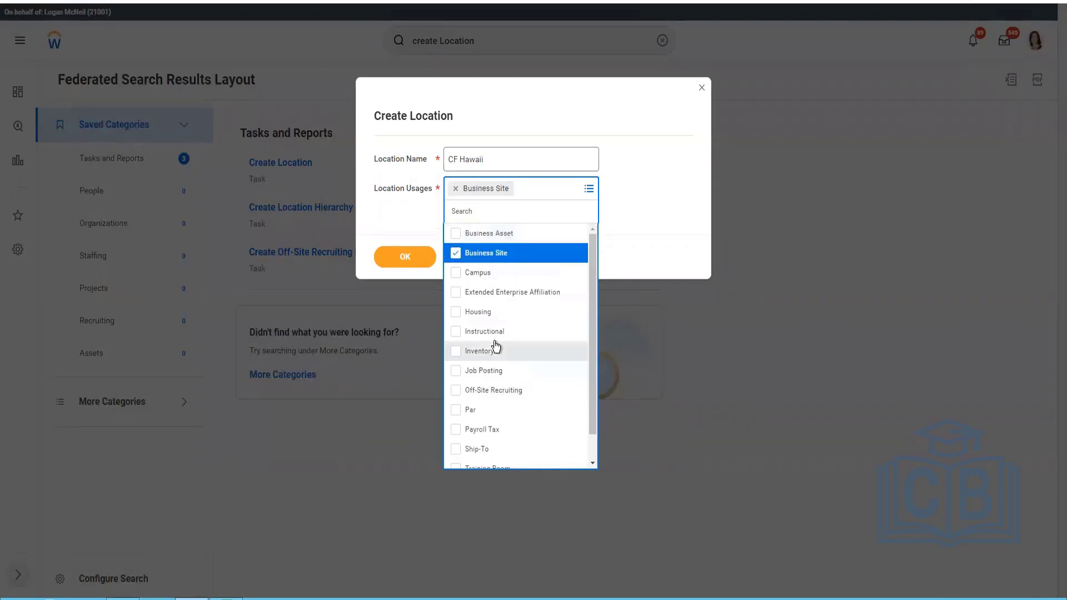
{"action": "scroll", "coordinate": [496, 346], "scroll_direction": "down", "scroll_amount": 1}
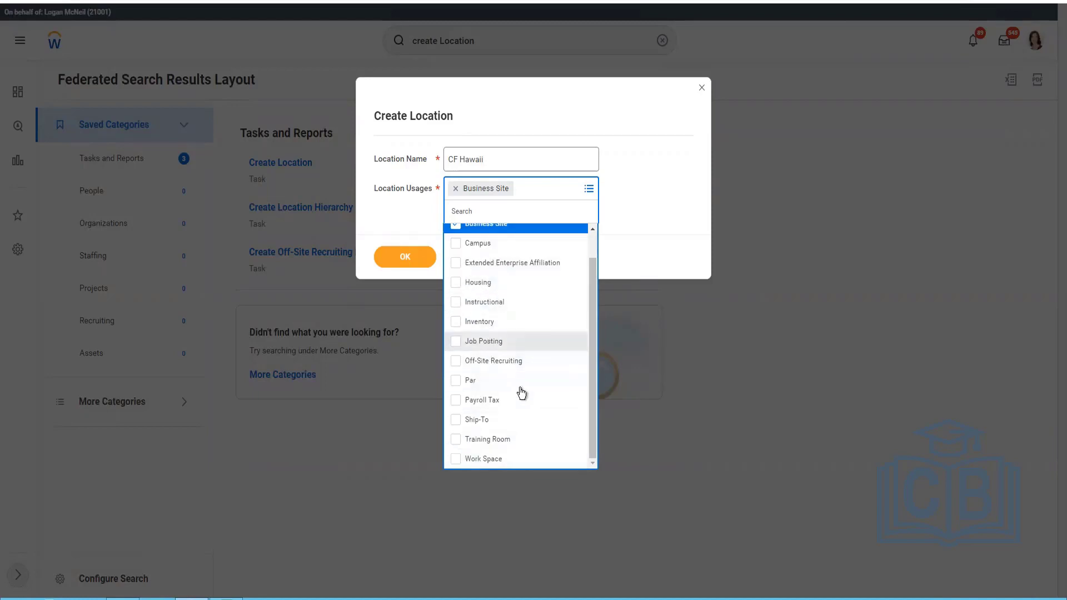
{"action": "left_click", "coordinate": [489, 340]}
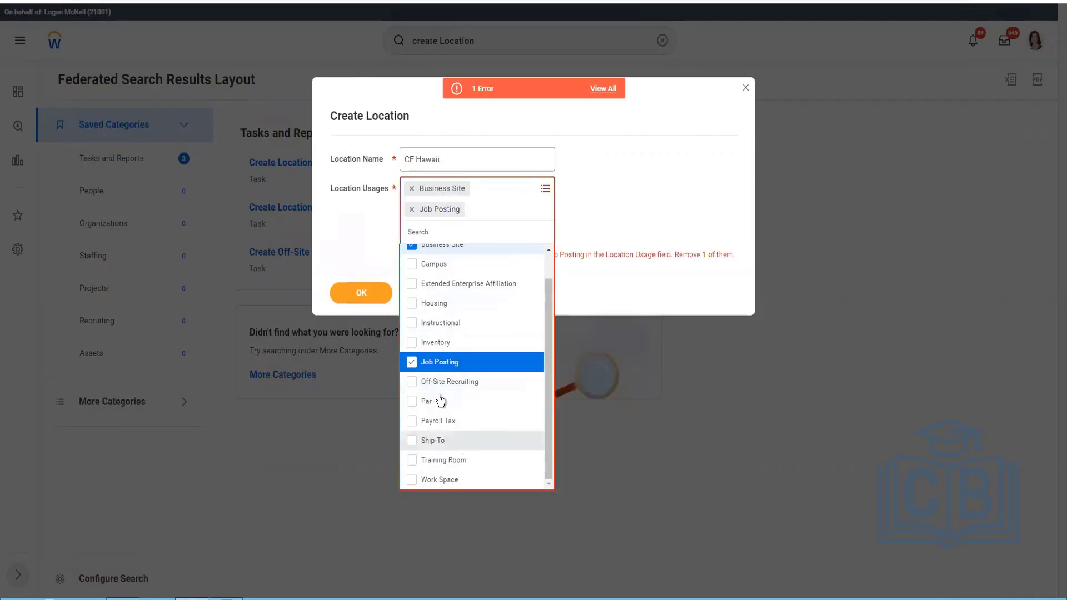
{"action": "left_click", "coordinate": [433, 440]}
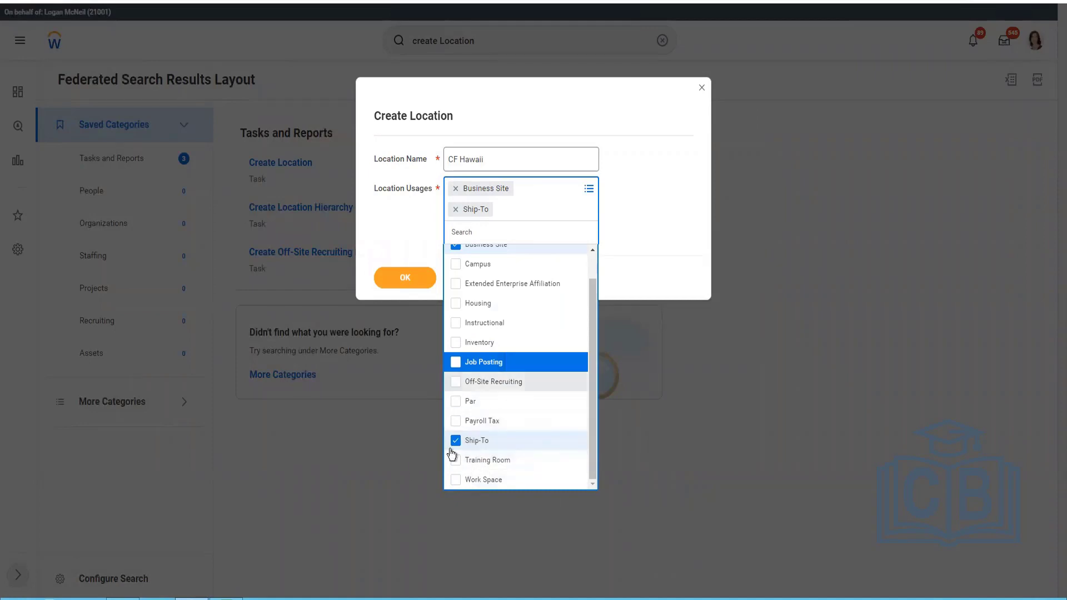
{"action": "scroll", "coordinate": [595, 380], "scroll_direction": "up", "scroll_amount": 1}
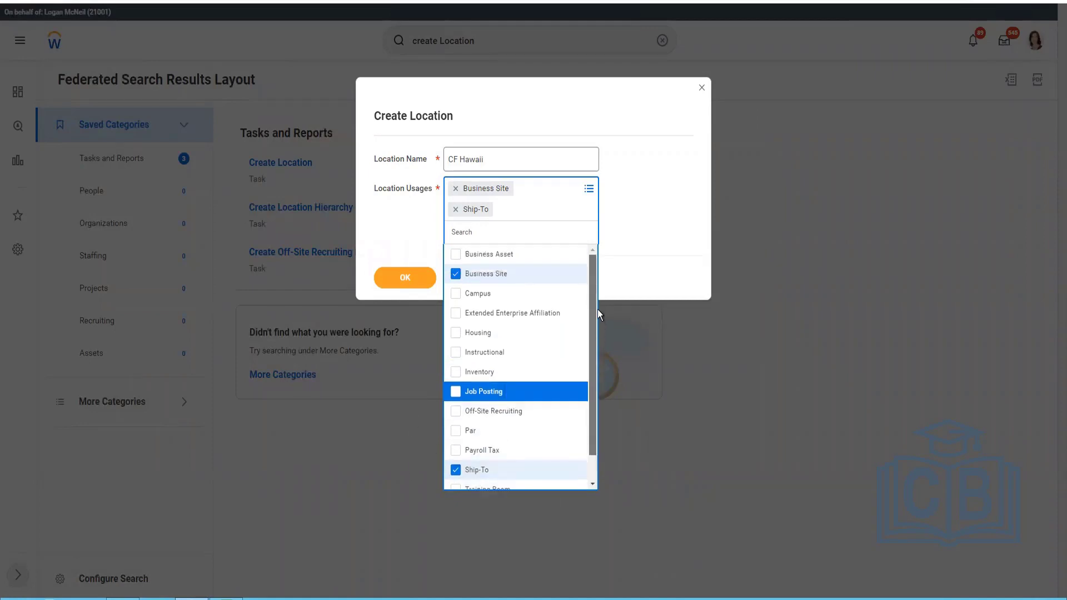
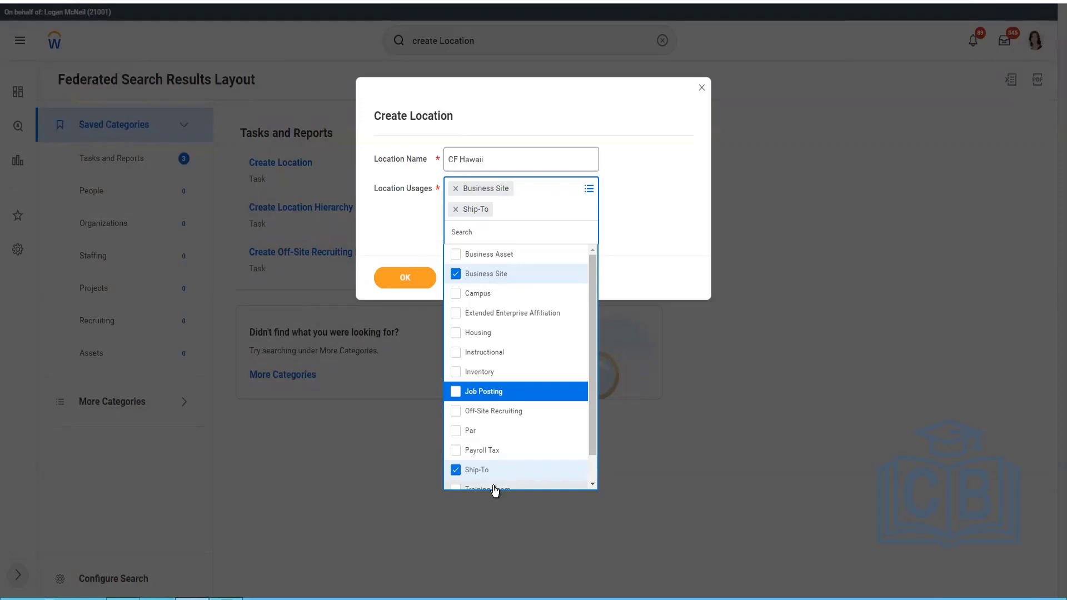
Confirm the CF Hawaii name and usages, and set the location type to Headquarters.
{"action": "left_click", "coordinate": [708, 269]}
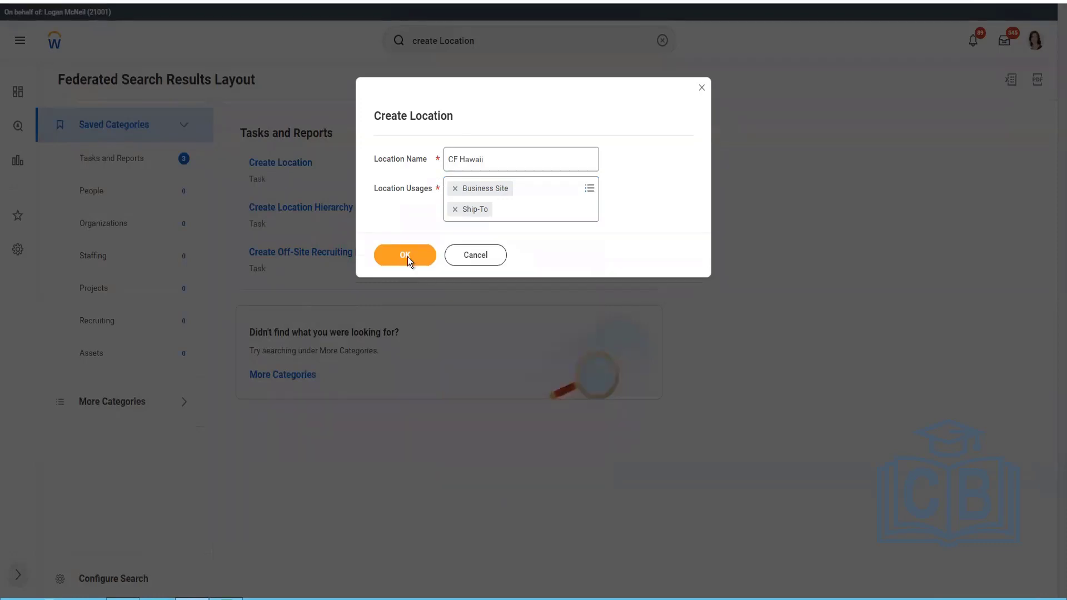
{"action": "left_click", "coordinate": [407, 257]}
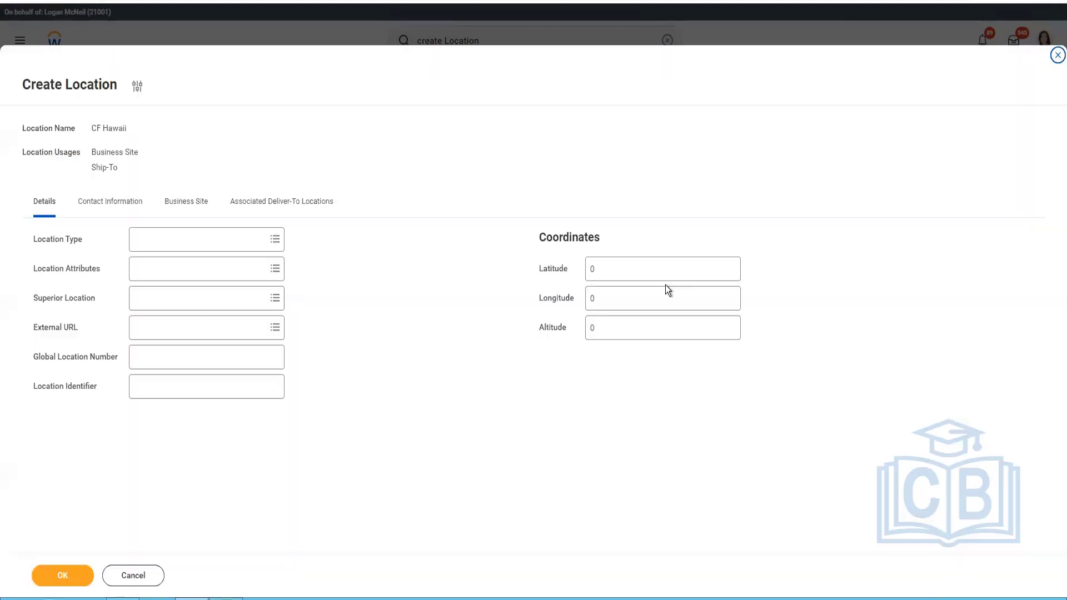
{"action": "left_click", "coordinate": [197, 244]}
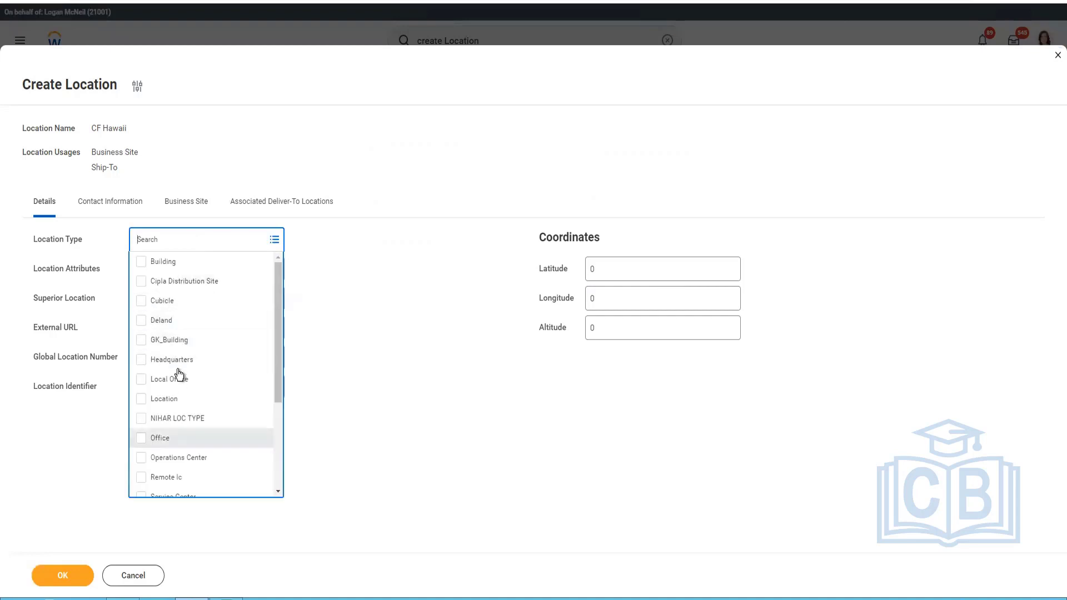
{"action": "left_click", "coordinate": [177, 361]}
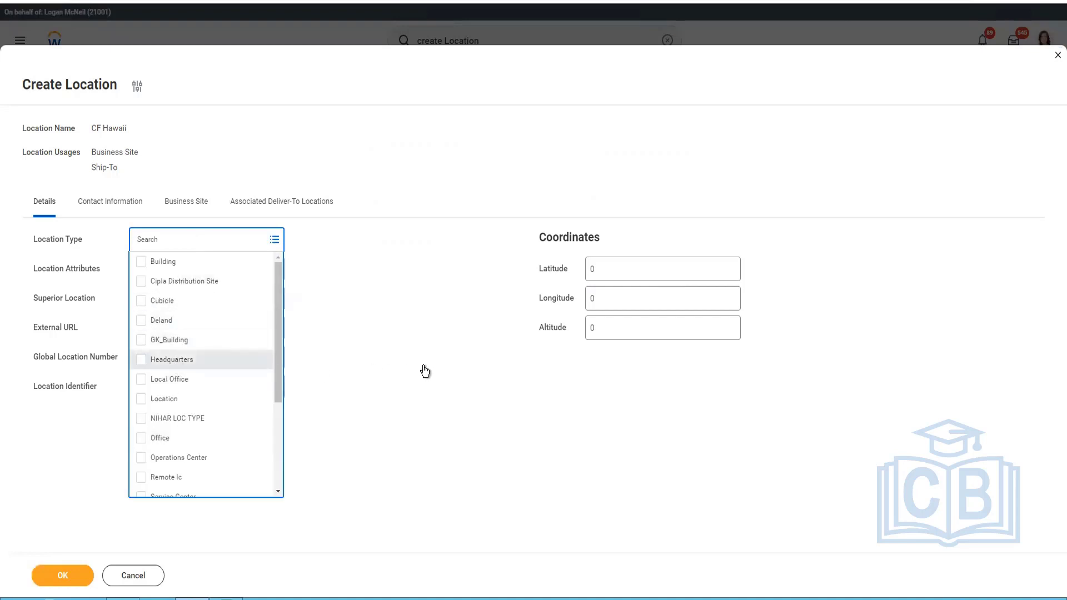
{"action": "left_click", "coordinate": [402, 321]}
Check the Location Attributes choices and set the location's external URL to CF Company (APR-2022).
{"action": "left_click", "coordinate": [245, 273]}
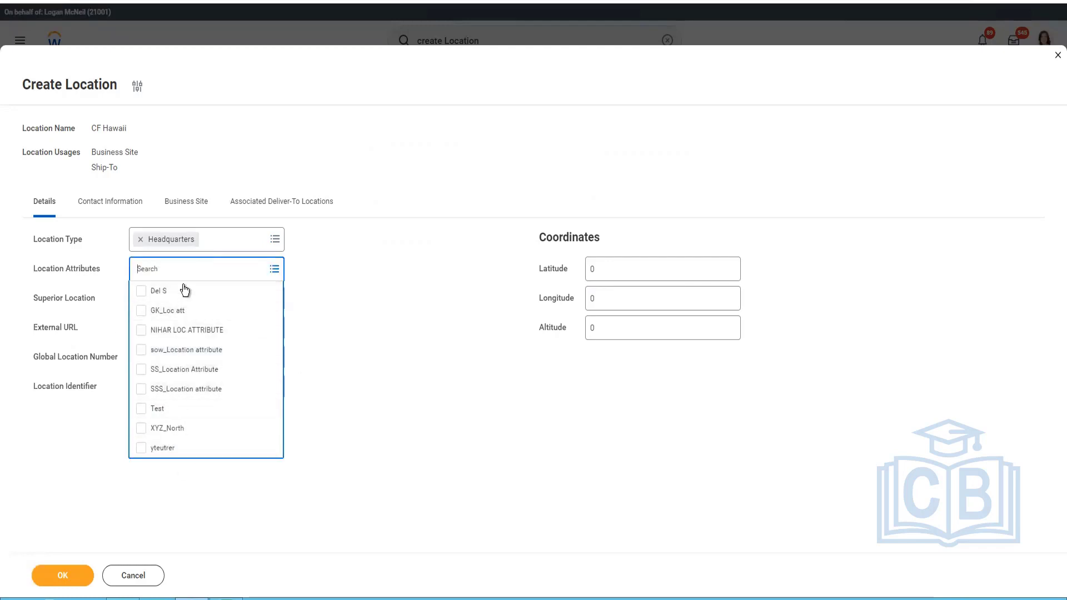
{"action": "left_click", "coordinate": [295, 335]}
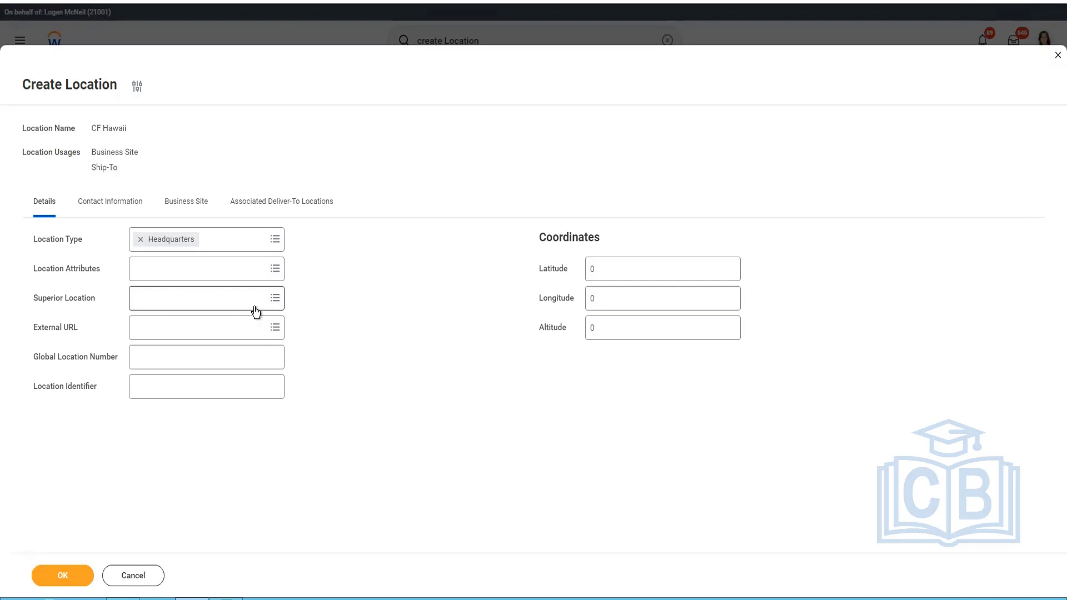
{"action": "left_click", "coordinate": [245, 329]}
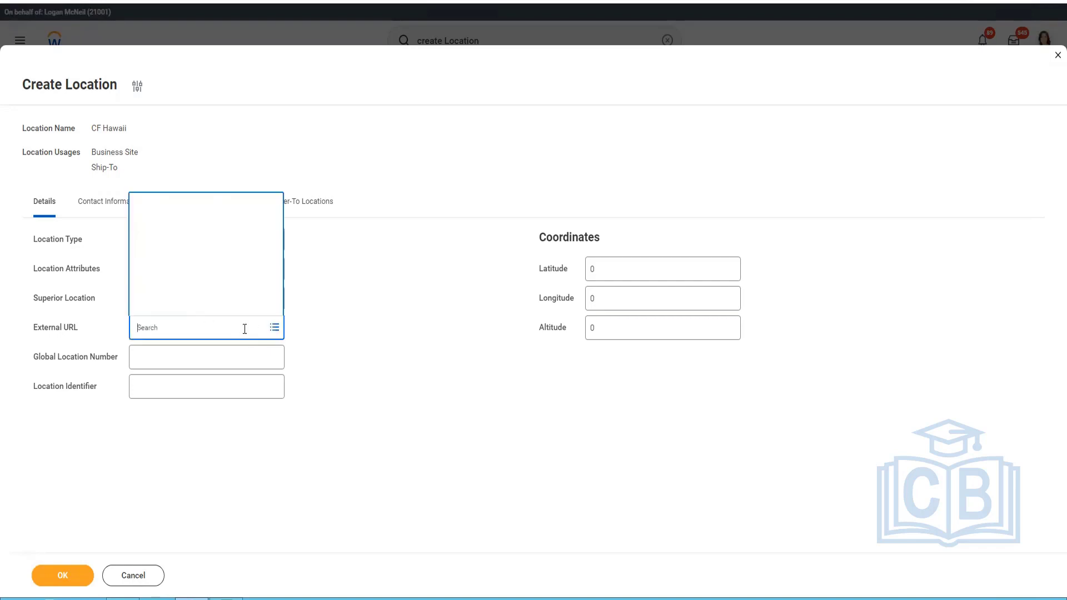
{"action": "type", "text": "CF"}
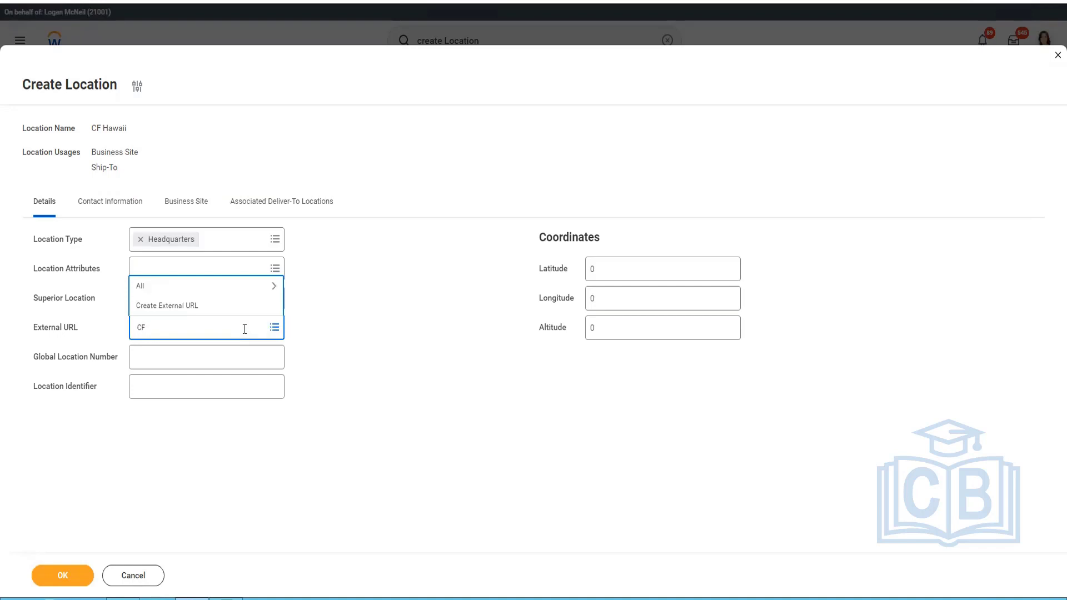
{"action": "key", "text": "Return"}
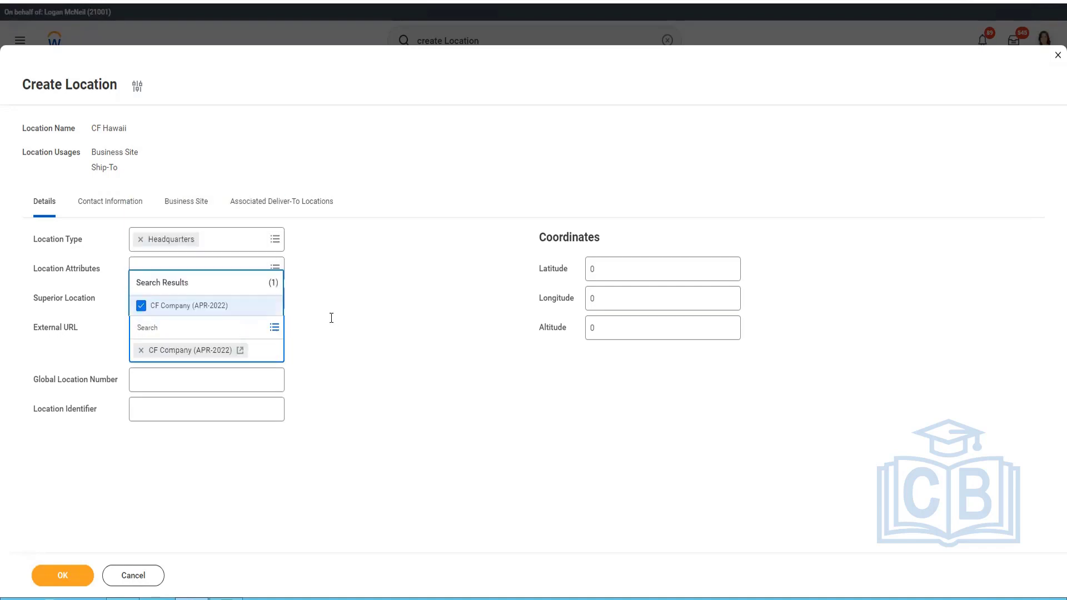
{"action": "left_click", "coordinate": [372, 394]}
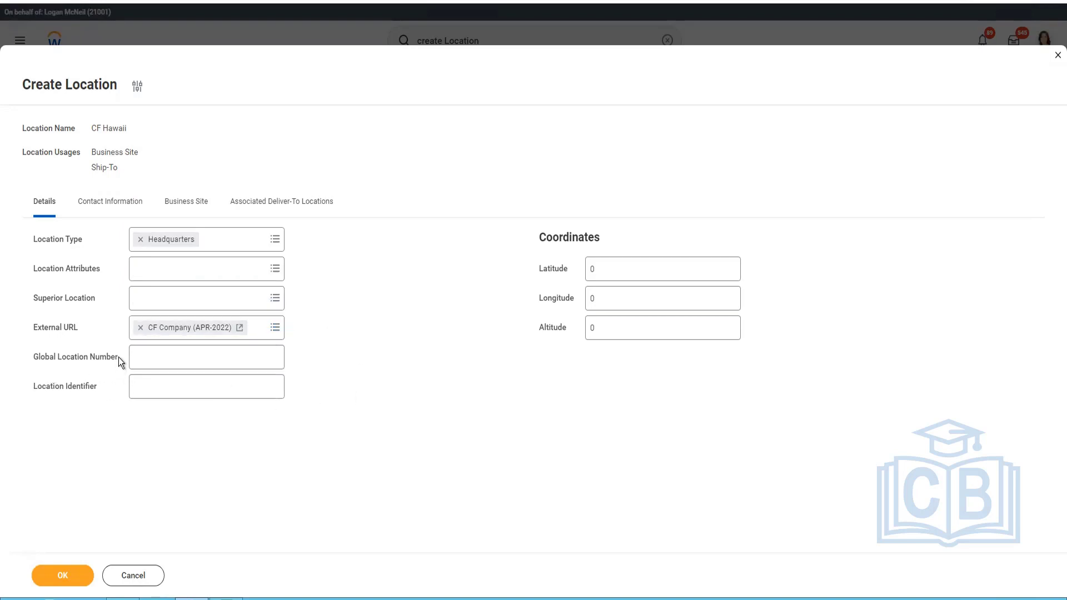
Enter HQ as the location identifier.
{"action": "left_click_drag", "start_coordinate": [118, 358], "coordinate": [68, 361]}
{"action": "left_click", "coordinate": [176, 358]}
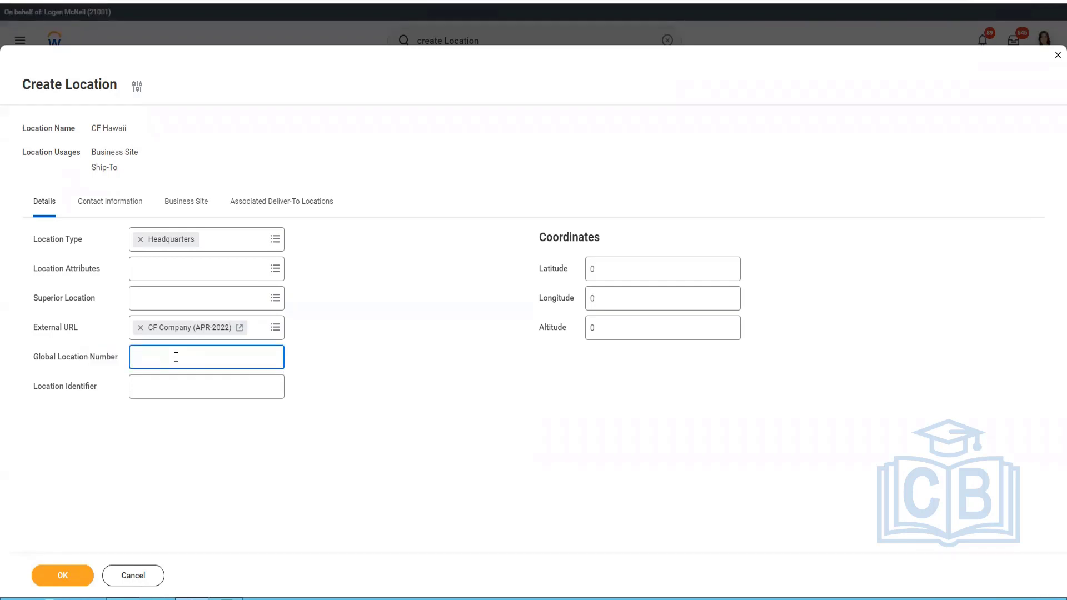
{"action": "left_click", "coordinate": [177, 389]}
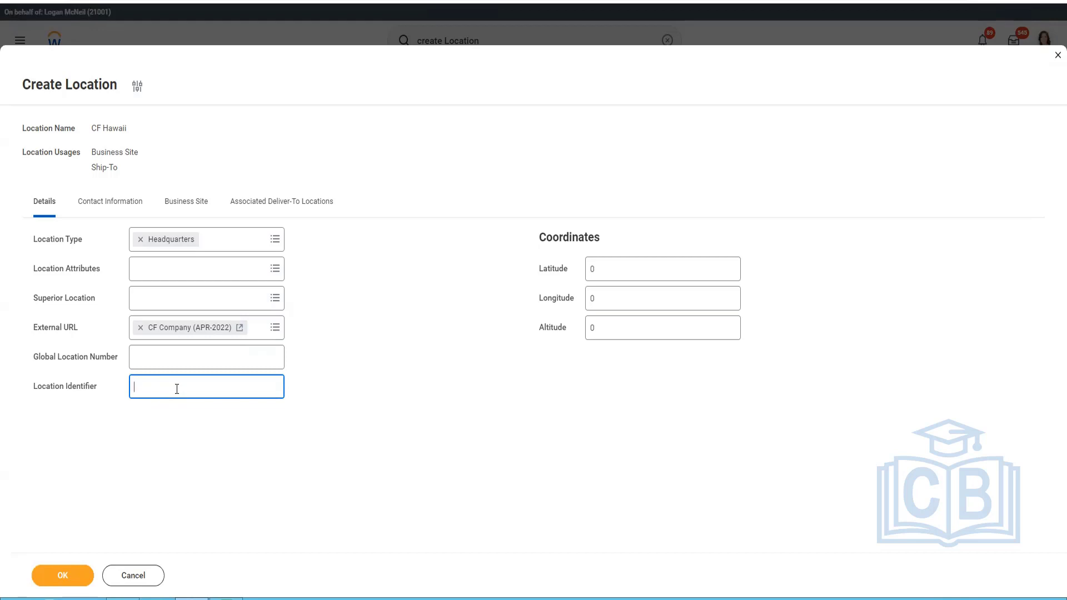
{"action": "type", "text": "HQ"}
{"action": "left_click", "coordinate": [620, 278]}
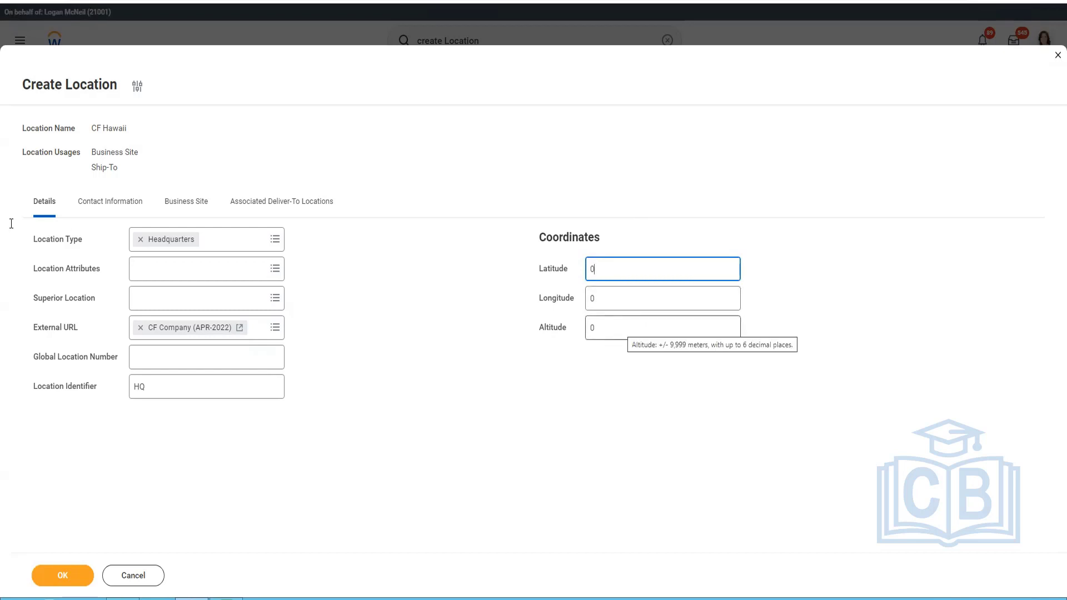
Add a phone entry to the location's contact information and enter the business phone number.
{"action": "left_click", "coordinate": [97, 210]}
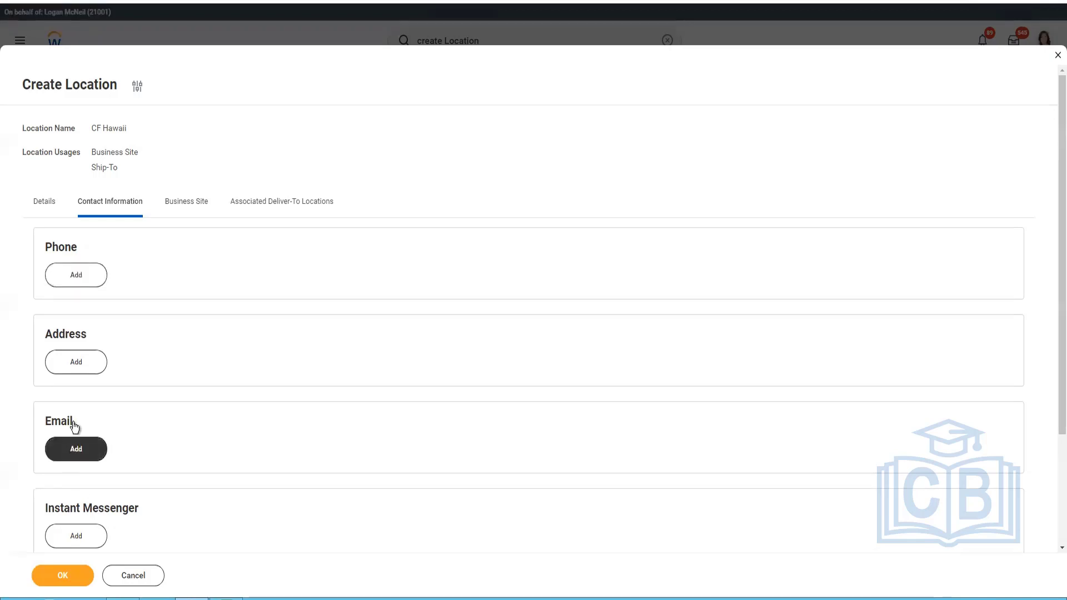
{"action": "left_click", "coordinate": [82, 283]}
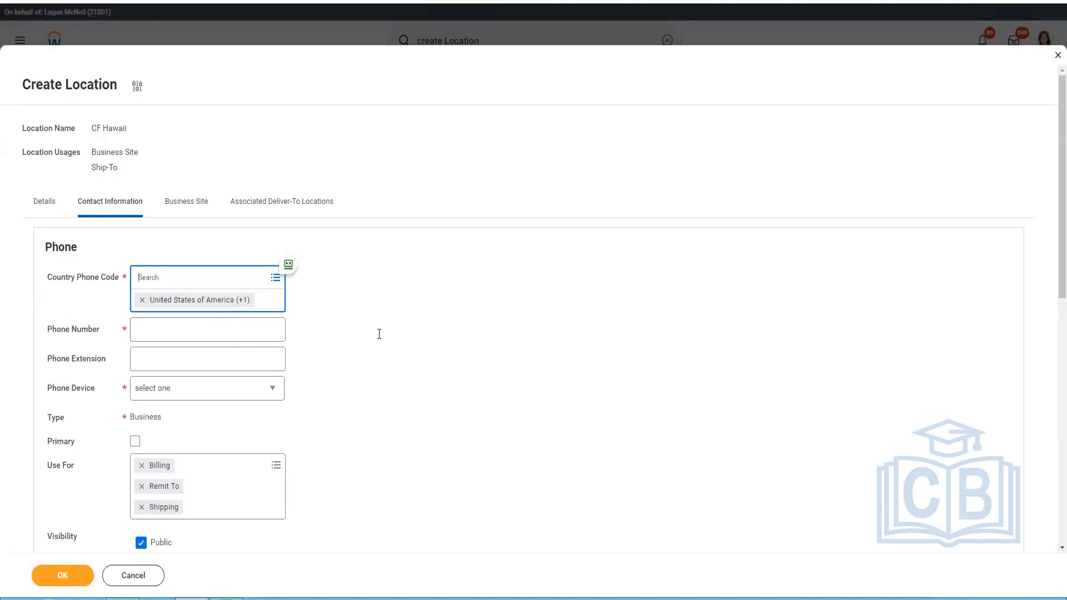
{"action": "left_click", "coordinate": [201, 293]}
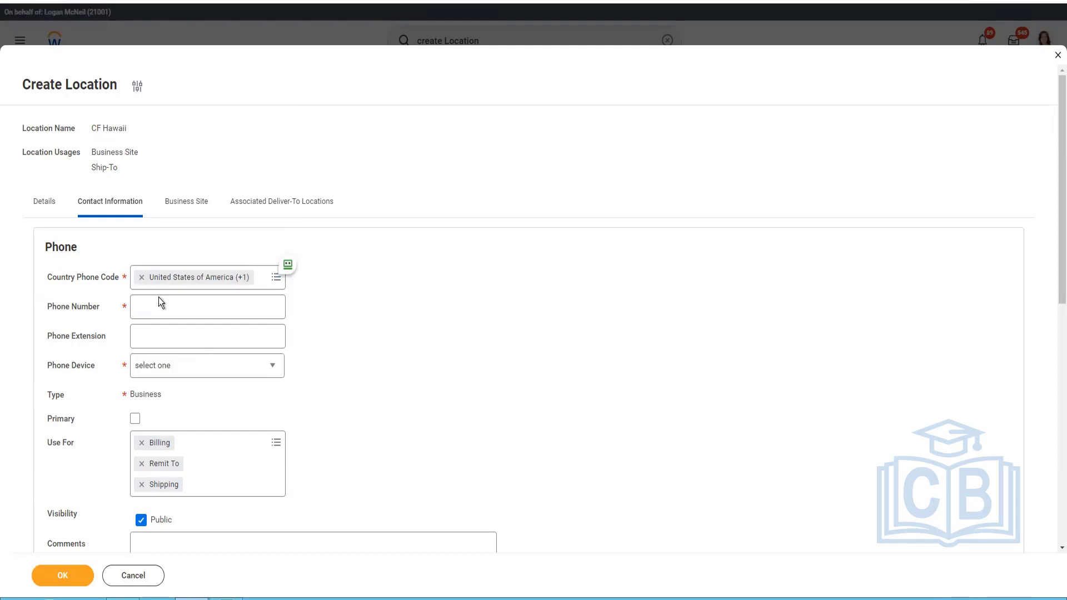
{"action": "left_click", "coordinate": [262, 310]}
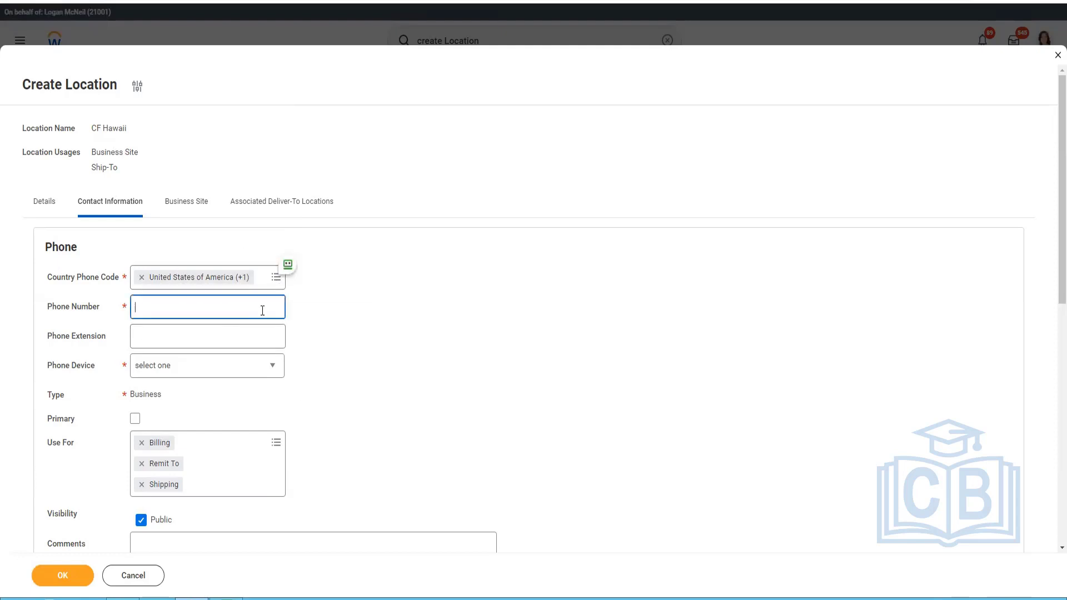
Set the phone device to Telephone, mark the number as primary, and check its Use For choices.
{"action": "left_click", "coordinate": [215, 372]}
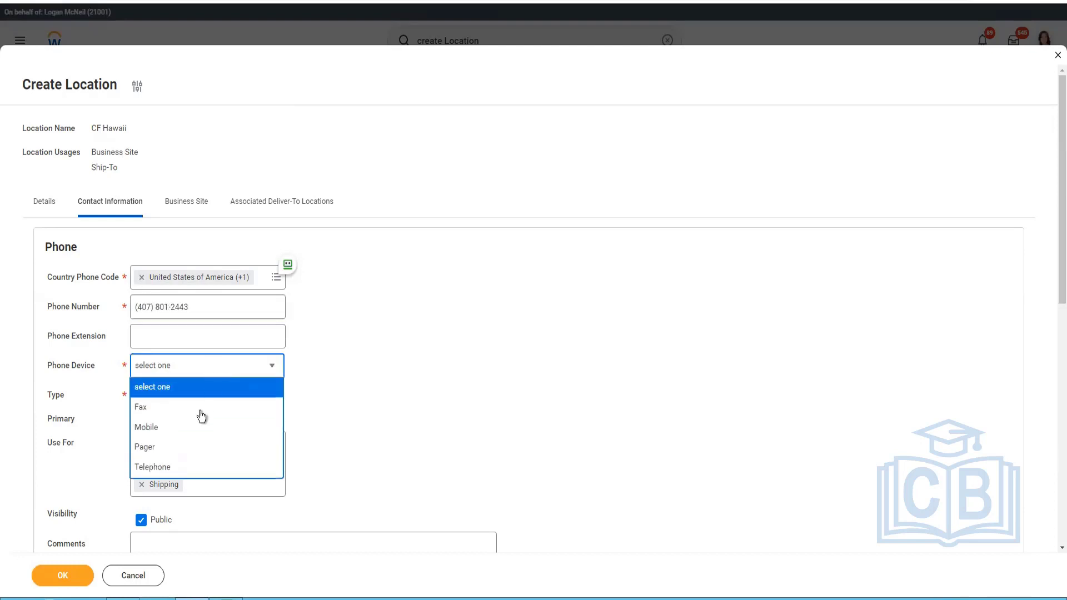
{"action": "left_click", "coordinate": [153, 467]}
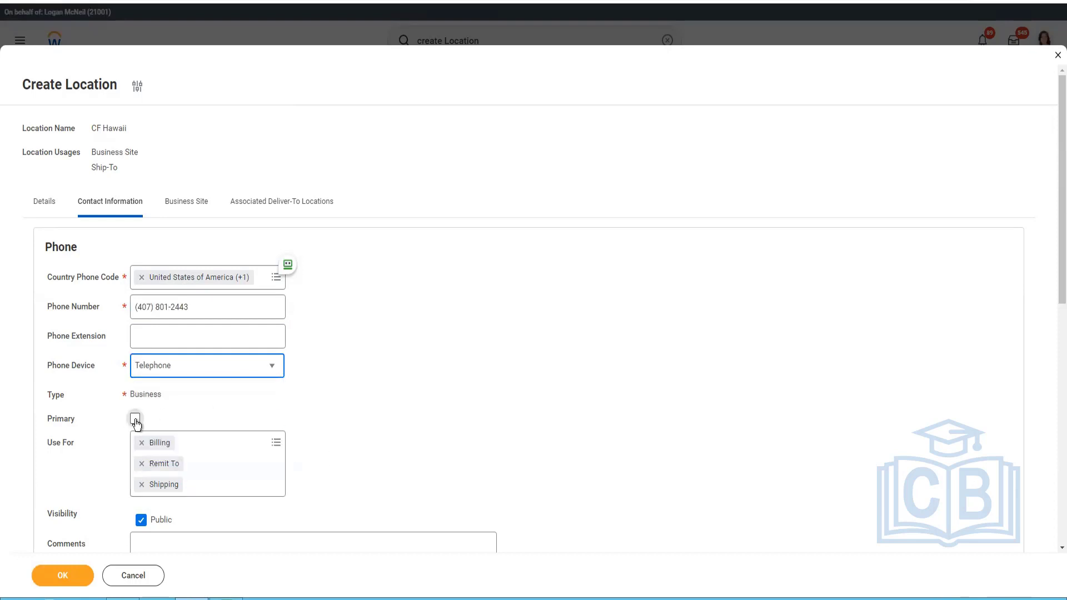
{"action": "left_click", "coordinate": [135, 418]}
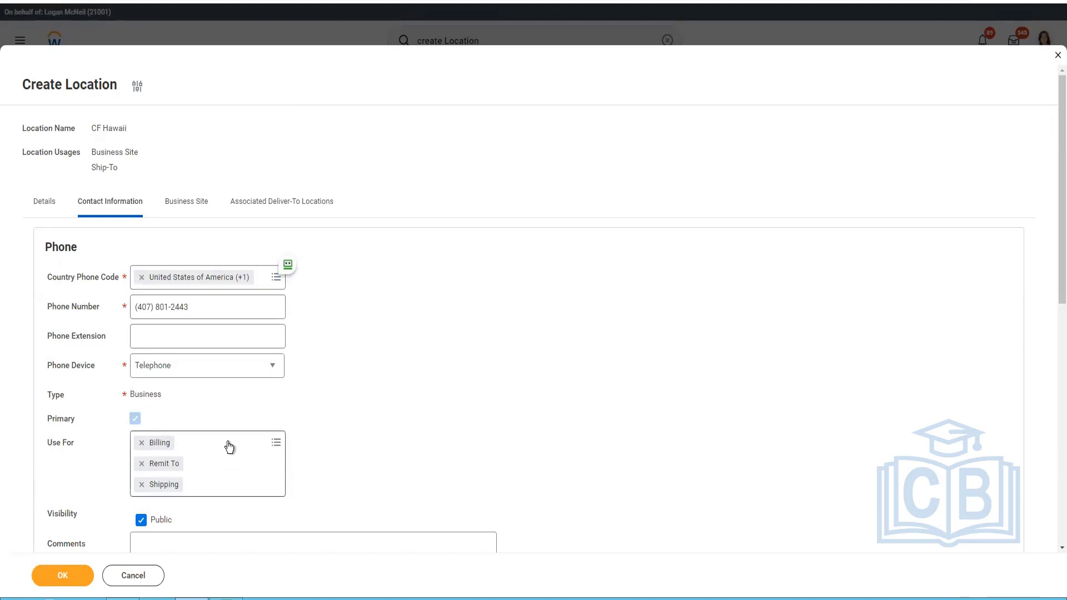
{"action": "scroll", "coordinate": [228, 445], "scroll_direction": "down", "scroll_amount": 3}
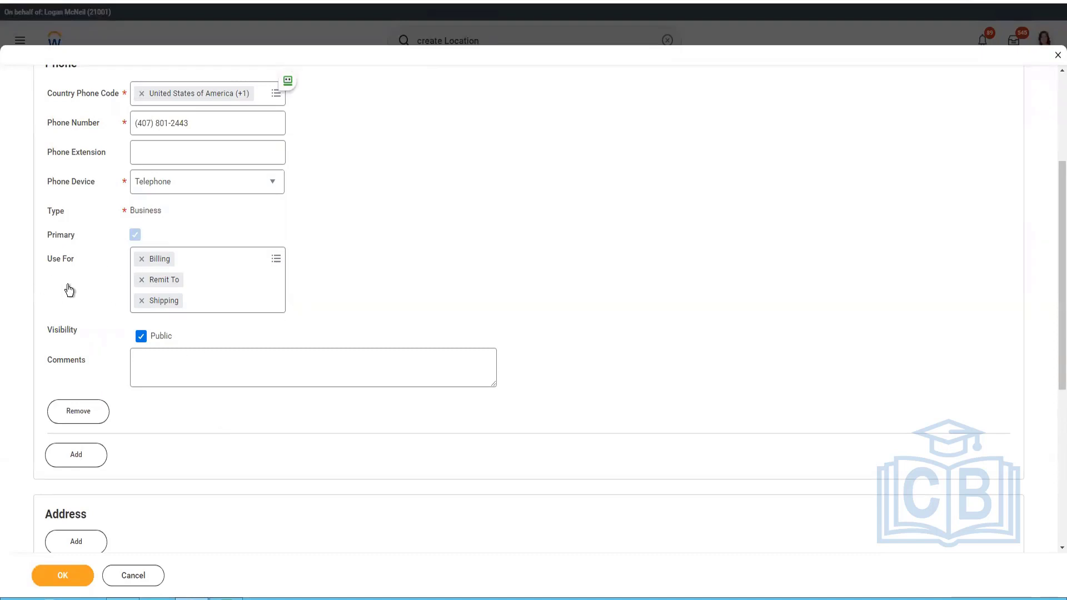
{"action": "left_click", "coordinate": [276, 259]}
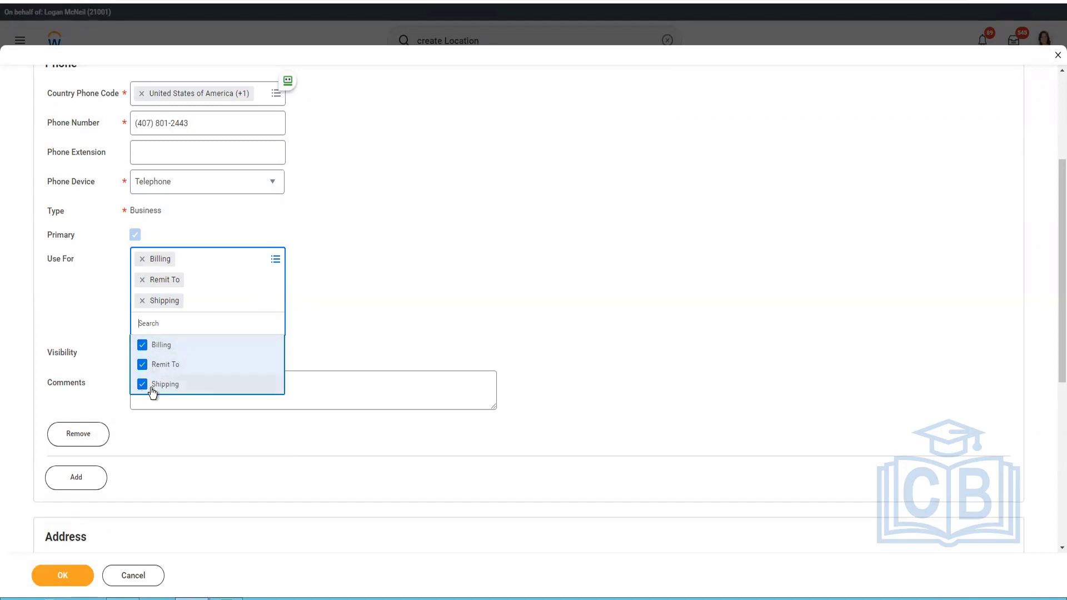
{"action": "left_click", "coordinate": [377, 410]}
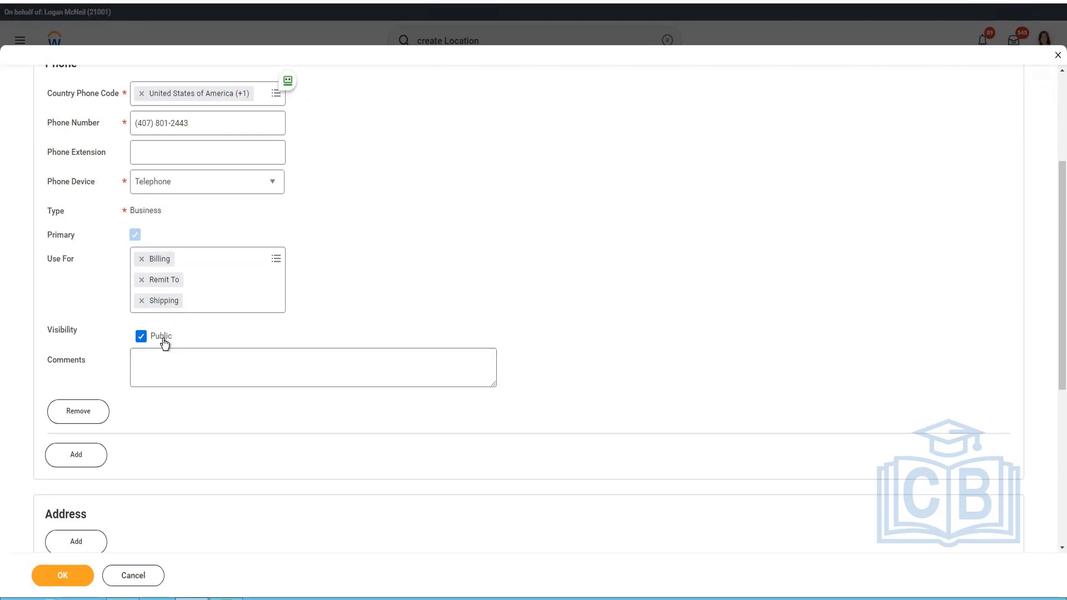
{"action": "scroll", "coordinate": [108, 369], "scroll_direction": "up", "scroll_amount": 1}
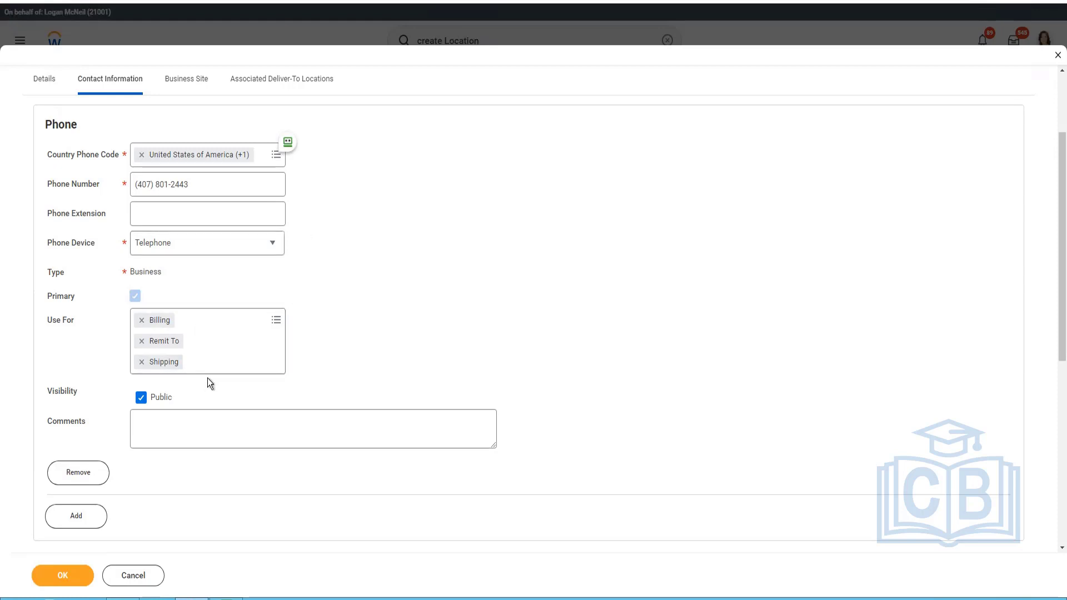
Add an address to the location's contact information and enter the street address in Address Line 1.
{"action": "scroll", "coordinate": [207, 381], "scroll_direction": "down", "scroll_amount": 4}
{"action": "left_click", "coordinate": [76, 359]}
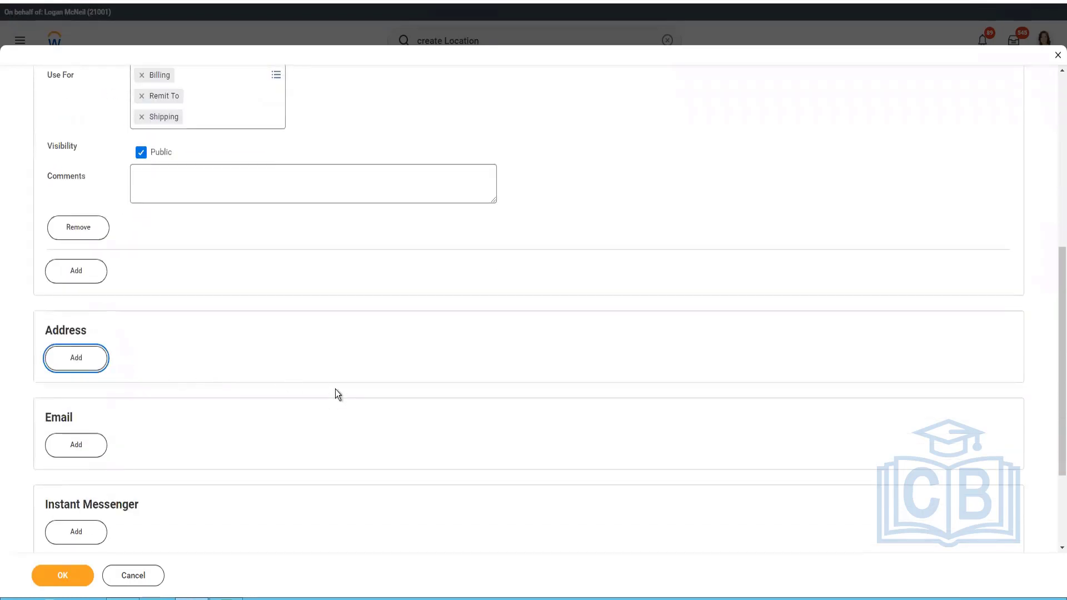
{"action": "left_click", "coordinate": [95, 357]}
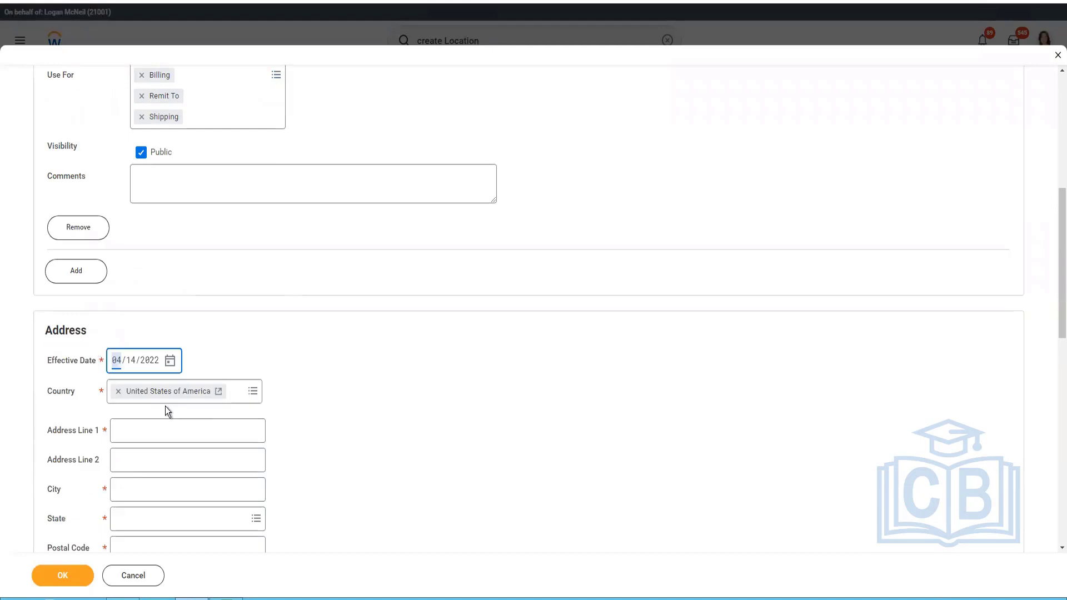
{"action": "left_click", "coordinate": [189, 443]}
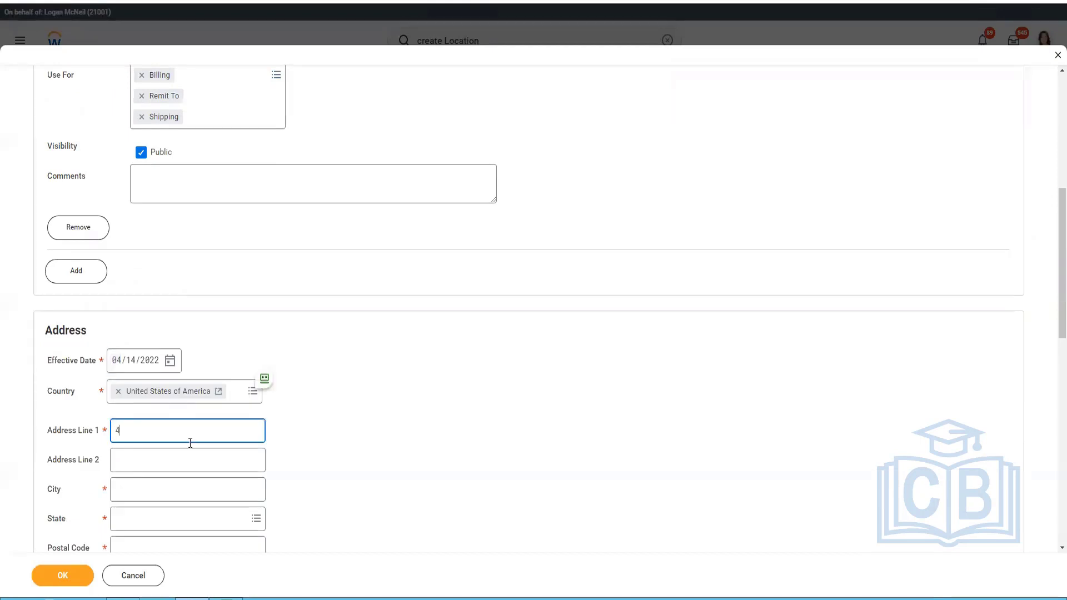
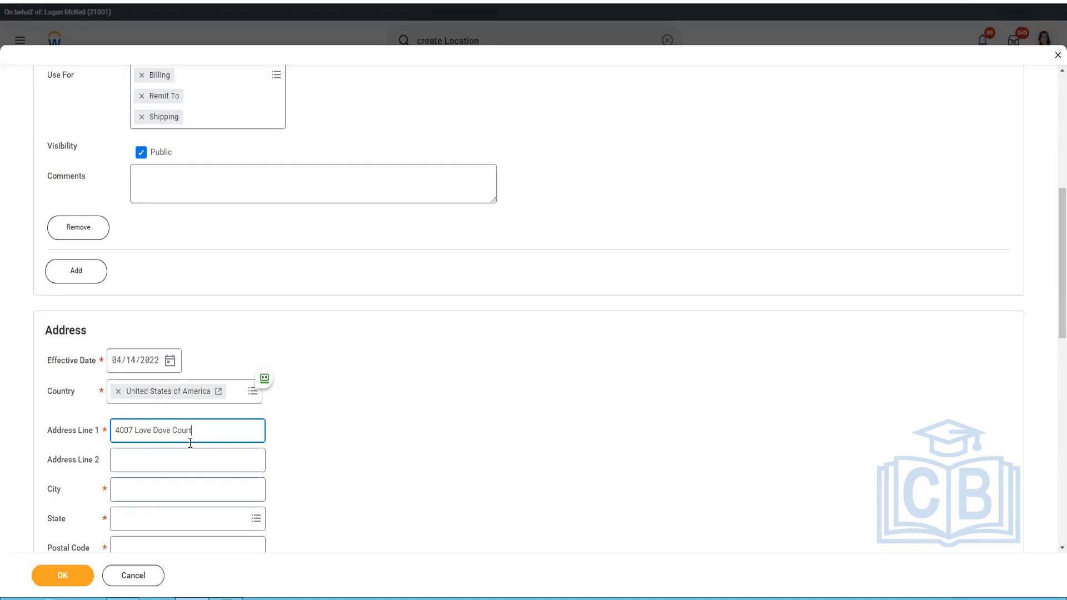
{"action": "left_click", "coordinate": [148, 430]}
{"action": "key", "text": "BackSpace"}
{"action": "type", "text": "n"}
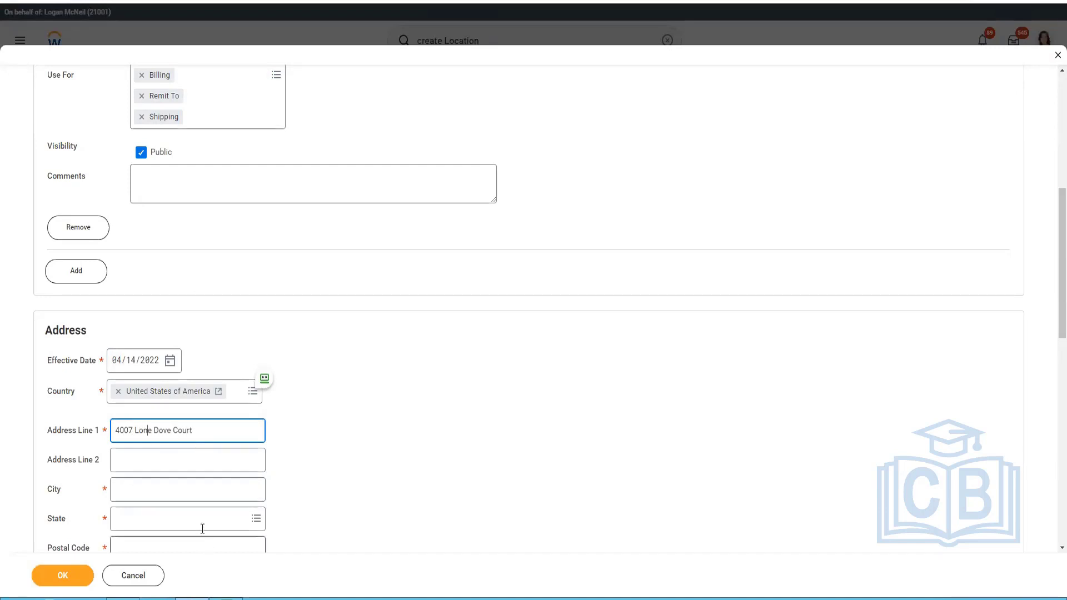
Enter Hawaii as the address's city and choose Hawaii as its state.
{"action": "left_click", "coordinate": [181, 487]}
{"action": "type", "text": "Hawaii"}
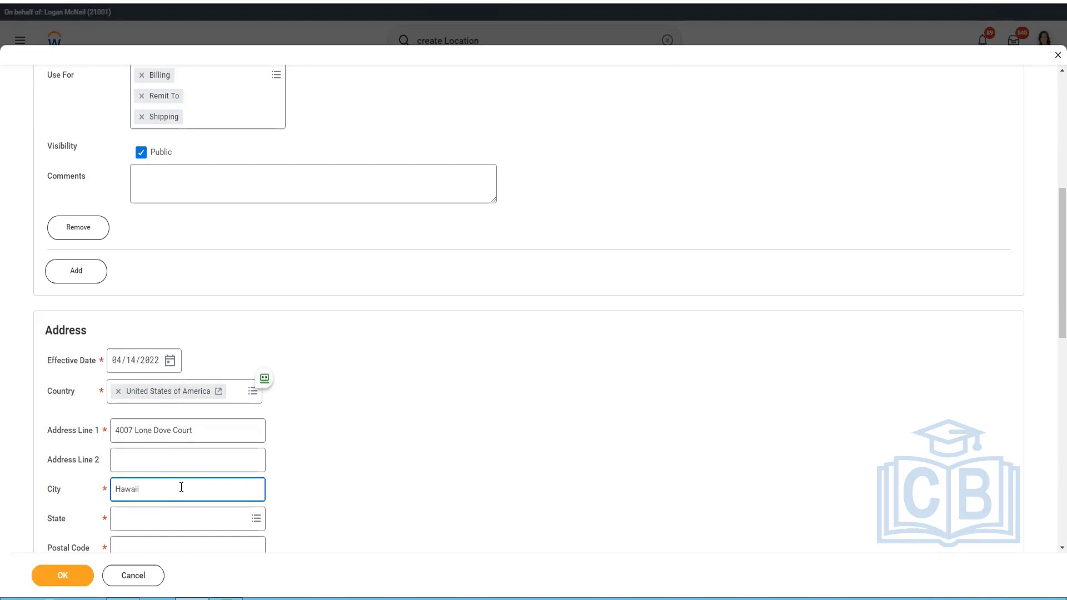
{"action": "key", "text": "Tab"}
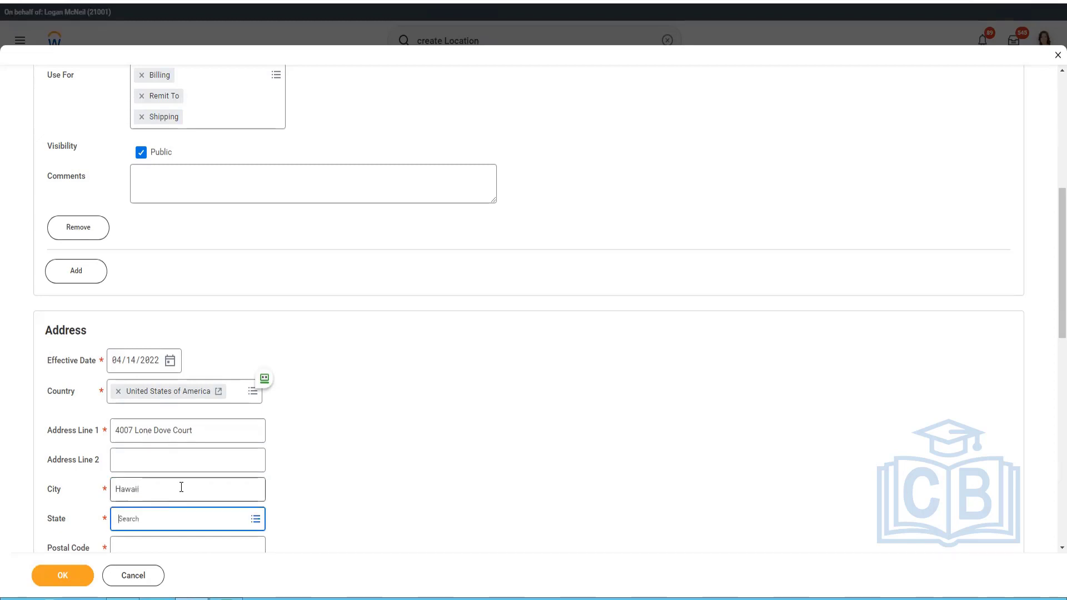
{"action": "type", "text": "Hawaii"}
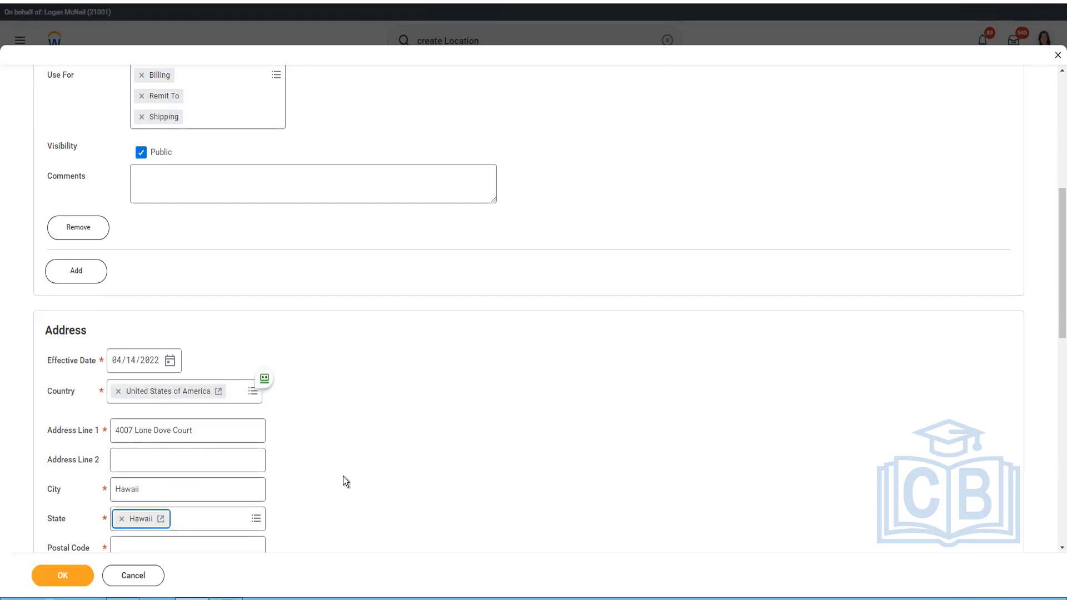
Replace the address's city with Honululu.
{"action": "scroll", "coordinate": [342, 475], "scroll_direction": "down", "scroll_amount": 3}
{"action": "double_click", "coordinate": [160, 299]}
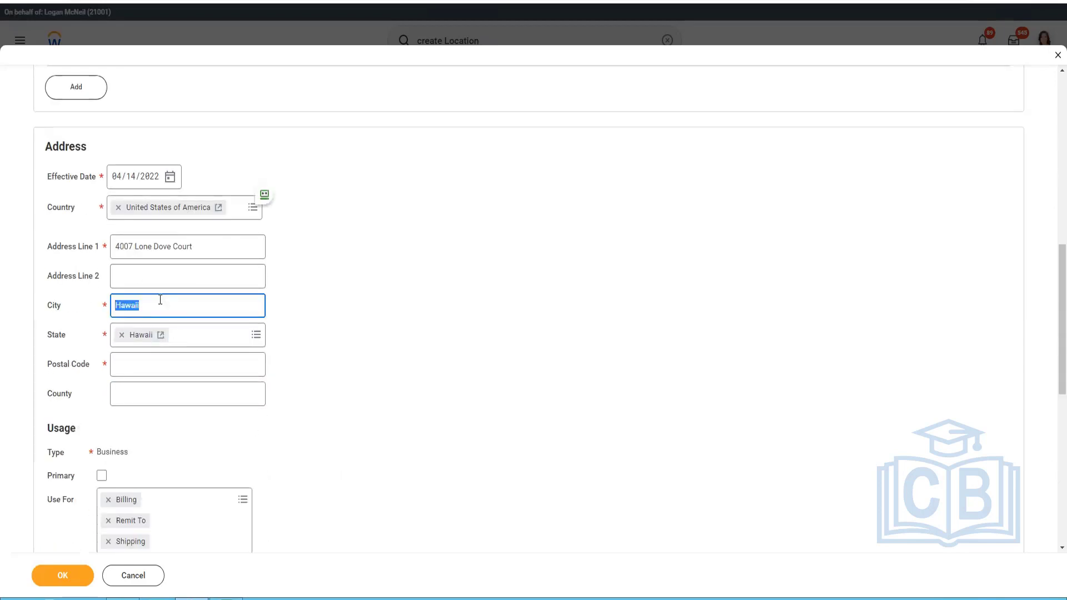
{"action": "type", "text": "Honululu"}
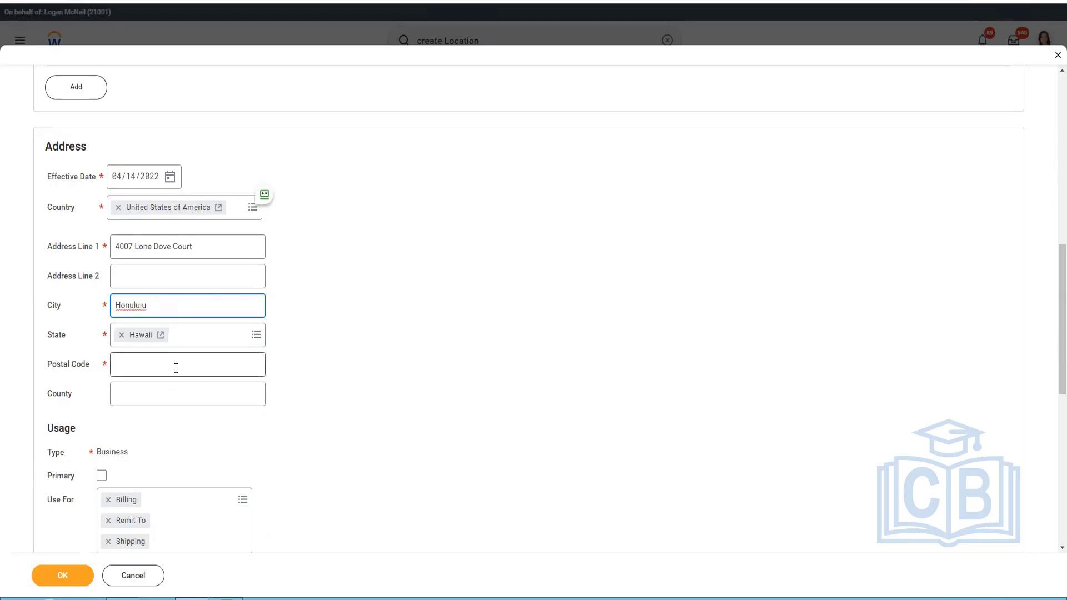
Look up the zip codes for Honolulu, Hawaii on Google in a new browser tab.
{"action": "left_click", "coordinate": [177, 370]}
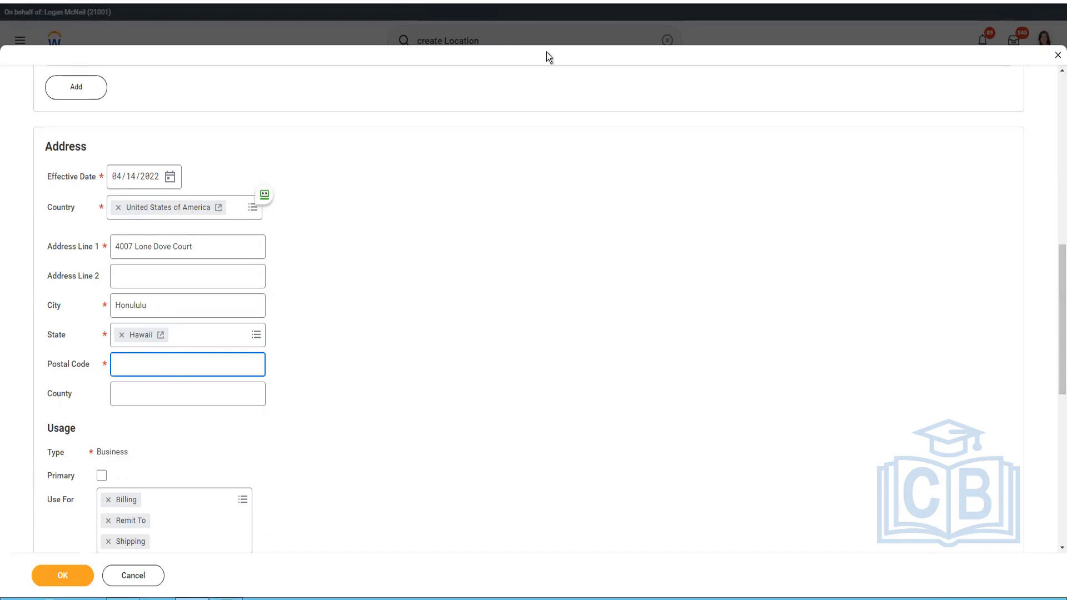
{"action": "key", "text": "ctrl+t"}
{"action": "left_click", "coordinate": [460, 189]}
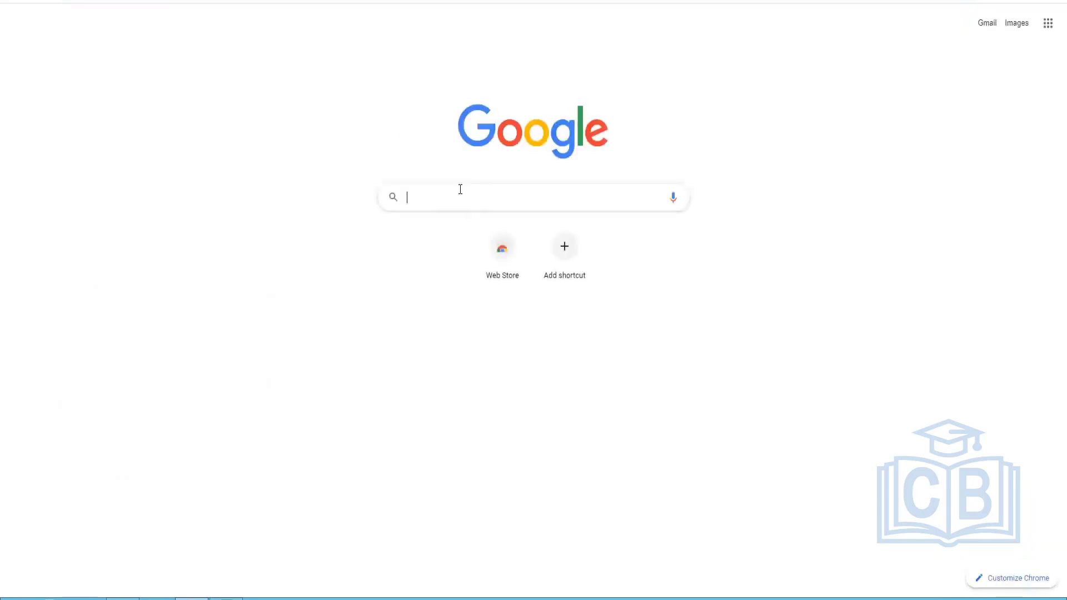
{"action": "type", "text": "zip code"}
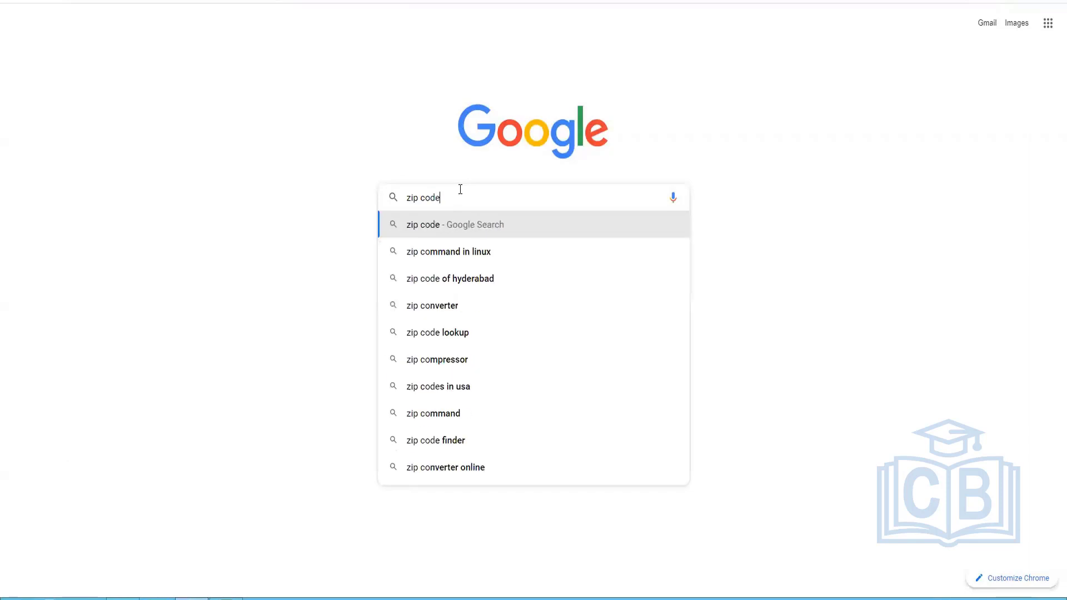
{"action": "type", "text": "s for ho"}
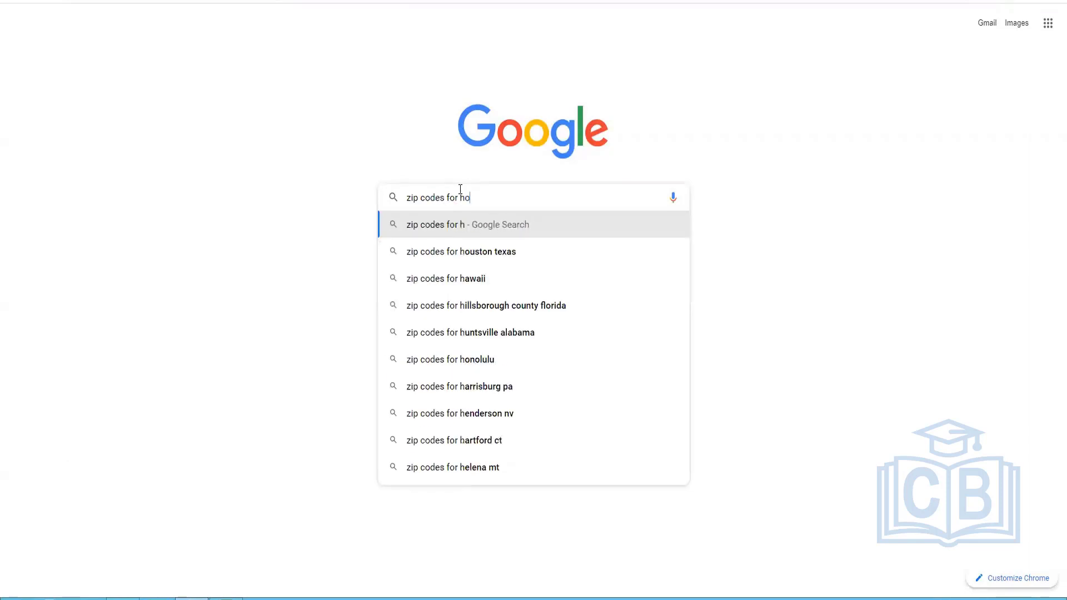
{"action": "type", "text": "nu"}
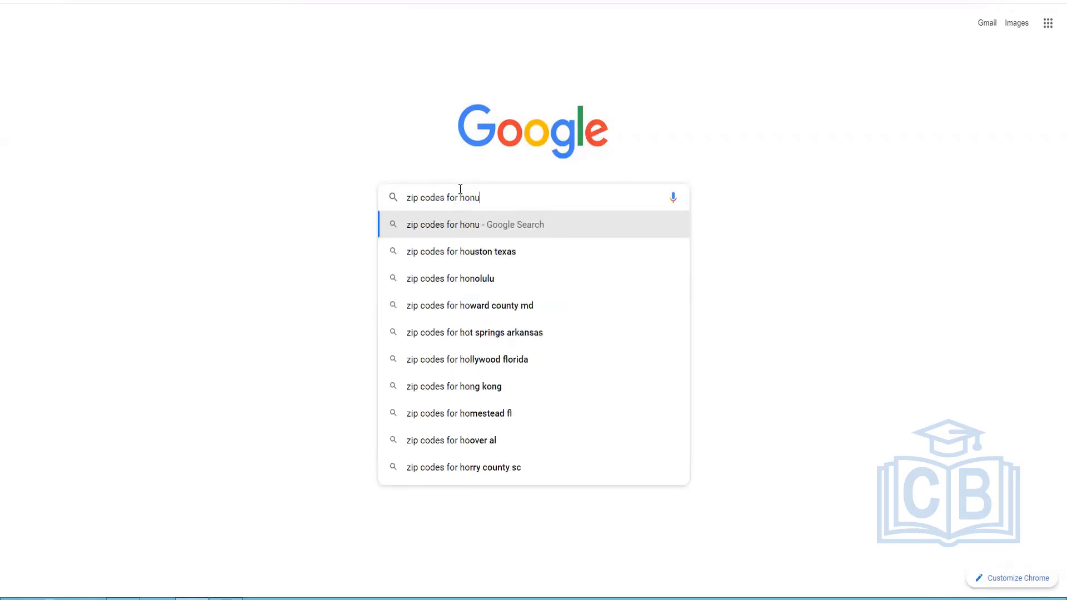
{"action": "type", "text": "lulu"}
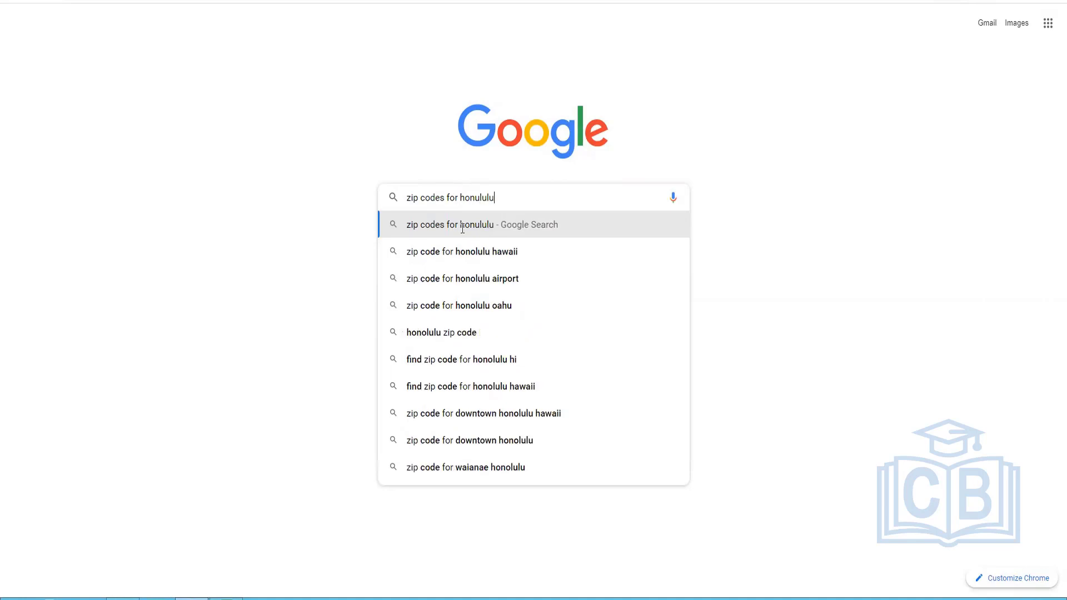
{"action": "left_click", "coordinate": [458, 252]}
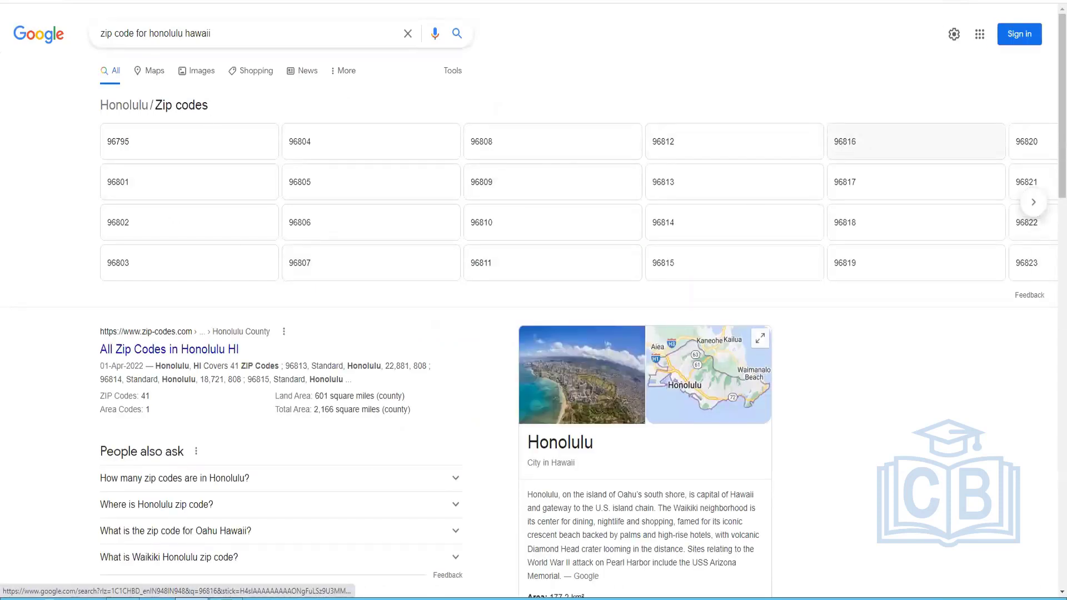
Return to the Create Location form in Workday and enter the address's postal code.
{"action": "key", "text": "alt+Tab"}
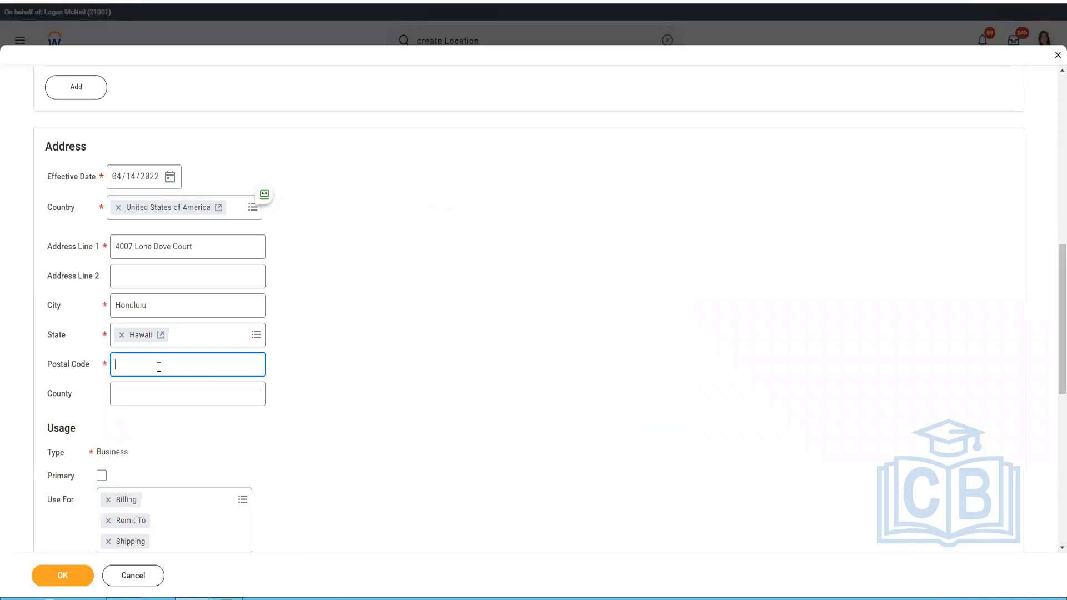
{"action": "type", "text": "77082"}
{"action": "left_click", "coordinate": [207, 398]}
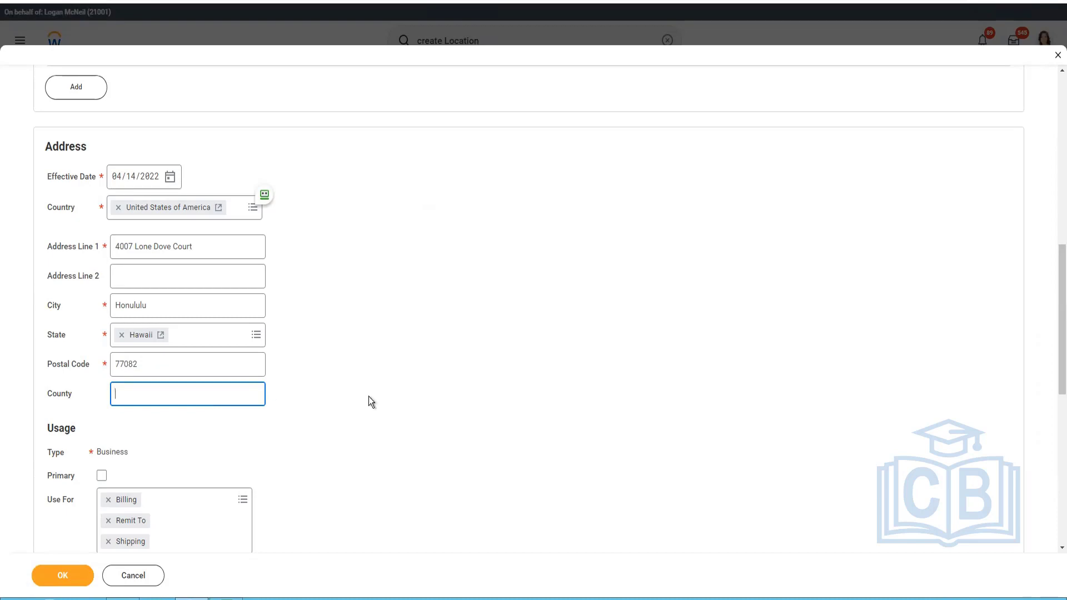
{"action": "type", "text": "NA"}
{"action": "scroll", "coordinate": [332, 364], "scroll_direction": "down", "scroll_amount": 2}
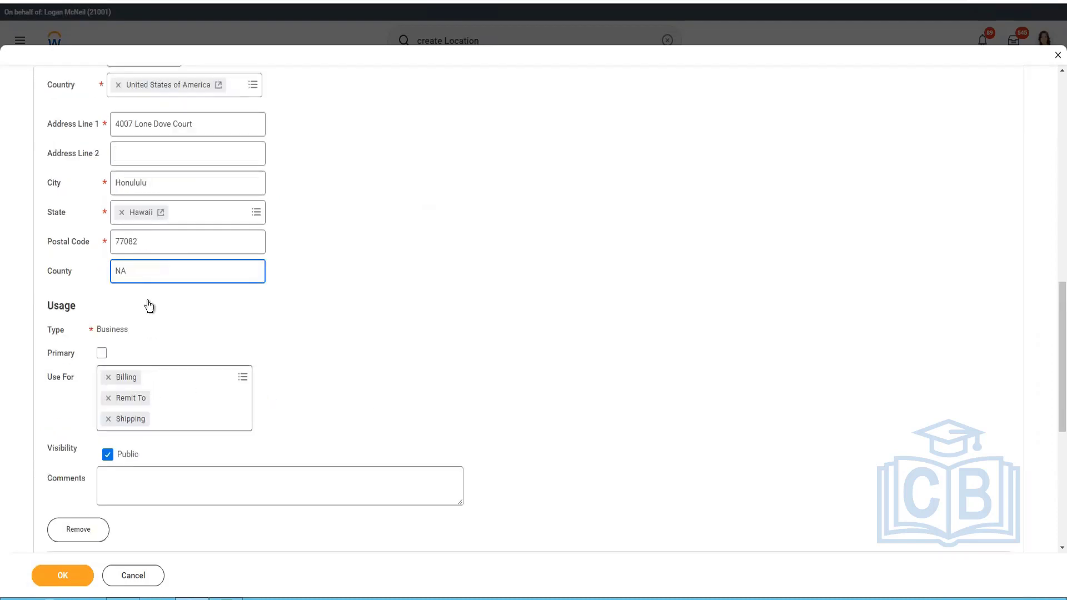
{"action": "double_click", "coordinate": [147, 268]}
{"action": "key", "text": "BackSpace"}
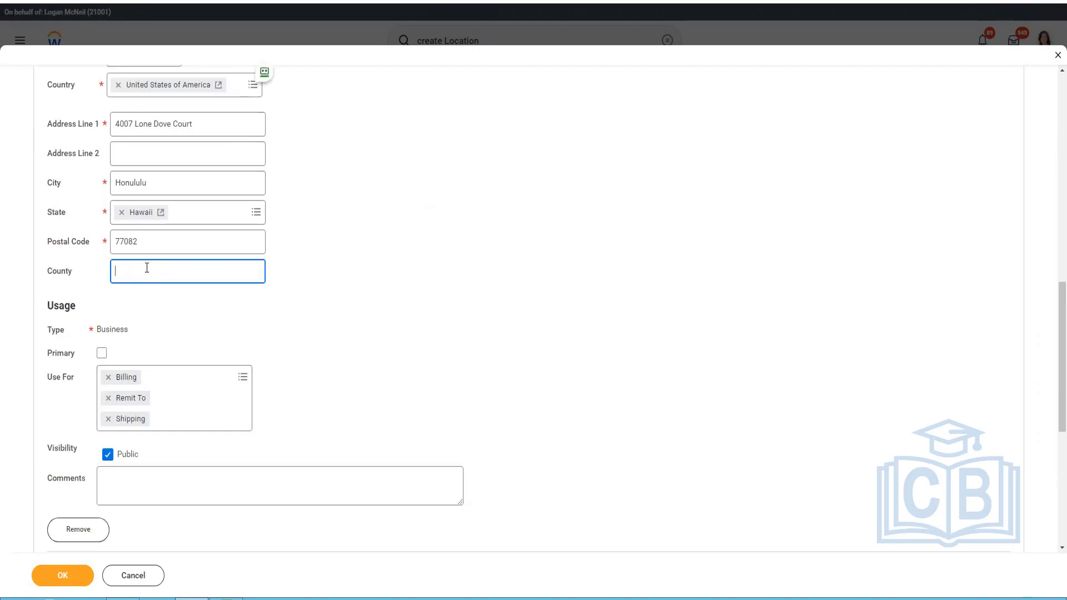
Mark the address as primary and add an email entry to the location's contact information.
{"action": "left_click", "coordinate": [101, 354]}
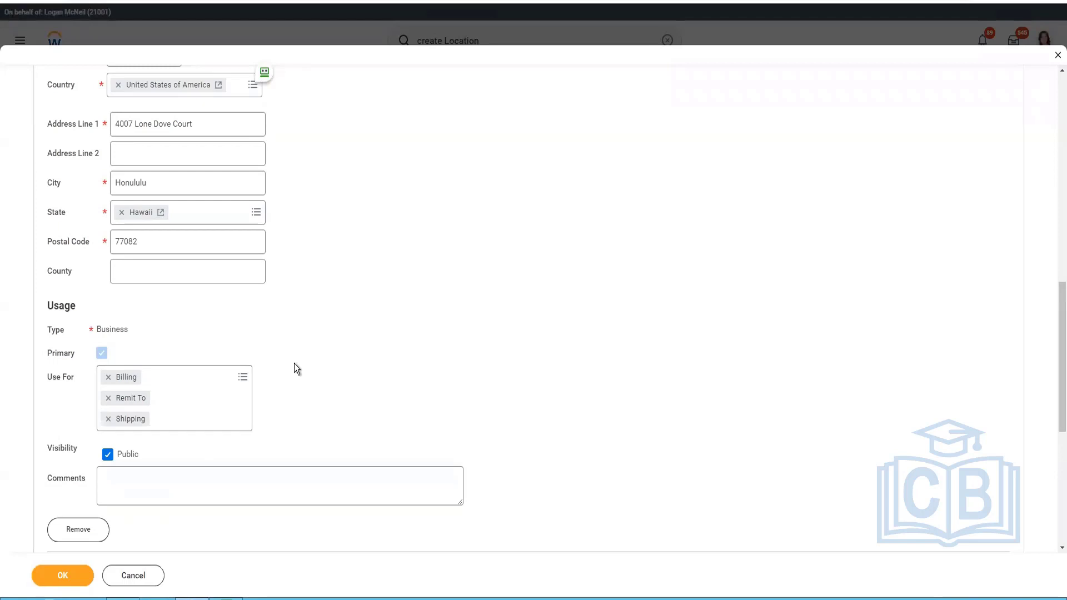
{"action": "scroll", "coordinate": [294, 366], "scroll_direction": "down", "scroll_amount": 2}
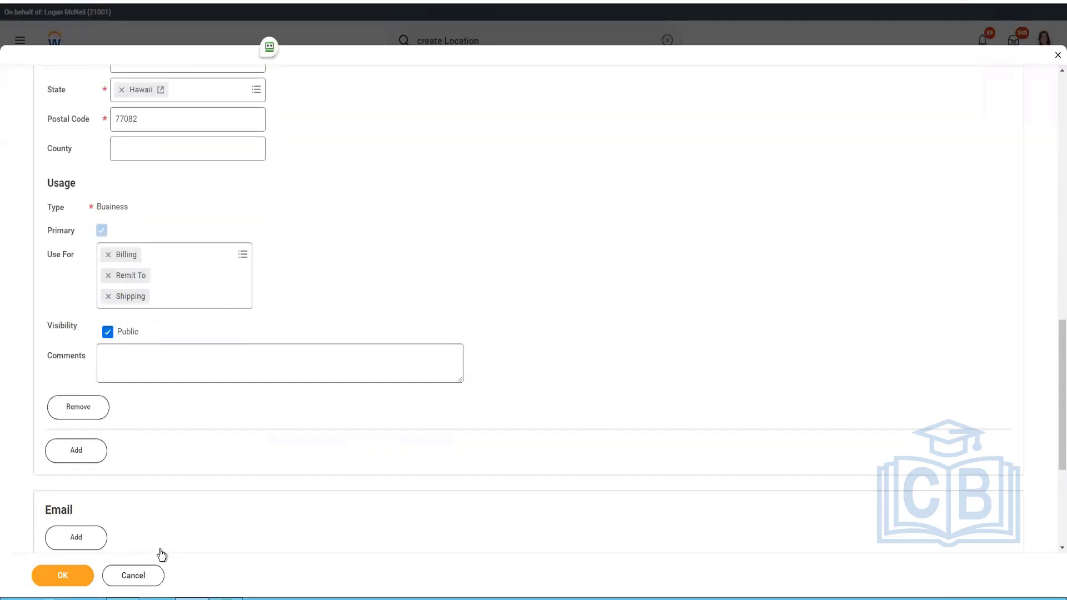
{"action": "scroll", "coordinate": [88, 471], "scroll_direction": "down", "scroll_amount": 2}
{"action": "left_click", "coordinate": [76, 423]}
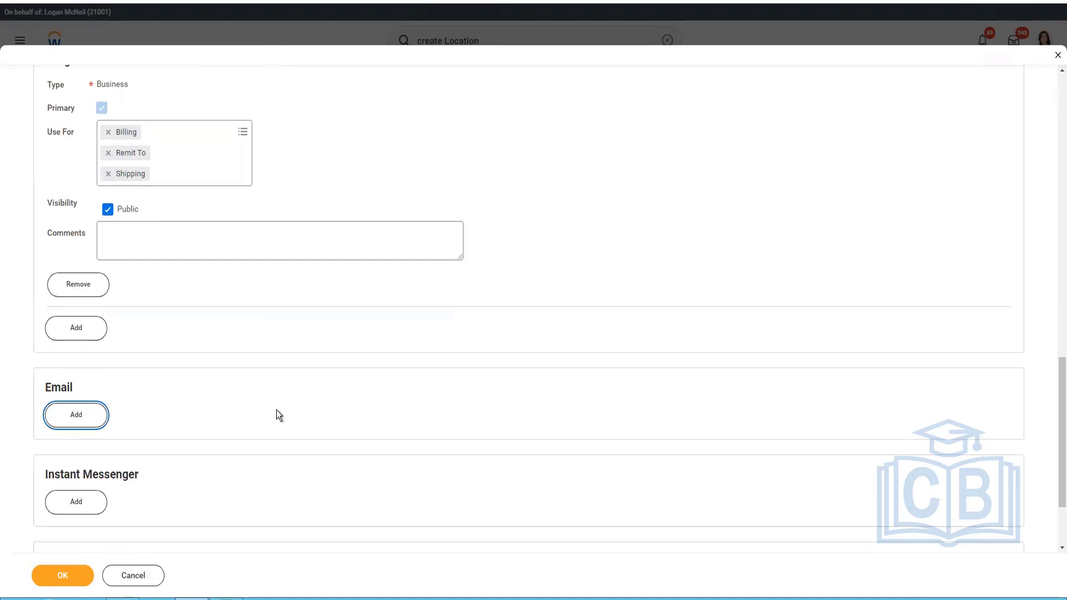
{"action": "scroll", "coordinate": [216, 306], "scroll_direction": "down", "scroll_amount": 2}
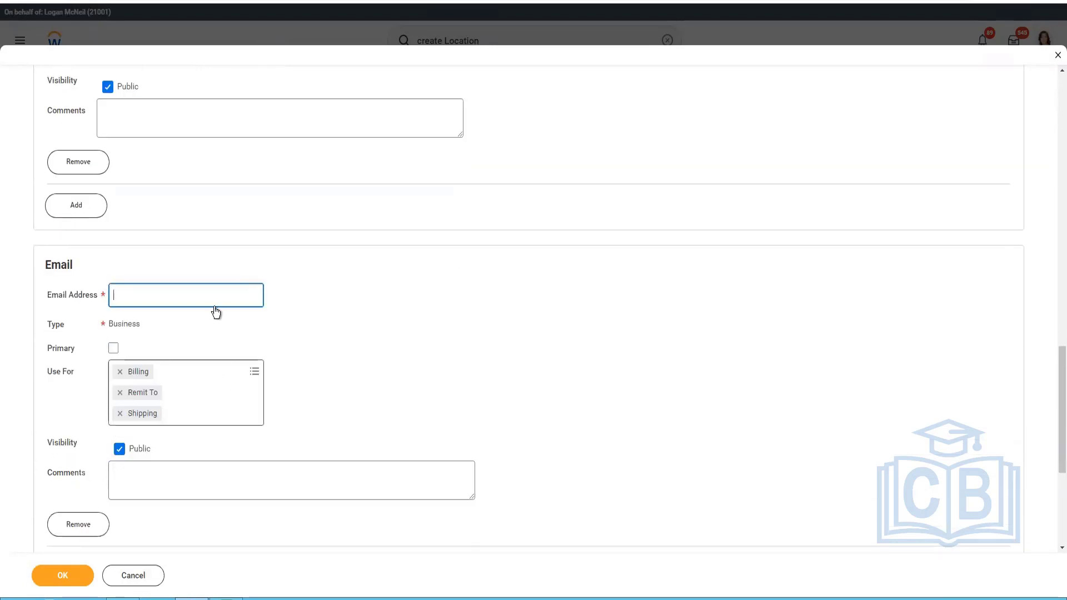
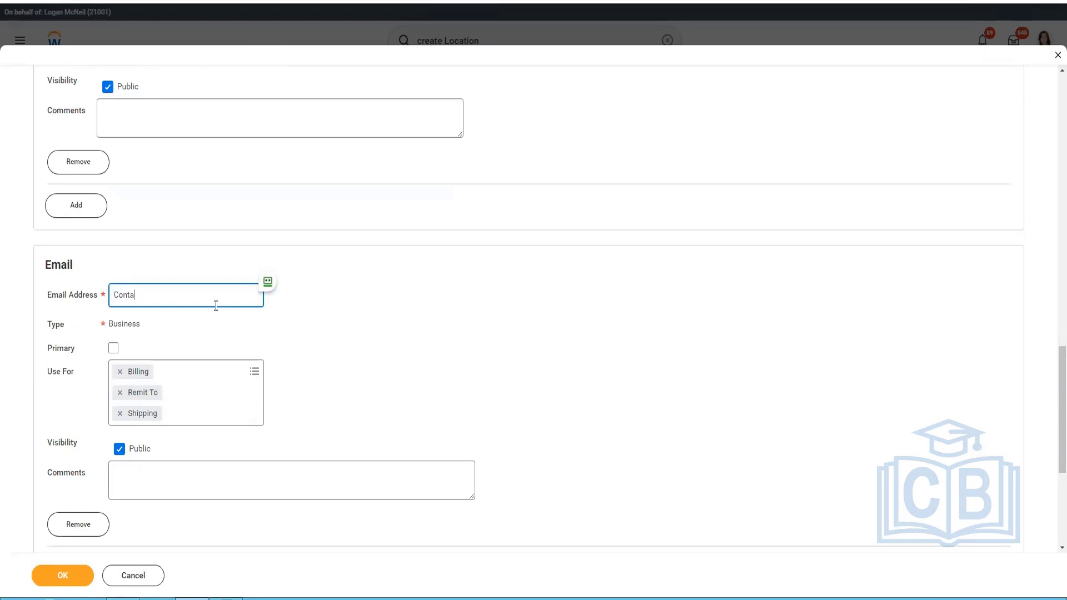
Enter the location's contact email in Email Address and submit the form.
{"action": "scroll", "coordinate": [291, 331], "scroll_direction": "up", "scroll_amount": 13}
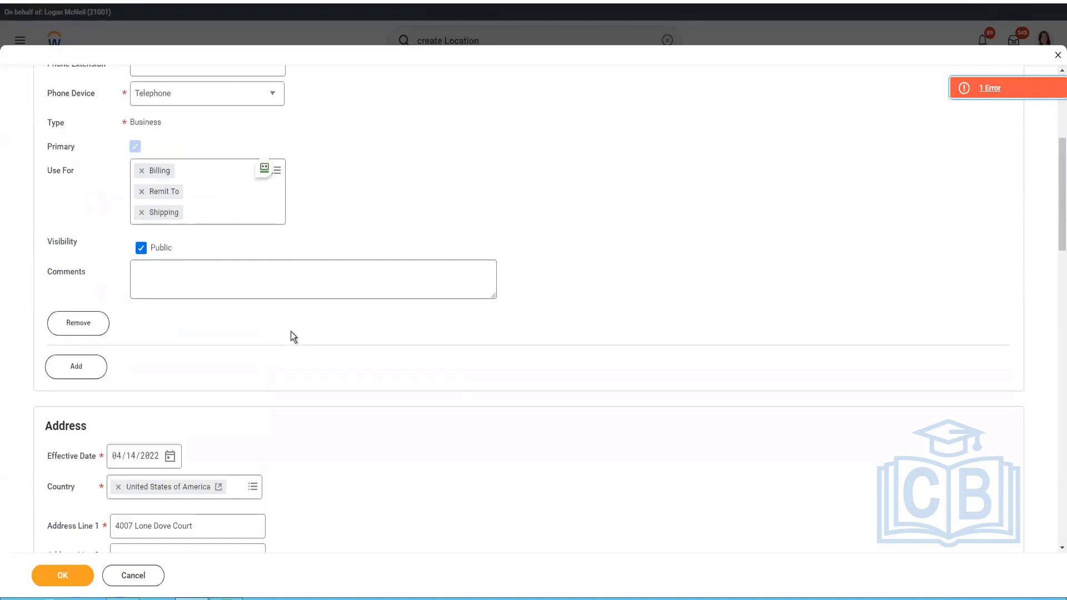
Search the Time Profile choices in the location's business site details for 40.
{"action": "left_click", "coordinate": [172, 210]}
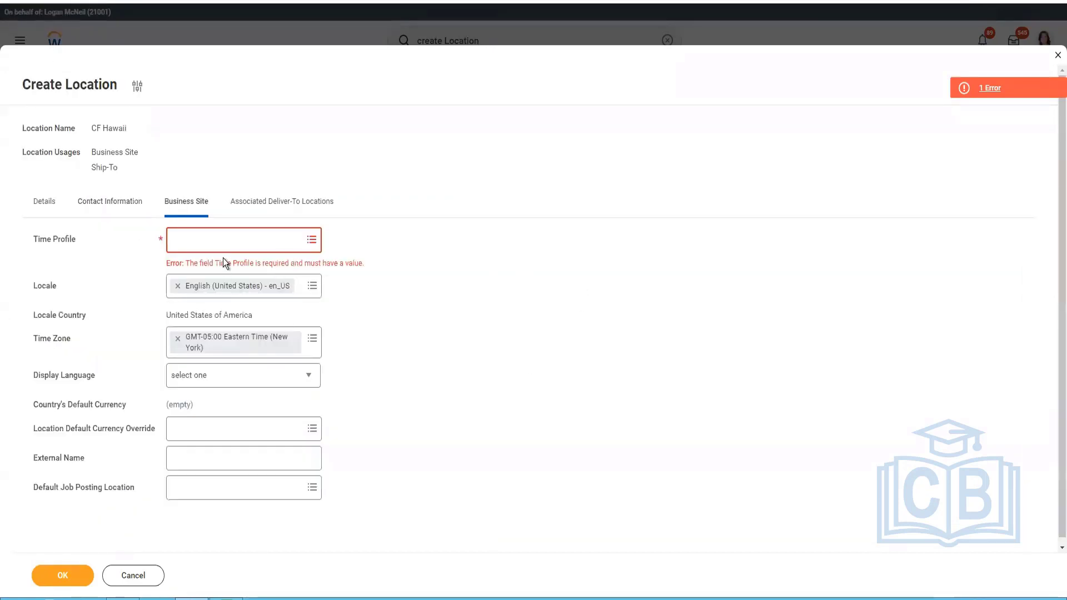
{"action": "left_click", "coordinate": [285, 246]}
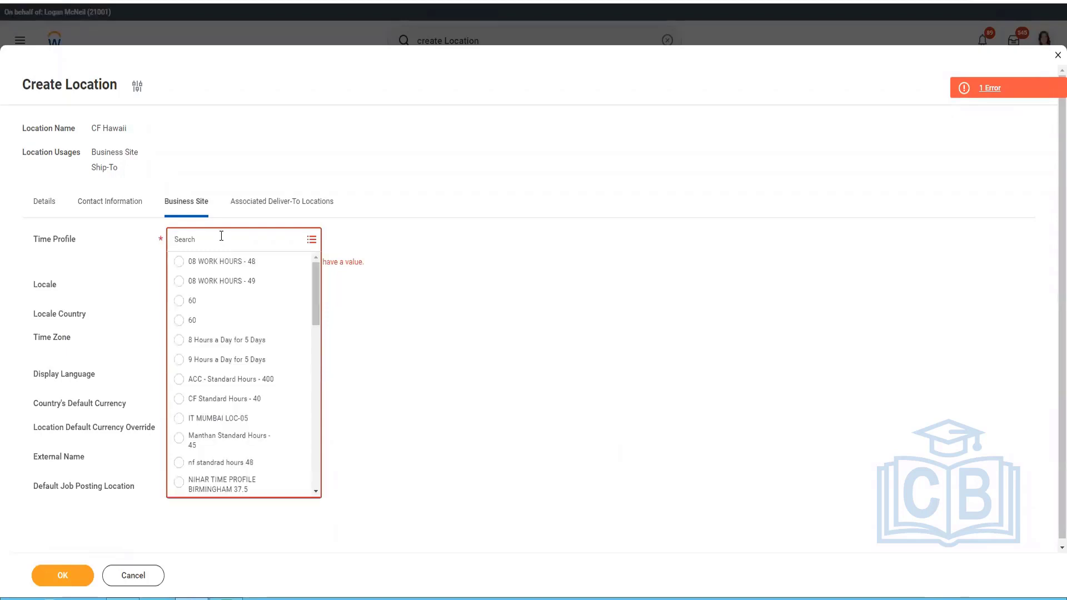
{"action": "type", "text": "40"}
{"action": "key", "text": "Return"}
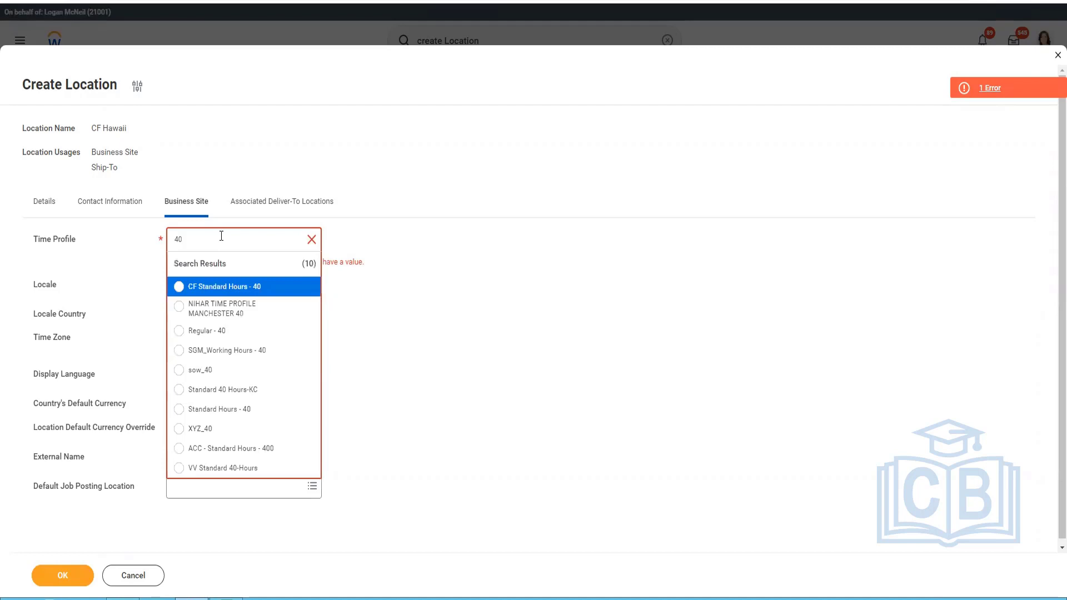
Duplicate the Workday browser tab and cancel the empty Create Location dialog in the duplicate.
{"action": "left_click", "coordinate": [140, 2]}
{"action": "right_click", "coordinate": [189, 1]}
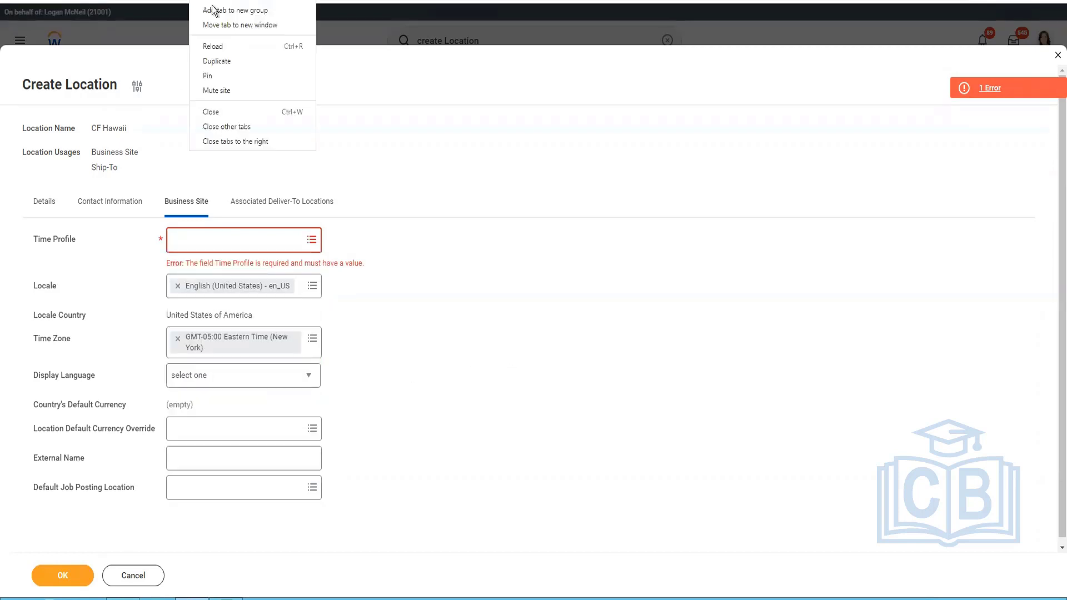
{"action": "left_click", "coordinate": [226, 58]}
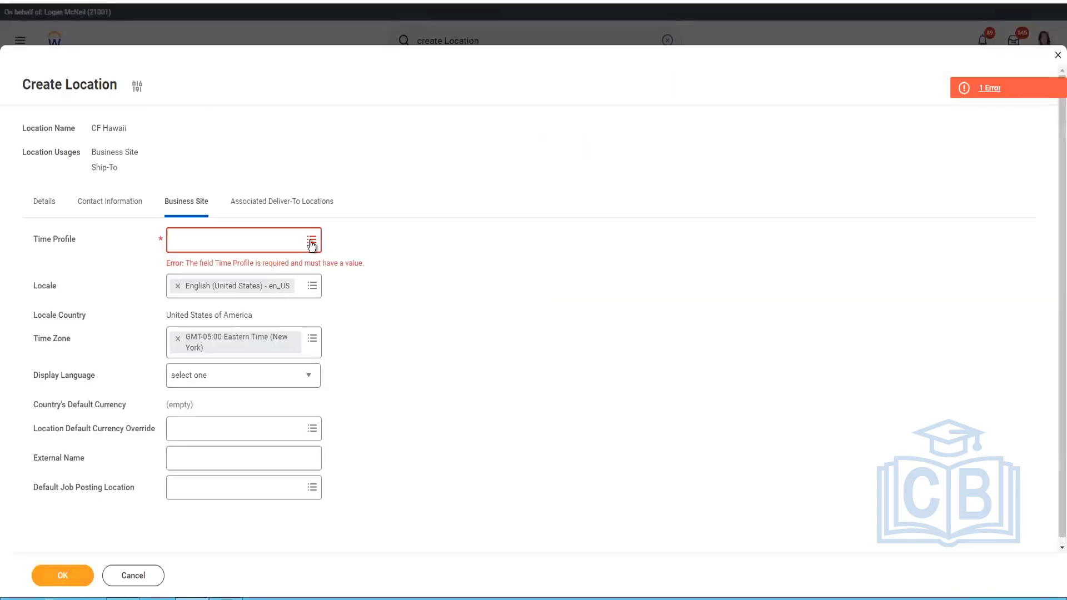
{"action": "left_click", "coordinate": [311, 243]}
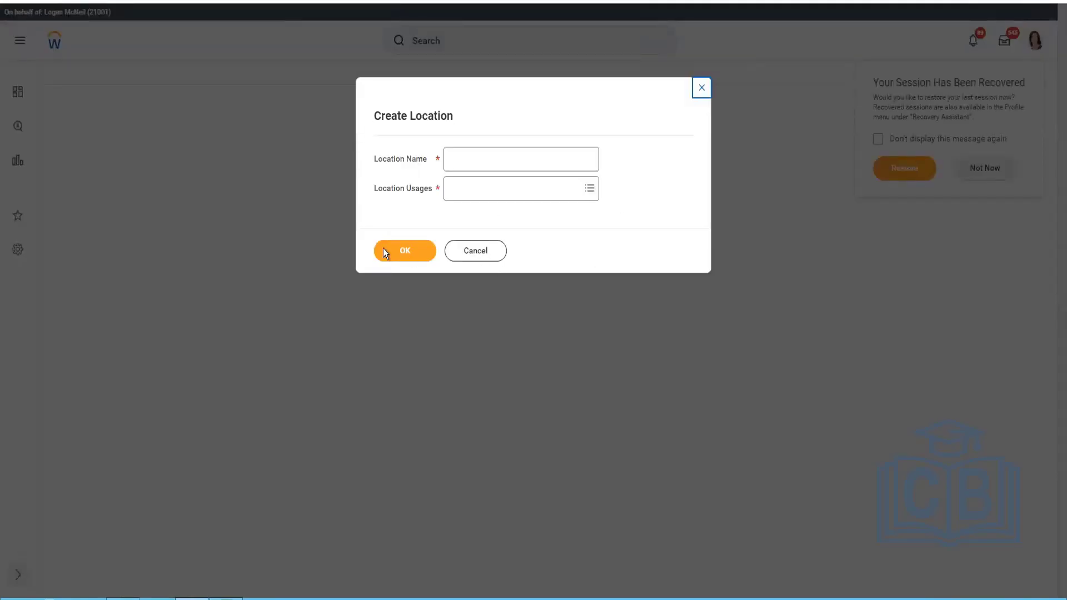
{"action": "left_click", "coordinate": [491, 255]}
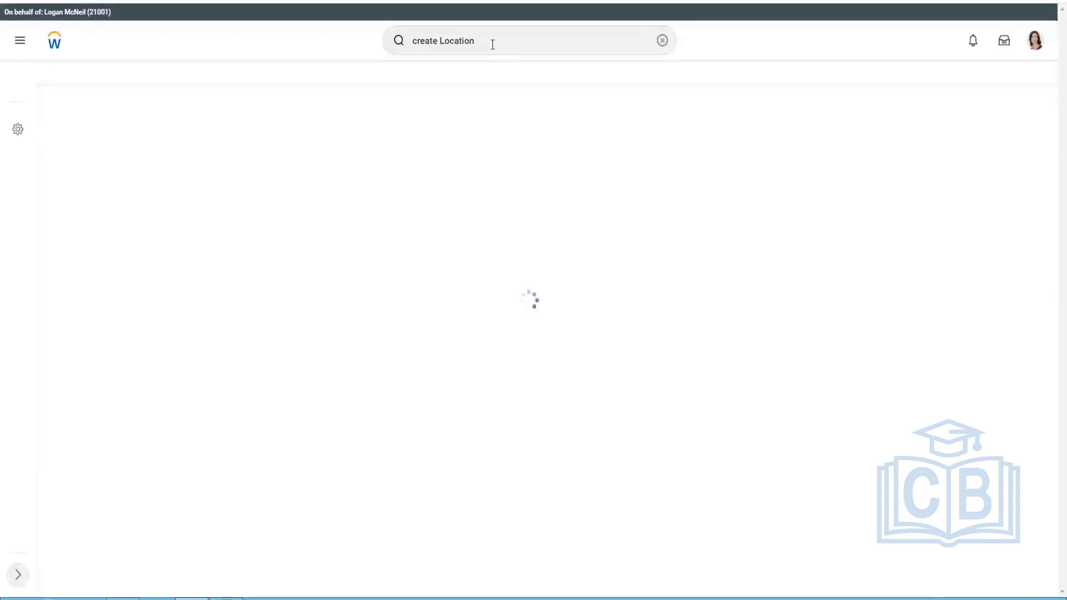
Search Workday for create time profile.
{"action": "double_click", "coordinate": [462, 41]}
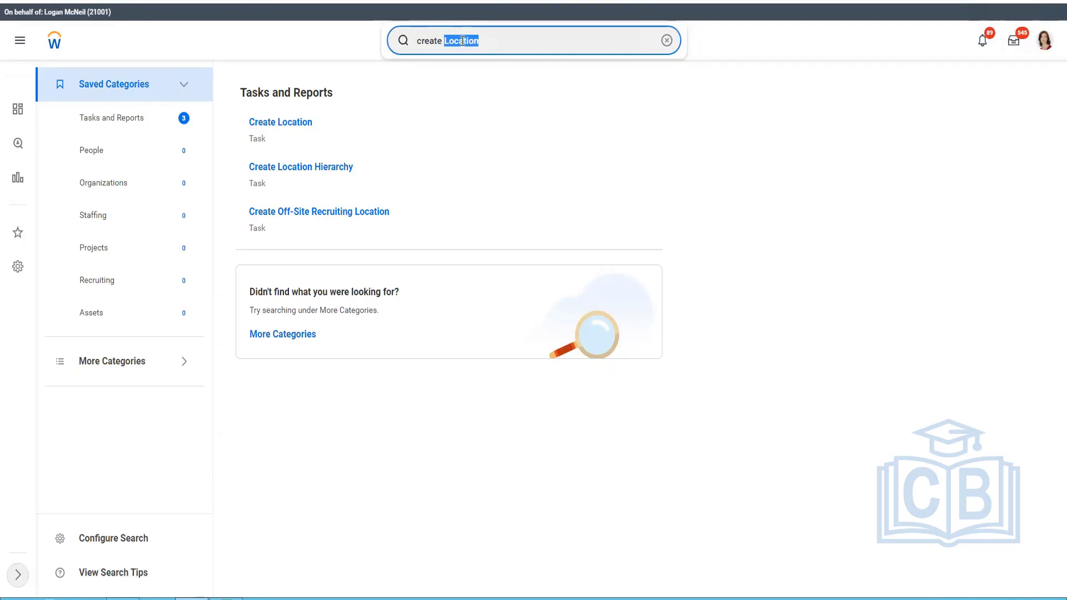
{"action": "type", "text": "timepro"}
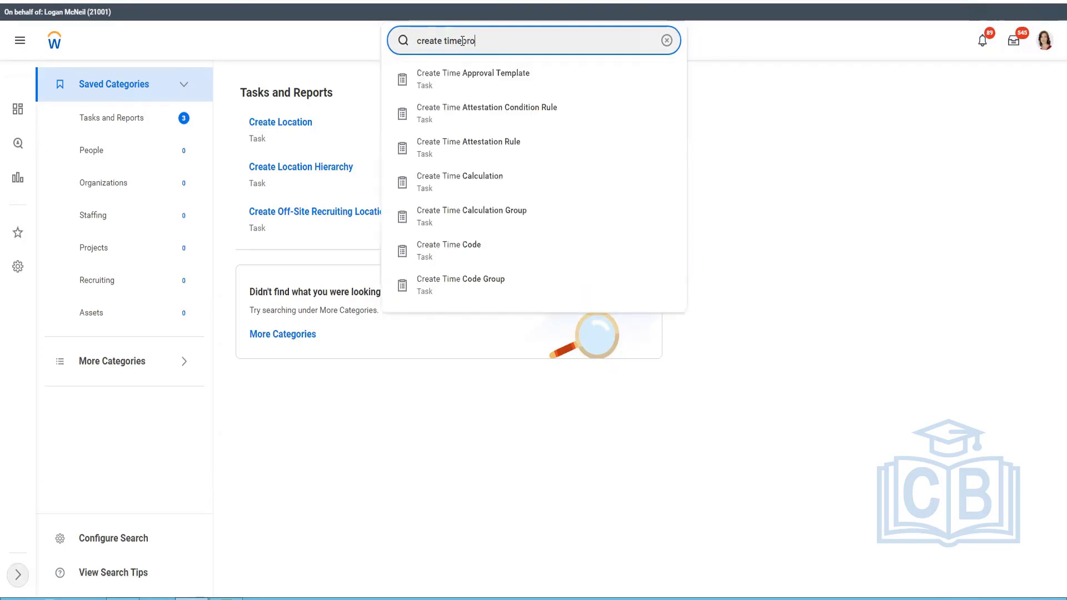
{"action": "key", "text": "BackSpace"}
{"action": "key", "text": "BackSpace"}
{"action": "type", "text": "profile"}
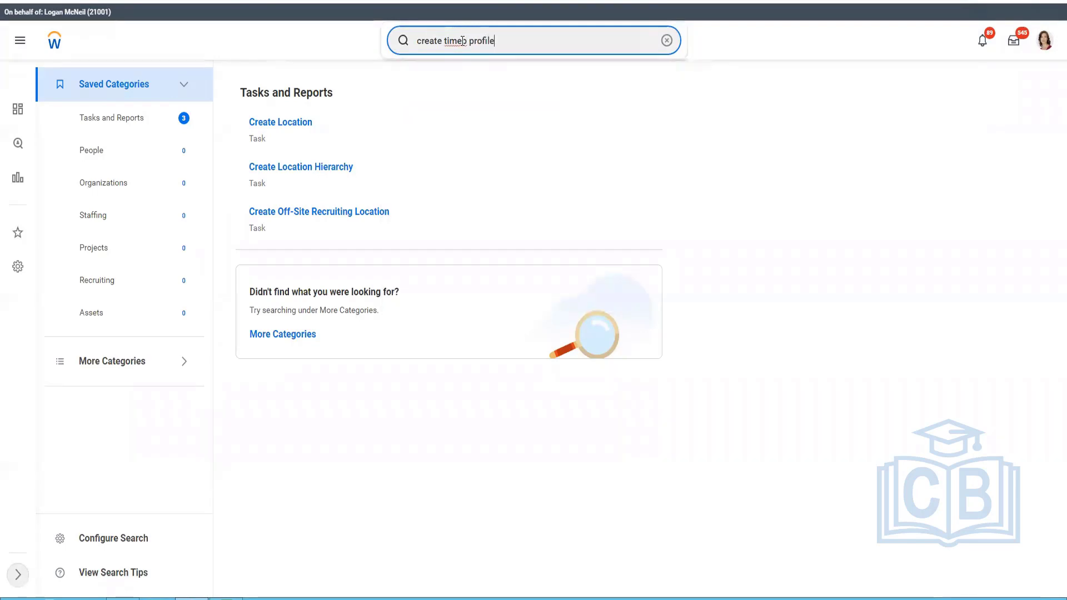
{"action": "key", "text": "Return"}
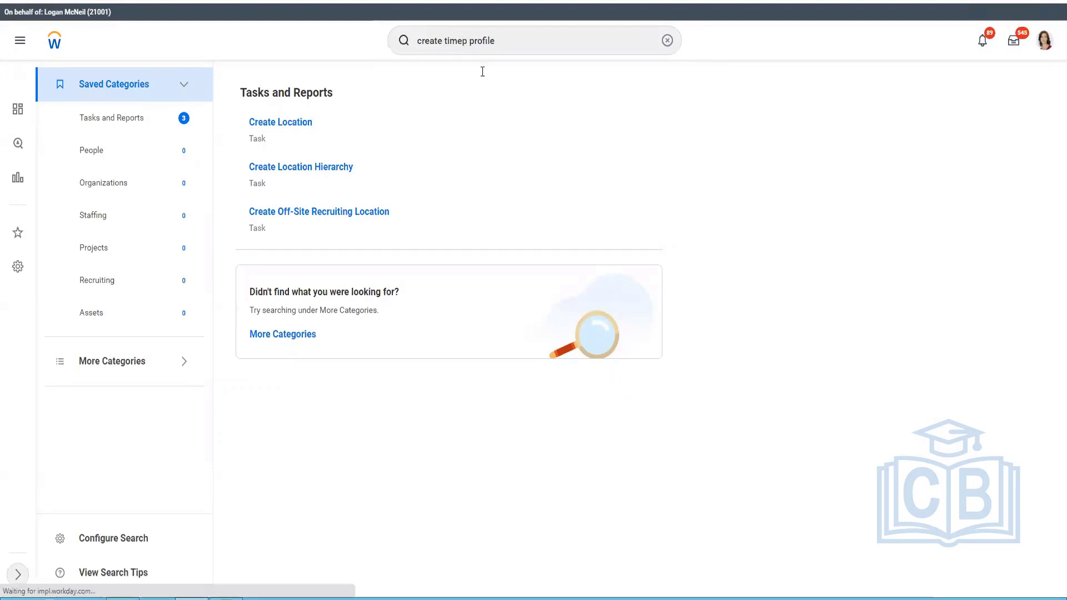
{"action": "left_click", "coordinate": [465, 40]}
{"action": "key", "text": "BackSpace"}
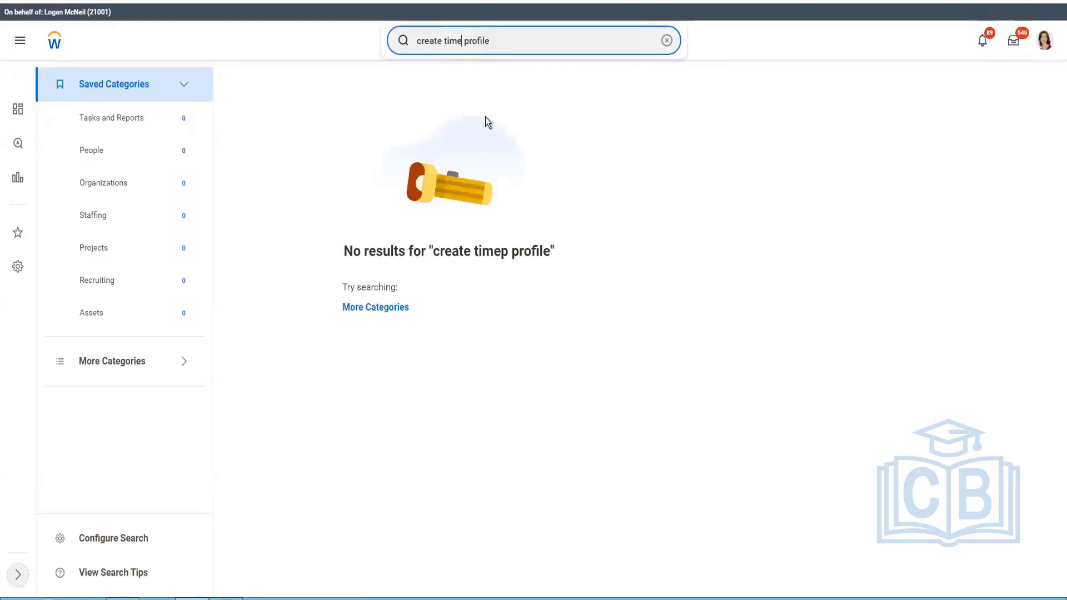
{"action": "key", "text": "Return"}
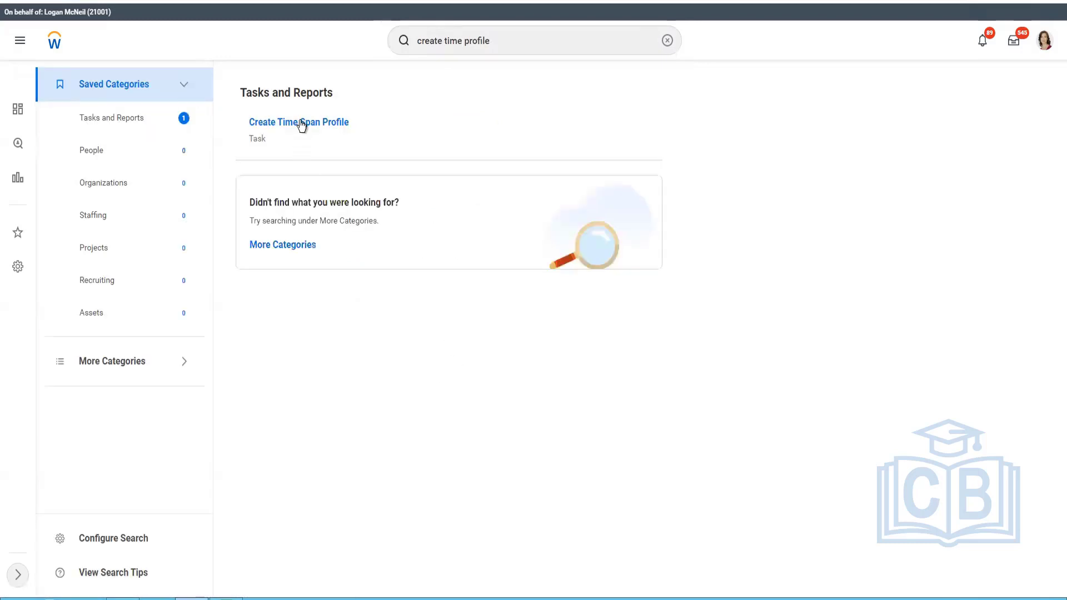
Broaden the Workday search to create time.
{"action": "double_click", "coordinate": [480, 42]}
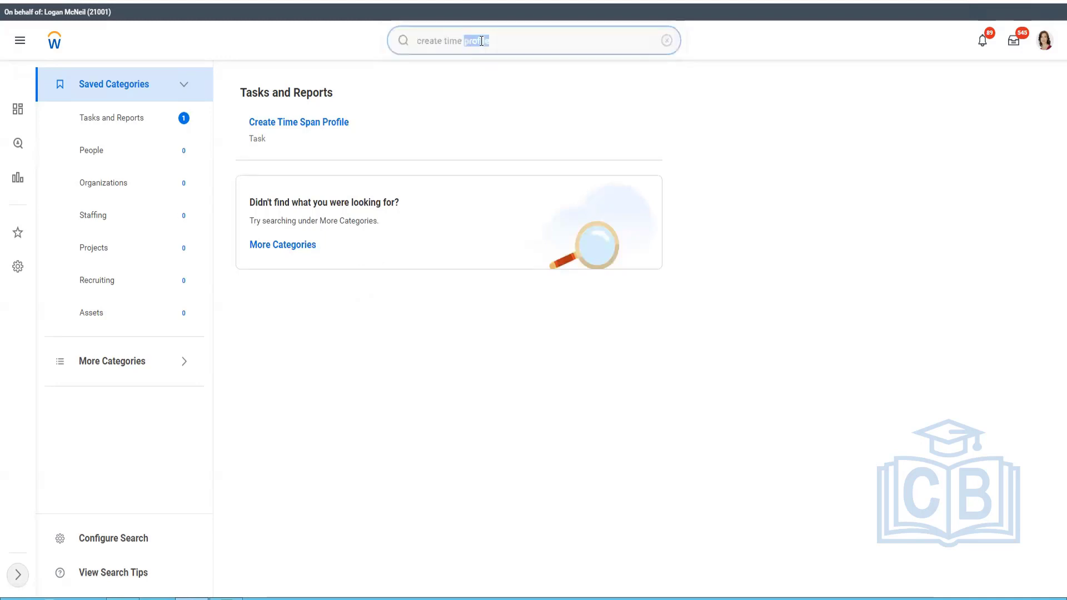
{"action": "key", "text": "BackSpace"}
{"action": "key", "text": "Return"}
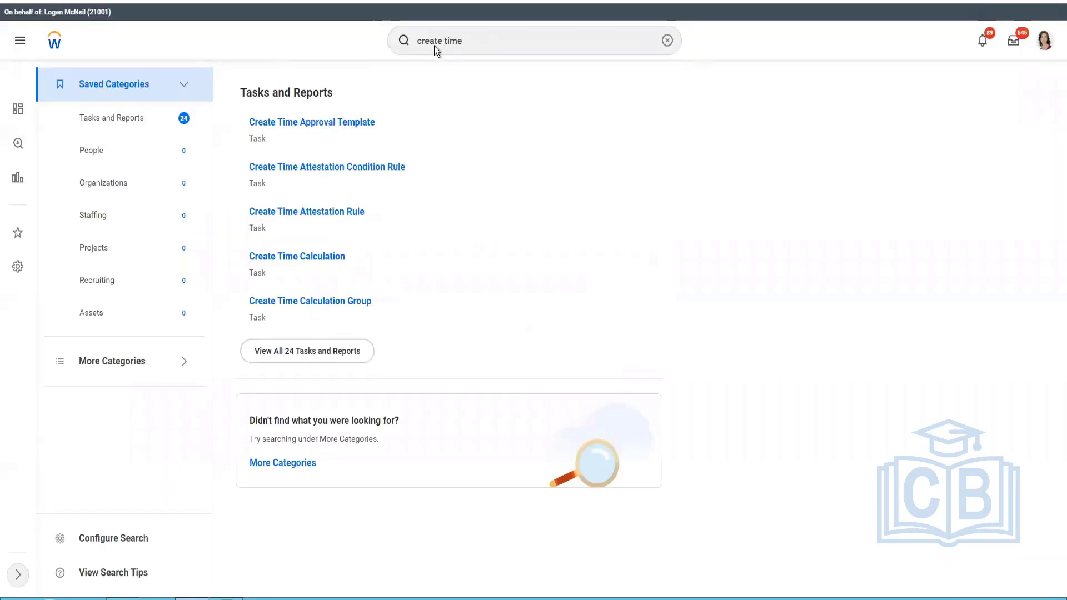
Search Workday for time profile and open the Maintain Time Profiles task.
{"action": "left_click", "coordinate": [435, 40]}
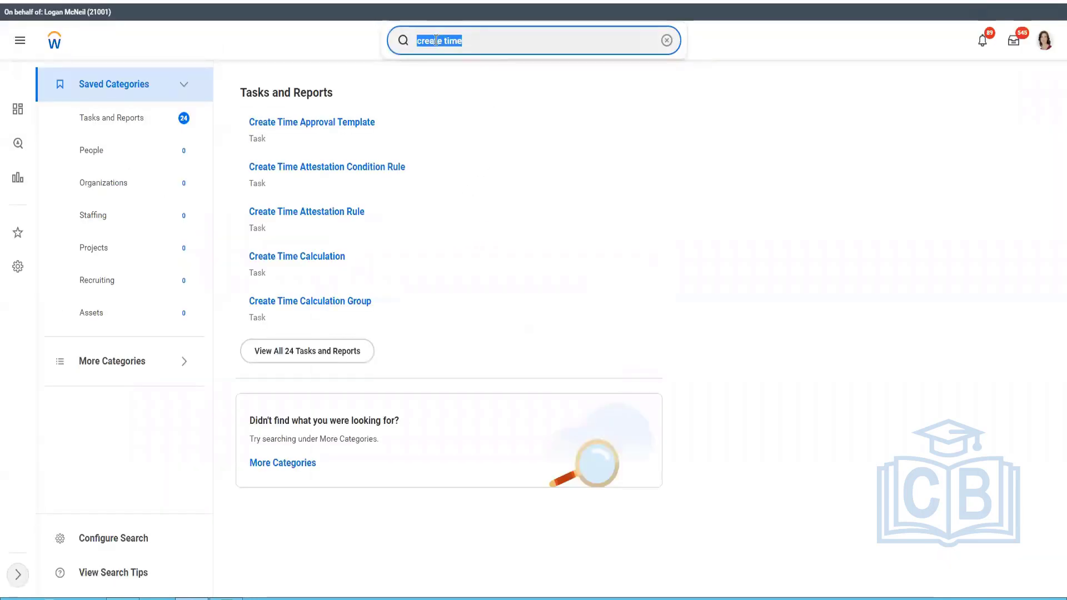
{"action": "type", "text": "time profile"}
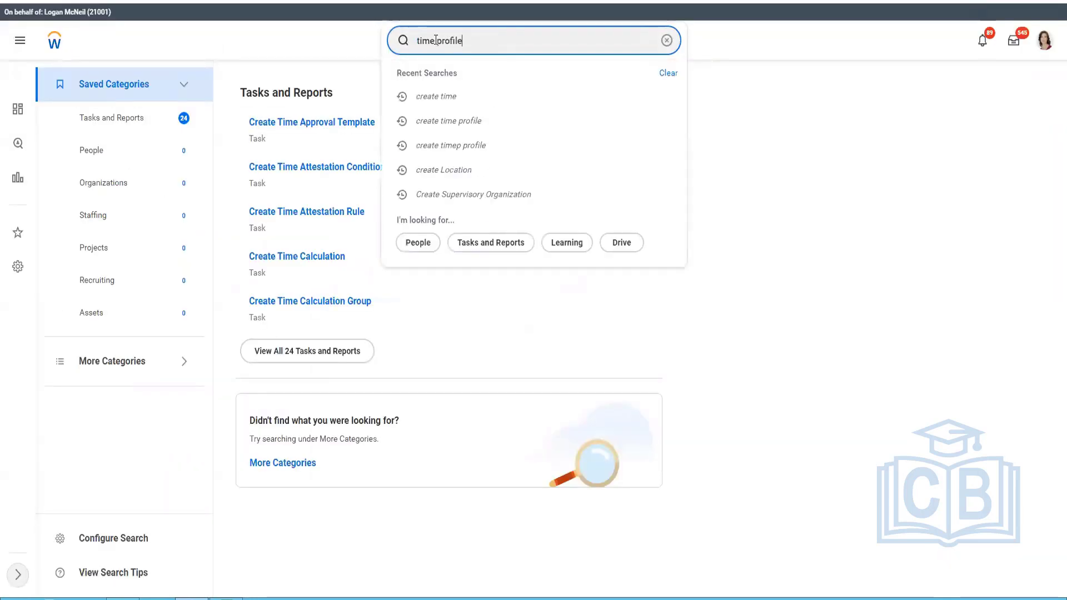
{"action": "key", "text": "Return"}
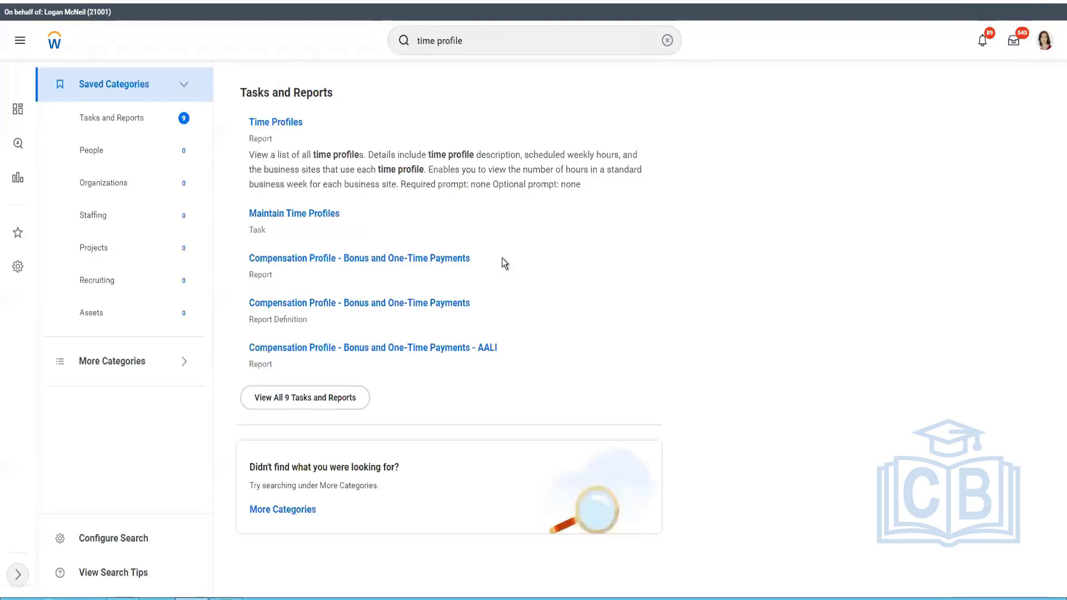
{"action": "left_click", "coordinate": [302, 217]}
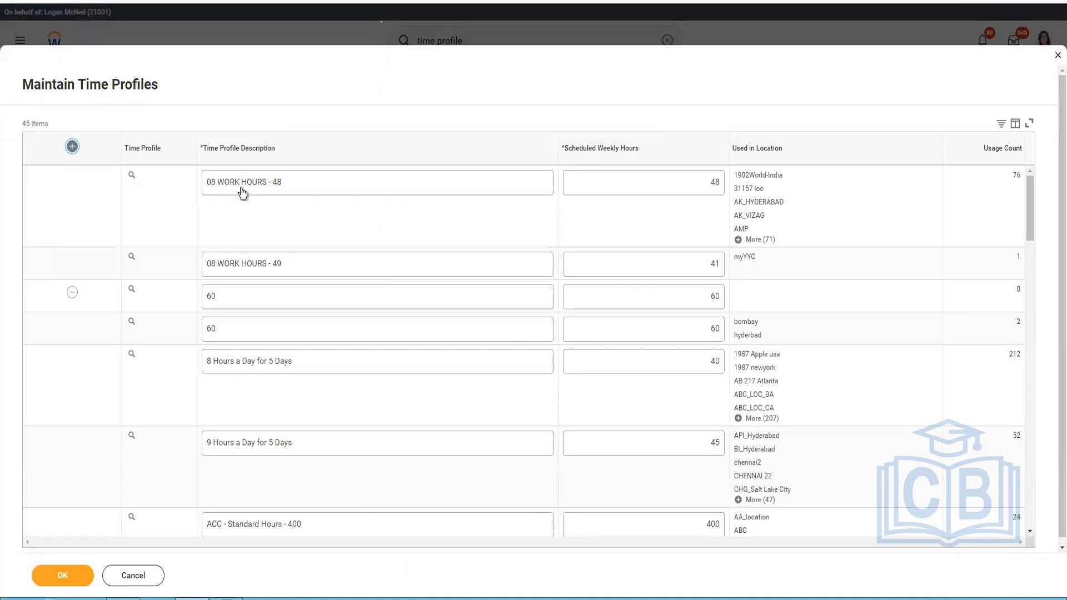
Add a new time profile row with the description CF 40 Hrs Time Profile (APR-2022).
{"action": "left_click", "coordinate": [264, 179]}
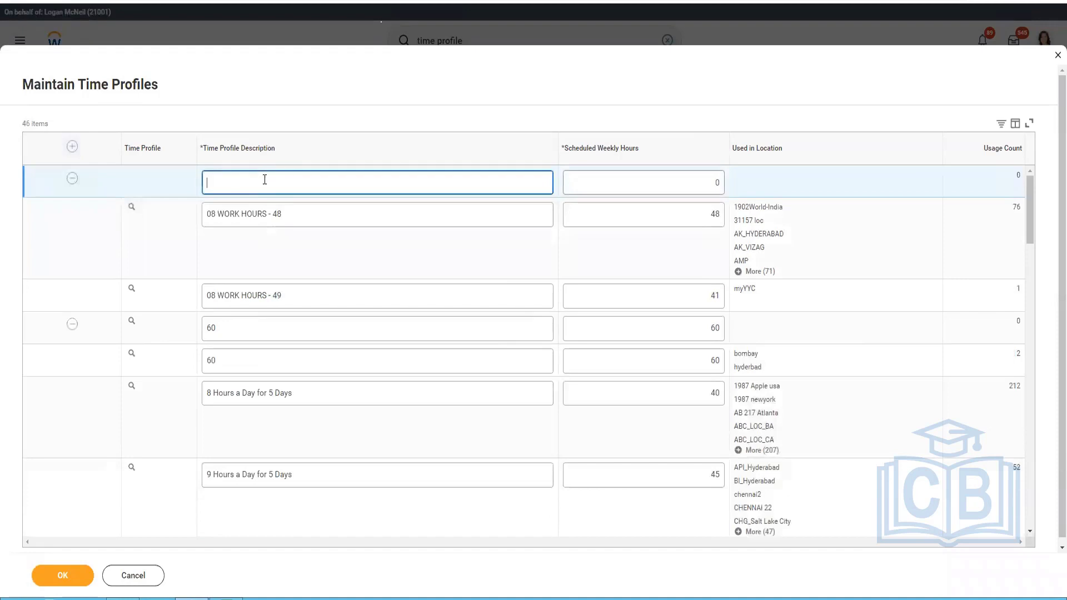
{"action": "type", "text": "CF 40 HRs Time"}
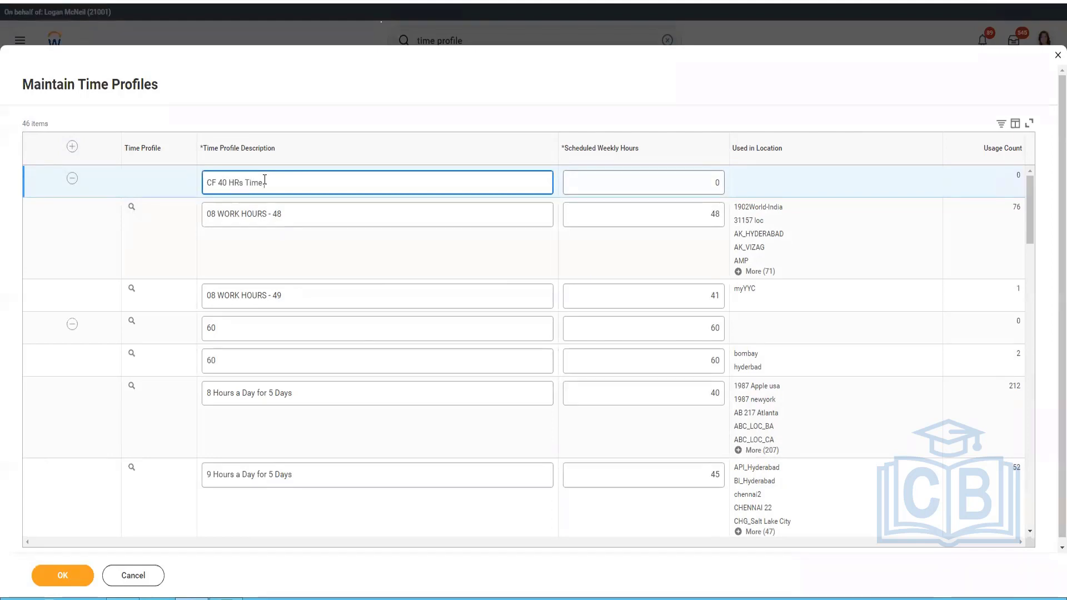
{"action": "type", "text": " Profile"}
{"action": "key", "text": "shift+Right"}
{"action": "key", "text": "shift+Right"}
{"action": "key", "text": "shift+Right"}
{"action": "type", "text": "Hrs"}
{"action": "type", "text": " (APR-2"}
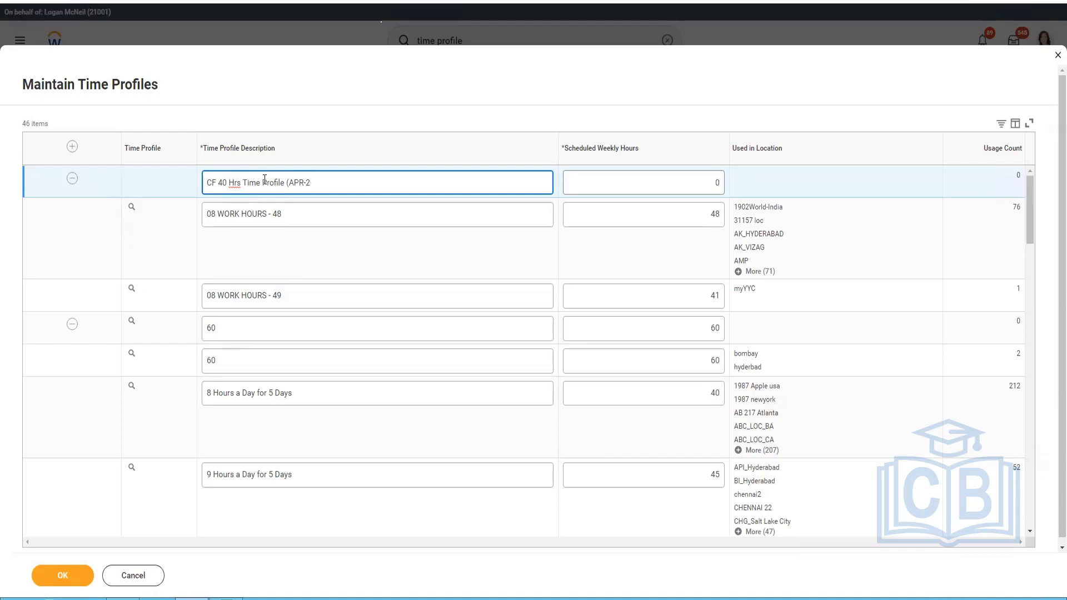
{"action": "type", "text": "-022)"}
Set the new time profile's scheduled weekly hours to 40 and save the time profiles.
{"action": "left_click", "coordinate": [663, 185]}
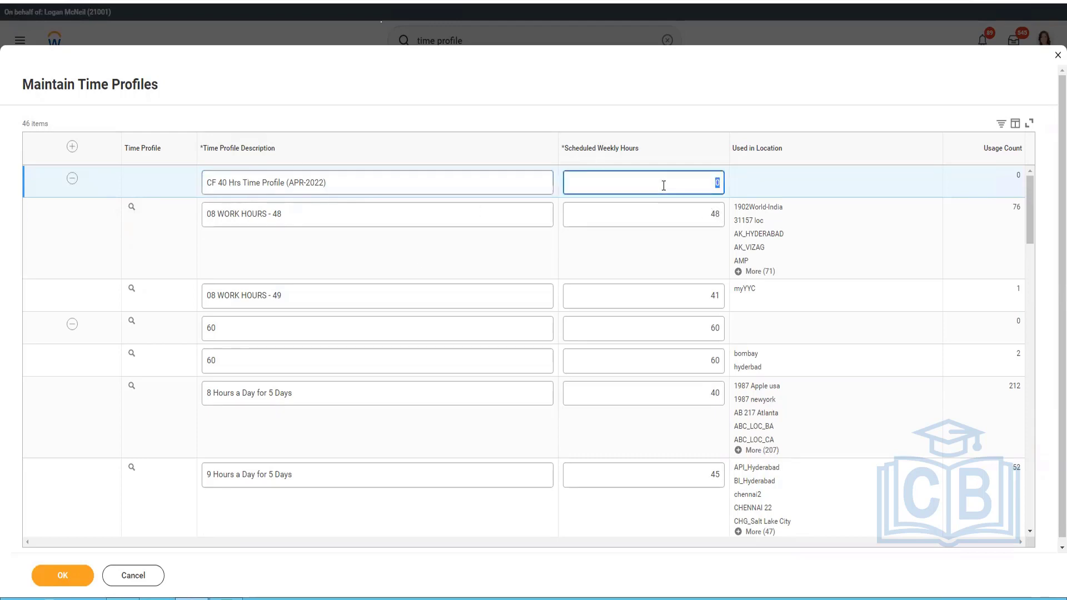
{"action": "type", "text": "40"}
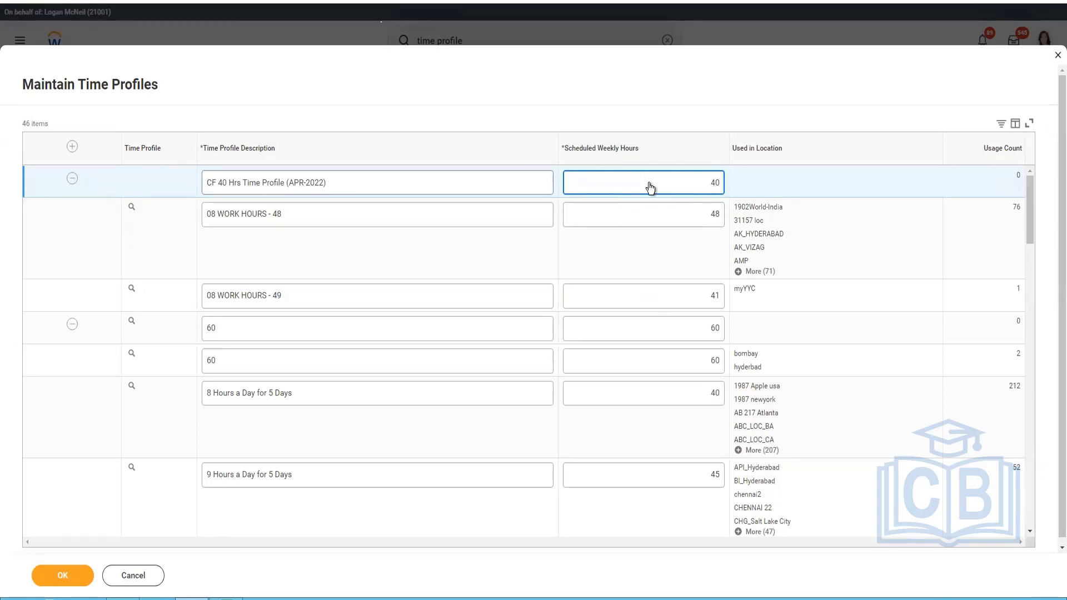
{"action": "left_click", "coordinate": [84, 574]}
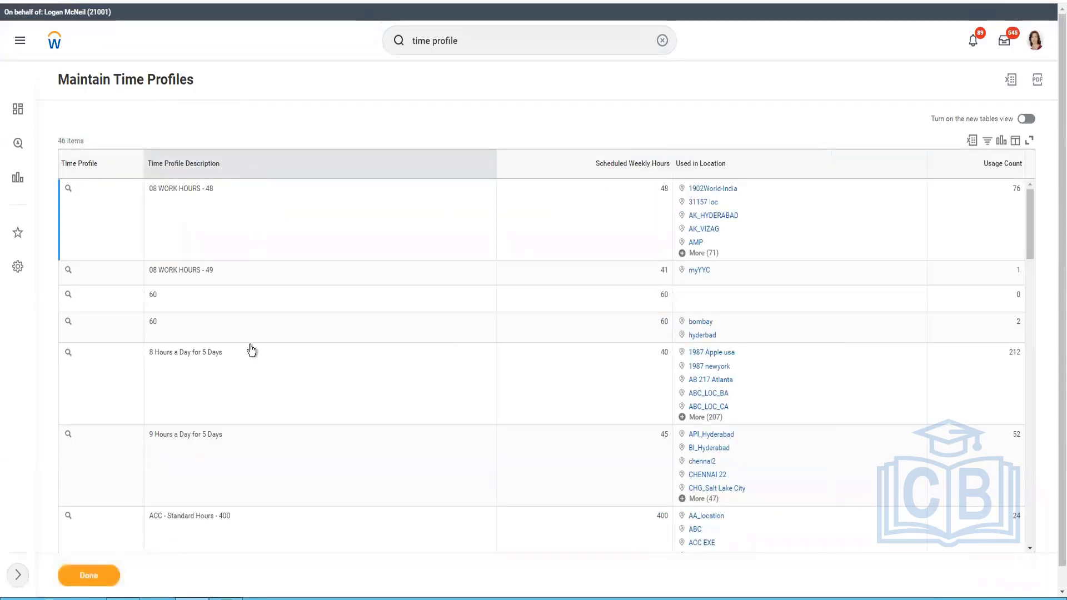
Filter the saved time profiles to descriptions containing CF 40 Hrs.
{"action": "left_click", "coordinate": [189, 360]}
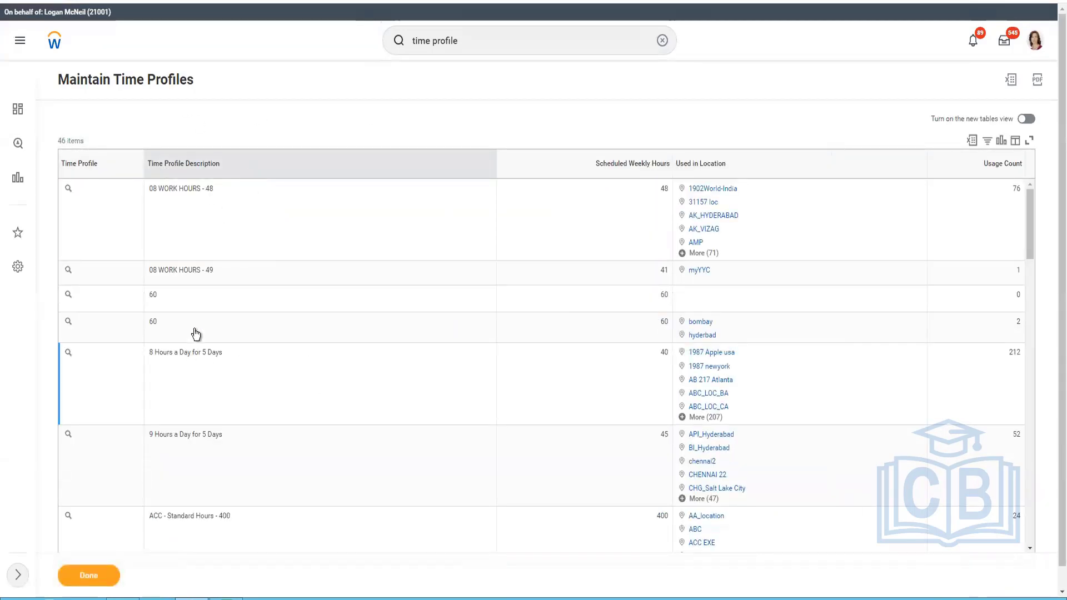
{"action": "left_click", "coordinate": [223, 163]}
{"action": "left_click", "coordinate": [212, 322]}
{"action": "type", "text": "CF "}
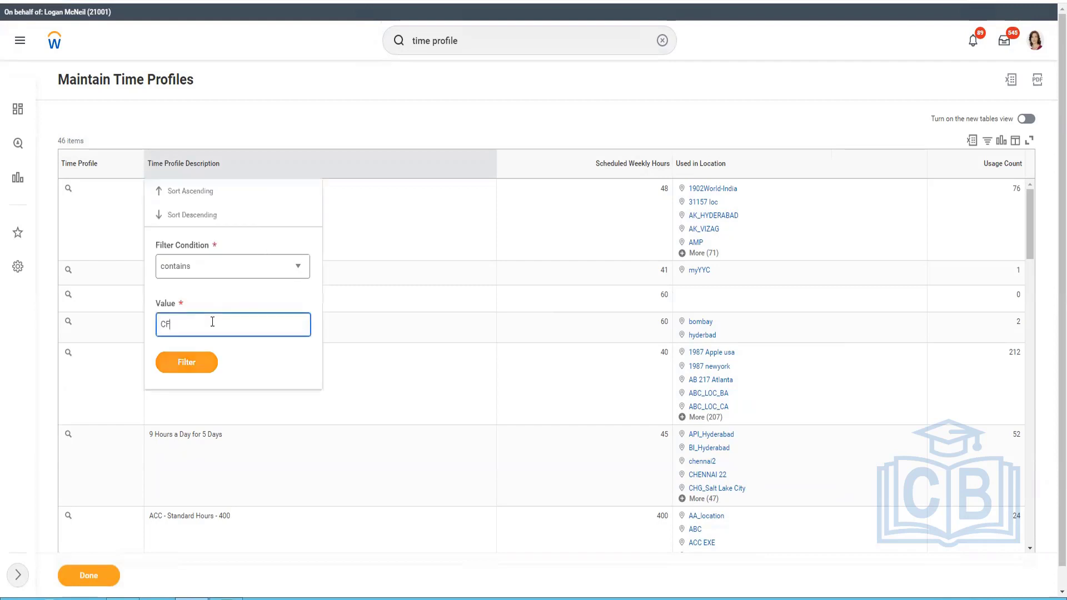
{"action": "type", "text": "40 Hrs"}
{"action": "left_click", "coordinate": [207, 366]}
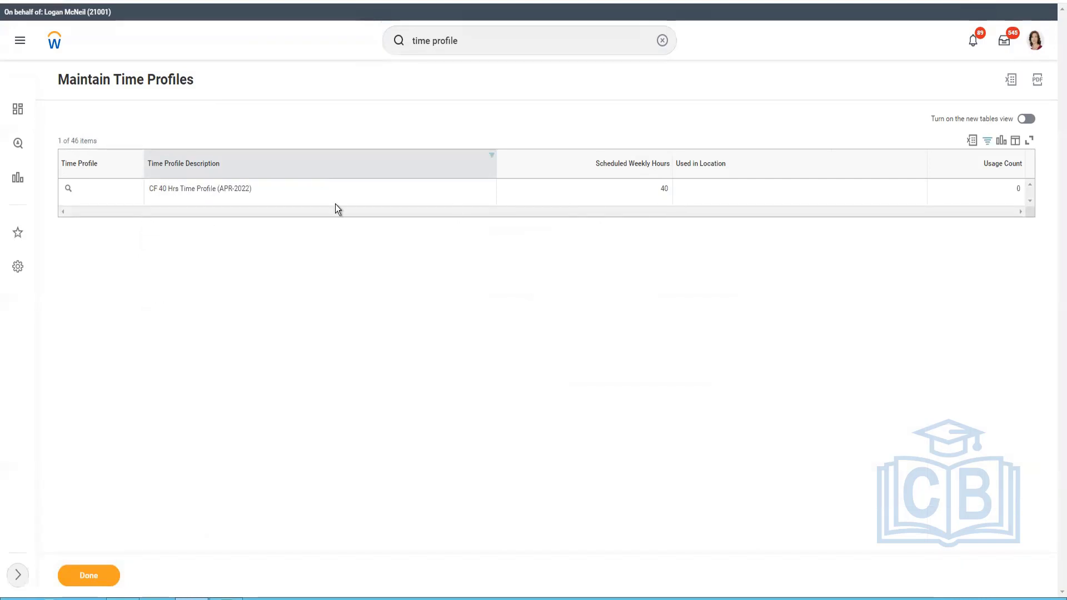
Copy the new time profile's description and assign that profile as the Time Profile of the CF Hawaii location.
{"action": "triple_click", "coordinate": [274, 194]}
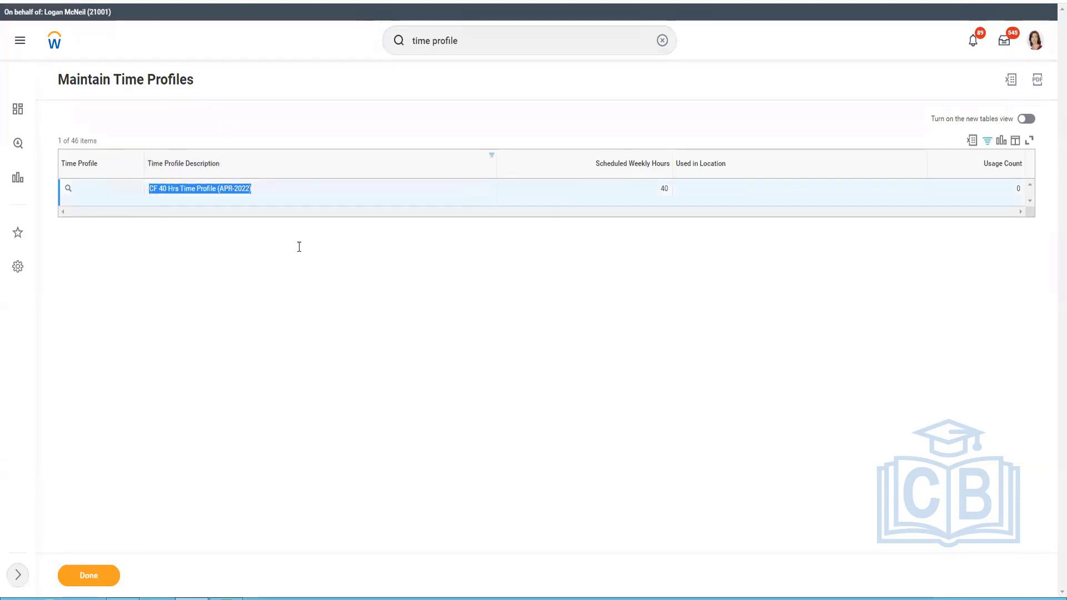
{"action": "key", "text": "ctrl+c"}
{"action": "key", "text": "alt+Tab"}
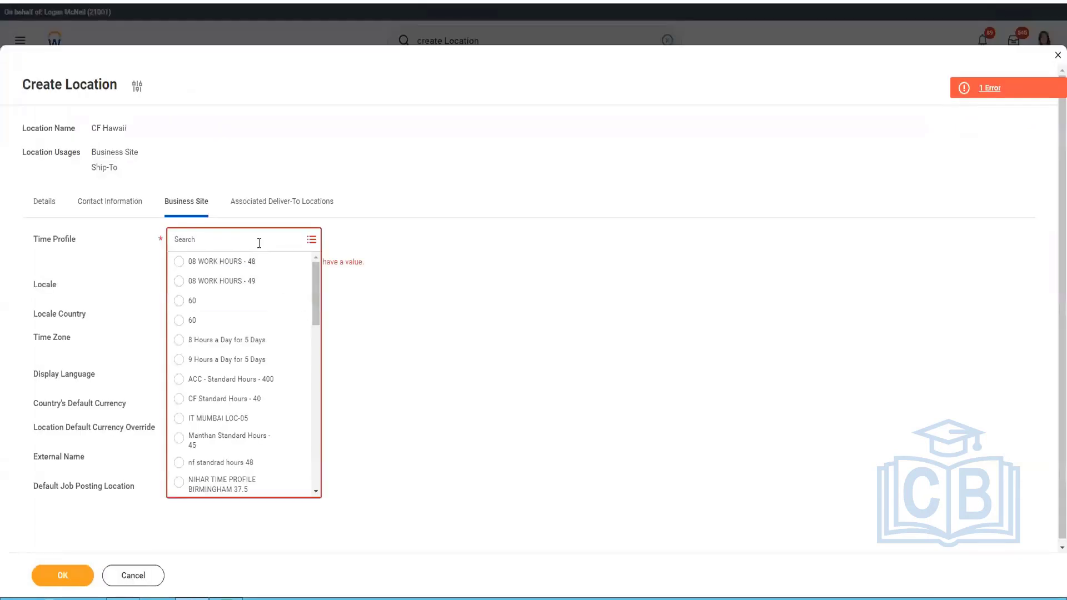
{"action": "key", "text": "ctrl+v"}
{"action": "key", "text": "Return"}
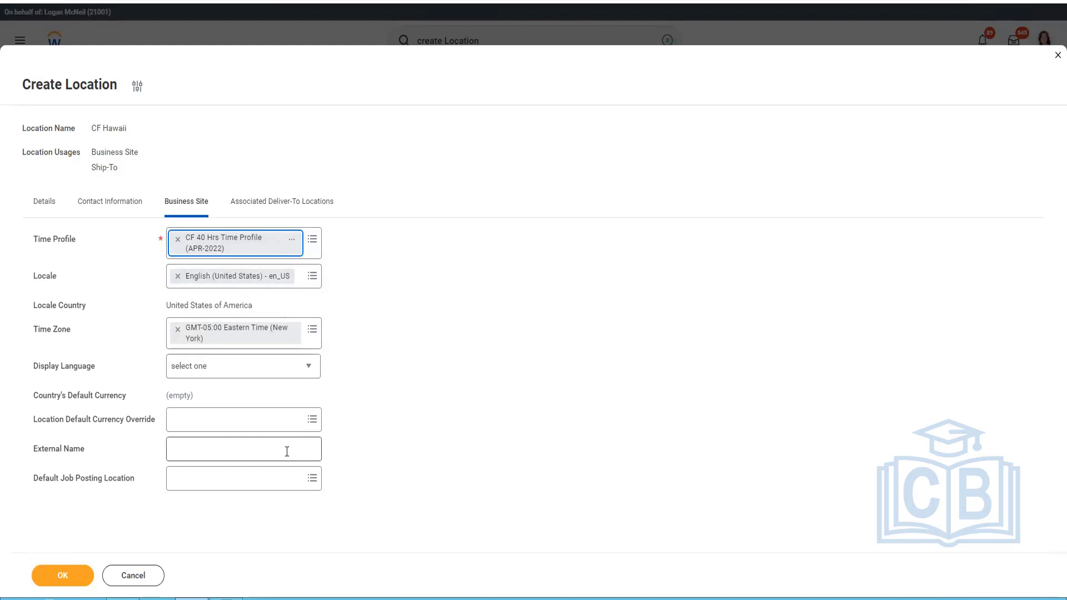
Set the display language of the CF Hawaii business site to English.
{"action": "mouse_move", "coordinate": [286, 451]}
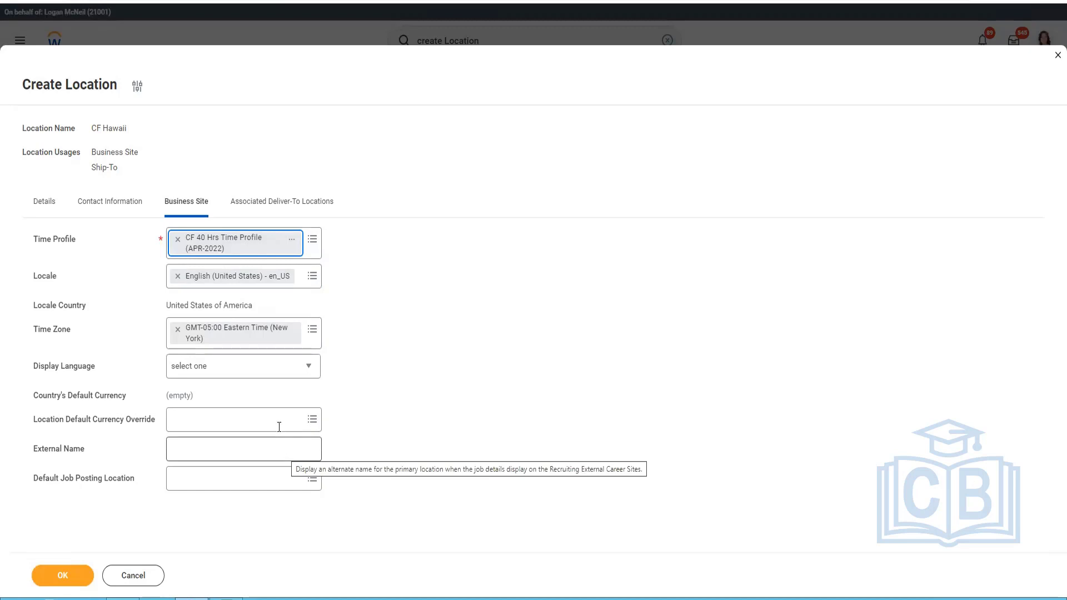
{"action": "left_click", "coordinate": [272, 372]}
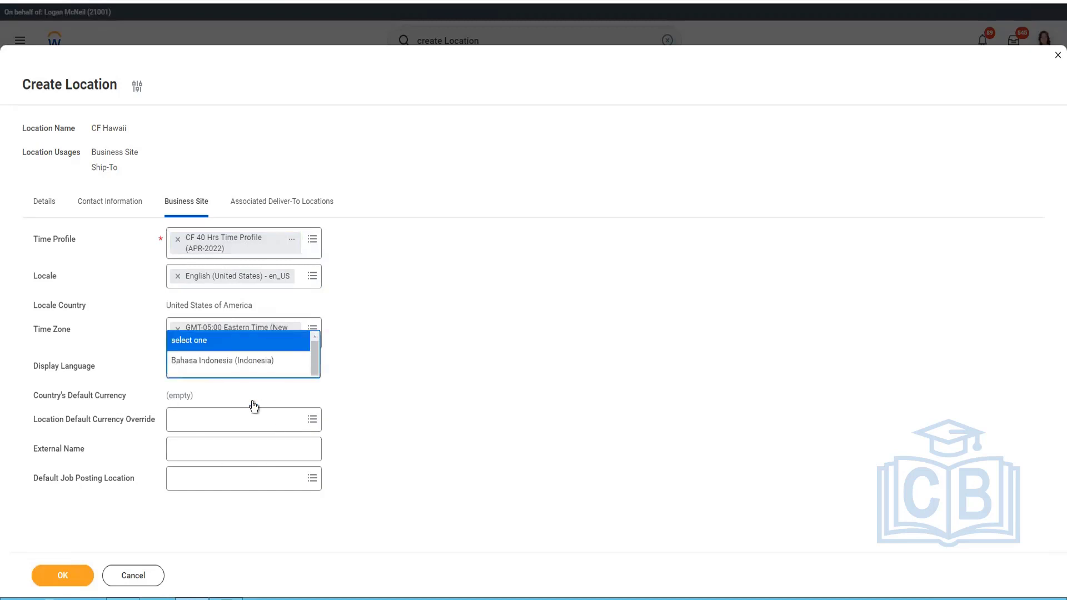
{"action": "left_click", "coordinate": [329, 322]}
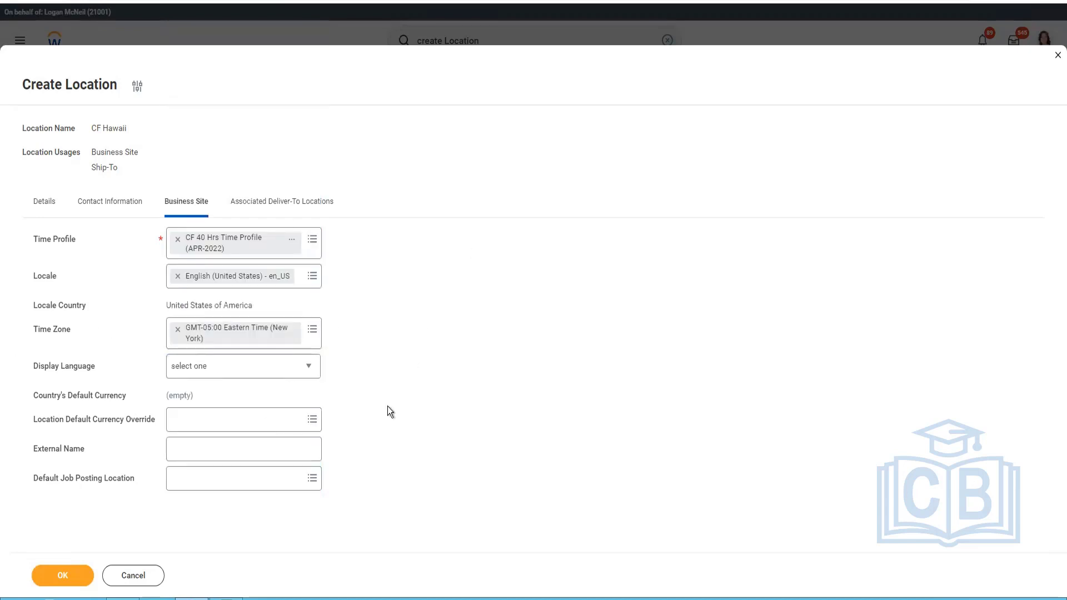
{"action": "left_click", "coordinate": [256, 374]}
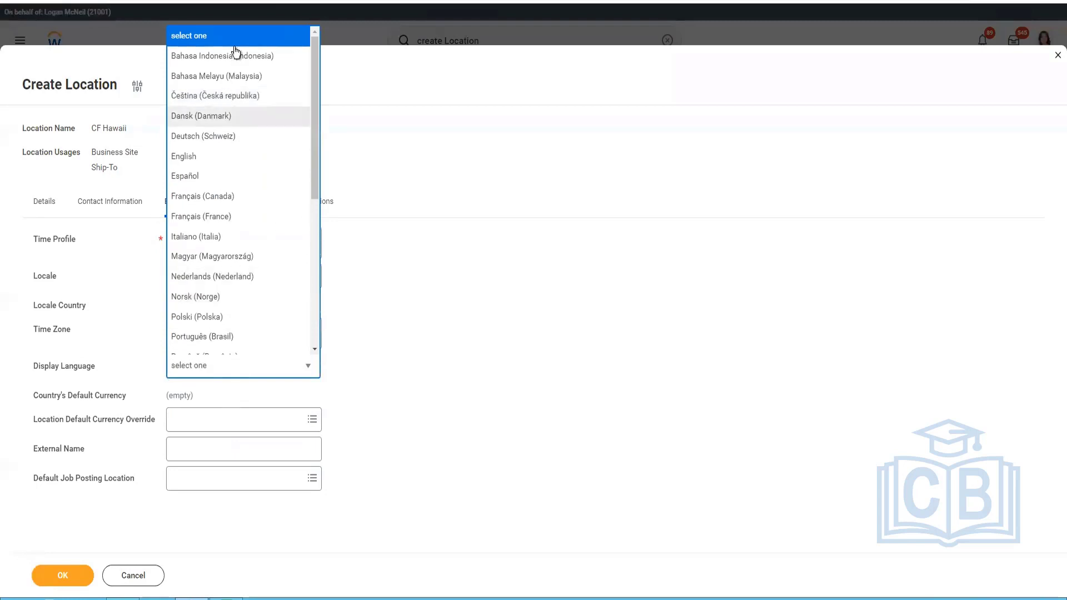
{"action": "left_click_drag", "start_coordinate": [316, 131], "coordinate": [316, 365]}
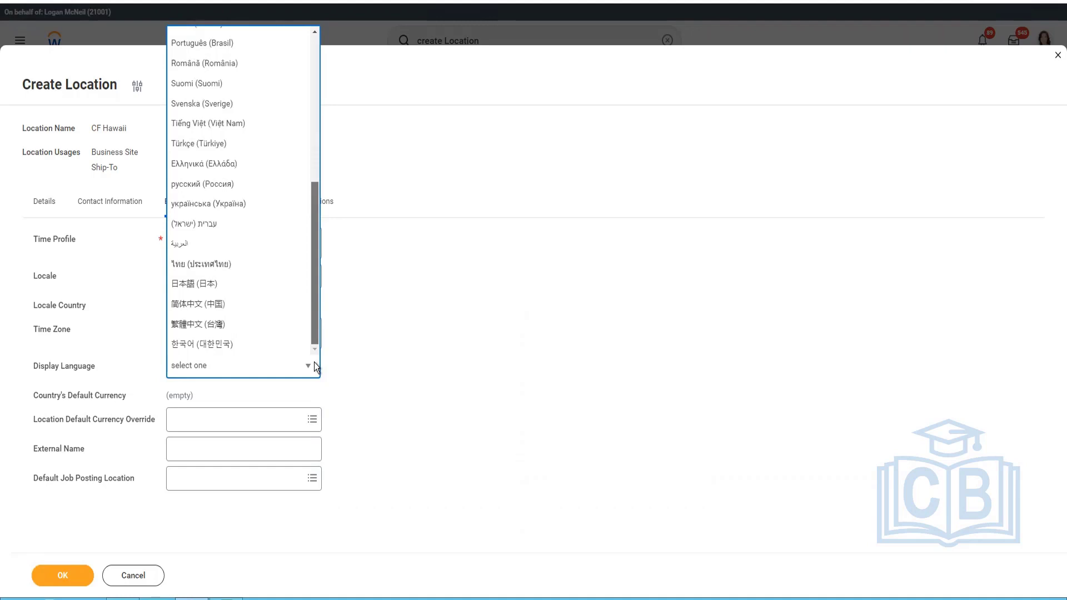
{"action": "scroll", "coordinate": [329, 166], "scroll_direction": "up", "scroll_amount": 5}
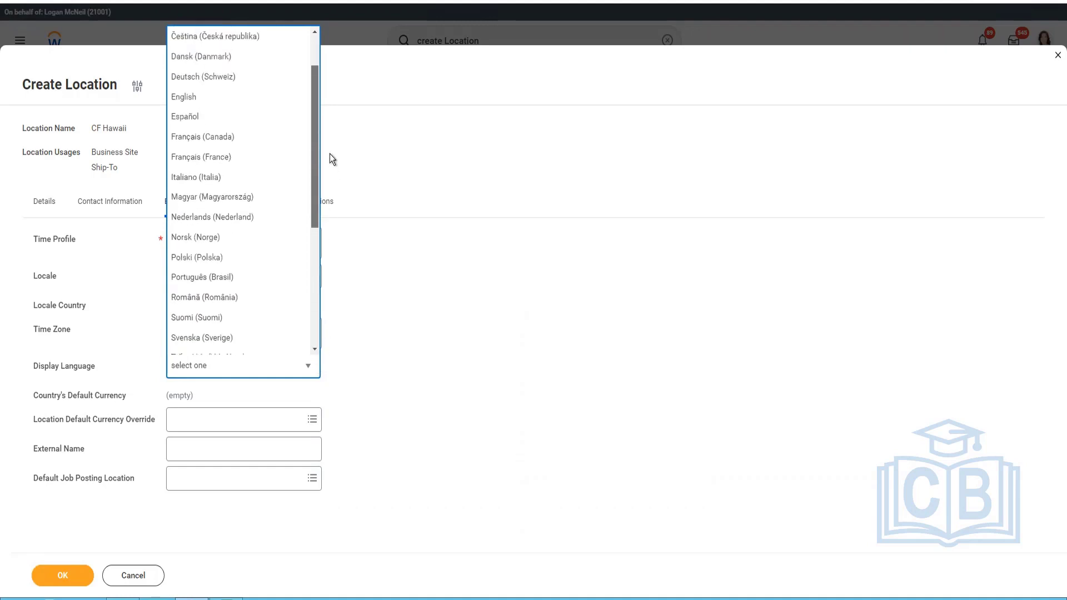
{"action": "left_click", "coordinate": [212, 124]}
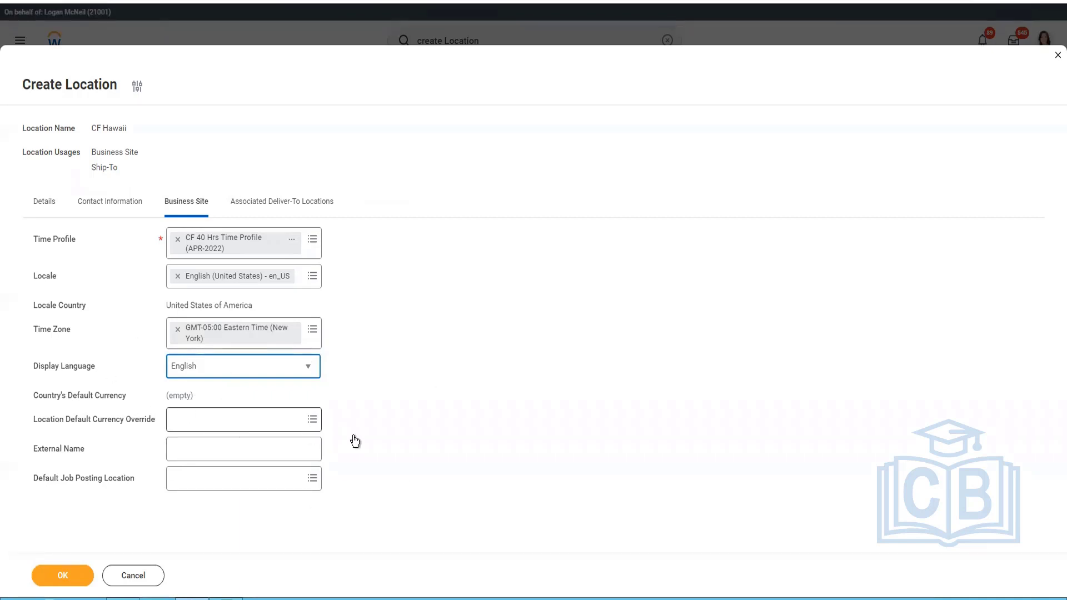
Set the Location Default Currency Override of the business site to USD.
{"action": "key", "text": "Tab"}
{"action": "type", "text": "USD"}
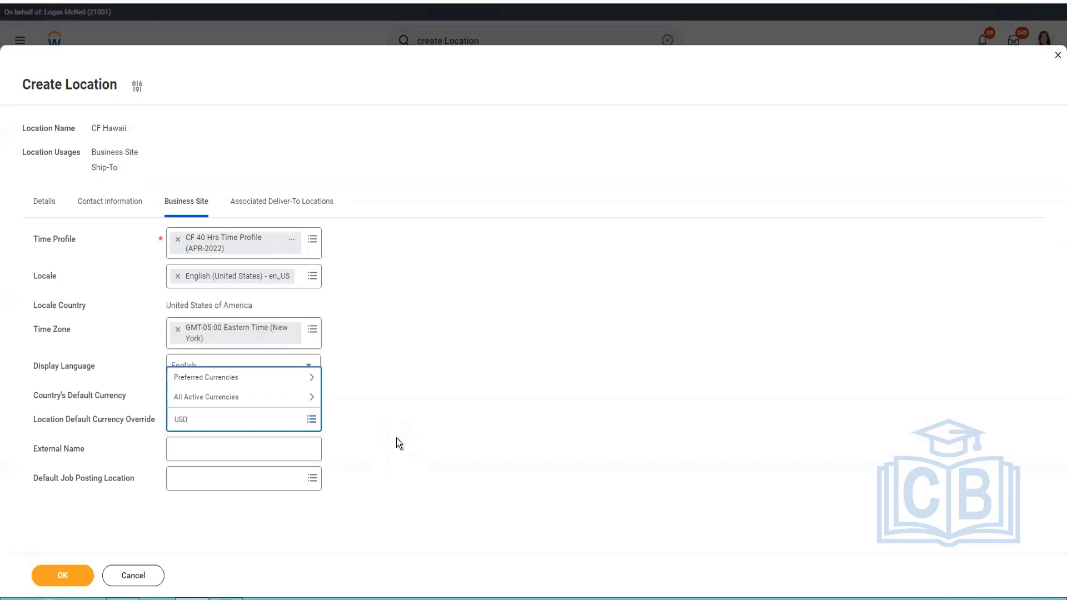
{"action": "key", "text": "Return"}
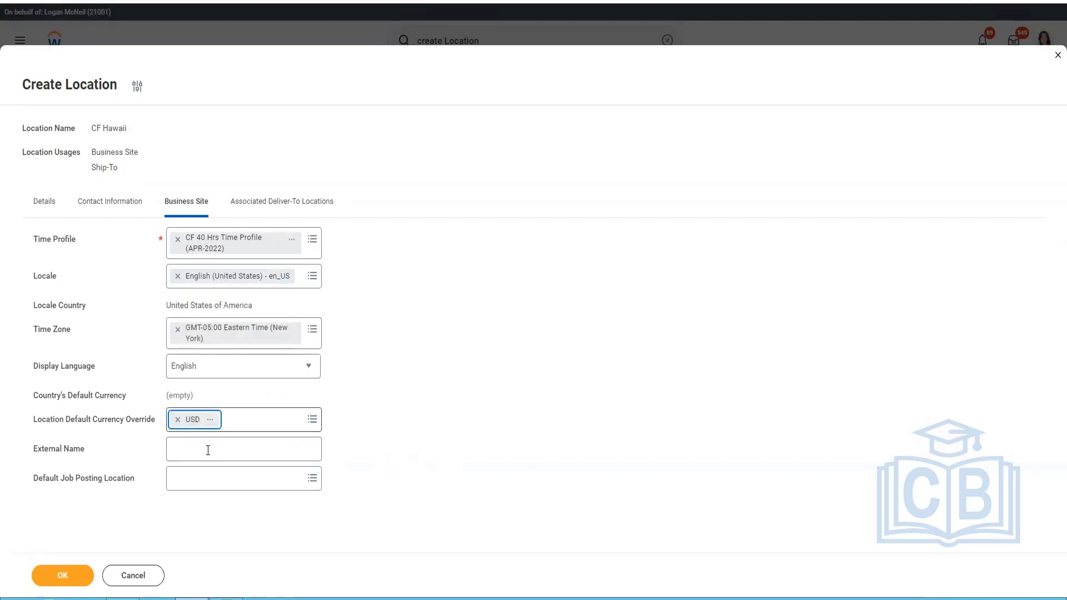
Enter CF Business Site (External Name) as the location's external name.
{"action": "key", "text": "Tab"}
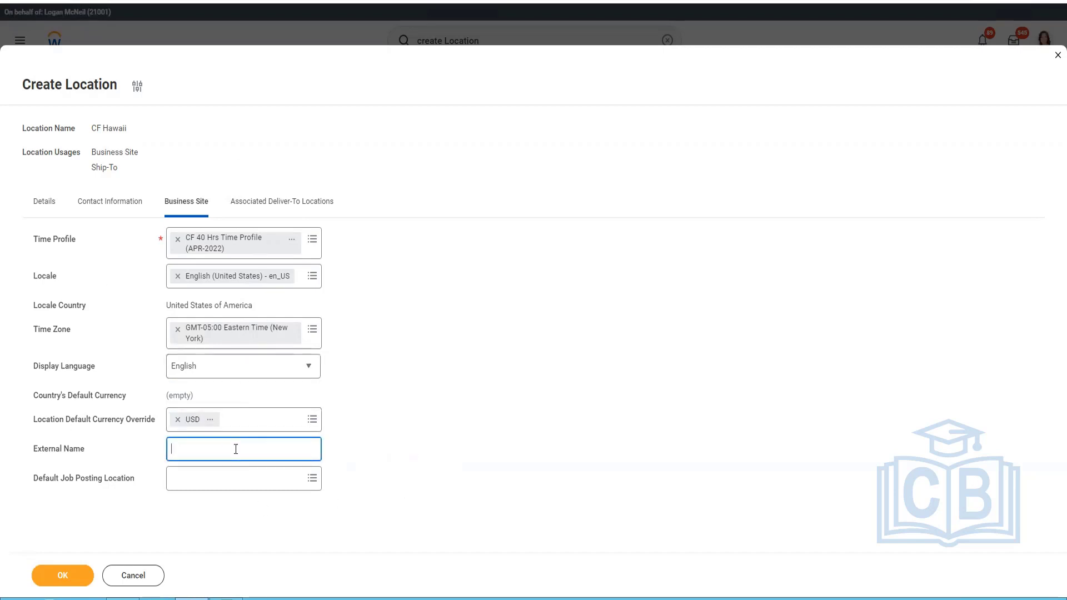
{"action": "type", "text": "CF Business Site (External Name)"}
Look through the active business sites for a Default Job Posting Location and enter CF as the search text.
{"action": "left_click", "coordinate": [254, 486]}
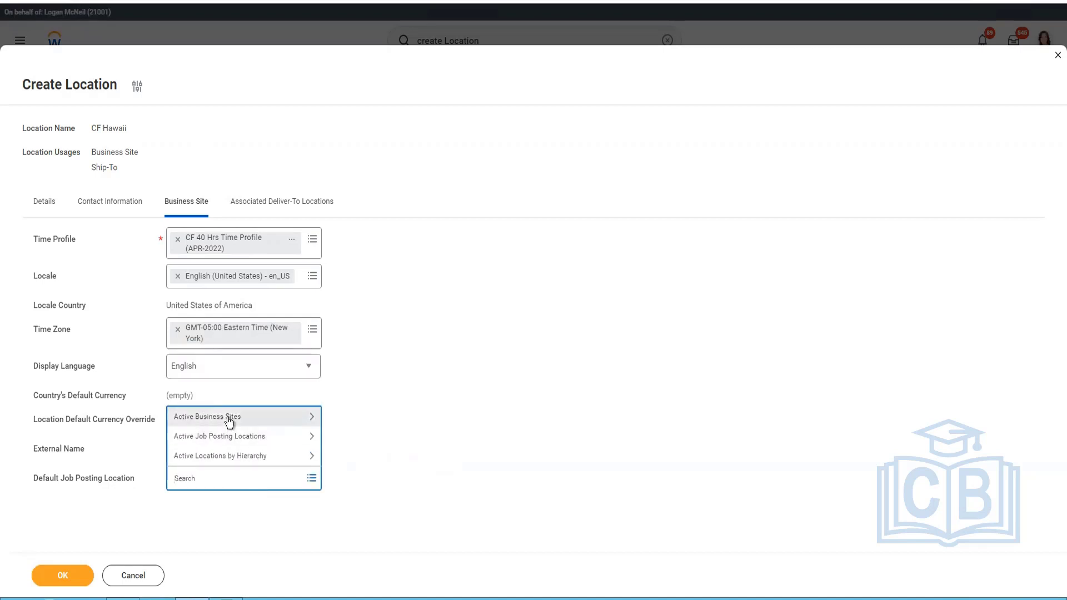
{"action": "left_click", "coordinate": [229, 420]}
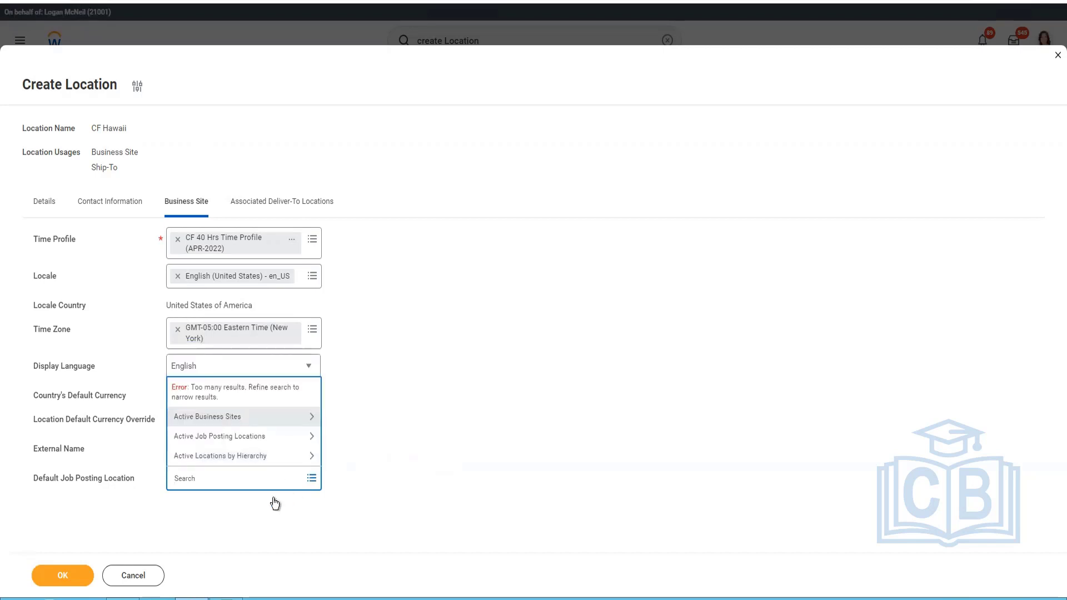
{"action": "left_click", "coordinate": [237, 479]}
{"action": "type", "text": "CF"}
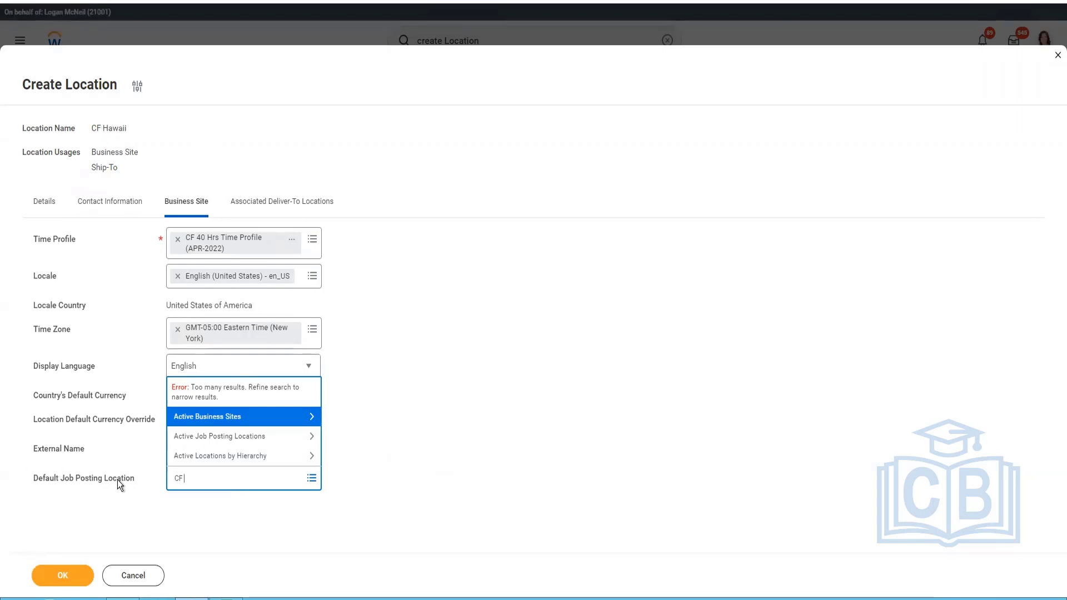
{"action": "mouse_move", "coordinate": [43, 482]}
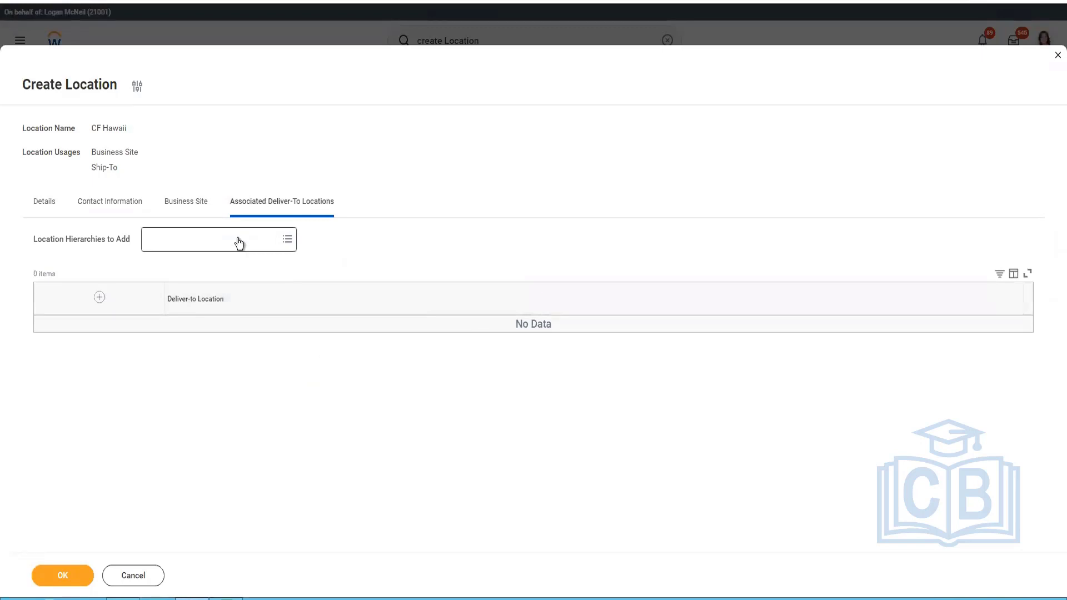
Add the United States location hierarchy to the location's associated deliver-to locations.
{"action": "left_click", "coordinate": [239, 242]}
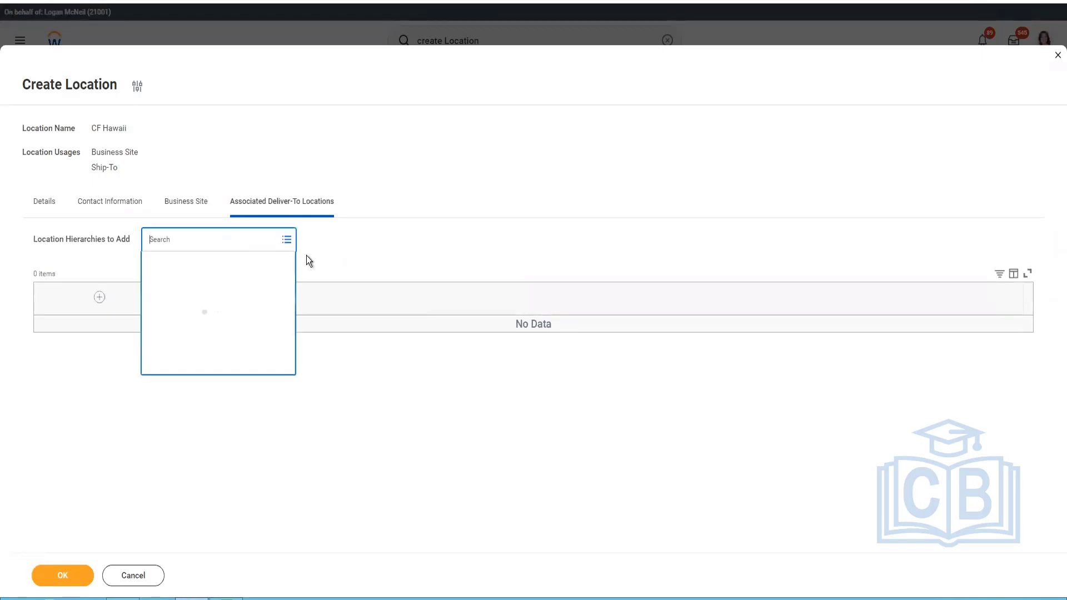
{"action": "type", "text": "United States\\"}
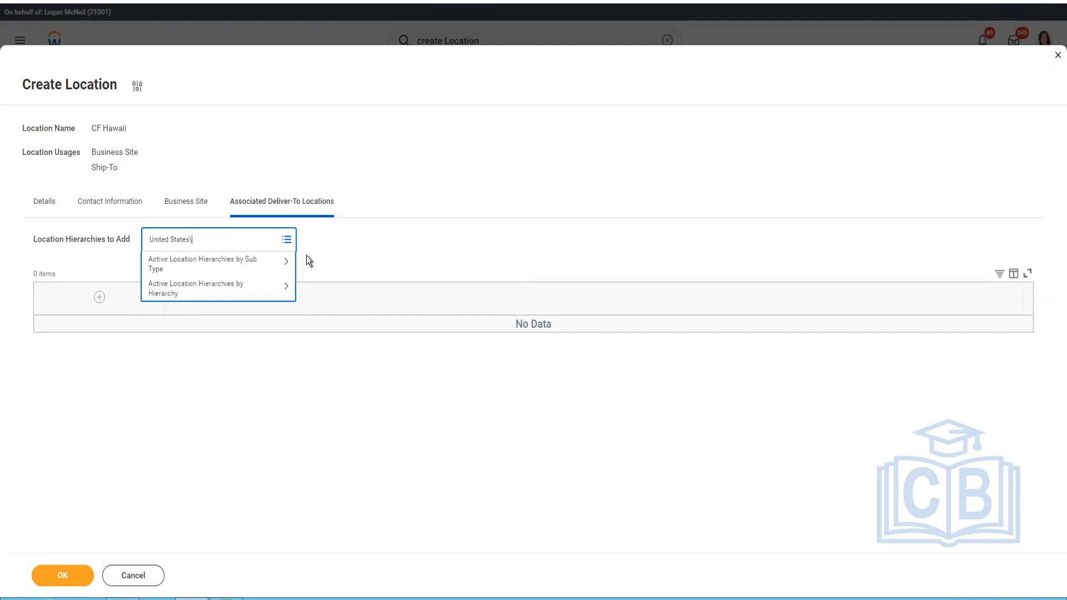
{"action": "key", "text": "BackSpace"}
{"action": "key", "text": "Return"}
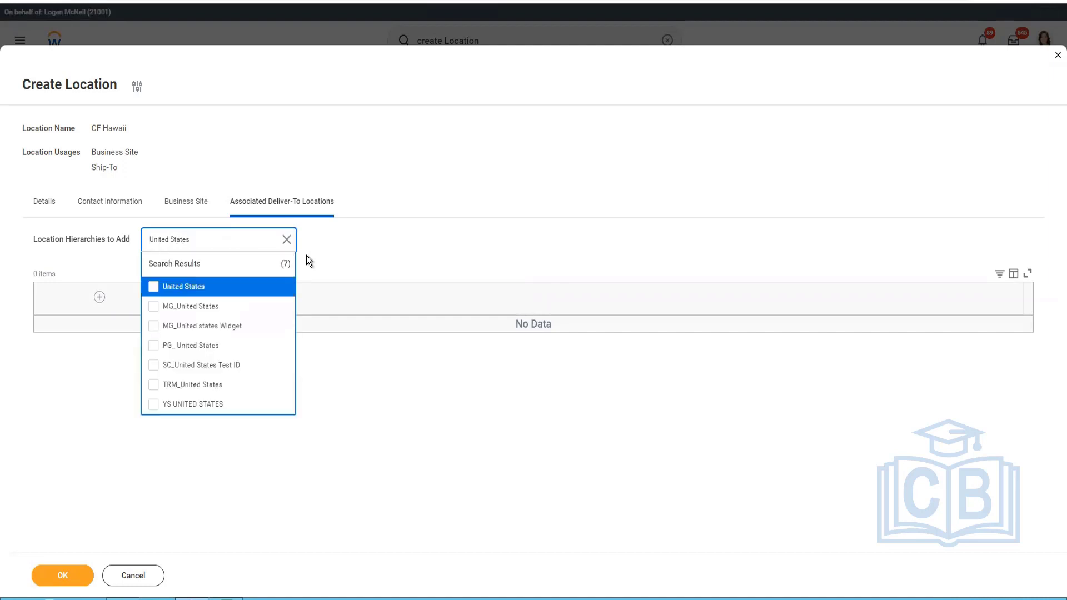
{"action": "left_click", "coordinate": [177, 289]}
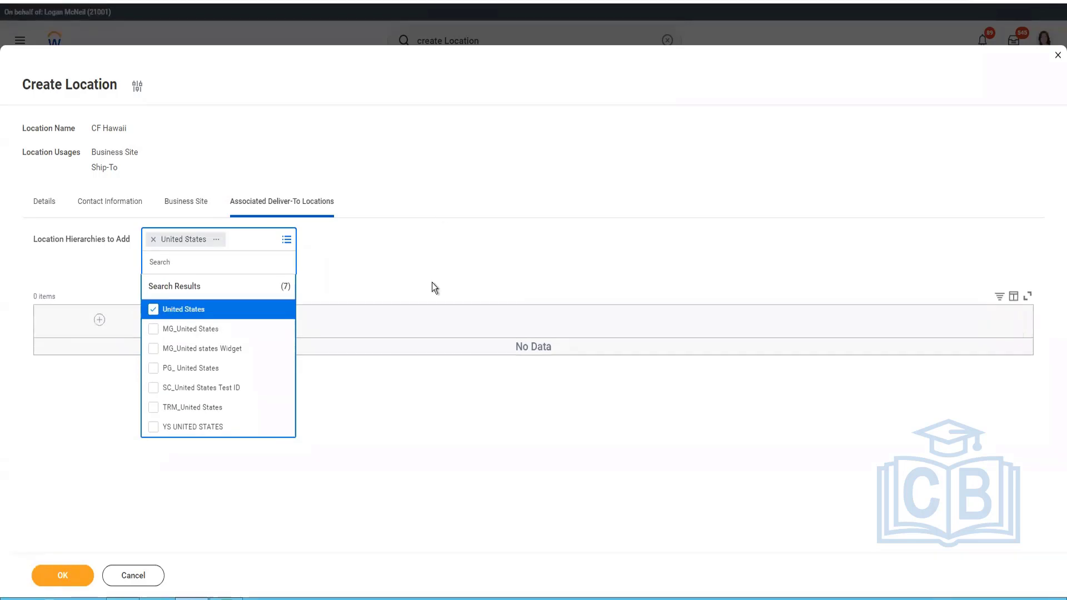
{"action": "left_click", "coordinate": [51, 241]}
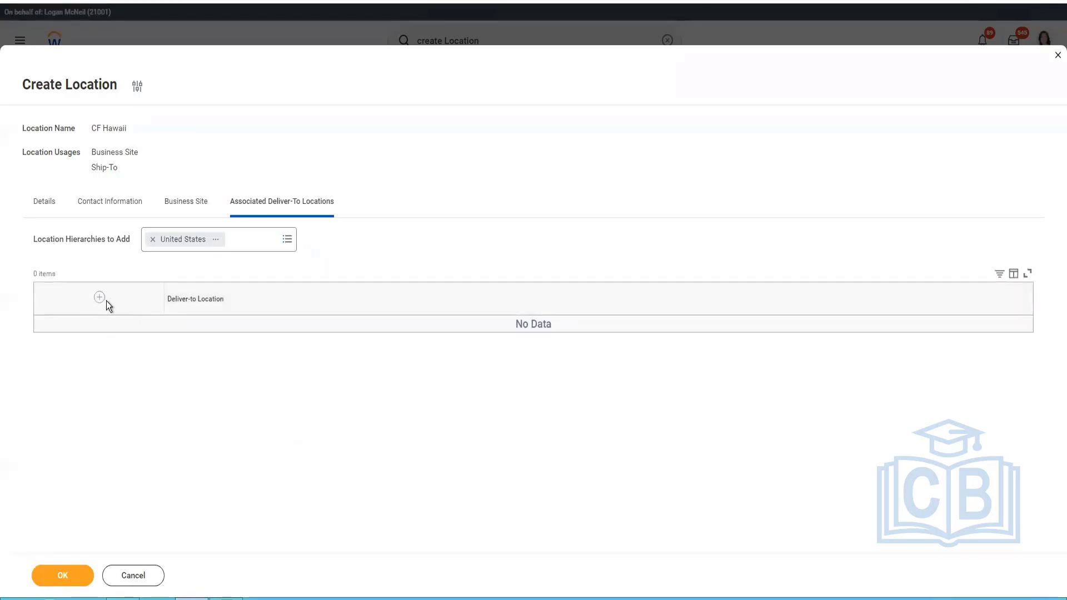
Try to submit the CF Hawaii location and check Google's search results for a valid Honolulu, Hawaii zip code.
{"action": "left_click", "coordinate": [72, 577]}
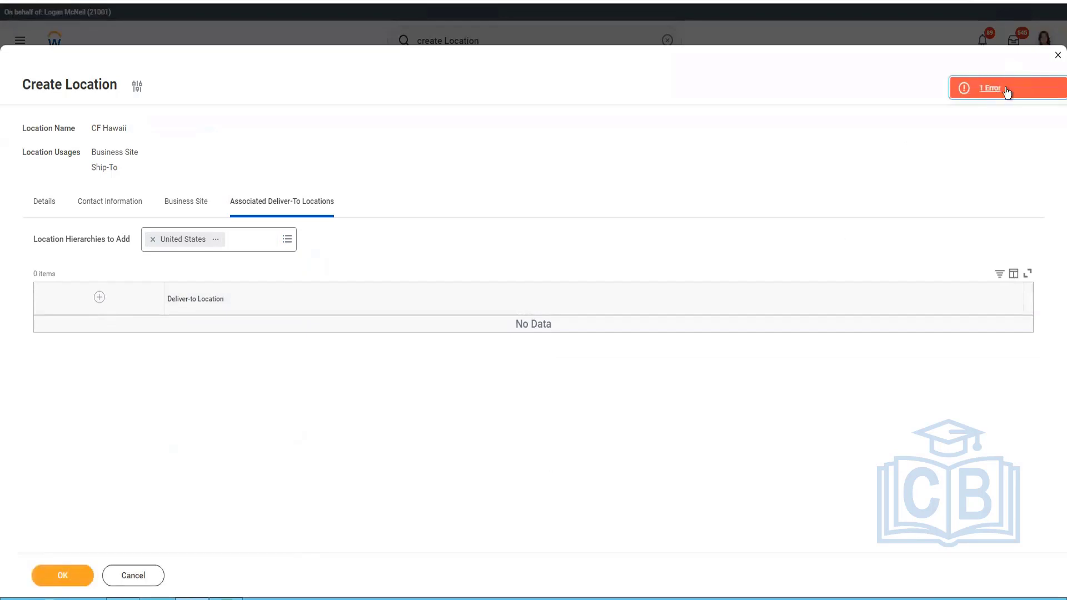
{"action": "left_click", "coordinate": [1007, 90]}
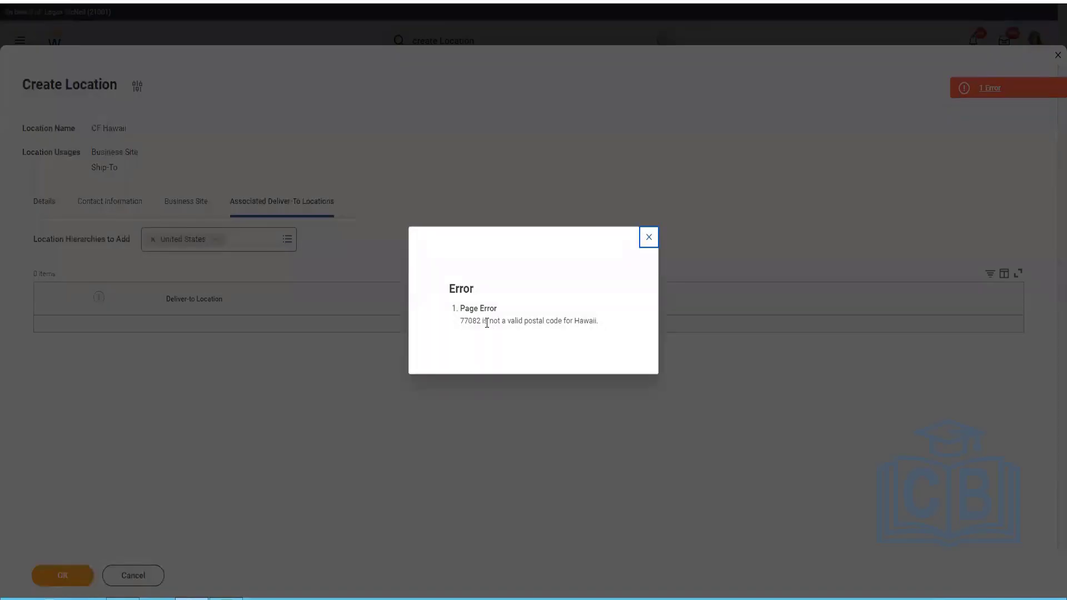
{"action": "left_click_drag", "start_coordinate": [486, 323], "coordinate": [457, 325]}
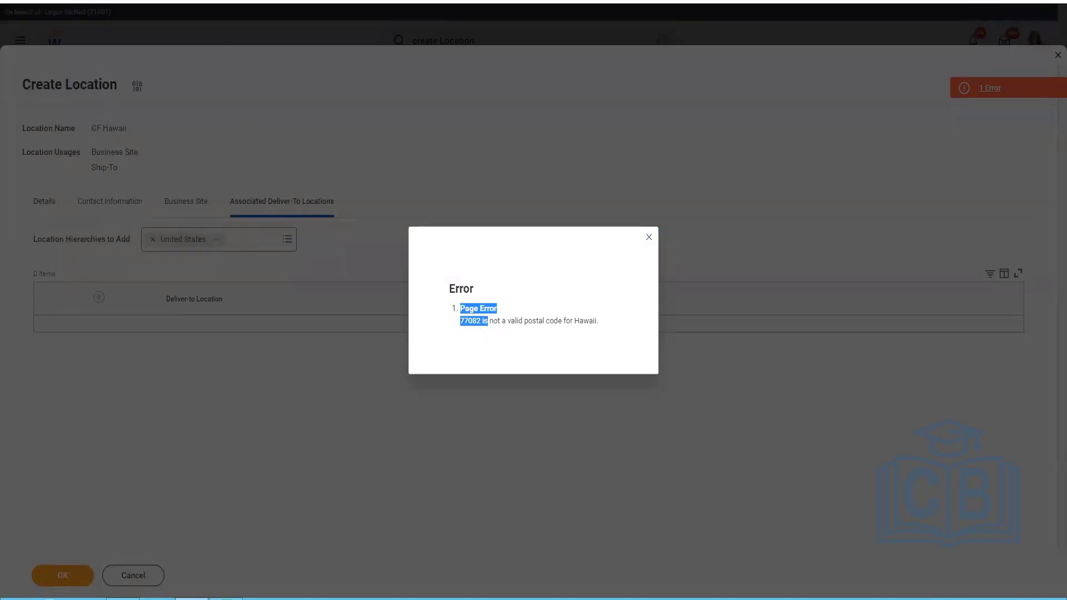
{"action": "left_click", "coordinate": [457, 1]}
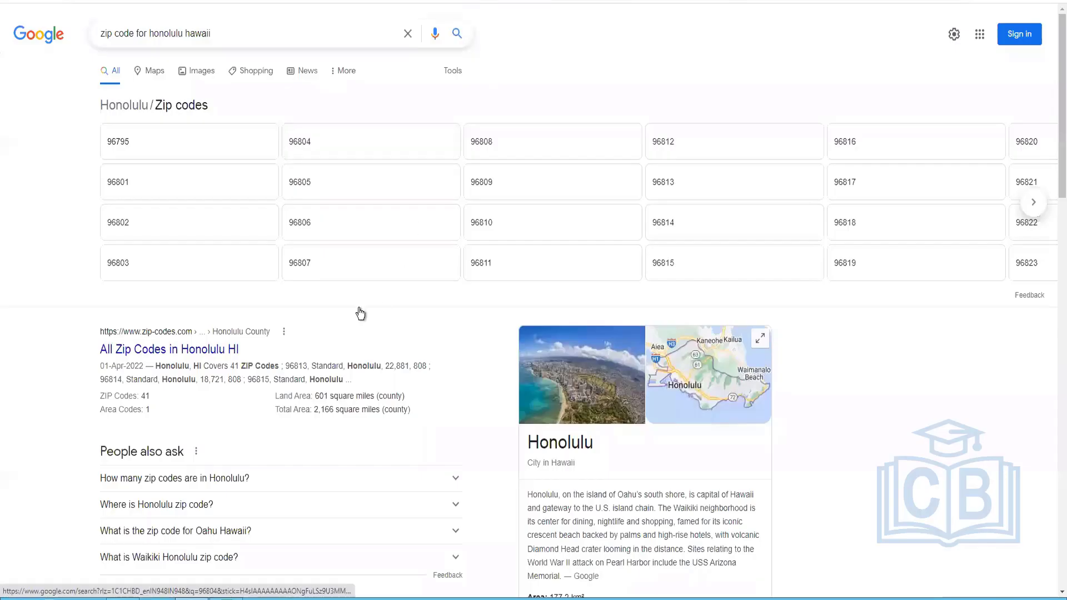
{"action": "left_click", "coordinate": [655, 147]}
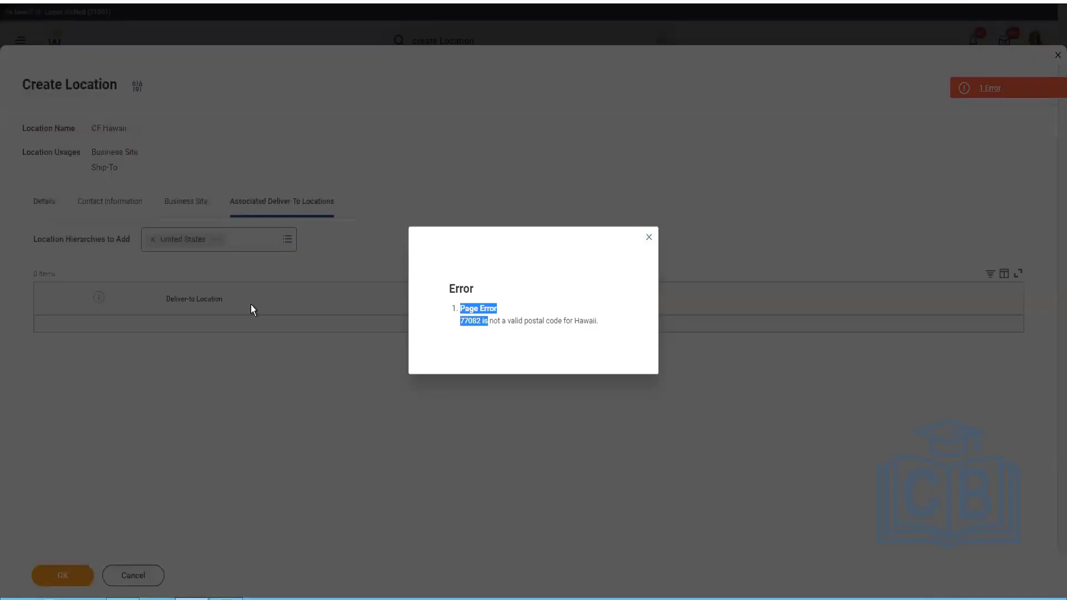
{"action": "left_click", "coordinate": [648, 237]}
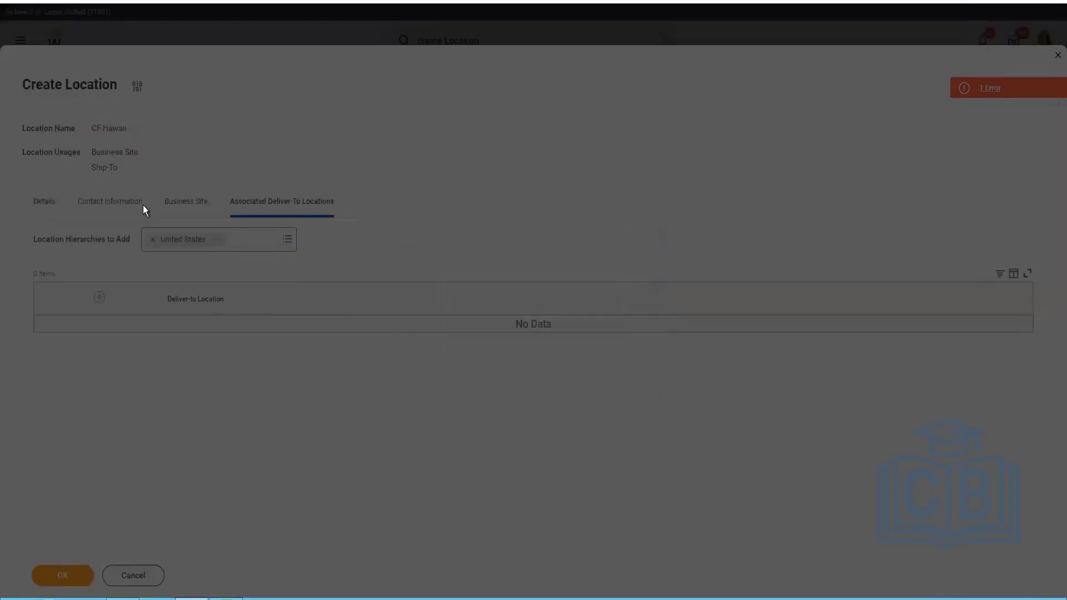
Change the postal code in the location's address to 96812 and submit the location.
{"action": "key", "text": "Return"}
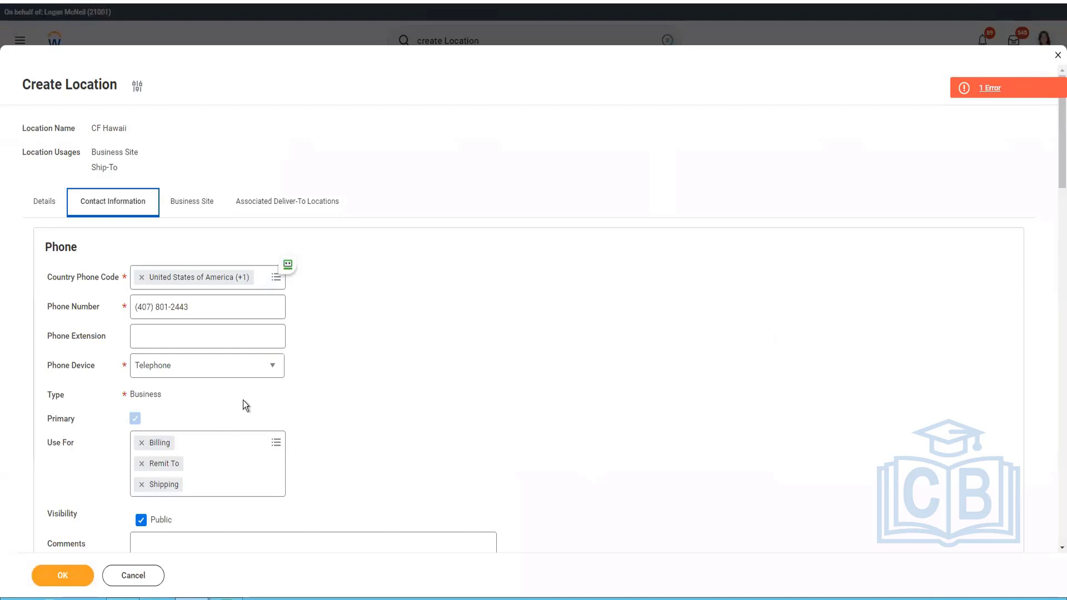
{"action": "scroll", "coordinate": [242, 400], "scroll_direction": "down", "scroll_amount": 5}
{"action": "scroll", "coordinate": [244, 405], "scroll_direction": "down", "scroll_amount": 3}
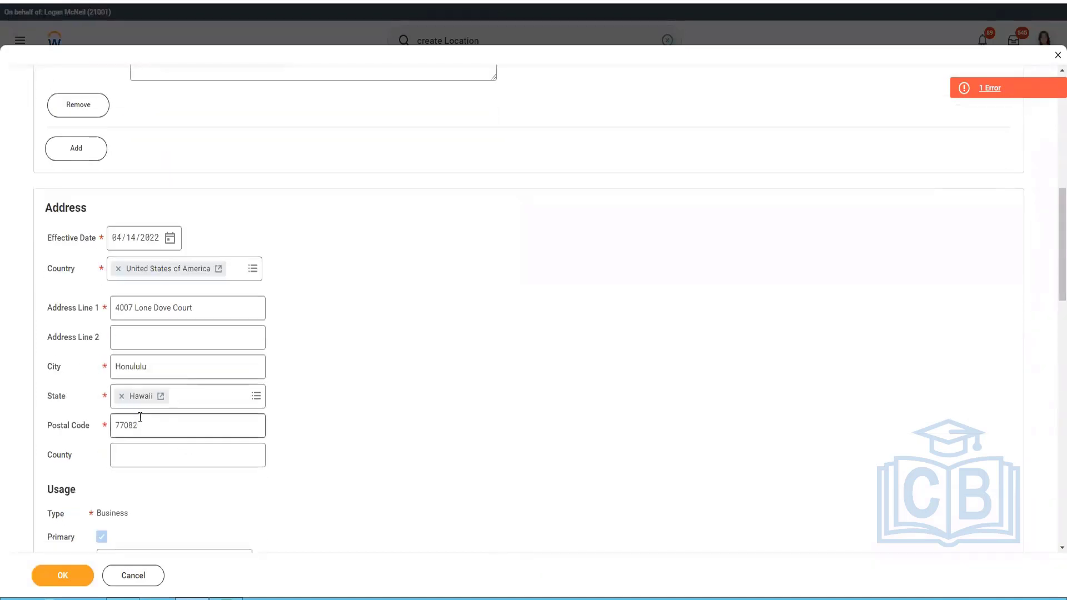
{"action": "double_click", "coordinate": [141, 426]}
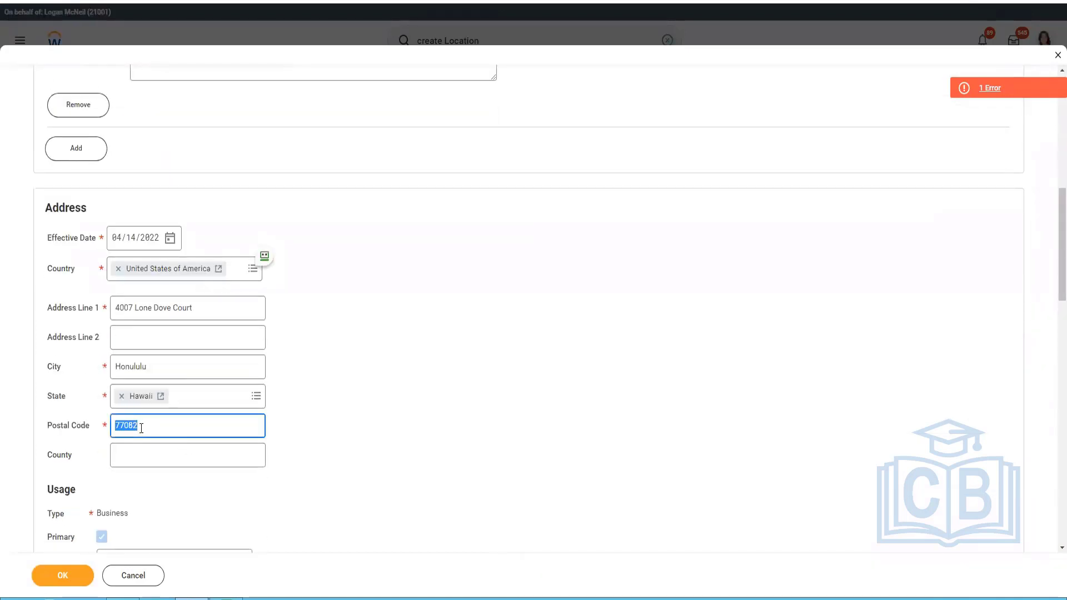
{"action": "type", "text": "96812"}
{"action": "left_click", "coordinate": [73, 580]}
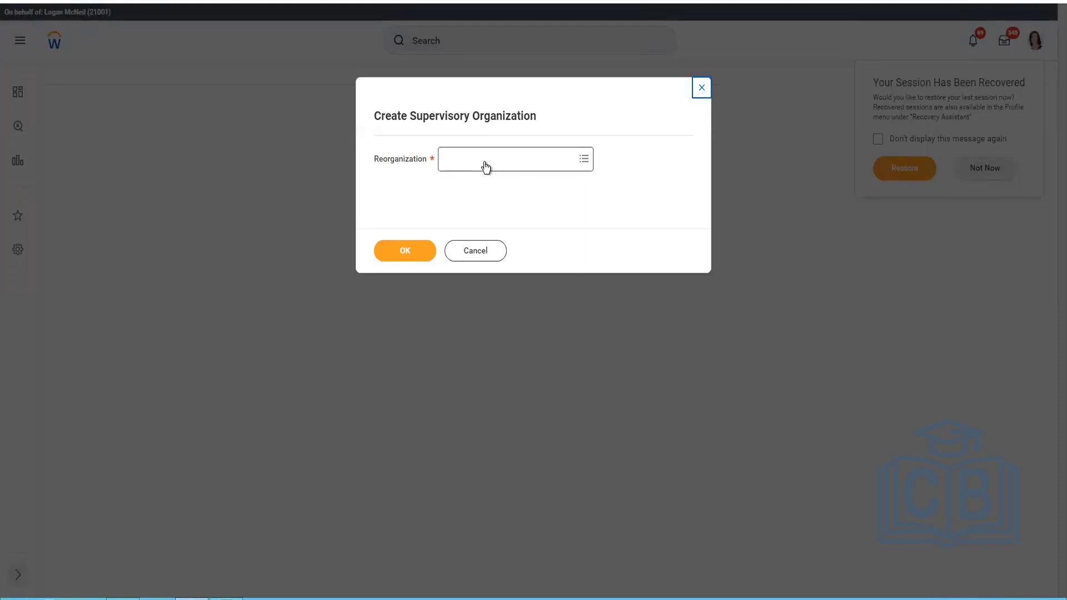
Start the supervisory organization under the reorganization CF APR 2022 ReOrg (04/01/2022).
{"action": "left_click", "coordinate": [485, 166]}
{"action": "type", "text": "CF 2"}
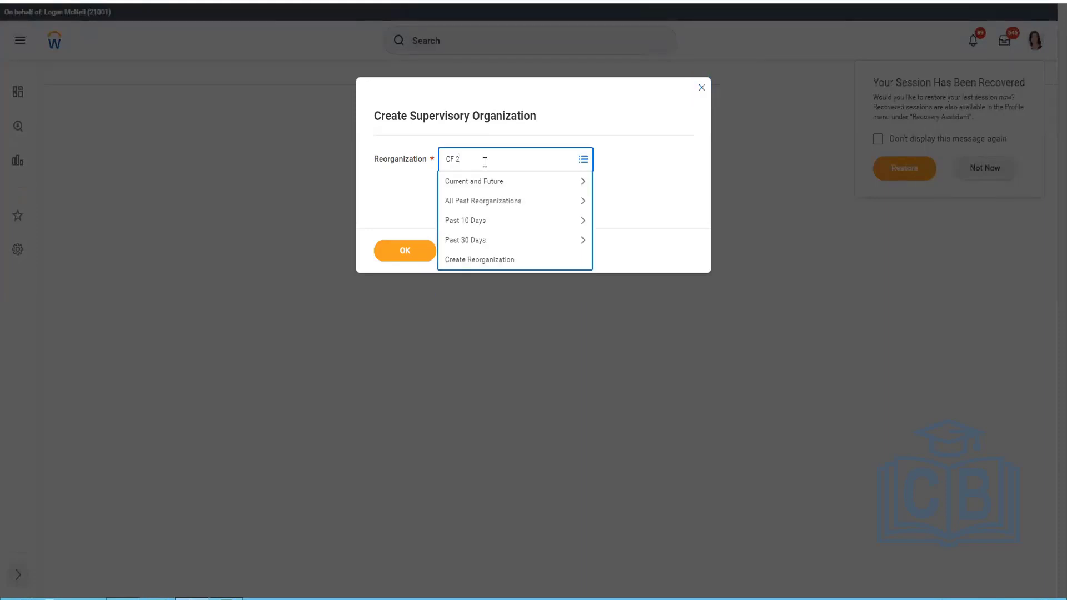
{"action": "type", "text": "022"}
{"action": "key", "text": "Return"}
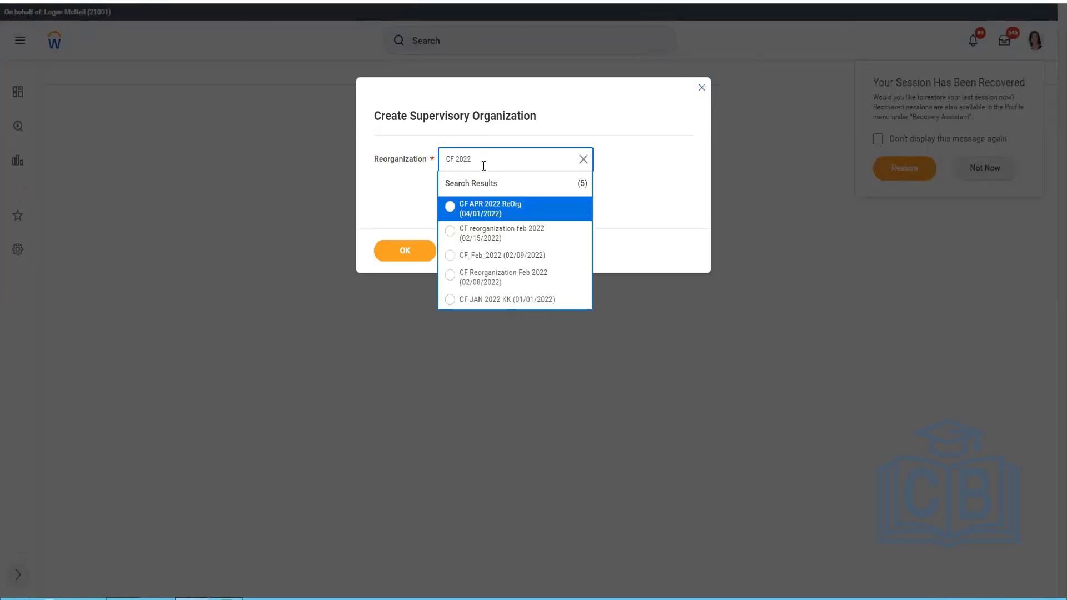
{"action": "left_click", "coordinate": [497, 217]}
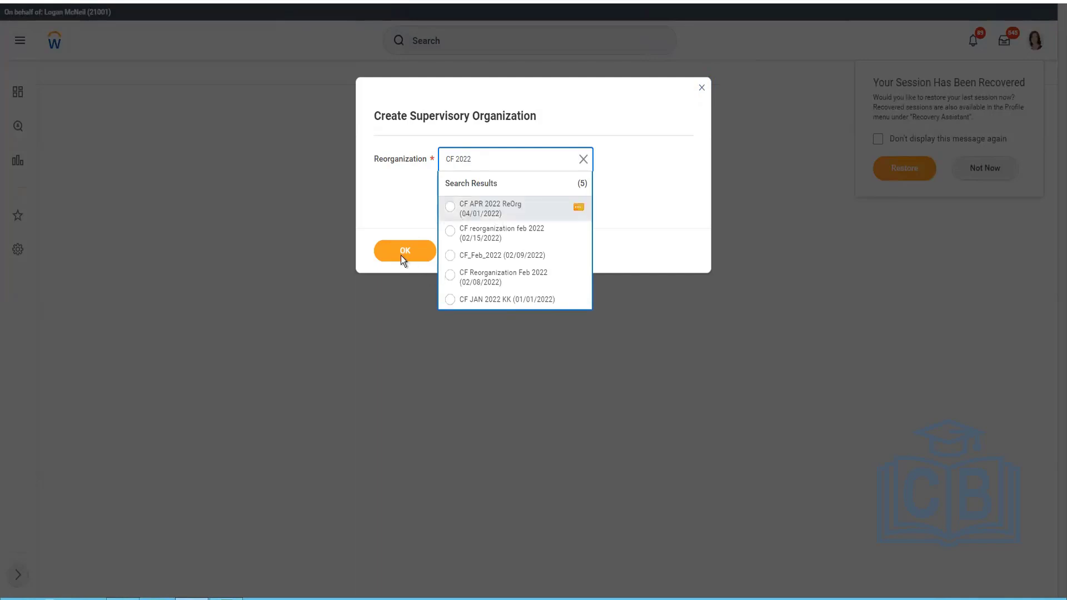
{"action": "left_click", "coordinate": [428, 255]}
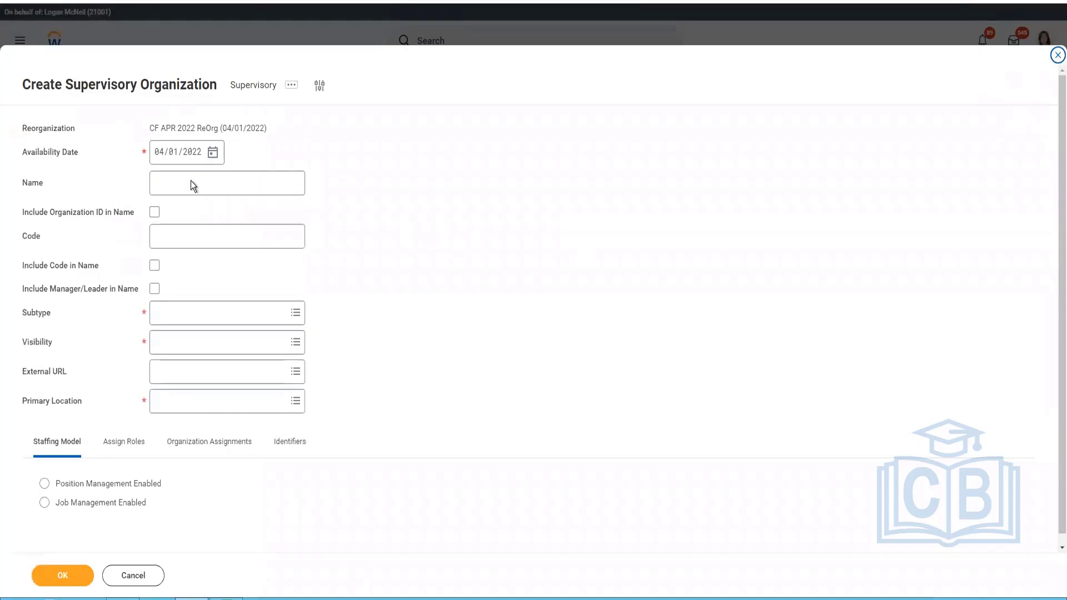
Name the supervisory organization Executives and include the manager/leader in its name.
{"action": "left_click", "coordinate": [225, 187]}
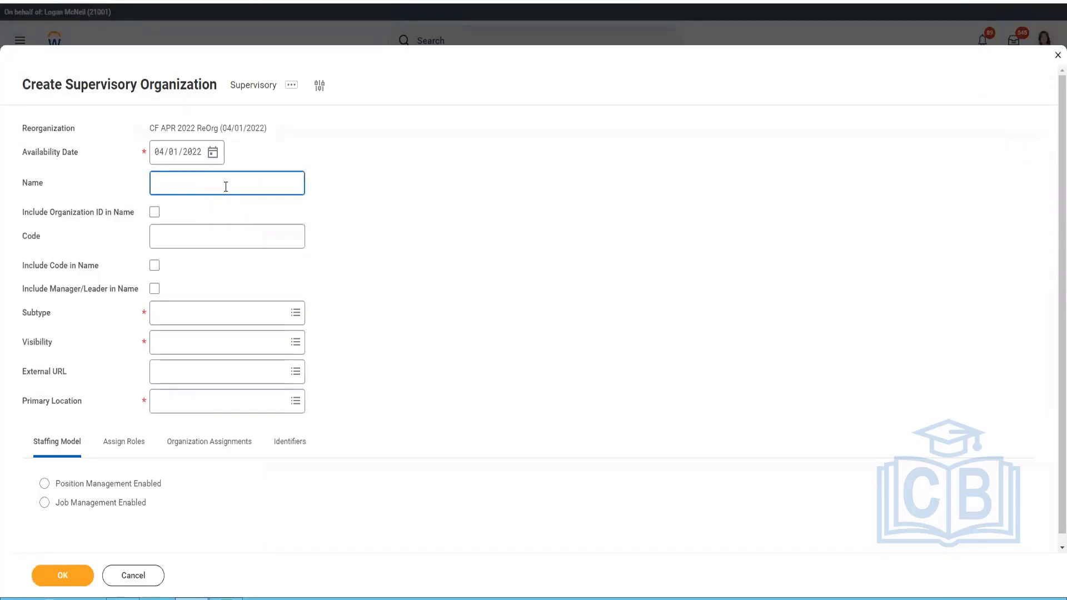
{"action": "key", "text": "alt+Tab"}
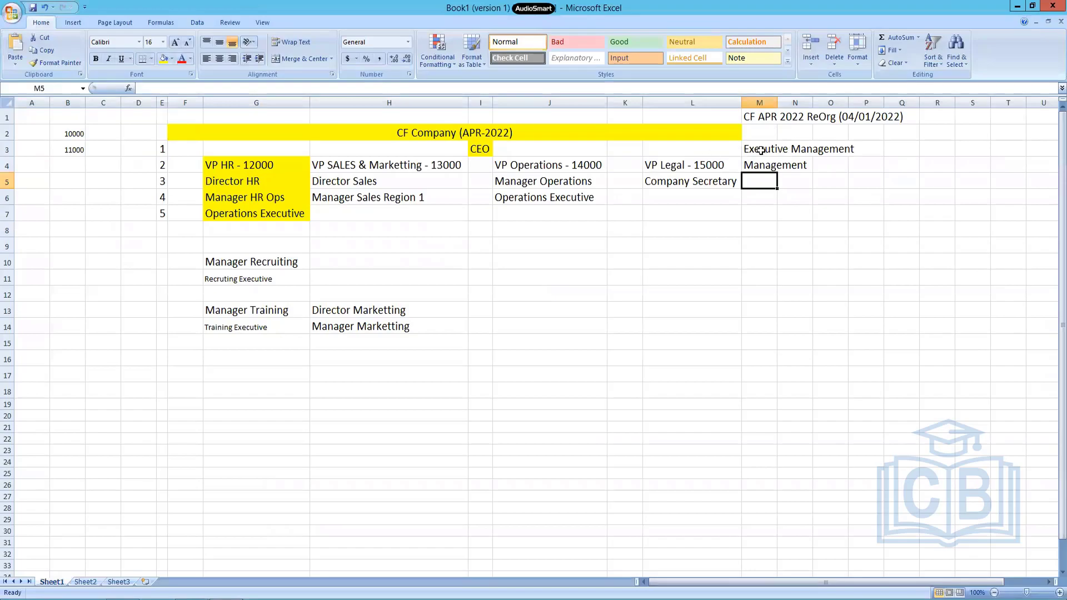
{"action": "key", "text": "alt+Tab"}
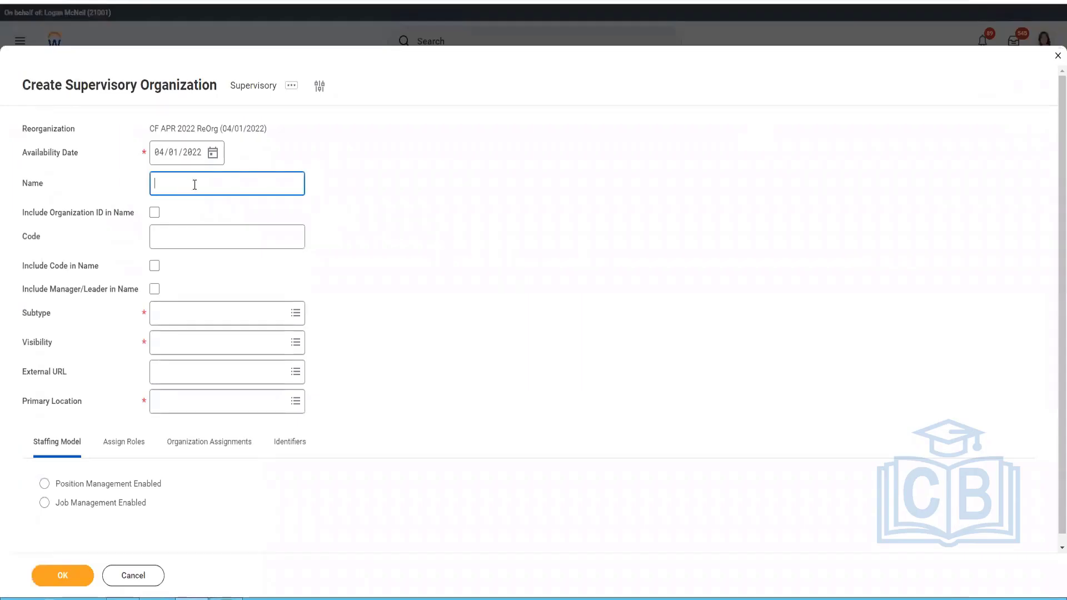
{"action": "type", "text": "Execu"}
{"action": "type", "text": "tive Management"}
{"action": "double_click", "coordinate": [228, 183]}
{"action": "key", "text": "BackSpace"}
{"action": "key", "text": "BackSpace"}
{"action": "type", "text": "s"}
{"action": "left_click", "coordinate": [155, 289]}
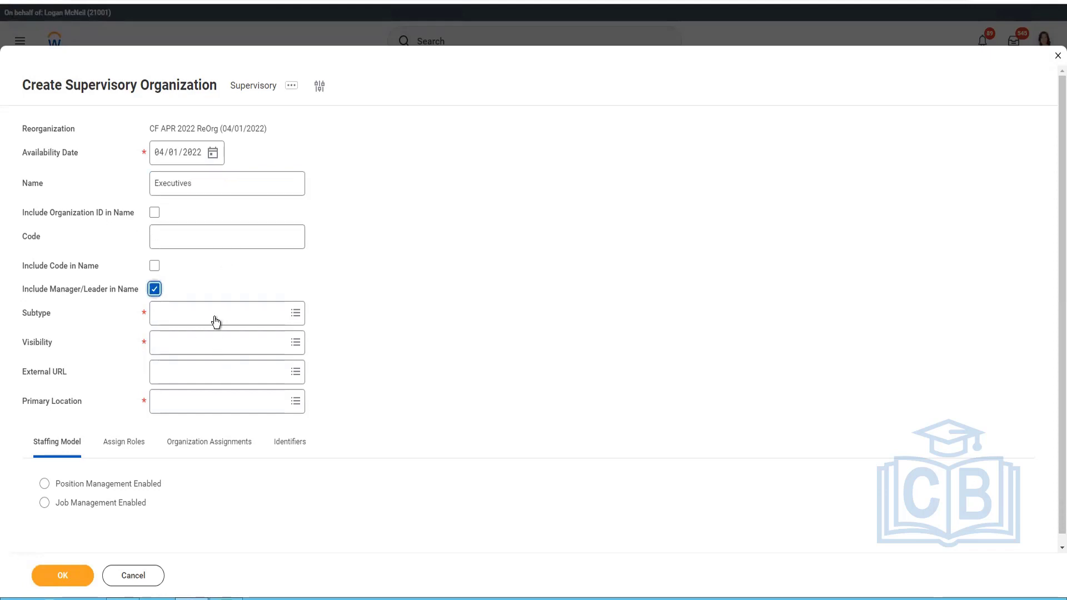
Set the organization's subtype to Department and its visibility to Everyone.
{"action": "left_click", "coordinate": [220, 313]}
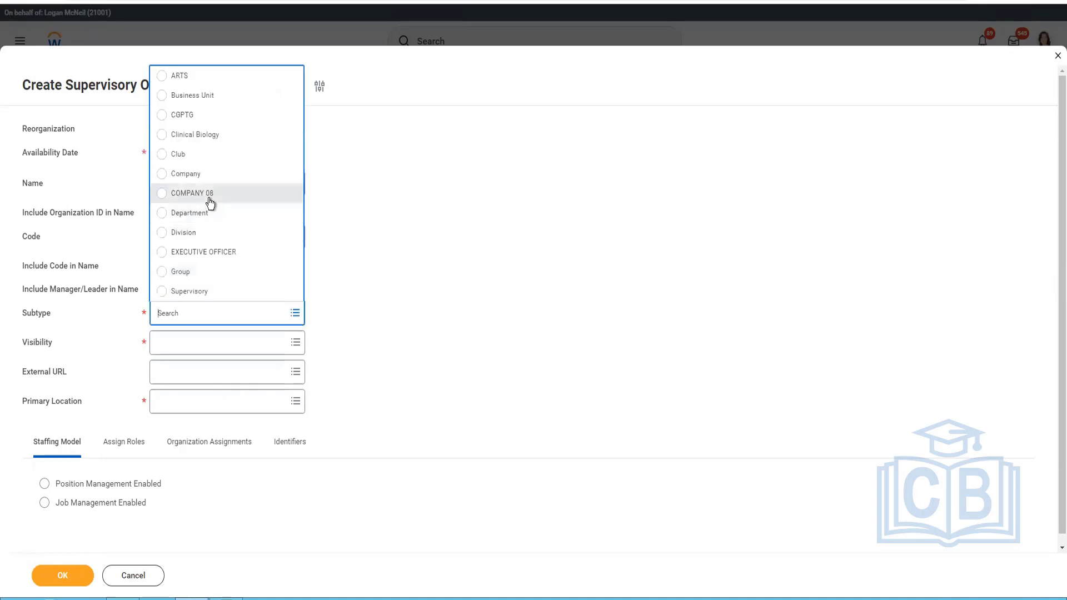
{"action": "left_click", "coordinate": [189, 212]}
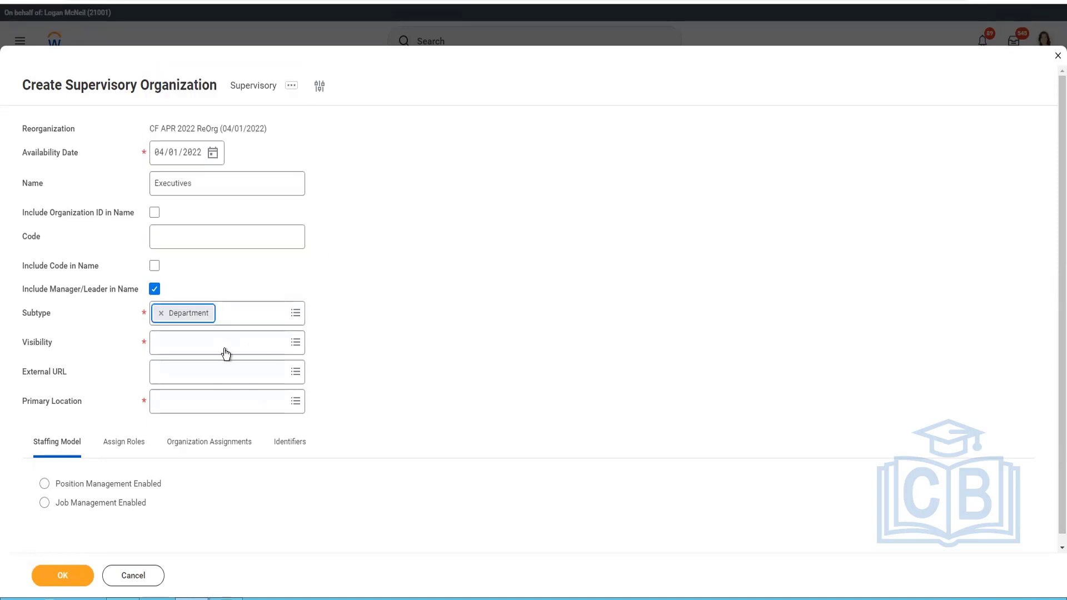
{"action": "left_click", "coordinate": [224, 347]}
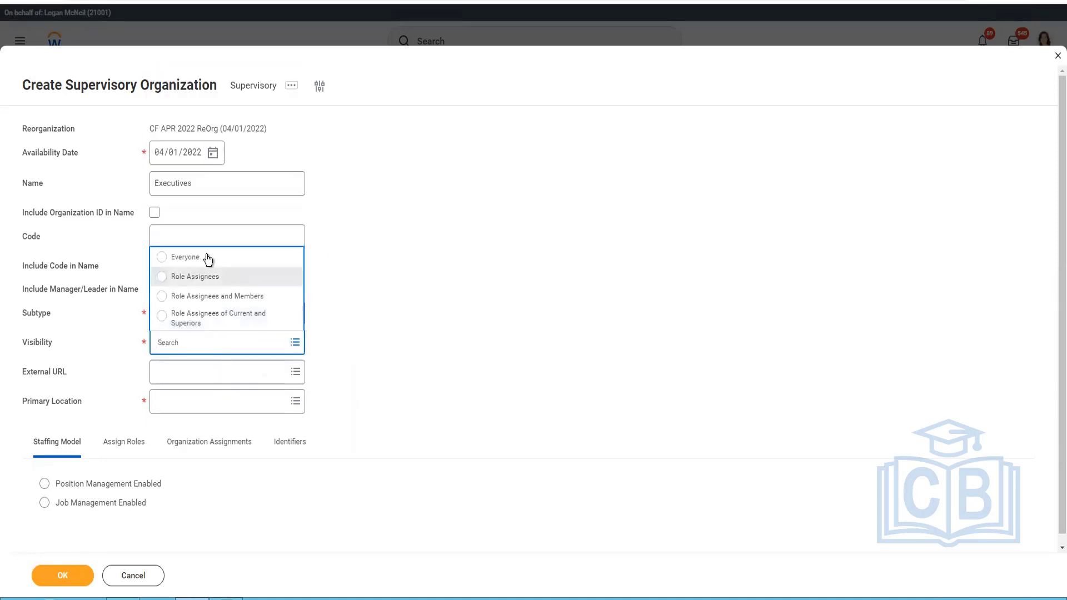
{"action": "left_click", "coordinate": [205, 256]}
Set the external URL to CF Company (APR-2022) and the primary location to CF Hawaii.
{"action": "left_click", "coordinate": [205, 379]}
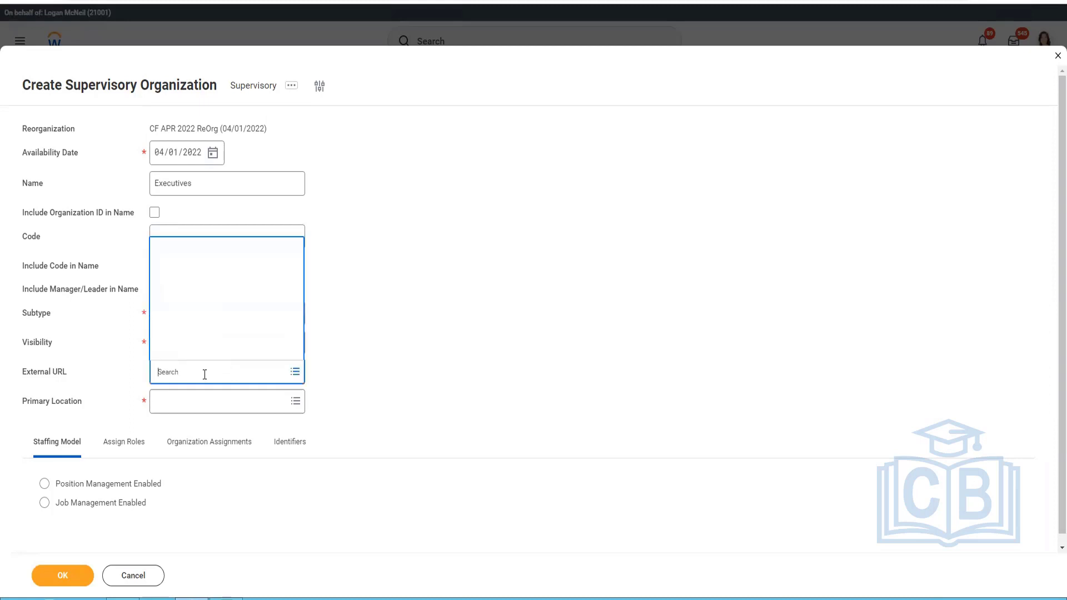
{"action": "type", "text": "CF Company (APR-2022"}
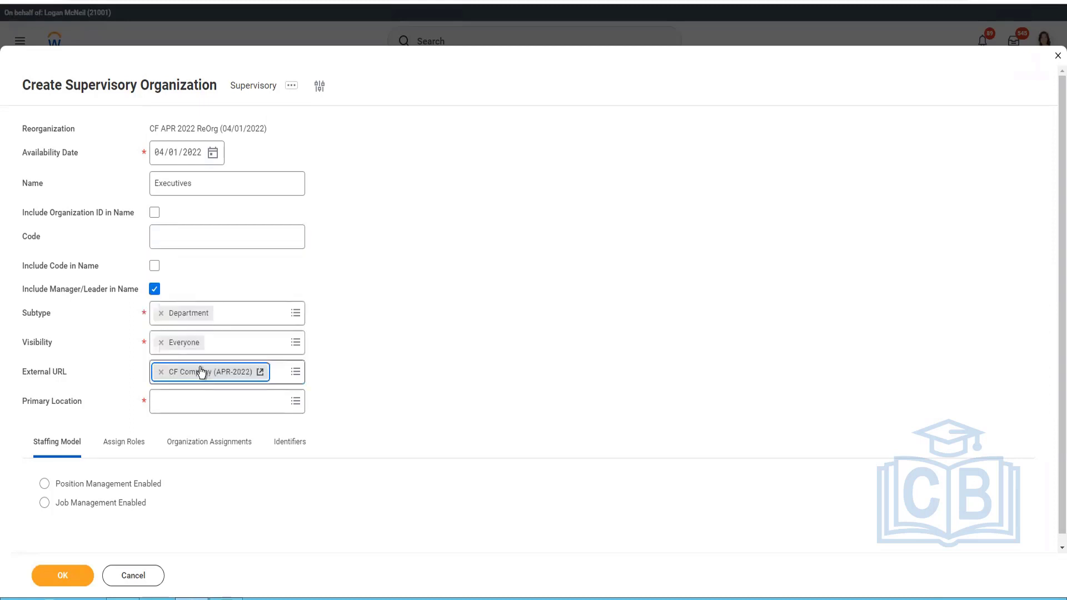
{"action": "left_click", "coordinate": [269, 408]}
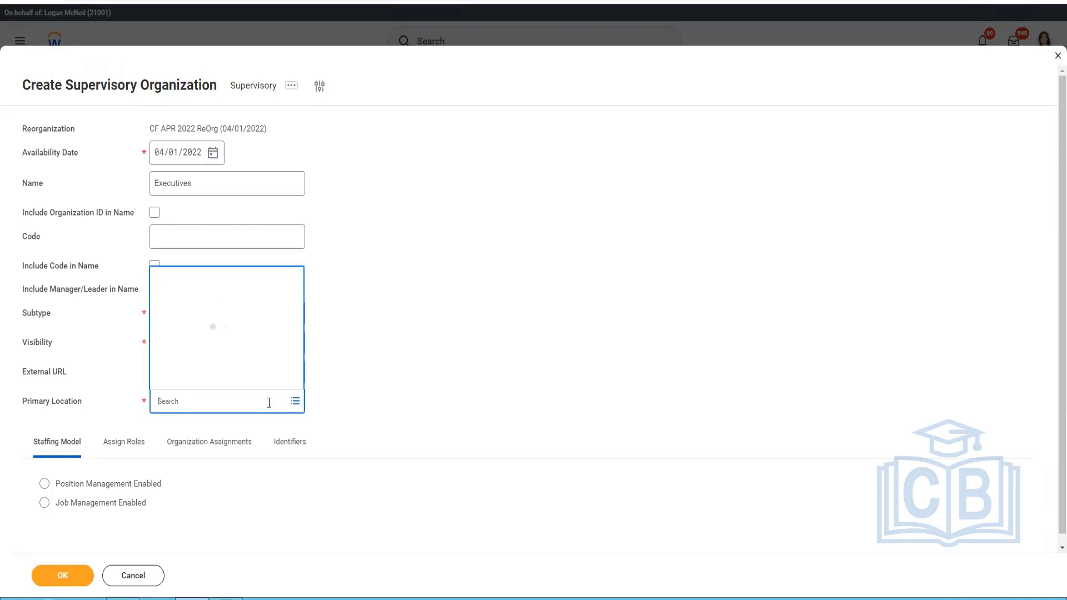
{"action": "type", "text": "CF Hawaii"}
{"action": "key", "text": "Return"}
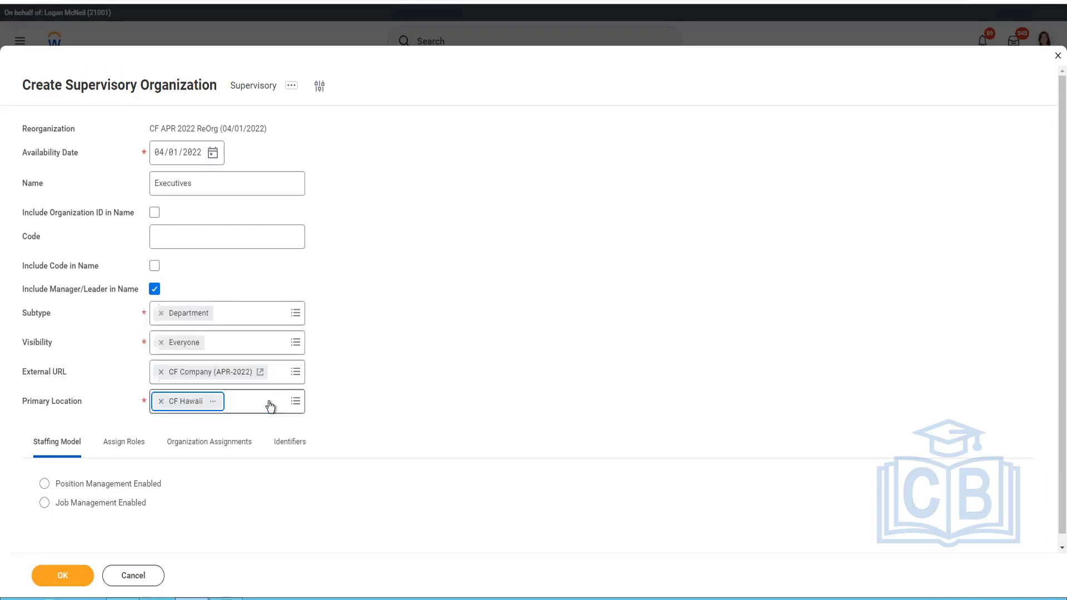
{"action": "left_click", "coordinate": [408, 395]}
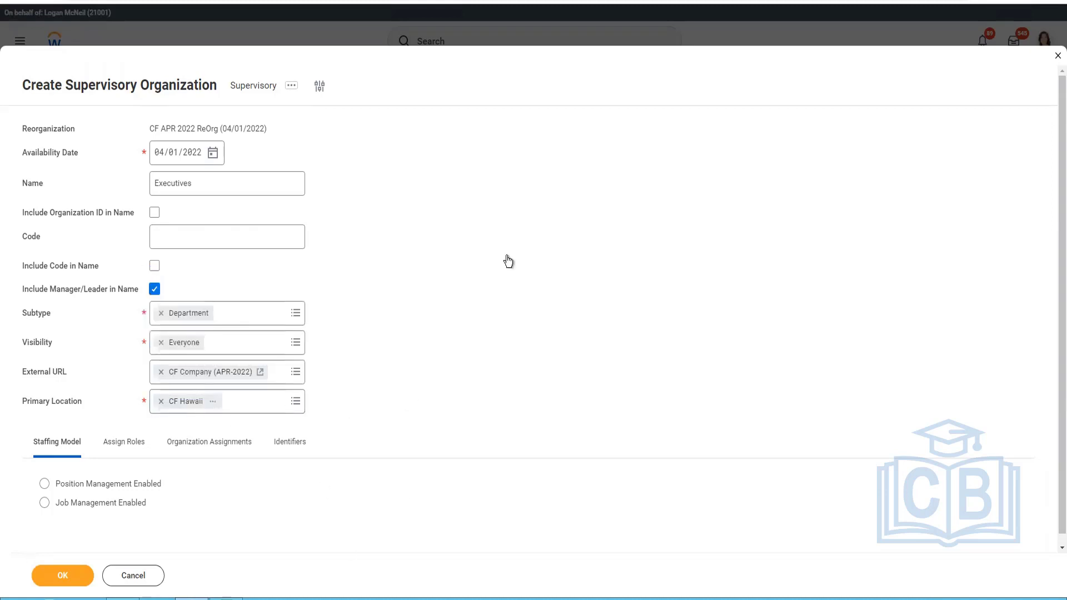
Enable position management as the staffing model and add three blank rows to the role assignments.
{"action": "scroll", "coordinate": [505, 261], "scroll_direction": "down", "scroll_amount": 1}
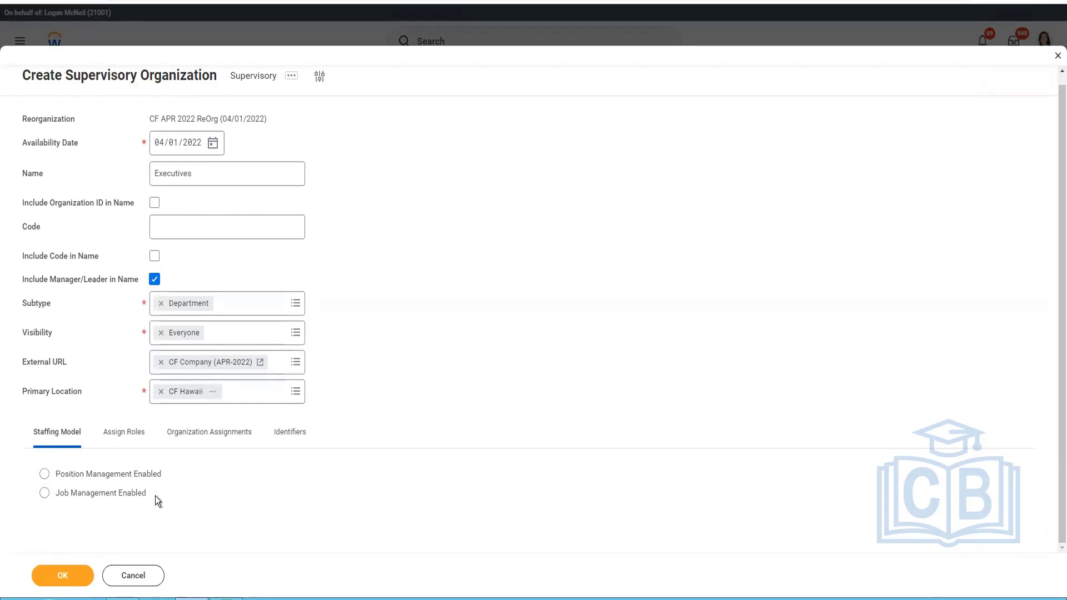
{"action": "left_click", "coordinate": [43, 475]}
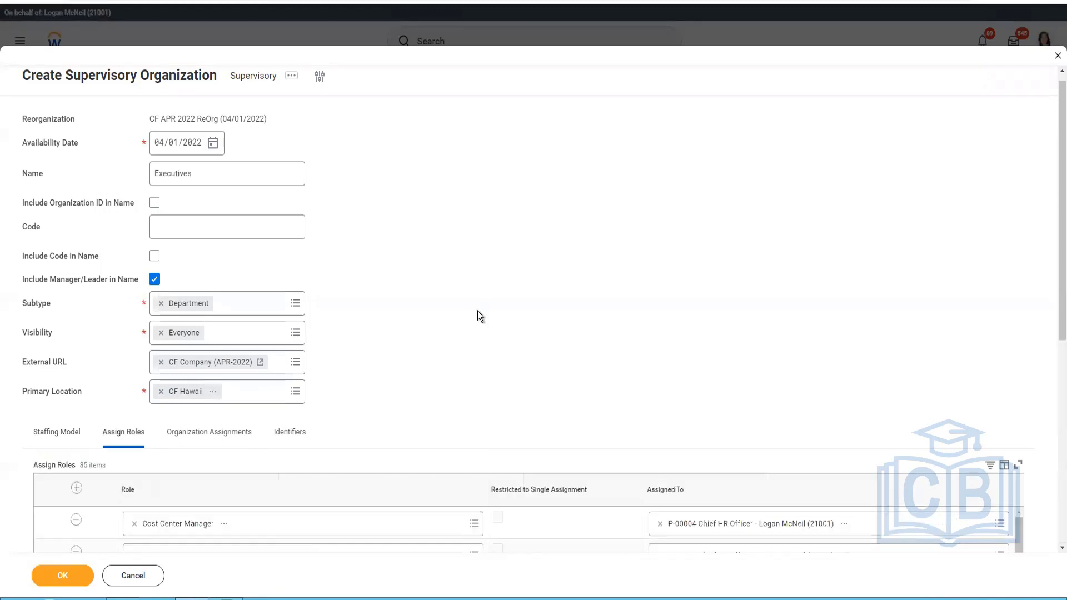
{"action": "scroll", "coordinate": [478, 311], "scroll_direction": "down", "scroll_amount": 4}
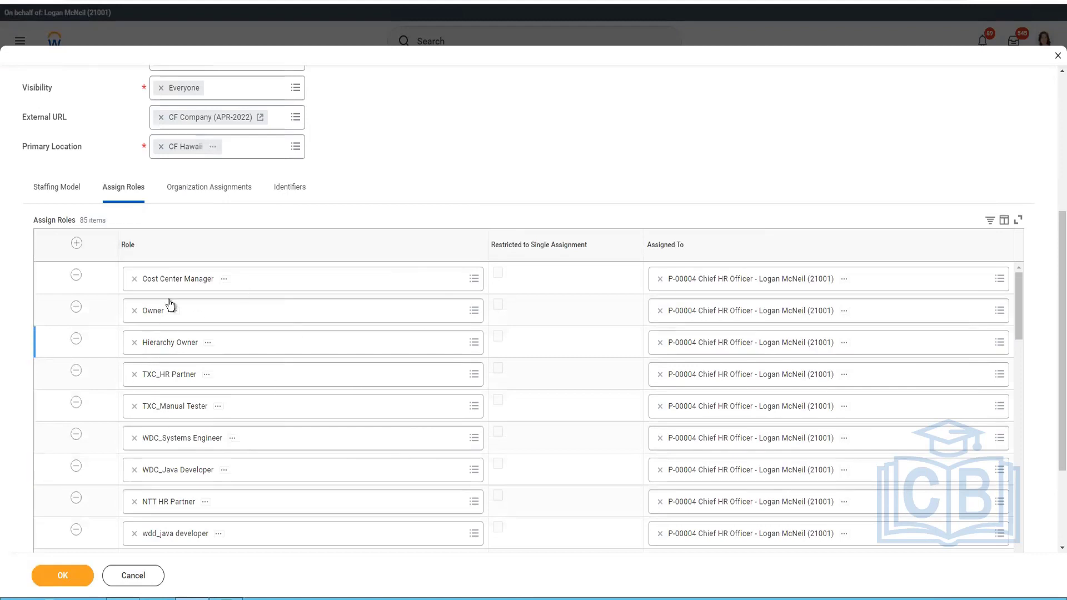
{"action": "left_click", "coordinate": [77, 242]}
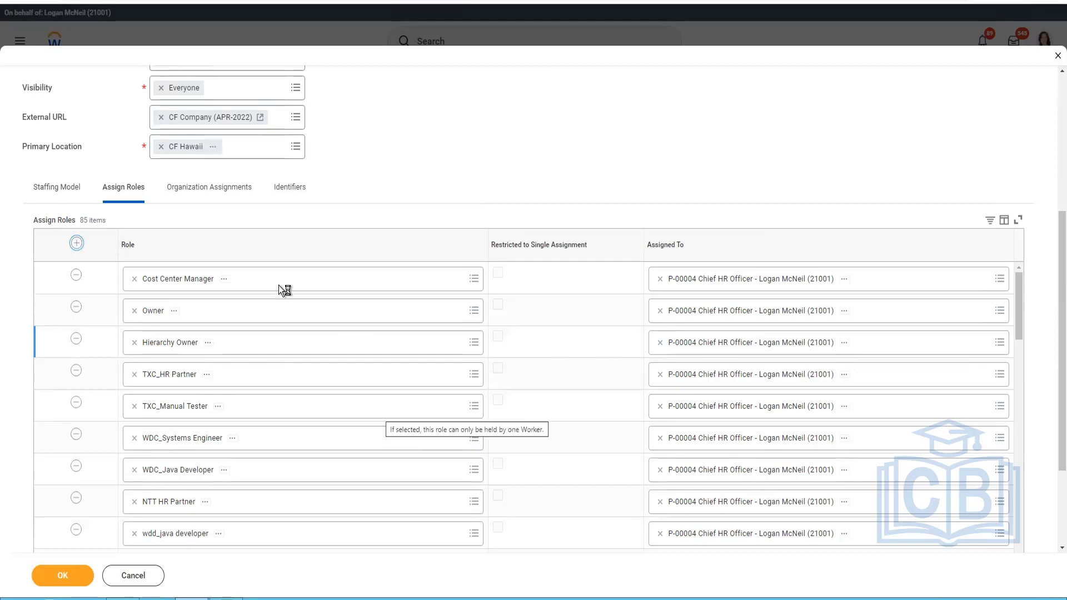
{"action": "left_click", "coordinate": [77, 244]}
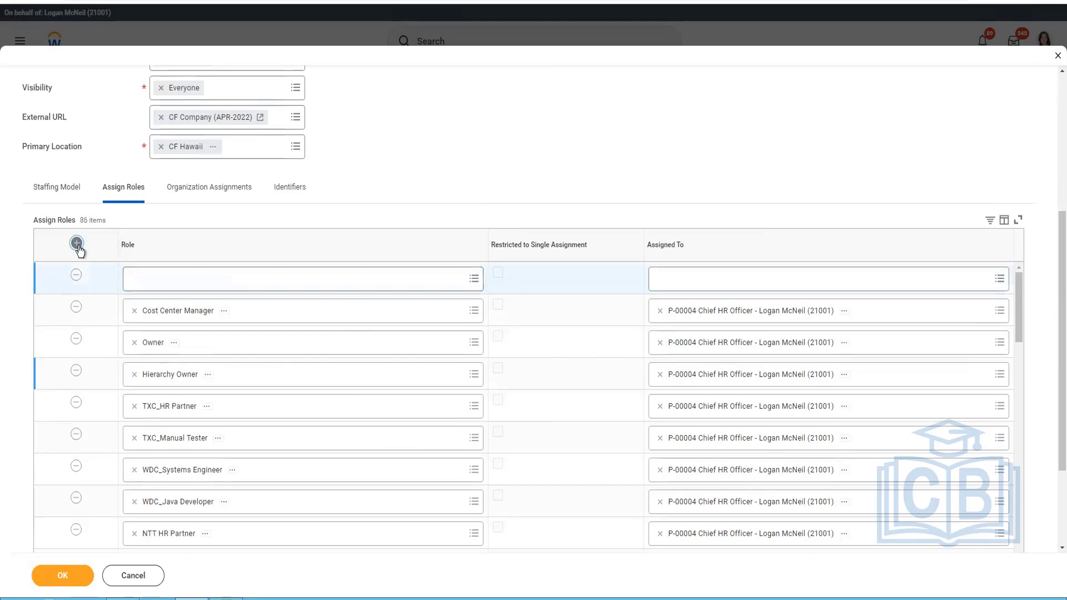
Set the first blank row's role to the supervisory Manager role that defaults to Manager, comparing the details of the like-named roles.
{"action": "left_click", "coordinate": [222, 286]}
{"action": "type", "text": "Mnaager"}
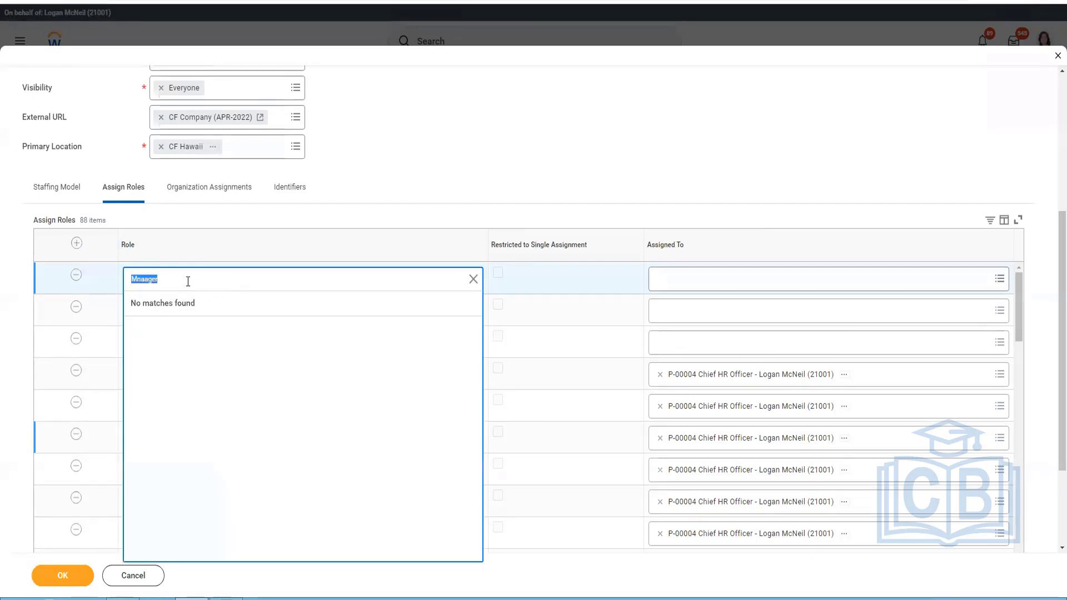
{"action": "type", "text": "Manager"}
{"action": "key", "text": "Return"}
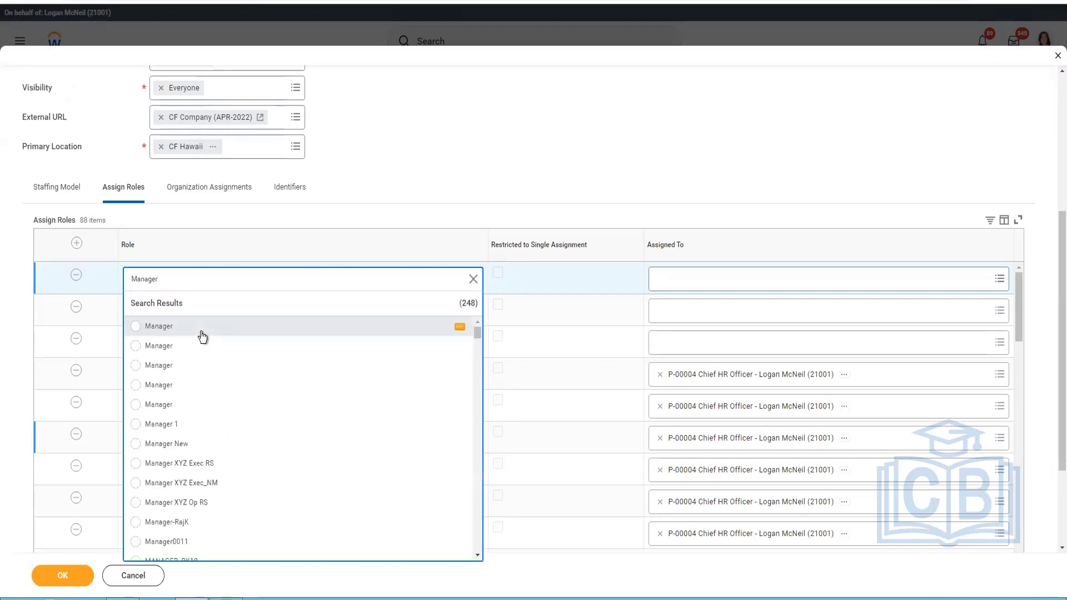
{"action": "left_click", "coordinate": [459, 328]}
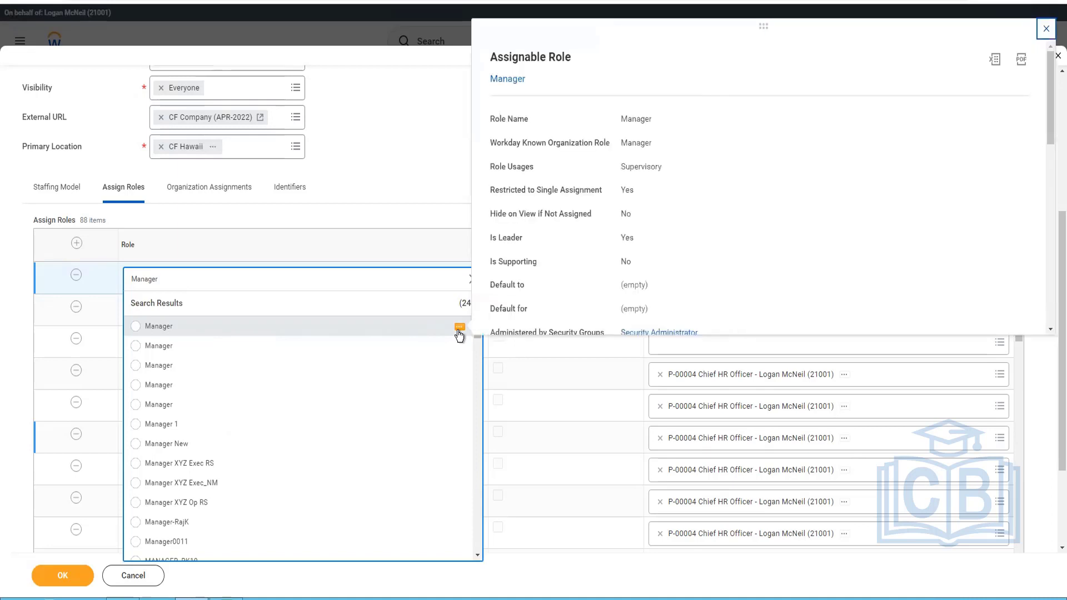
{"action": "left_click", "coordinate": [460, 347]}
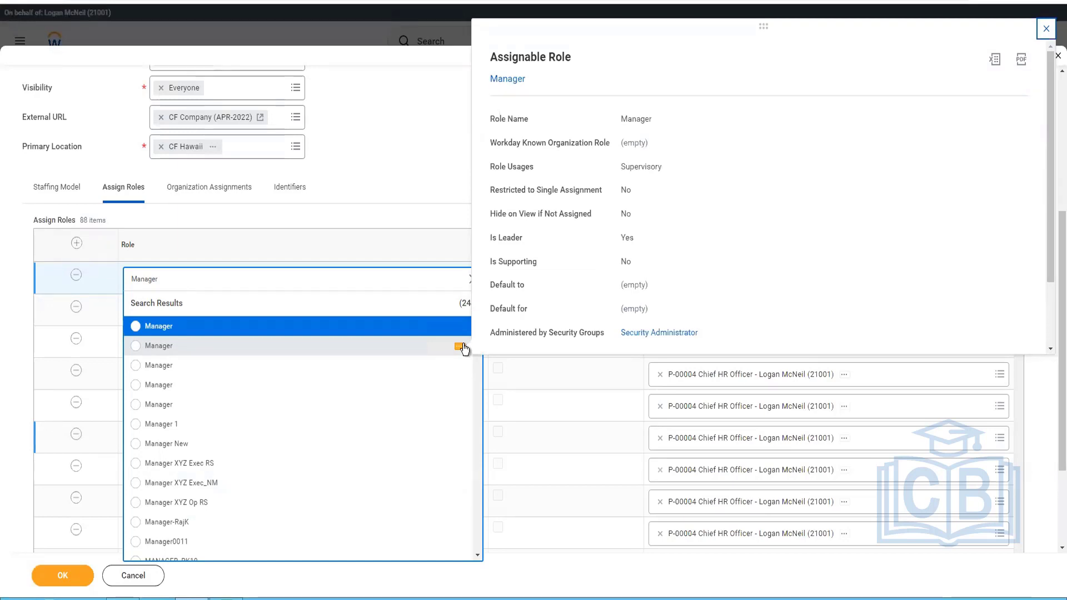
{"action": "left_click", "coordinate": [460, 366]}
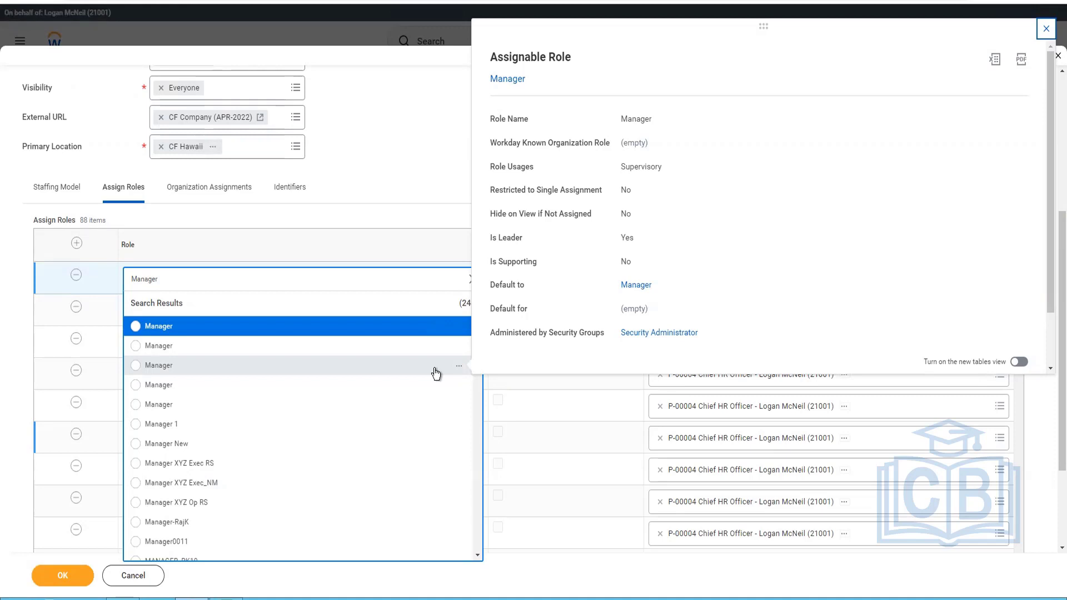
{"action": "left_click", "coordinate": [436, 372]}
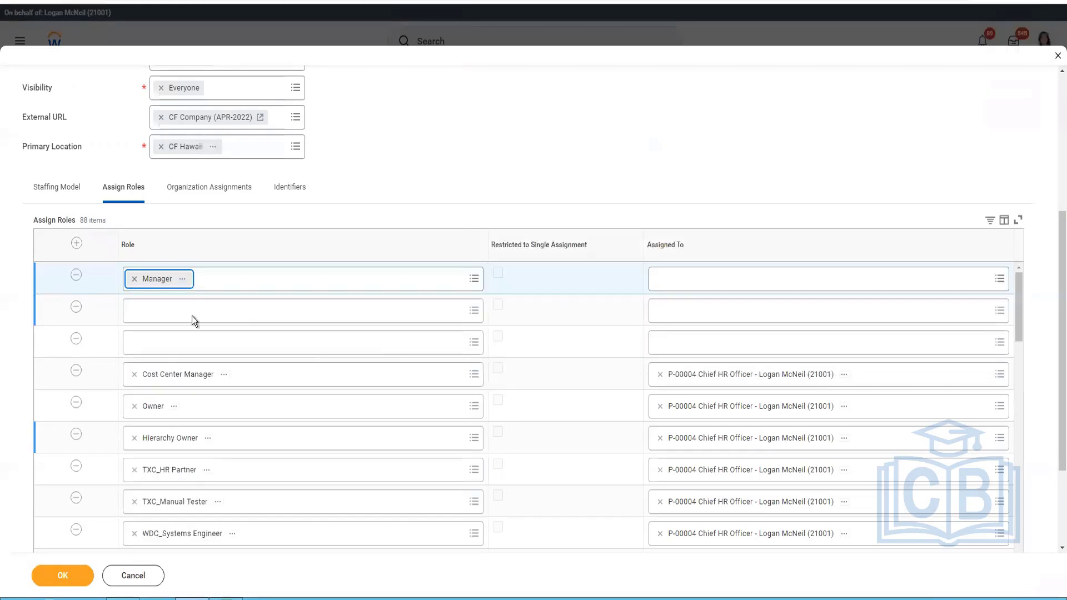
Set the second blank row's role to the HR Partner role used for Location Hierarchy and Supervisory, checking its details.
{"action": "left_click", "coordinate": [193, 318]}
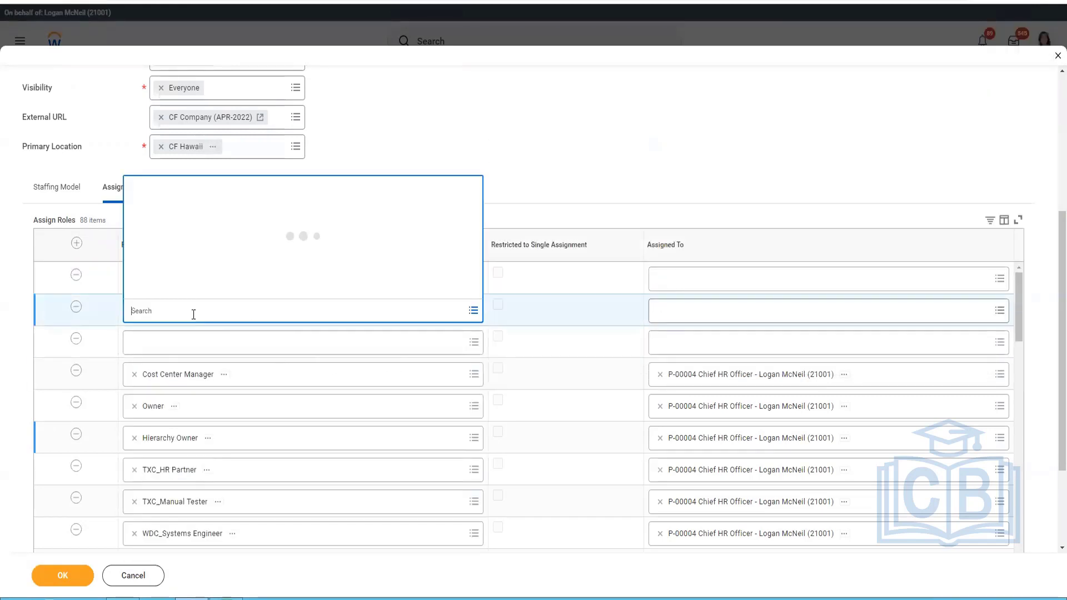
{"action": "type", "text": "Hr Partner"}
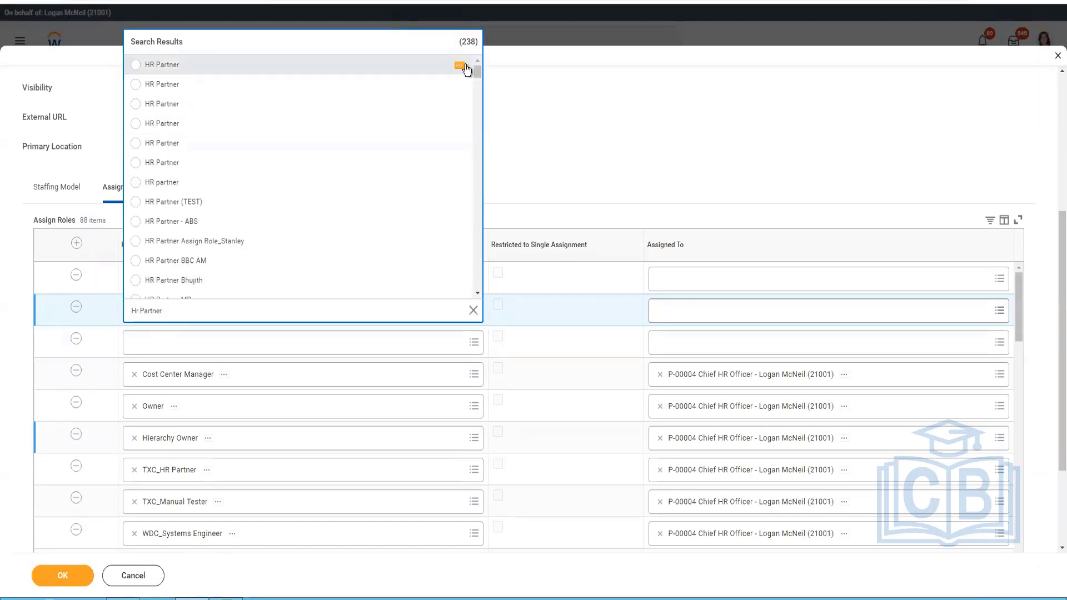
{"action": "left_click", "coordinate": [459, 164]}
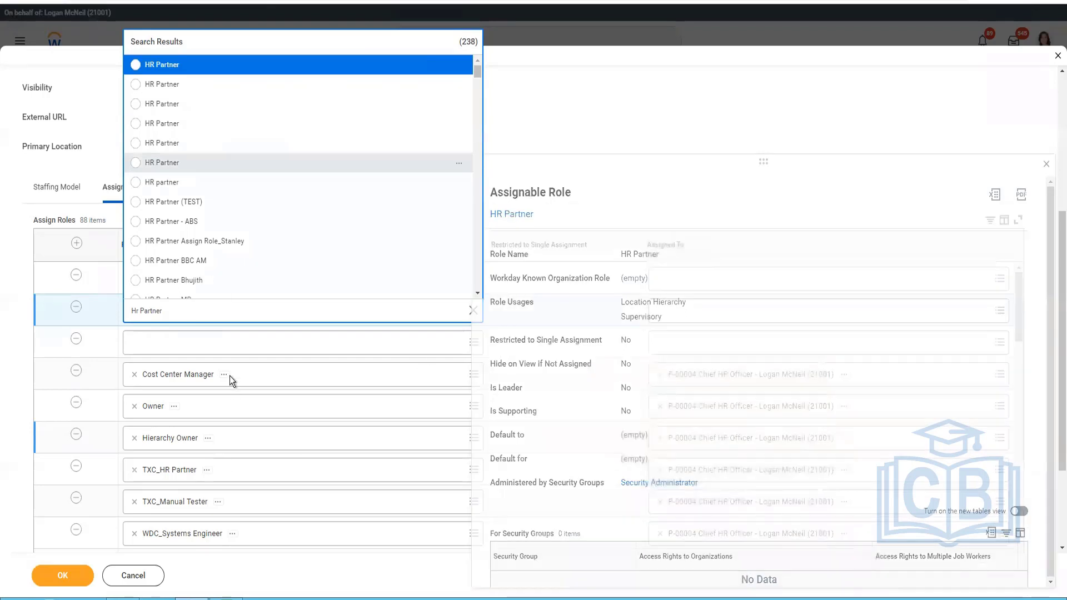
Search the roles for Comp Partner and set the third blank row's role to Compensation Partner.
{"action": "left_click", "coordinate": [231, 349]}
{"action": "left_click", "coordinate": [230, 349]}
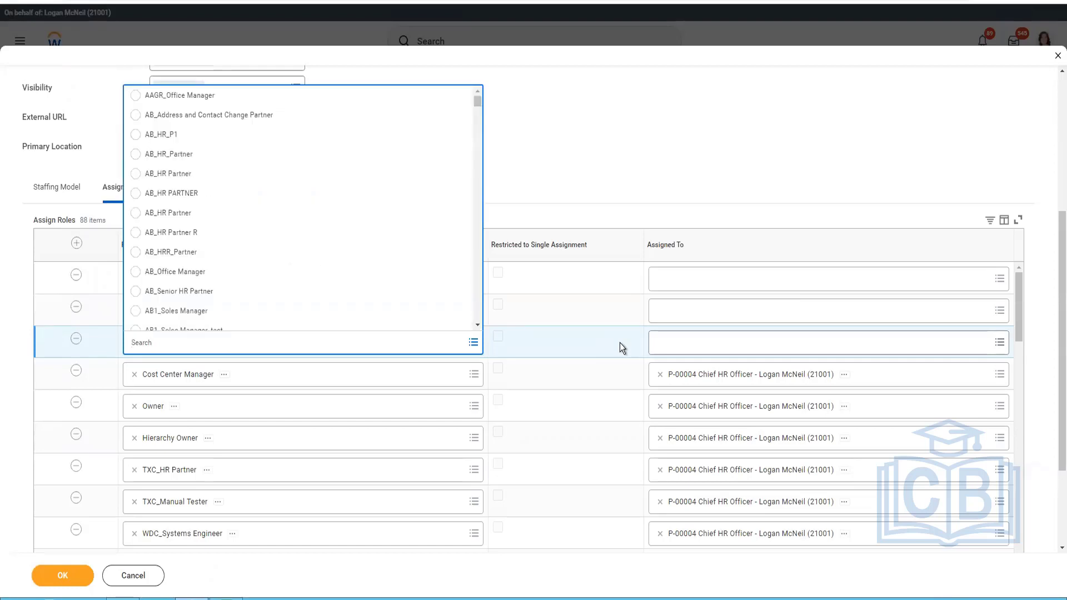
{"action": "type", "text": "Comp Partner"}
{"action": "key", "text": "Return"}
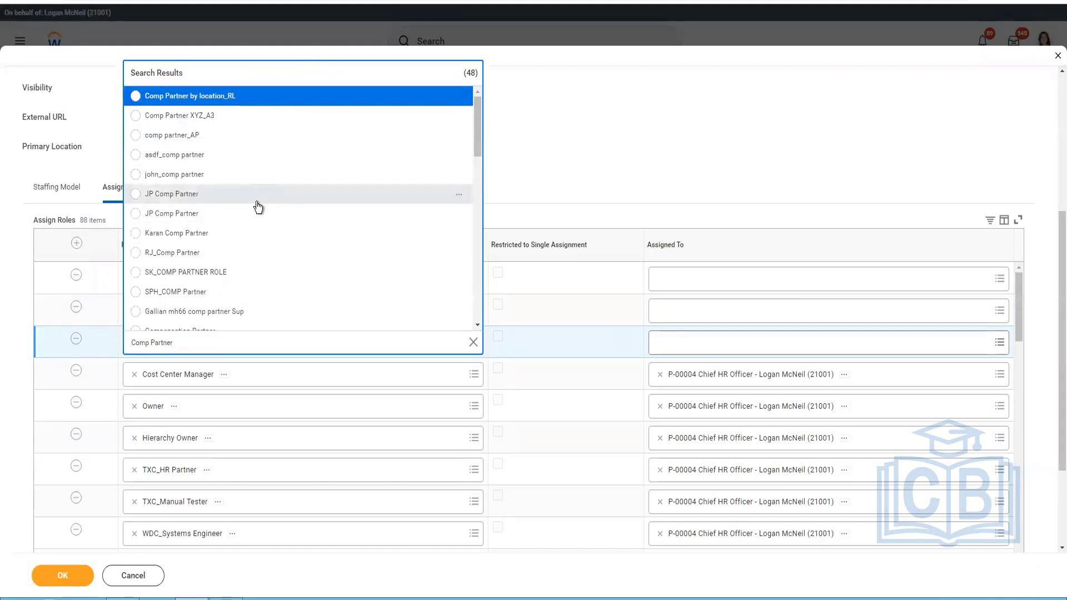
{"action": "scroll", "coordinate": [256, 206], "scroll_direction": "down", "scroll_amount": 5}
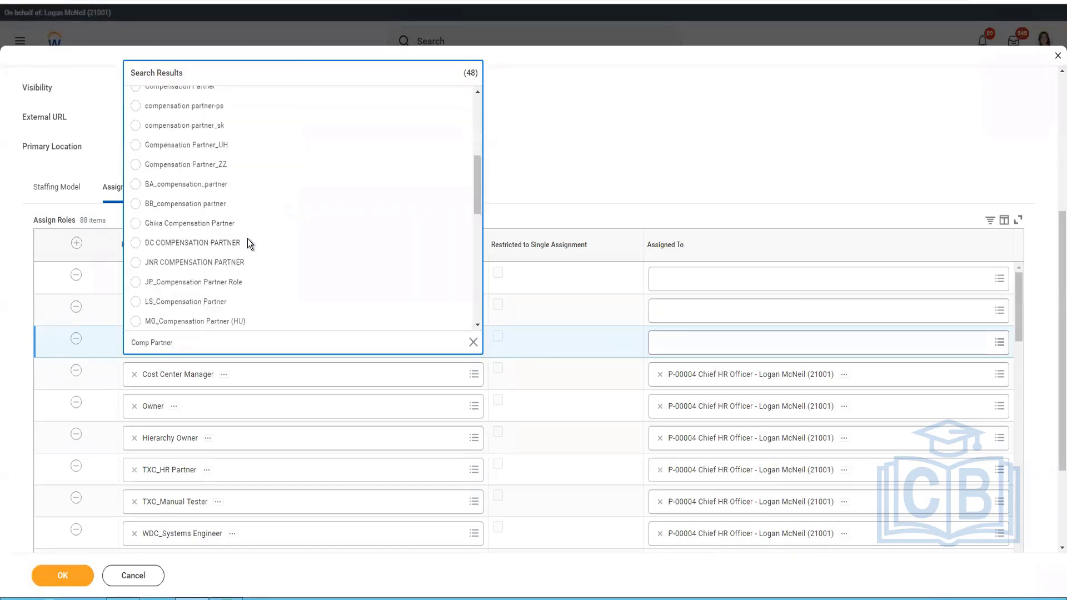
{"action": "scroll", "coordinate": [225, 228], "scroll_direction": "up", "scroll_amount": 3}
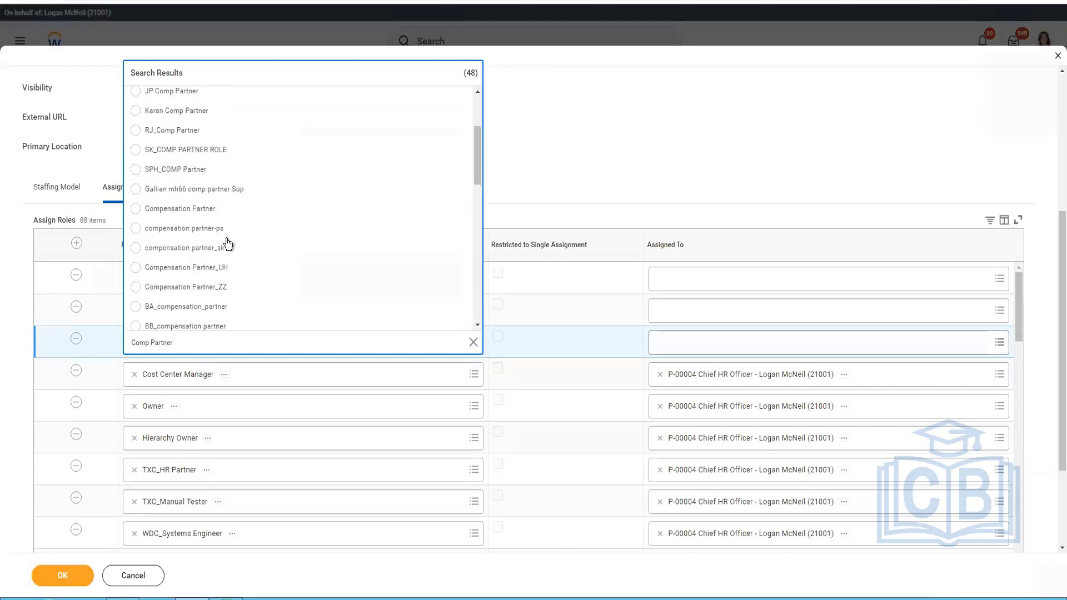
{"action": "left_click", "coordinate": [193, 211]}
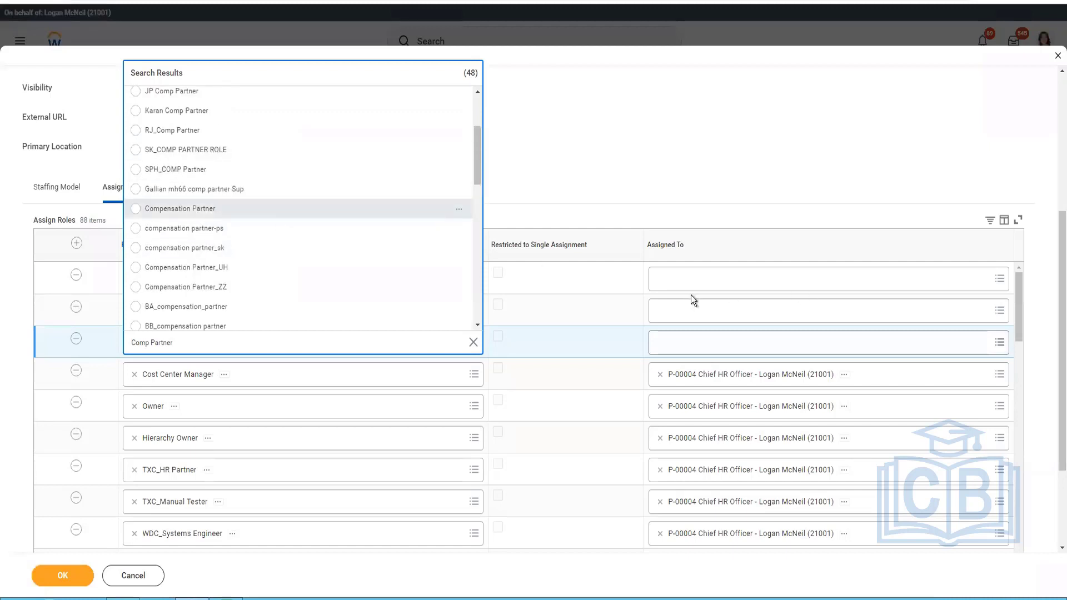
Assign the new Manager role to the P-00004 Chief HR Officer position.
{"action": "left_click", "coordinate": [681, 285]}
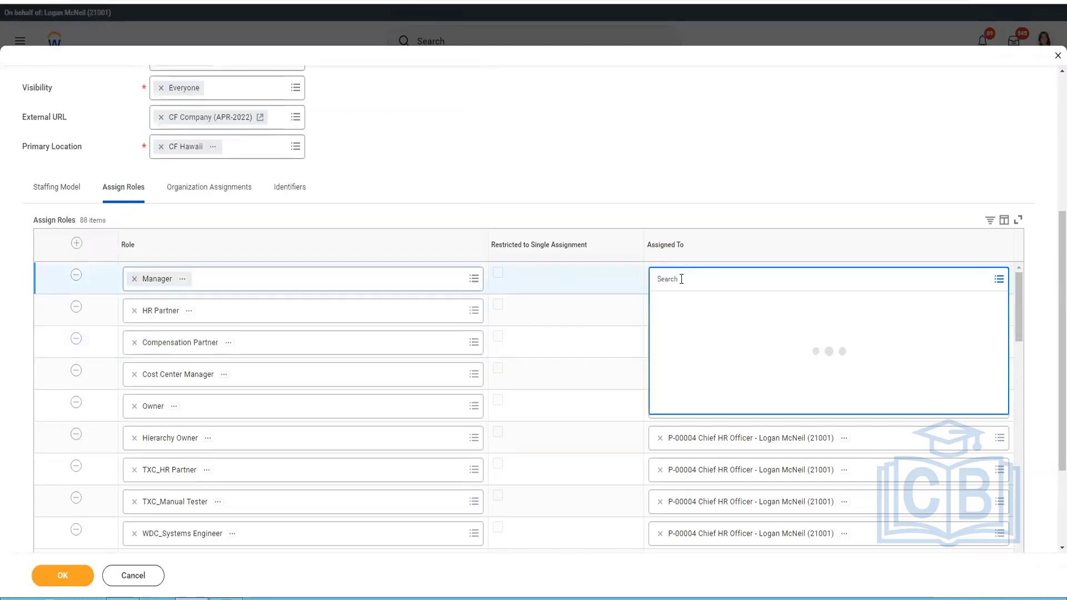
{"action": "type", "text": "Logan"}
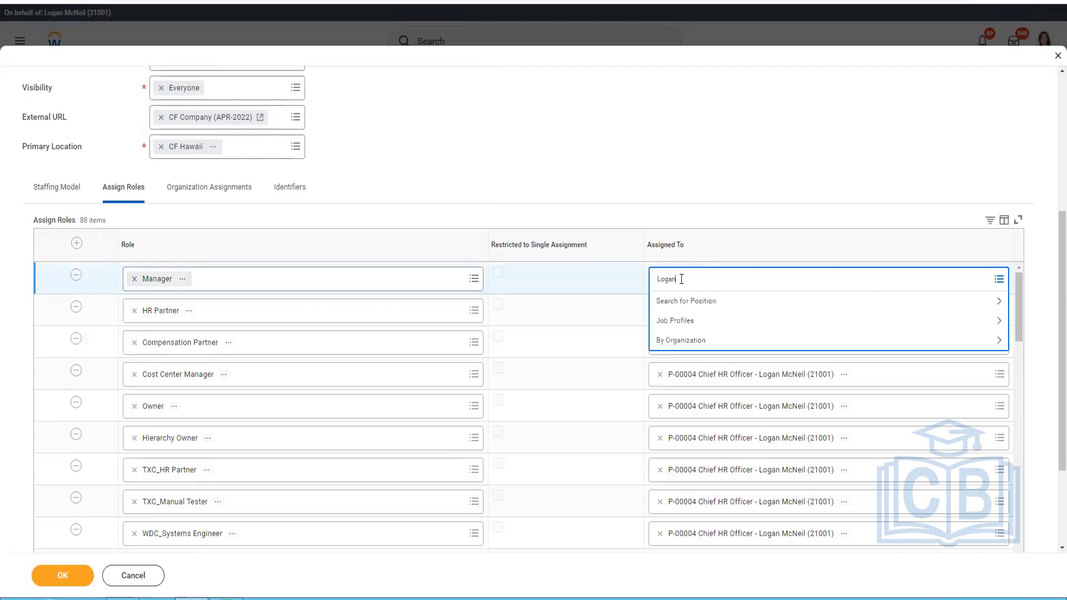
{"action": "key", "text": "Return"}
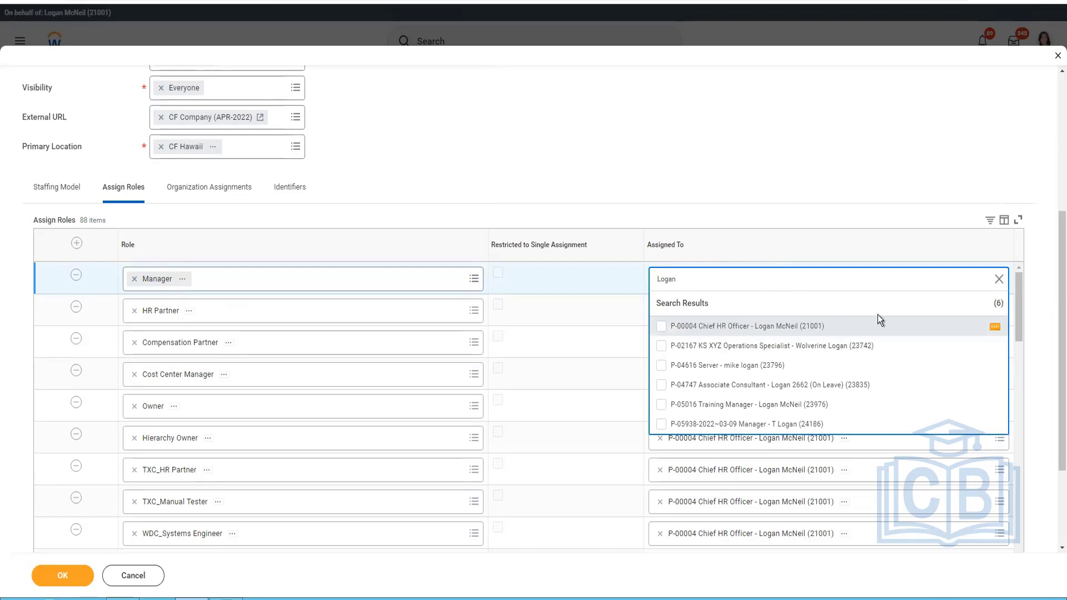
{"action": "left_click", "coordinate": [785, 325]}
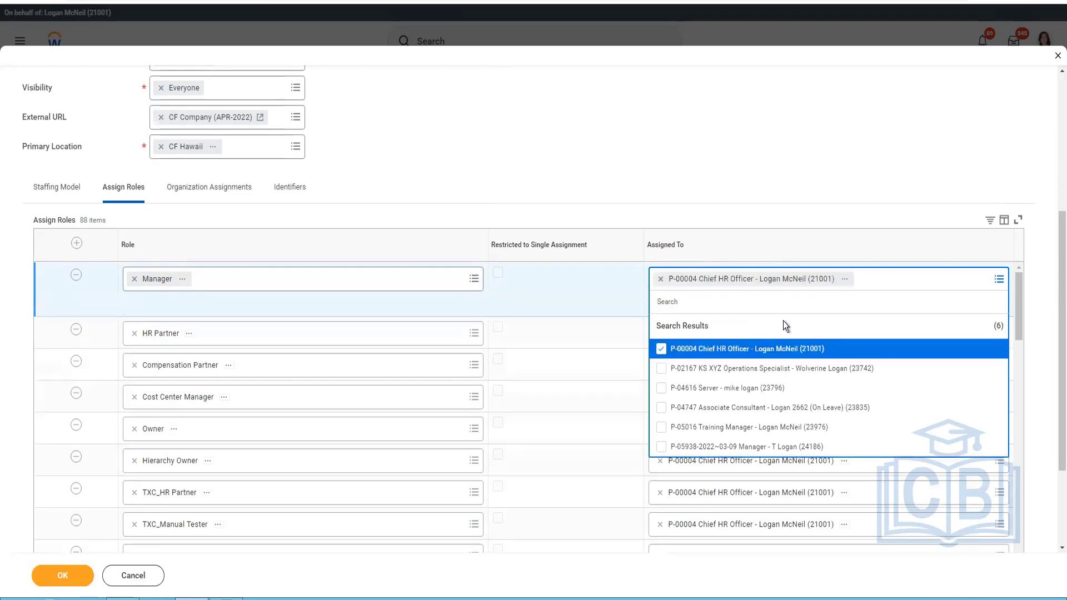
{"action": "left_click", "coordinate": [845, 278]}
{"action": "left_click", "coordinate": [860, 335]}
{"action": "left_click", "coordinate": [871, 328]}
Assign the new HR Partner role to the P-00004 Chief HR Officer position.
{"action": "left_click", "coordinate": [711, 306]}
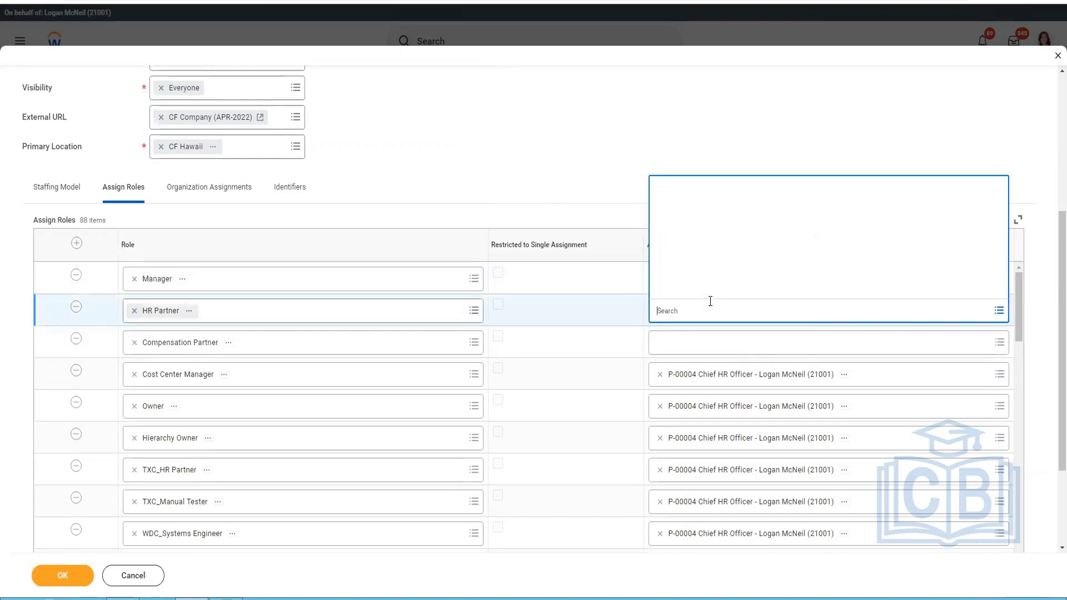
{"action": "key", "text": "Return"}
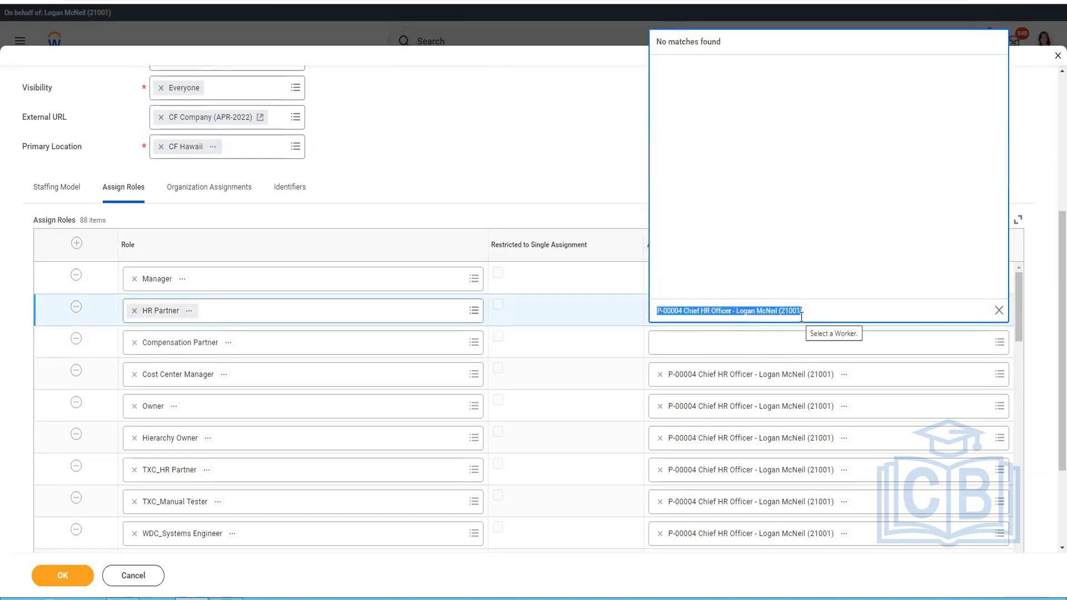
{"action": "key", "text": "Return"}
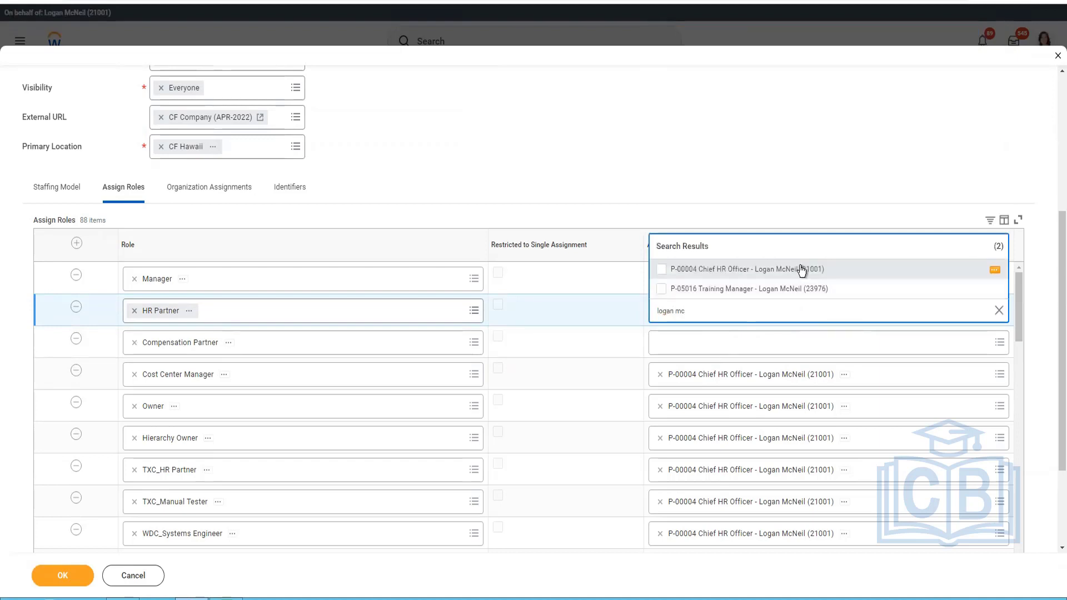
{"action": "left_click", "coordinate": [800, 269]}
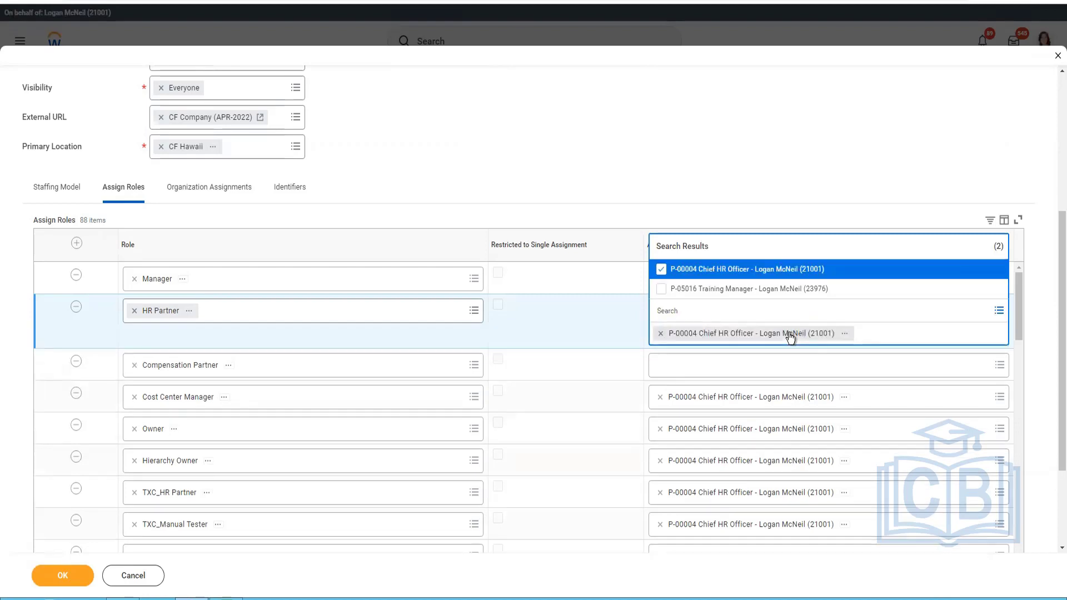
Assign the Compensation Partner role to the P-00004 Chief HR Officer position.
{"action": "left_click", "coordinate": [895, 371]}
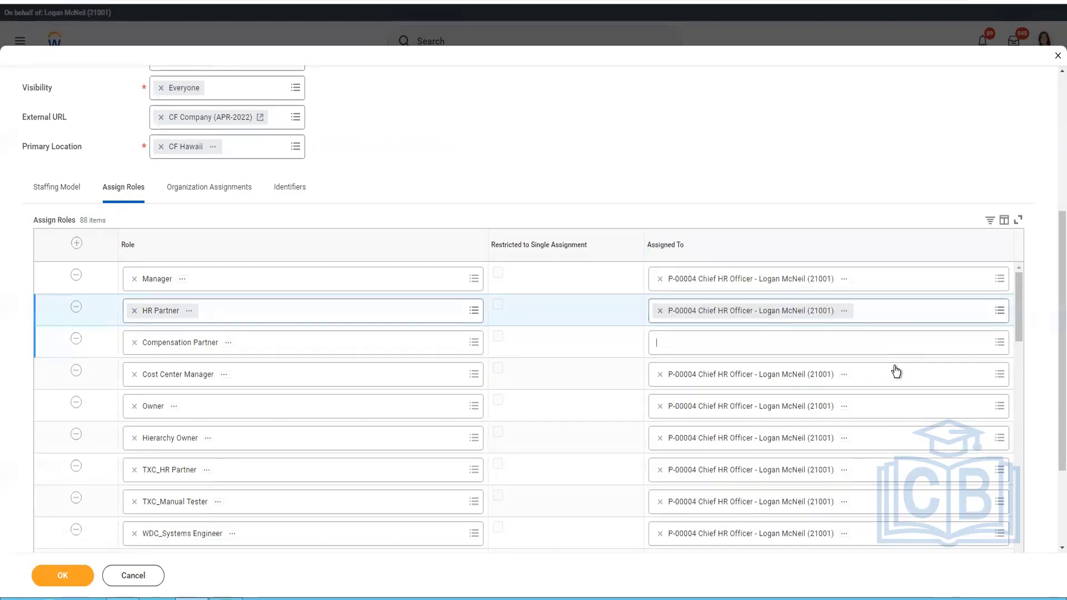
{"action": "type", "text": "logan"}
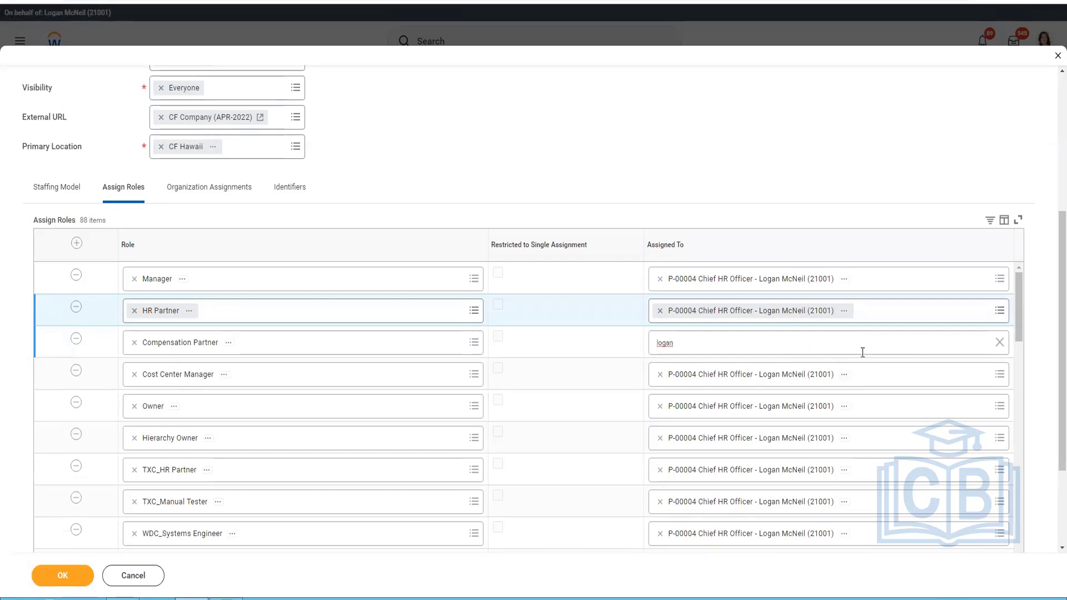
{"action": "key", "text": "Return"}
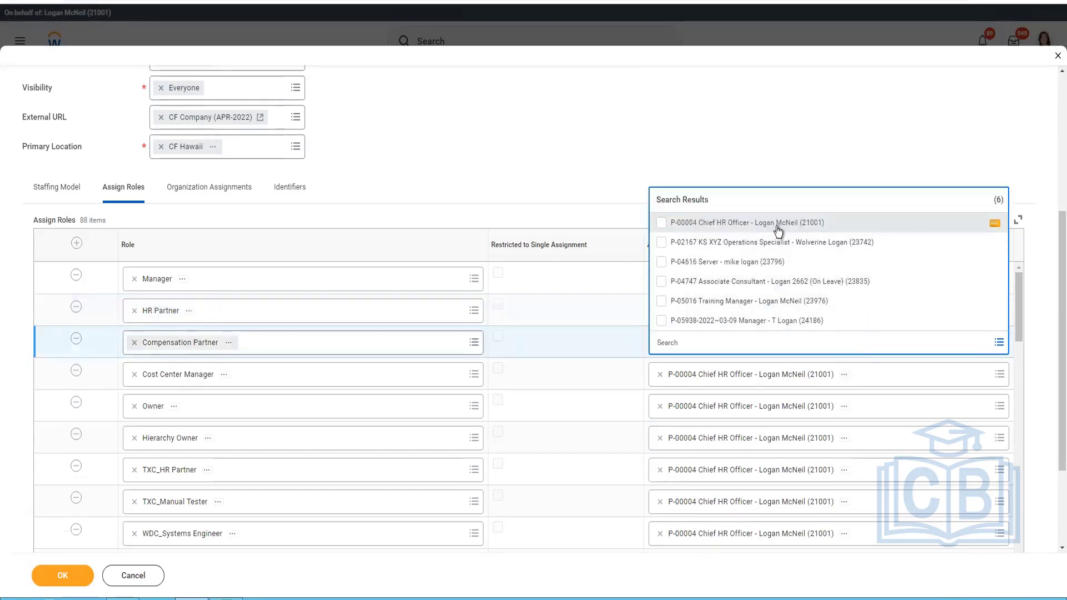
{"action": "left_click", "coordinate": [778, 224]}
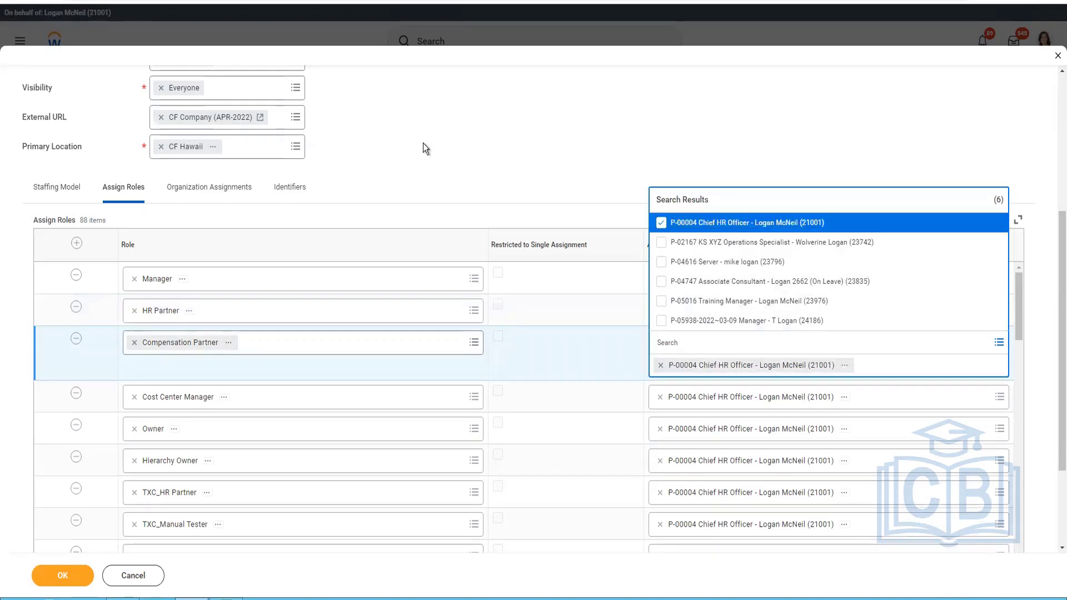
{"action": "left_click", "coordinate": [525, 238]}
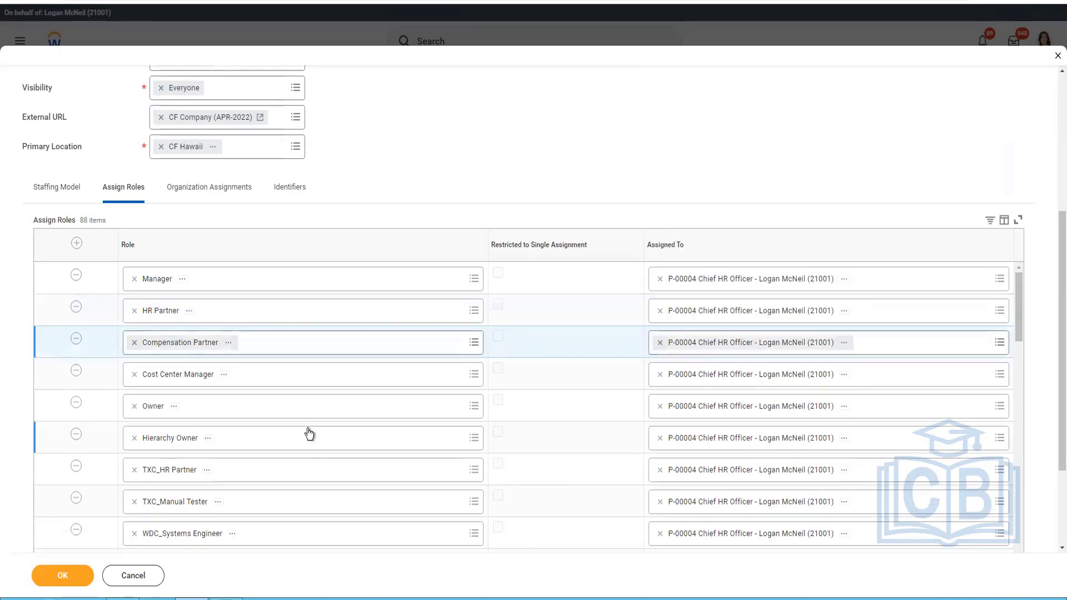
Set the default organization for the Company type to CF Company (APR-2022) in the organization assignments.
{"action": "scroll", "coordinate": [306, 433], "scroll_direction": "down", "scroll_amount": 10}
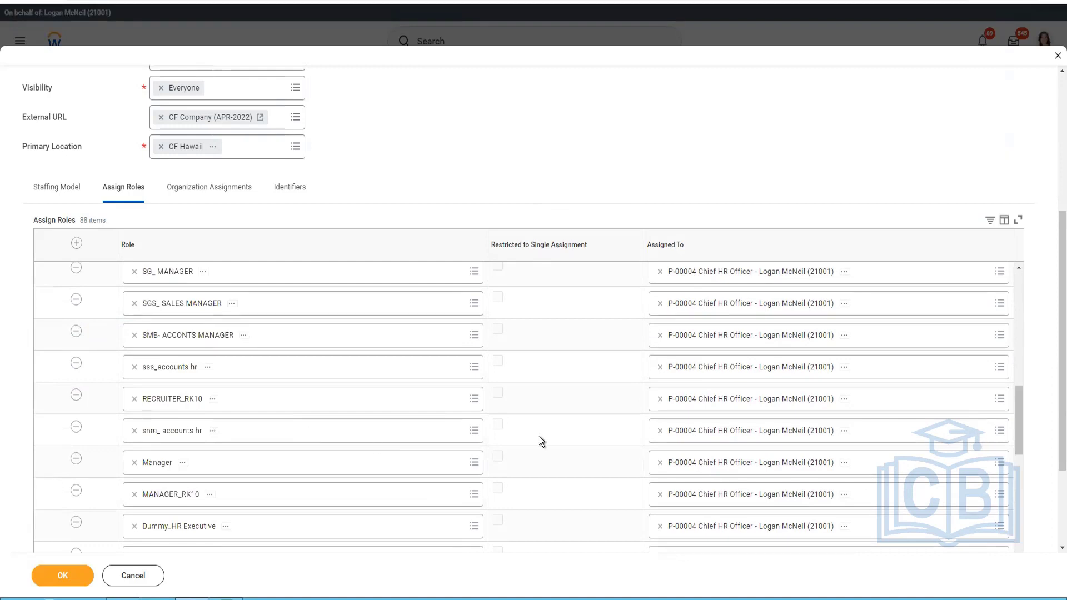
{"action": "scroll", "coordinate": [550, 435], "scroll_direction": "down", "scroll_amount": 10}
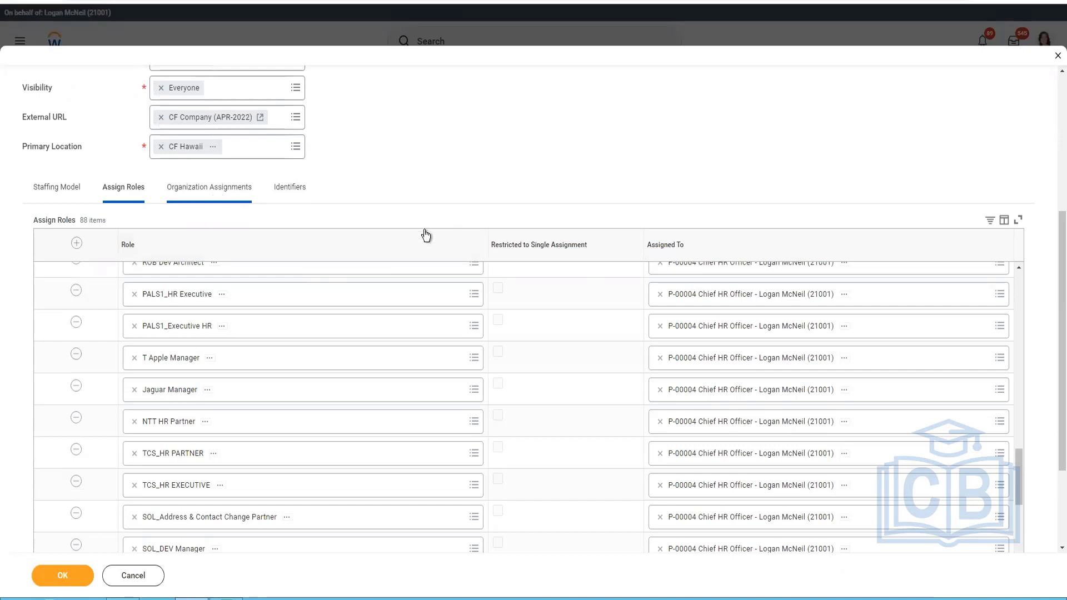
{"action": "left_click", "coordinate": [225, 195]}
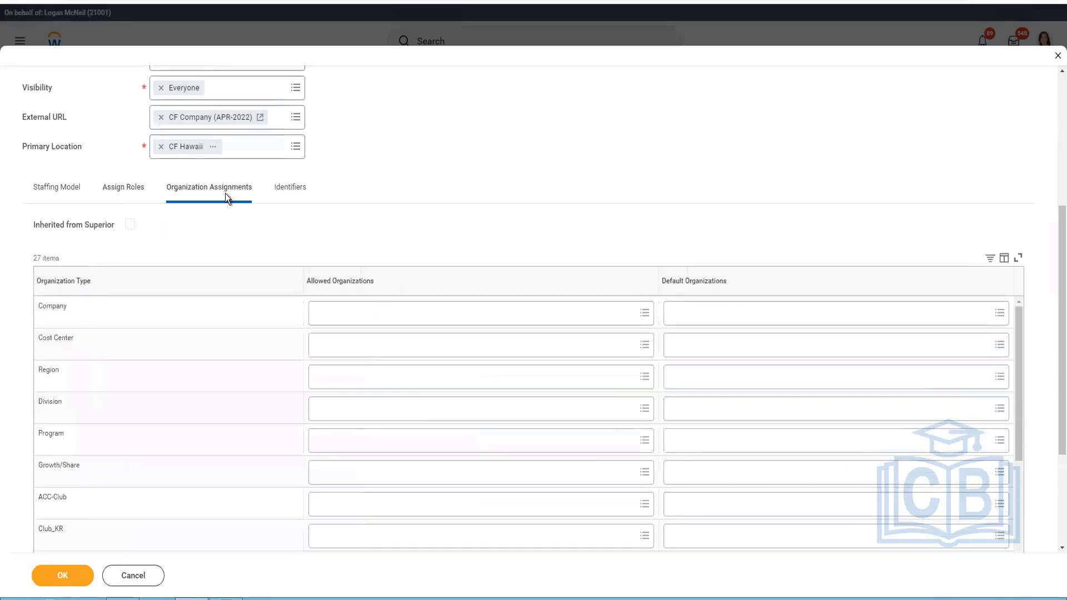
{"action": "left_click", "coordinate": [740, 315]}
{"action": "type", "text": "CF"}
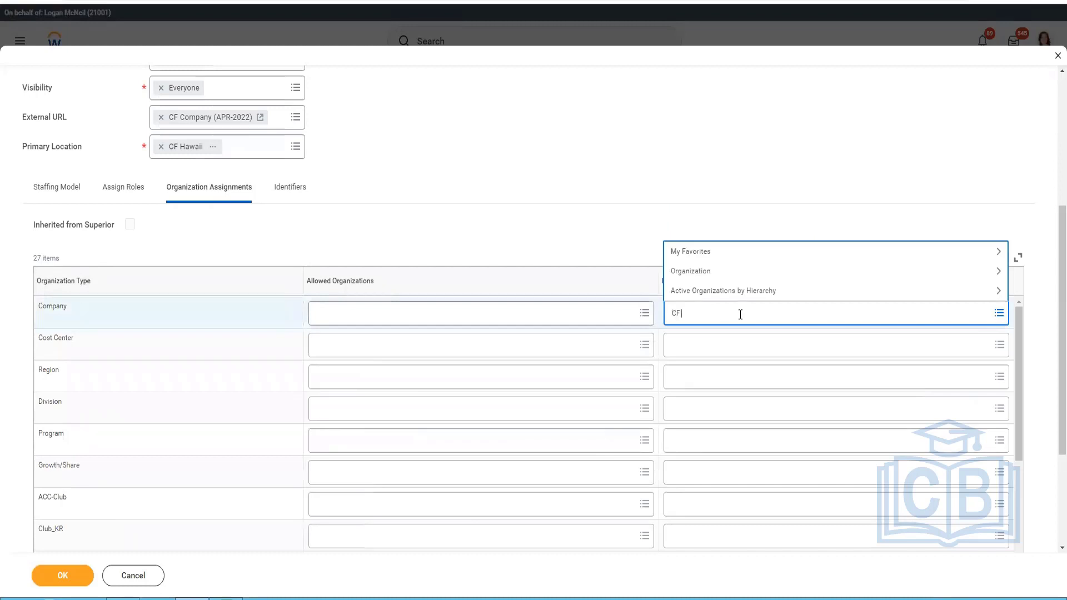
{"action": "type", "text": " APR"}
{"action": "key", "text": "Return"}
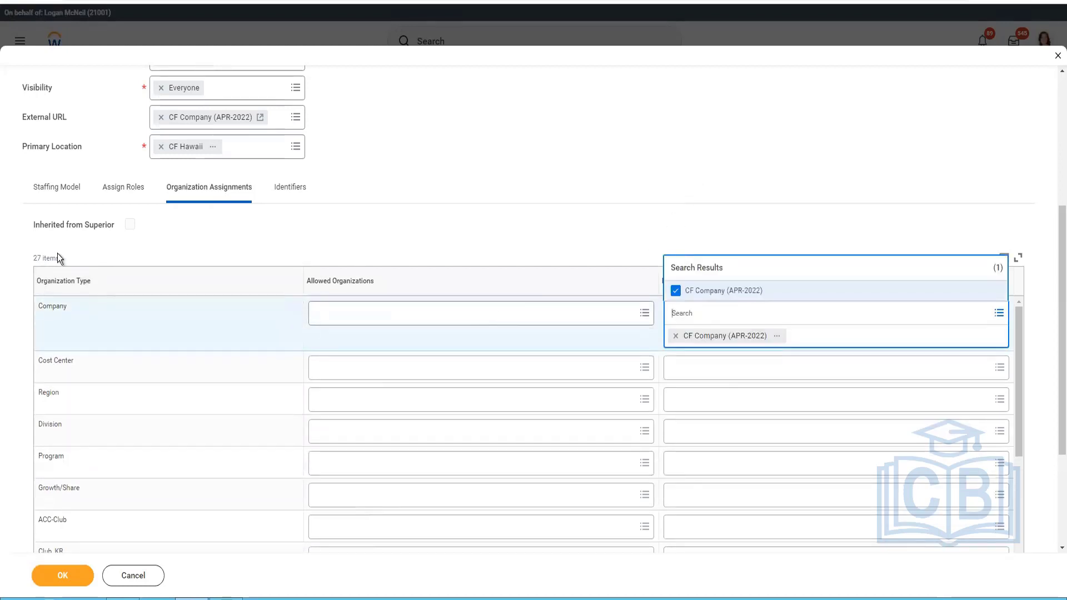
{"action": "left_click", "coordinate": [67, 300]}
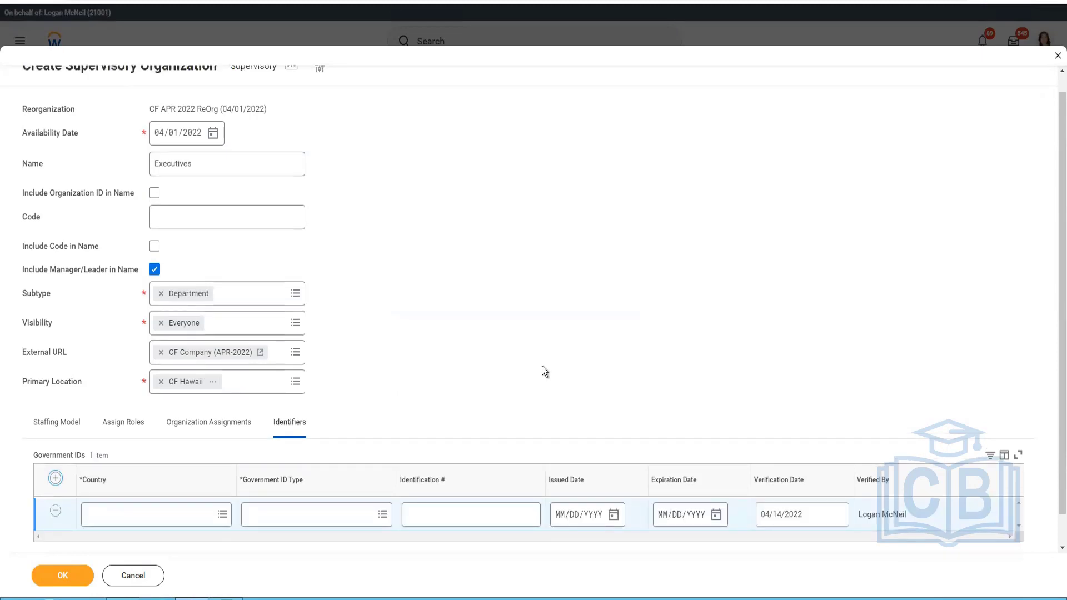
Complete the Government ID row with country United States of America, type Permanent Resident Alien card (Form I-151), and the identification number.
{"action": "scroll", "coordinate": [421, 445], "scroll_direction": "down", "scroll_amount": 1}
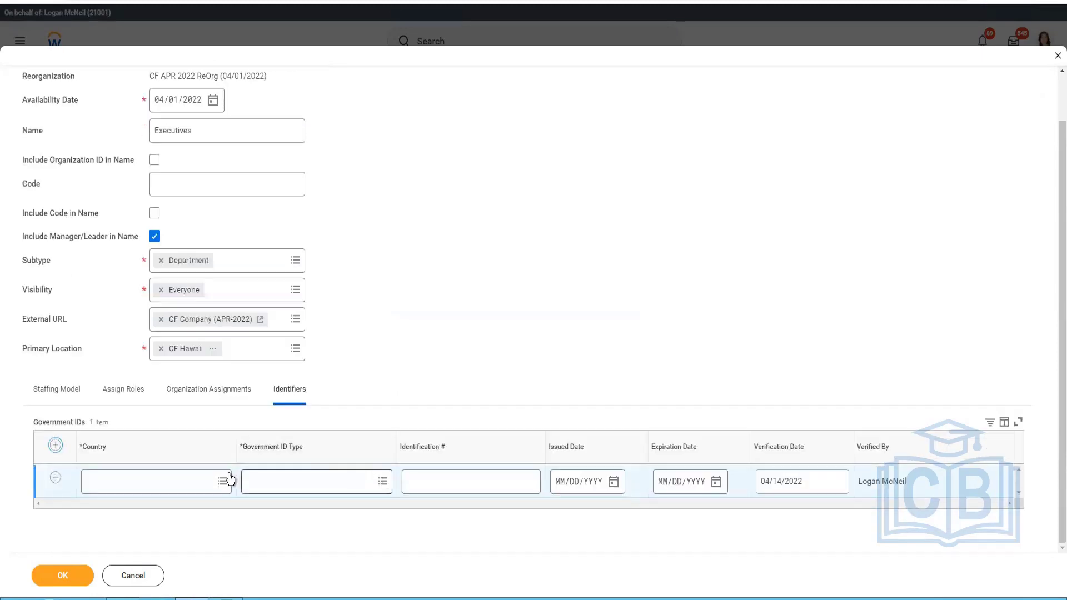
{"action": "left_click", "coordinate": [188, 492]}
{"action": "type", "text": "usa"}
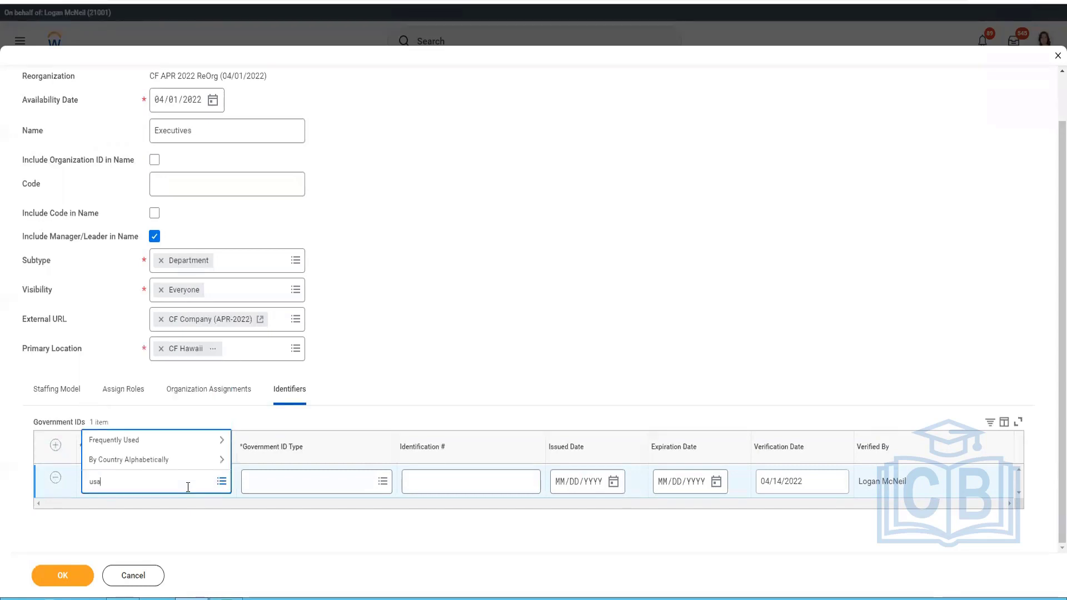
{"action": "left_click", "coordinate": [288, 487]}
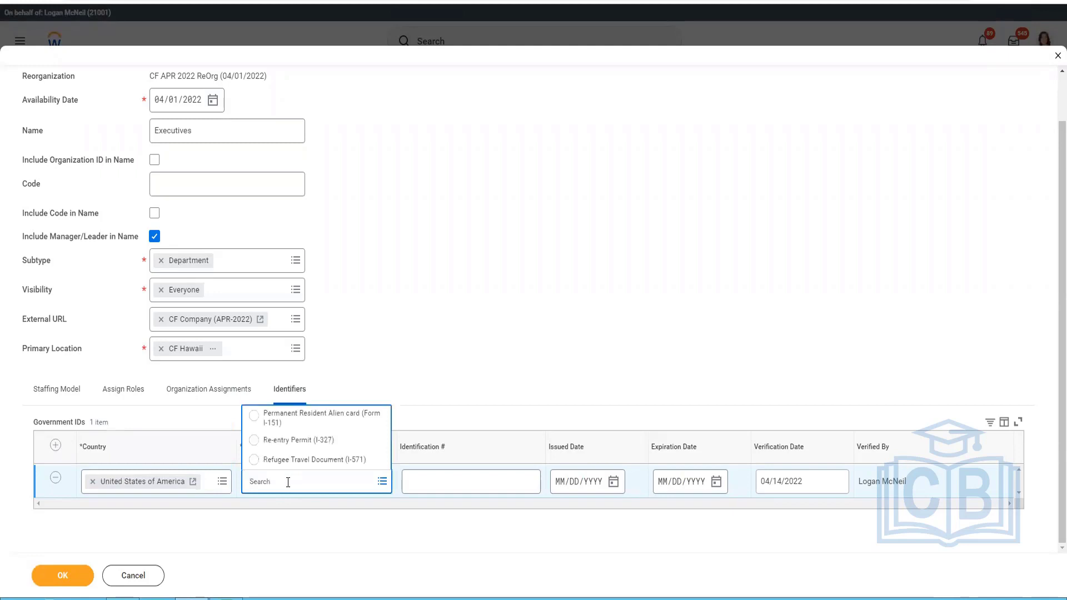
{"action": "left_click", "coordinate": [318, 418]}
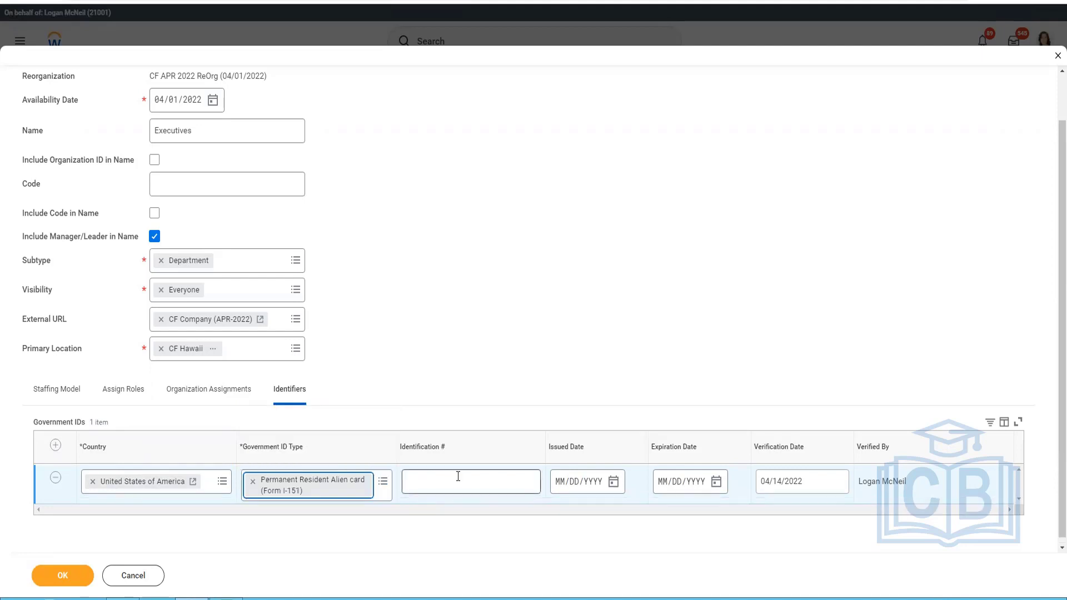
{"action": "left_click", "coordinate": [458, 476]}
{"action": "type", "text": "1234567"}
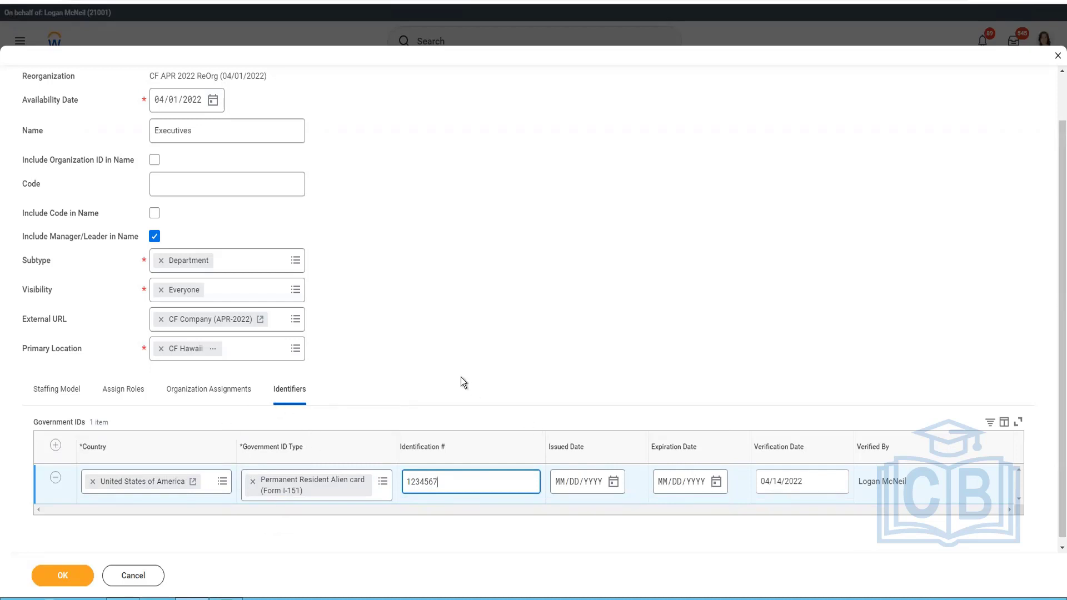
Change the organization name to ExecutiveS and submit the supervisory organization.
{"action": "scroll", "coordinate": [388, 453], "scroll_direction": "up", "scroll_amount": 1}
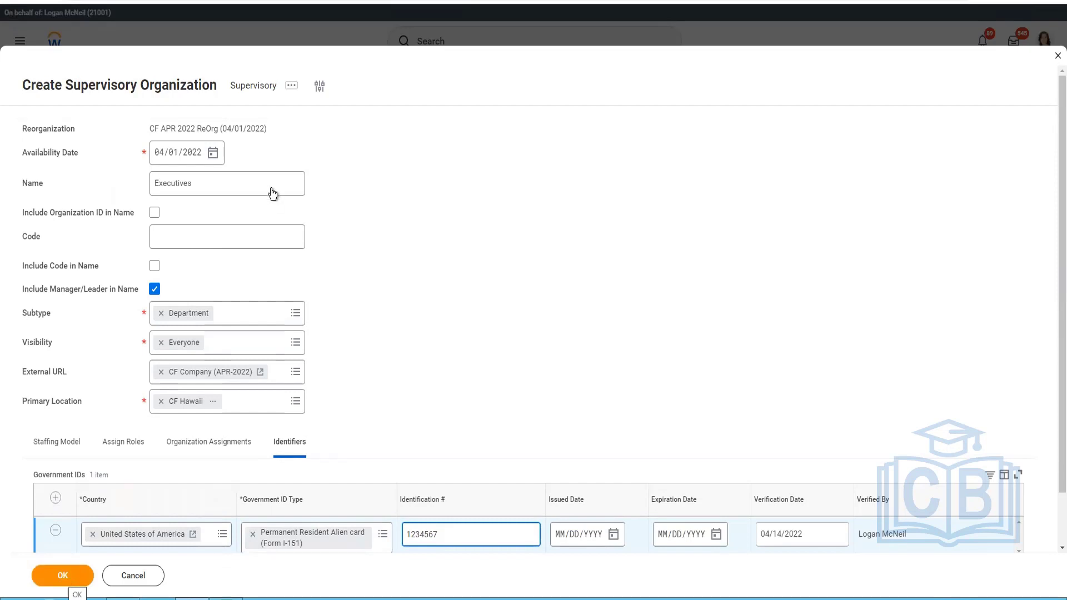
{"action": "left_click", "coordinate": [250, 191]}
{"action": "key", "text": "BackSpace"}
{"action": "type", "text": "S"}
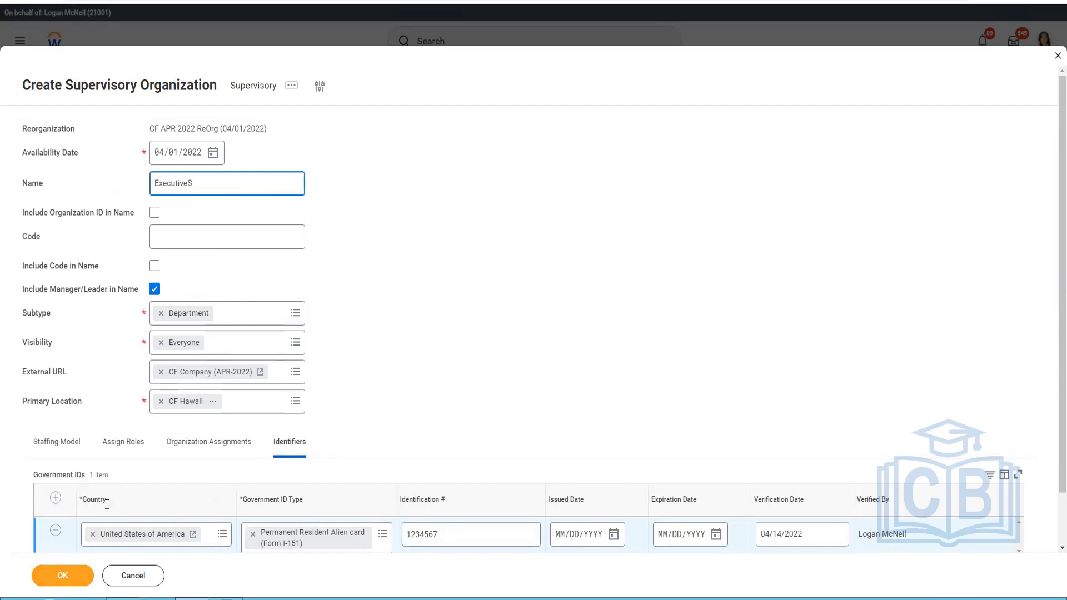
{"action": "left_click", "coordinate": [62, 575]}
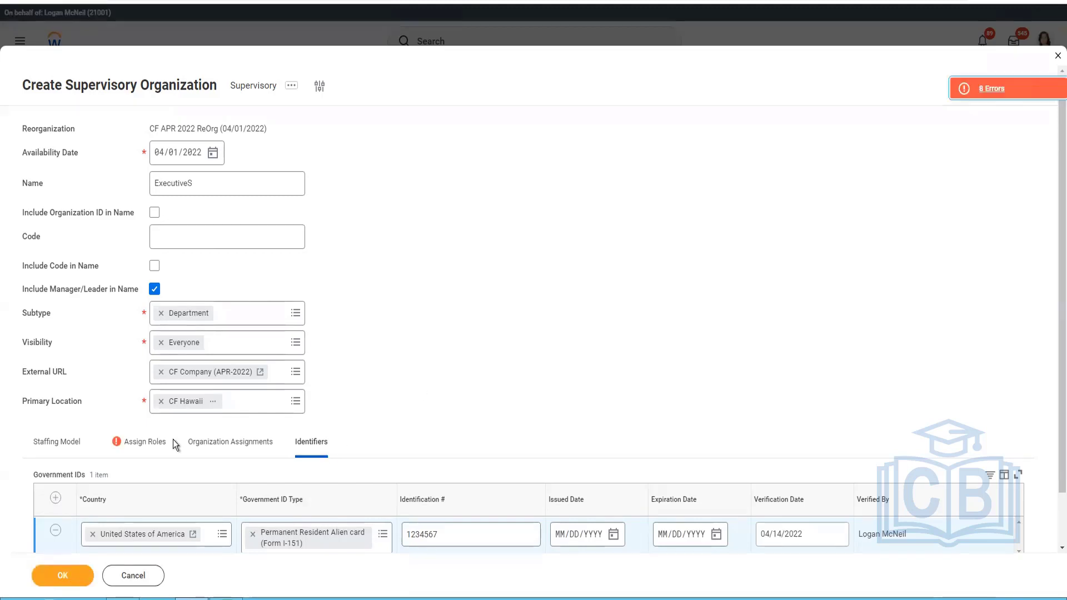
Open the first assigned-role error, remove the TXC_HR Partner role row and resubmit the organization.
{"action": "left_click", "coordinate": [133, 448]}
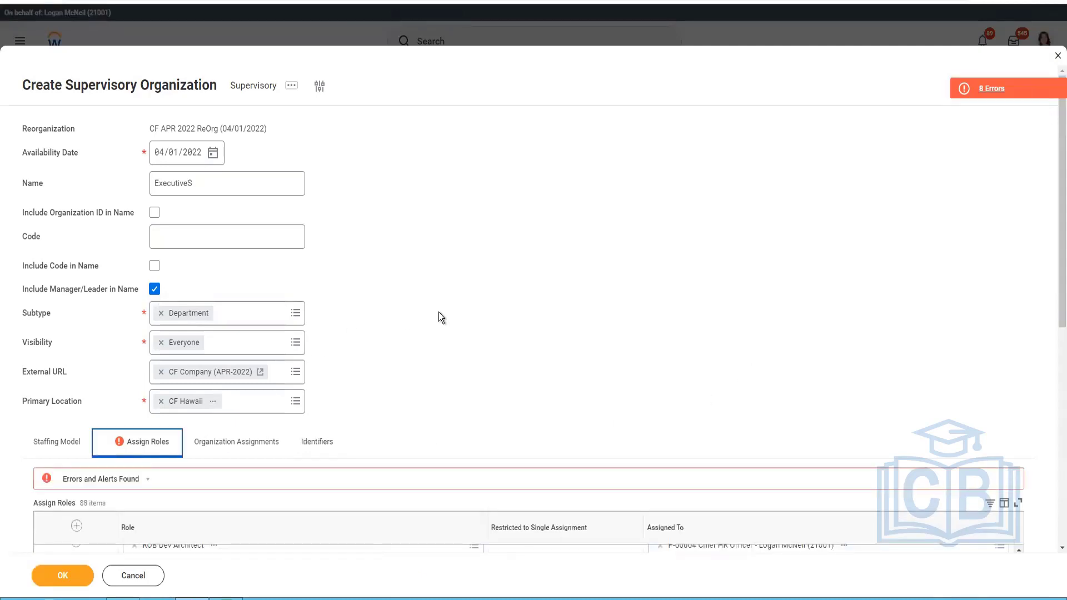
{"action": "scroll", "coordinate": [438, 325], "scroll_direction": "down", "scroll_amount": 5}
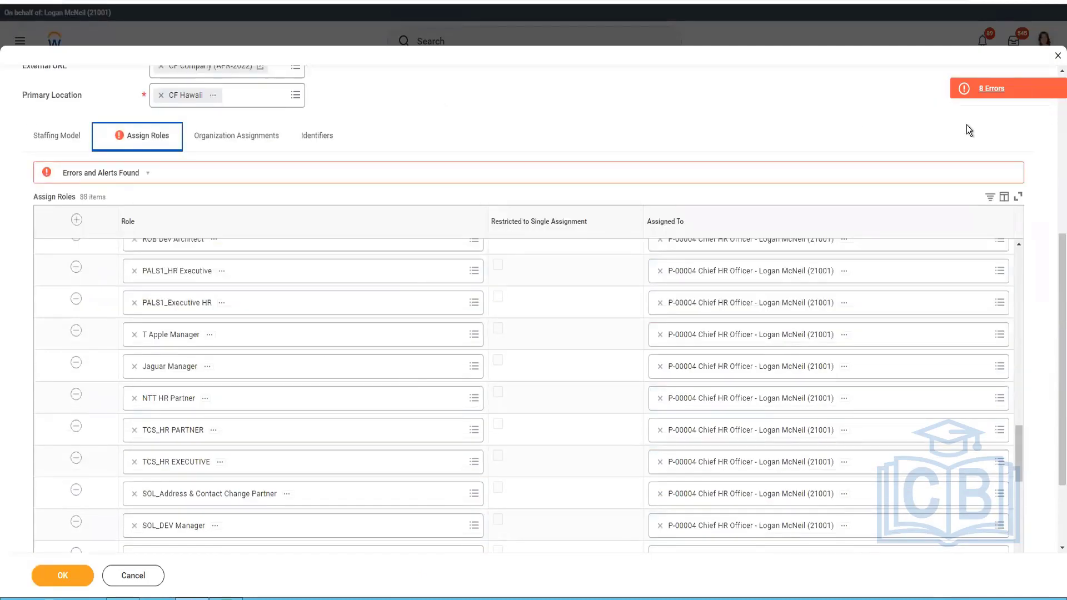
{"action": "left_click", "coordinate": [991, 90]}
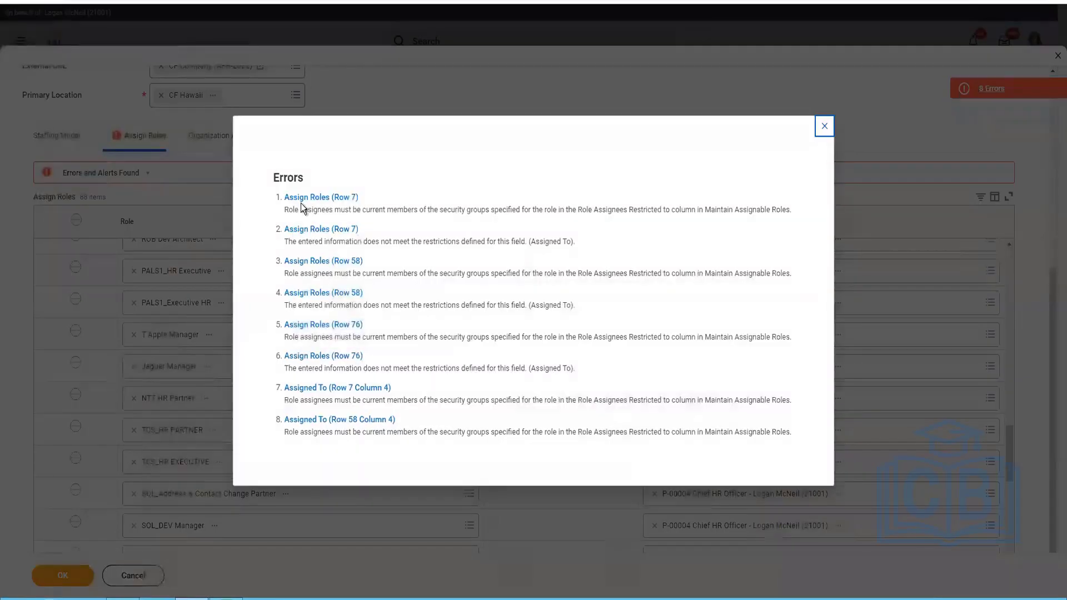
{"action": "left_click", "coordinate": [310, 198]}
{"action": "left_click", "coordinate": [318, 196]}
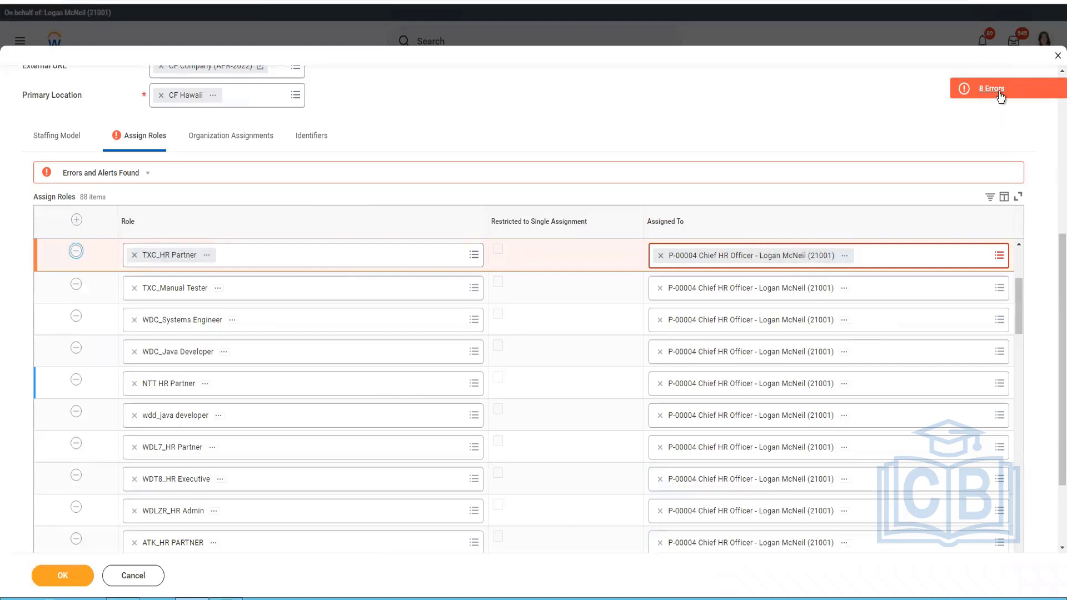
{"action": "left_click", "coordinate": [76, 251]}
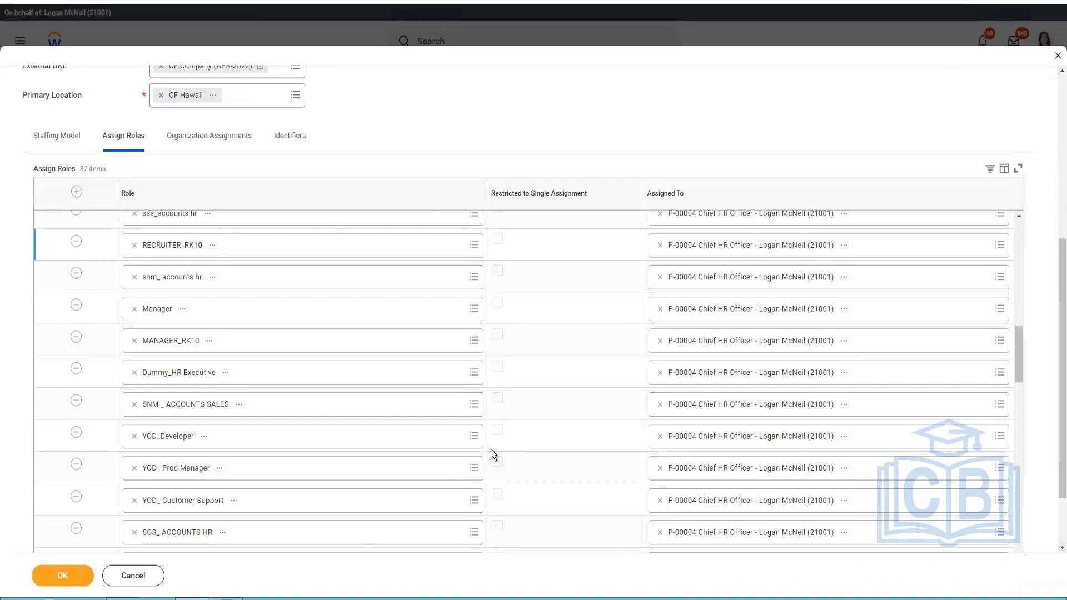
{"action": "left_click", "coordinate": [76, 580]}
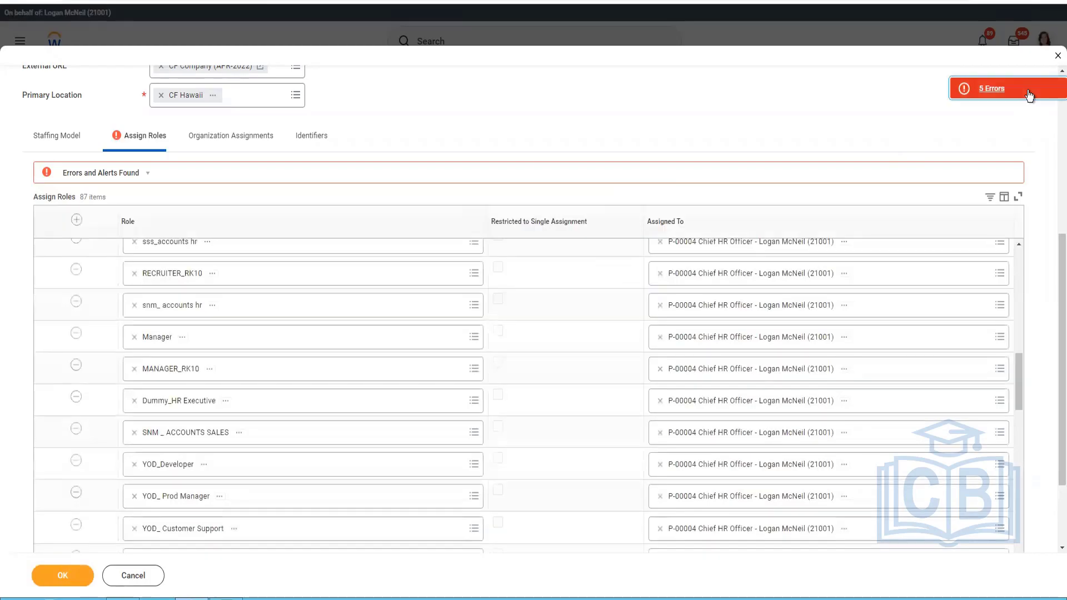
Copy the role name Manager0011 from the row with the error into Notepad, and submit the organization without that role in Workday.
{"action": "left_click", "coordinate": [1028, 91]}
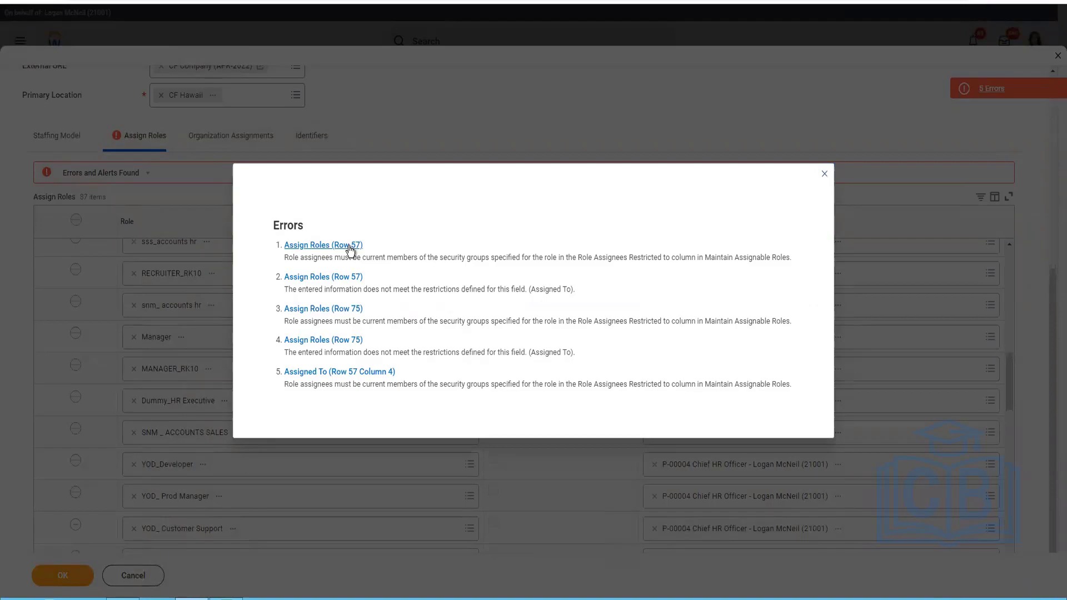
{"action": "left_click", "coordinate": [349, 246]}
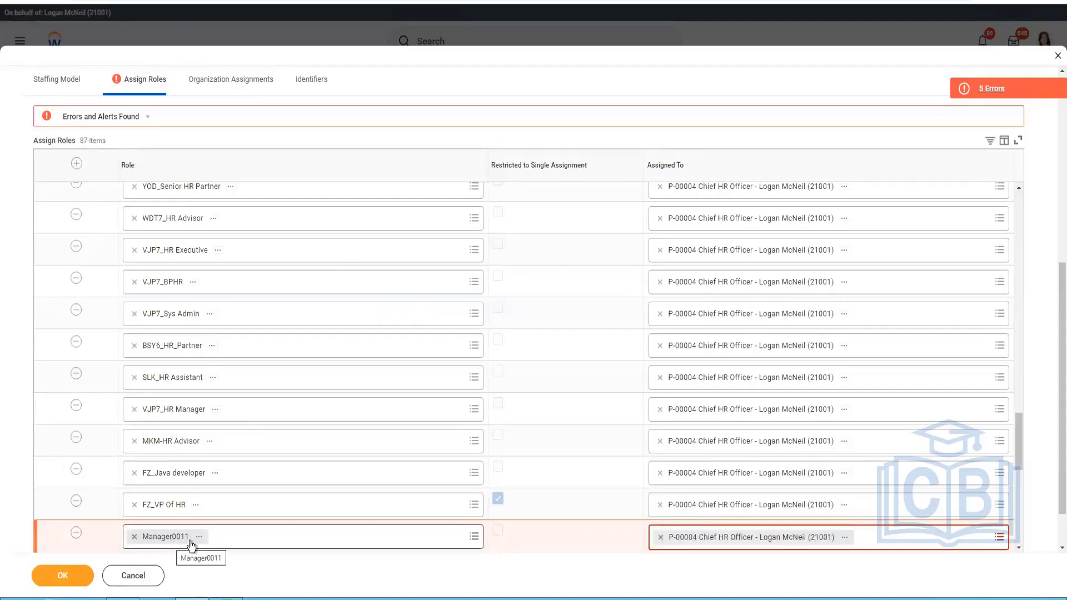
{"action": "right_click", "coordinate": [215, 558]}
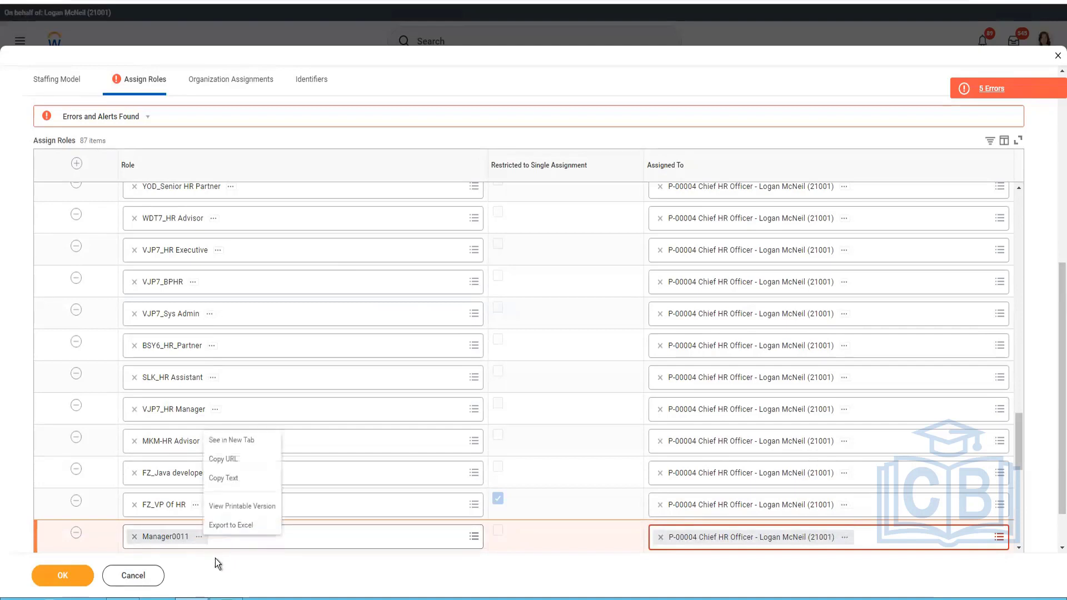
{"action": "left_click", "coordinate": [229, 478]}
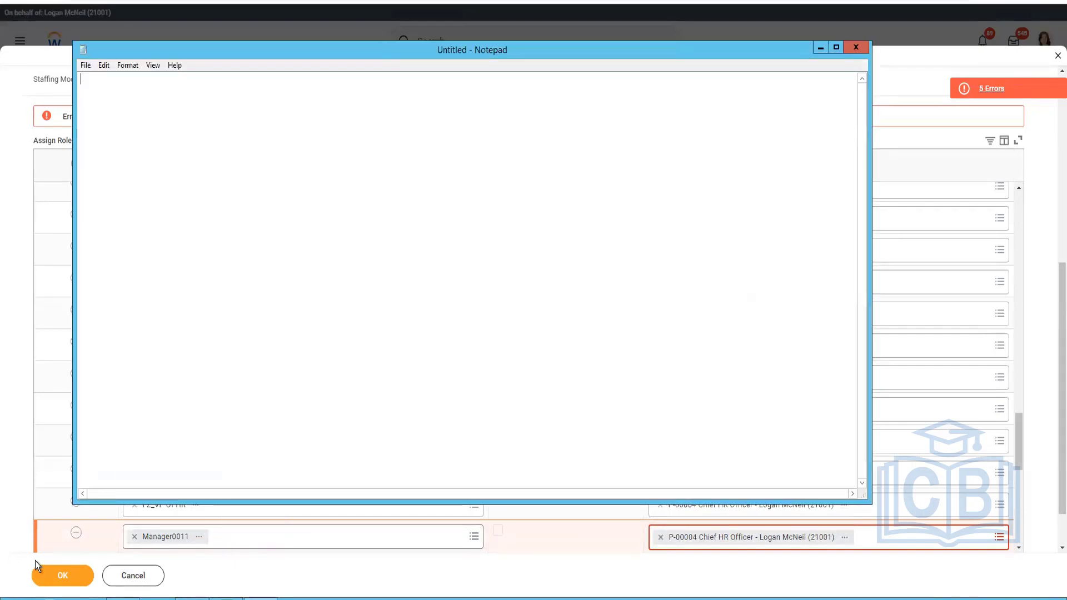
{"action": "key", "text": "ctrl+v"}
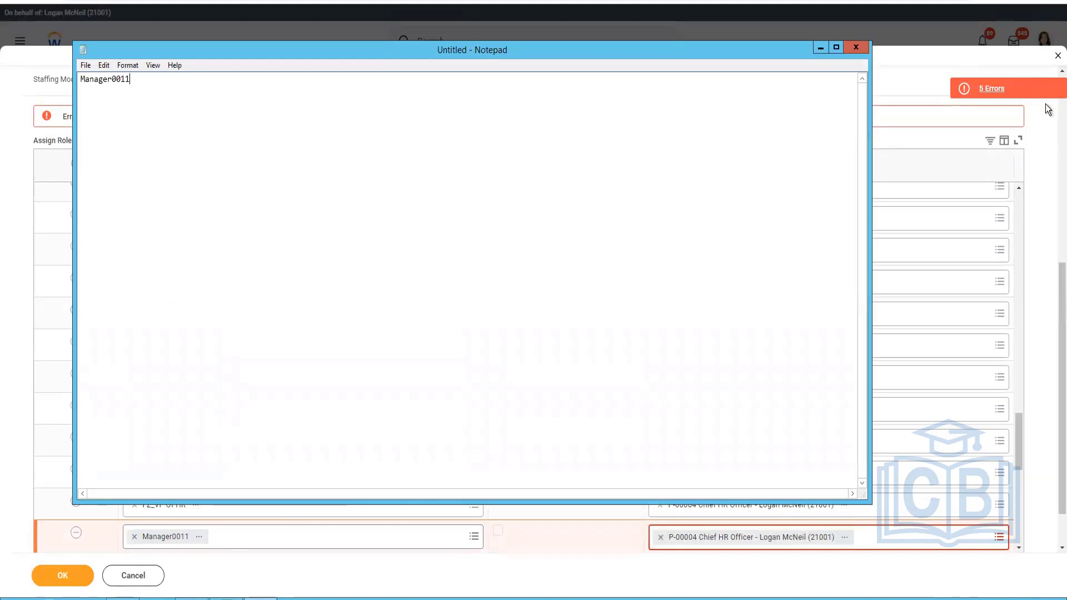
{"action": "left_click", "coordinate": [889, 113]}
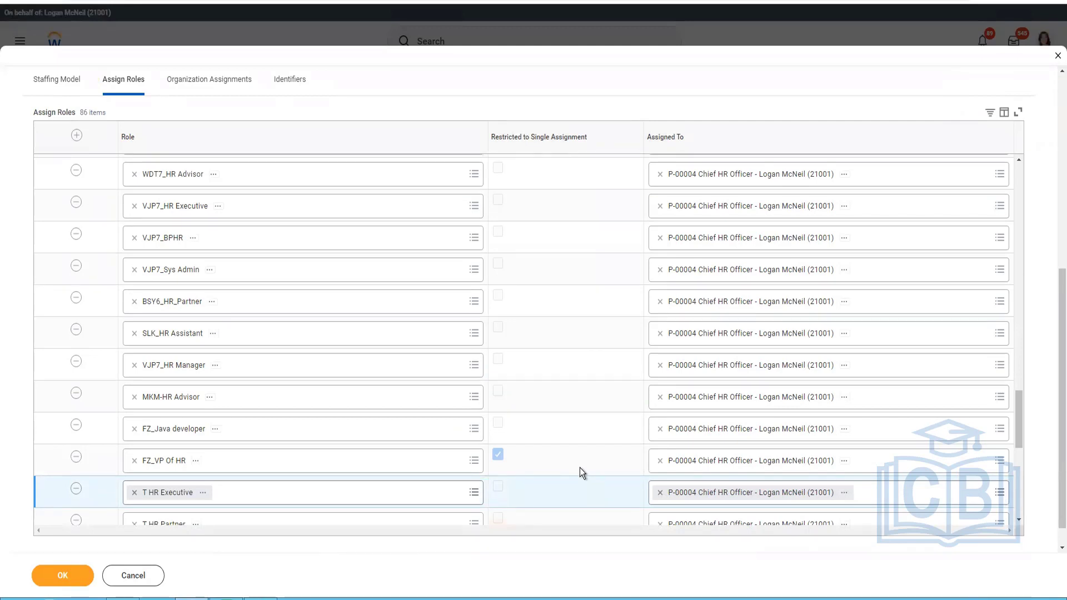
{"action": "left_click", "coordinate": [62, 575]}
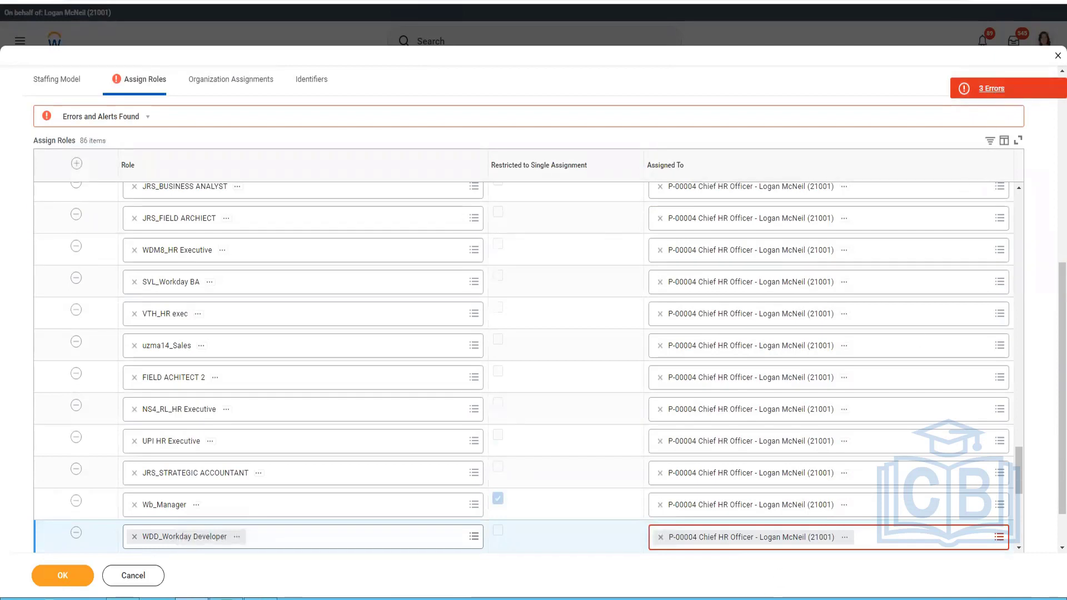
Add the role name WDD_Workday Developer on a new line in Notepad, and submit the organization without that role in Workday.
{"action": "right_click", "coordinate": [236, 542]}
{"action": "left_click", "coordinate": [73, 536]}
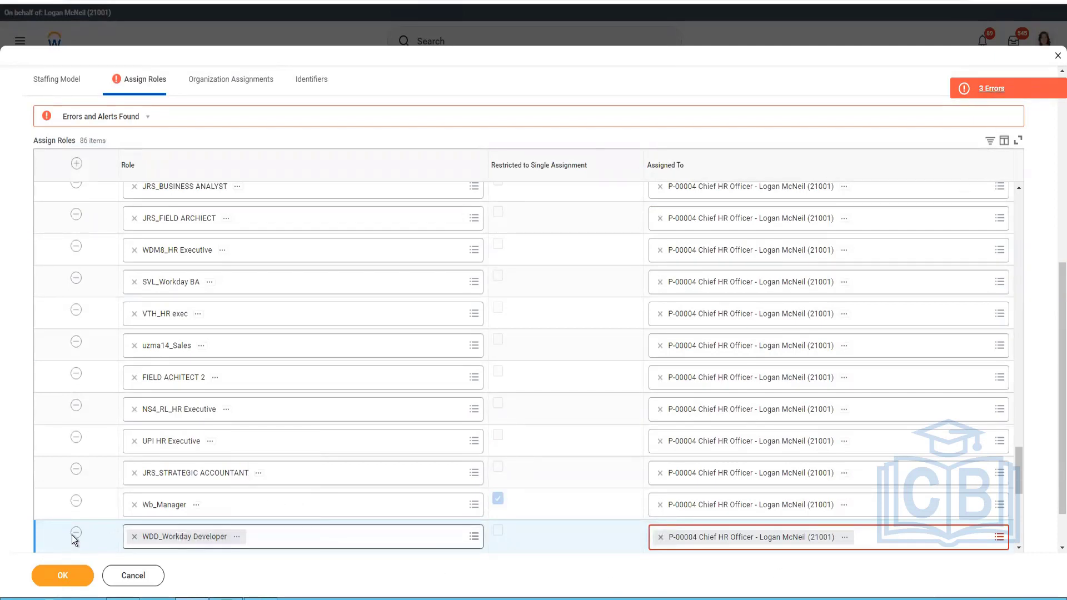
{"action": "left_click", "coordinate": [262, 598]}
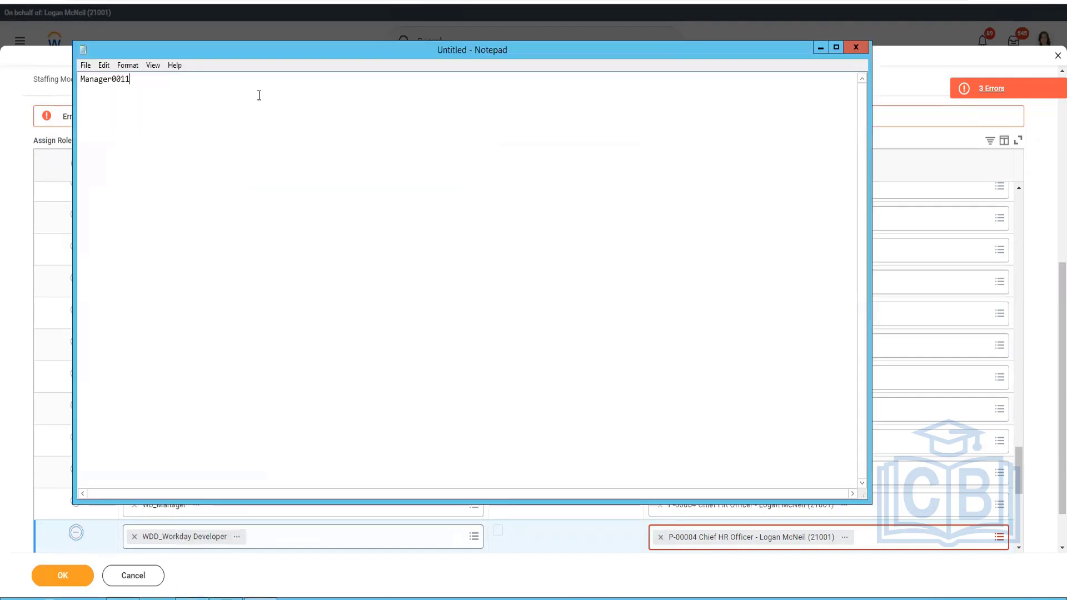
{"action": "key", "text": "Return"}
{"action": "key", "text": "ctrl+v"}
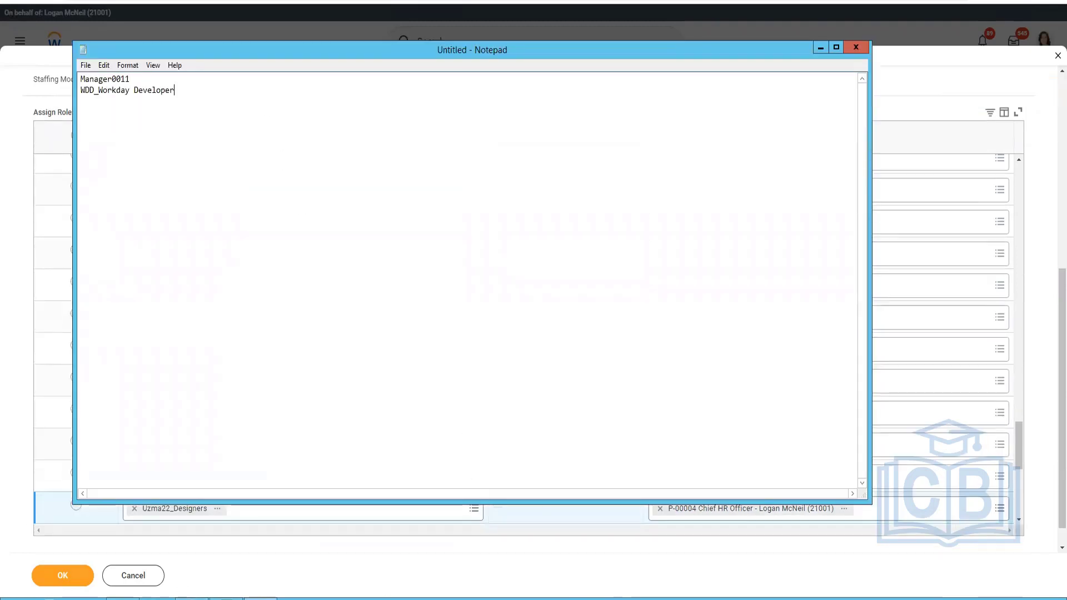
{"action": "key", "text": "alt+Tab"}
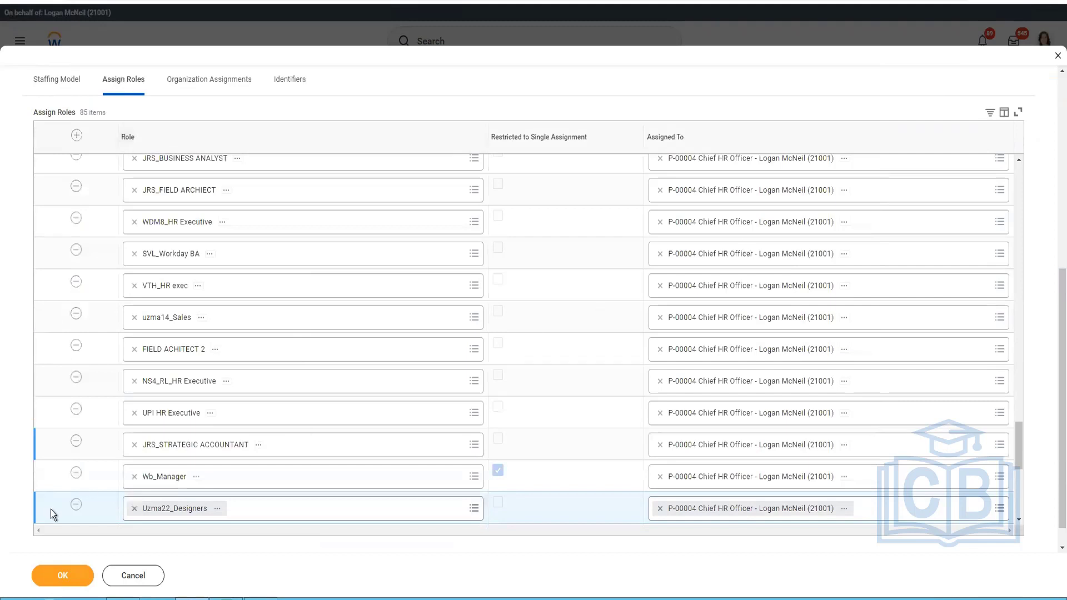
{"action": "left_click", "coordinate": [61, 580]}
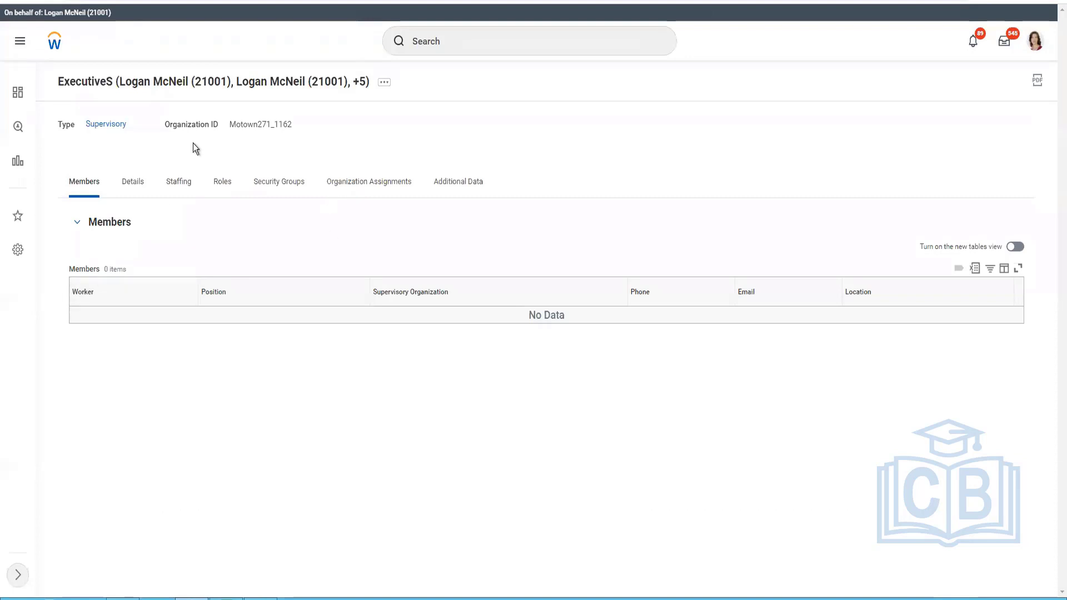
Review the new organization's details, staffing model, roles and organization assignments.
{"action": "left_click", "coordinate": [282, 180]}
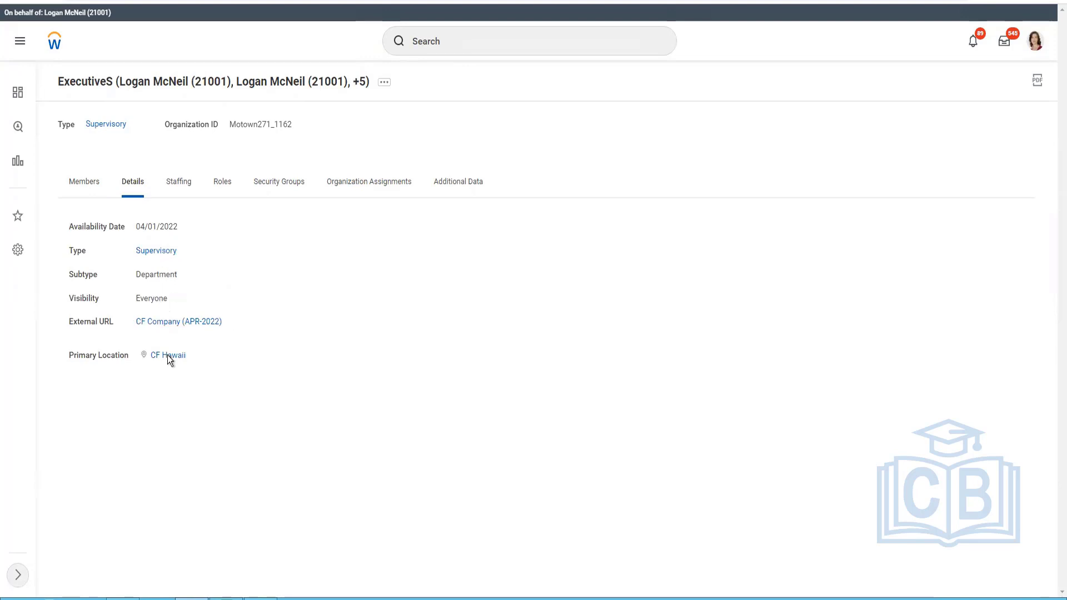
{"action": "left_click", "coordinate": [176, 183]}
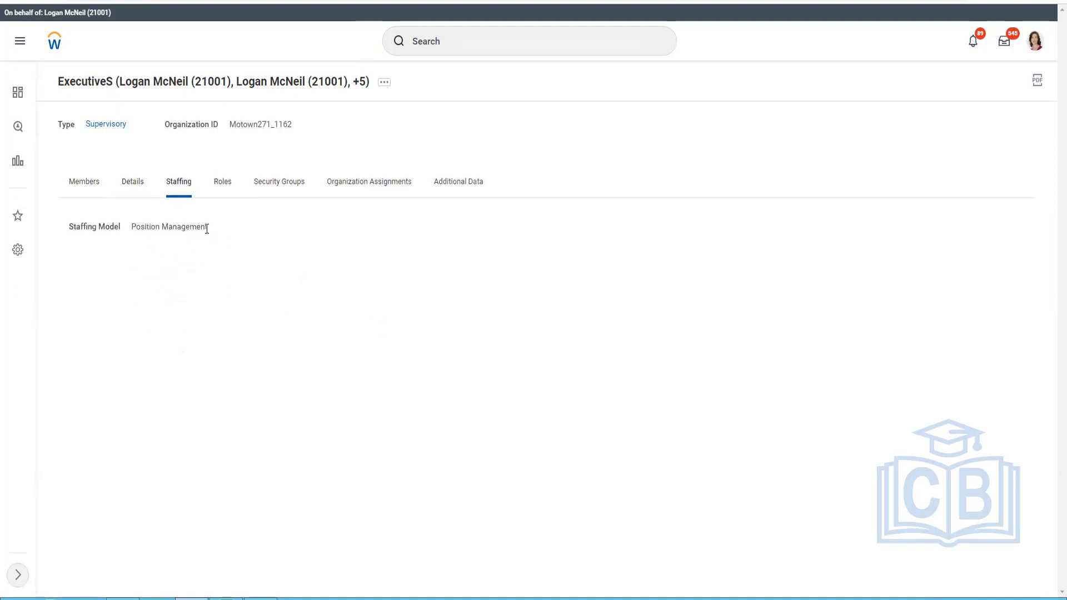
{"action": "left_click_drag", "start_coordinate": [207, 227], "coordinate": [130, 227]}
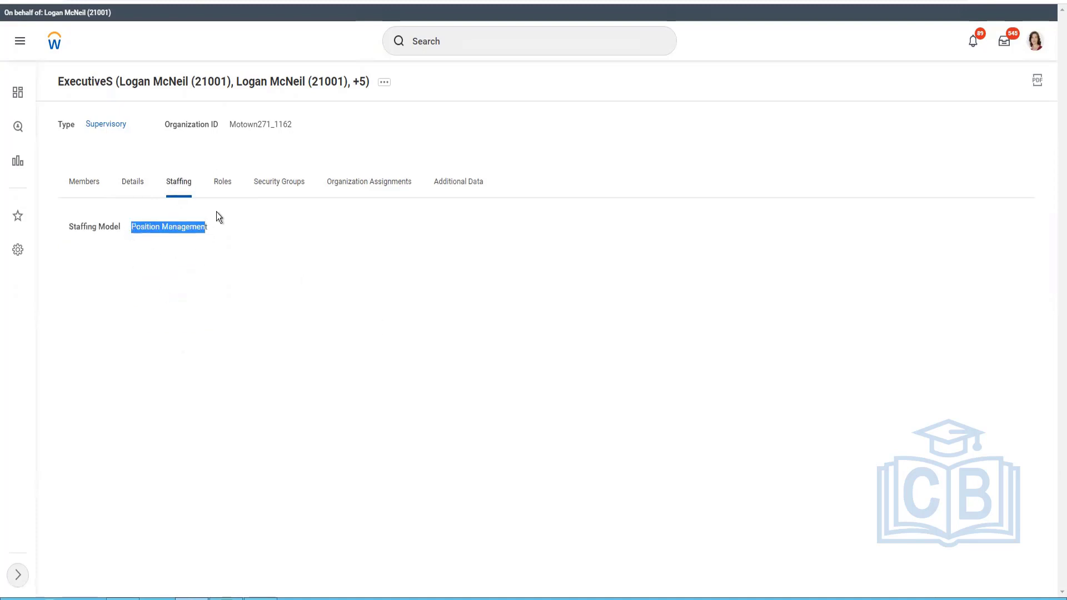
{"action": "left_click", "coordinate": [222, 186]}
{"action": "left_click", "coordinate": [374, 191]}
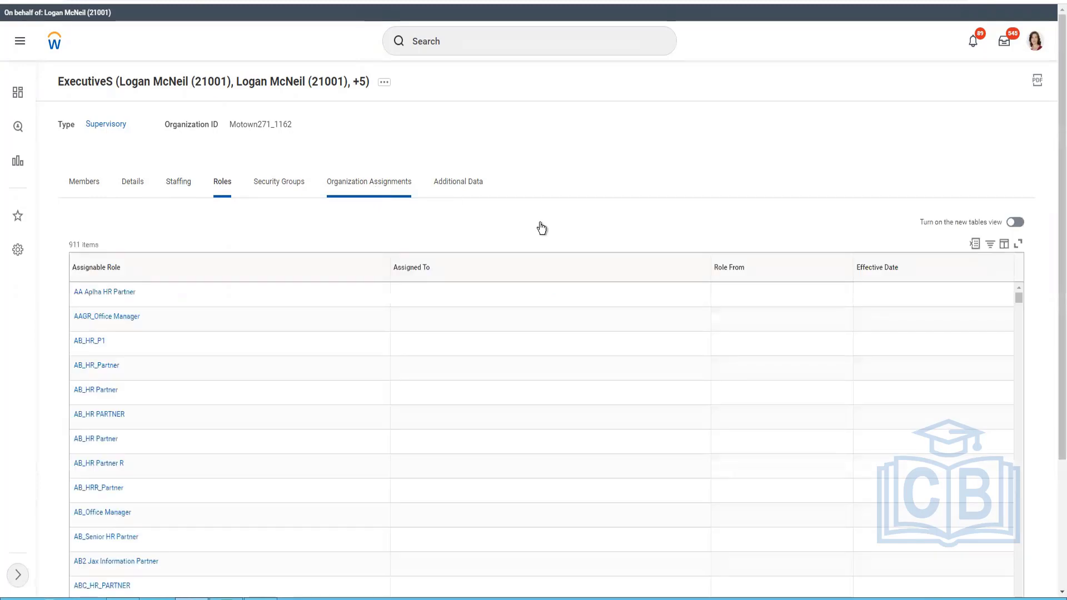
{"action": "left_click", "coordinate": [388, 188]}
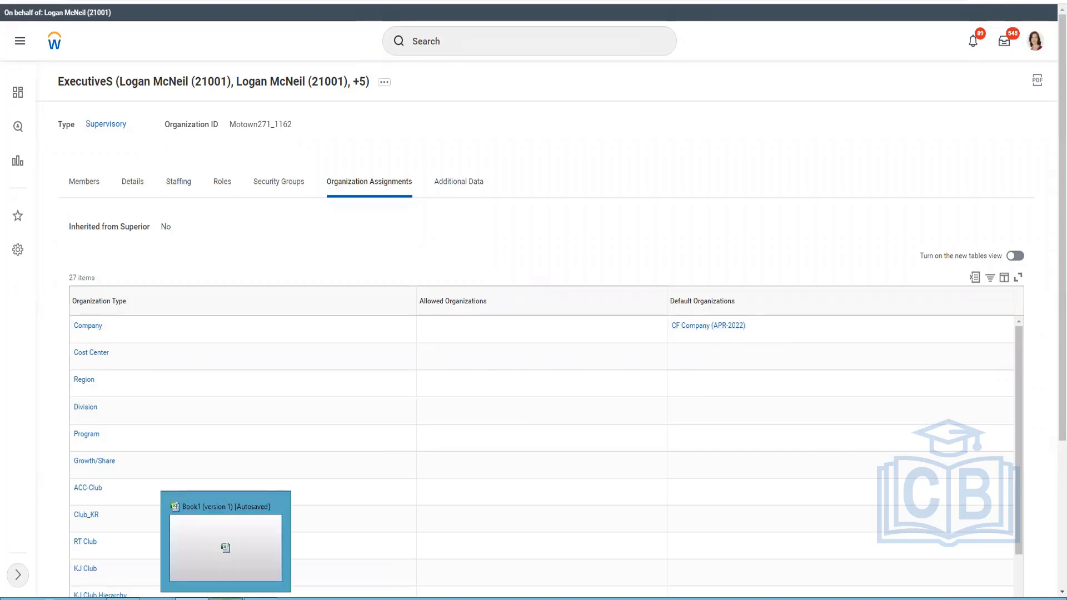
Switch to the Excel organization plan and change the Executive Management entry in cell M3 to ExecutiveS.
{"action": "left_click", "coordinate": [227, 598]}
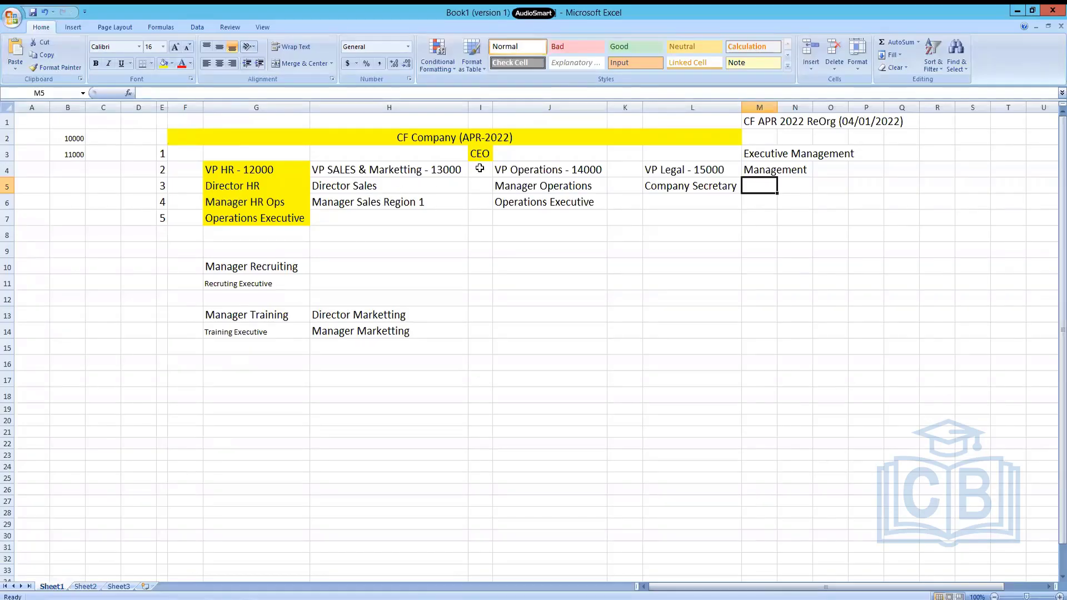
{"action": "left_click", "coordinate": [775, 172]}
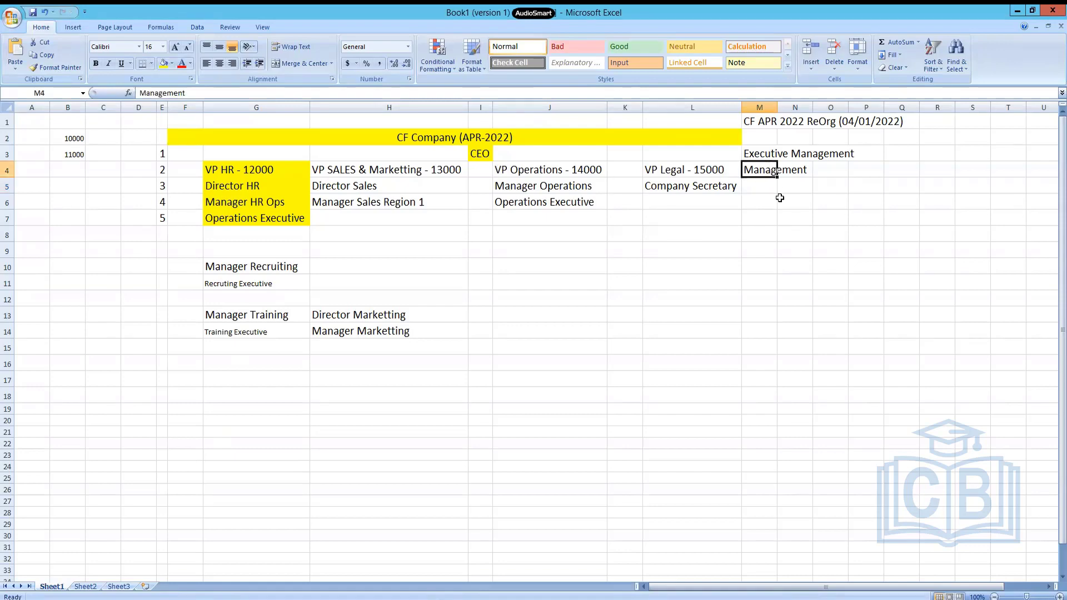
{"action": "key", "text": "Up"}
{"action": "key", "text": "F2"}
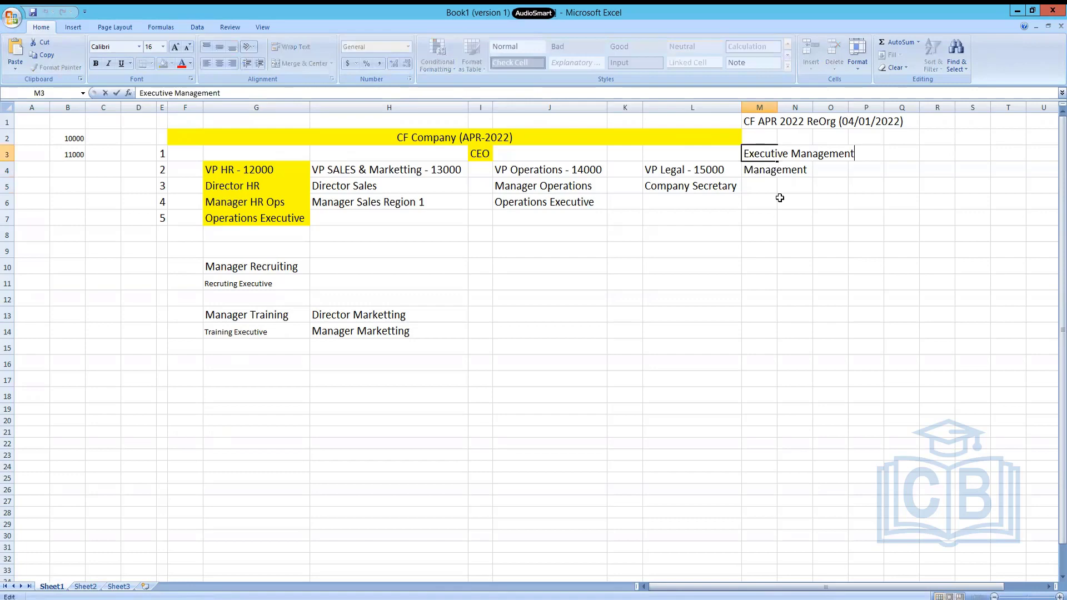
{"action": "key", "text": "BackSpace"}
{"action": "key", "text": "BackSpace"}
{"action": "key", "text": "BackSpace"}
{"action": "key", "text": "BackSpace"}
{"action": "key", "text": "BackSpace"}
{"action": "key", "text": "BackSpace"}
{"action": "key", "text": "BackSpace"}
{"action": "key", "text": "BackSpace"}
{"action": "key", "text": "BackSpace"}
{"action": "key", "text": "BackSpace"}
{"action": "key", "text": "BackSpace"}
{"action": "key", "text": "BackSpace"}
{"action": "key", "text": "BackSpace"}
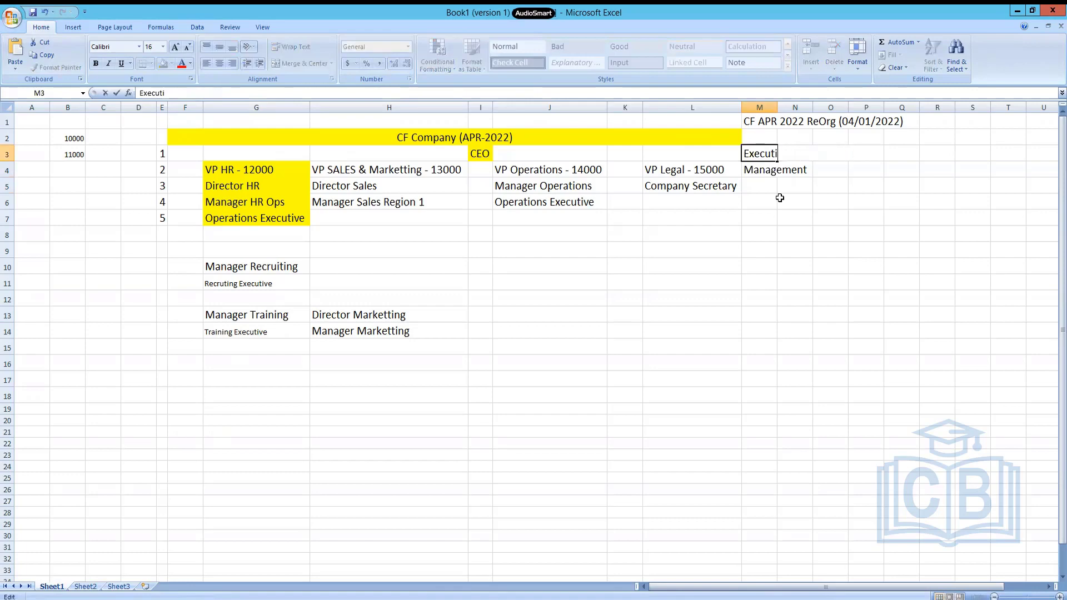
{"action": "type", "text": "veS"}
{"action": "key", "text": "Return"}
Change the Management entry in cell M4 to Executive Management and copy that cell.
{"action": "key", "text": "F2"}
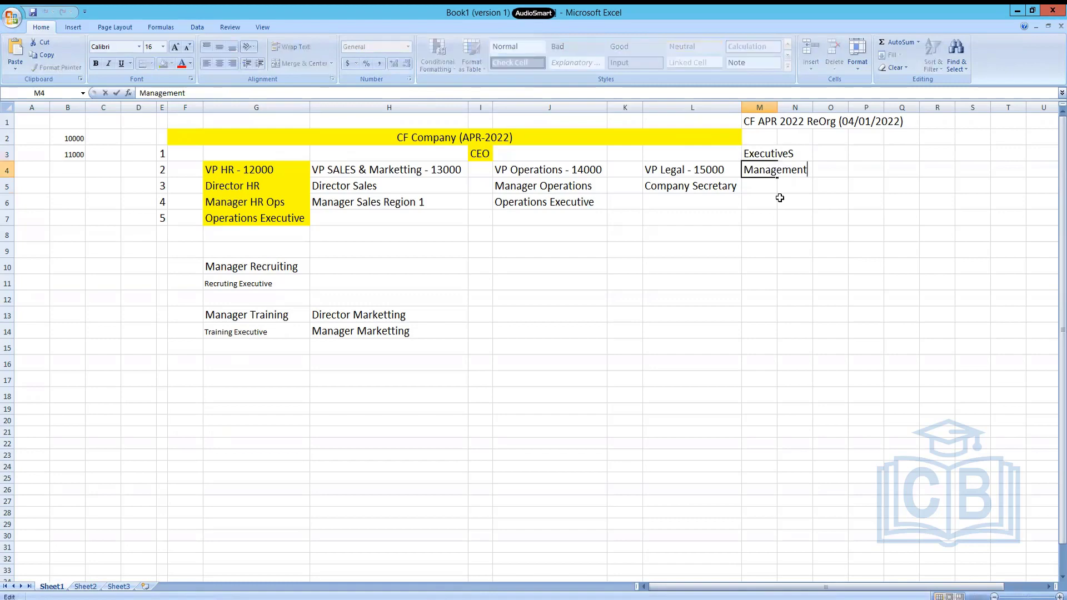
{"action": "type", "text": "Executive Man"}
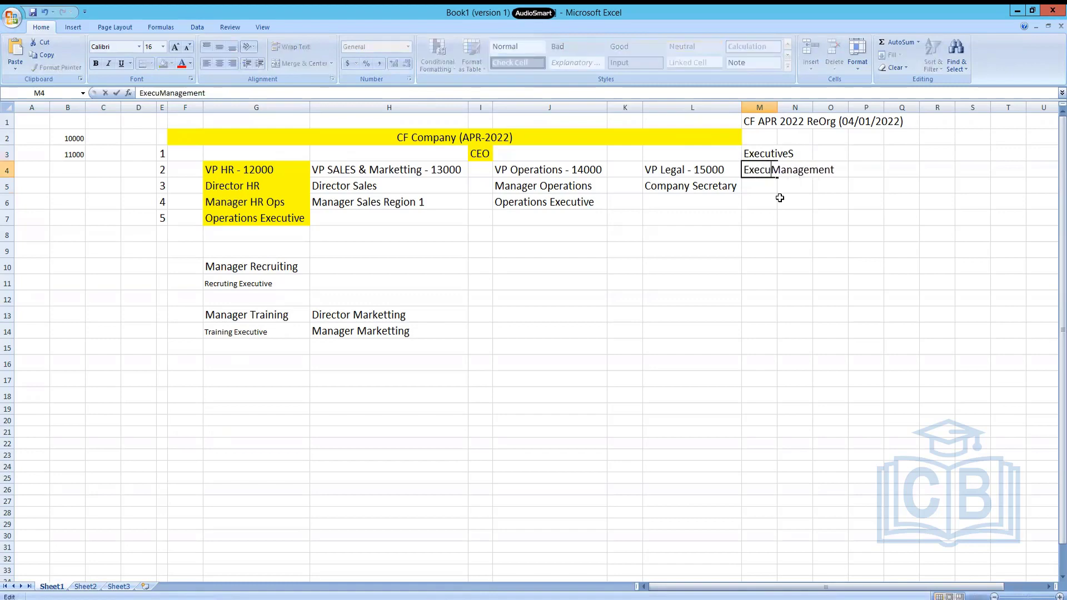
{"action": "type", "text": "agement"}
{"action": "key", "text": "Return"}
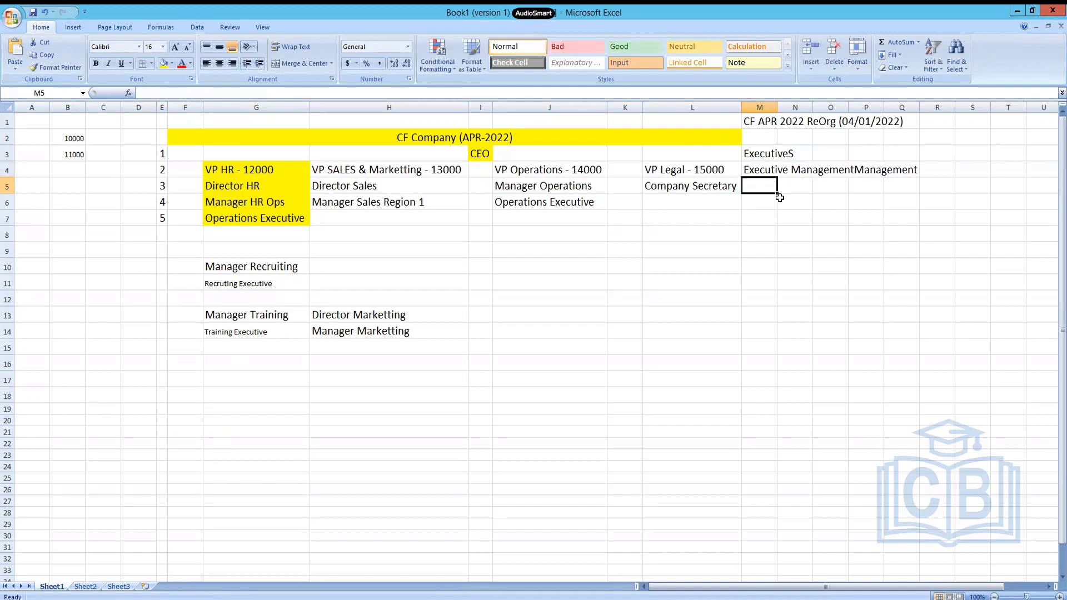
{"action": "key", "text": "Up"}
{"action": "key", "text": "F2"}
{"action": "key", "text": "BackSpace"}
{"action": "key", "text": "BackSpace"}
{"action": "key", "text": "BackSpace"}
{"action": "key", "text": "BackSpace"}
{"action": "key", "text": "BackSpace"}
{"action": "key", "text": "BackSpace"}
{"action": "key", "text": "BackSpace"}
{"action": "key", "text": "BackSpace"}
{"action": "key", "text": "BackSpace"}
{"action": "key", "text": "BackSpace"}
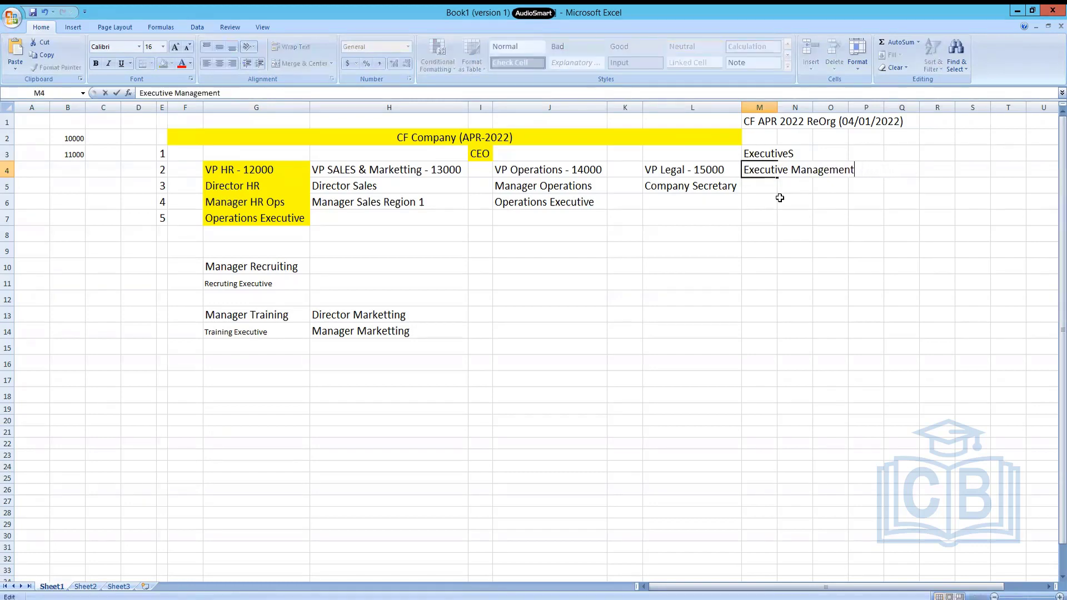
{"action": "key", "text": "Return"}
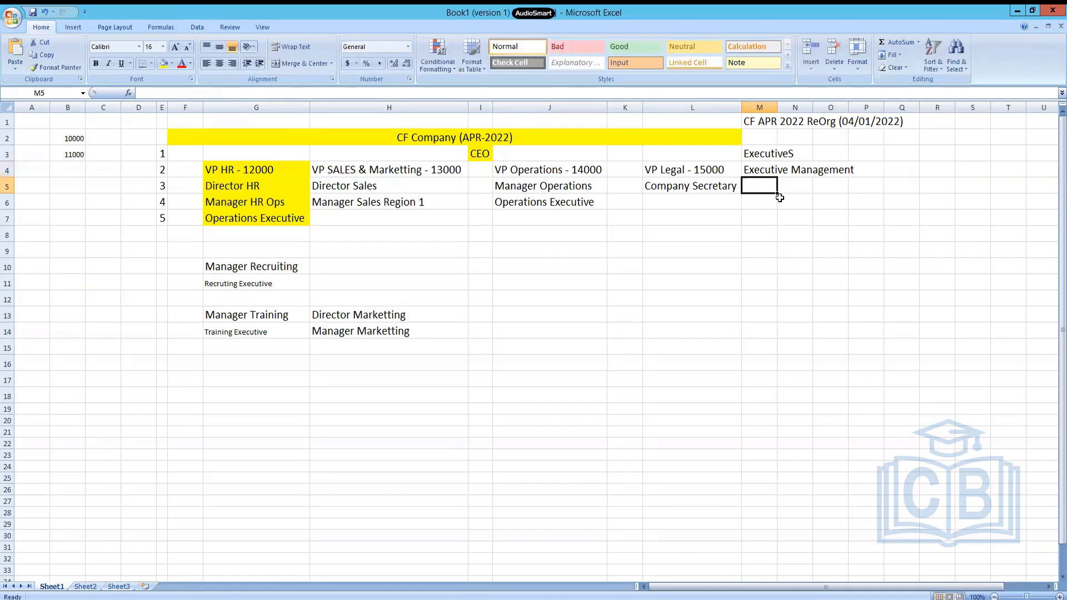
{"action": "key", "text": "Up"}
{"action": "key", "text": "ctrl+c"}
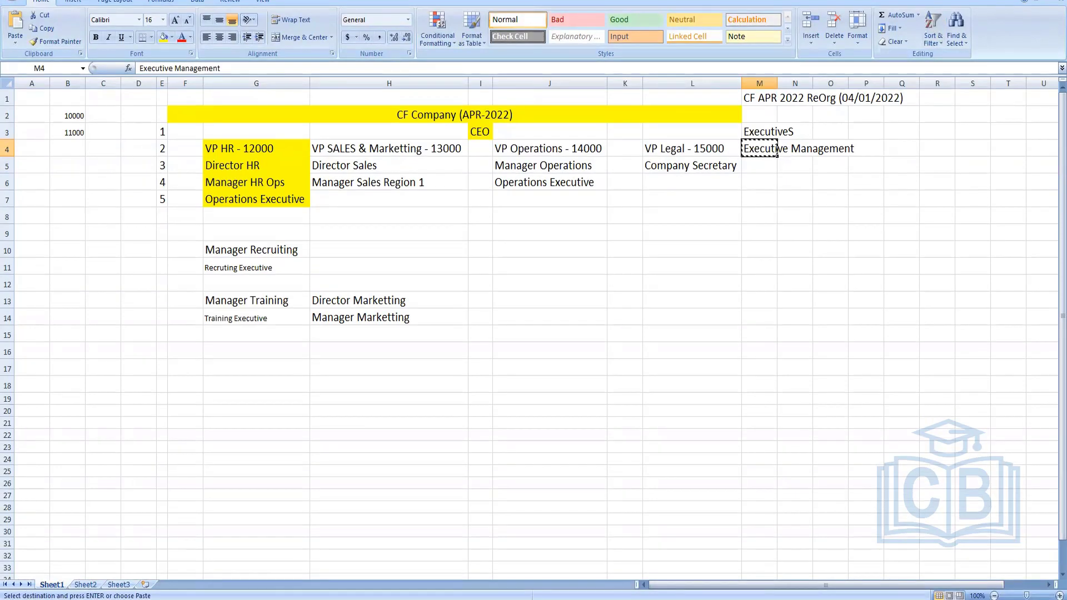
Return to Workday and start creating a subordinate organization under ExecutiveS with effective date 04/01/2022.
{"action": "left_click", "coordinate": [1018, 10]}
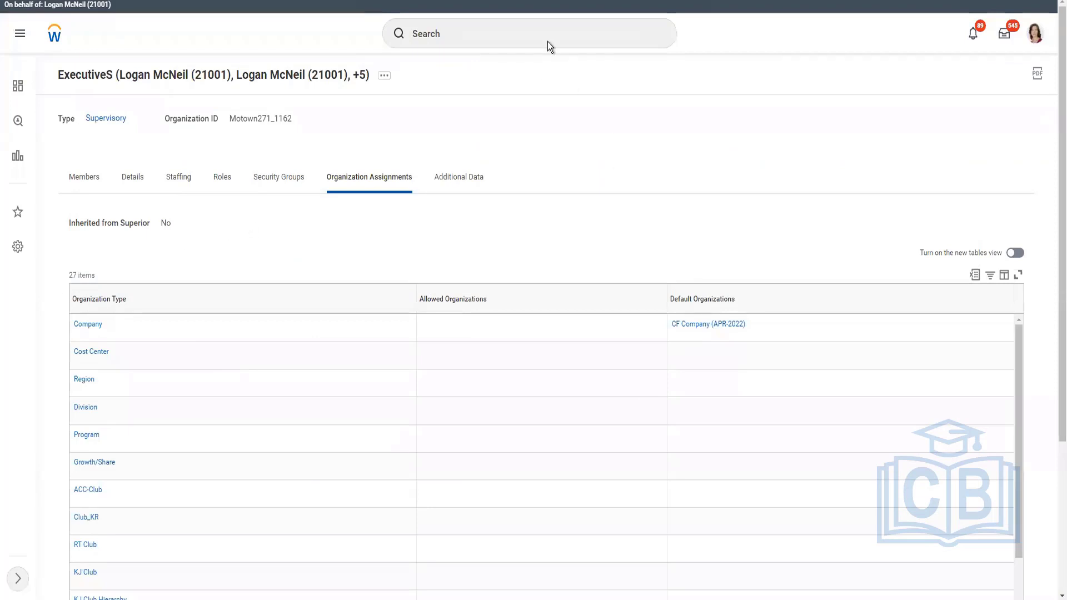
{"action": "left_click", "coordinate": [549, 40]}
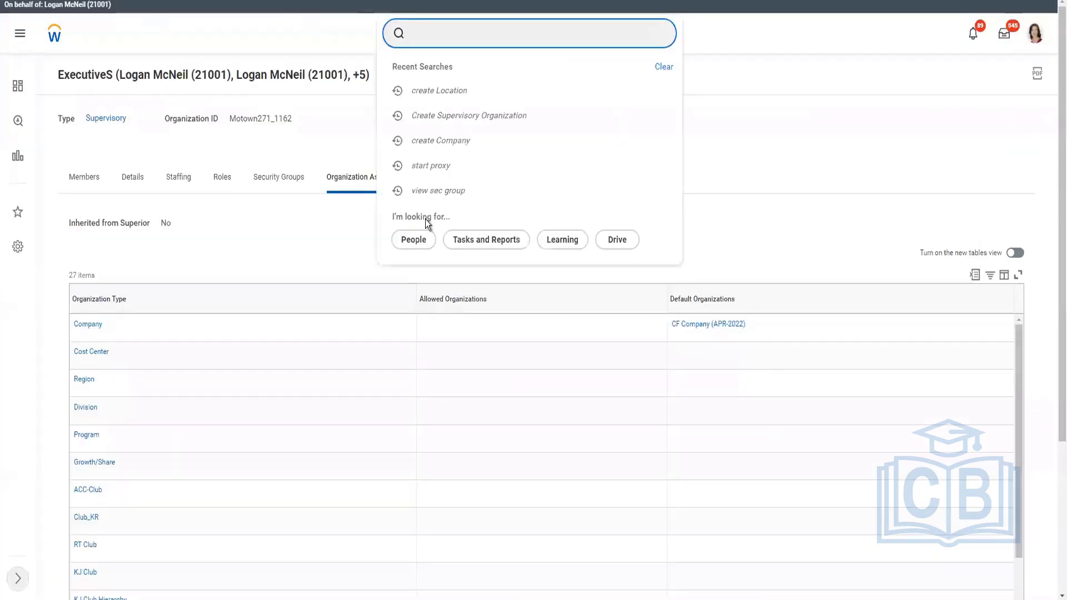
{"action": "left_click", "coordinate": [773, 165]}
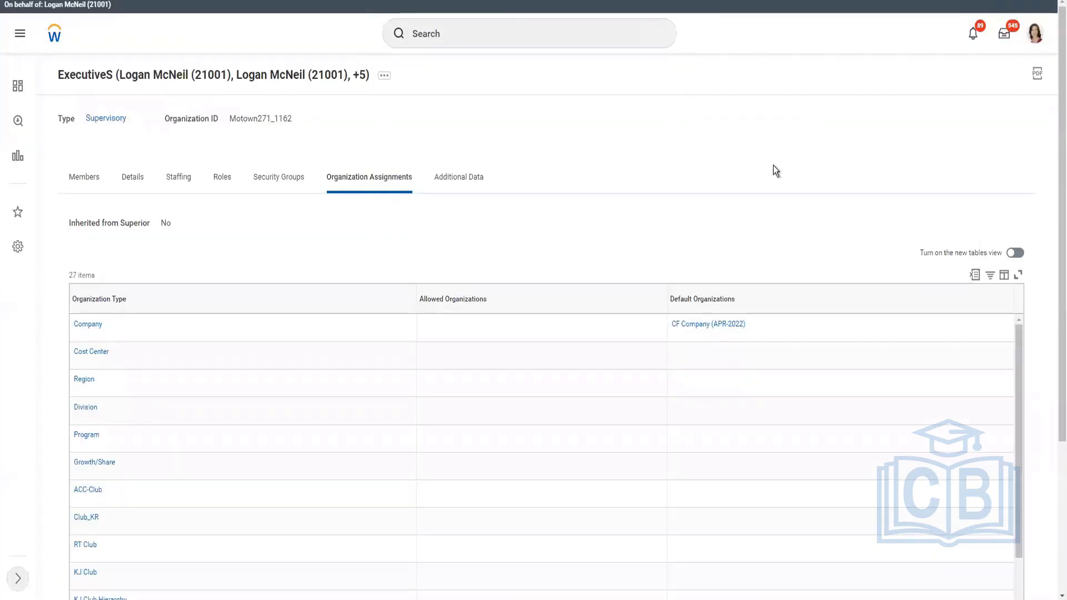
{"action": "left_click", "coordinate": [385, 78]}
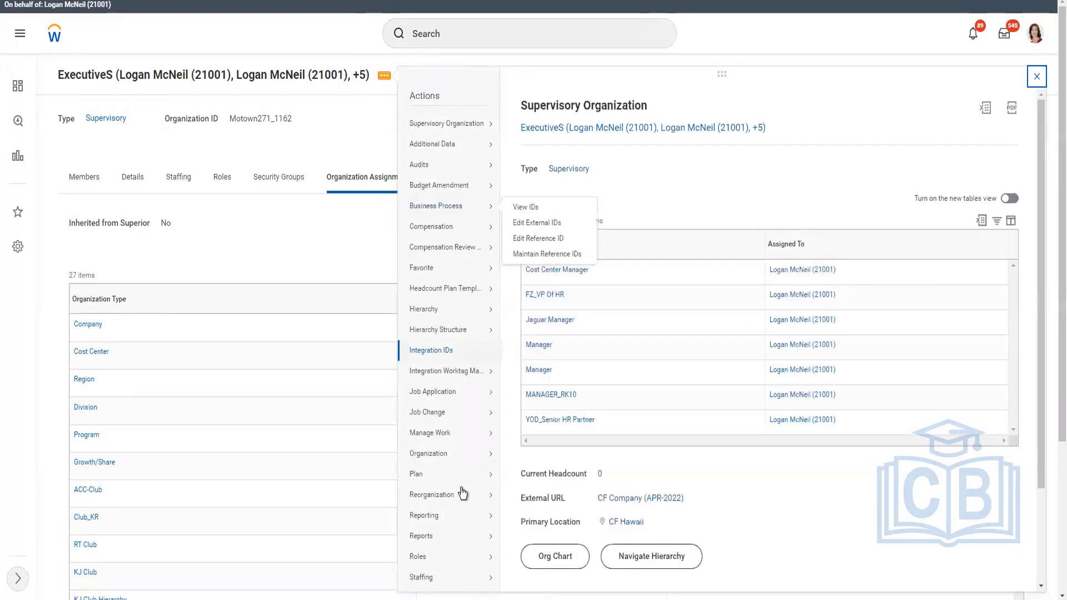
{"action": "mouse_move", "coordinate": [461, 494]}
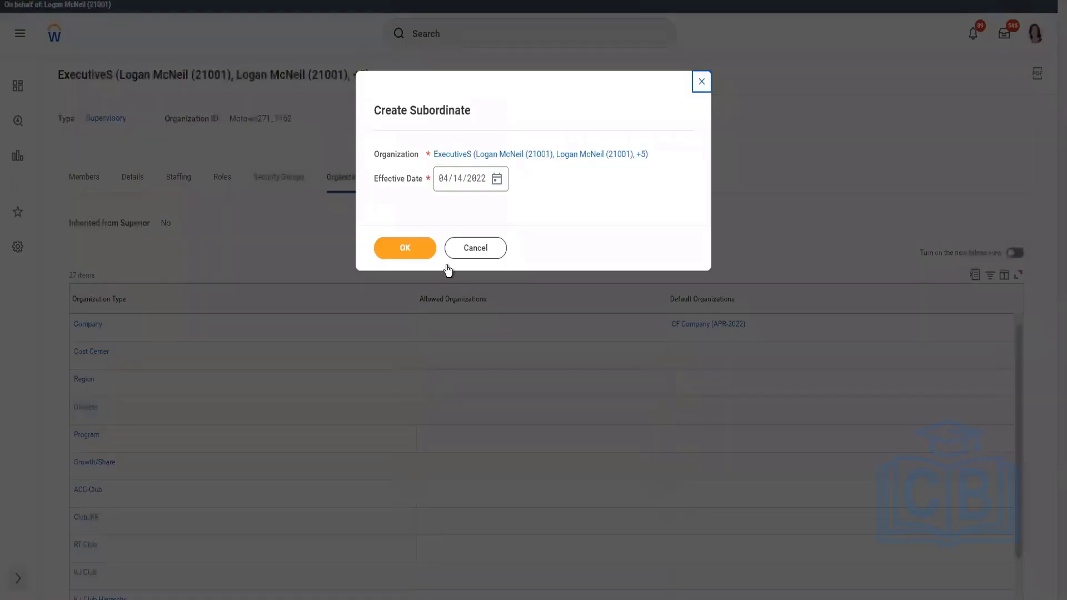
{"action": "left_click", "coordinate": [494, 181]}
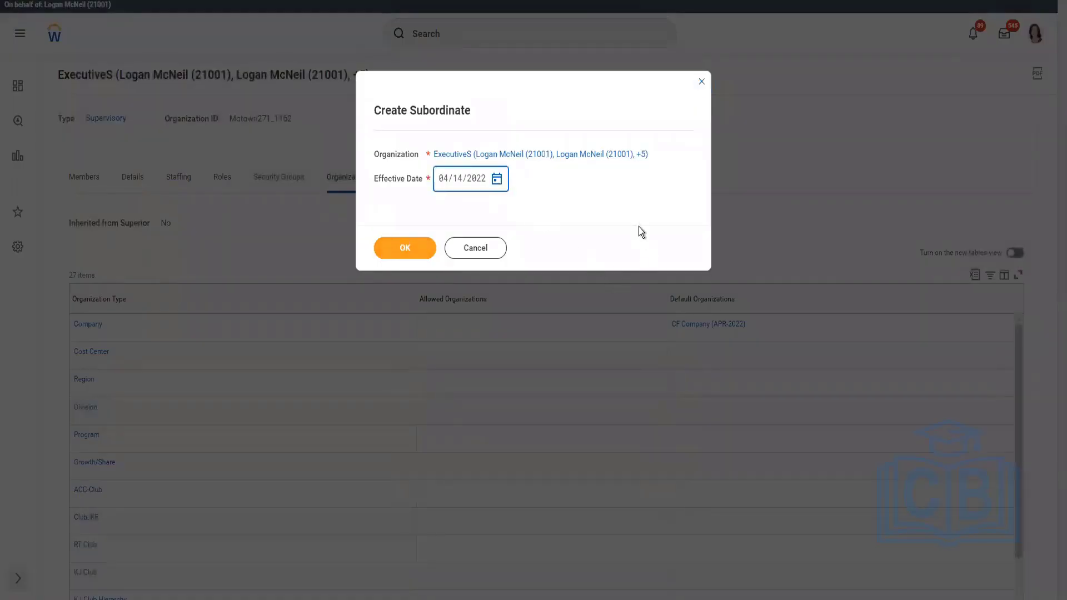
{"action": "left_click", "coordinate": [662, 223]}
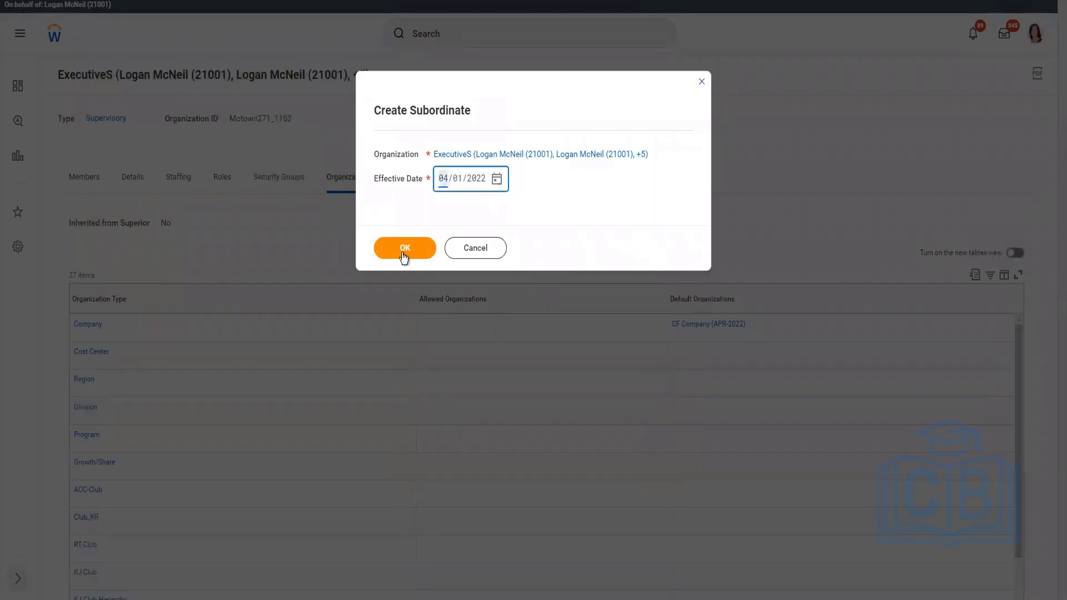
{"action": "left_click", "coordinate": [405, 251]}
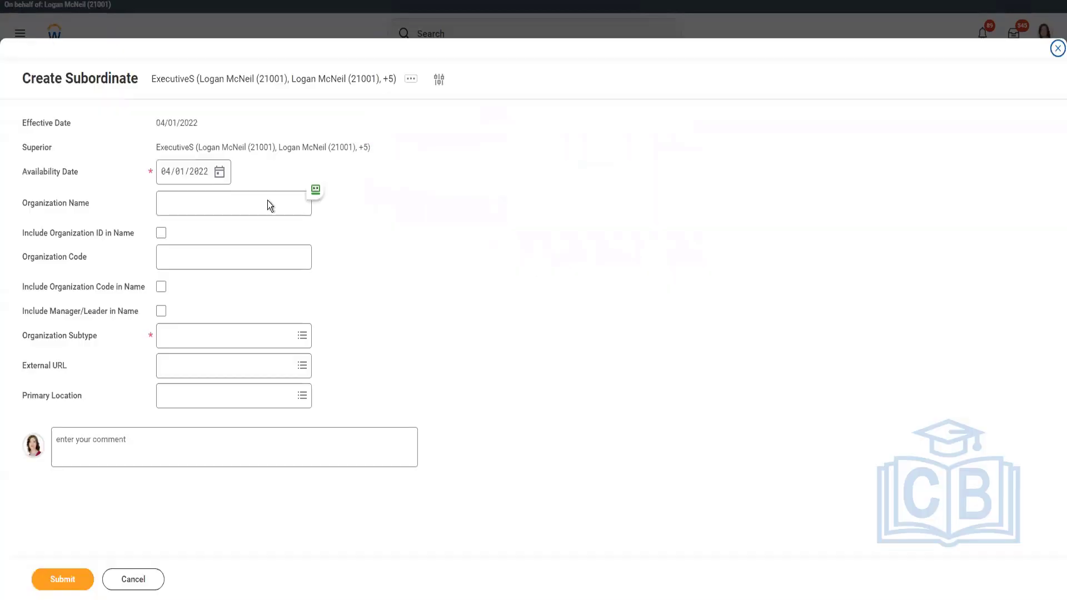
Name the subordinate organization Executive Management, include the manager/leader in its name, and set its subtype to Department.
{"action": "left_click", "coordinate": [262, 205]}
{"action": "key", "text": "ctrl+v"}
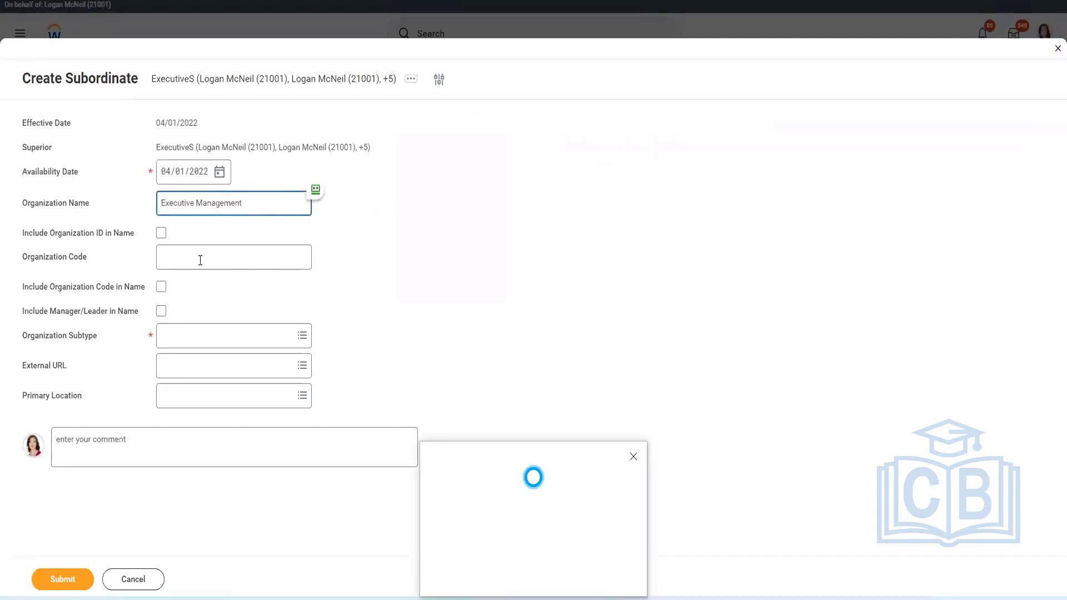
{"action": "left_click", "coordinate": [161, 312]}
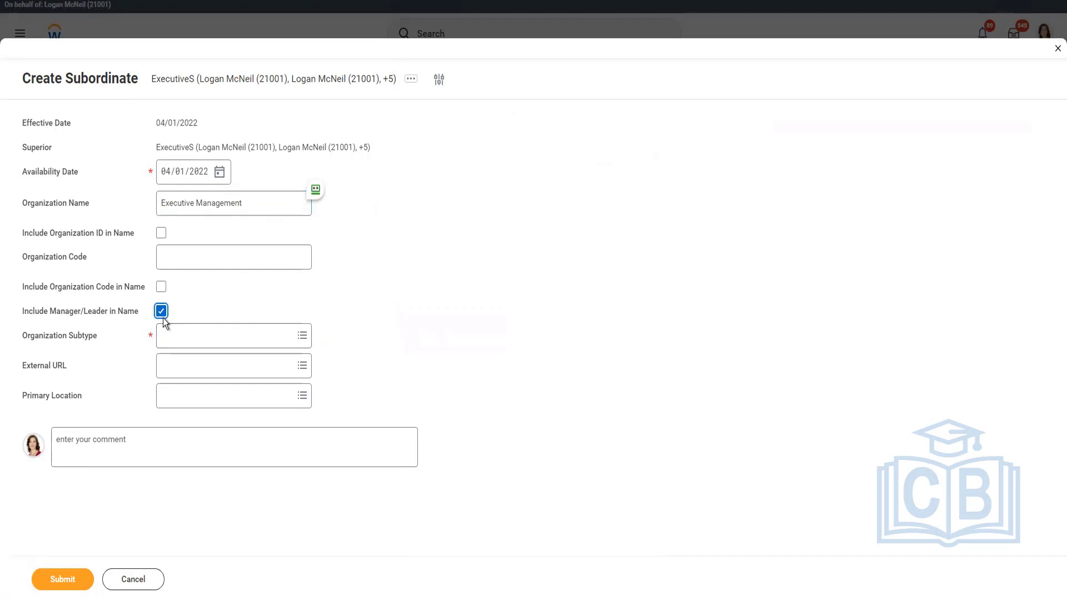
{"action": "left_click", "coordinate": [208, 338]}
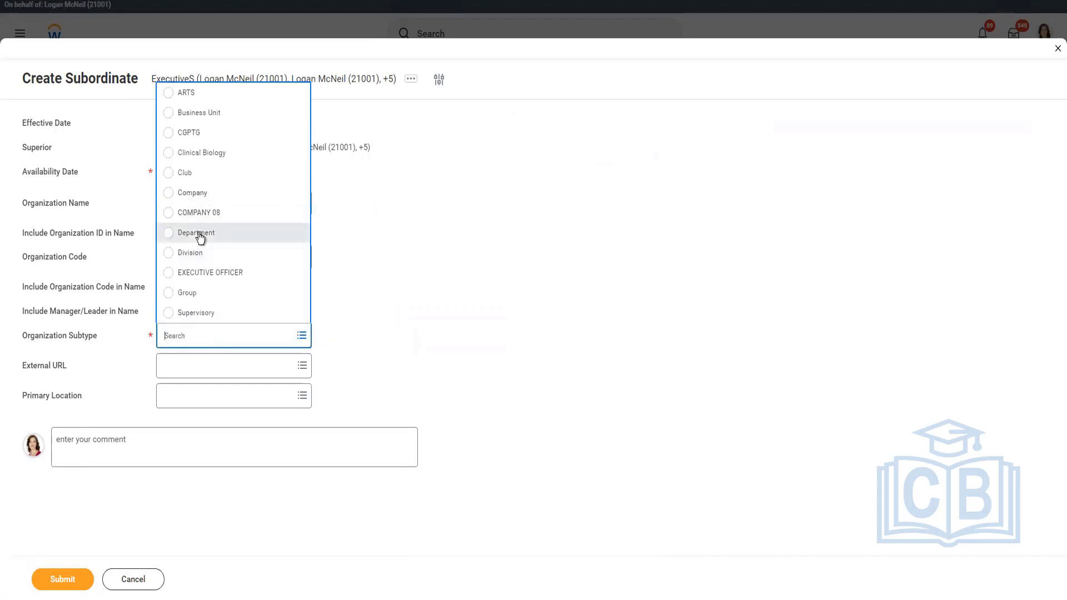
{"action": "key", "text": "Return"}
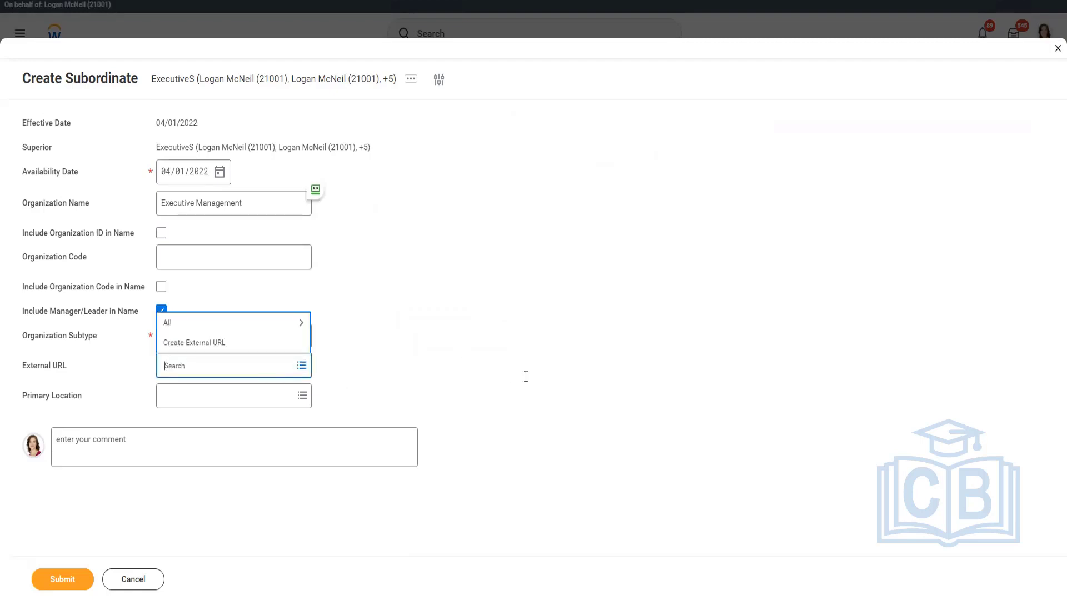
Set the primary location to CF Hawaii and submit the subordinate organization.
{"action": "left_click", "coordinate": [252, 395]}
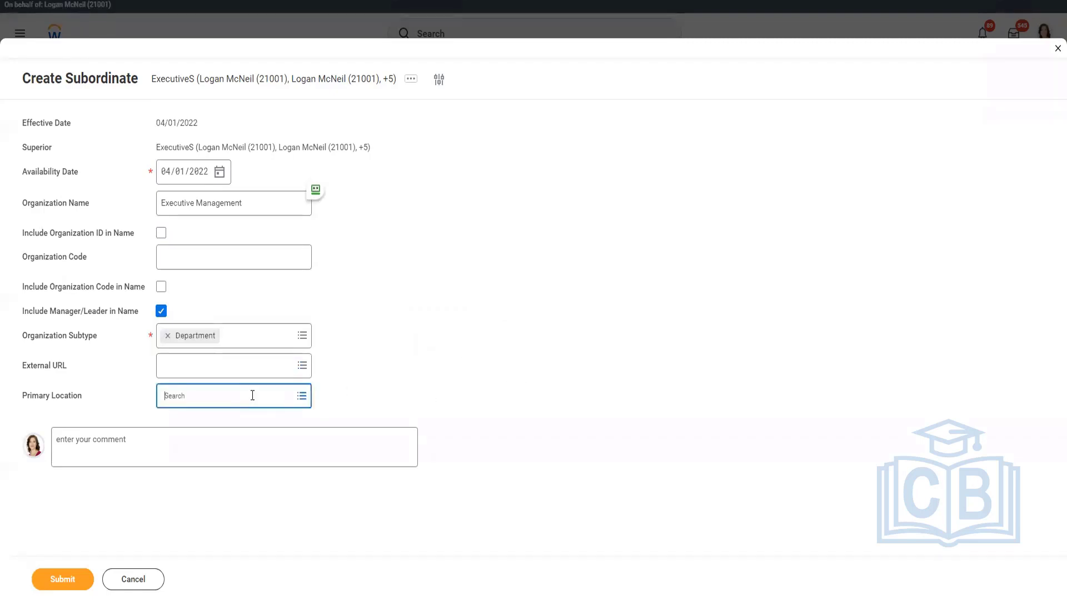
{"action": "type", "text": "CF Hawai"}
{"action": "key", "text": "Return"}
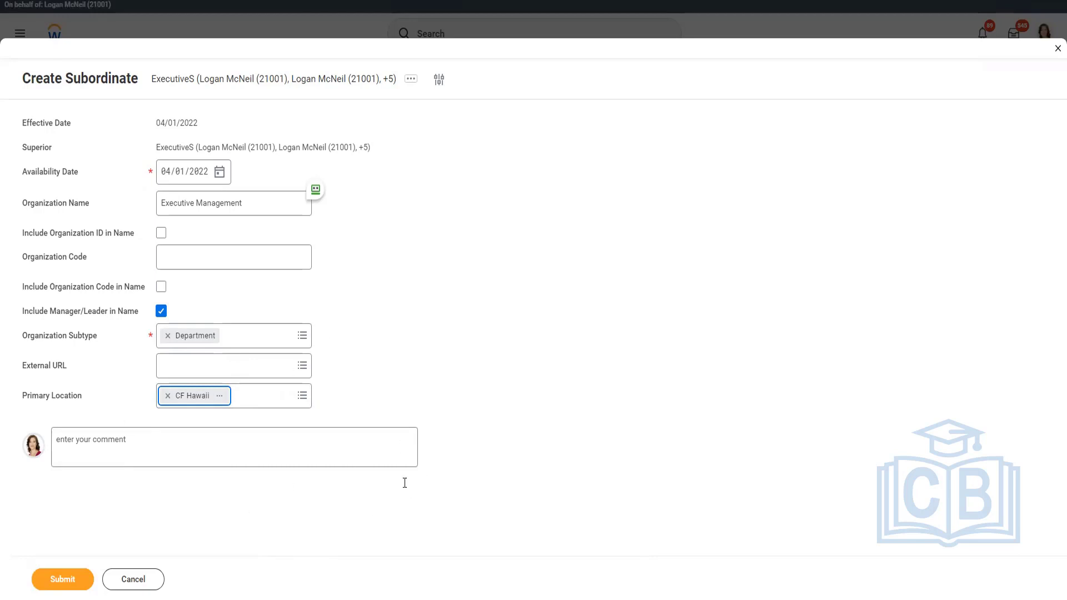
{"action": "left_click", "coordinate": [45, 582]}
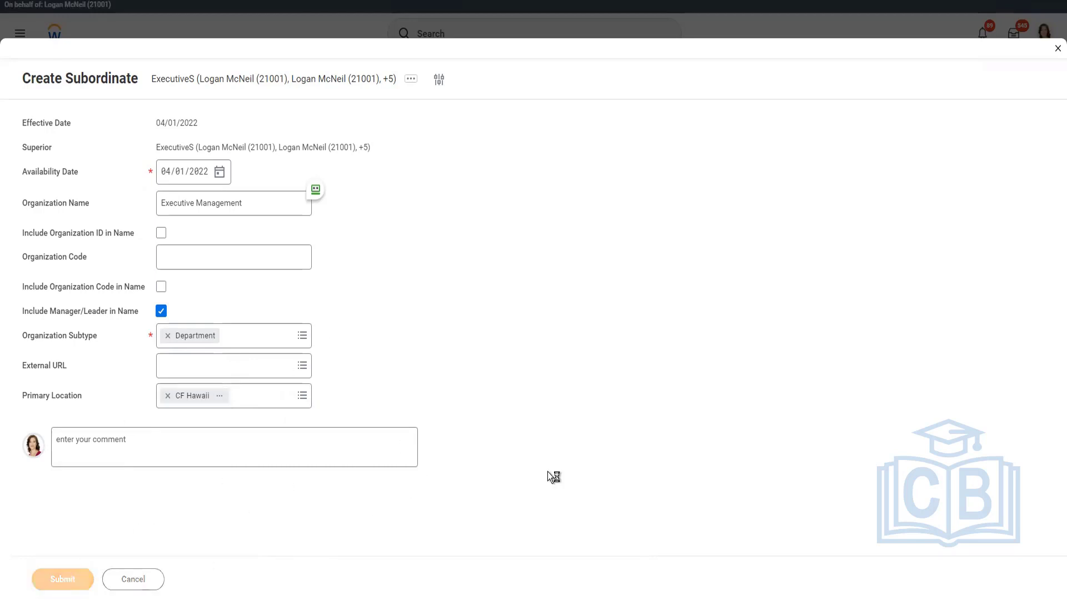
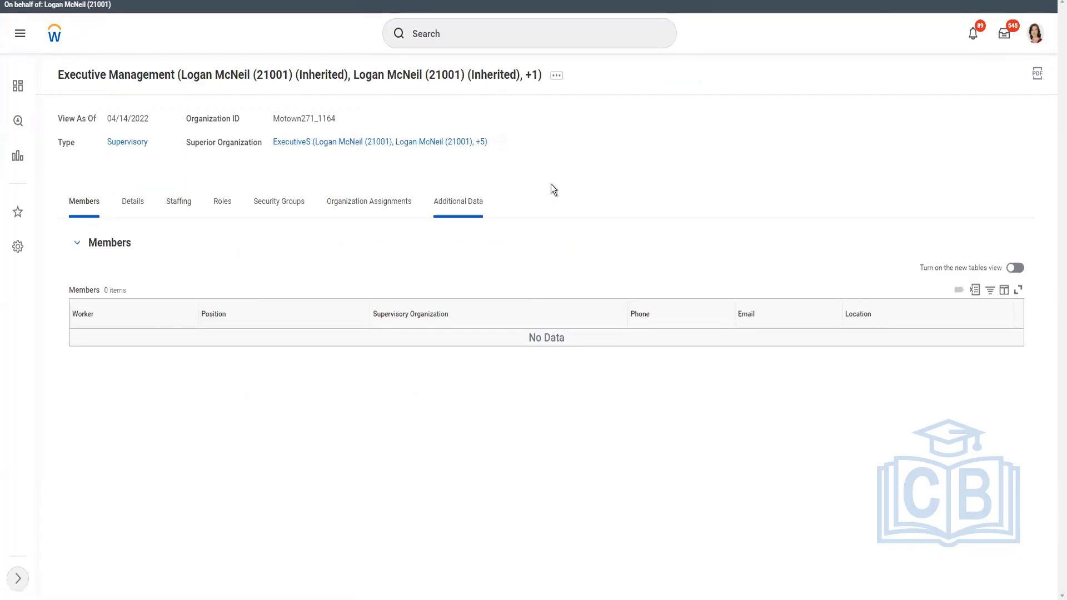
View the superior organization ExecutiveS and reopen its Executive Management subordinate.
{"action": "left_click", "coordinate": [303, 146]}
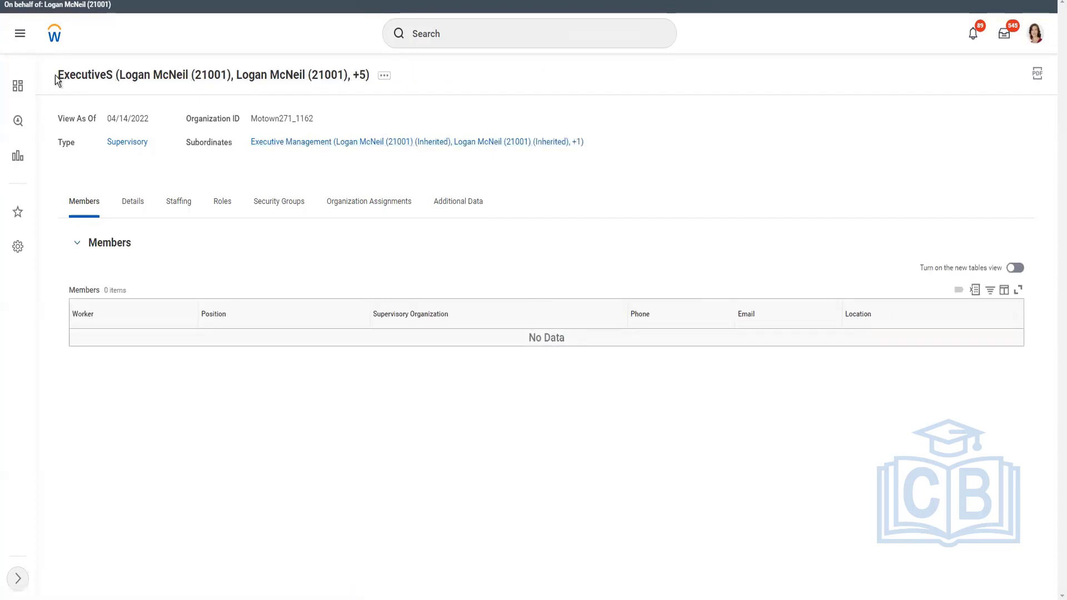
{"action": "left_click_drag", "start_coordinate": [58, 81], "coordinate": [115, 83]}
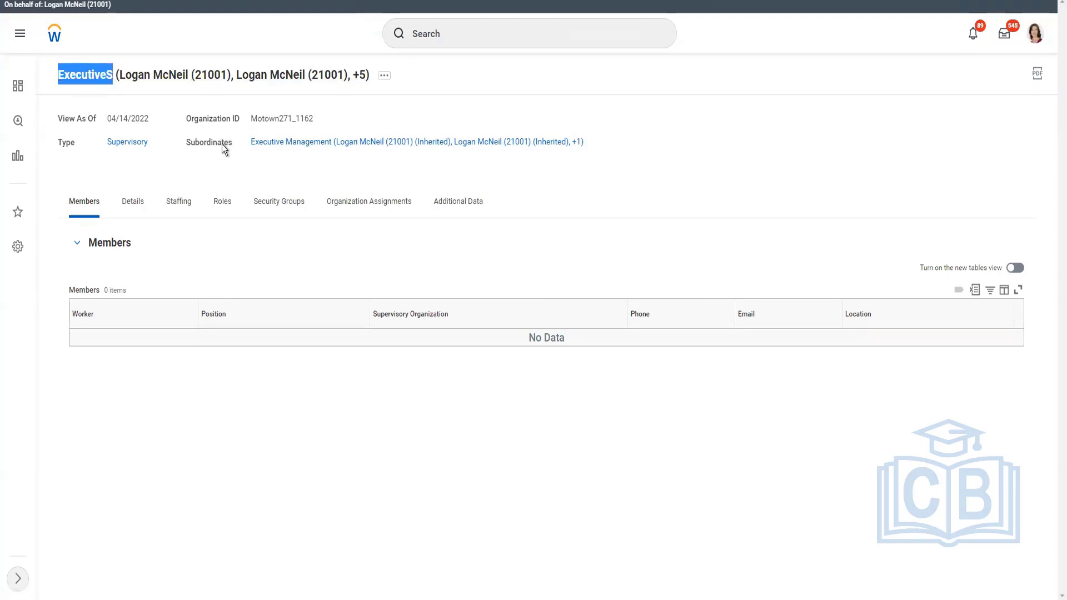
{"action": "left_click", "coordinate": [337, 147]}
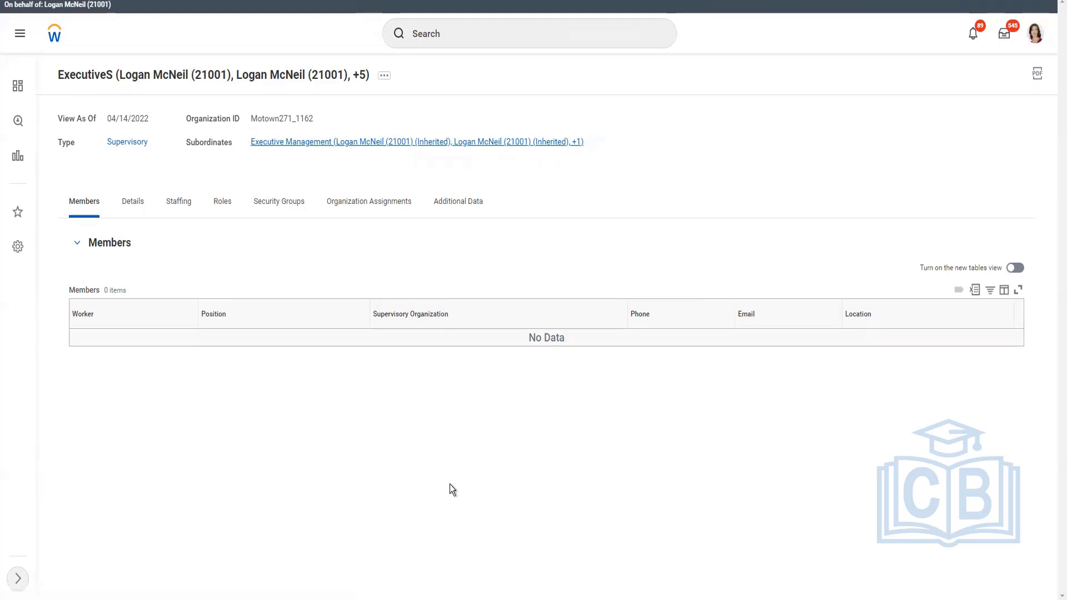
Check the Excel organization plan, return to Workday and start creating a subordinate under Executive Management with effective date 04/01/2022.
{"action": "key", "text": "alt+Tab"}
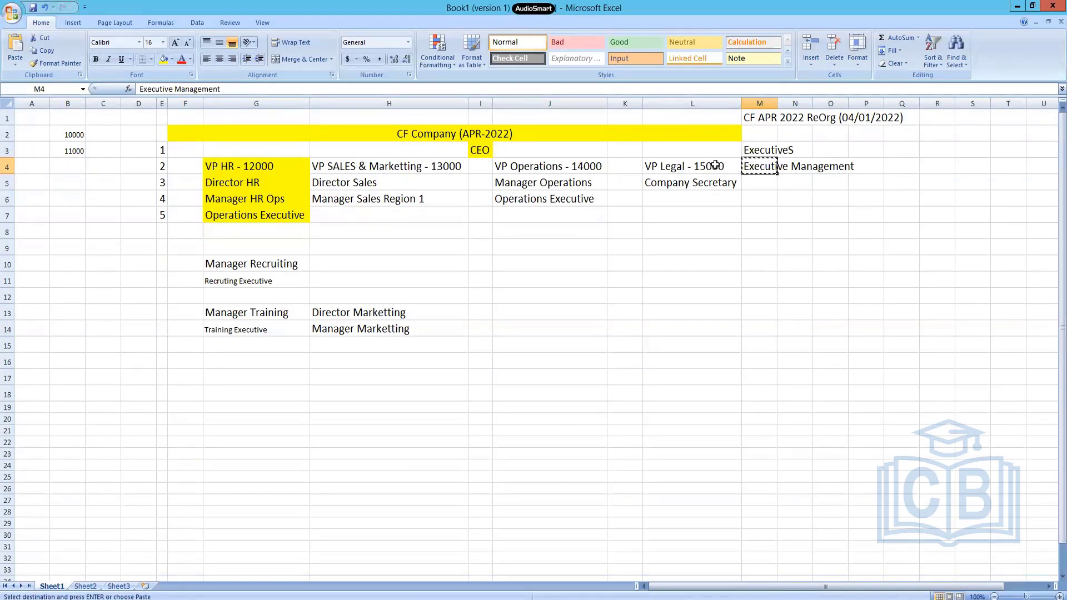
{"action": "key", "text": "alt+Tab"}
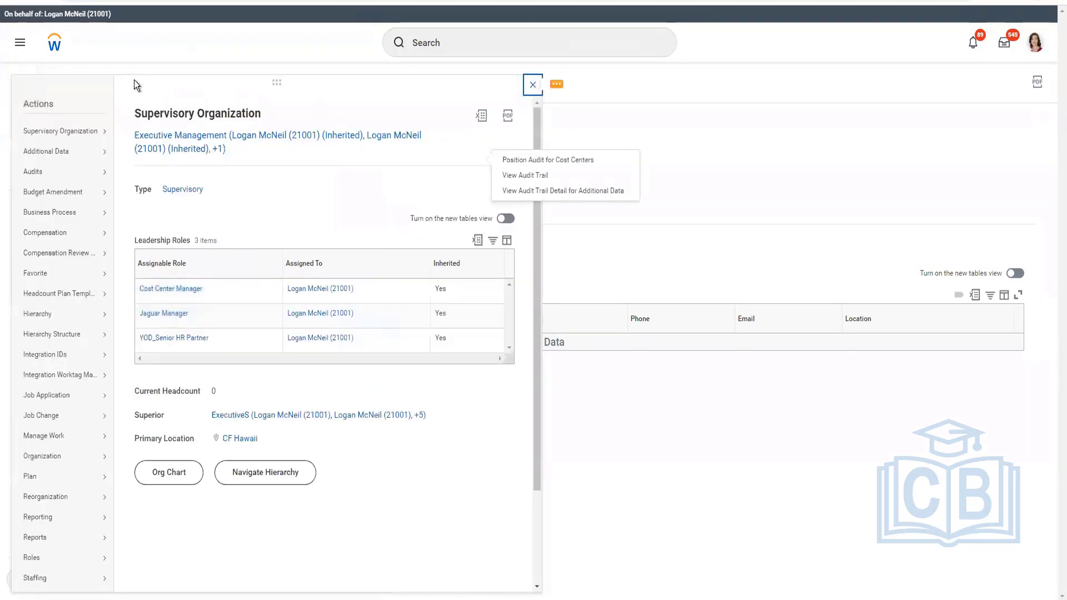
{"action": "mouse_move", "coordinate": [51, 497]}
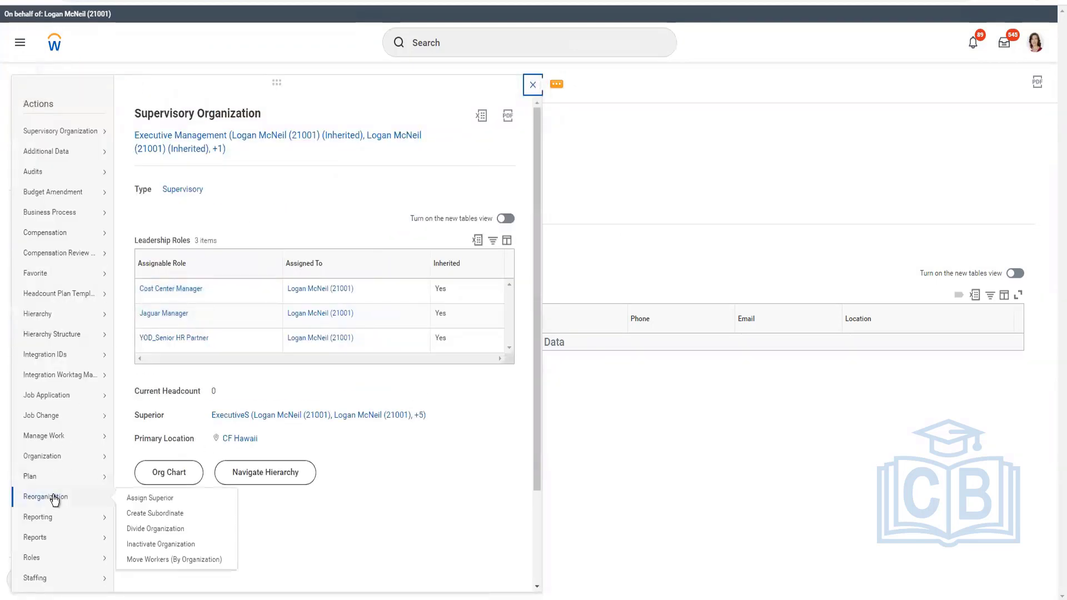
{"action": "left_click", "coordinate": [135, 512]}
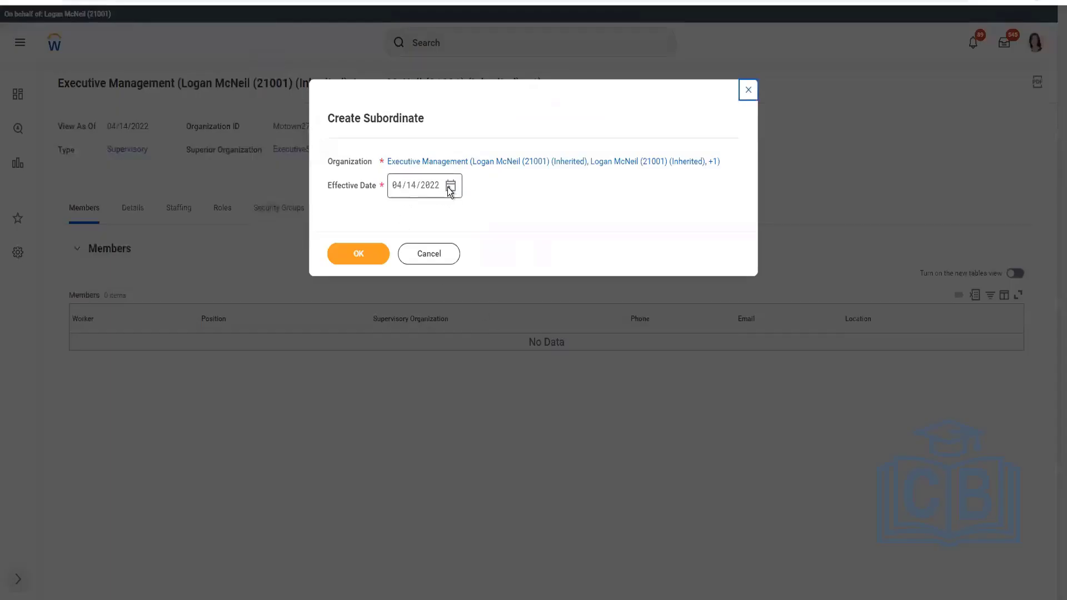
{"action": "left_click", "coordinate": [450, 186]}
{"action": "left_click", "coordinate": [616, 230]}
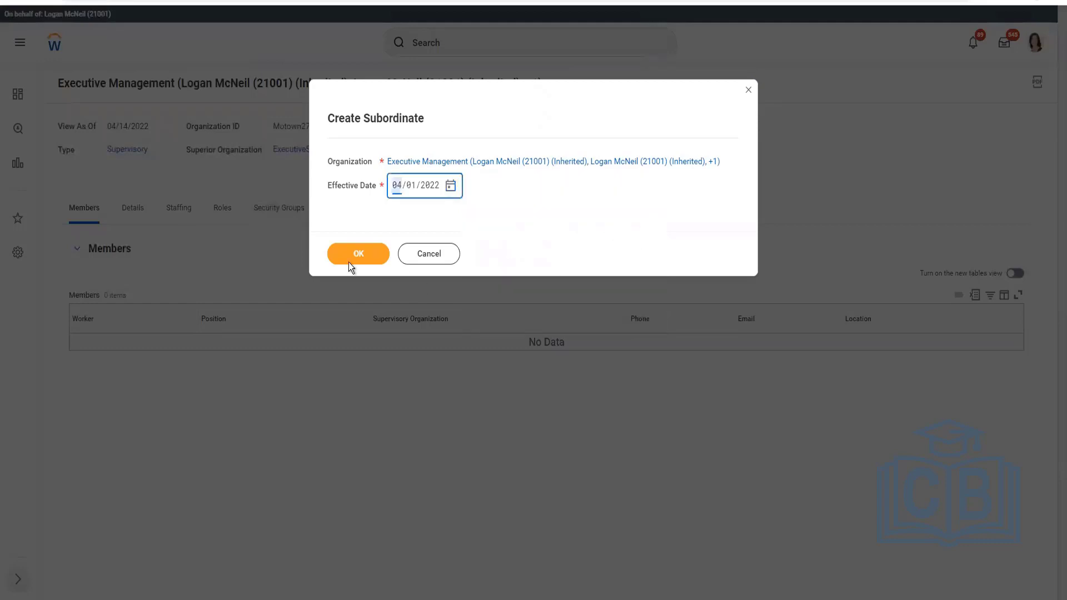
{"action": "left_click", "coordinate": [350, 266]}
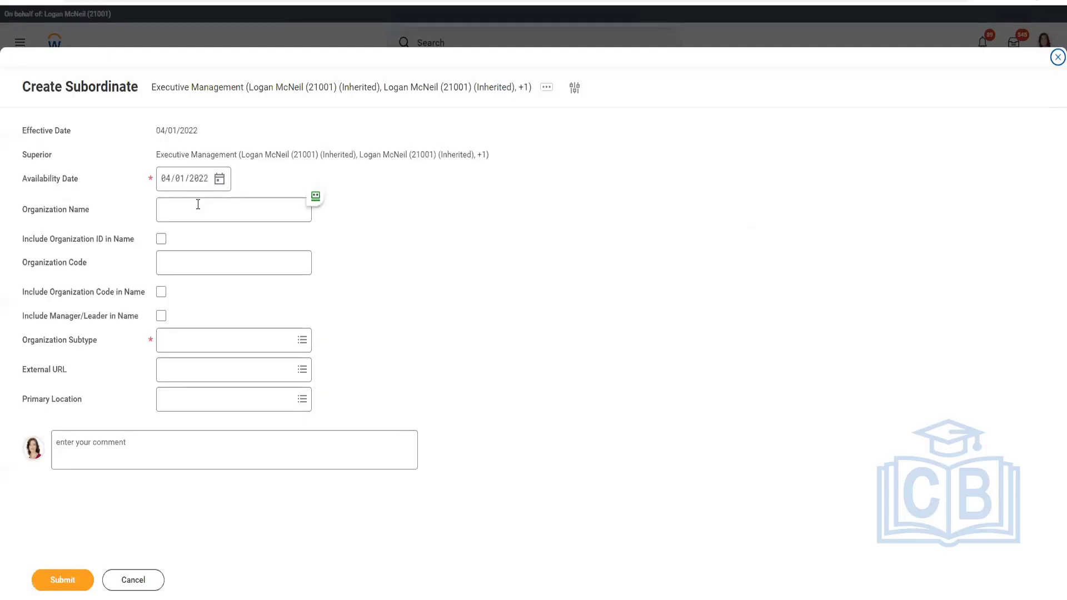
Name the subordinate organization Human Resource, include the manager/leader in its name, and set its subtype to Department.
{"action": "left_click", "coordinate": [198, 204]}
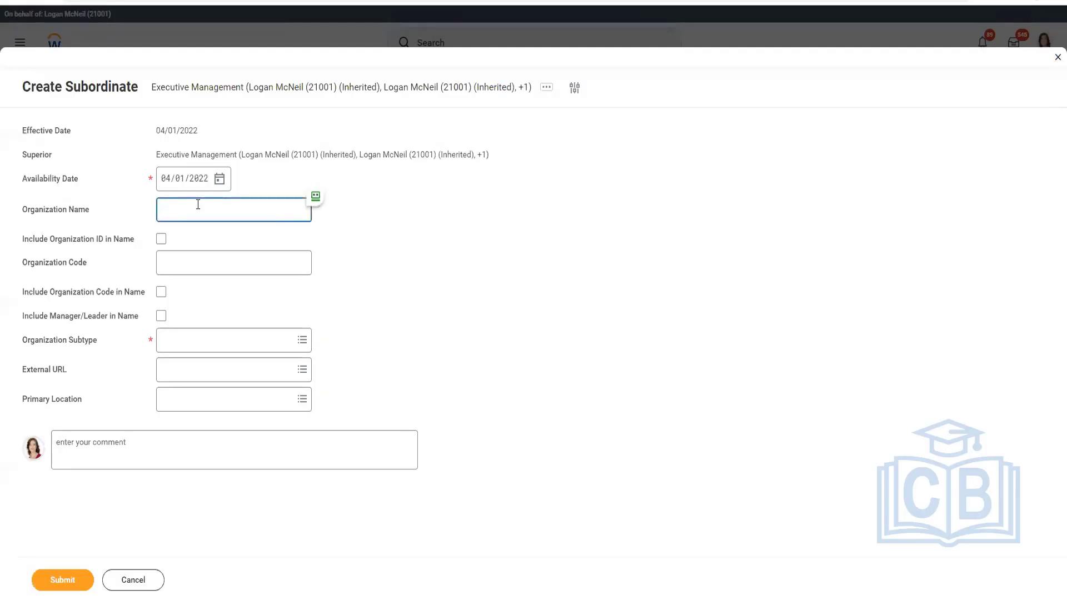
{"action": "type", "text": "Human Resources"}
{"action": "left_click", "coordinate": [162, 316]}
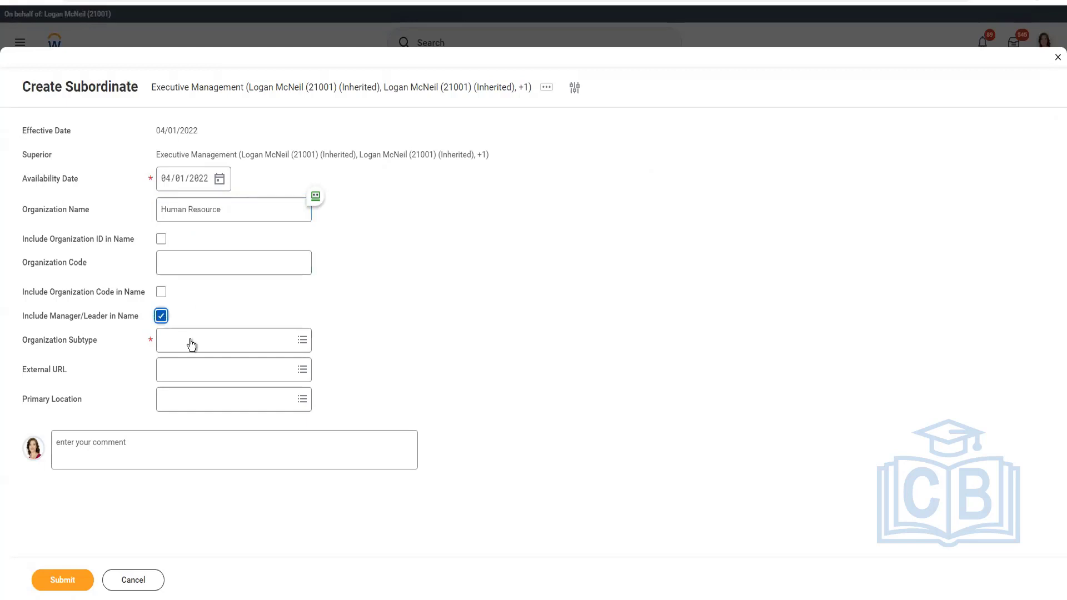
{"action": "left_click", "coordinate": [221, 347]}
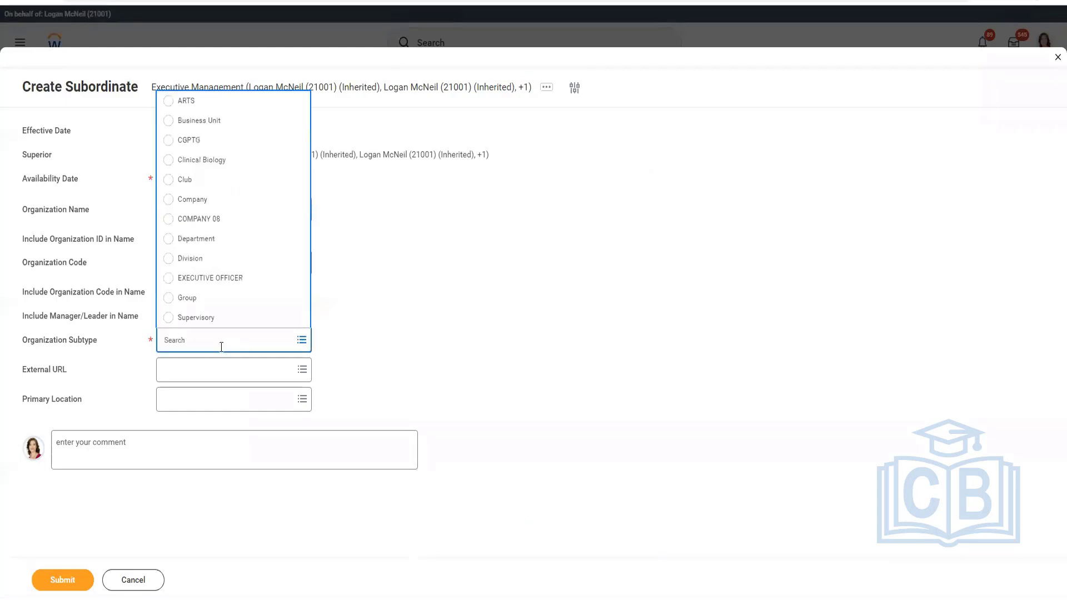
{"action": "left_click", "coordinate": [201, 241]}
{"action": "left_click", "coordinate": [543, 344]}
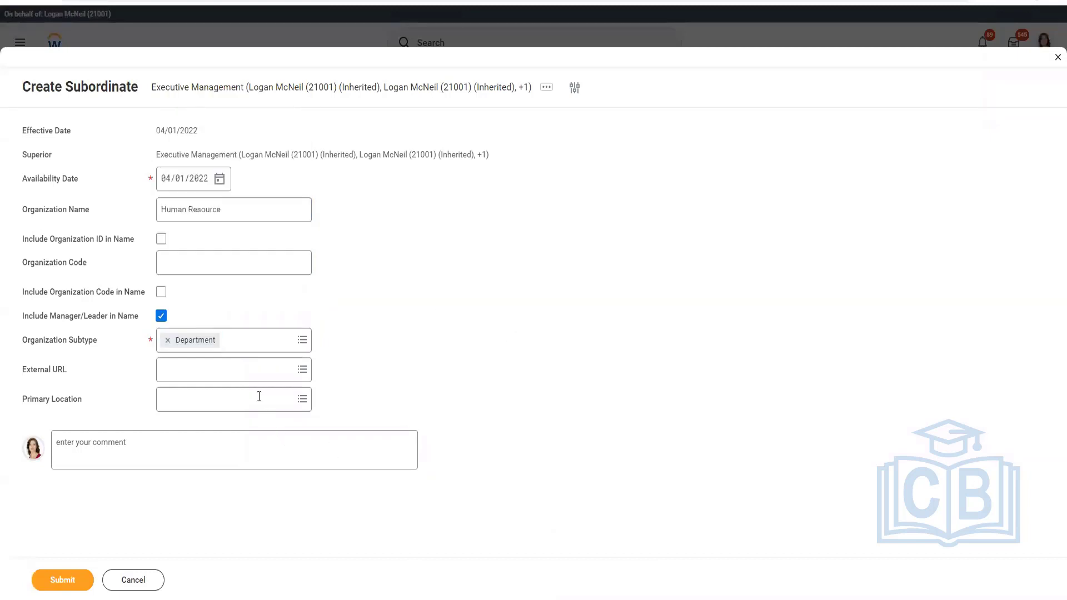
Set Human Resource's primary location to CF Hawaii and submit the new subordinate organization.
{"action": "left_click", "coordinate": [259, 396]}
{"action": "type", "text": "CF "}
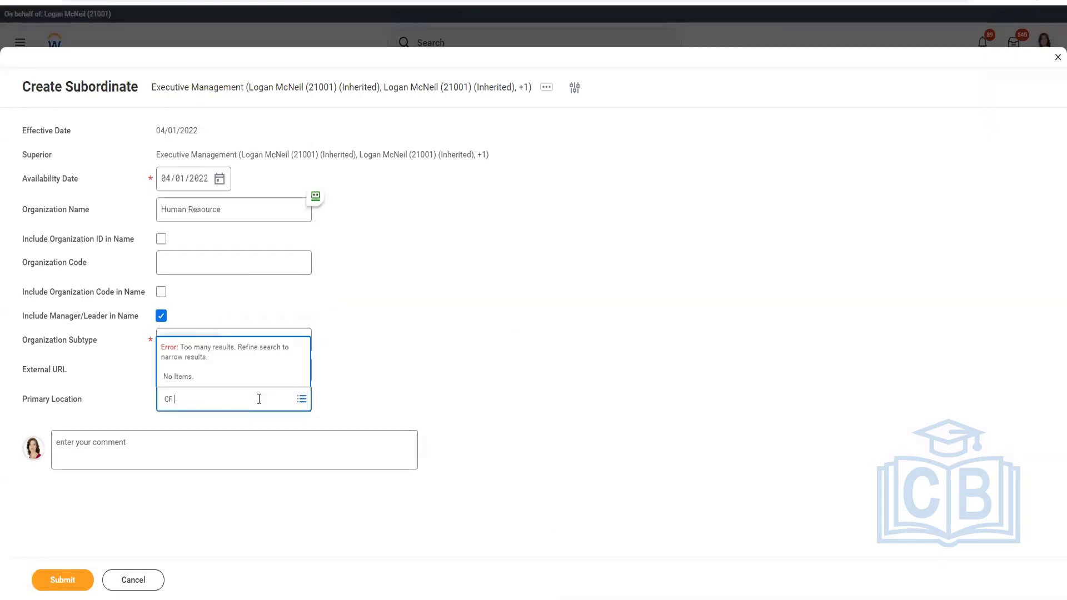
{"action": "type", "text": "Hawaii"}
{"action": "key", "text": "Return"}
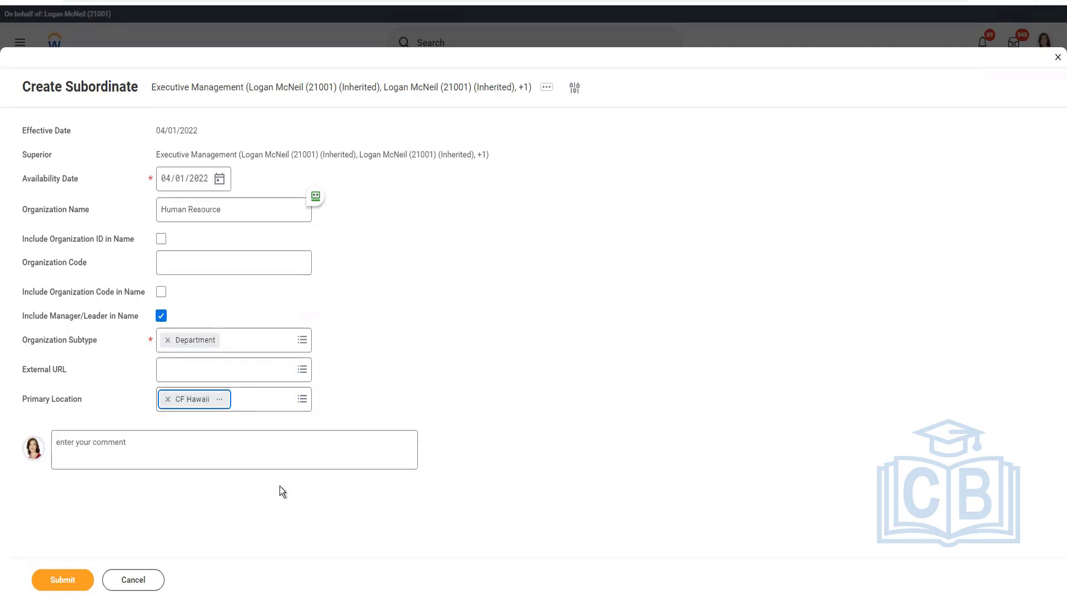
{"action": "left_click", "coordinate": [53, 581]}
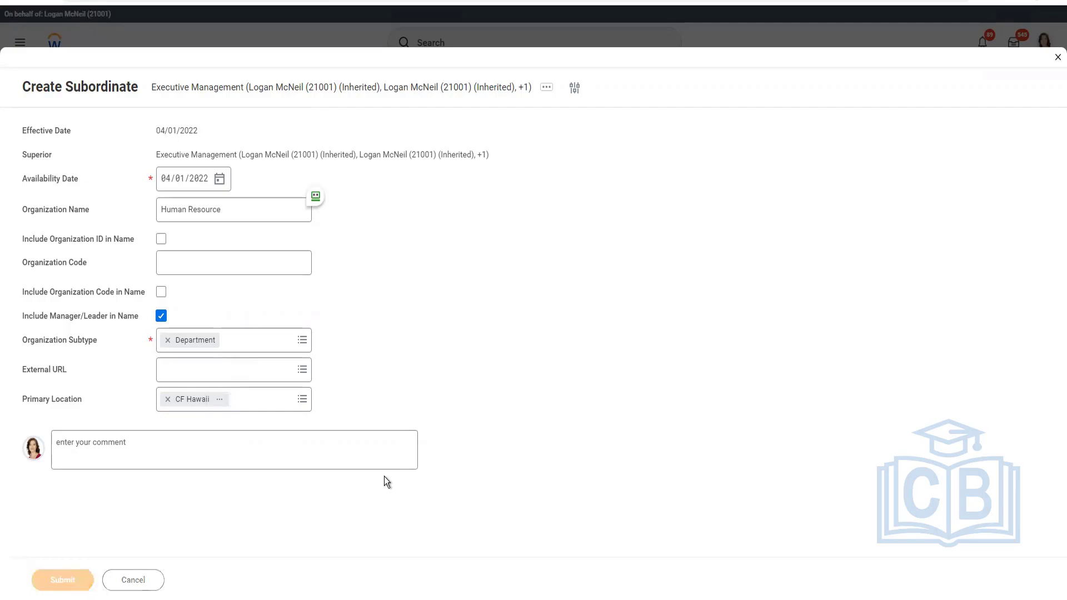
Consult the organization plan in Excel, then return to Workday and expand the Executive Management details.
{"action": "key", "text": "alt+Tab"}
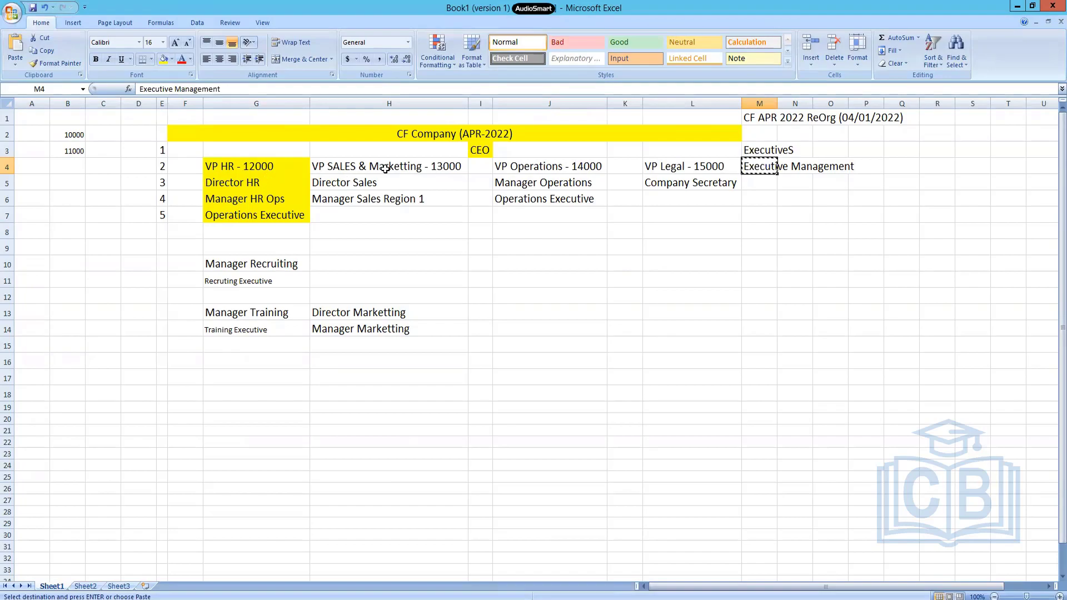
{"action": "key", "text": "alt+Tab"}
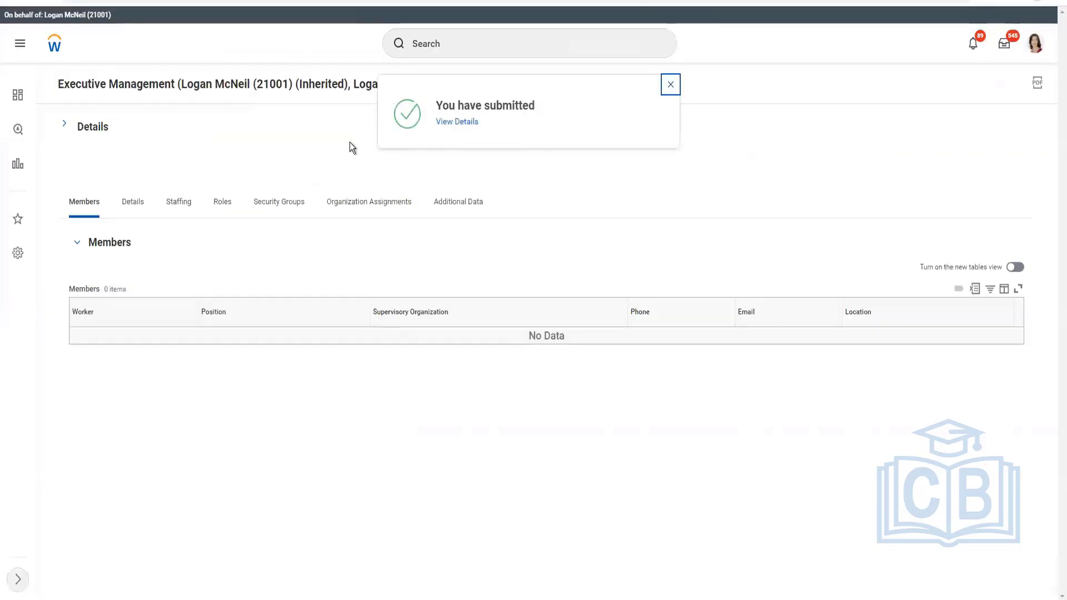
{"action": "left_click", "coordinate": [65, 129]}
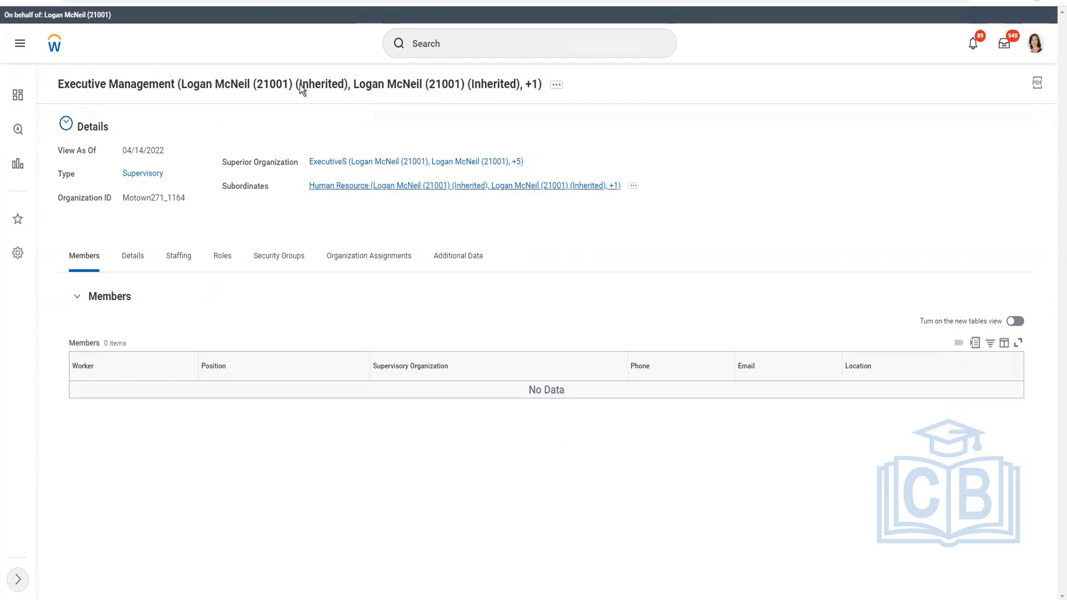
Start creating a second subordinate organization under Executive Management with effective date 04/01/2022.
{"action": "left_click", "coordinate": [561, 91]}
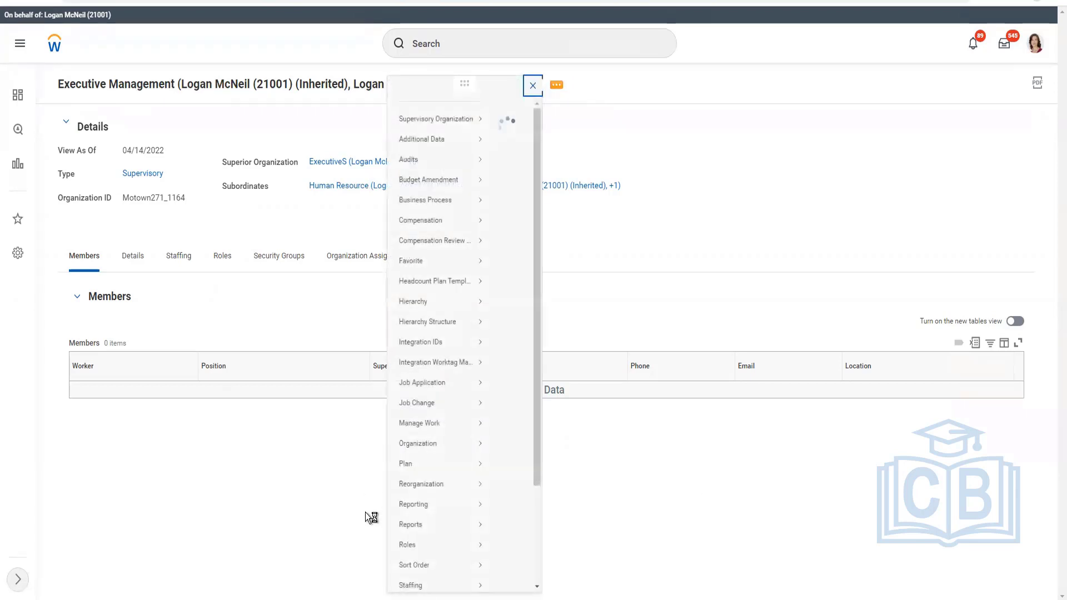
{"action": "mouse_move", "coordinate": [62, 504]}
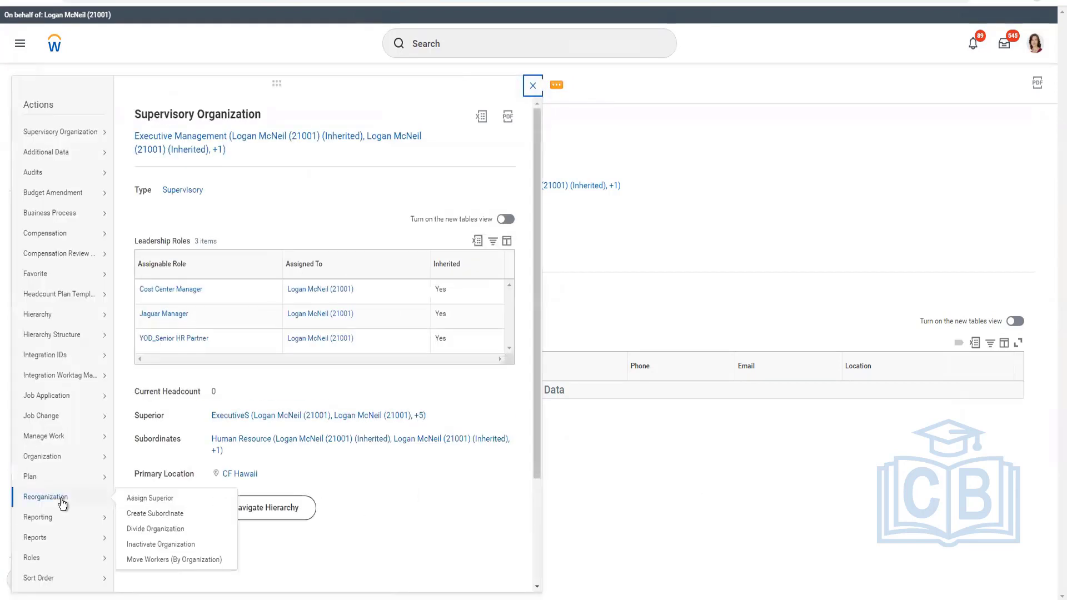
{"action": "left_click", "coordinate": [720, 519]}
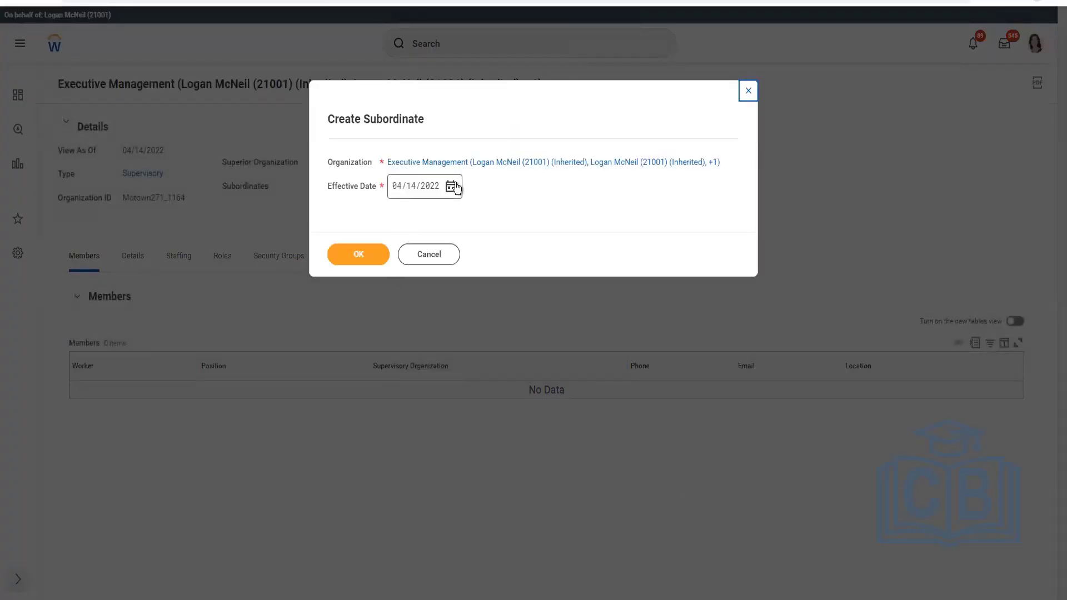
{"action": "left_click", "coordinate": [456, 183]}
{"action": "left_click", "coordinate": [616, 232]}
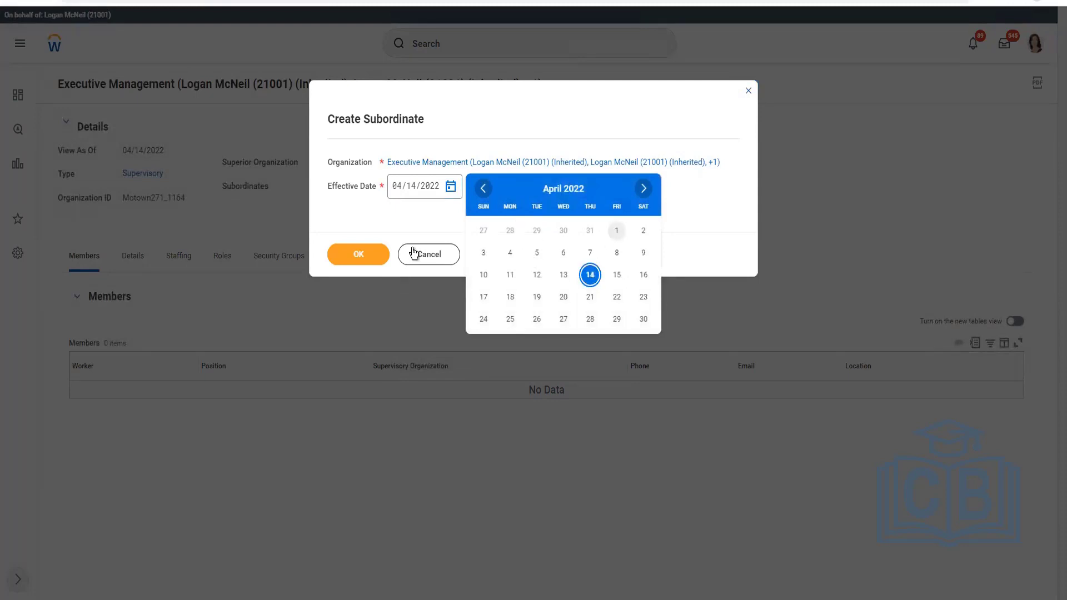
{"action": "left_click", "coordinate": [359, 256]}
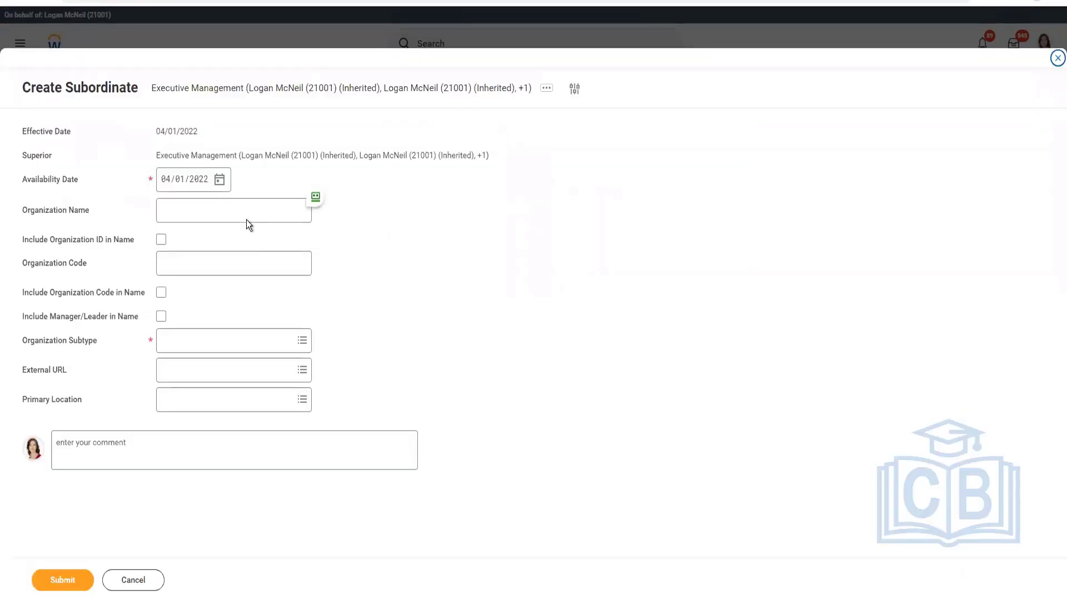
Using the Excel plan, name the Workday subordinate Sales & Marketting, include the manager/leader in its name, and set its subtype to Department.
{"action": "left_click", "coordinate": [246, 219]}
{"action": "key", "text": "alt+Tab"}
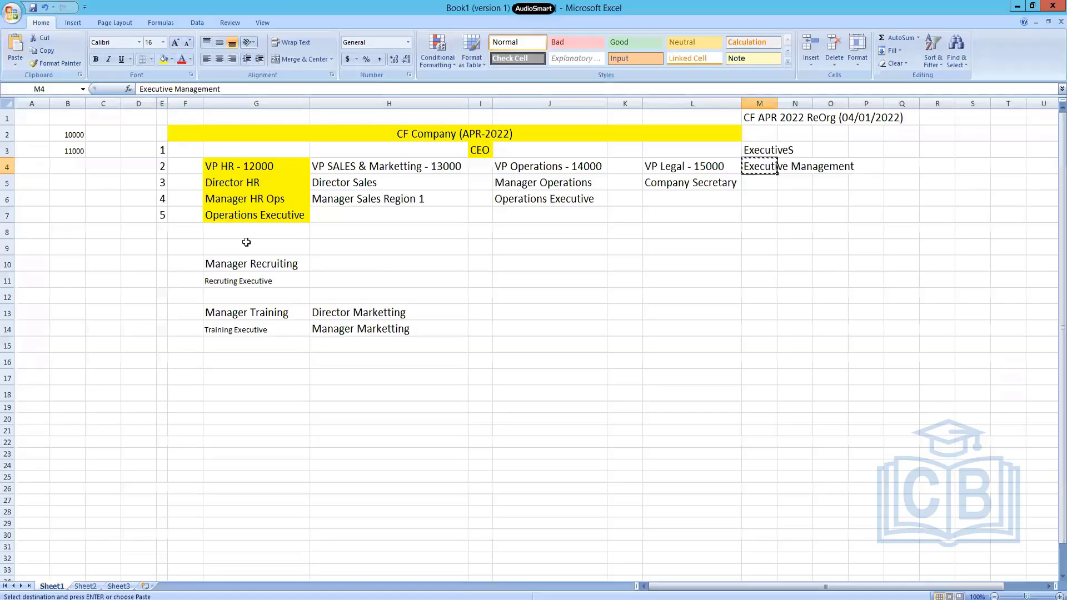
{"action": "key", "text": "alt+Tab"}
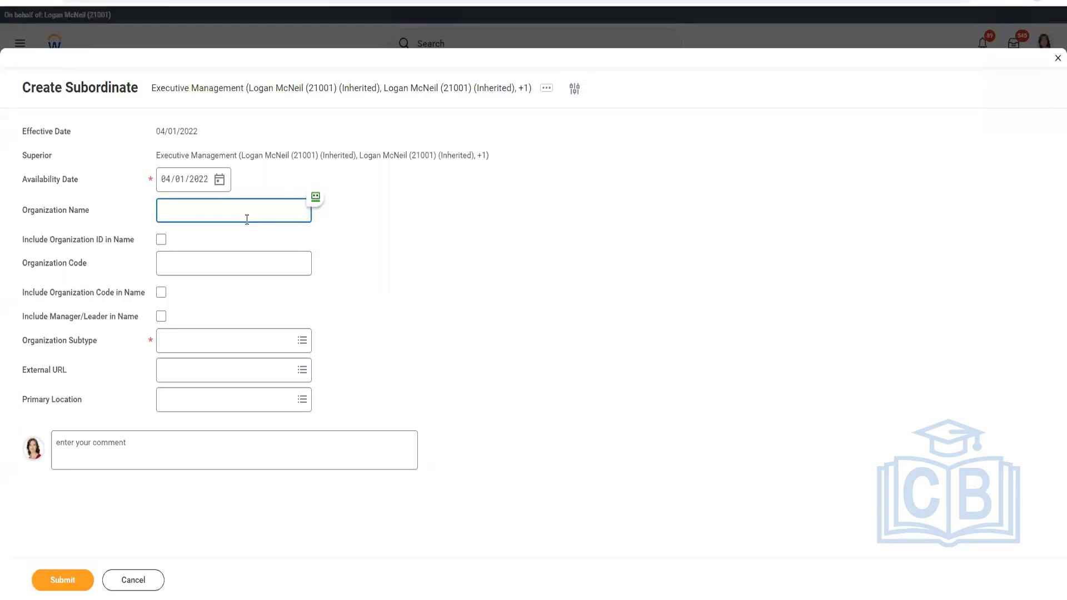
{"action": "type", "text": "Sales & Marketting"}
{"action": "left_click", "coordinate": [161, 316]}
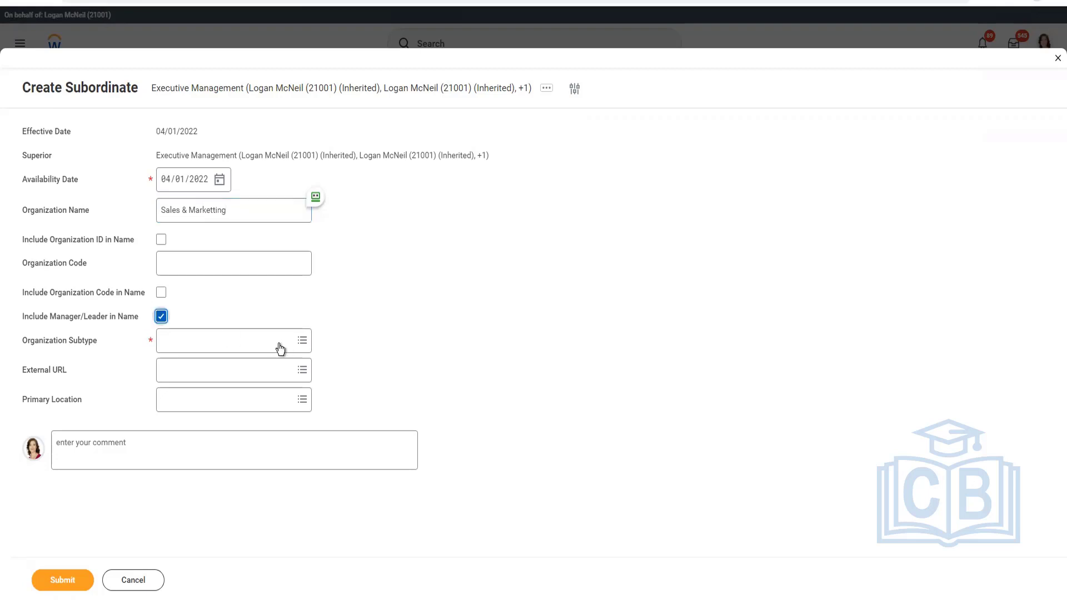
{"action": "left_click", "coordinate": [217, 348]}
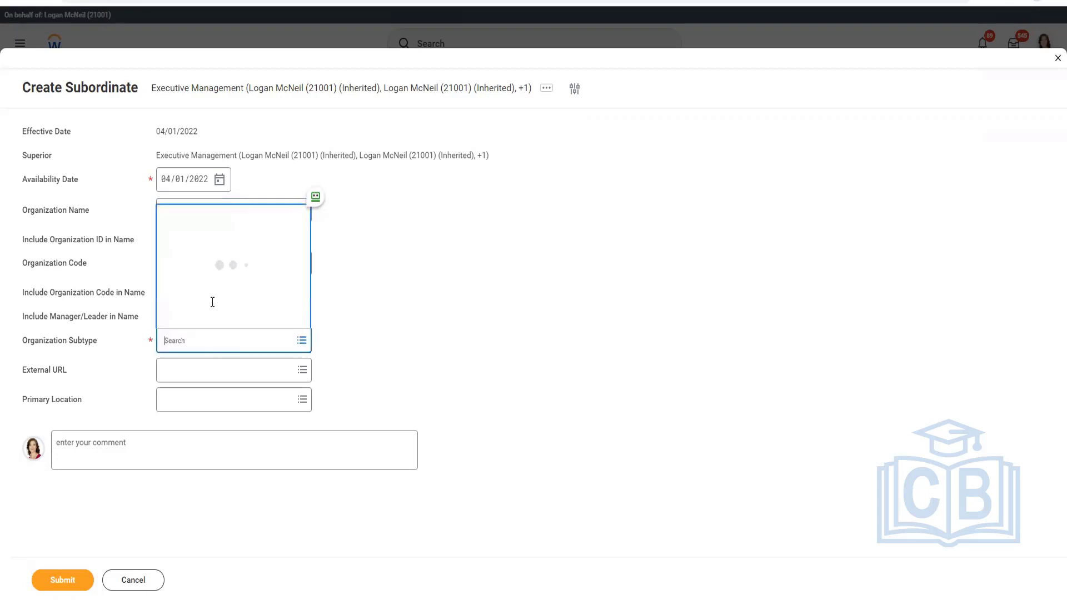
{"action": "left_click", "coordinate": [200, 240]}
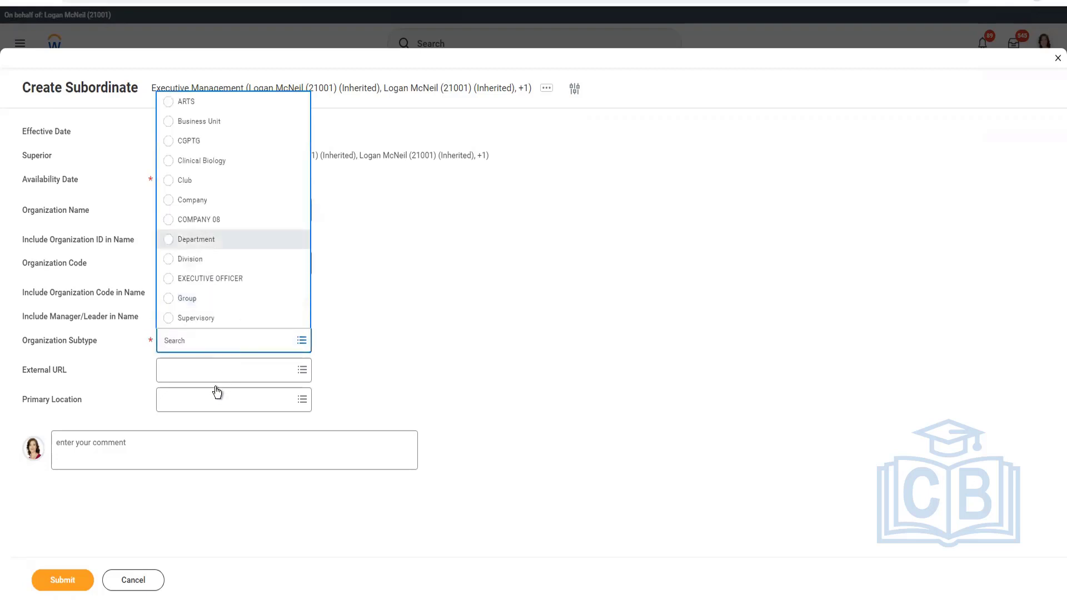
Set Sales & Marketting's primary location to CF Hawaii and submit the new subordinate organization.
{"action": "left_click", "coordinate": [212, 399]}
{"action": "type", "text": "CF "}
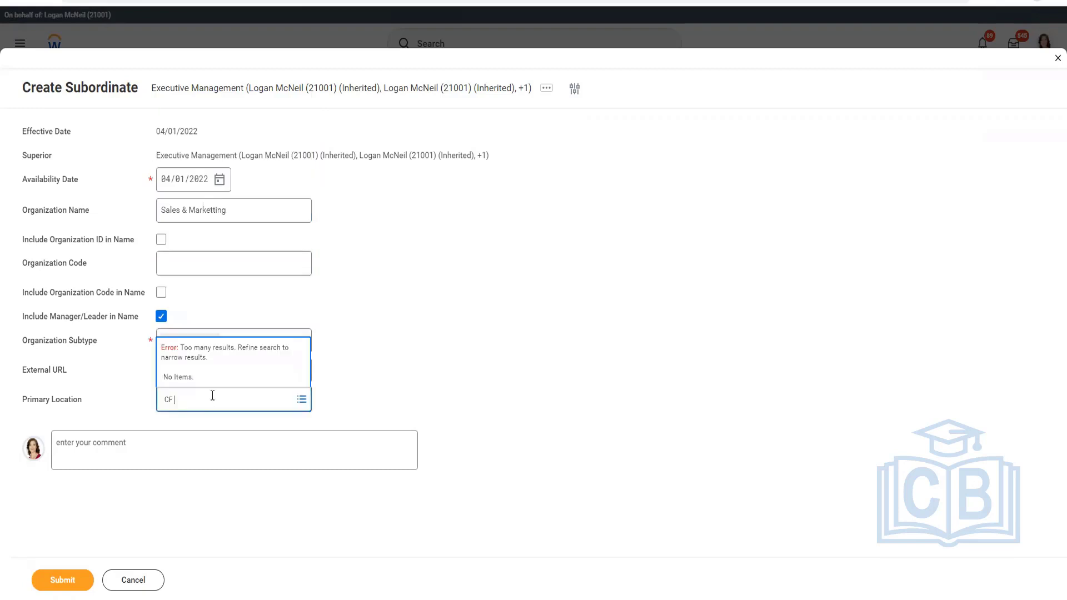
{"action": "type", "text": "Hawaii"}
{"action": "key", "text": "Return"}
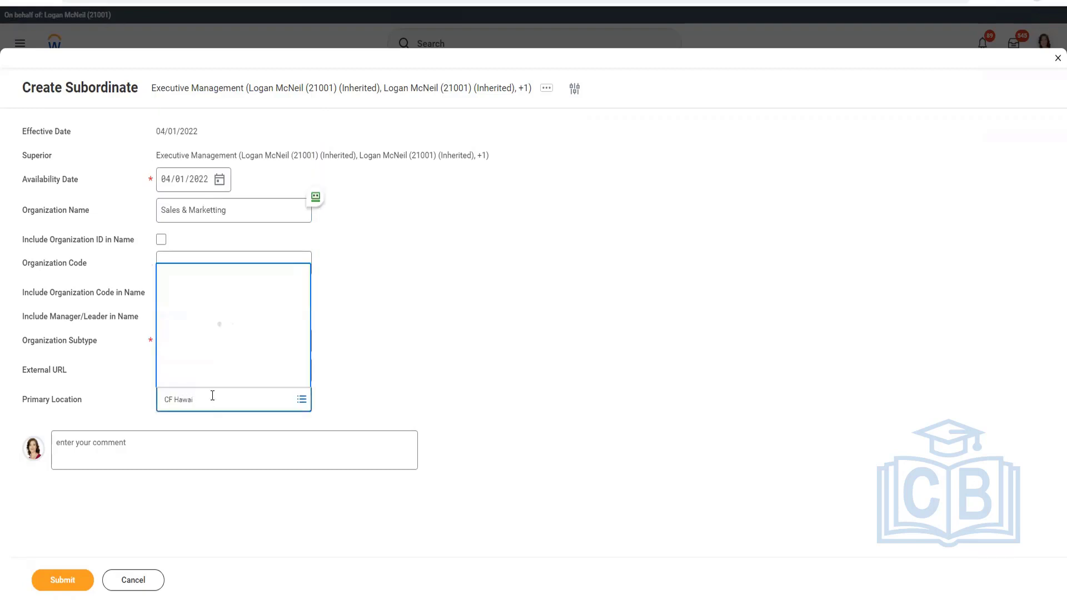
{"action": "key", "text": "Return"}
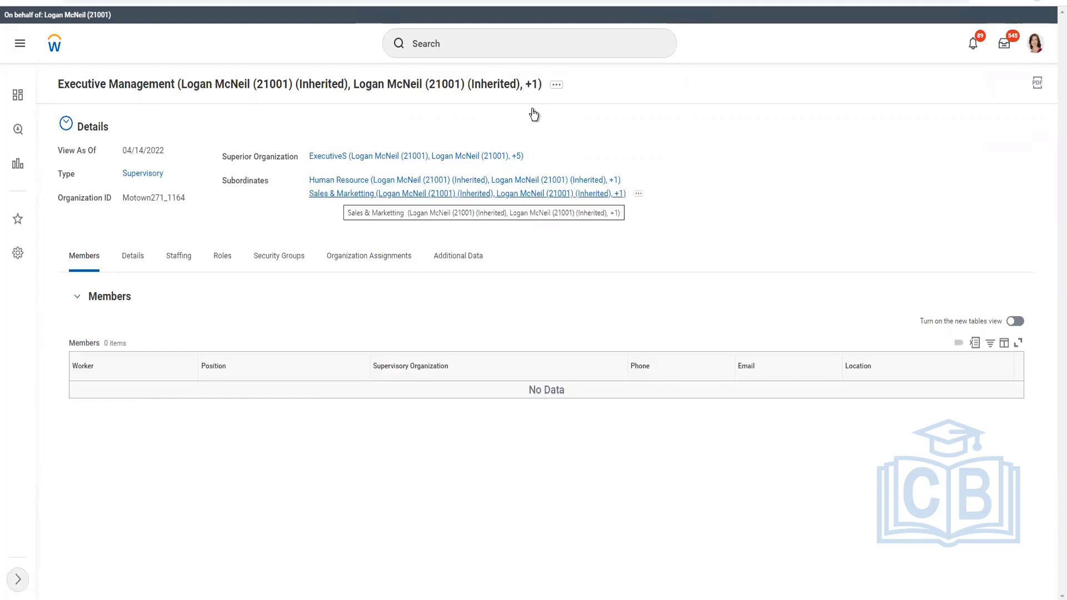
Start creating a third subordinate organization under Executive Management with effective date 04/01/2022, consulting the Excel plan for the next department.
{"action": "left_click", "coordinate": [556, 84]}
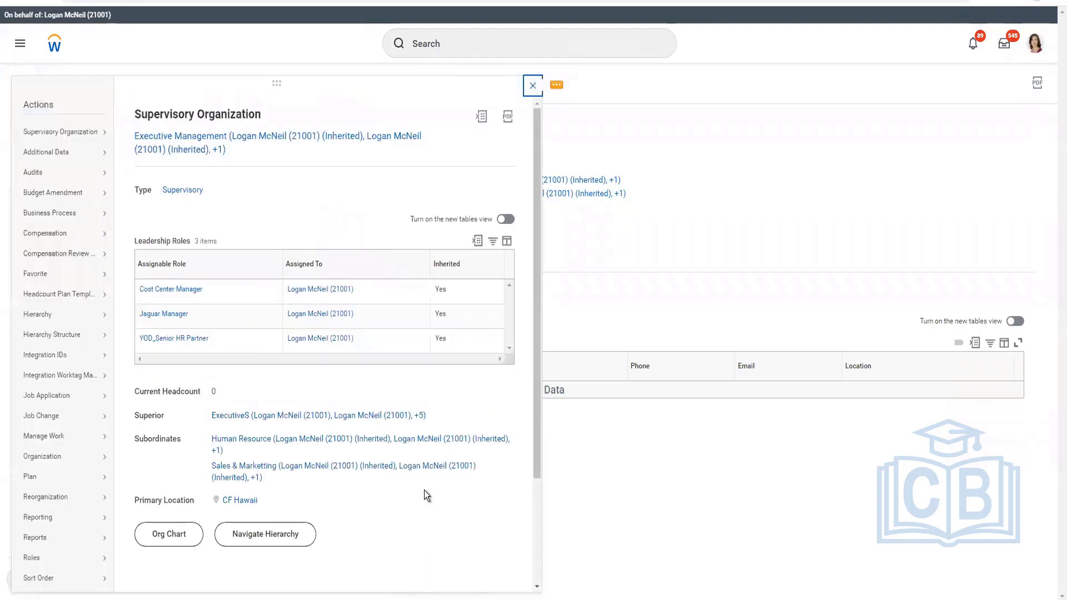
{"action": "mouse_move", "coordinate": [81, 499]}
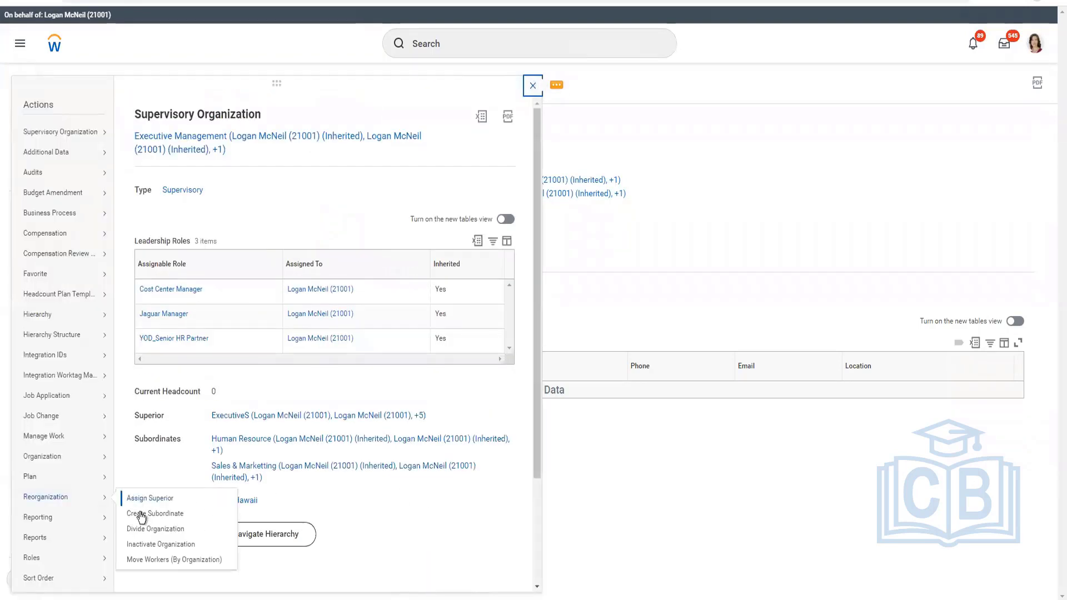
{"action": "left_click", "coordinate": [561, 511]}
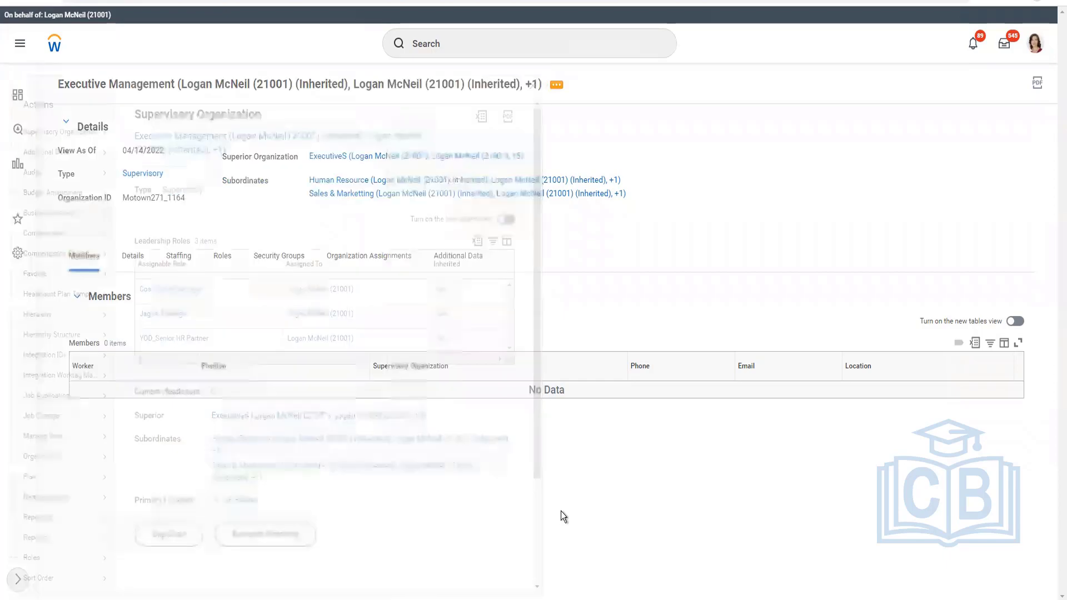
{"action": "key", "text": "alt+Tab"}
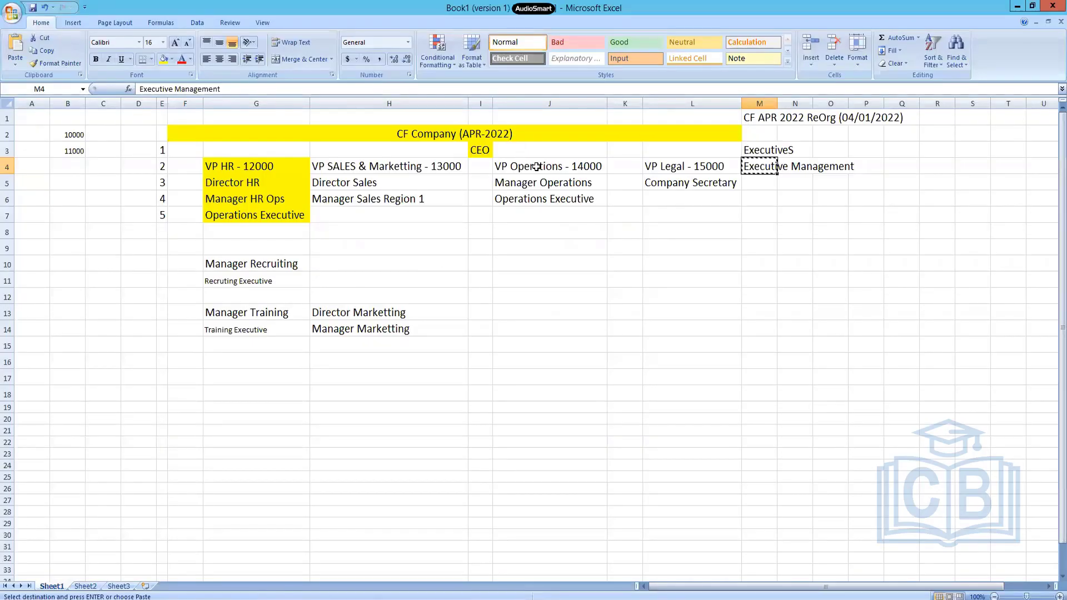
{"action": "key", "text": "alt+Tab"}
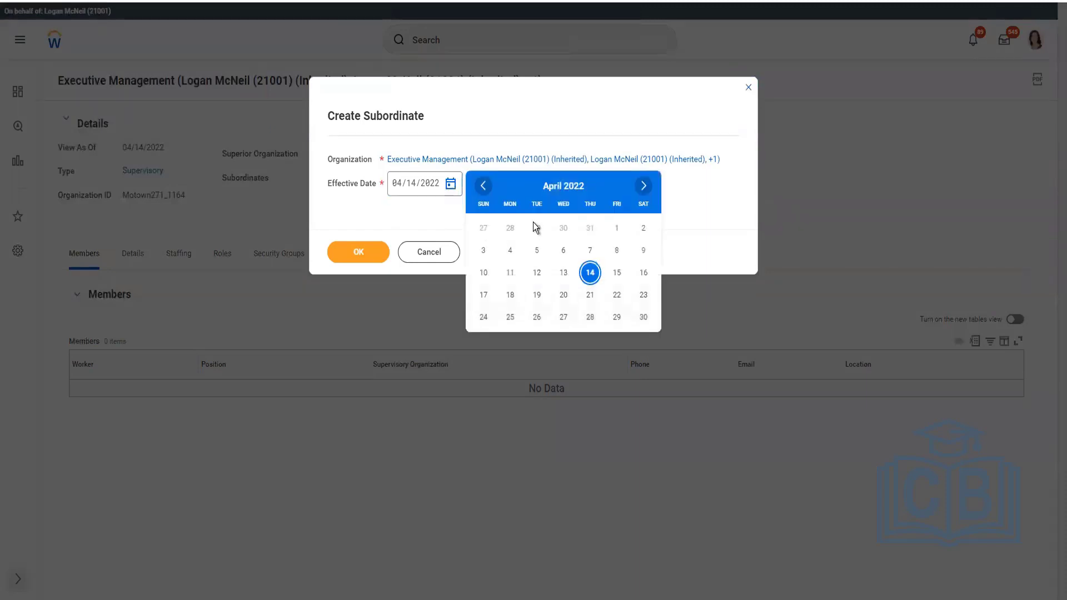
{"action": "left_click", "coordinate": [616, 229]}
{"action": "left_click", "coordinate": [382, 259]}
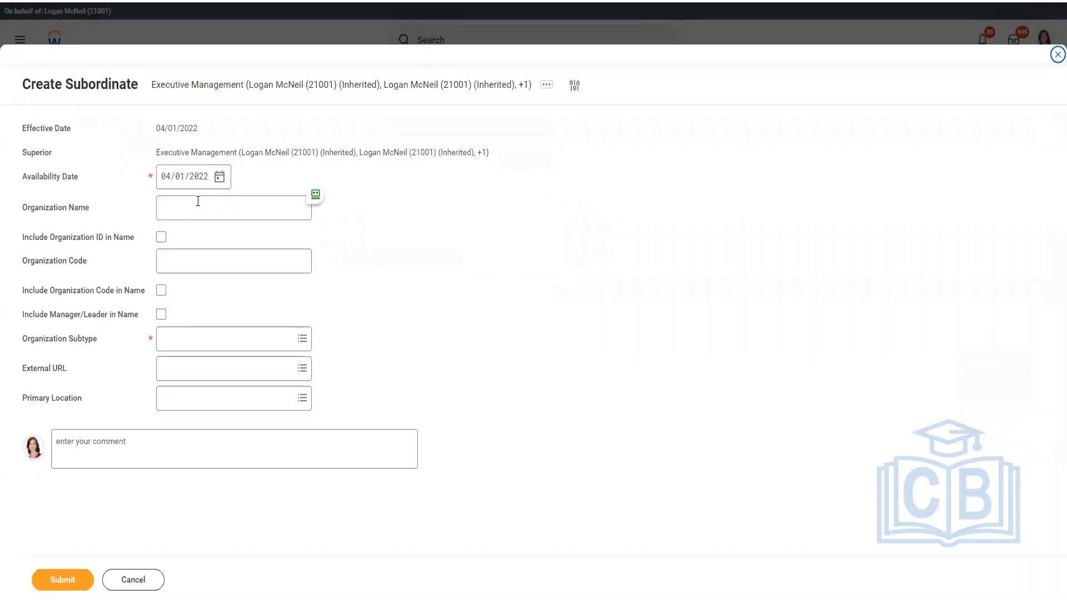
Name the subordinate organization Operations, include the manager/leader in its name, and set its subtype to Department.
{"action": "left_click", "coordinate": [197, 201]}
{"action": "type", "text": "Executive Management"}
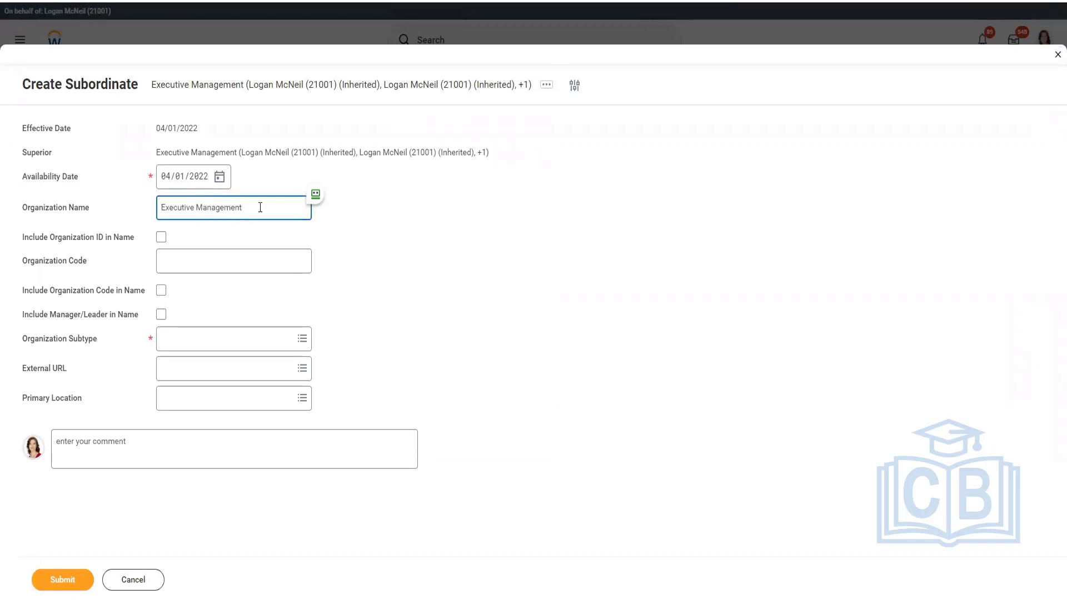
{"action": "key", "text": "ctrl+a"}
{"action": "type", "text": "Operations"}
{"action": "left_click", "coordinate": [162, 316]}
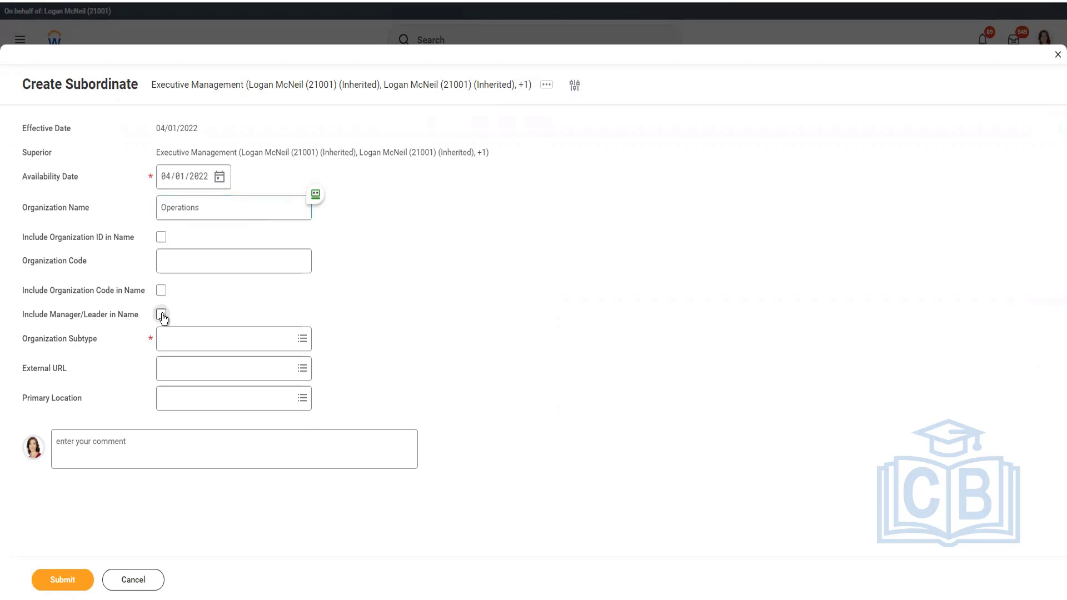
{"action": "left_click", "coordinate": [206, 346]}
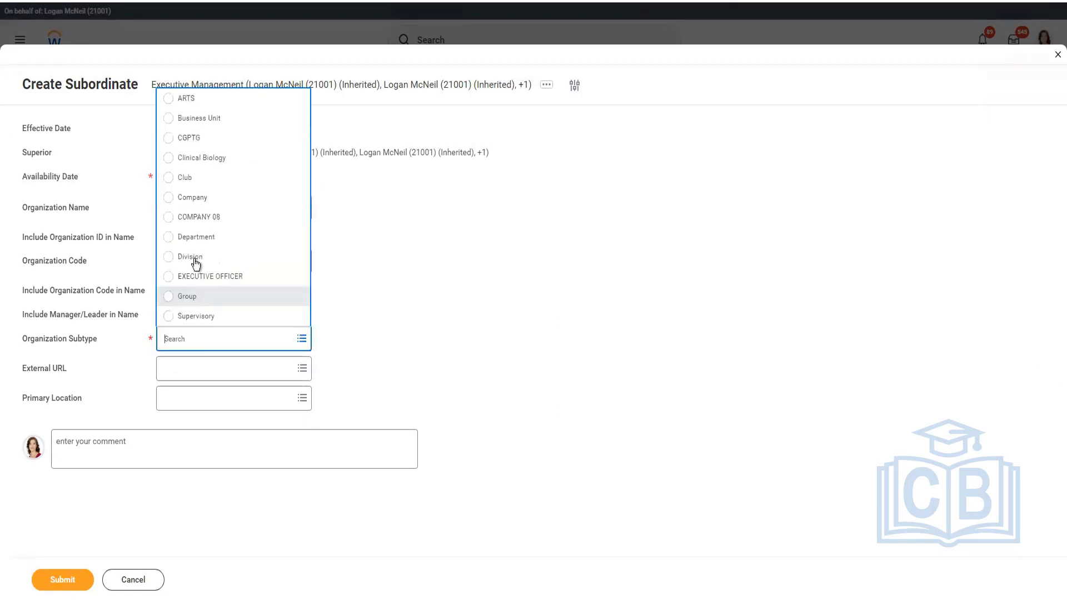
{"action": "left_click", "coordinate": [194, 242]}
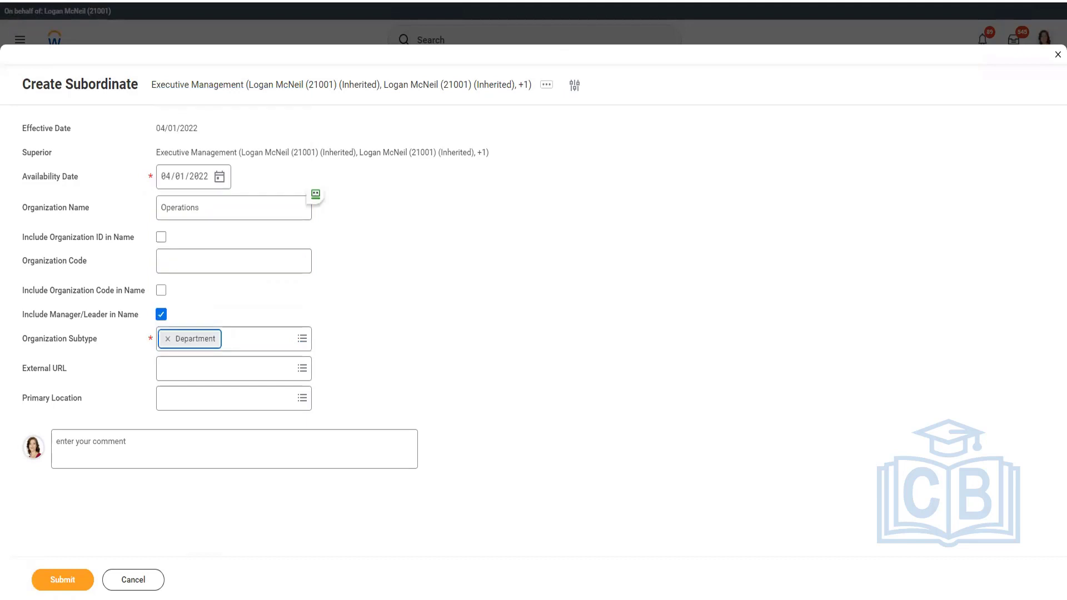
Set the primary location of Operations to CF Hawaii and submit the new subordinate organization.
{"action": "left_click", "coordinate": [190, 402]}
{"action": "type", "text": "CF H"}
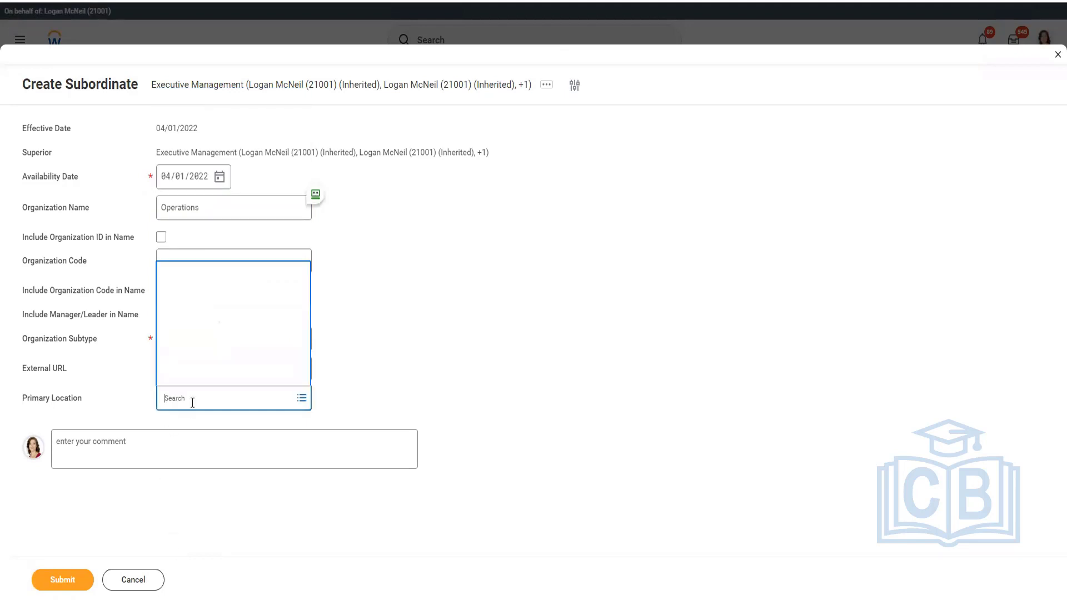
{"action": "type", "text": "awaii"}
{"action": "left_click", "coordinate": [62, 579]}
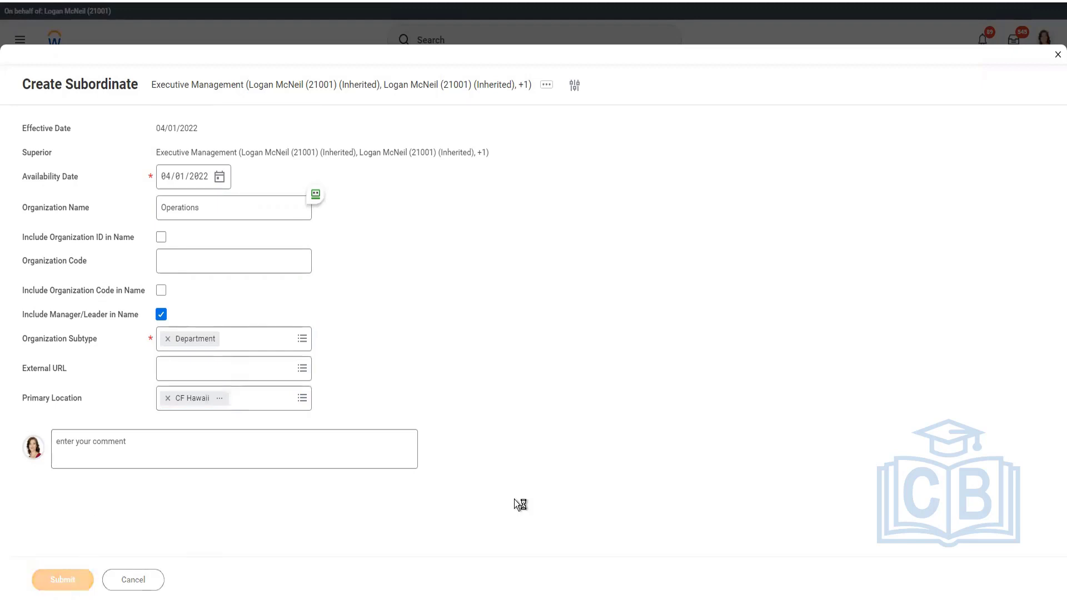
Check the Excel plan for the next department, then return to Workday and view the reorganization actions for Executive Management.
{"action": "key", "text": "alt+Tab"}
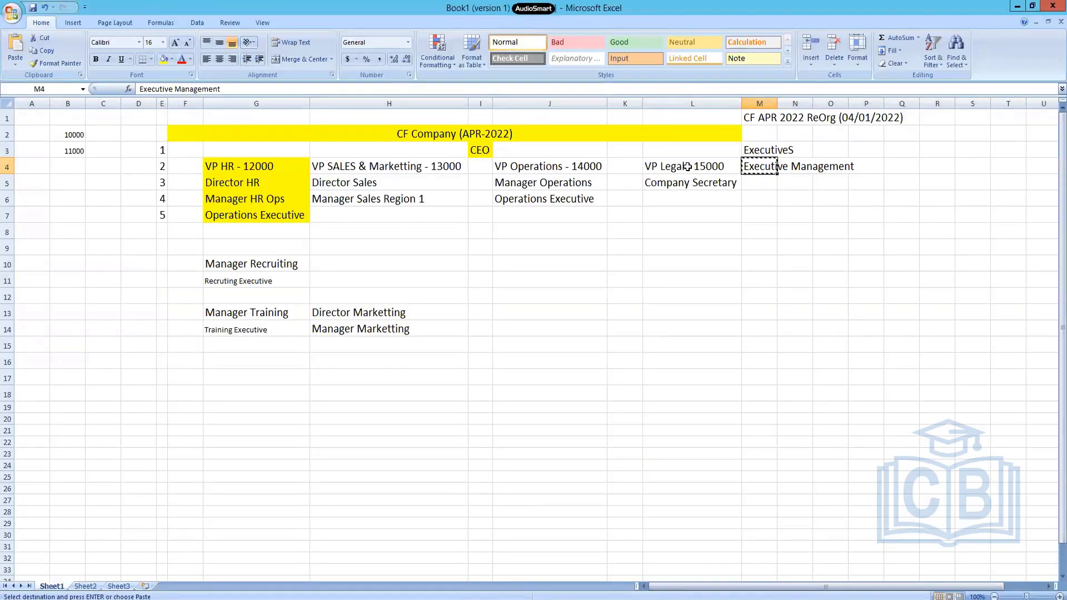
{"action": "key", "text": "alt+Tab"}
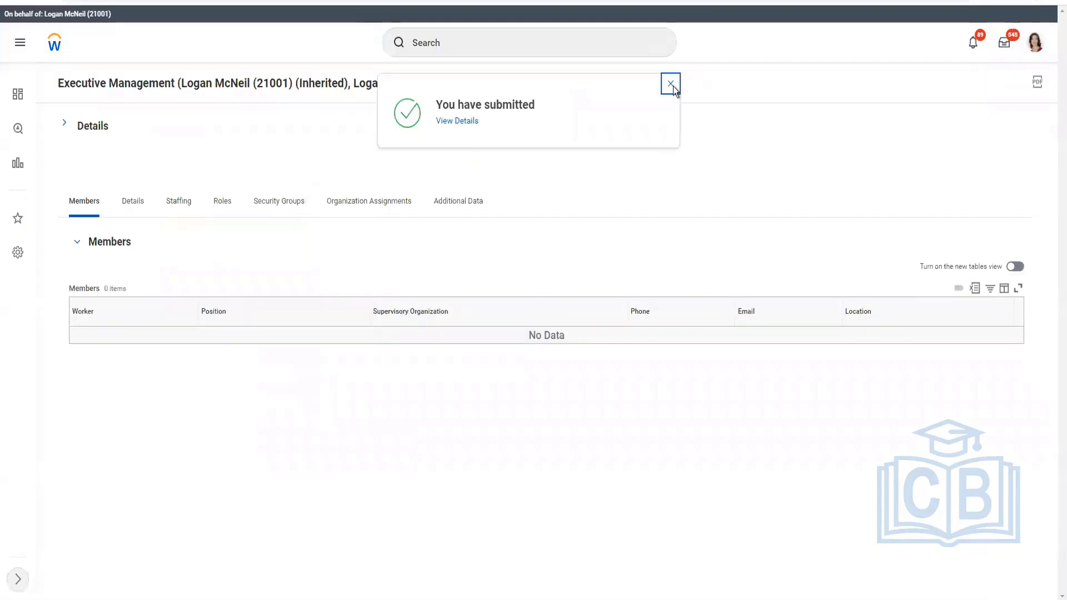
{"action": "left_click", "coordinate": [671, 84]}
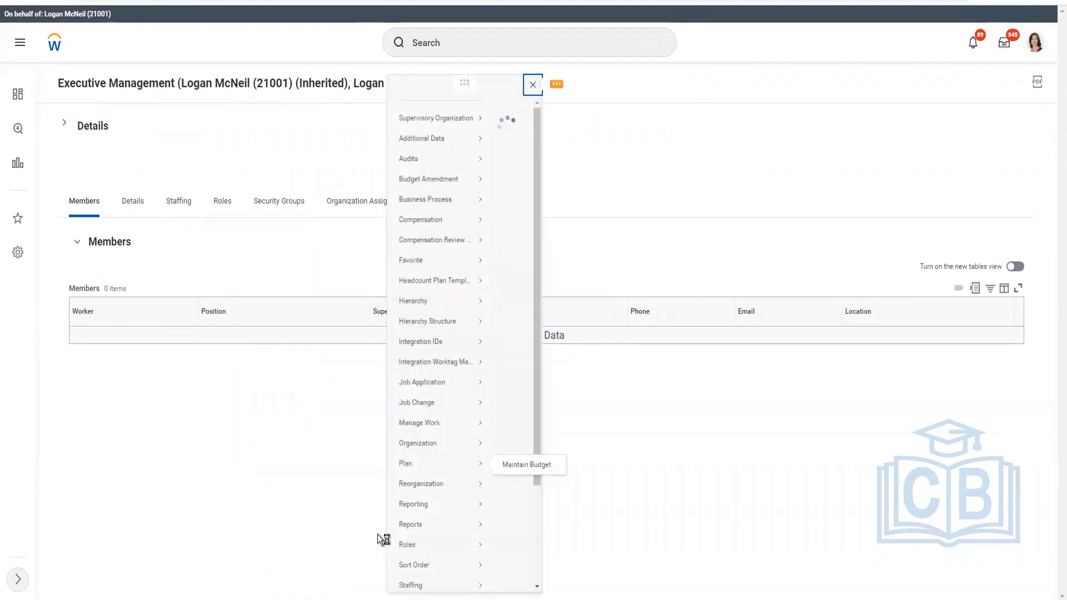
{"action": "mouse_move", "coordinate": [75, 501]}
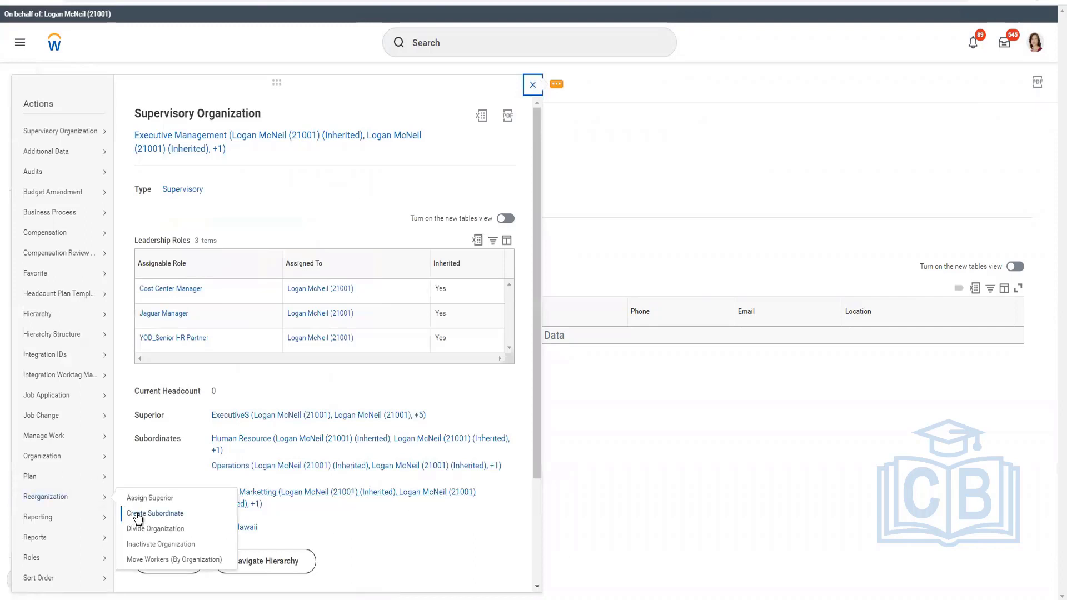
{"action": "left_click", "coordinate": [698, 524]}
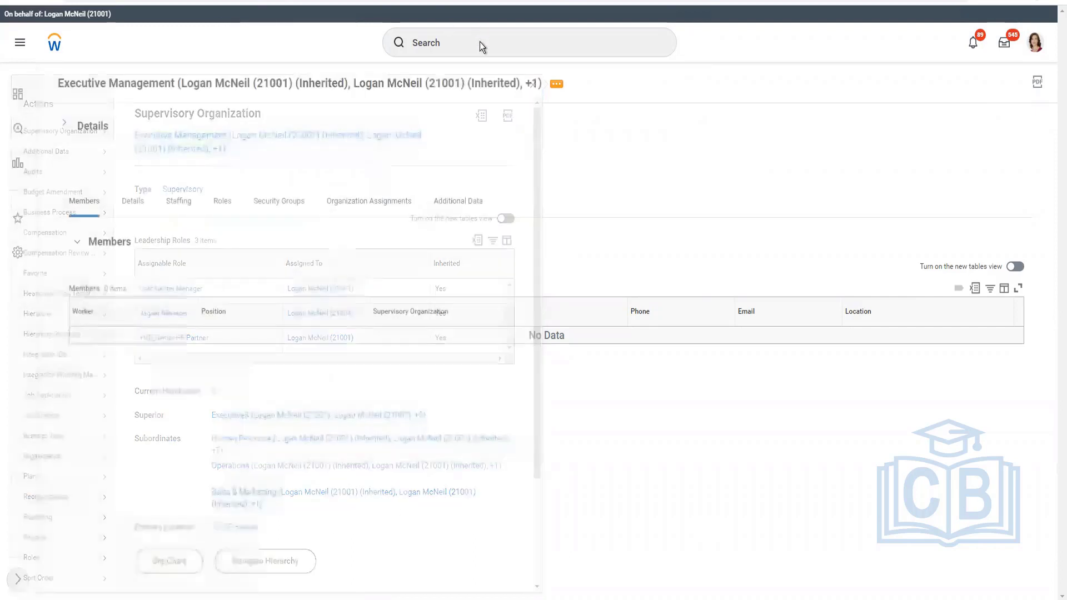
Start the Create Supervisory Organization task using the reorganization CF APR 2022 ReOrg (04/01/2022).
{"action": "left_click", "coordinate": [550, 48]}
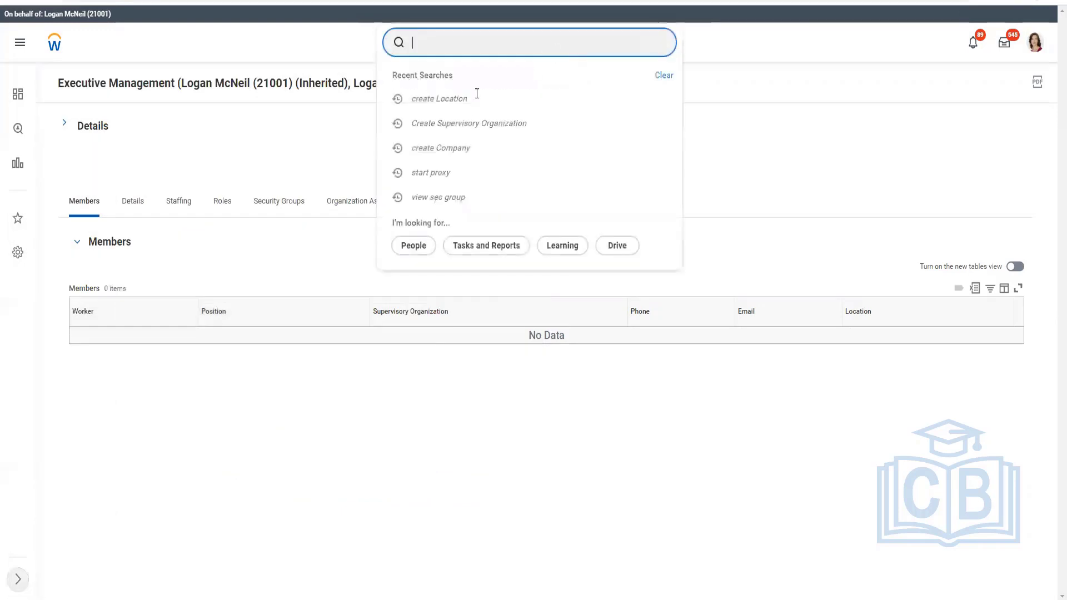
{"action": "left_click", "coordinate": [465, 124]}
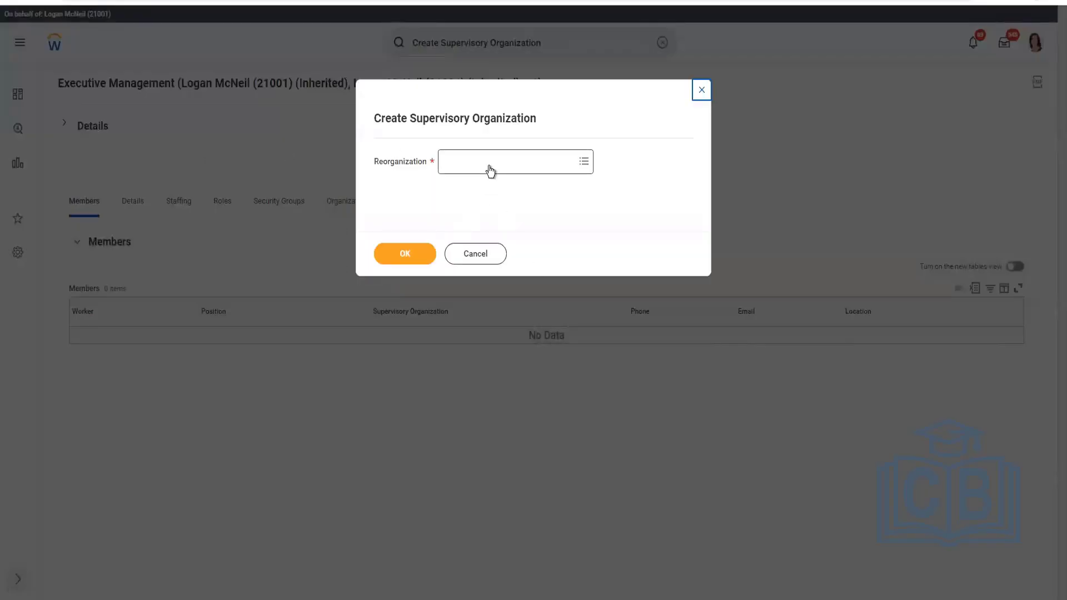
{"action": "left_click", "coordinate": [489, 169]}
{"action": "type", "text": "CF 2022"}
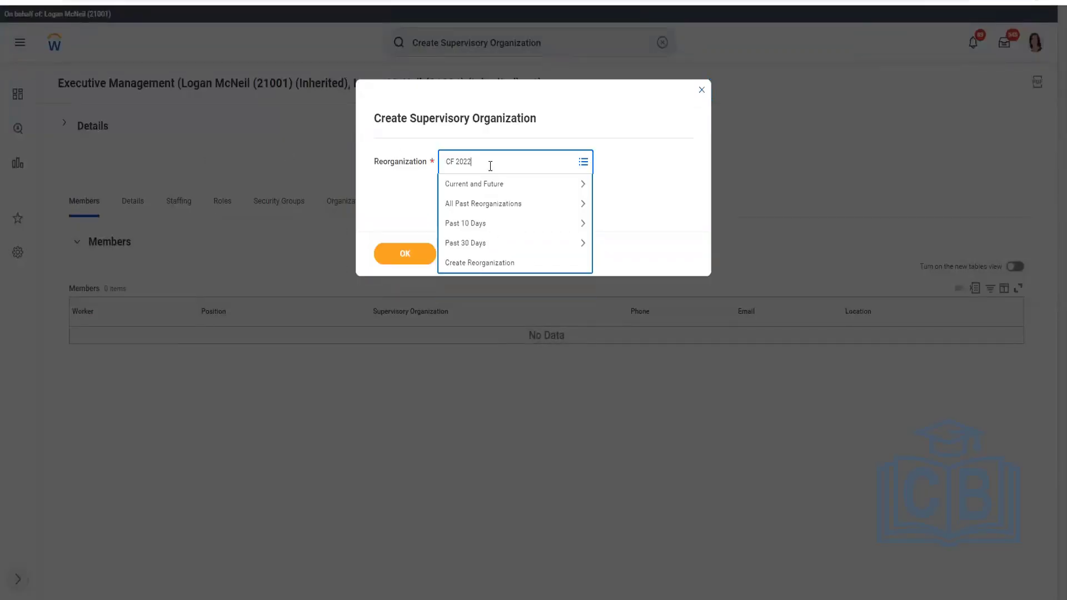
{"action": "key", "text": "Return"}
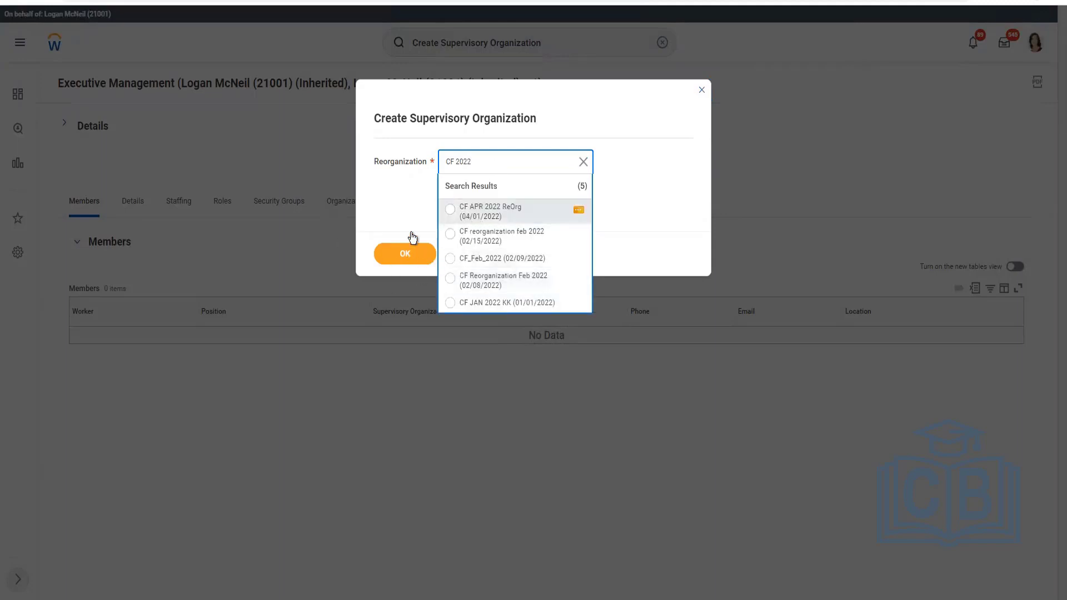
{"action": "key", "text": "Return"}
{"action": "left_click", "coordinate": [408, 253]}
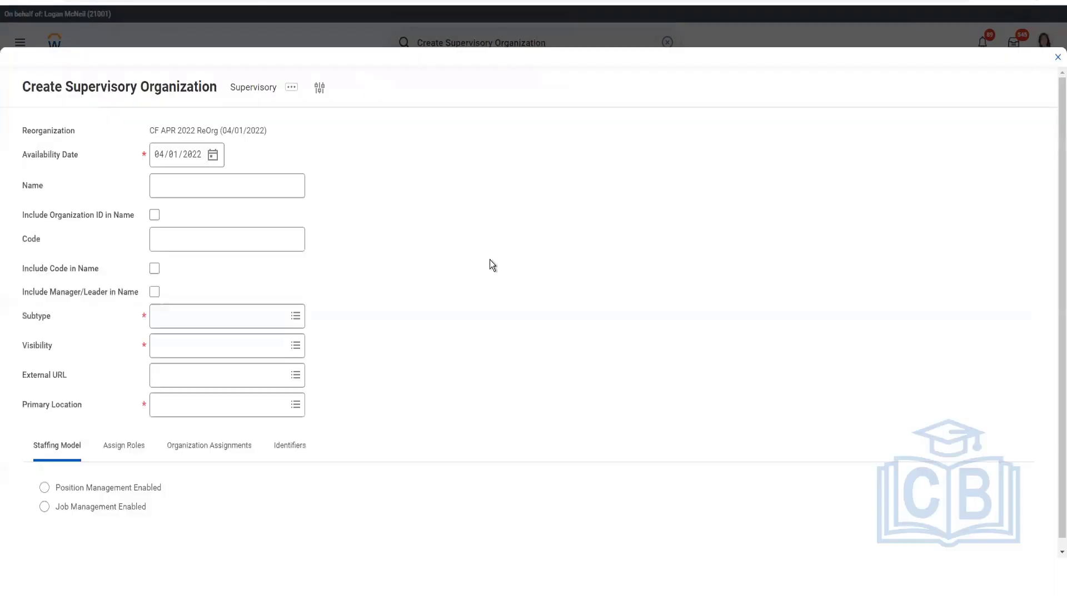
Using the Excel plan, name the supervisory organization Legal and include the manager/leader in its name.
{"action": "left_click", "coordinate": [258, 185]}
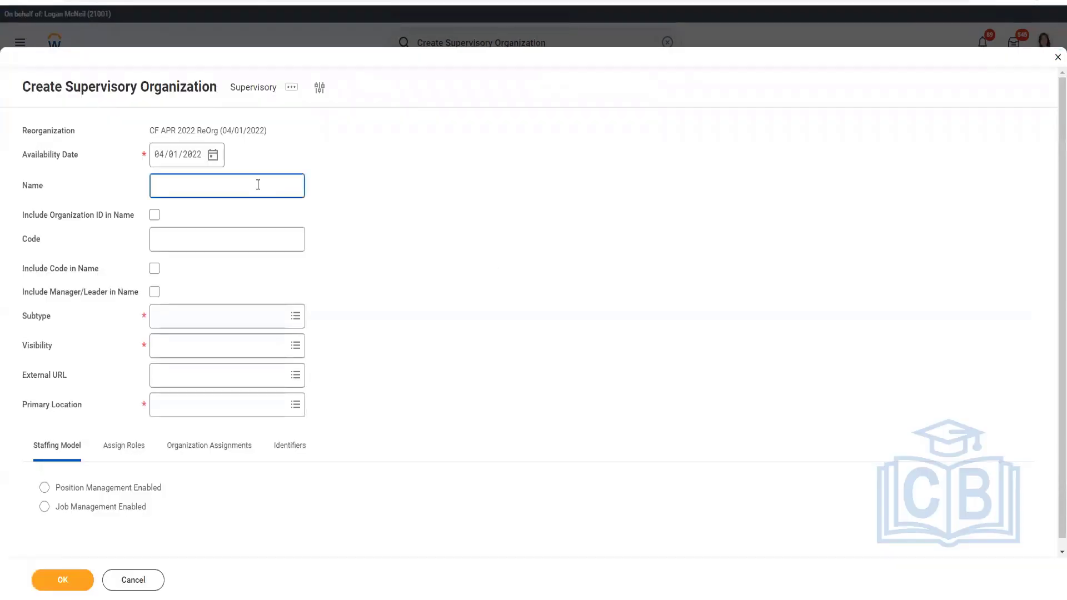
{"action": "key", "text": "alt+Tab"}
{"action": "key", "text": "alt+Tab"}
{"action": "type", "text": "Legal &"}
{"action": "key", "text": "BackSpace"}
{"action": "left_click", "coordinate": [154, 292]}
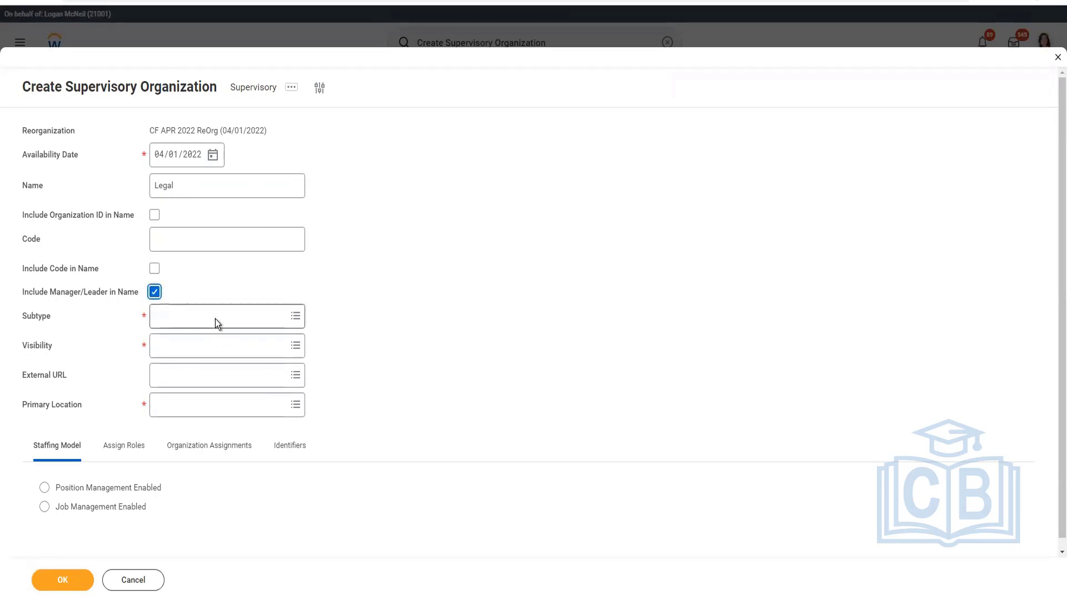
Set the Legal organization's subtype to Department and its visibility to Everyone.
{"action": "left_click", "coordinate": [254, 312]}
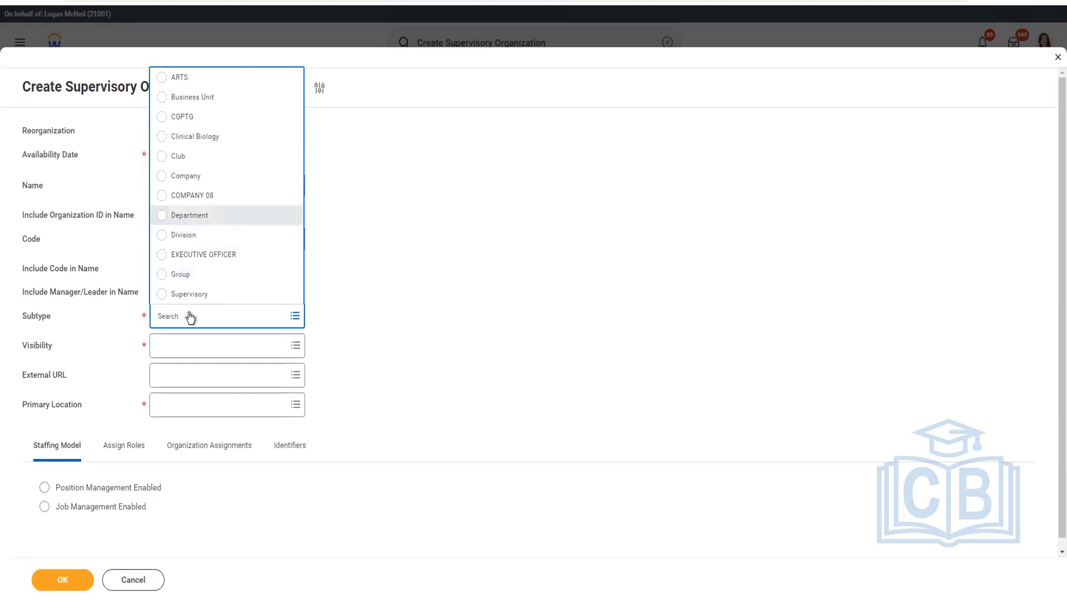
{"action": "left_click", "coordinate": [191, 350]}
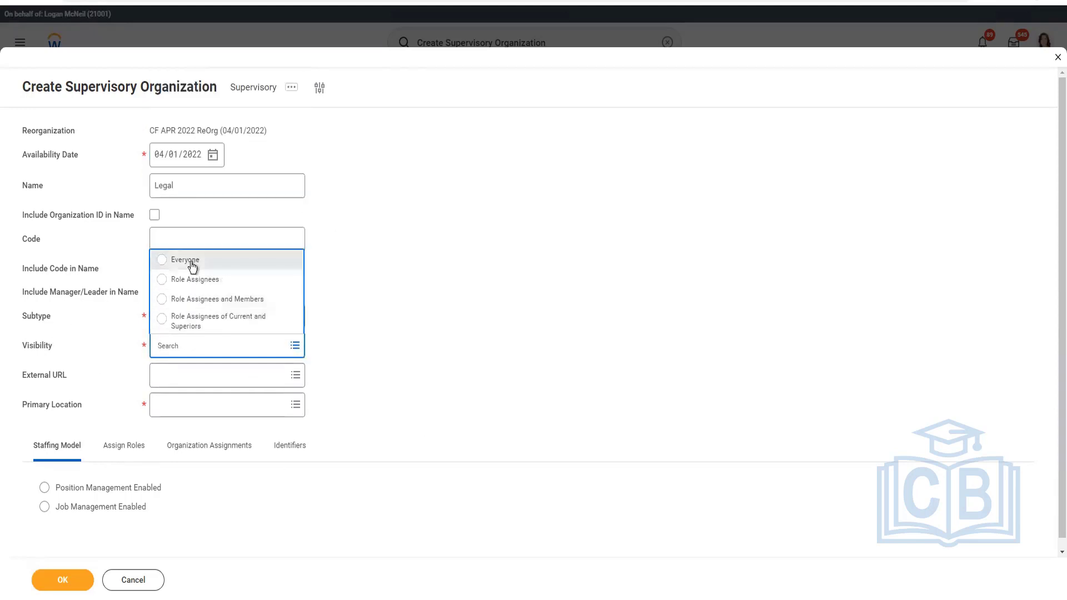
{"action": "left_click", "coordinate": [193, 268]}
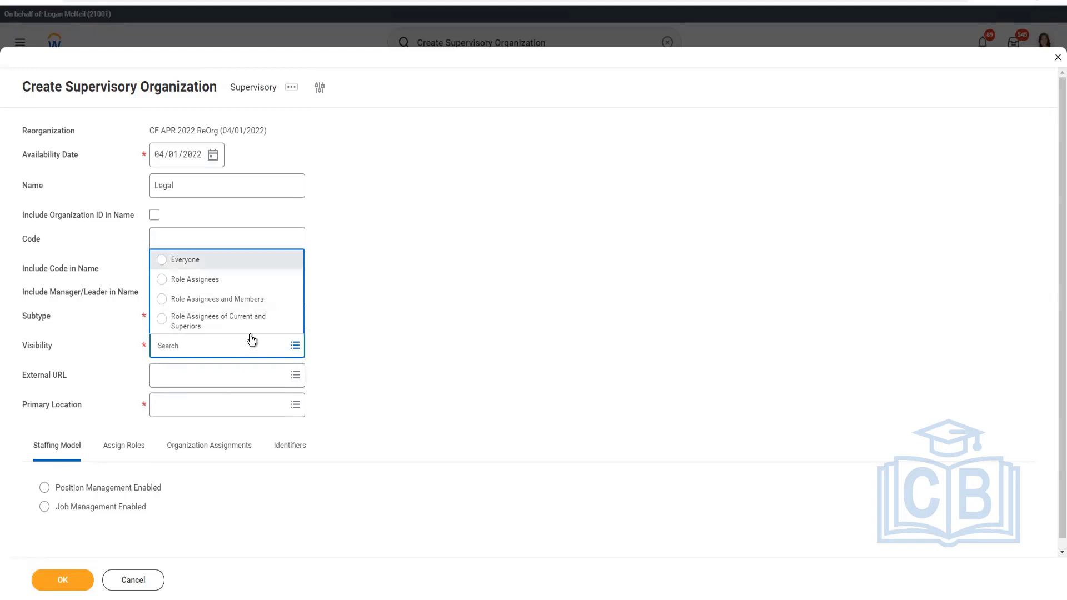
Set Legal's primary location to CF Hawaii and choose Position Management Enabled as its staffing model.
{"action": "left_click", "coordinate": [204, 376]}
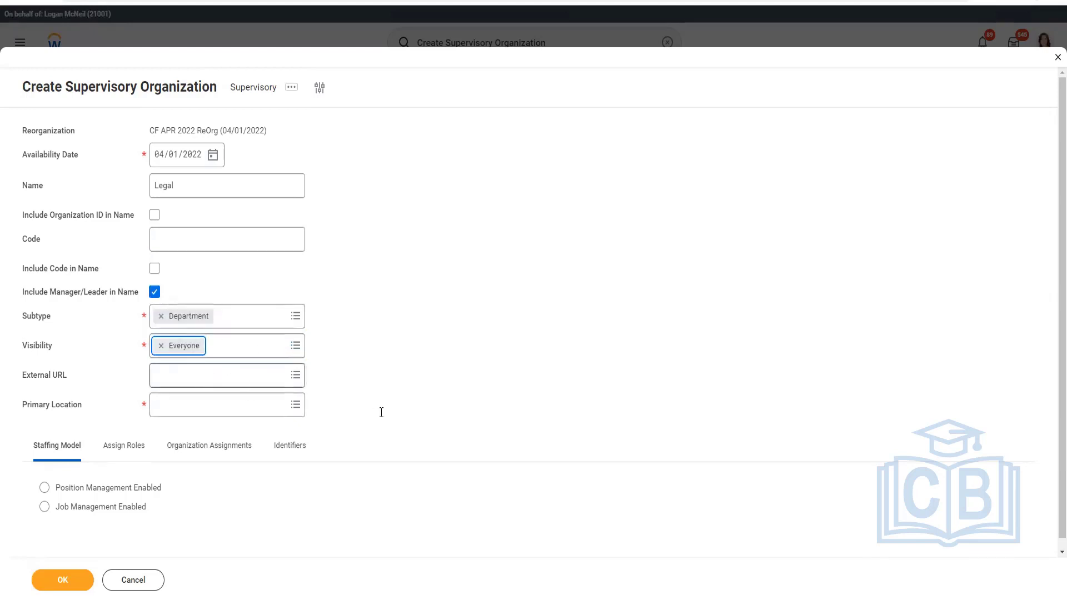
{"action": "type", "text": "q"}
{"action": "left_click", "coordinate": [197, 409]}
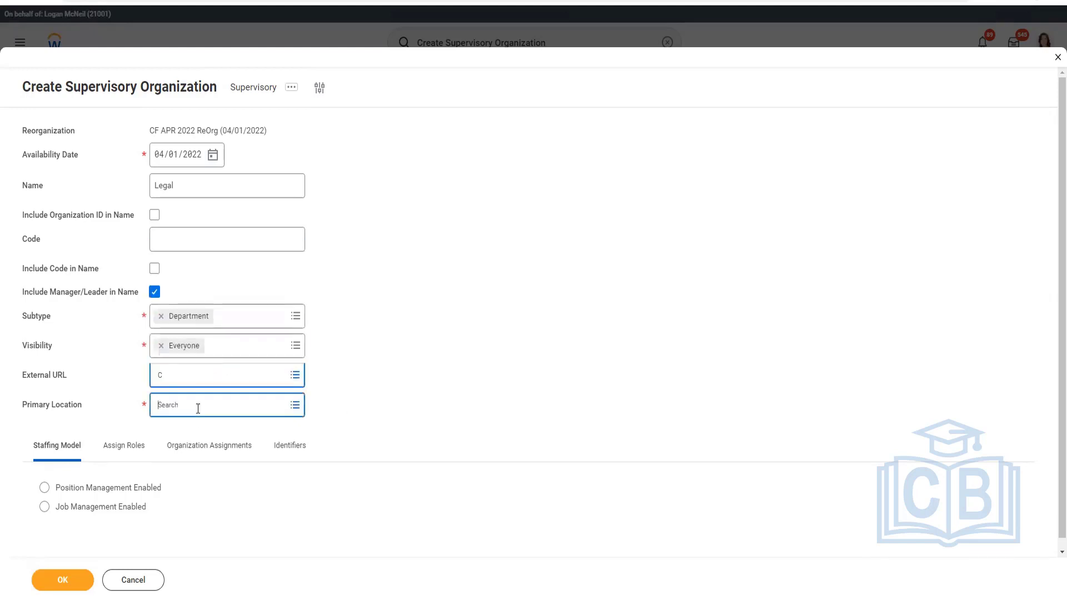
{"action": "type", "text": "CF Hawaii"}
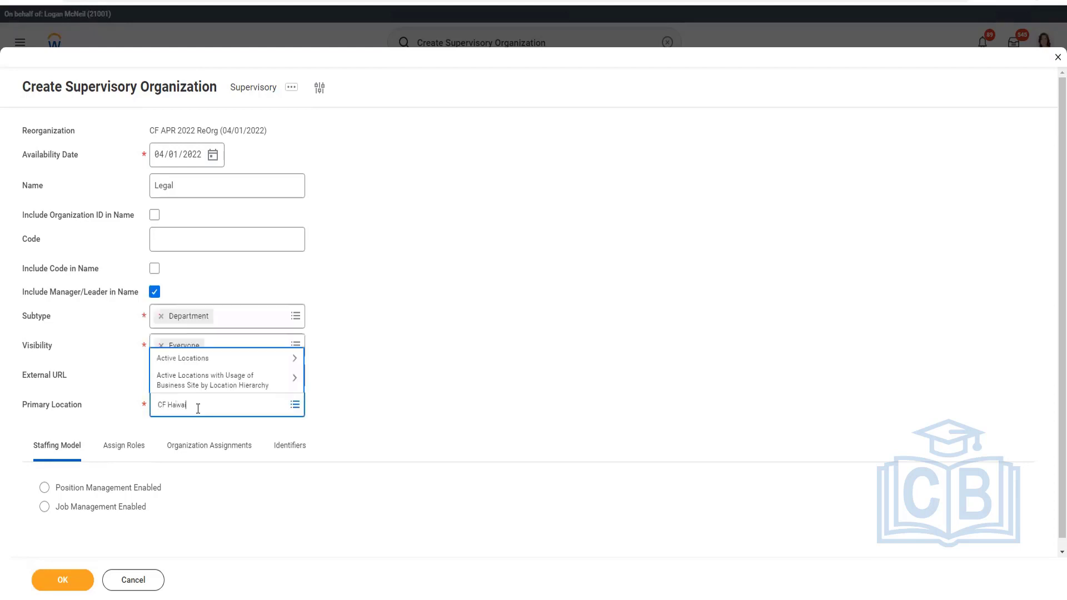
{"action": "key", "text": "Return"}
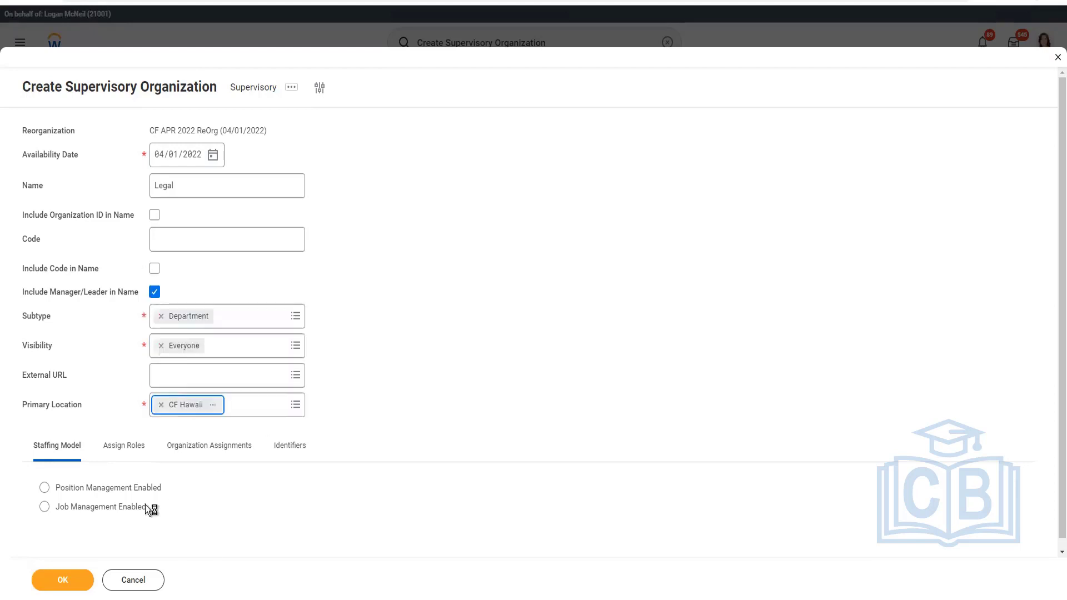
{"action": "left_click", "coordinate": [121, 488]}
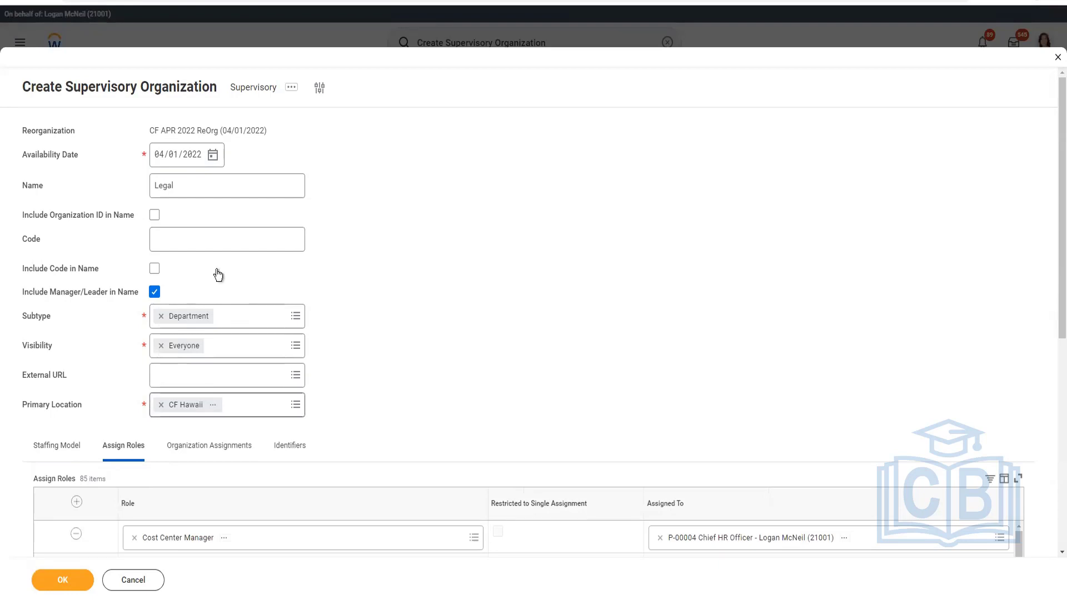
View Legal's organization assignments, then examine the Assign Roles errors and go to the flagged entry in row 4.
{"action": "left_click", "coordinate": [179, 448]}
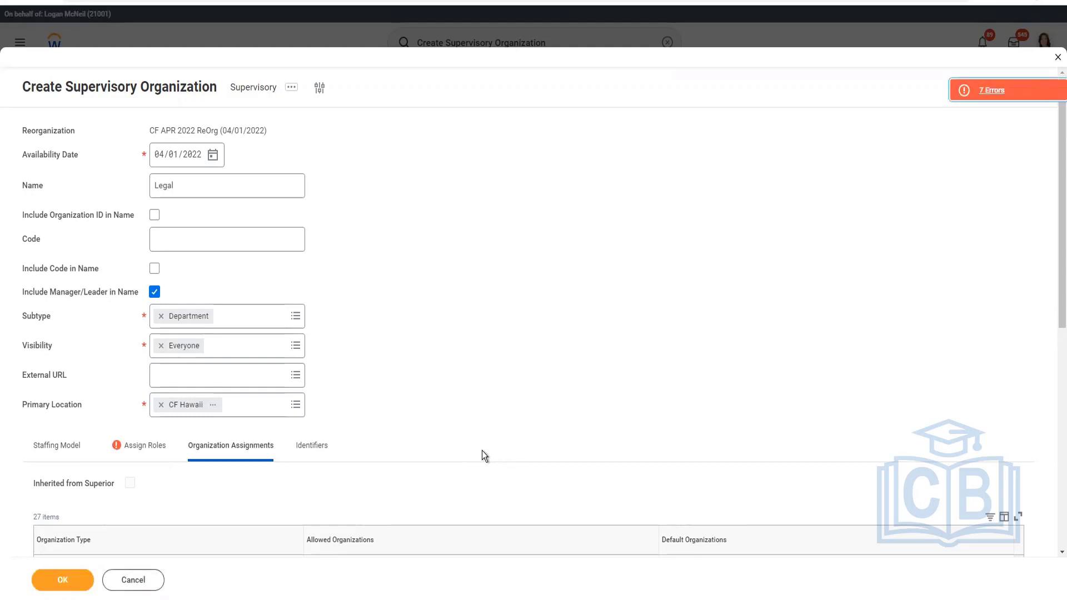
{"action": "left_click", "coordinate": [131, 450]}
{"action": "left_click", "coordinate": [1006, 91]}
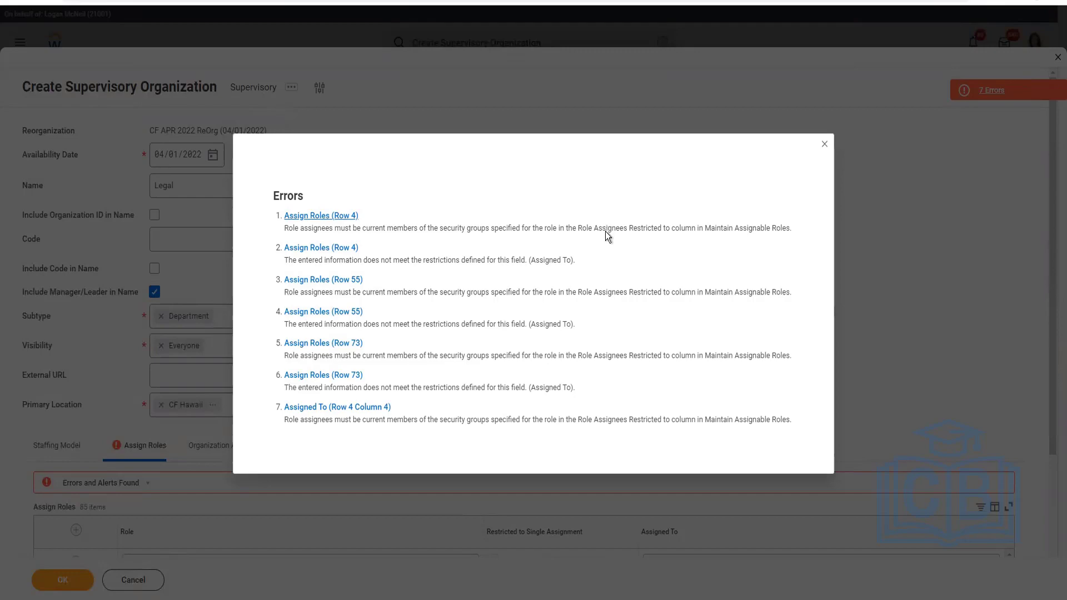
{"action": "left_click", "coordinate": [605, 231]}
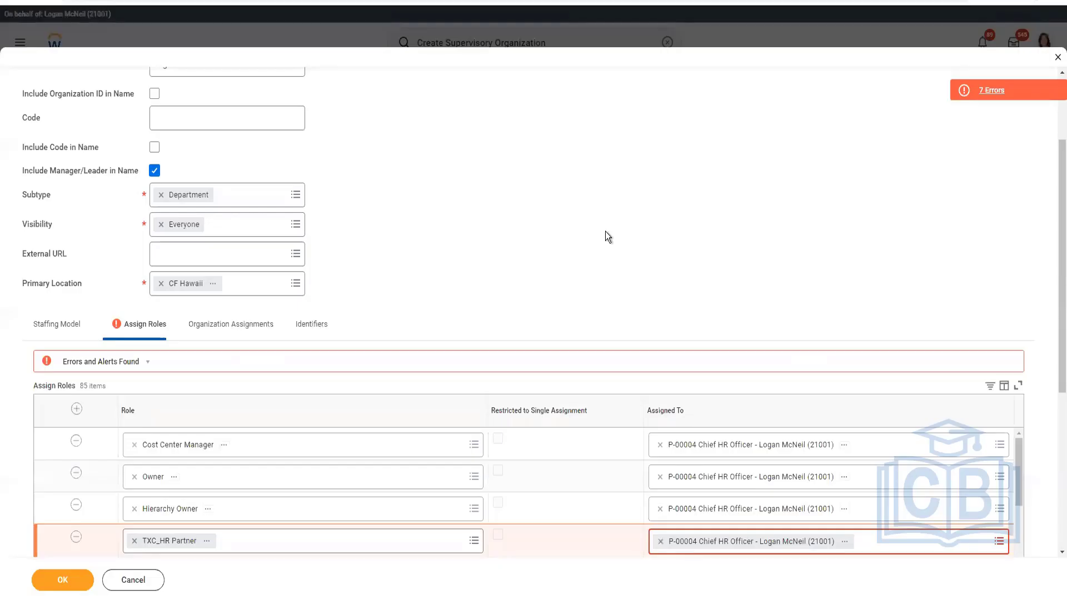
Copy the name of the flagged role TXC_HR Partner and add it on a new line in the Notepad role list.
{"action": "left_click", "coordinate": [207, 548]}
{"action": "left_click", "coordinate": [243, 488]}
{"action": "key", "text": "alt+Tab"}
{"action": "key", "text": "Return"}
{"action": "key", "text": "ctrl+v"}
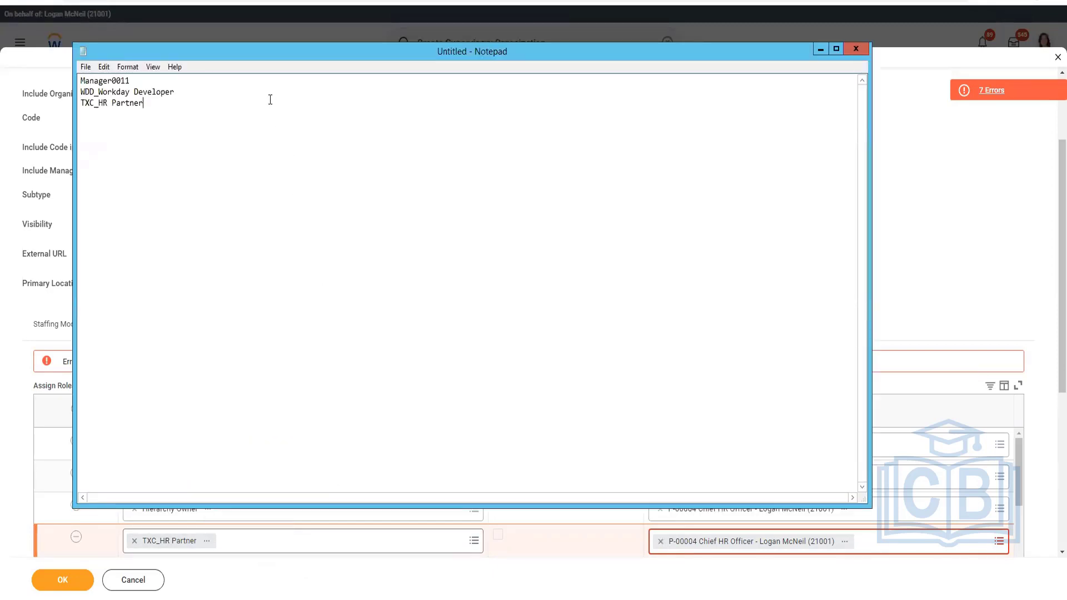
Try to remove the TXC_HR Partner row from Legal's role assignments and dismiss the page error.
{"action": "left_click", "coordinate": [75, 540]}
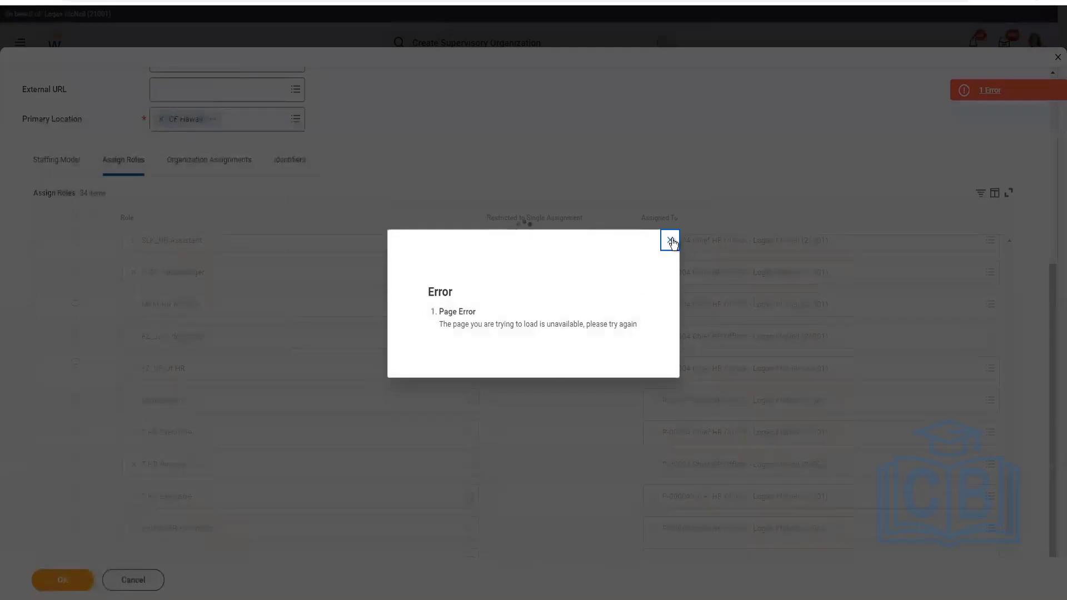
{"action": "left_click", "coordinate": [671, 241]}
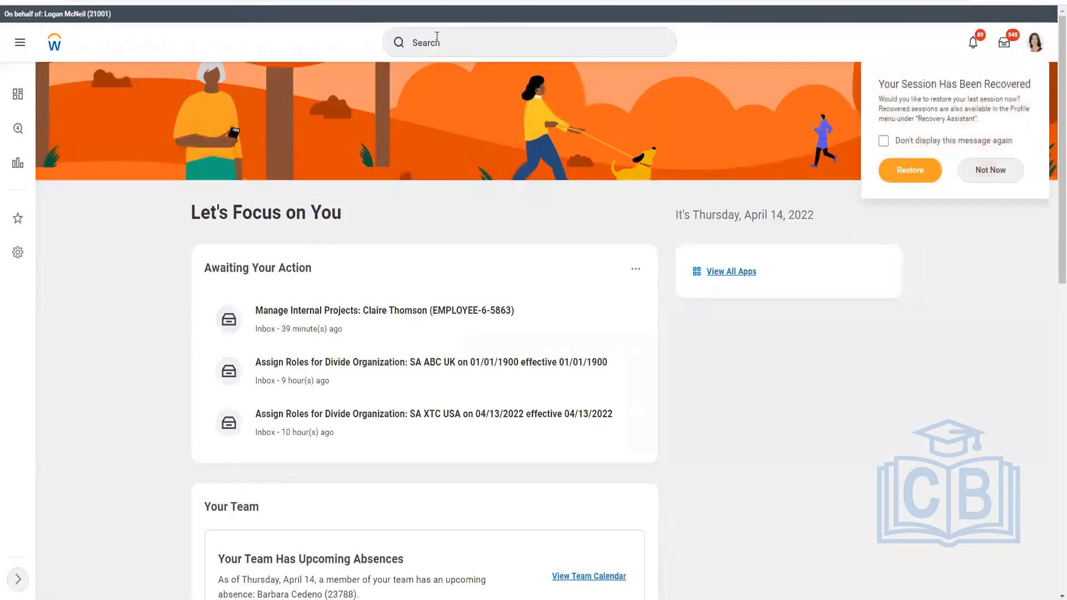
Search Workday for "maint roles" and open the Maintain Assignable Roles task.
{"action": "left_click", "coordinate": [437, 36]}
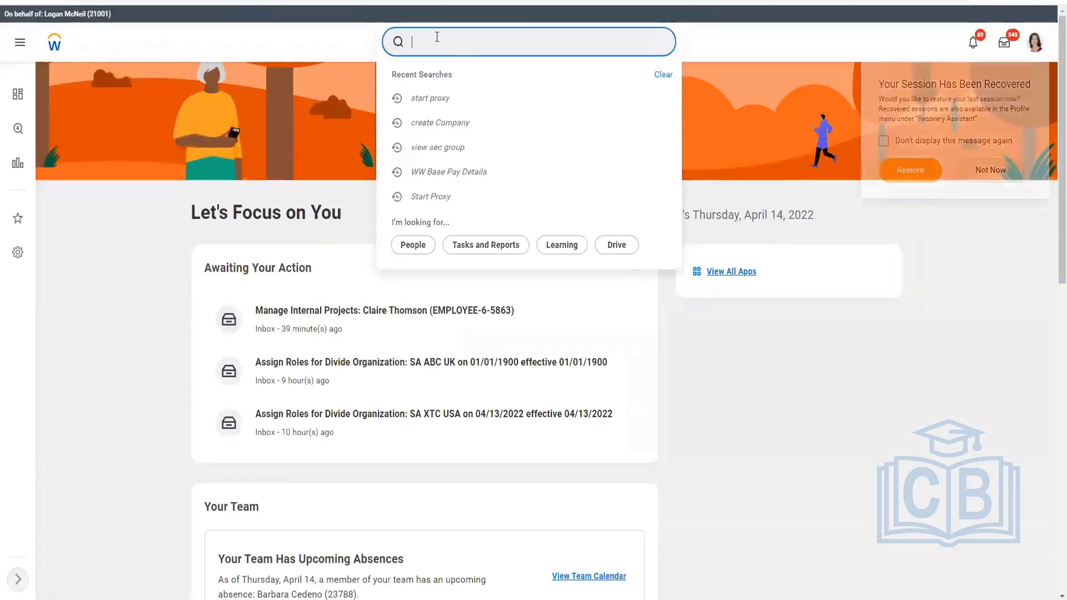
{"action": "type", "text": "maint roles"}
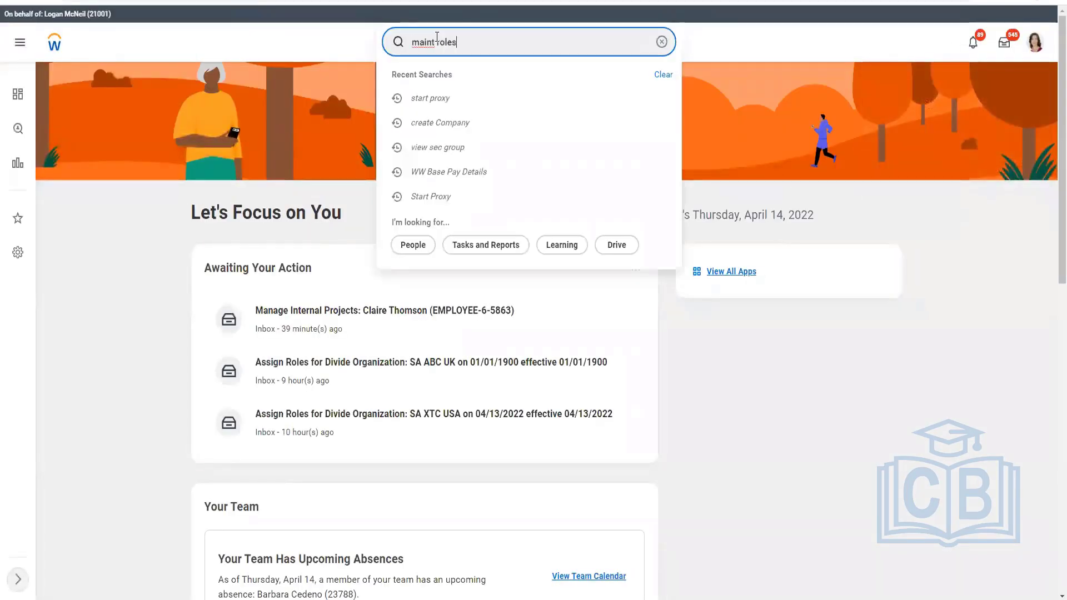
{"action": "key", "text": "Return"}
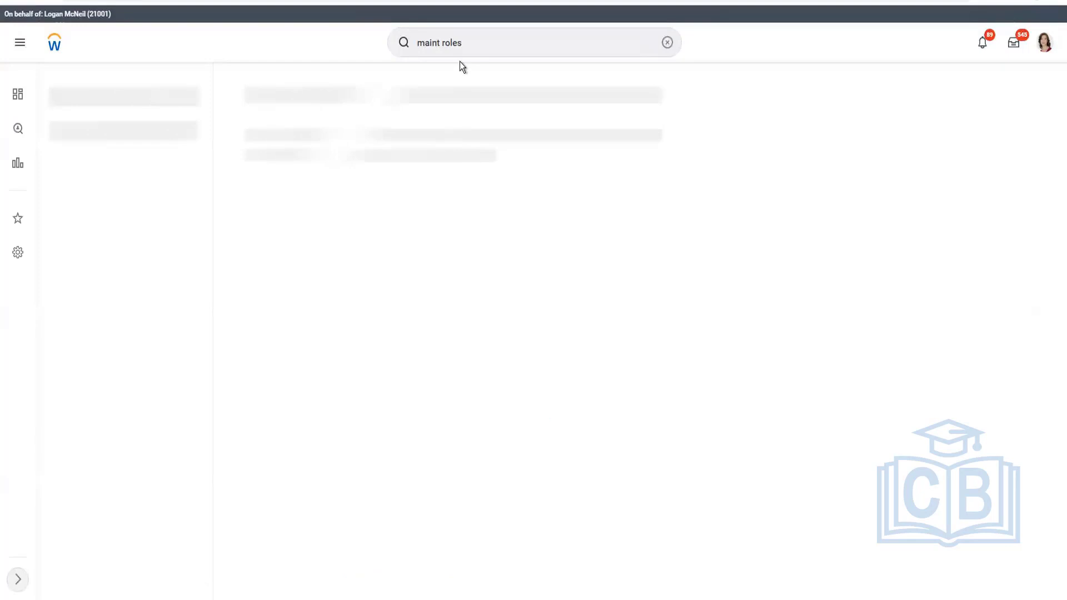
{"action": "left_click", "coordinate": [318, 132]}
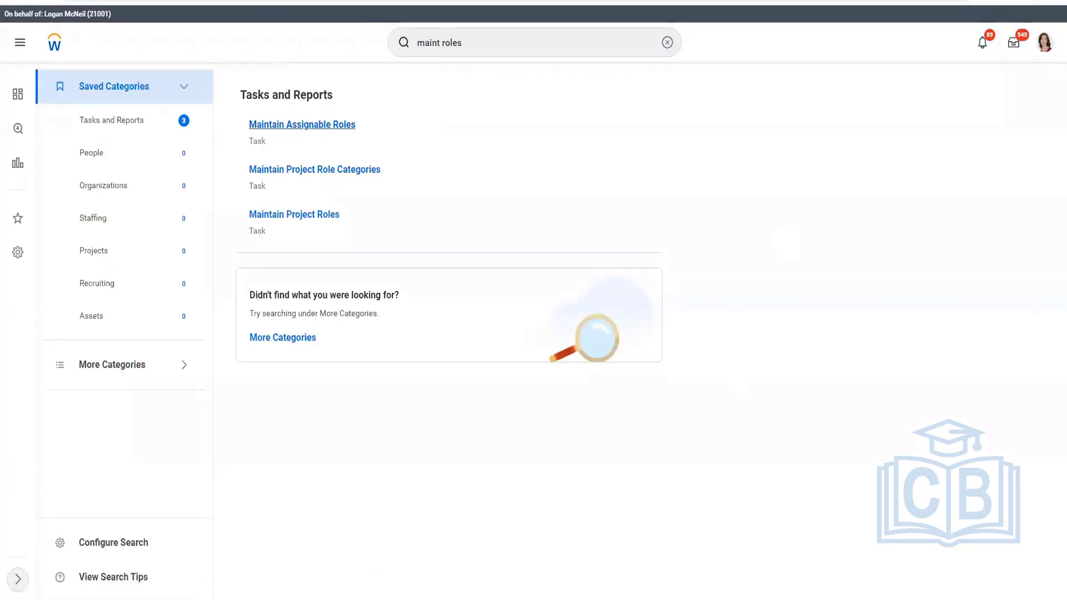
Copy the role name Manager0011 from the Notepad role list and return to Workday.
{"action": "key", "text": "alt+Tab"}
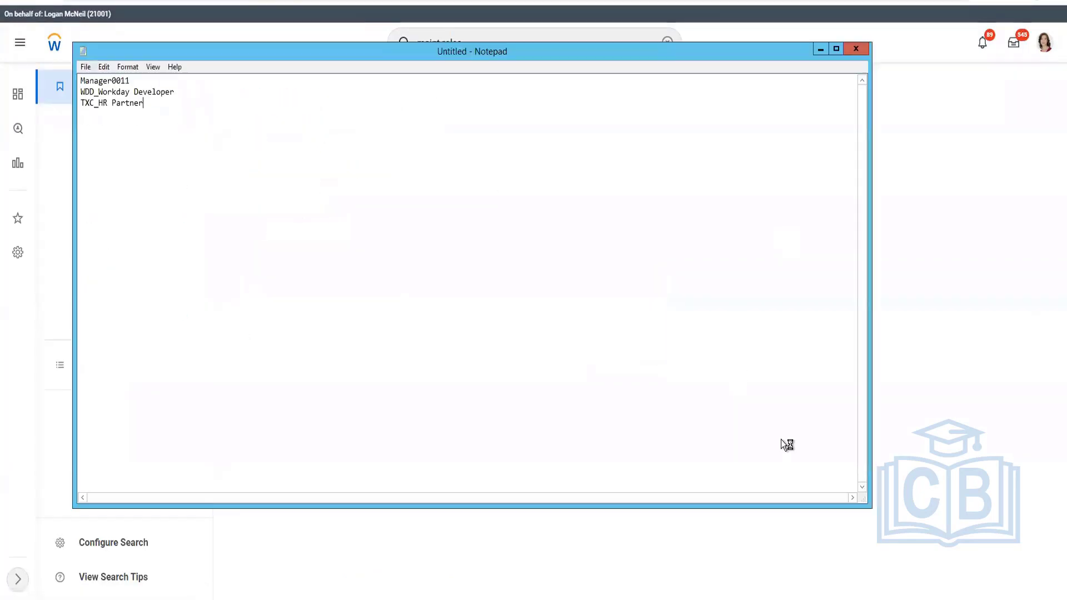
{"action": "double_click", "coordinate": [116, 81]}
{"action": "left_click", "coordinate": [116, 80]}
{"action": "double_click", "coordinate": [116, 81]}
{"action": "key", "text": "alt+Tab"}
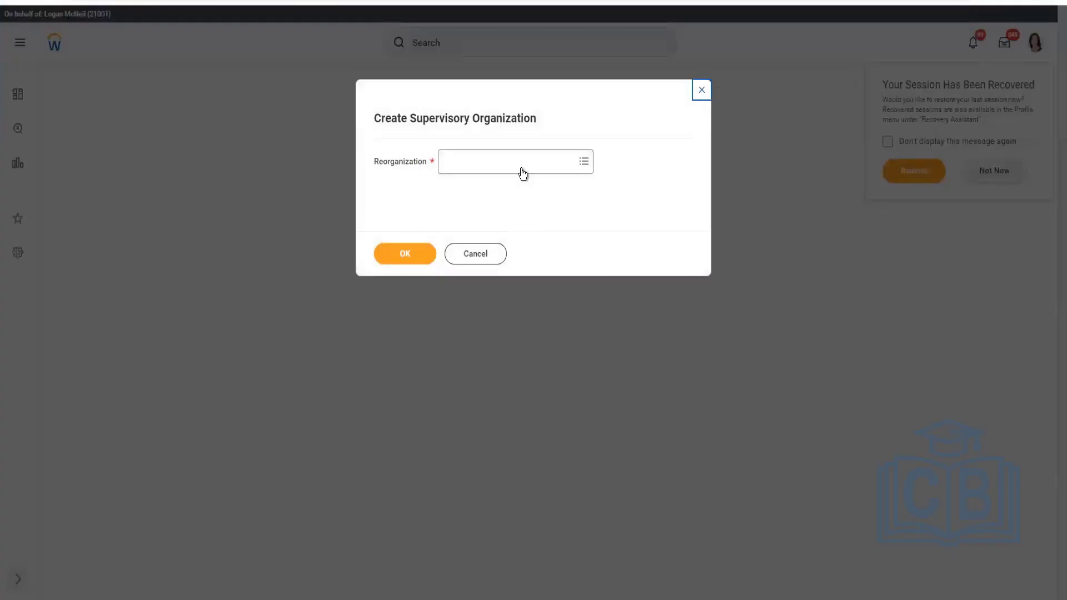
Start creating a supervisory organization under the CF APR 2022 ReOrg (04/01/2022) reorganization.
{"action": "left_click", "coordinate": [523, 172]}
{"action": "type", "text": "CF "}
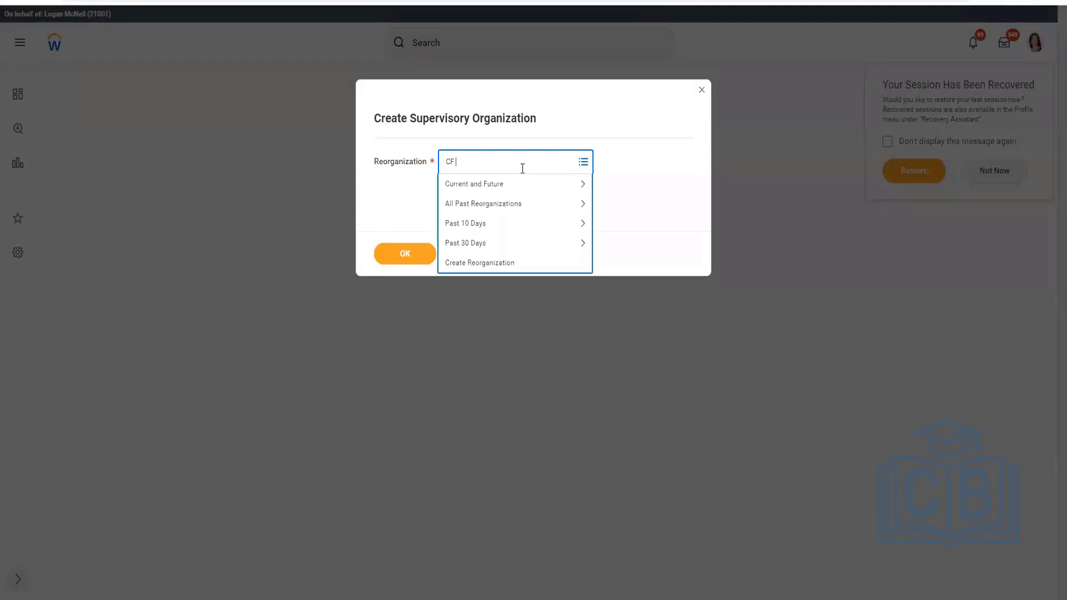
{"action": "type", "text": "2022"}
{"action": "key", "text": "Return"}
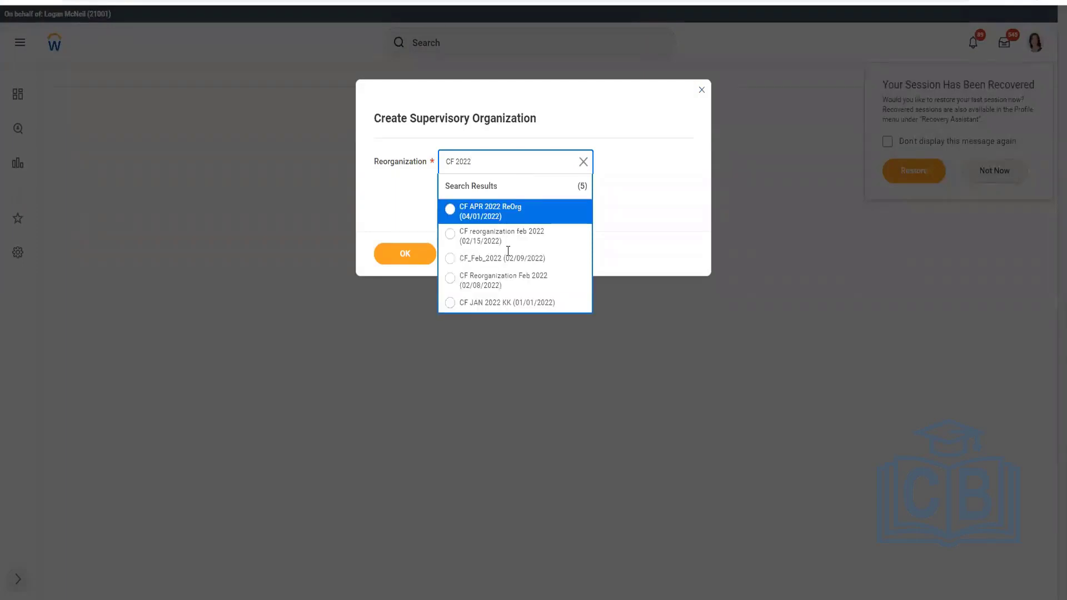
{"action": "left_click", "coordinate": [478, 213]}
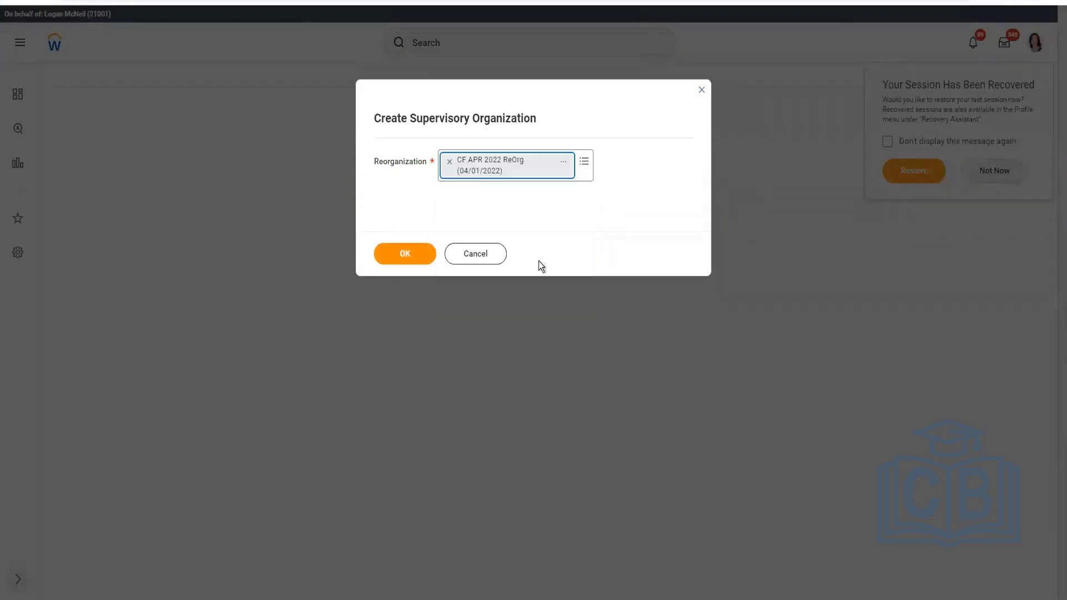
{"action": "key", "text": "Return"}
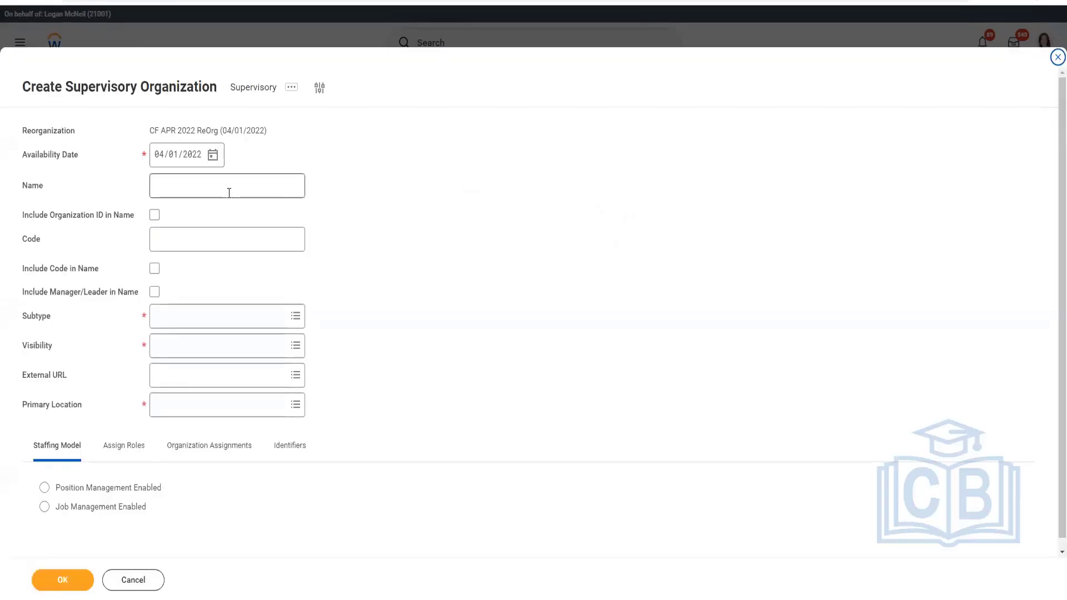
Name the new supervisory organization Legal and include the manager/leader in its name.
{"action": "left_click", "coordinate": [229, 192]}
{"action": "type", "text": "Legal"}
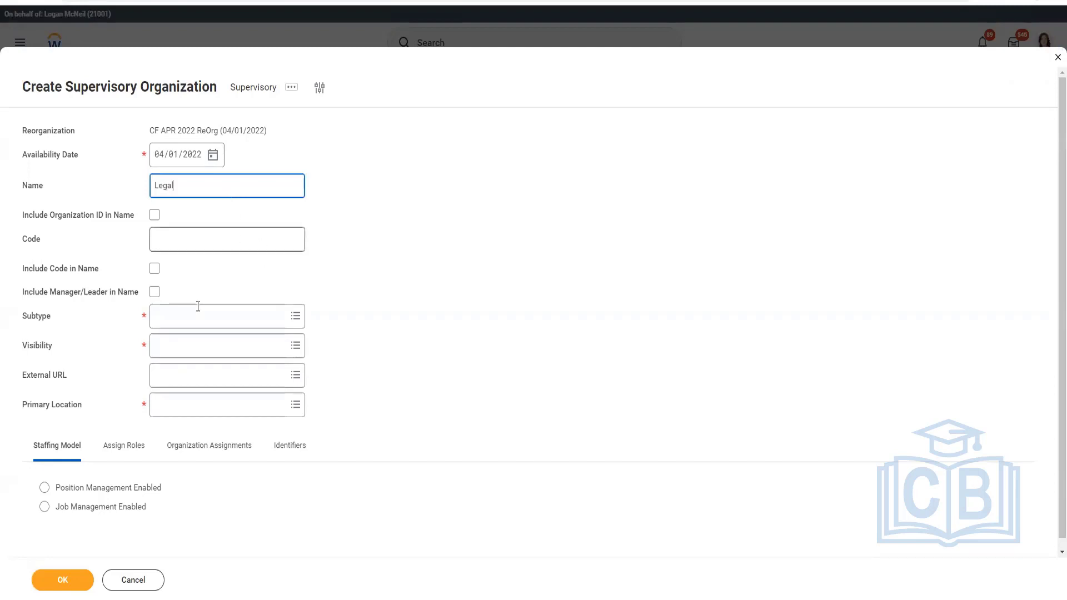
{"action": "left_click", "coordinate": [154, 293]}
Set the new Legal organization's subtype to Department and its visibility to Everyone.
{"action": "left_click", "coordinate": [183, 316]}
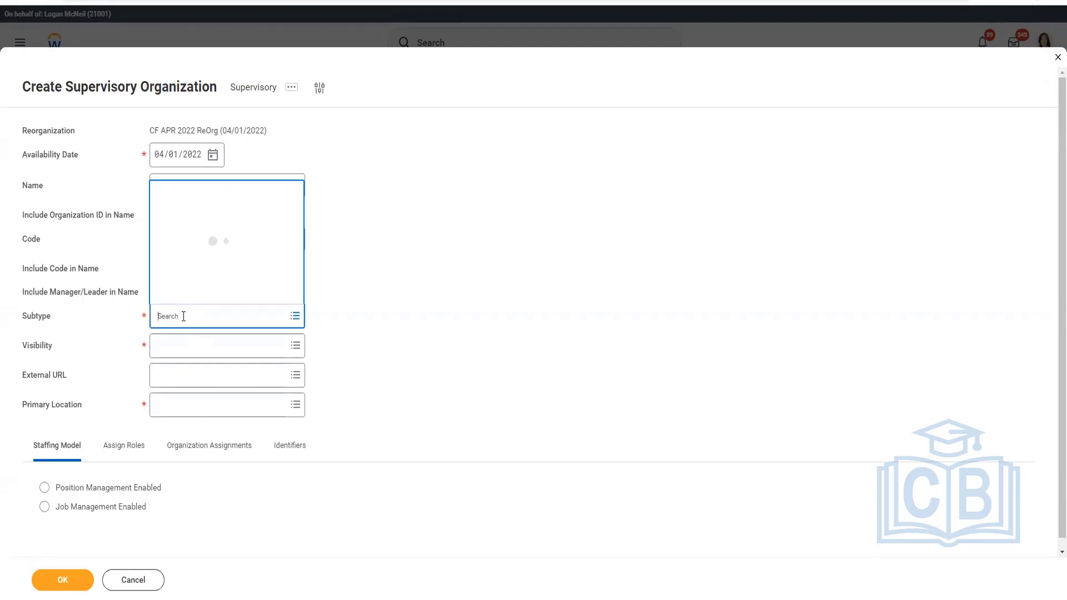
{"action": "type", "text": "dep"}
{"action": "left_click", "coordinate": [204, 351]}
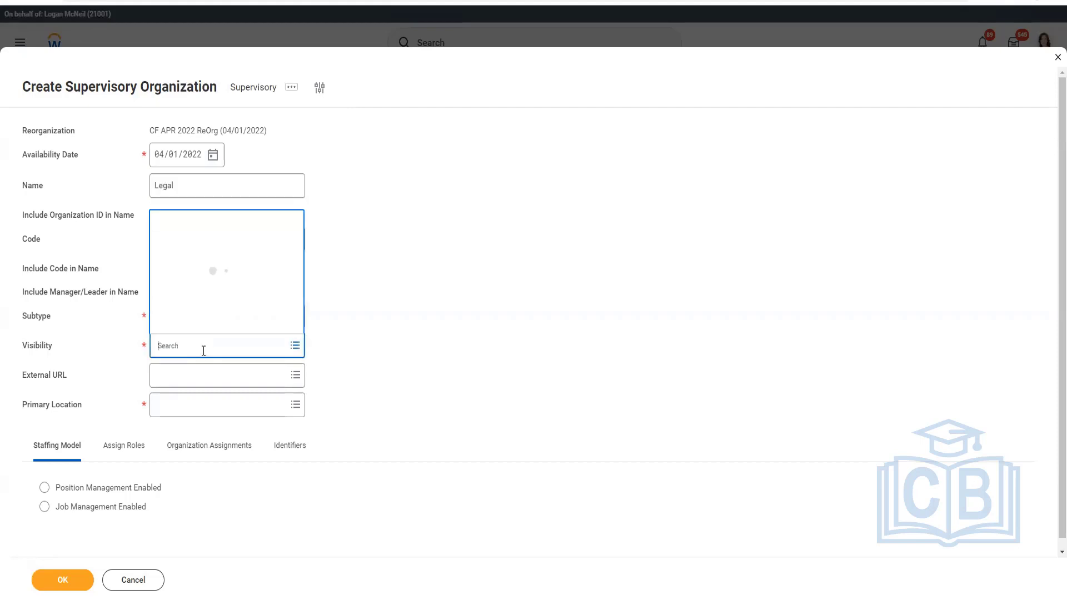
{"action": "type", "text": "eve"}
{"action": "key", "text": "Return"}
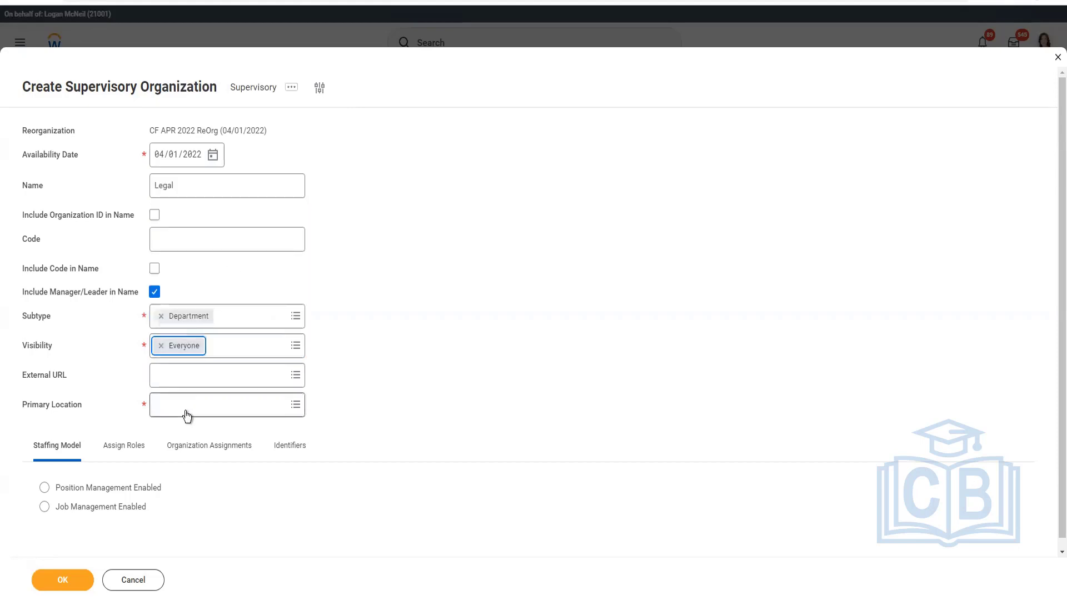
Set the new Legal organization's primary location to CF Hawaii and its staffing model to Position Management Enabled.
{"action": "left_click", "coordinate": [185, 409]}
{"action": "type", "text": "CF Hawaii"}
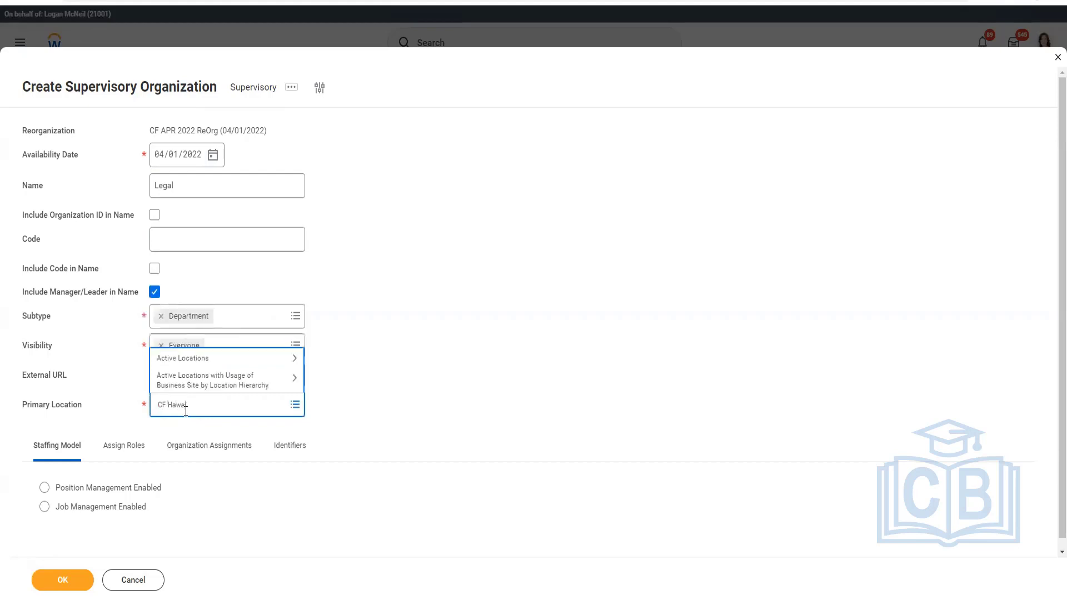
{"action": "key", "text": "Return"}
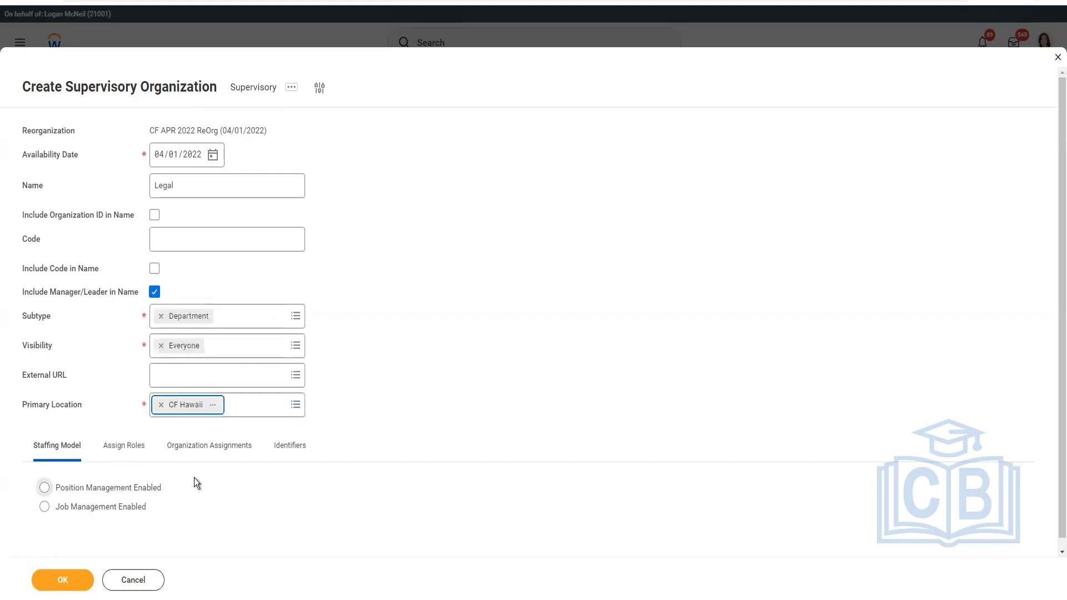
{"action": "left_click", "coordinate": [83, 485]}
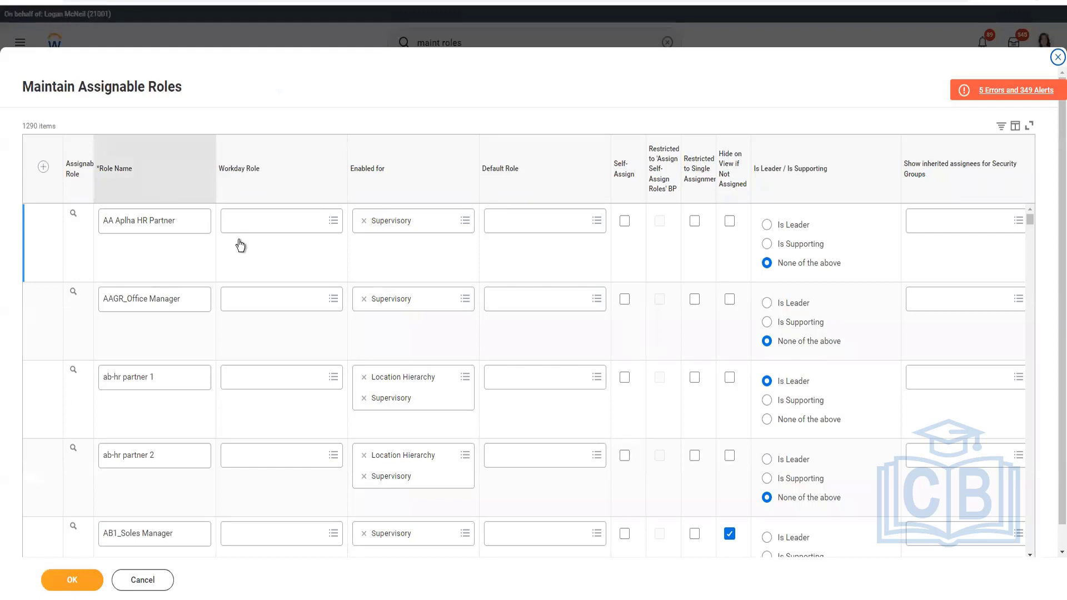
In Maintain Assignable Roles, filter the list to role names containing Manager0011.
{"action": "left_click", "coordinate": [189, 428]}
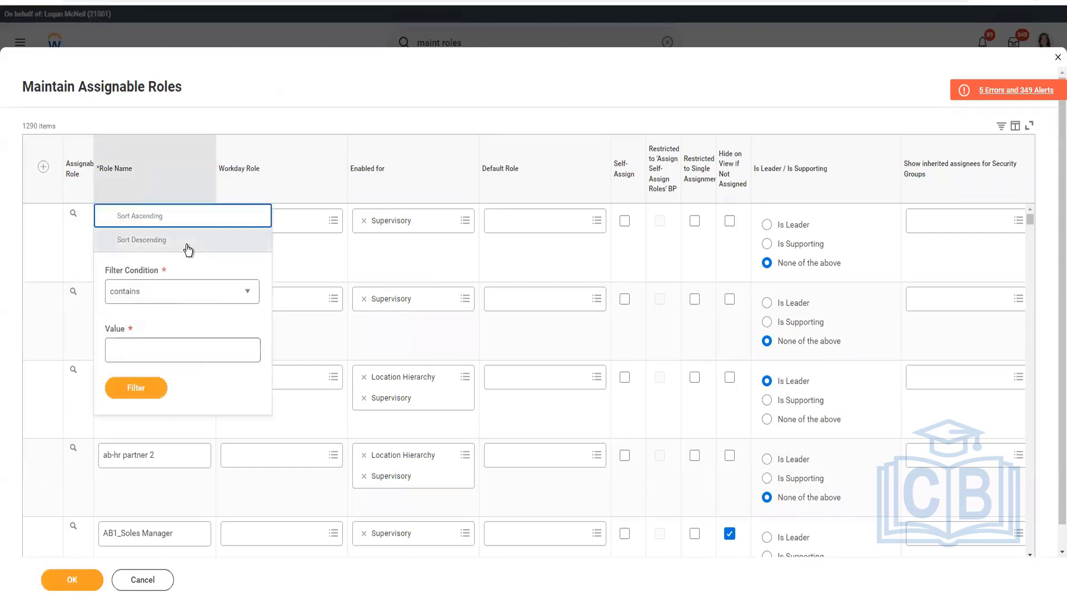
{"action": "left_click", "coordinate": [167, 344]}
{"action": "type", "text": "Manager0011"}
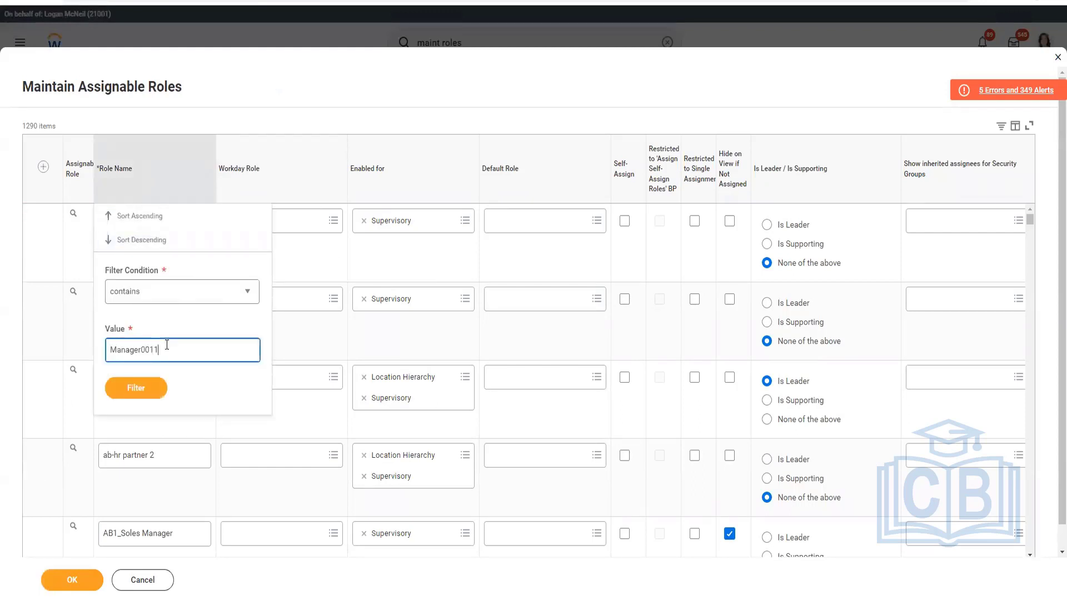
{"action": "key", "text": "Return"}
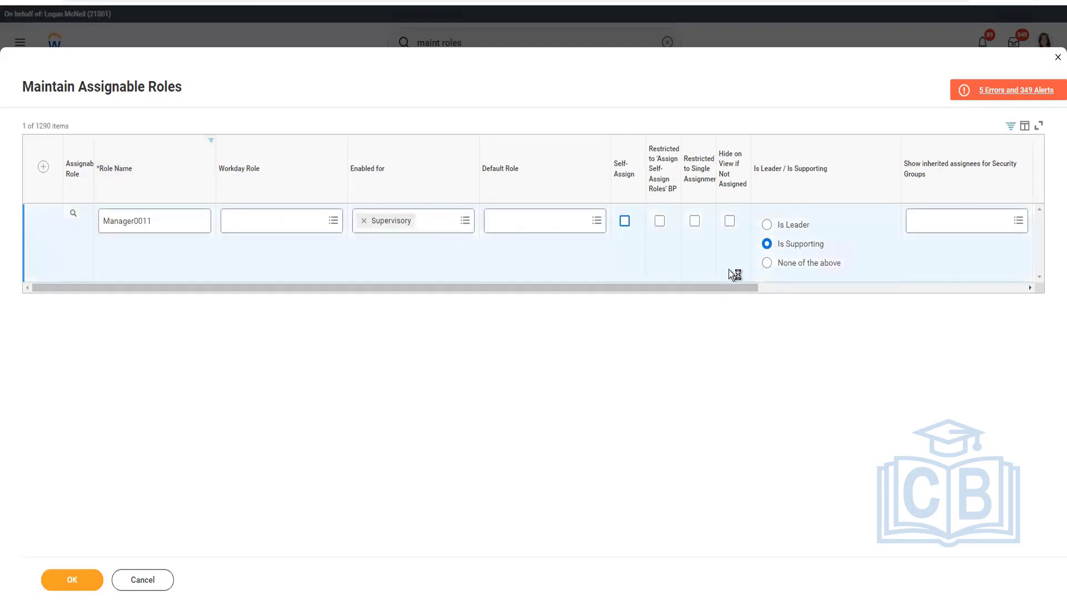
Clear the Manager0011 role's assignee restriction and remove VSP0011_Sec Group from its assigning security groups.
{"action": "left_click_drag", "start_coordinate": [699, 285], "coordinate": [1021, 274]}
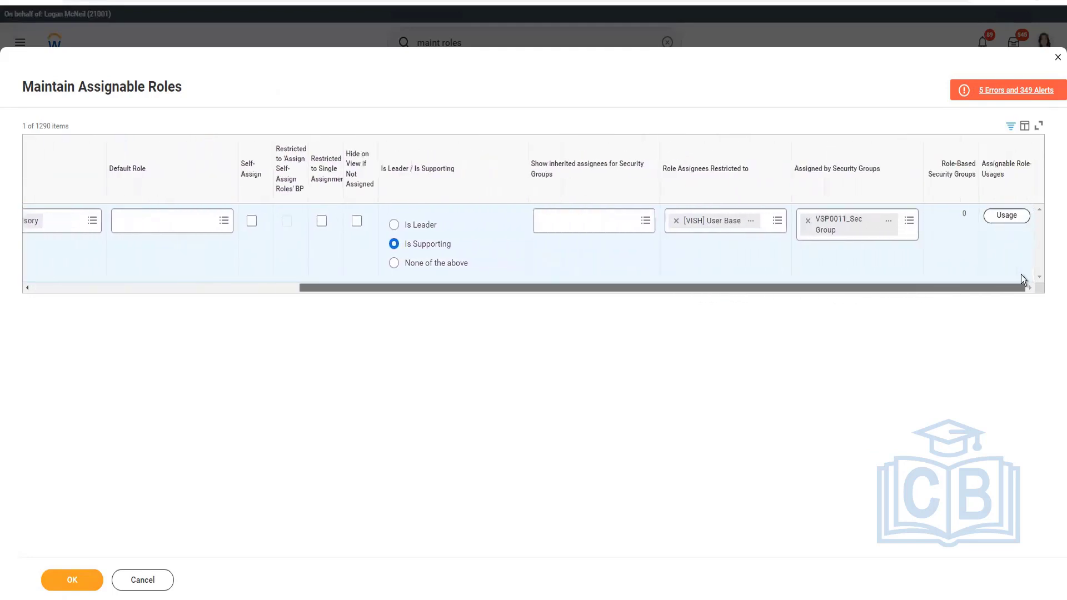
{"action": "left_click", "coordinate": [675, 221]}
{"action": "left_click", "coordinate": [808, 222]}
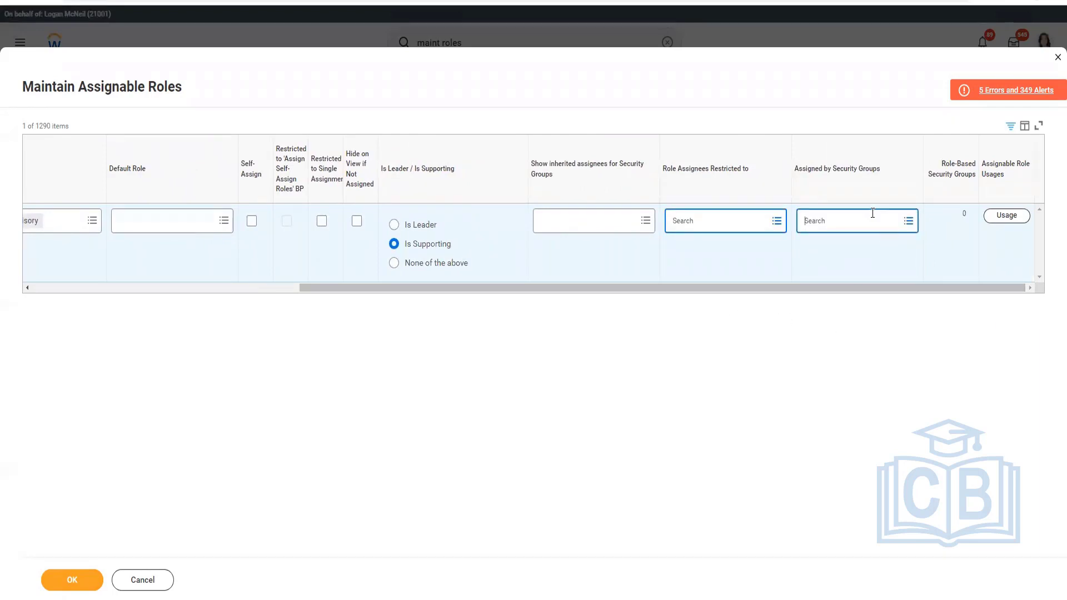
Set Manager0011's assigning security group to Security Administrator and its leader/supporting option to None of the above.
{"action": "type", "text": "Sec"}
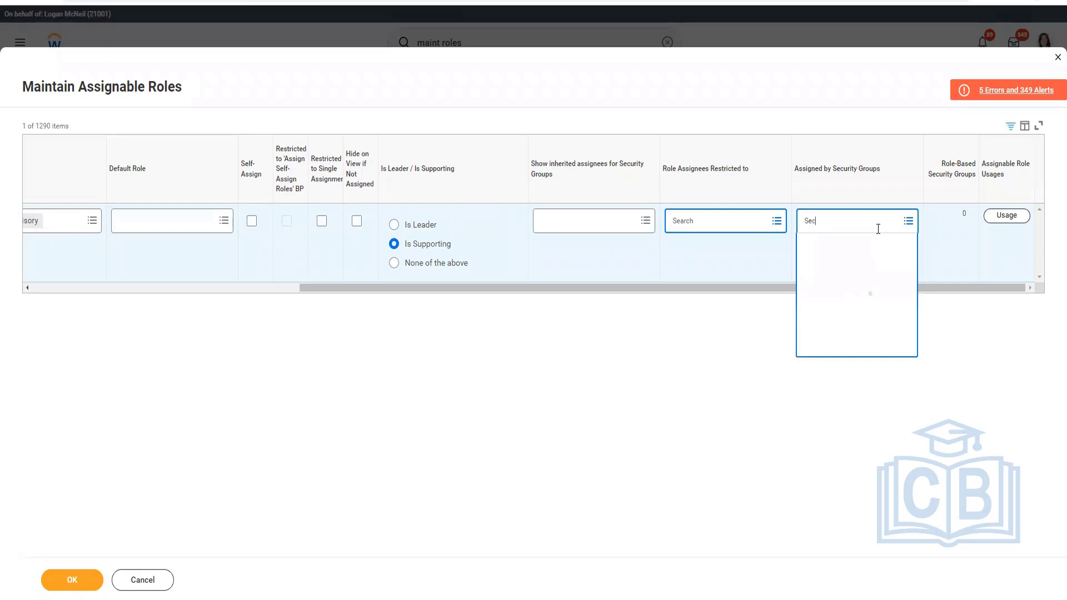
{"action": "type", "text": " Admin"}
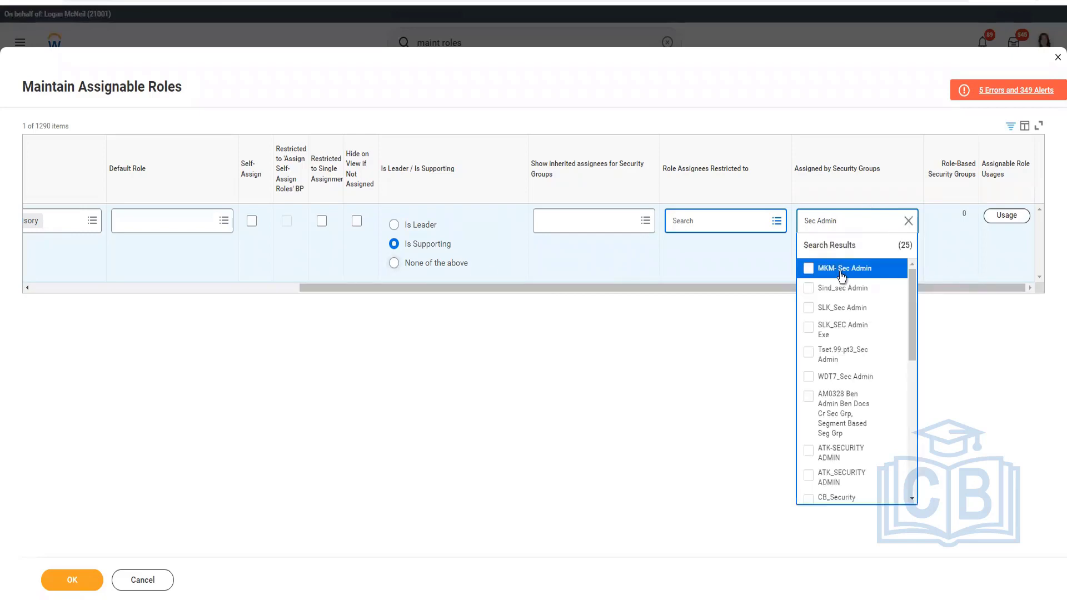
{"action": "left_click", "coordinate": [819, 221]}
{"action": "type", "text": "urity"}
{"action": "type", "text": "istra"}
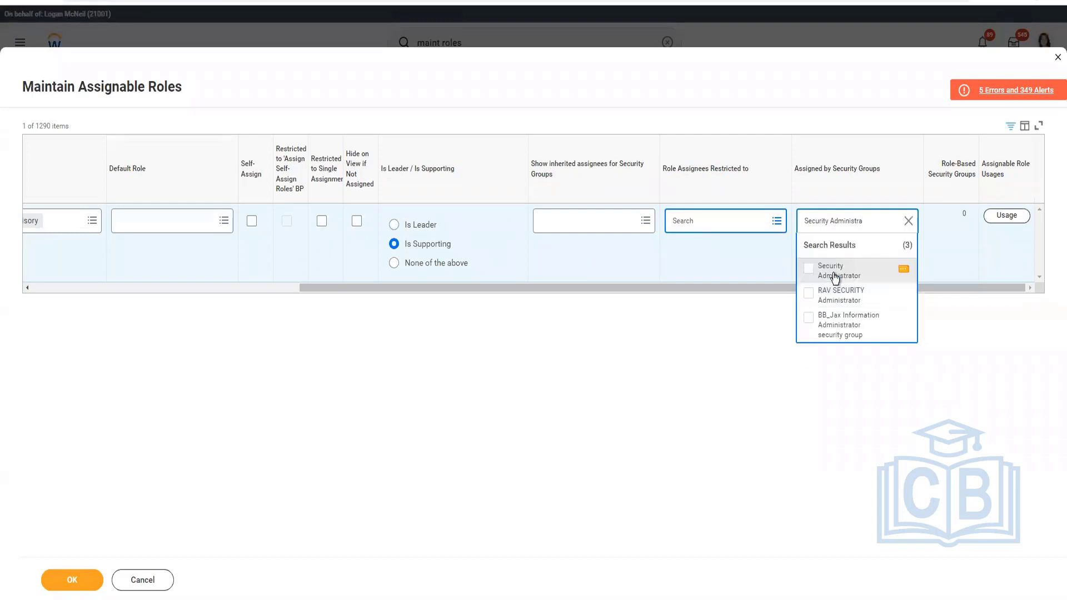
{"action": "left_click", "coordinate": [835, 278]}
{"action": "left_click", "coordinate": [394, 263]}
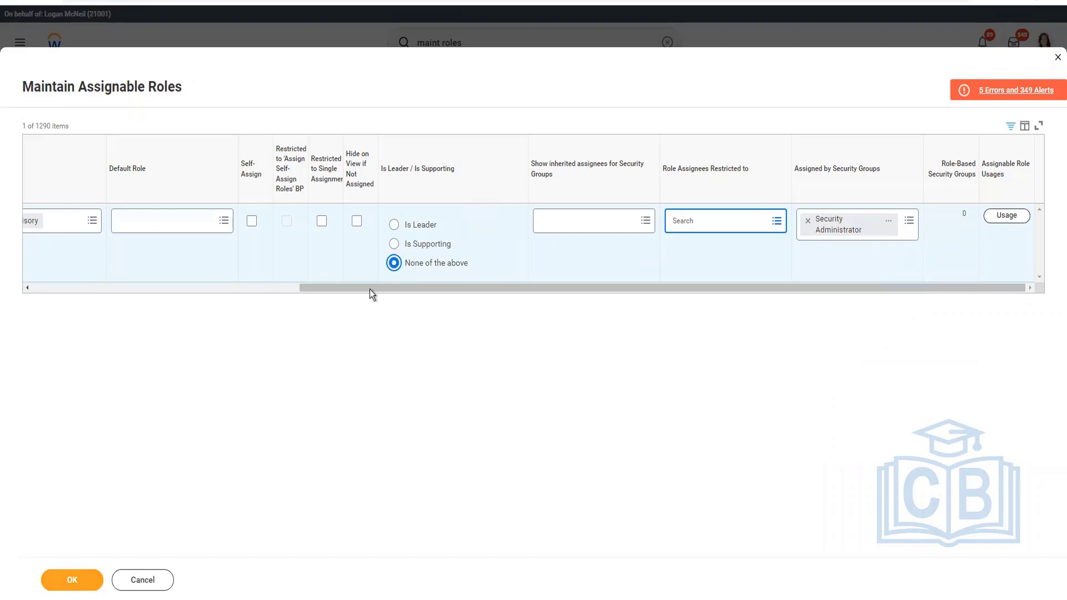
{"action": "left_click_drag", "start_coordinate": [369, 288], "coordinate": [25, 289]}
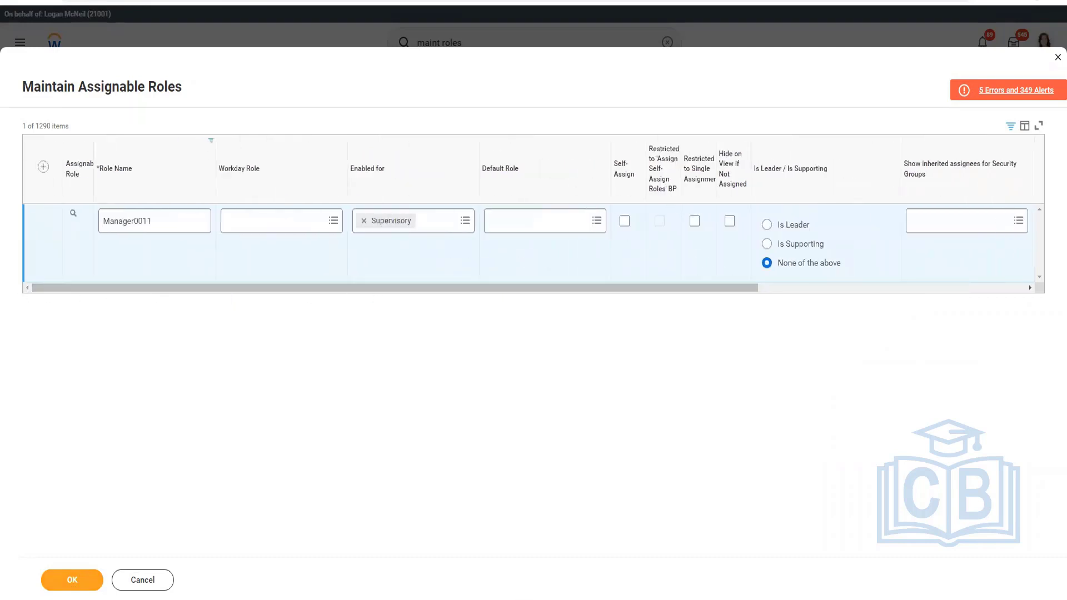
Copy the role name WDD_Workday Developer from the Notepad role list and return to Workday.
{"action": "key", "text": "alt+Tab"}
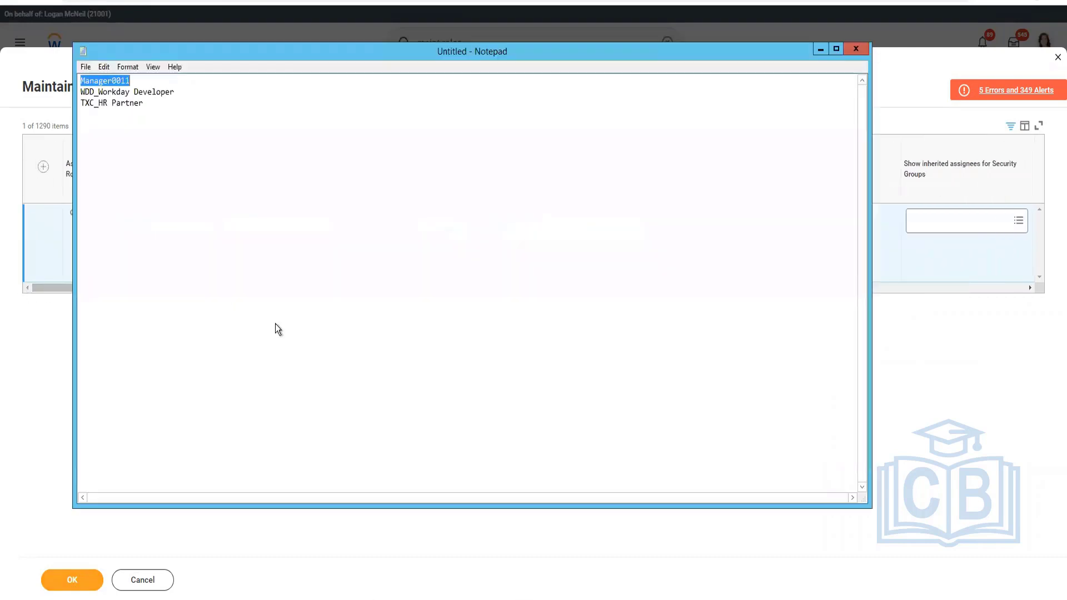
{"action": "left_click", "coordinate": [136, 97]}
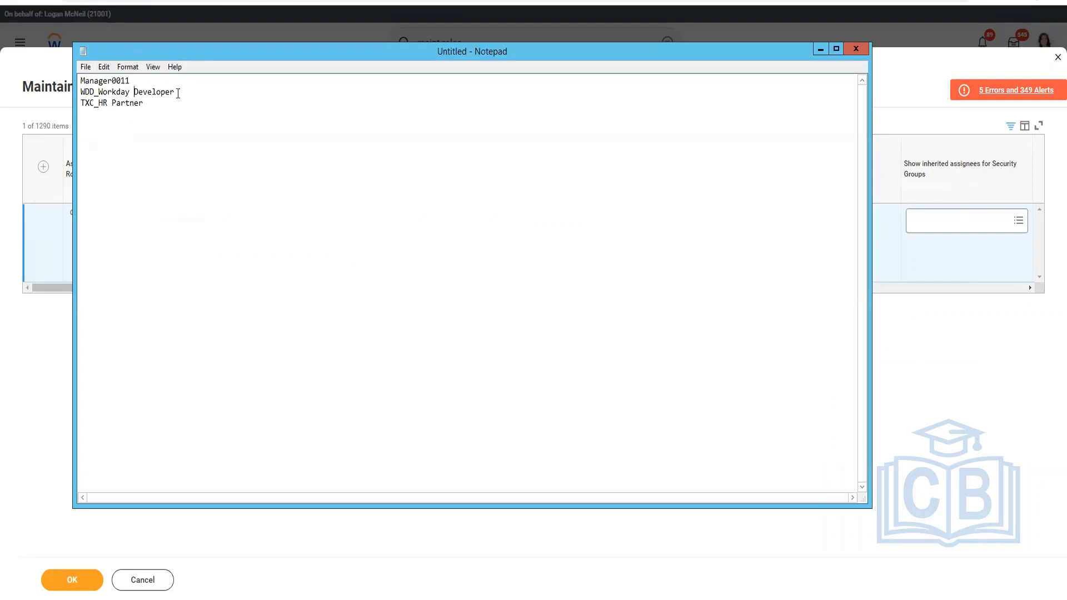
{"action": "left_click_drag", "start_coordinate": [189, 94], "coordinate": [59, 90]}
{"action": "key", "text": "ctrl+c"}
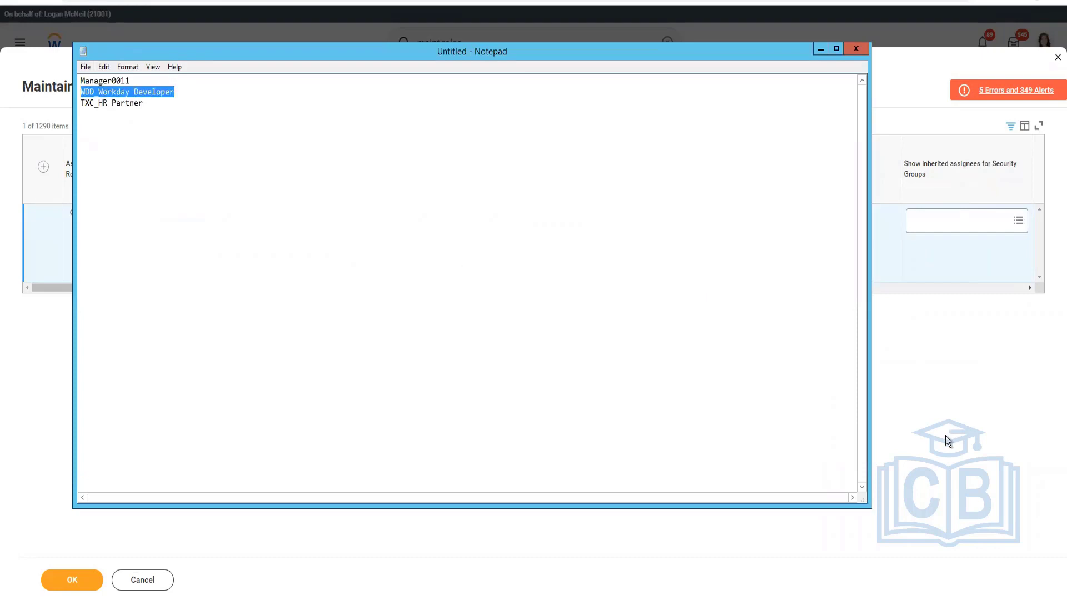
{"action": "key", "text": "alt+Tab"}
Change the Role Name filter to show assignable roles containing WDD_Workday Developer.
{"action": "left_click", "coordinate": [169, 178]}
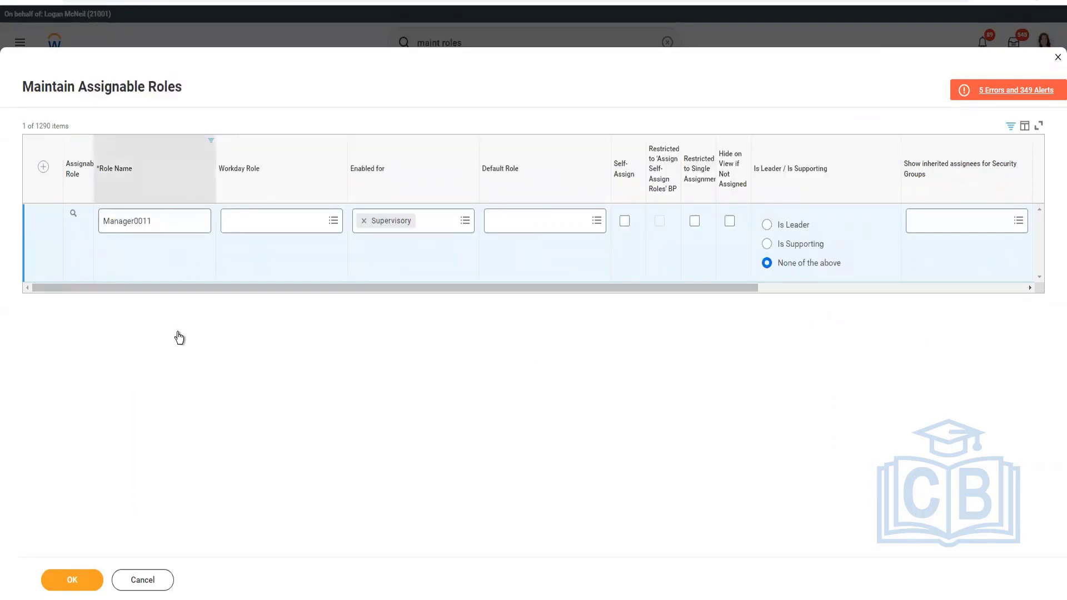
{"action": "left_click", "coordinate": [181, 301]}
{"action": "key", "text": "ctrl+a"}
{"action": "key", "text": "ctrl+v"}
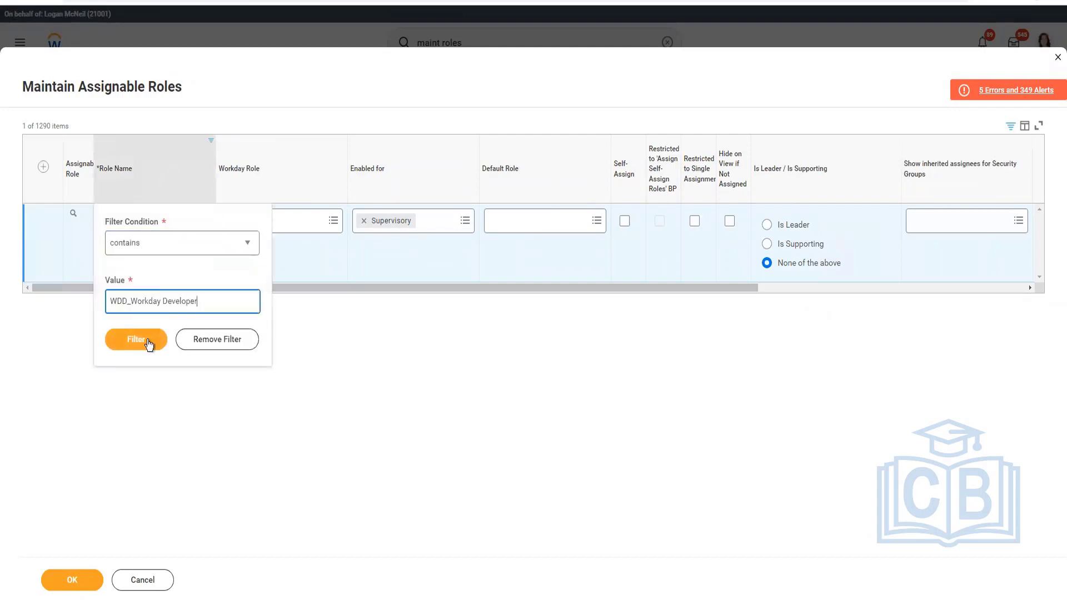
{"action": "left_click", "coordinate": [168, 341]}
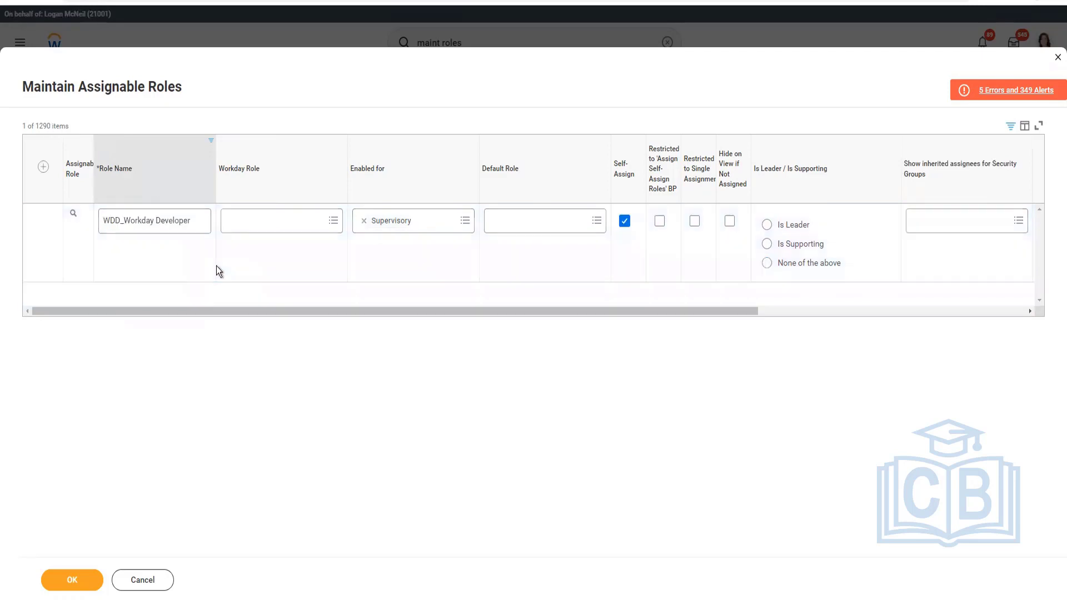
Disable self-assignment for WDD_Workday Developer, choose None of the above for leader/supporting, and remove its HR Admin assignee restriction.
{"action": "left_click", "coordinate": [622, 226]}
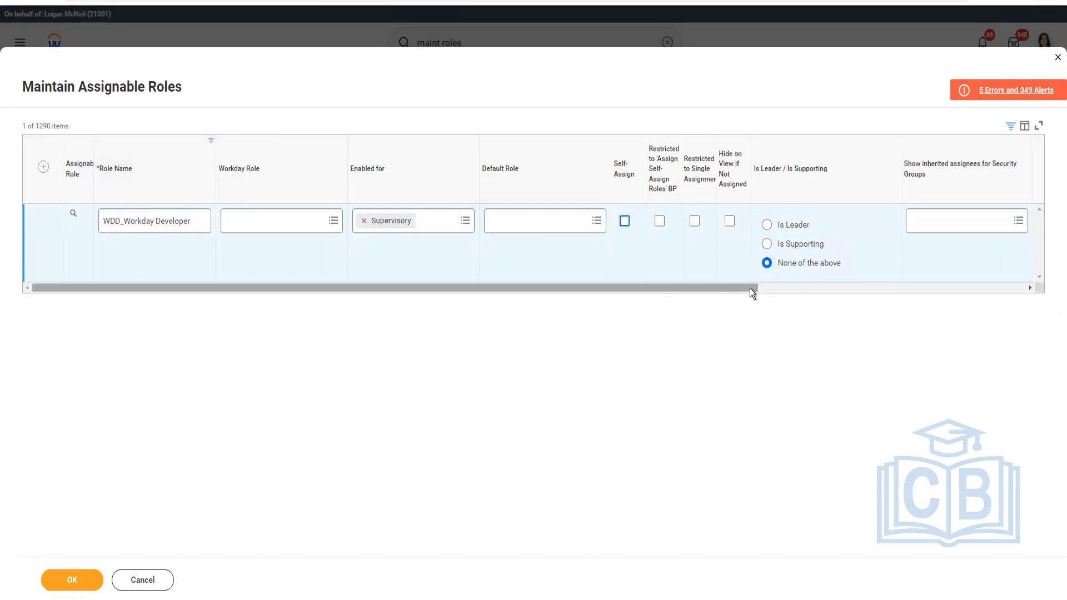
{"action": "left_click_drag", "start_coordinate": [749, 288], "coordinate": [1023, 298]}
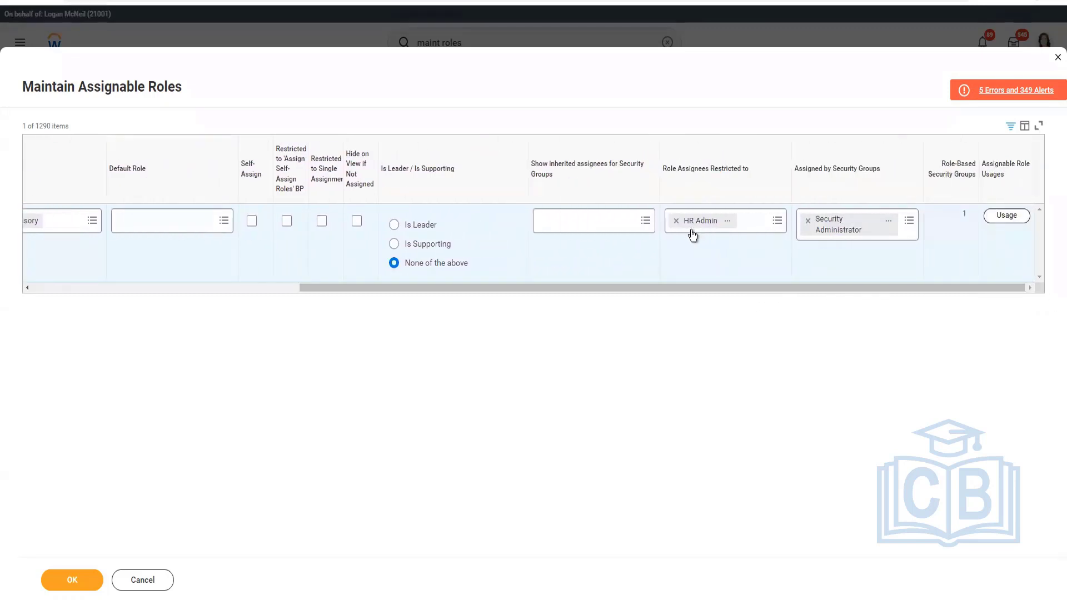
{"action": "left_click", "coordinate": [676, 221]}
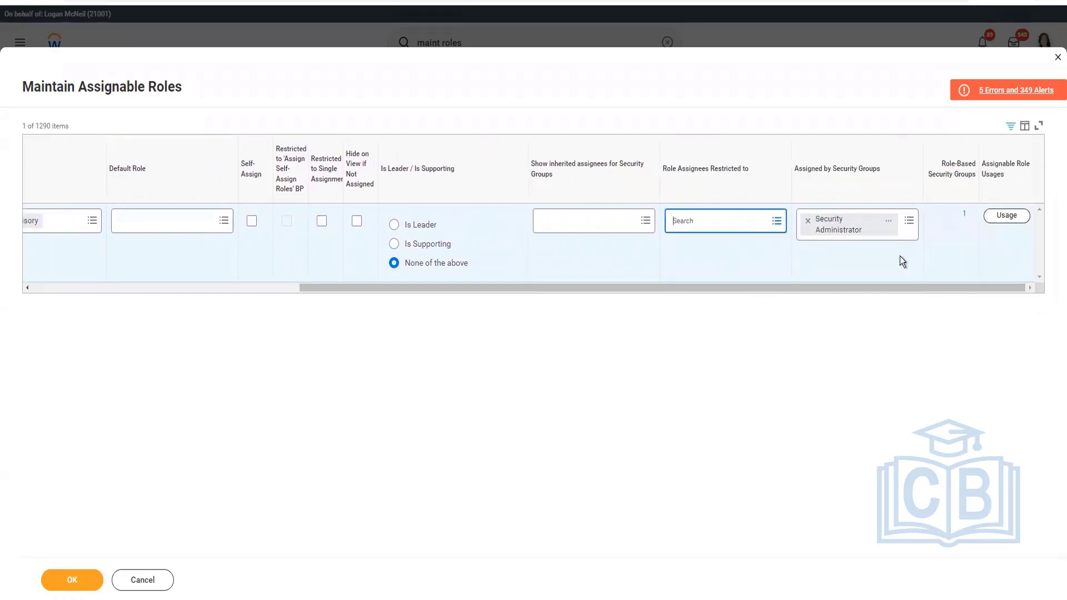
Copy TXC_HR Partner from the Notepad role list and filter the assignable roles to names containing it.
{"action": "key", "text": "alt+Tab"}
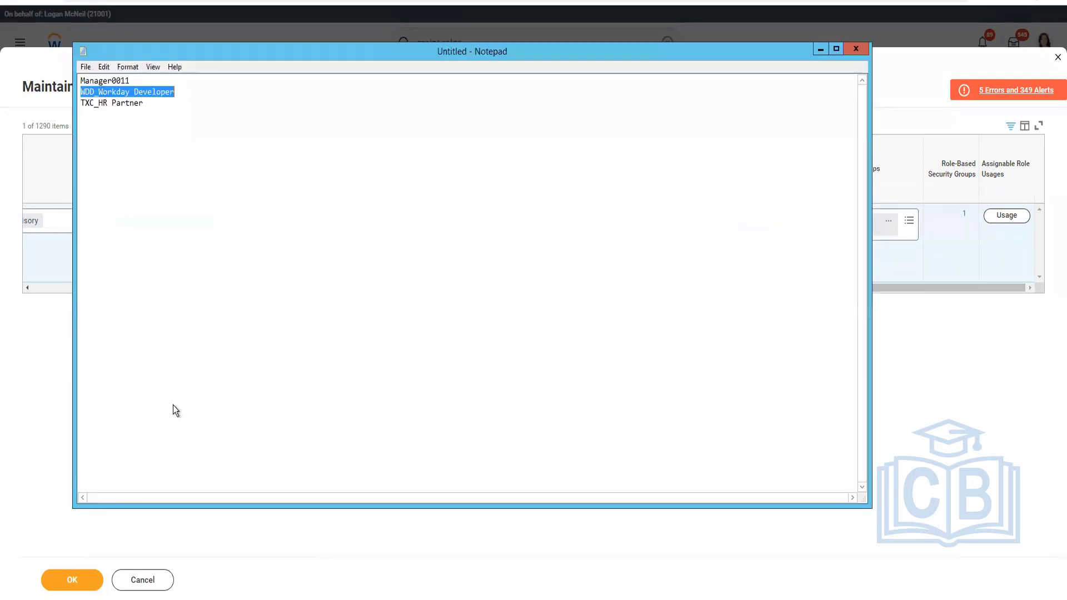
{"action": "left_click", "coordinate": [150, 105]}
{"action": "key", "text": "shift+Home"}
{"action": "key", "text": "ctrl+c"}
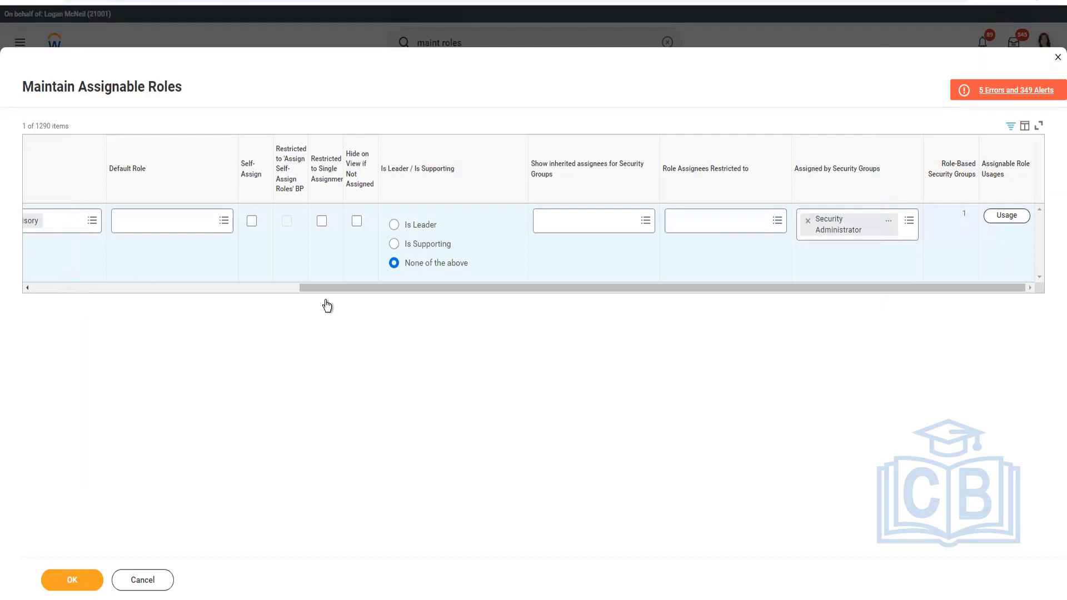
{"action": "left_click_drag", "start_coordinate": [355, 288], "coordinate": [83, 287]}
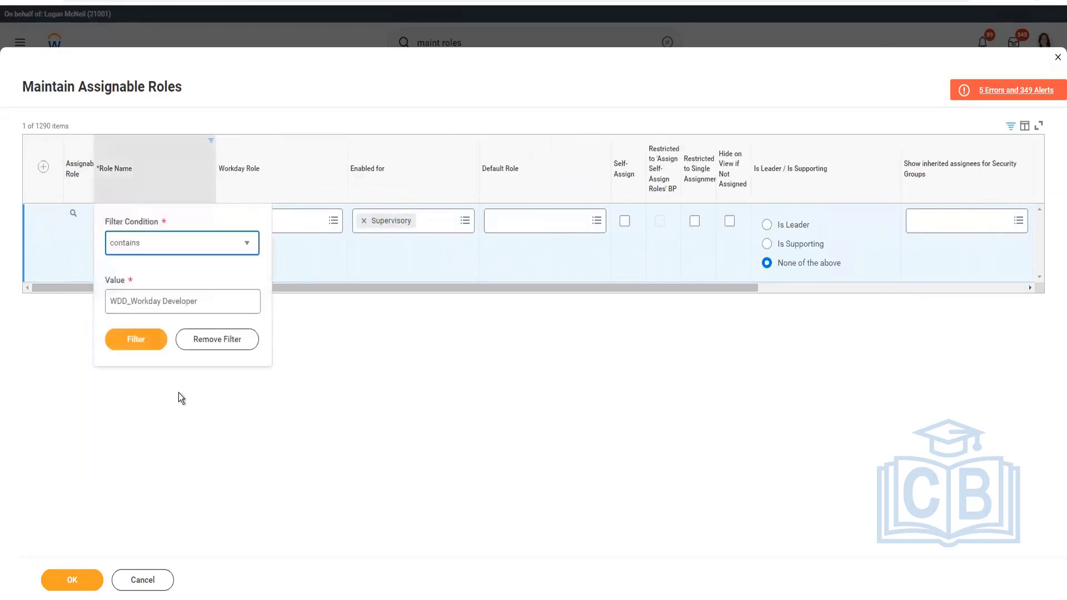
{"action": "double_click", "coordinate": [241, 303]}
{"action": "triple_click", "coordinate": [241, 304]}
{"action": "key", "text": "ctrl+v"}
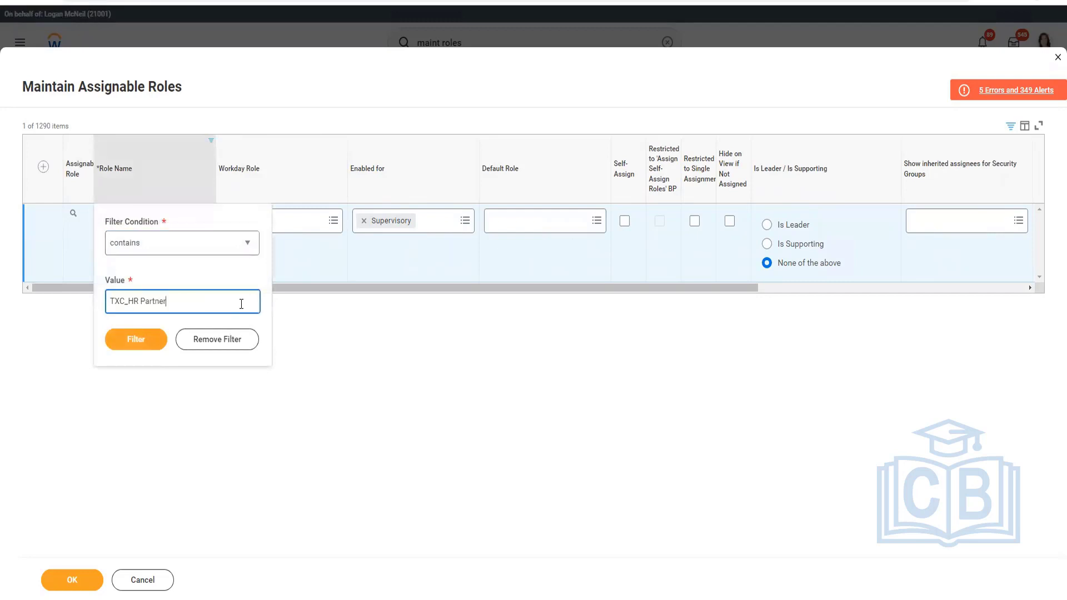
{"action": "left_click", "coordinate": [132, 341]}
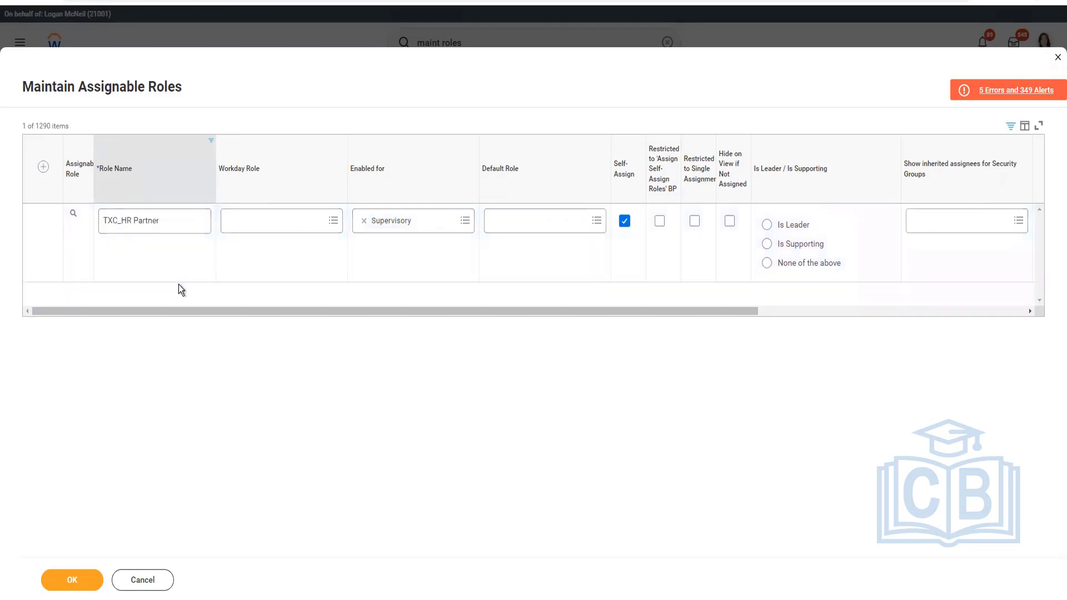
Set TXC_HR Partner to None of the above, disable its self-assignment, clear its assignee restriction, and save the assignable roles.
{"action": "left_click", "coordinate": [779, 264]}
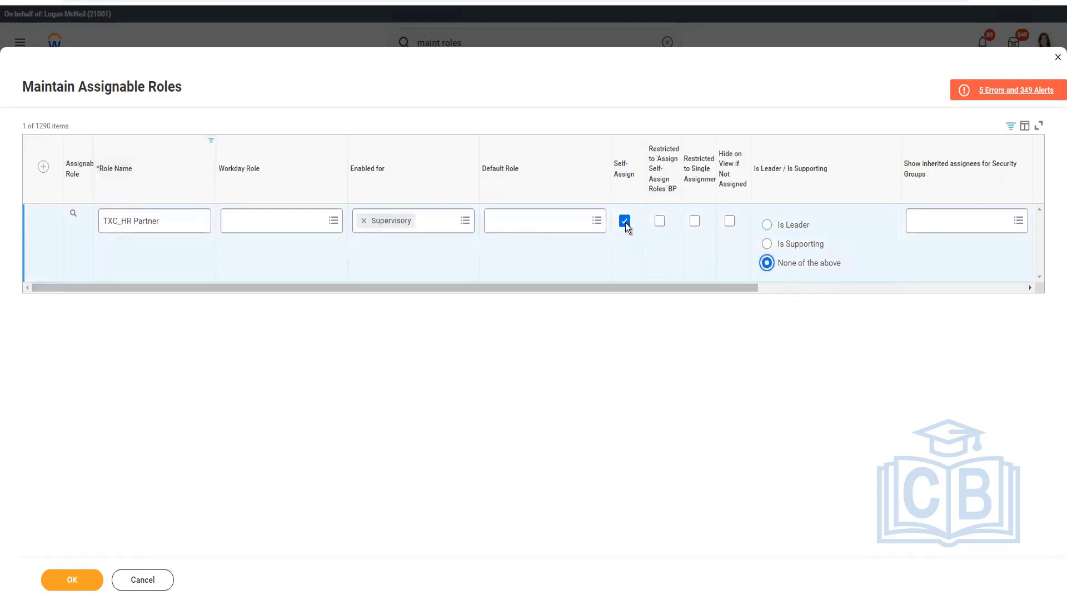
{"action": "left_click", "coordinate": [625, 221]}
{"action": "left_click_drag", "start_coordinate": [791, 295], "coordinate": [1015, 296]}
{"action": "left_click", "coordinate": [676, 220]}
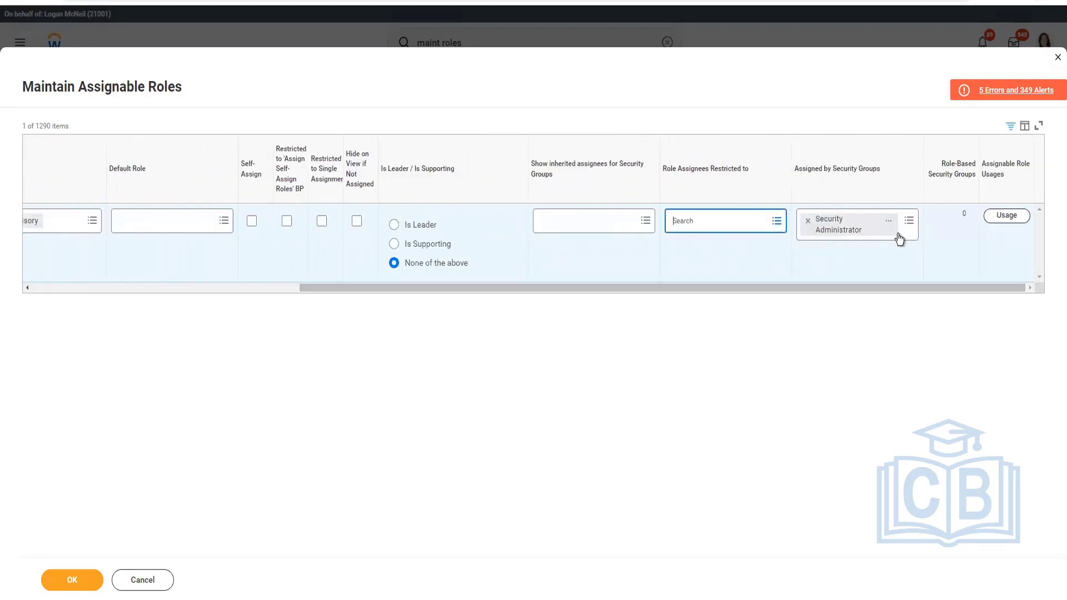
{"action": "left_click", "coordinate": [86, 583]}
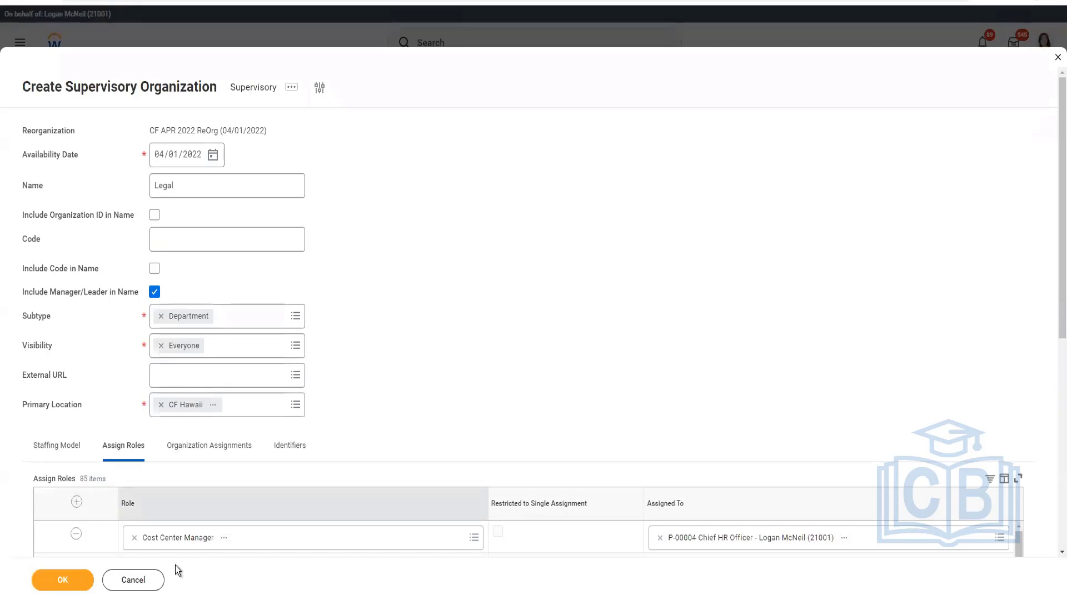
Open the Legal organization's organization assignments, trace the reported errors to the role list, and remove the TXC_HR Partner row.
{"action": "left_click", "coordinate": [230, 448]}
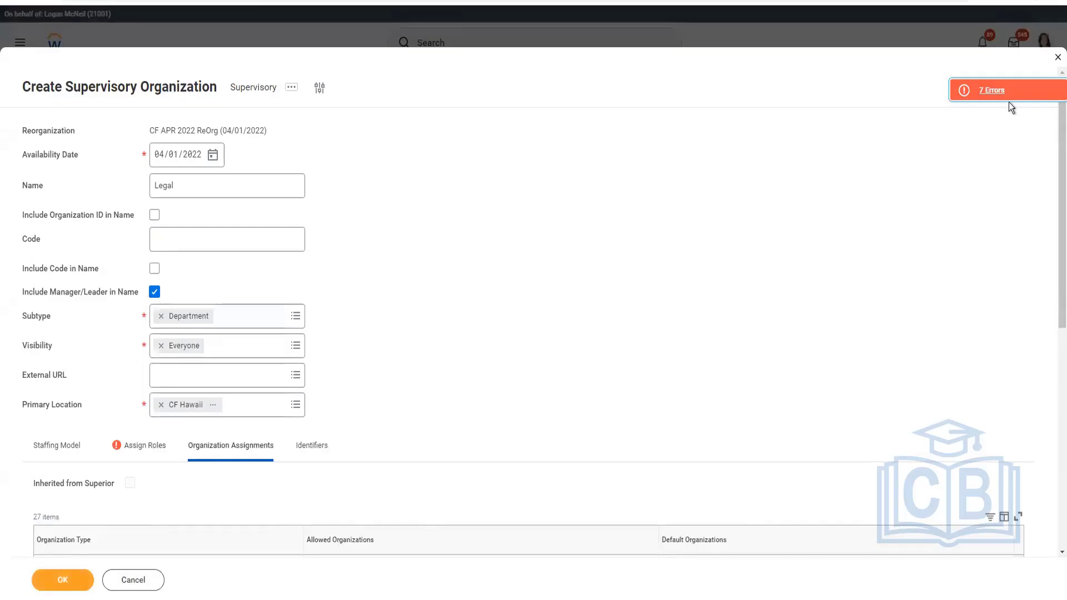
{"action": "left_click", "coordinate": [1006, 97]}
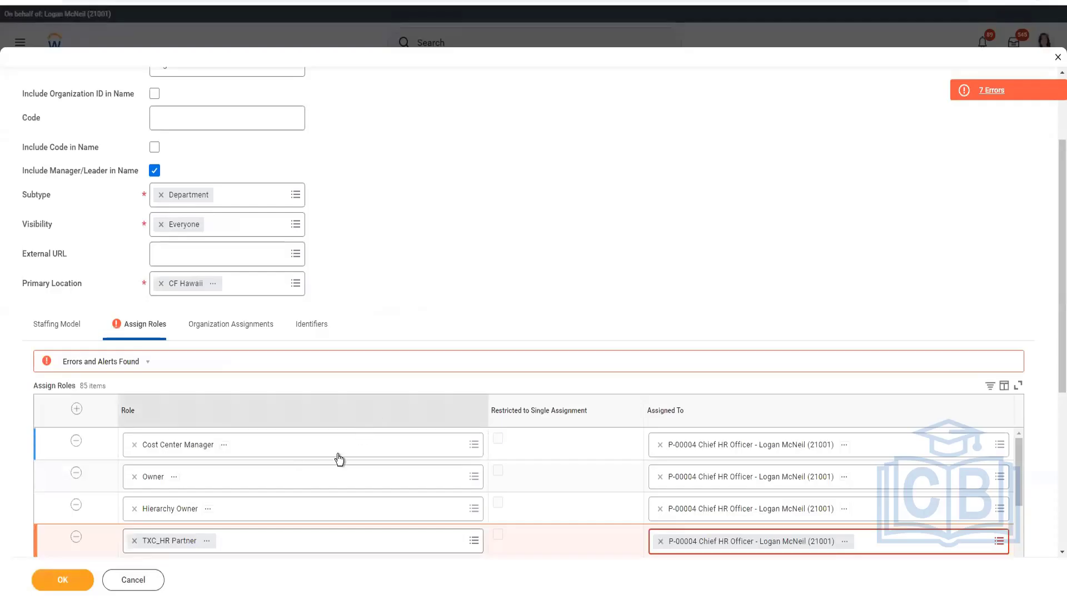
{"action": "scroll", "coordinate": [167, 461], "scroll_direction": "down", "scroll_amount": 2}
{"action": "left_click", "coordinate": [75, 413]}
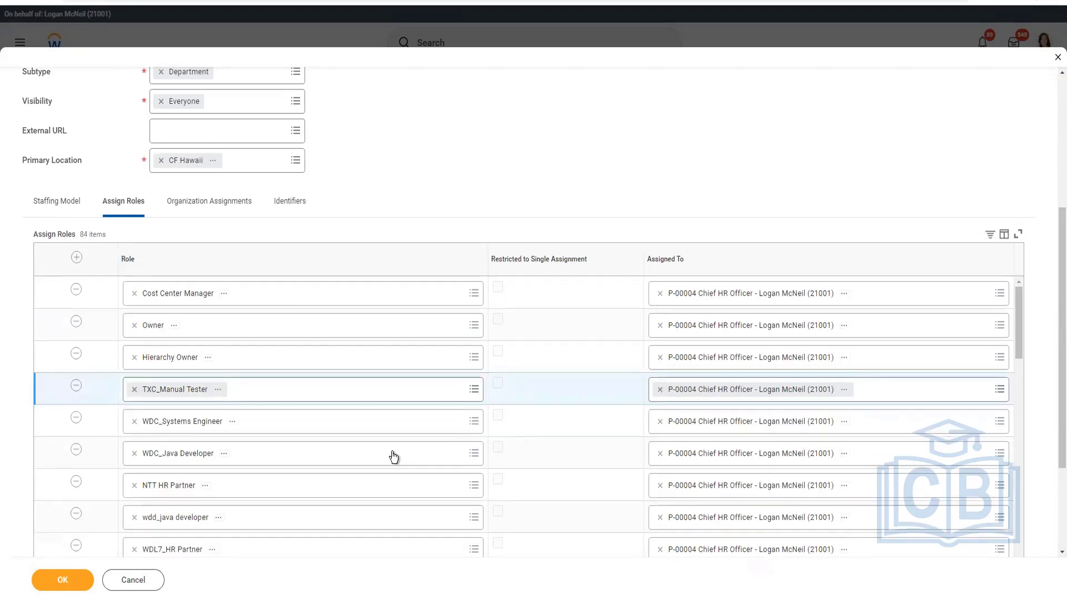
Review the remaining role assignments against the Notepad list and submit the new Legal supervisory organization.
{"action": "scroll", "coordinate": [394, 457], "scroll_direction": "down", "scroll_amount": 3}
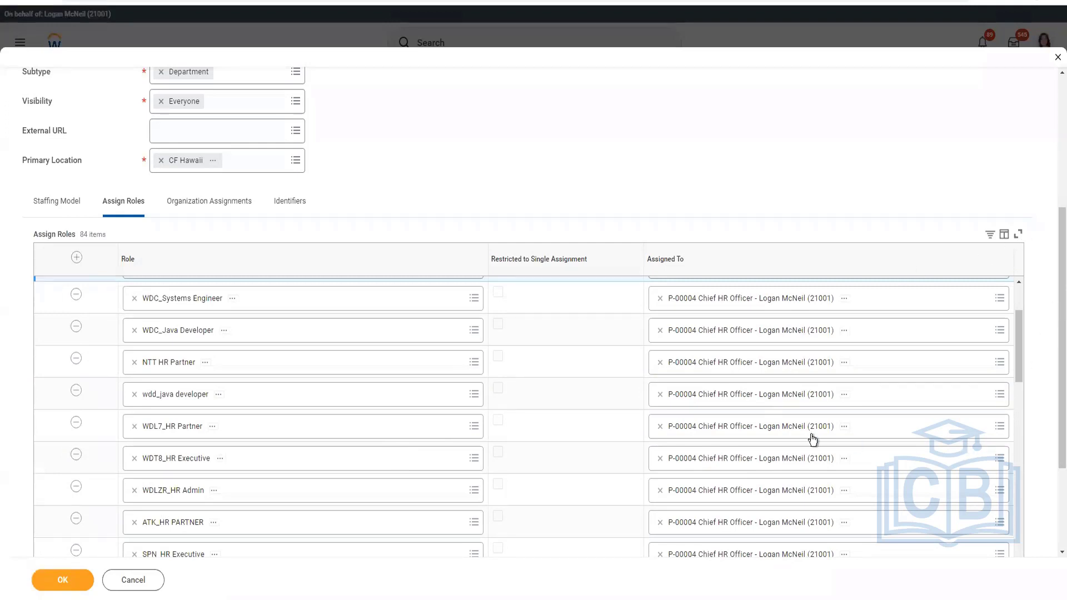
{"action": "scroll", "coordinate": [811, 434], "scroll_direction": "down", "scroll_amount": 3}
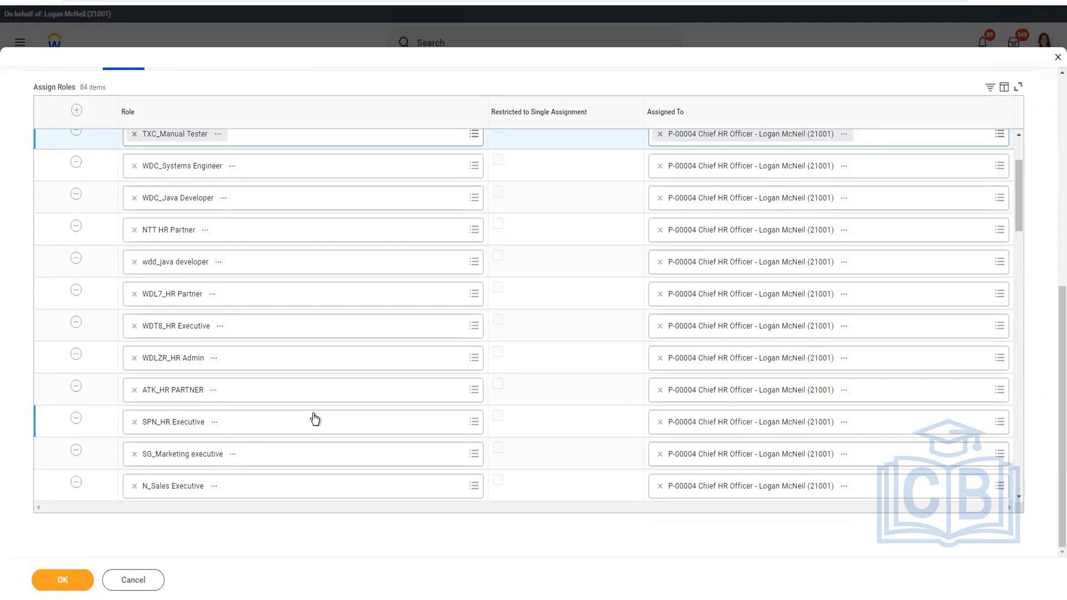
{"action": "key", "text": "alt+Tab"}
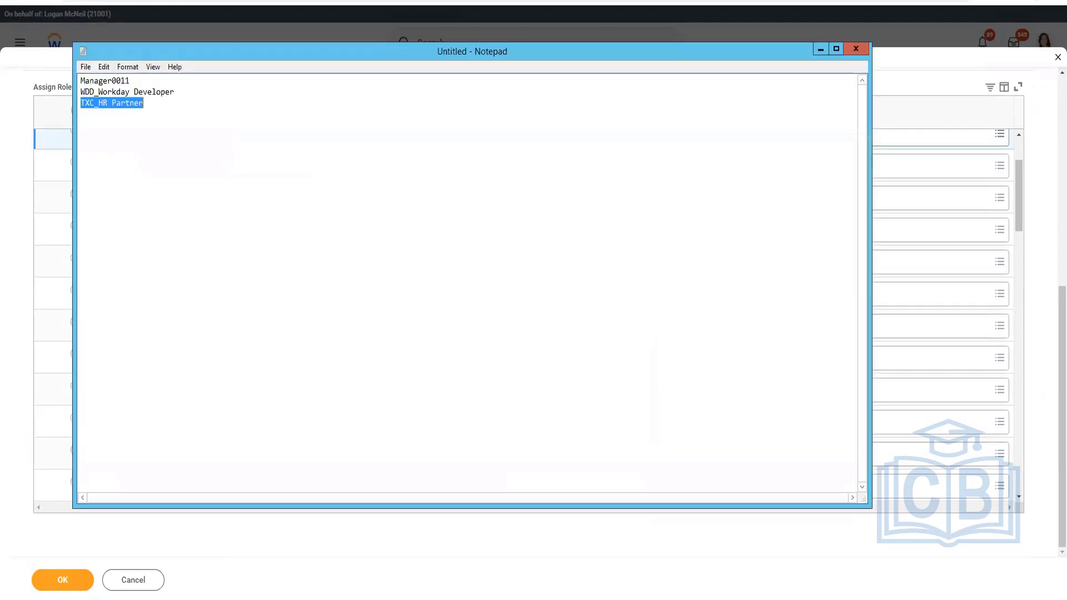
{"action": "left_click", "coordinate": [279, 594]}
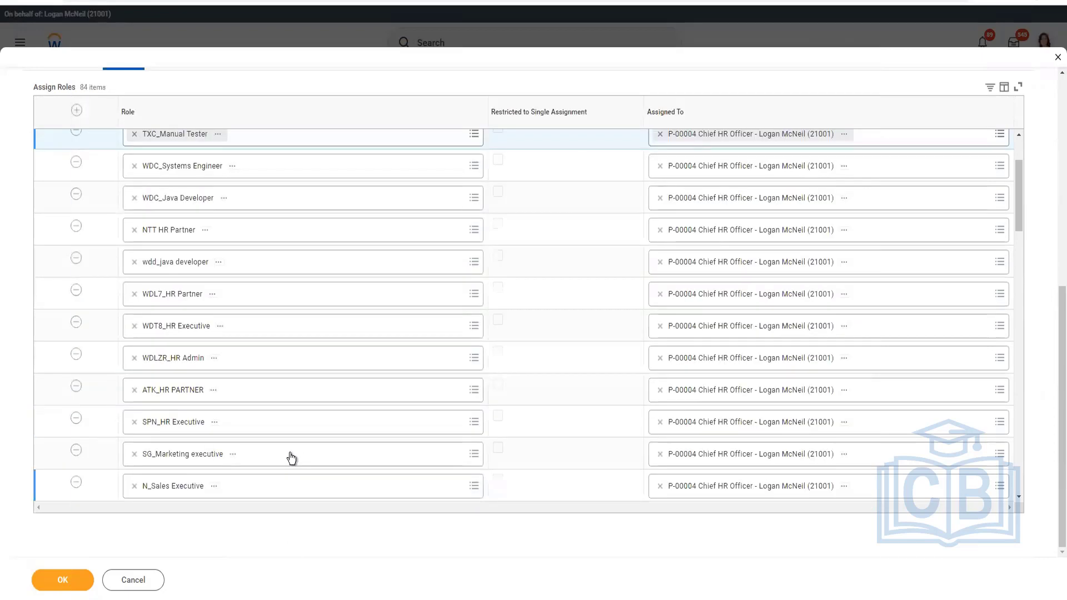
{"action": "scroll", "coordinate": [298, 436], "scroll_direction": "down", "scroll_amount": 1}
{"action": "scroll", "coordinate": [298, 436], "scroll_direction": "down", "scroll_amount": 5}
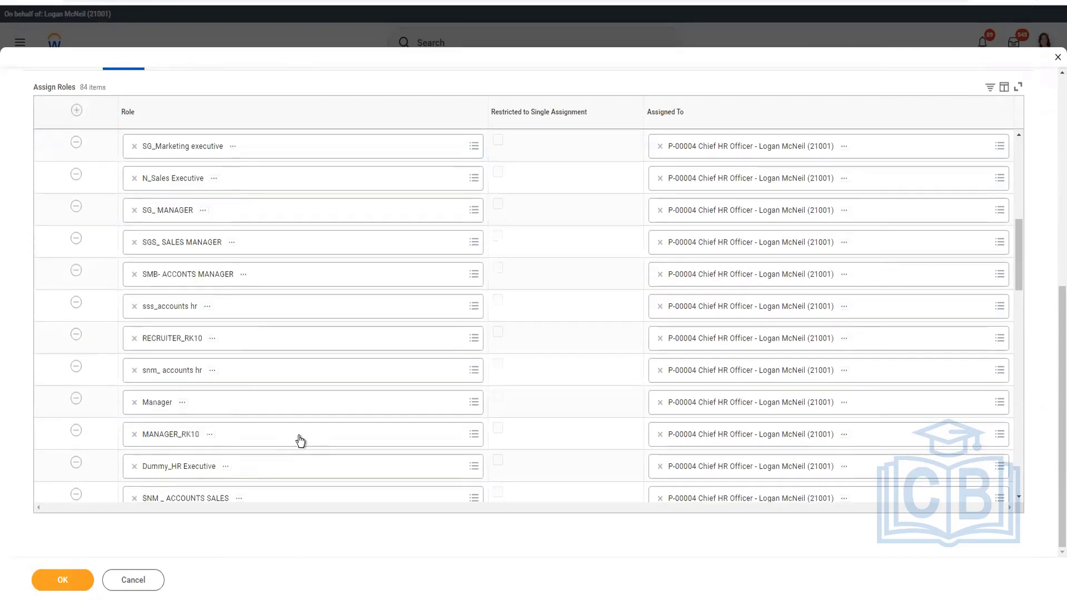
{"action": "scroll", "coordinate": [299, 441], "scroll_direction": "down", "scroll_amount": 3}
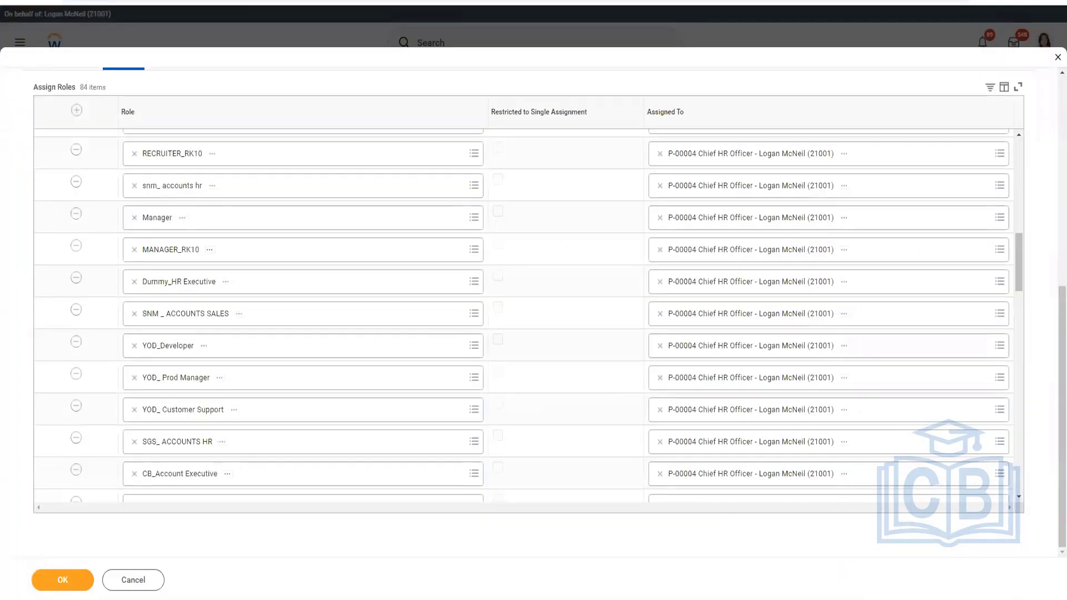
{"action": "left_click", "coordinate": [74, 576]}
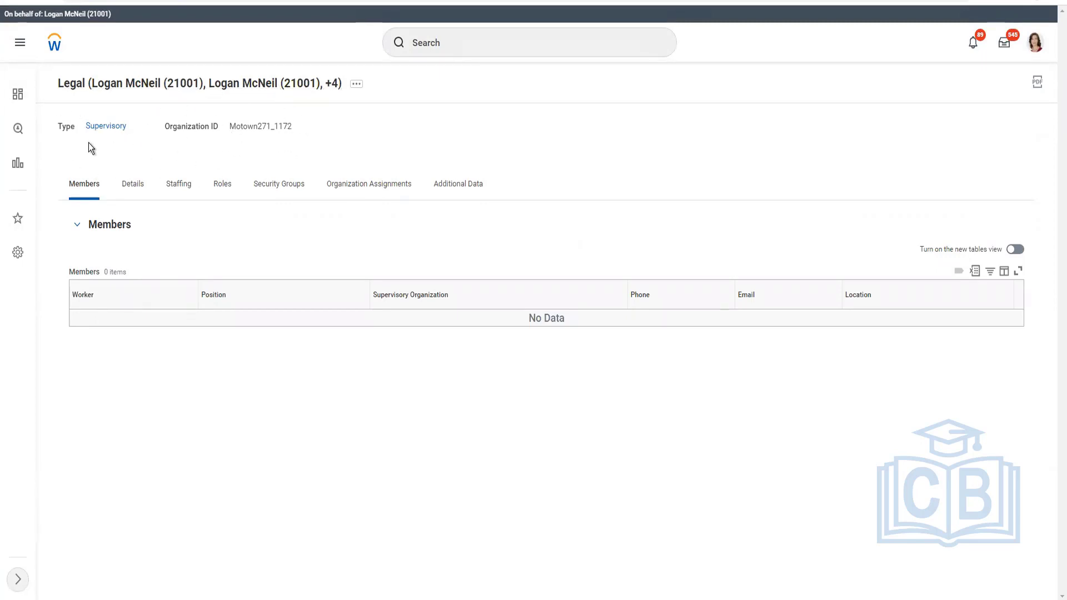
Start assigning a superior to the Legal organization effective 04/14/2022, checking the Excel hierarchy plan for the superior's name.
{"action": "left_click", "coordinate": [358, 89]}
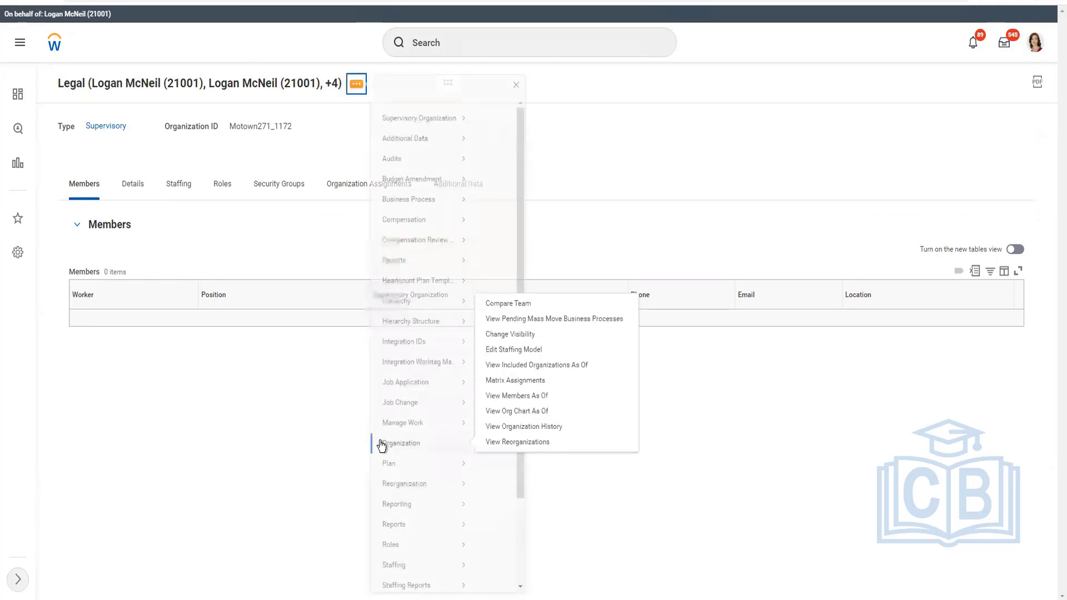
{"action": "mouse_move", "coordinate": [399, 502]}
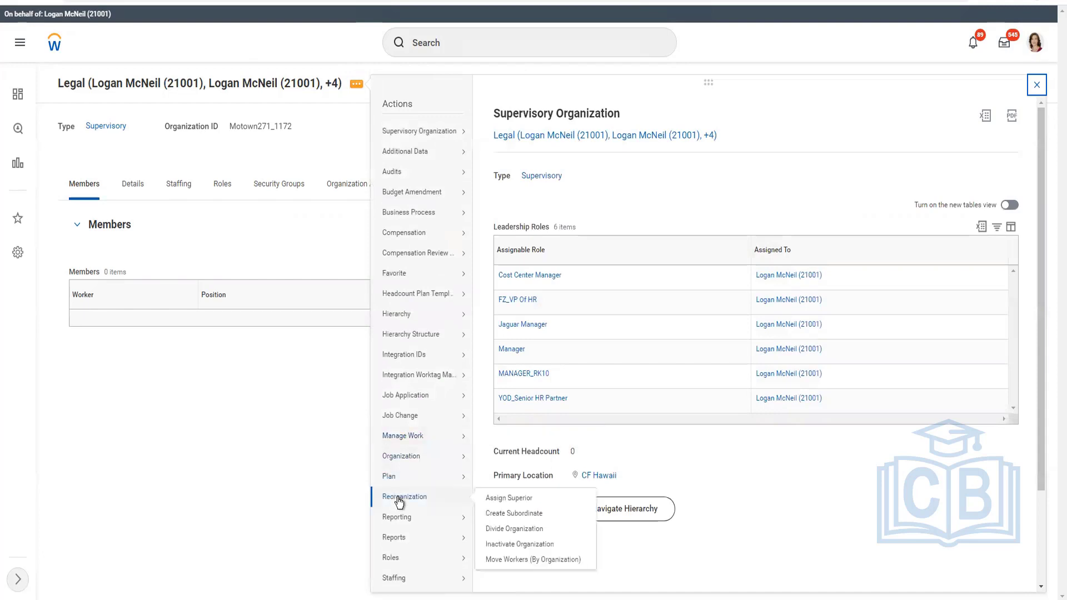
{"action": "left_click", "coordinate": [514, 504]}
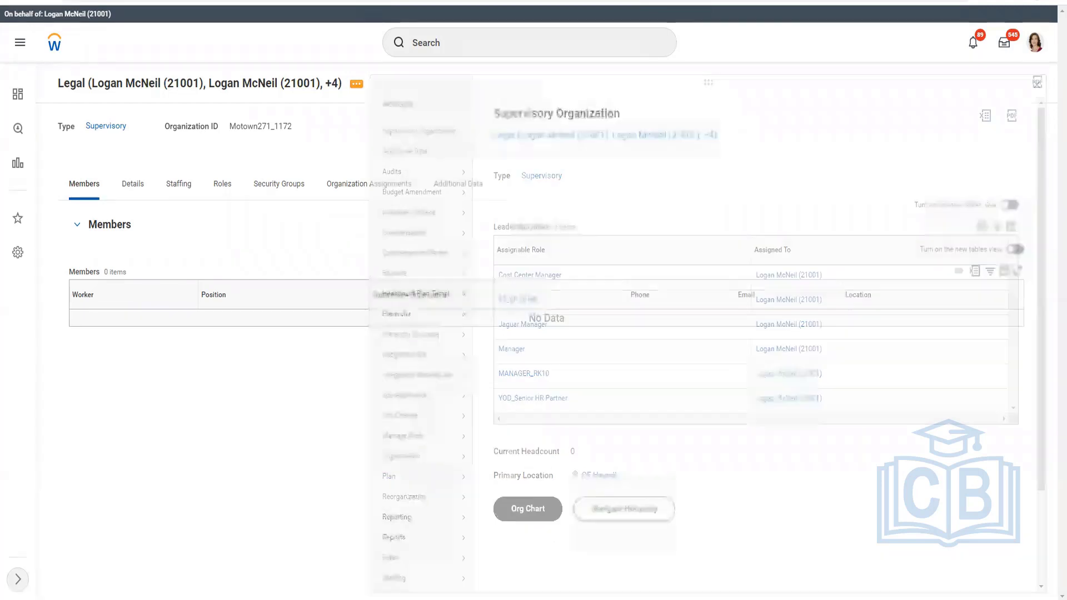
{"action": "key", "text": "alt+Tab"}
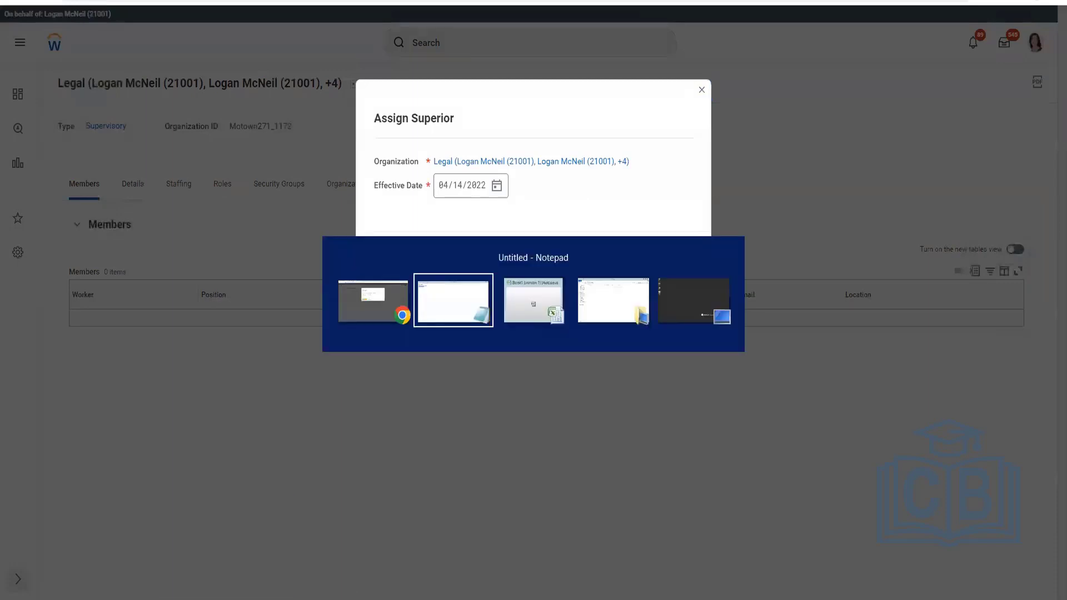
{"action": "key", "text": "alt+Tab"}
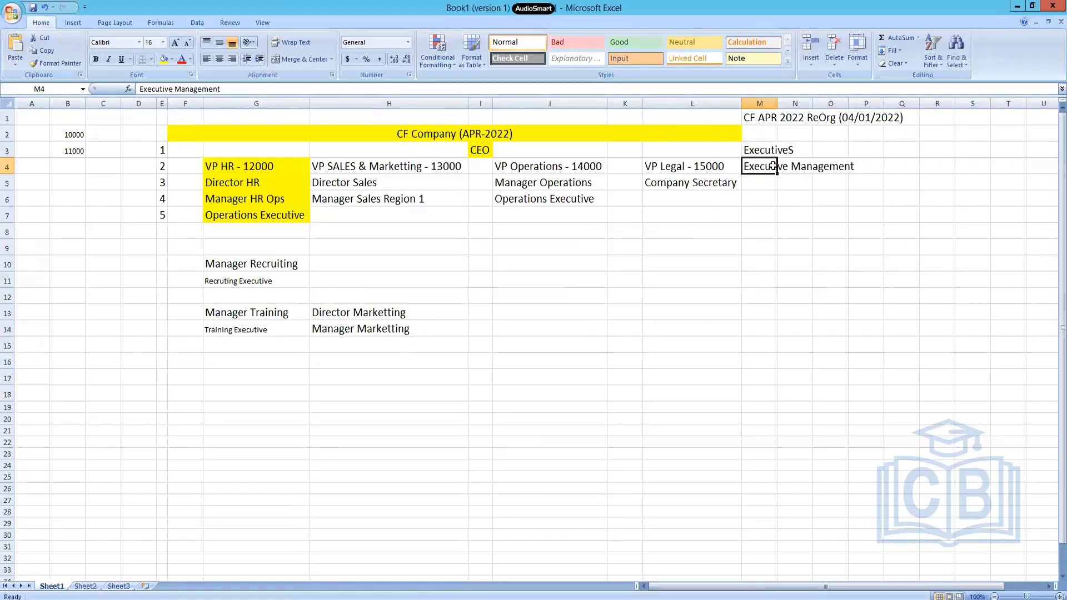
{"action": "key", "text": "alt+Tab"}
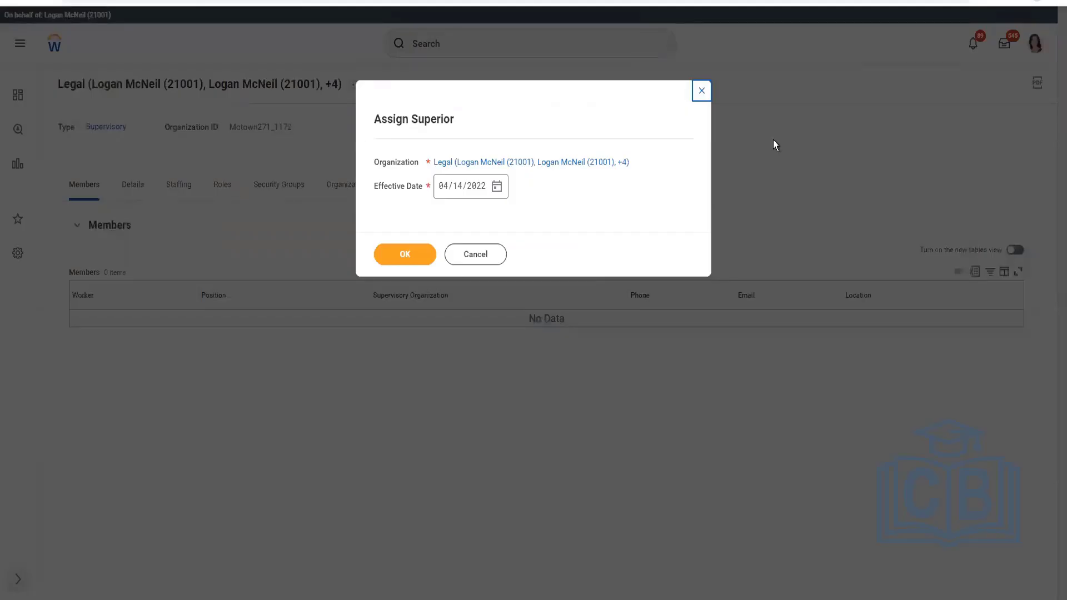
{"action": "left_click", "coordinate": [418, 254]}
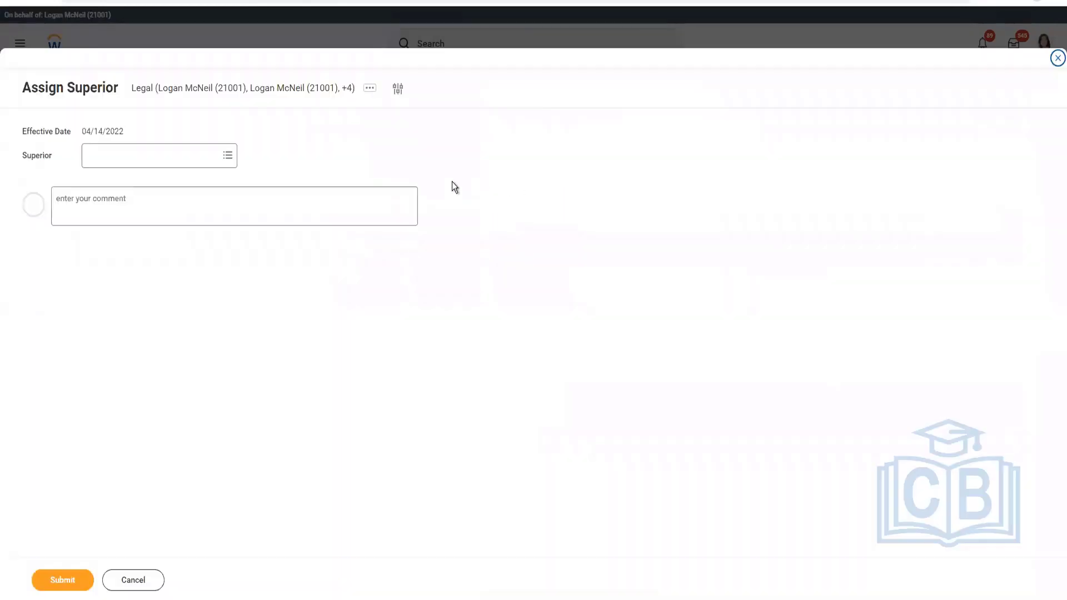
Search for Exec Management as the Legal organization's superior.
{"action": "left_click", "coordinate": [210, 163]}
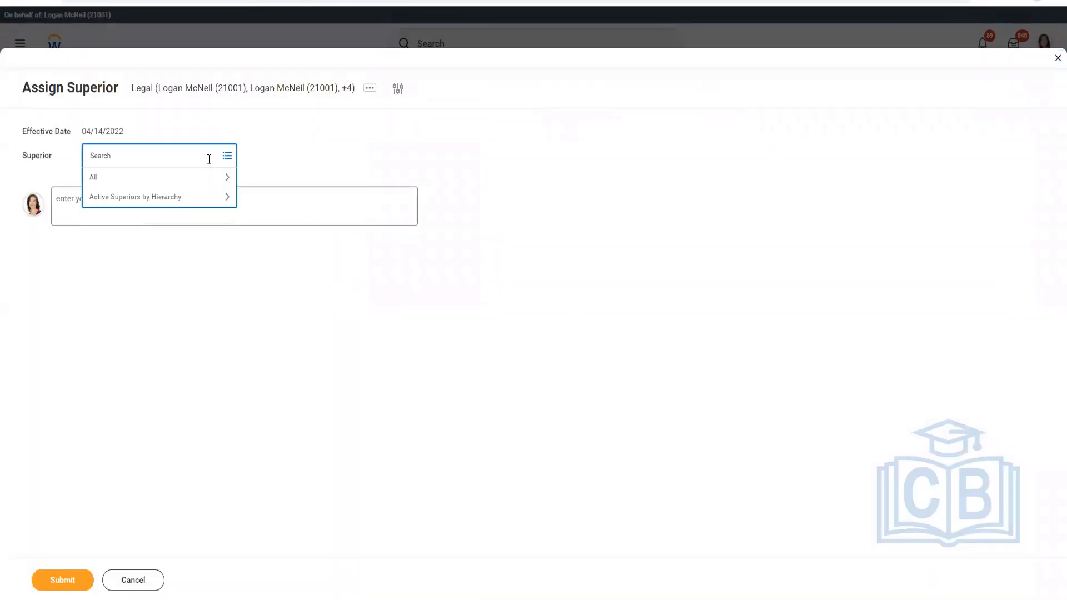
{"action": "type", "text": "Exec Management"}
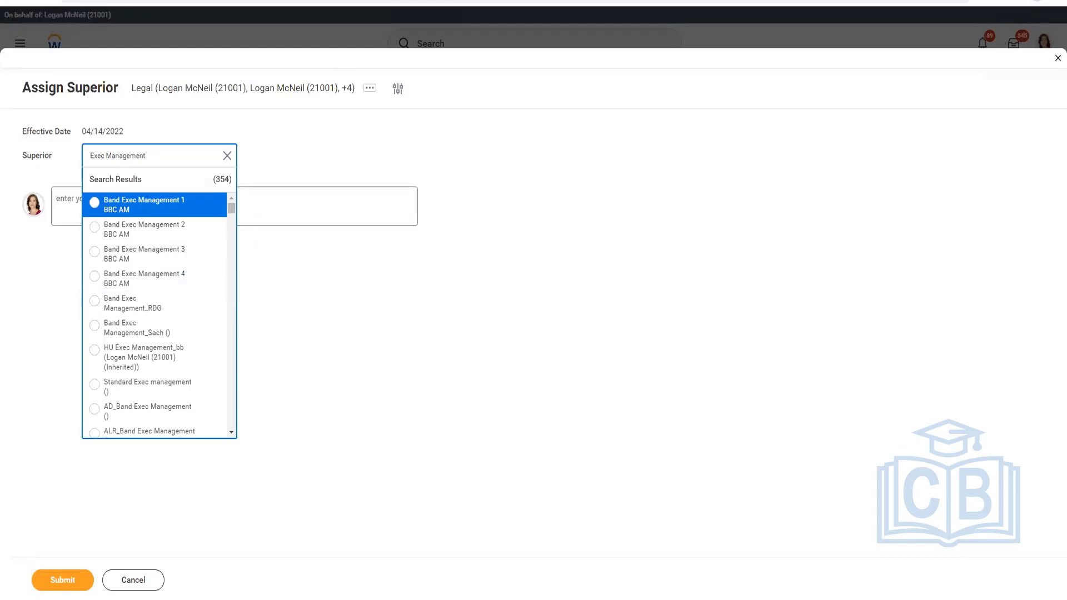
Switch to the Maintain Assignable Roles page, search for CF Company, and open the CF Company (APR-2022) company page.
{"action": "left_click", "coordinate": [285, 8]}
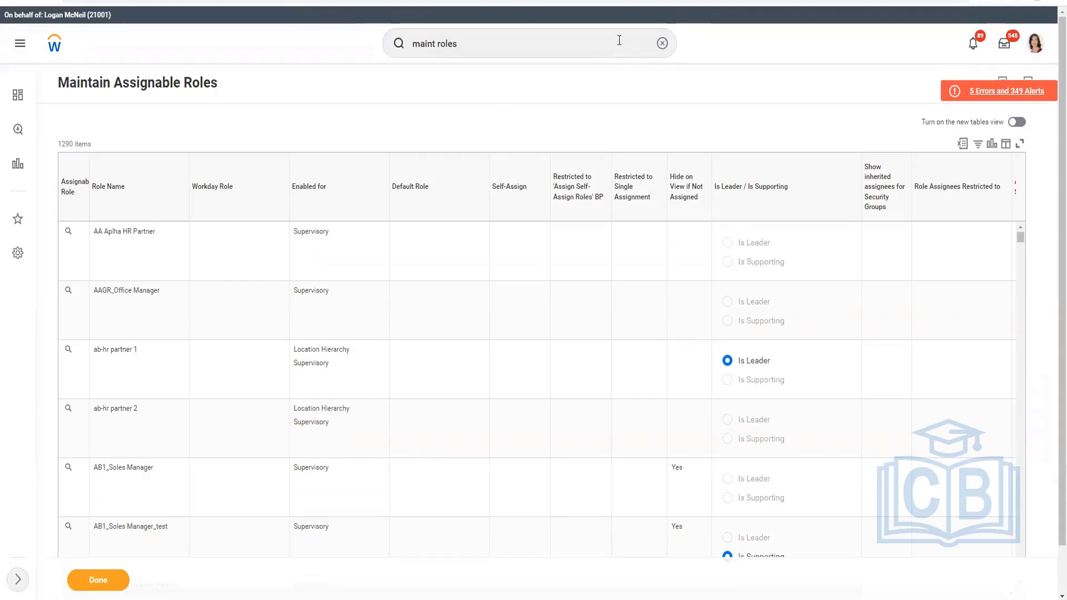
{"action": "left_click", "coordinate": [570, 39]}
{"action": "key", "text": "ctrl+shift+Left"}
{"action": "key", "text": "ctrl+shift+Left"}
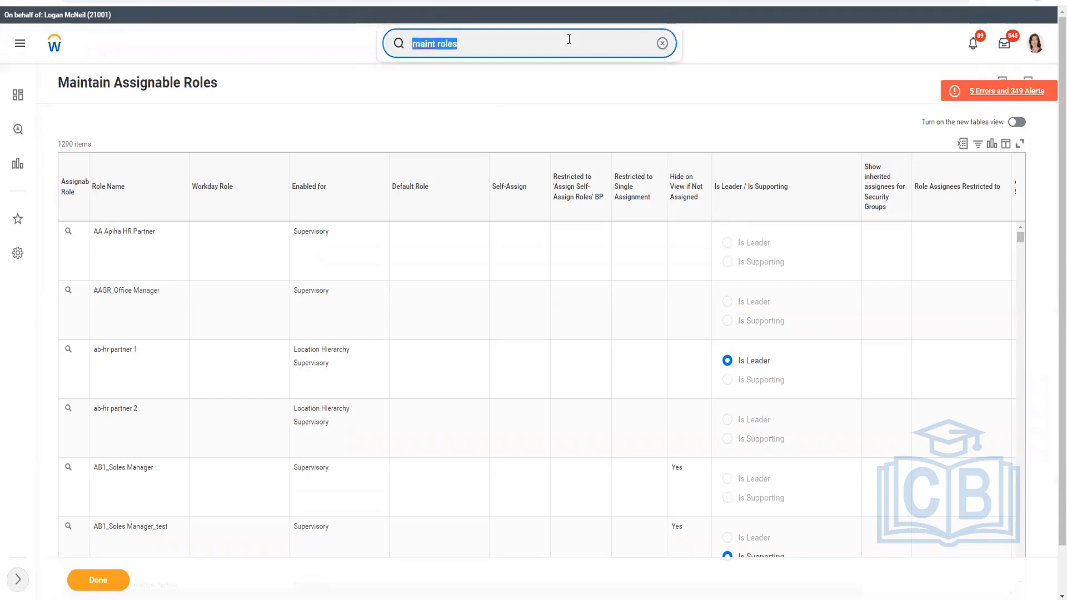
{"action": "type", "text": "CF Company"}
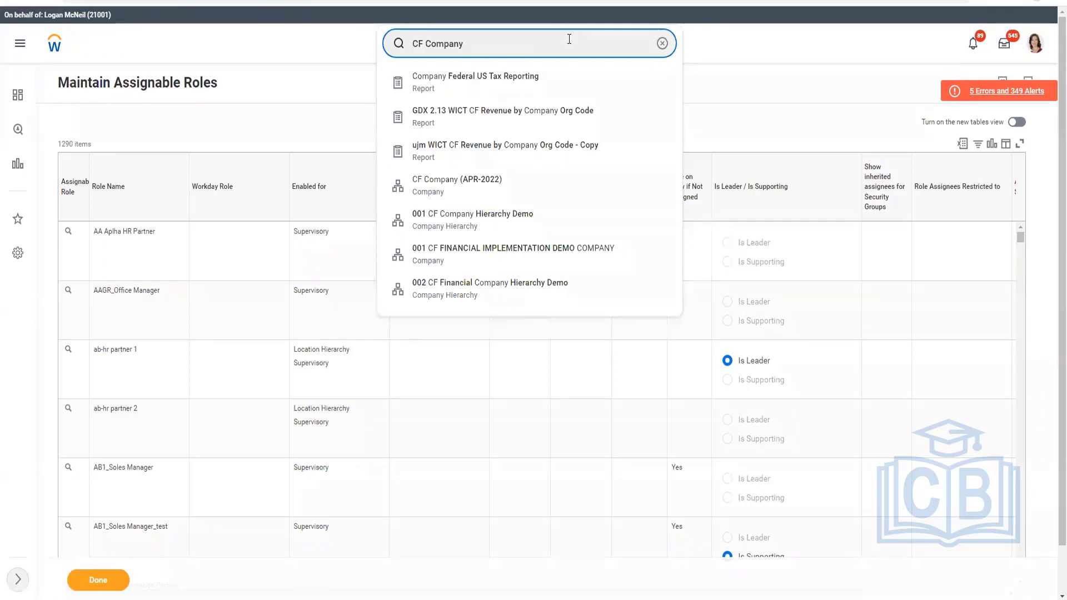
{"action": "left_click", "coordinate": [473, 189]}
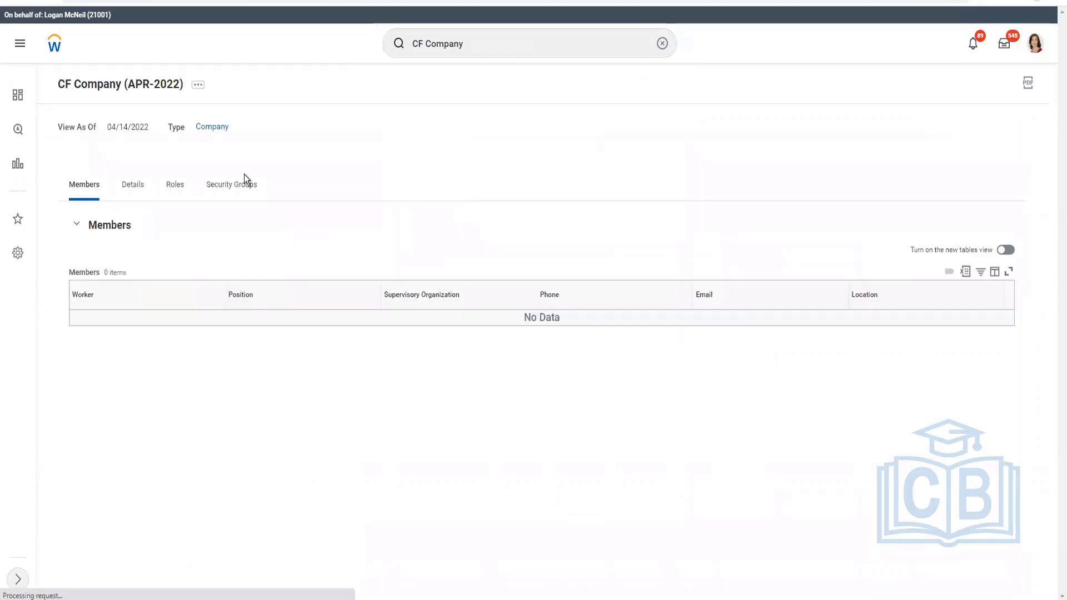
Search for ExecutiveS and open the matching supervisory organization.
{"action": "left_click", "coordinate": [481, 40]}
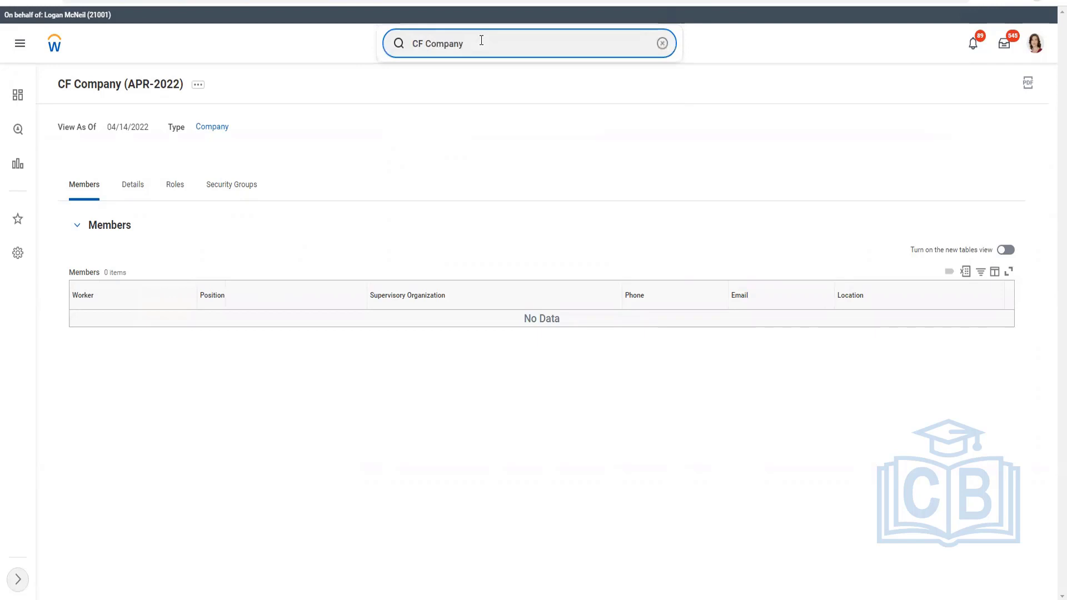
{"action": "triple_click", "coordinate": [481, 40]}
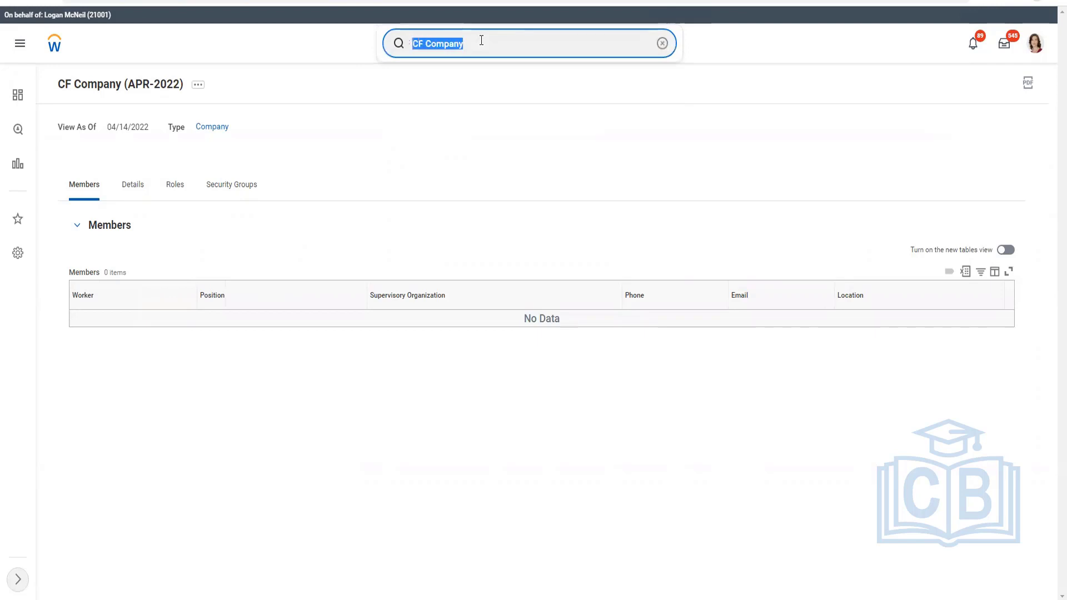
{"action": "type", "text": "Executive"}
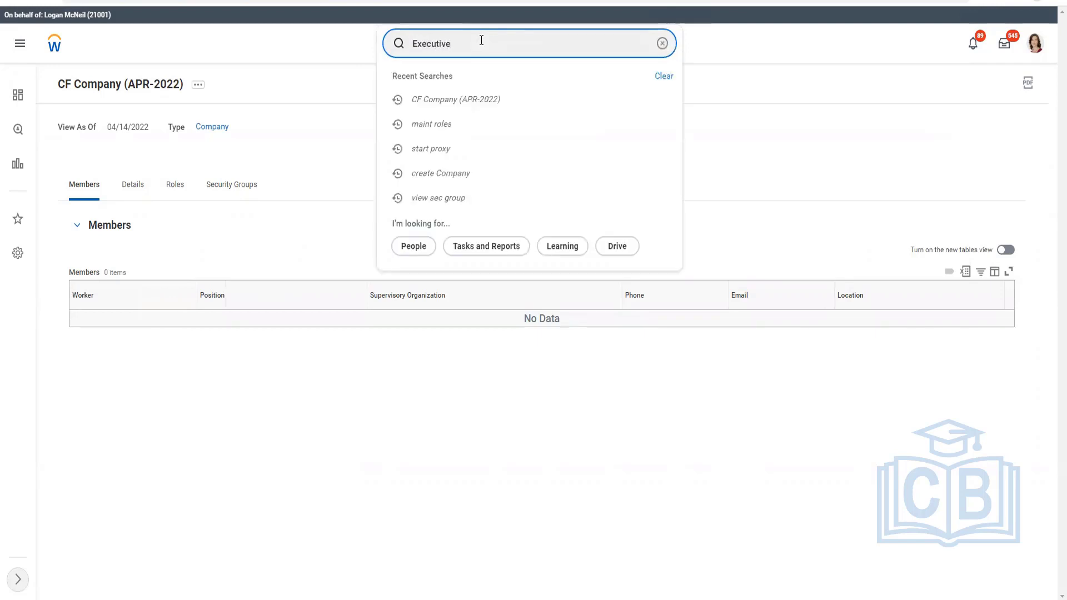
{"action": "type", "text": "S"}
{"action": "key", "text": "Return"}
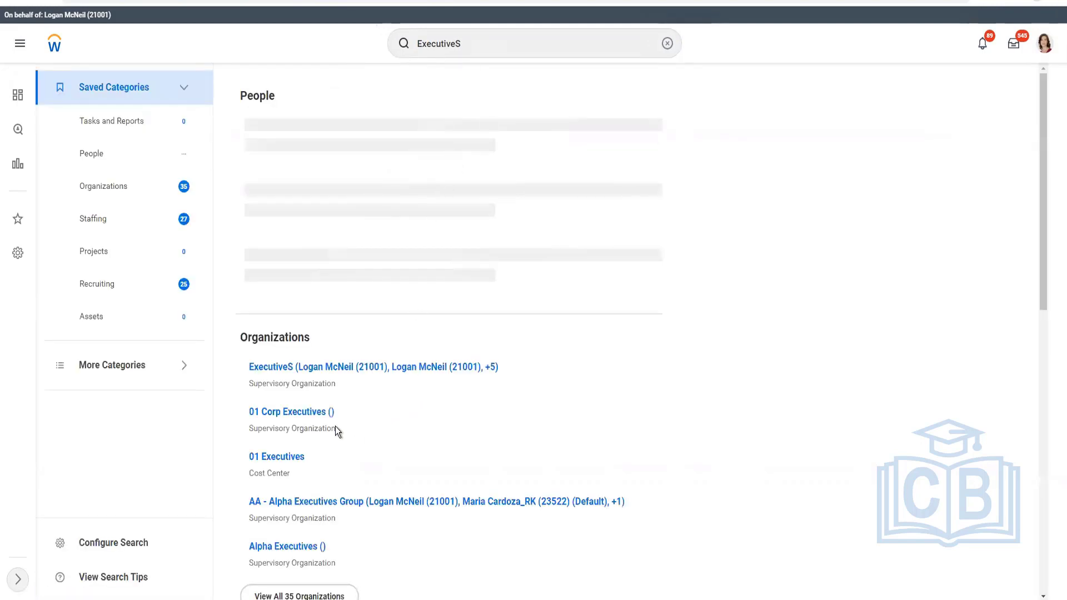
{"action": "left_click", "coordinate": [350, 372]}
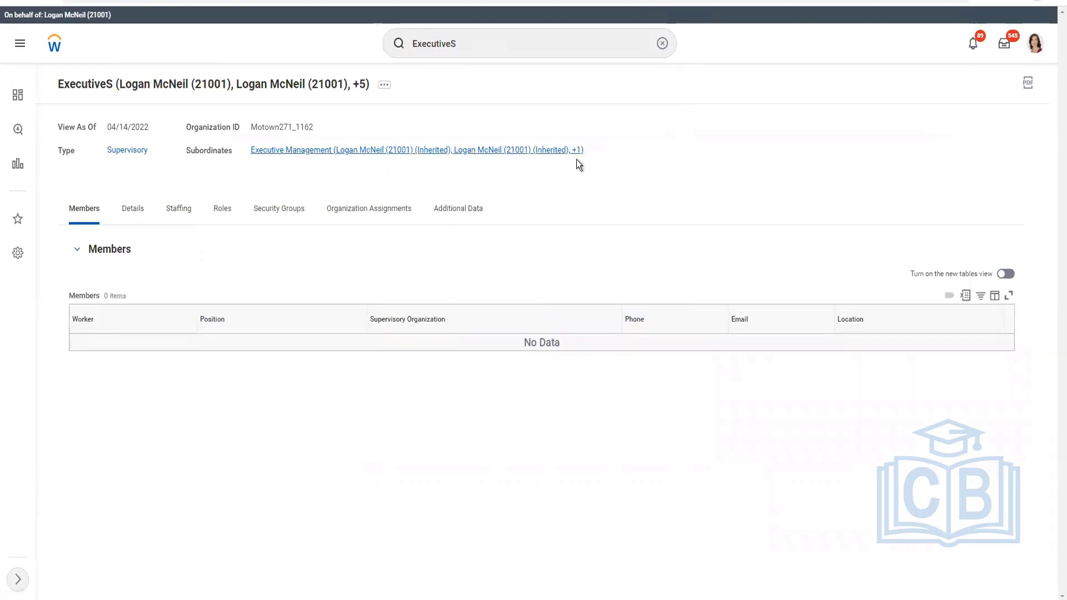
Open the Executive Management subordinate of ExecutiveS, expand its details, and copy its organization ID.
{"action": "left_click", "coordinate": [292, 148]}
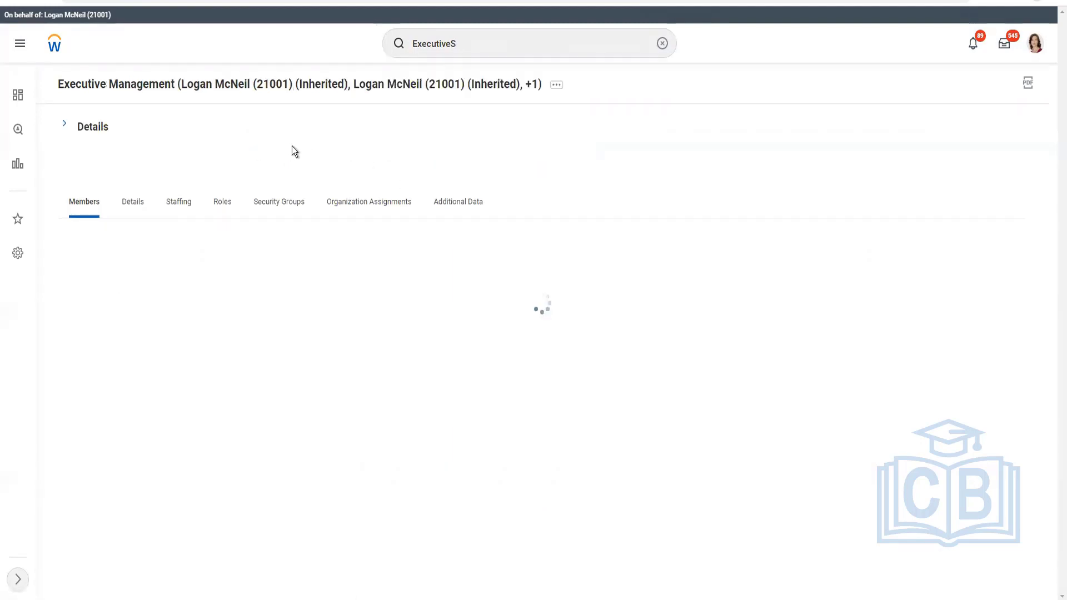
{"action": "left_click", "coordinate": [63, 124]}
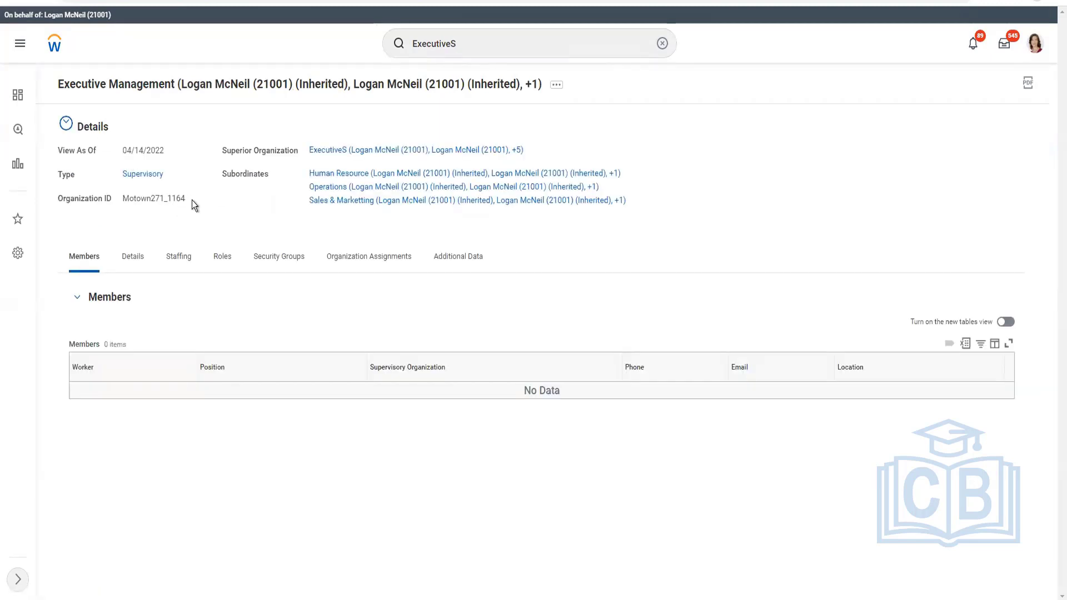
{"action": "left_click_drag", "start_coordinate": [186, 199], "coordinate": [121, 199]}
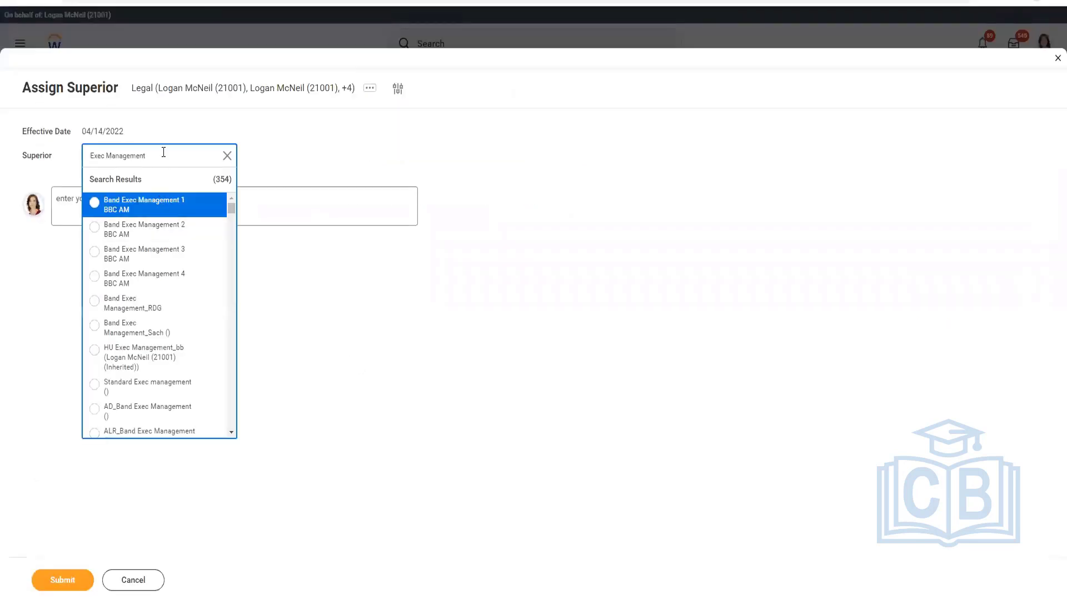
Find Executive Management by organization ID Motown271_1164, set it as the Legal organization's superior, and submit the assignment.
{"action": "key", "text": "ctrl+a"}
{"action": "type", "text": "Organization ID Motown271_1164"}
{"action": "key", "text": "Return"}
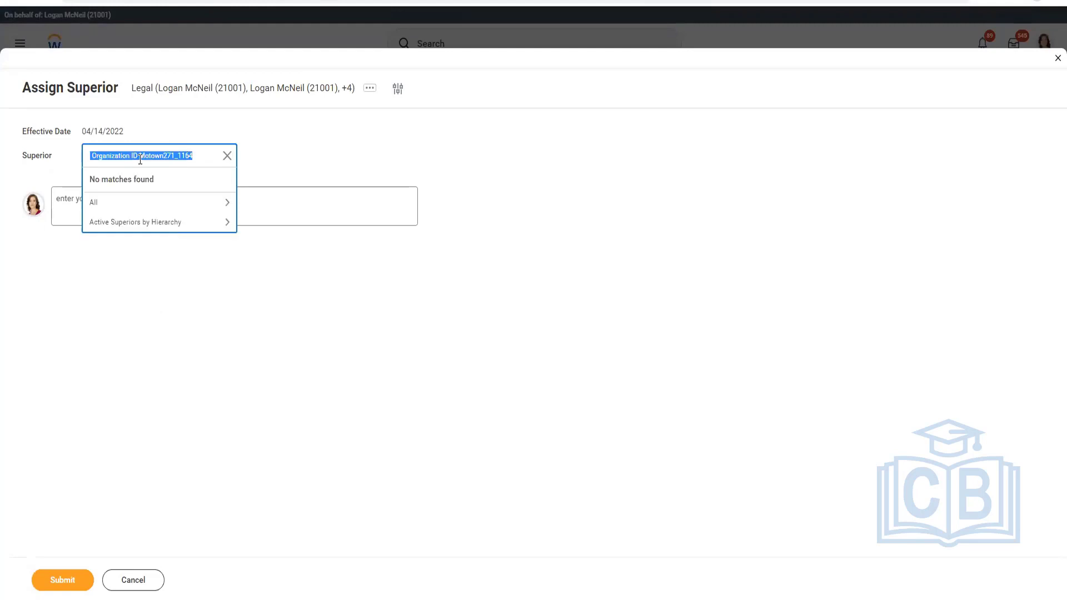
{"action": "left_click", "coordinate": [140, 155]}
{"action": "key", "text": "shift+Home"}
{"action": "key", "text": "BackSpace"}
{"action": "key", "text": "Return"}
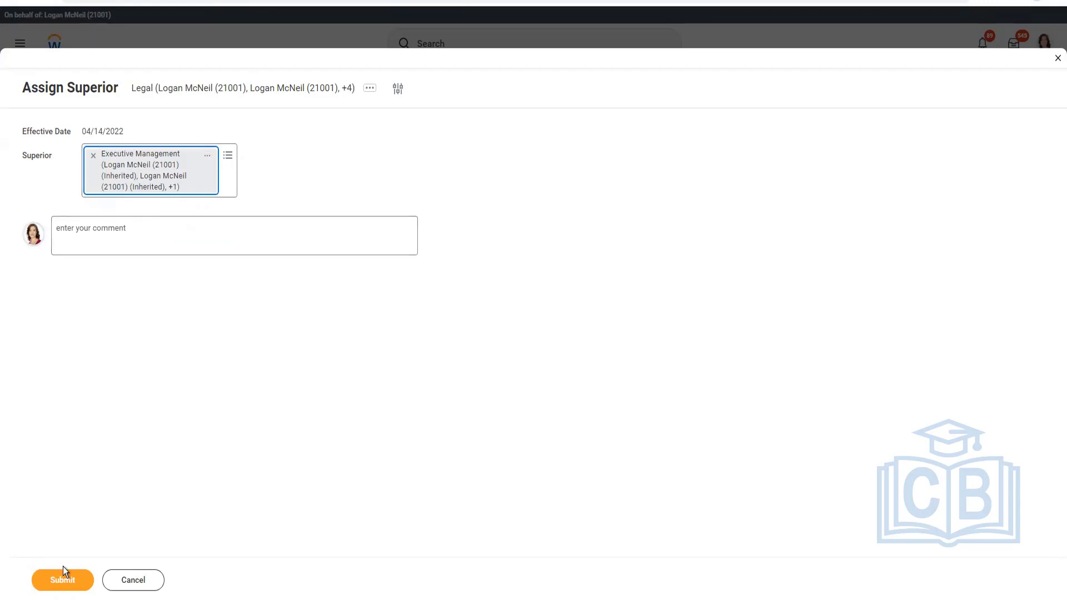
{"action": "left_click", "coordinate": [61, 588]}
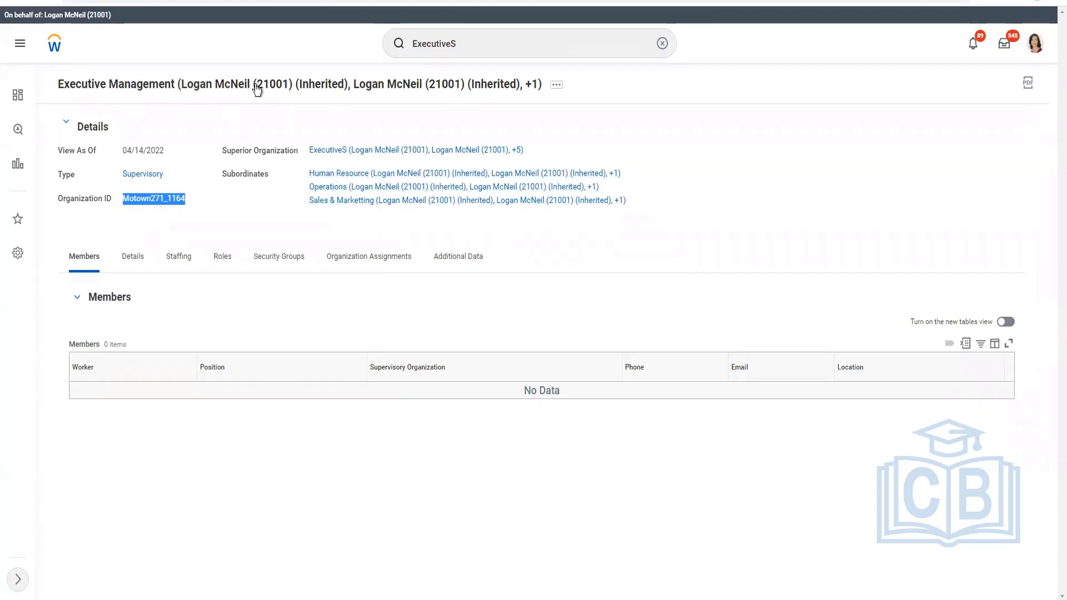
Check Executive Management's subordinates for Legal, and compare them with the ExecutiveS and Executive Management entries in the Excel hierarchy plan.
{"action": "left_click", "coordinate": [447, 159]}
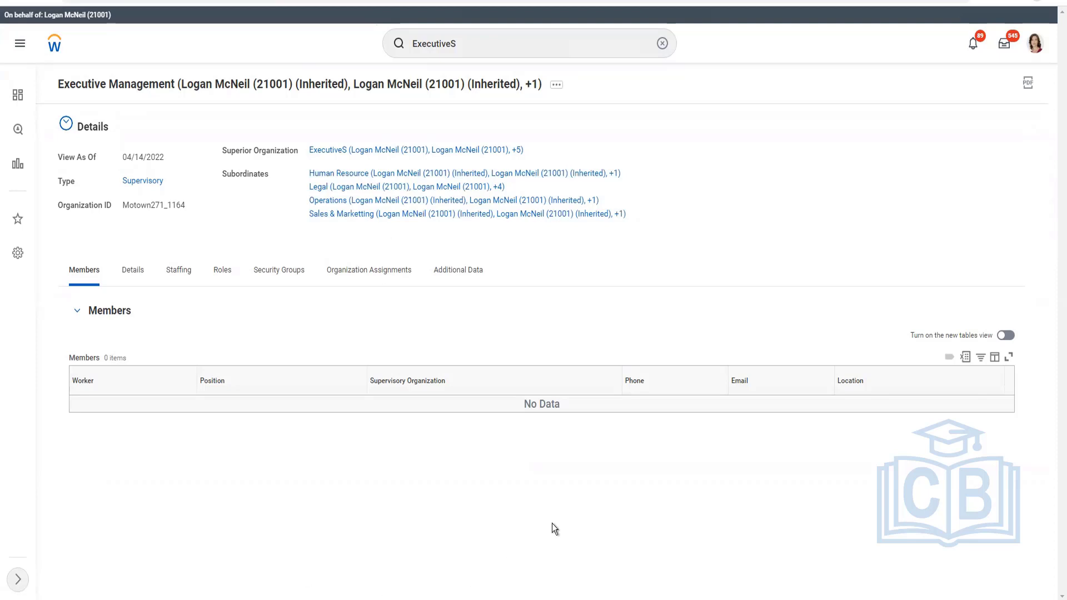
{"action": "key", "text": "alt+Tab"}
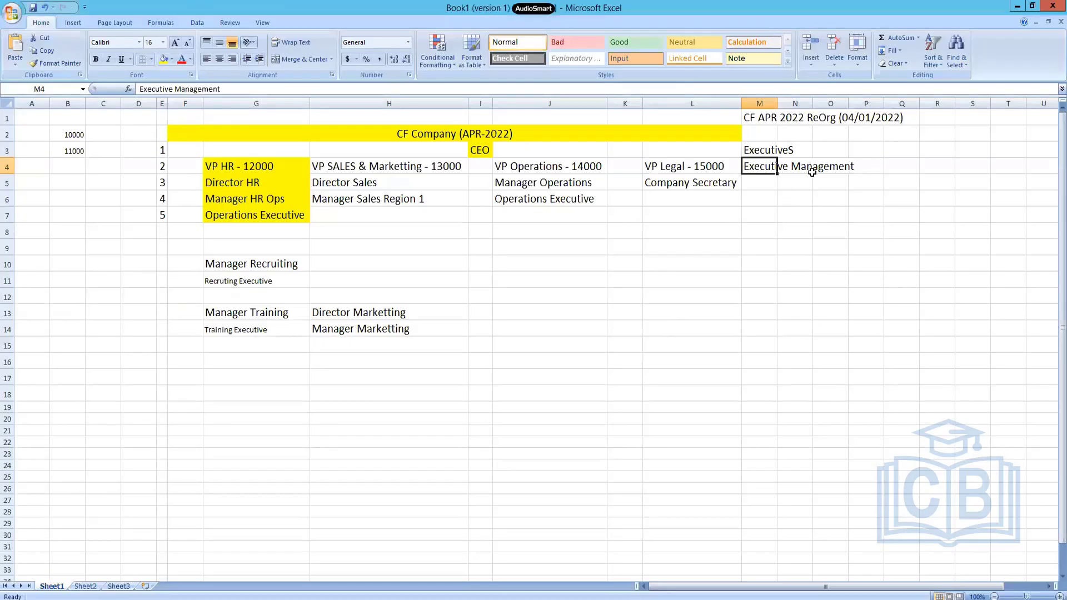
{"action": "left_click", "coordinate": [756, 147]}
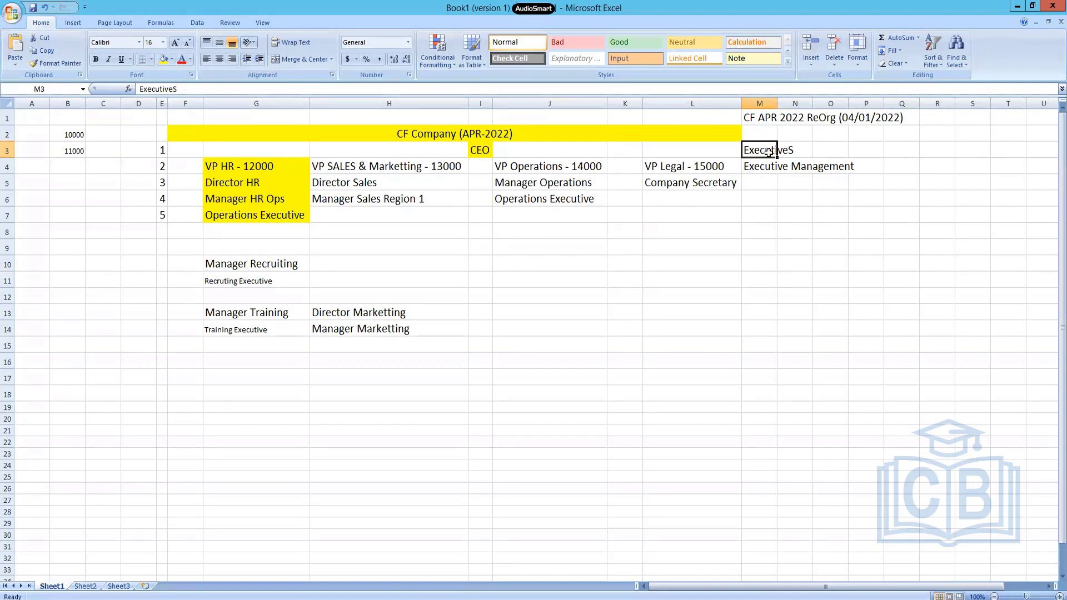
{"action": "left_click", "coordinate": [771, 169]}
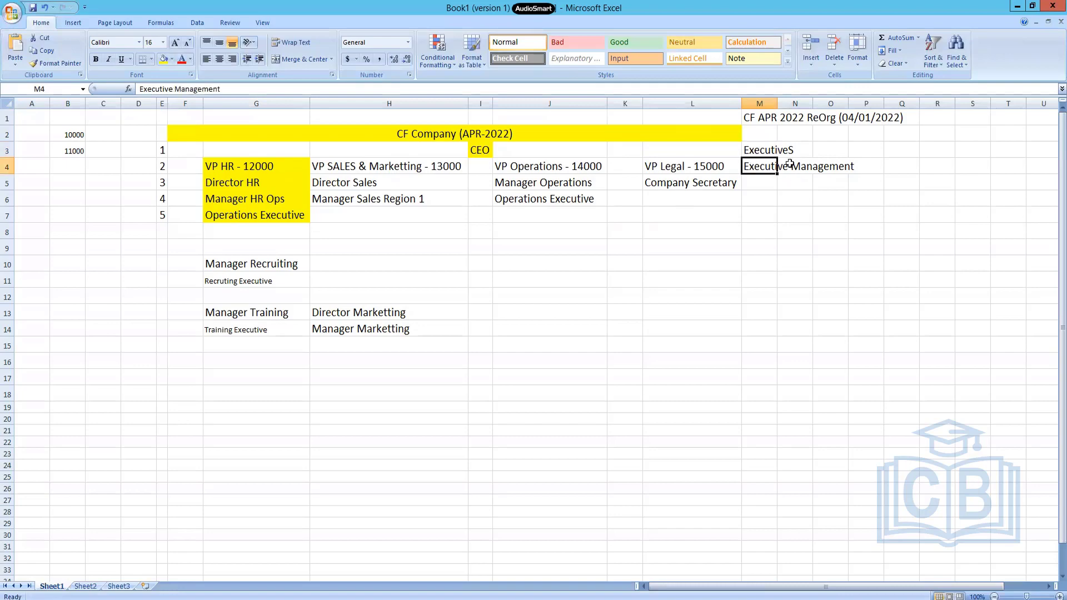